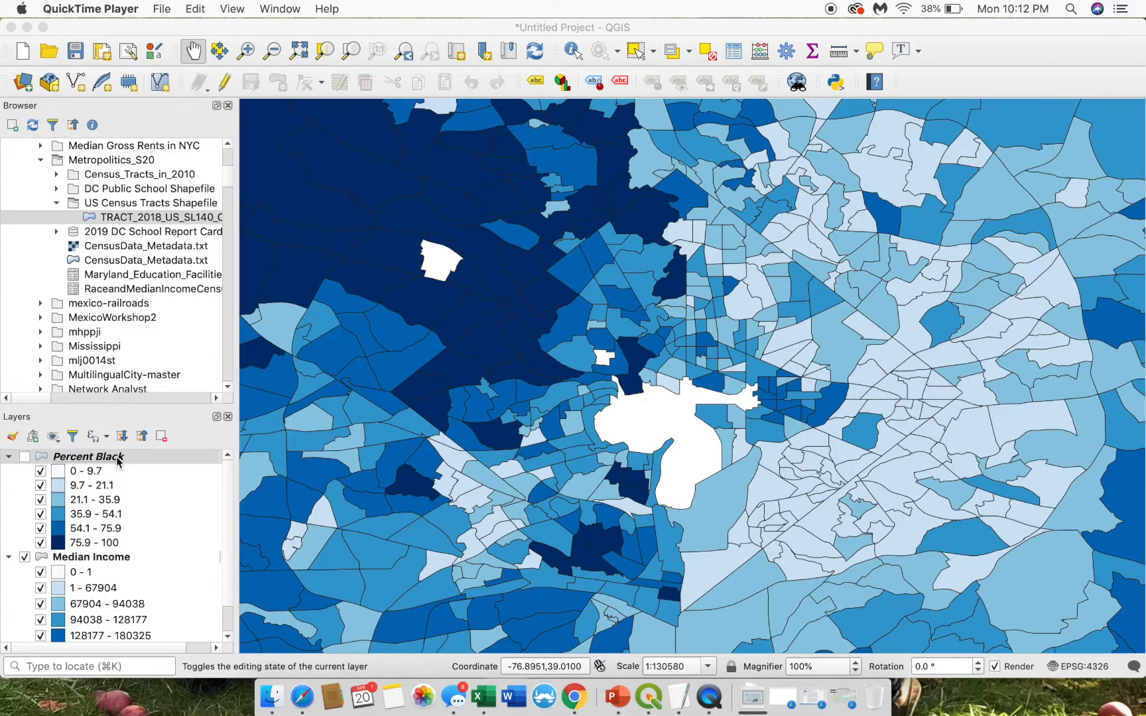
# - Recolour the six Percent Black graduated classes with the Oranges colour ramp
pyautogui.rightClick(117, 461)
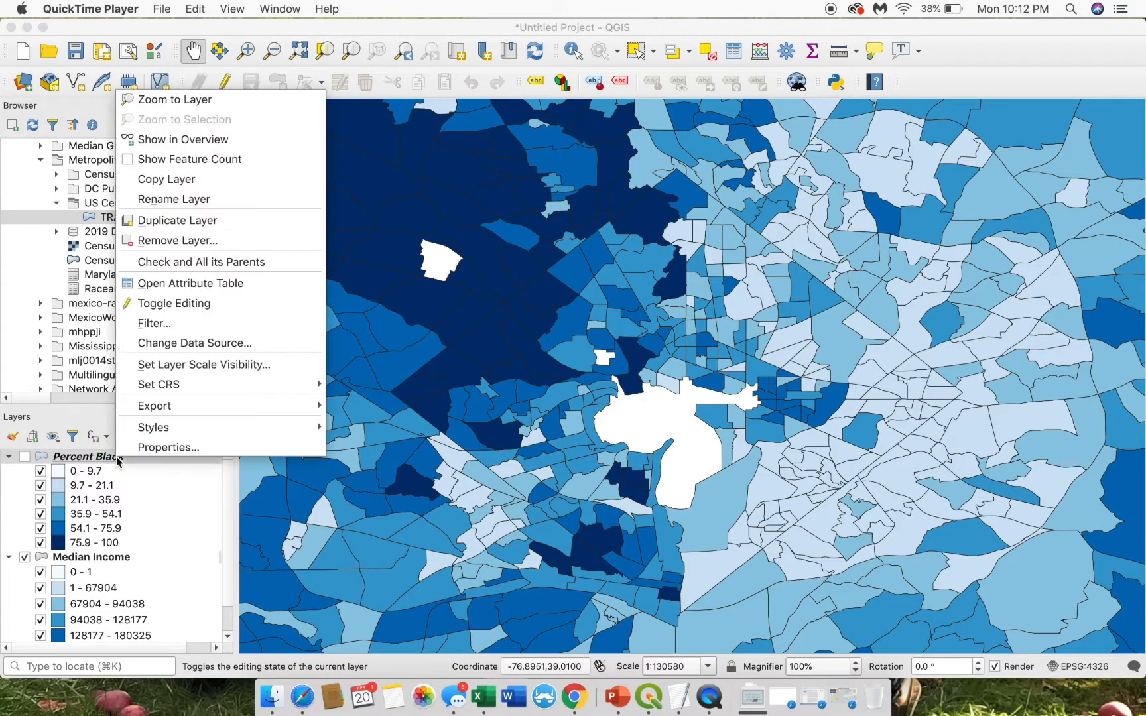
pyautogui.click(155, 447)
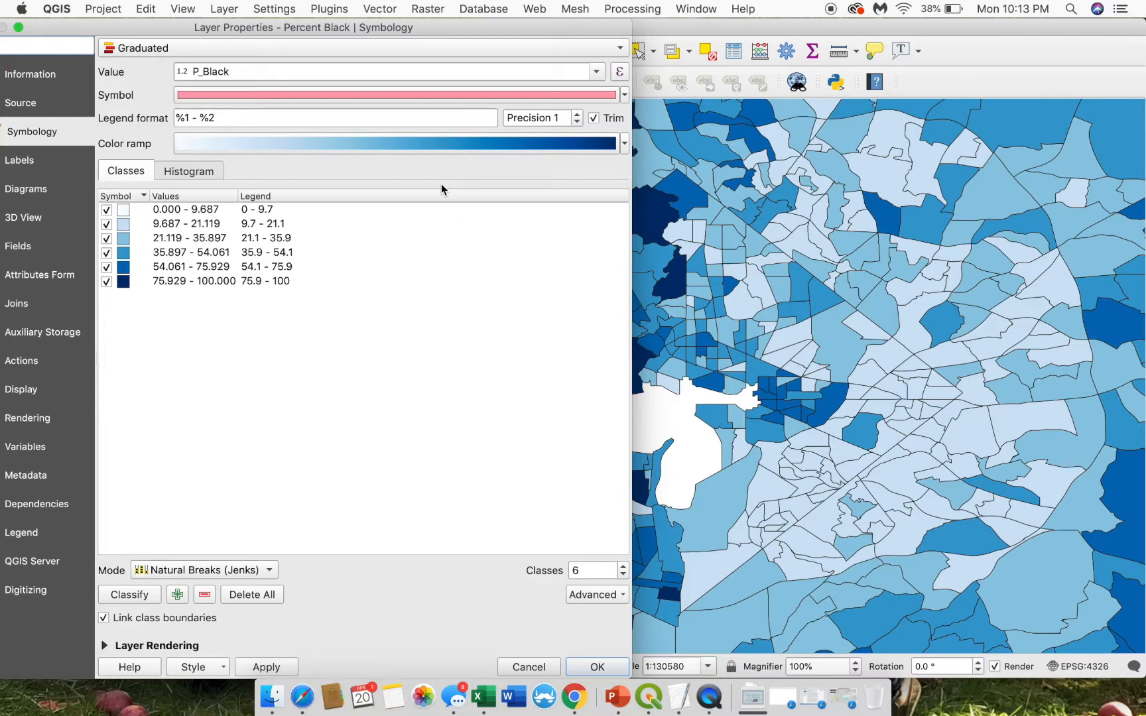
pyautogui.click(624, 144)
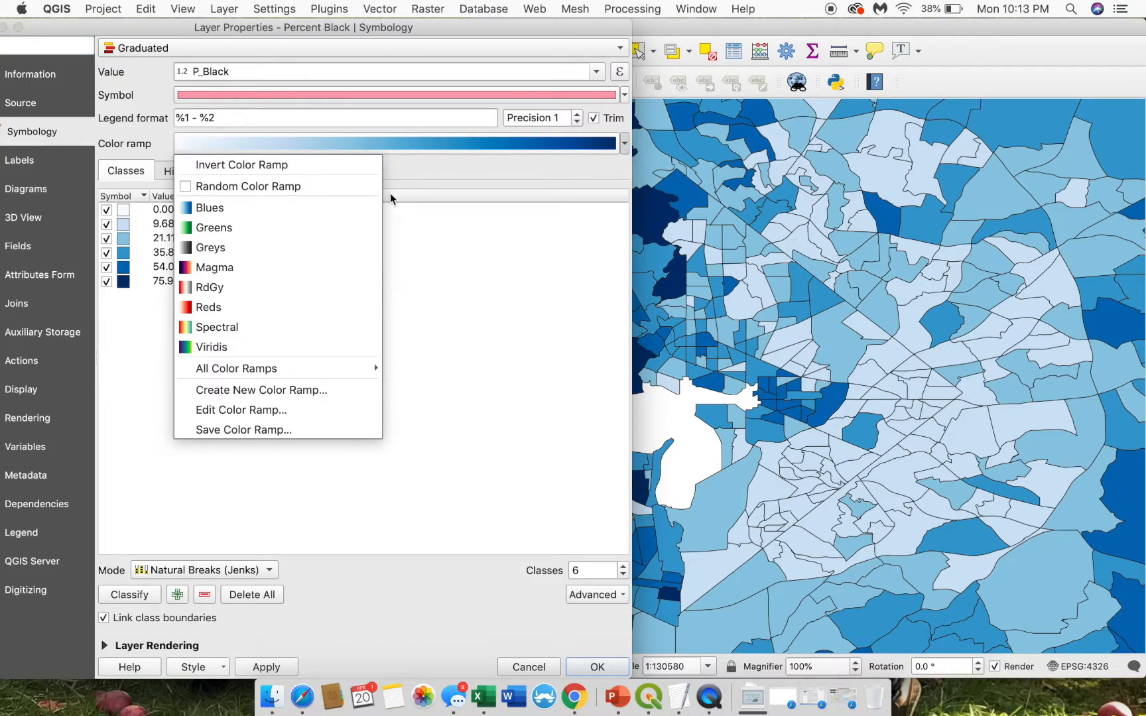
pyautogui.moveTo(282, 368)
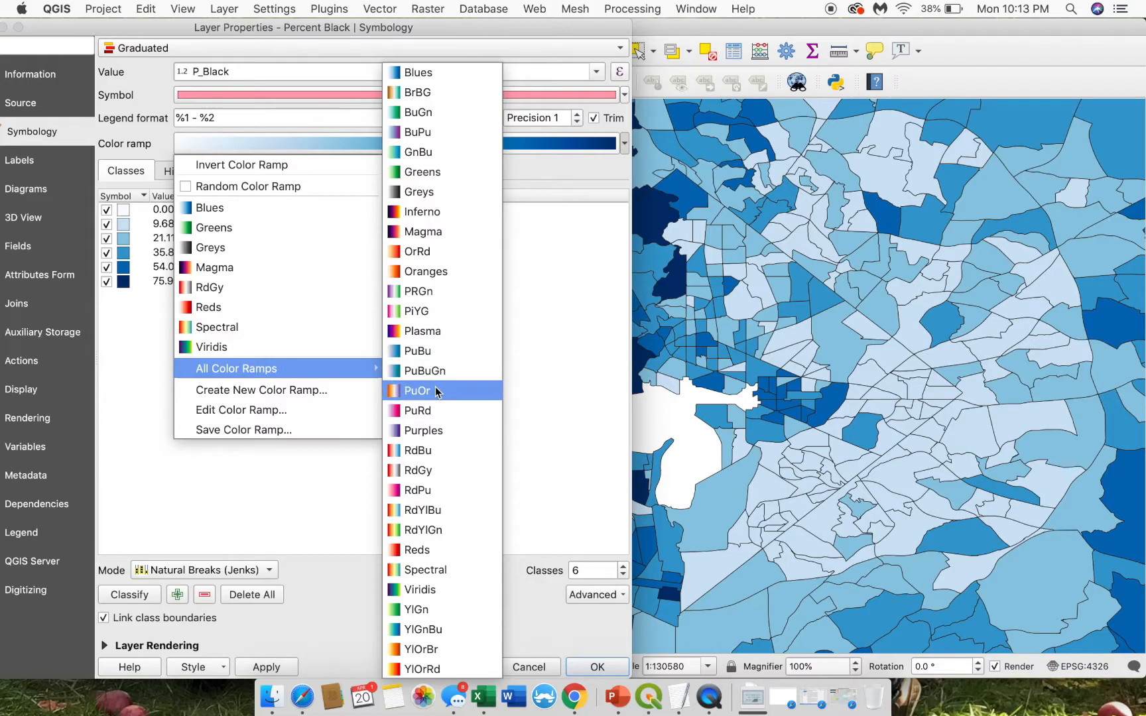
pyautogui.click(467, 271)
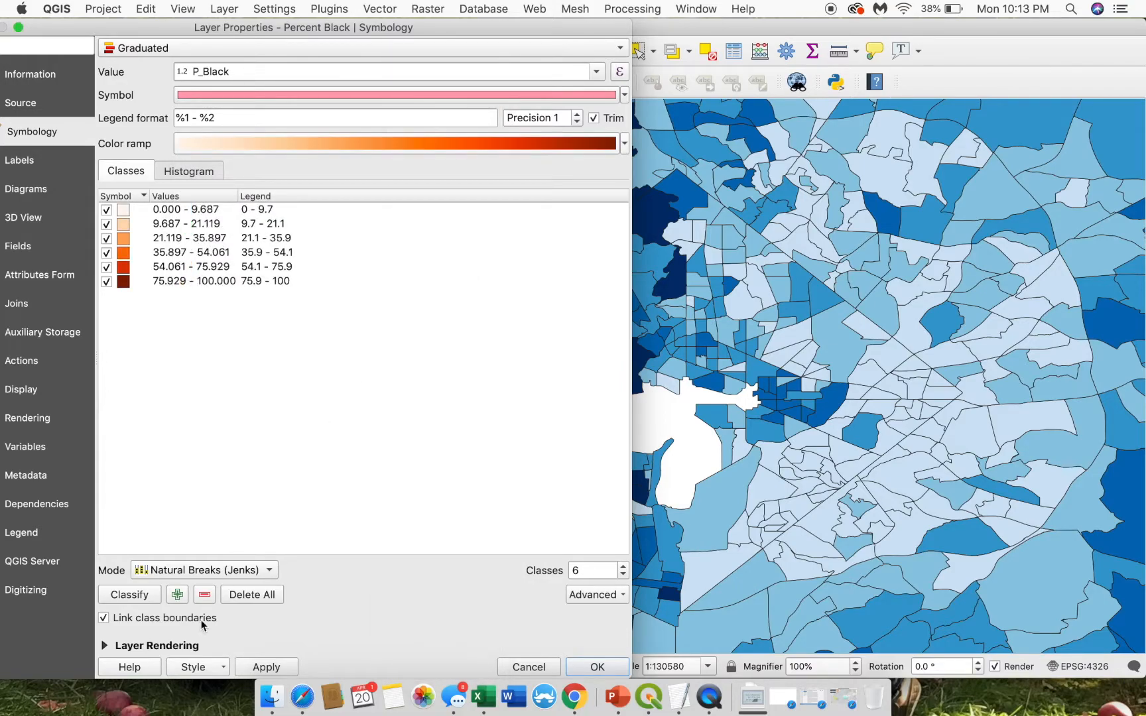
pyautogui.click(266, 670)
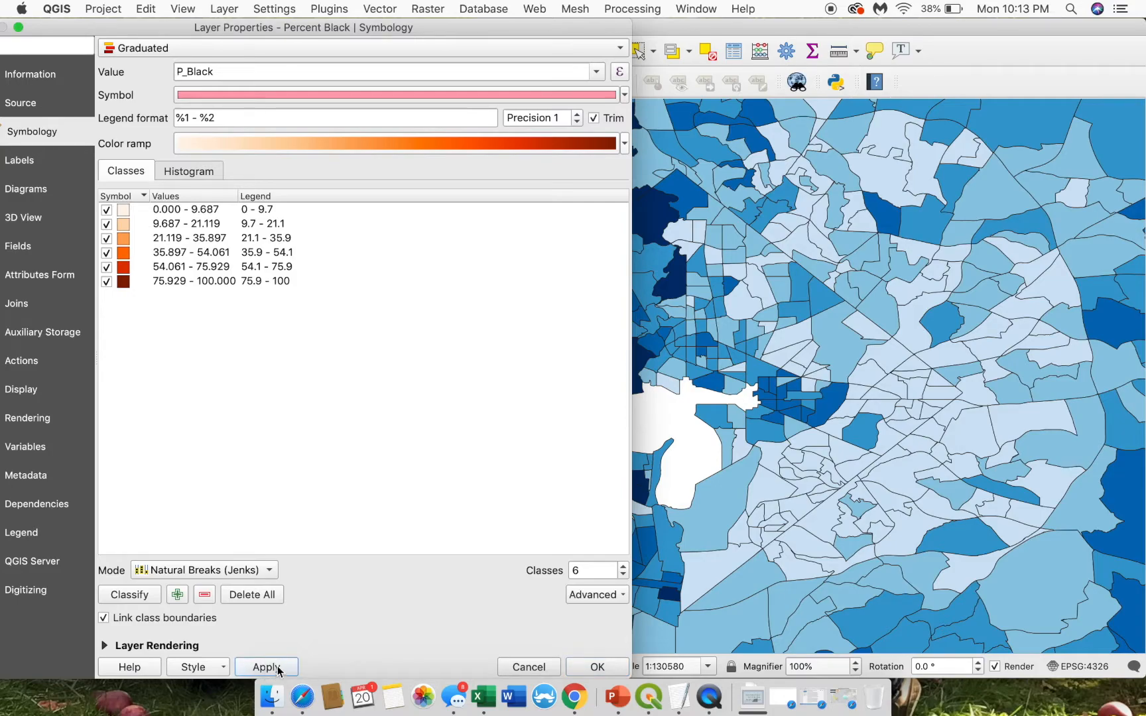
pyautogui.click(598, 668)
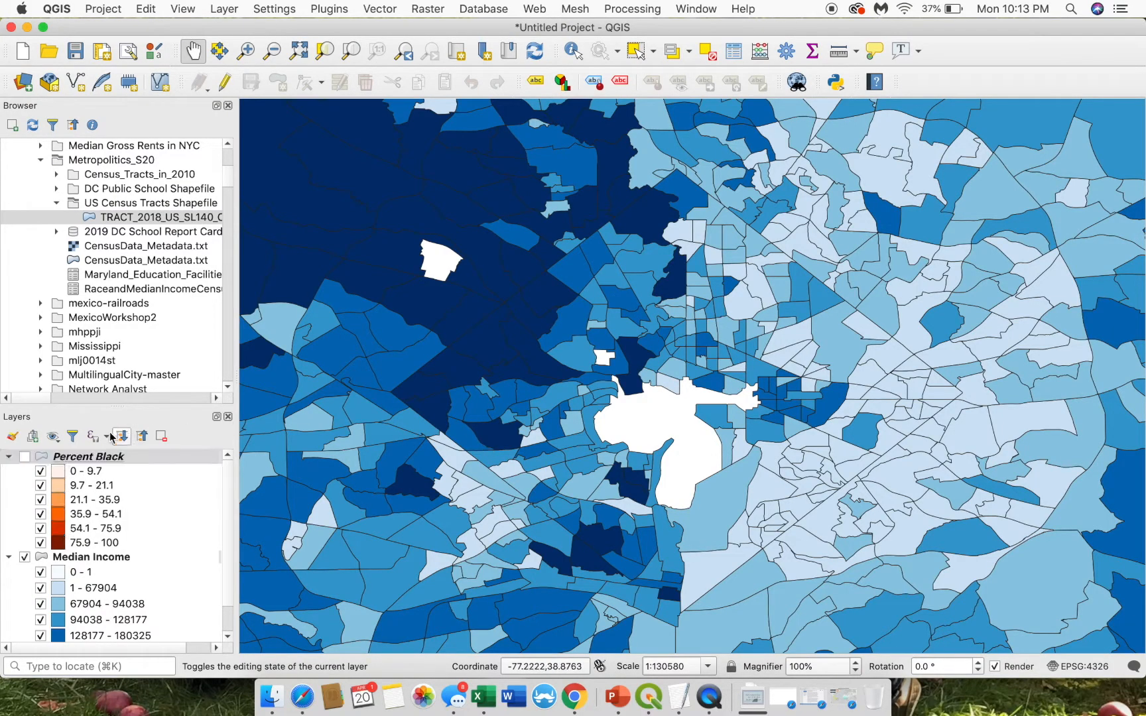
# - Reclassify Median Income with 0 precision into Jenks classes, 0–43211 up to 175038–250001
pyautogui.click(25, 458)
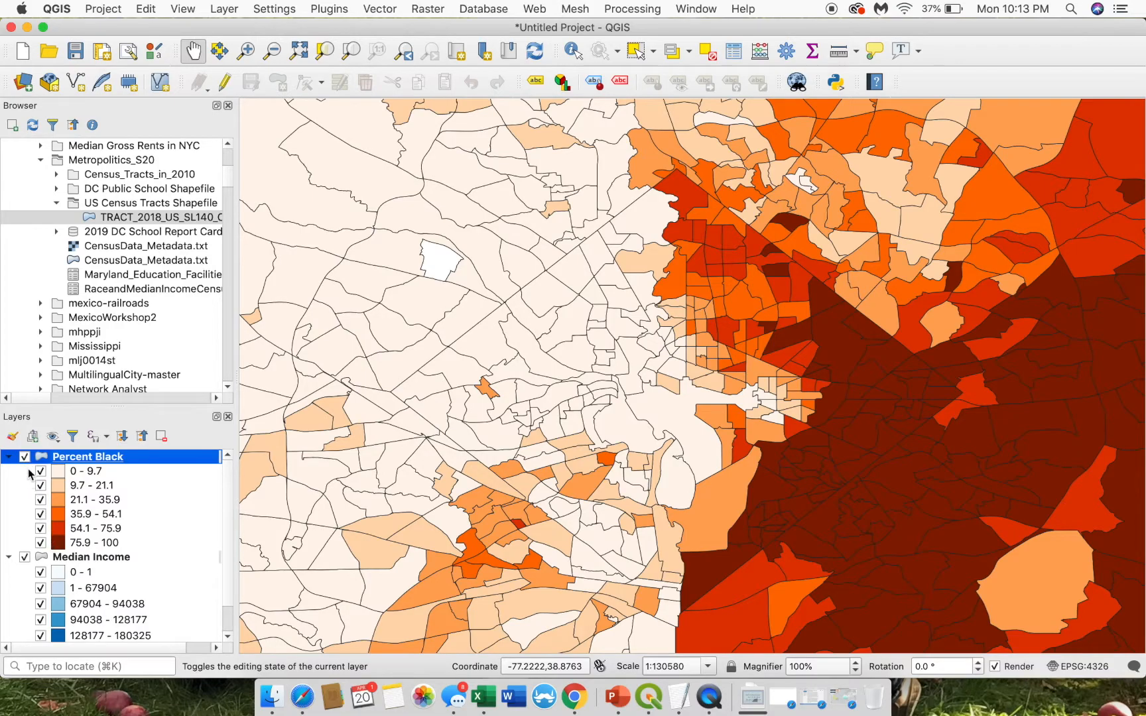
pyautogui.rightClick(79, 560)
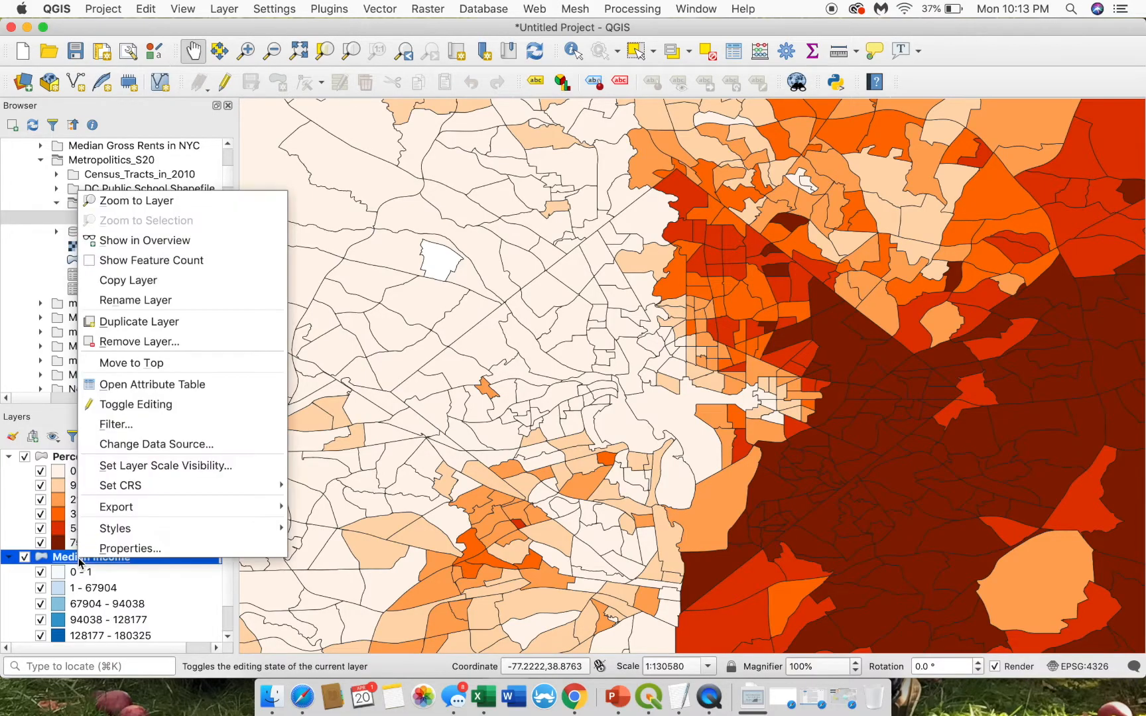
pyautogui.click(106, 549)
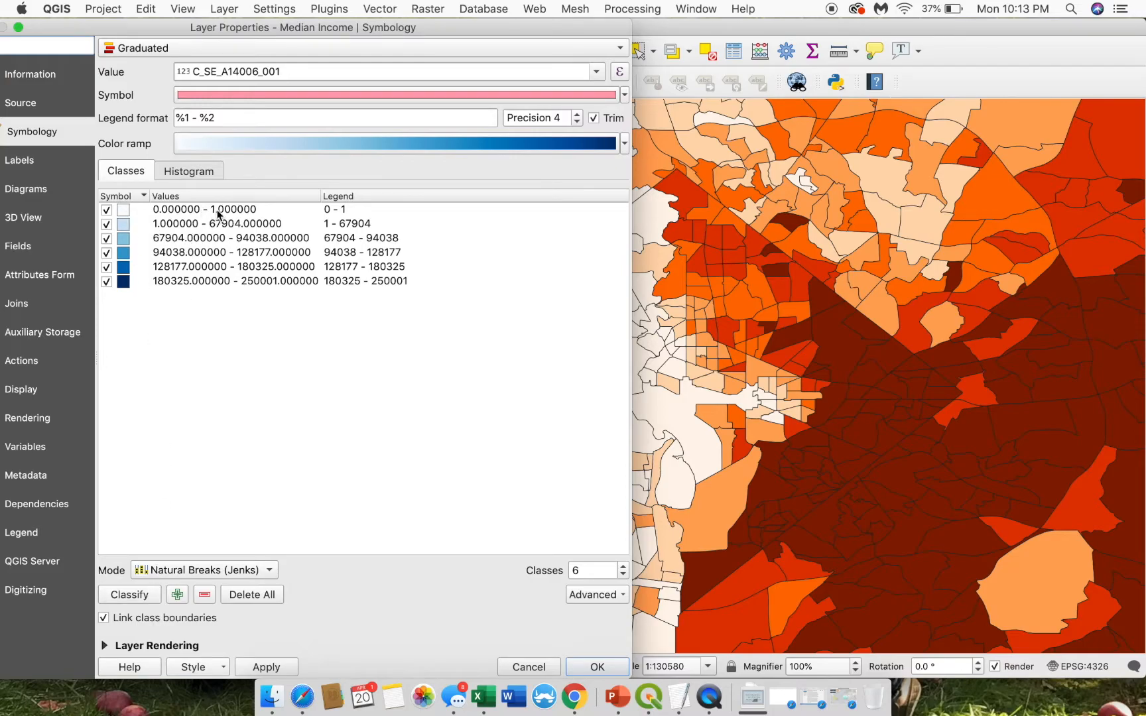
pyautogui.click(124, 589)
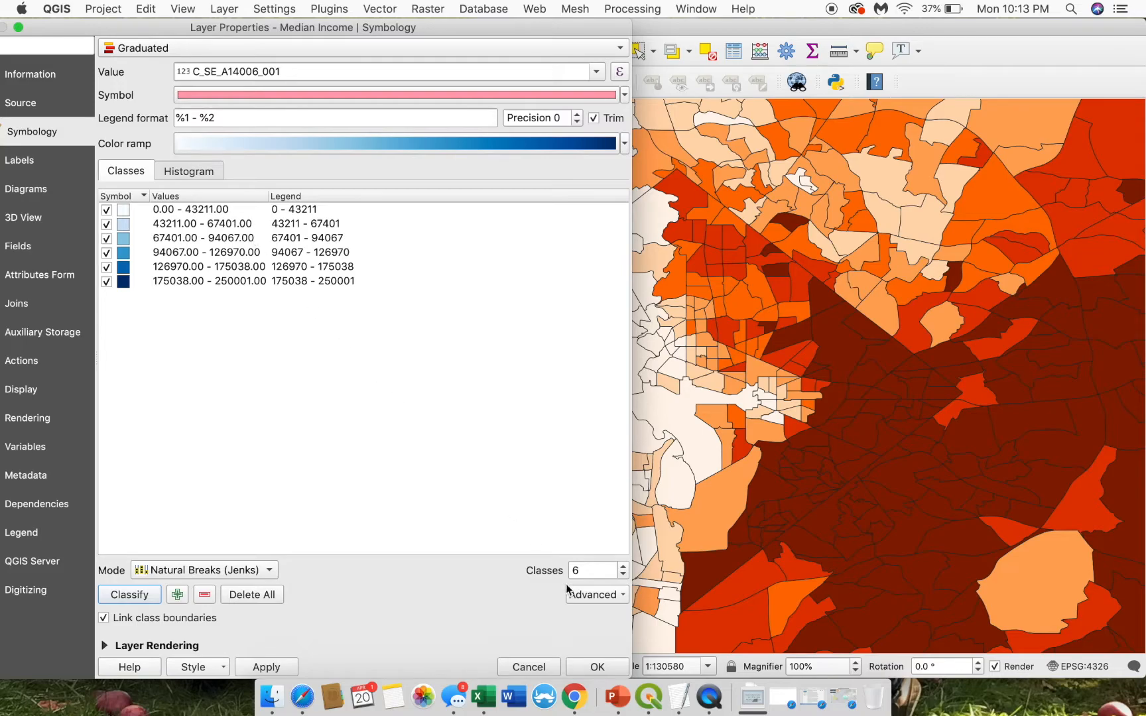
pyautogui.click(289, 672)
pyautogui.click(582, 667)
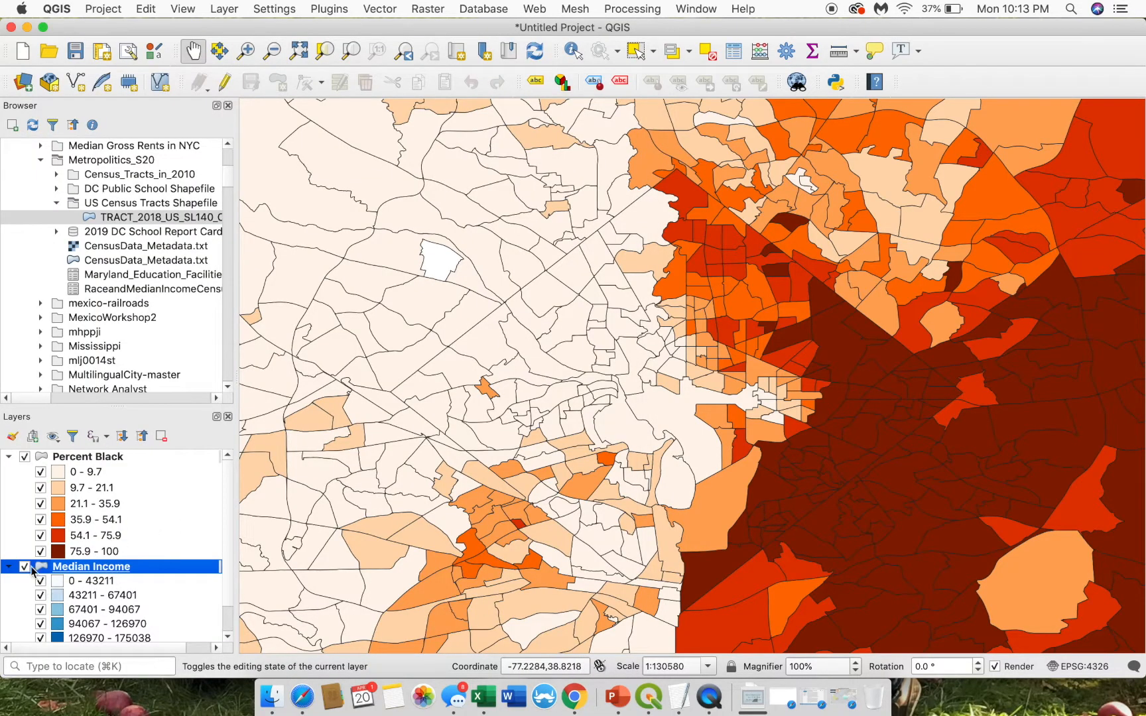
# - Toggle Percent Black to compare with income, leave it visible, and pan slightly up-left
pyautogui.click(25, 457)
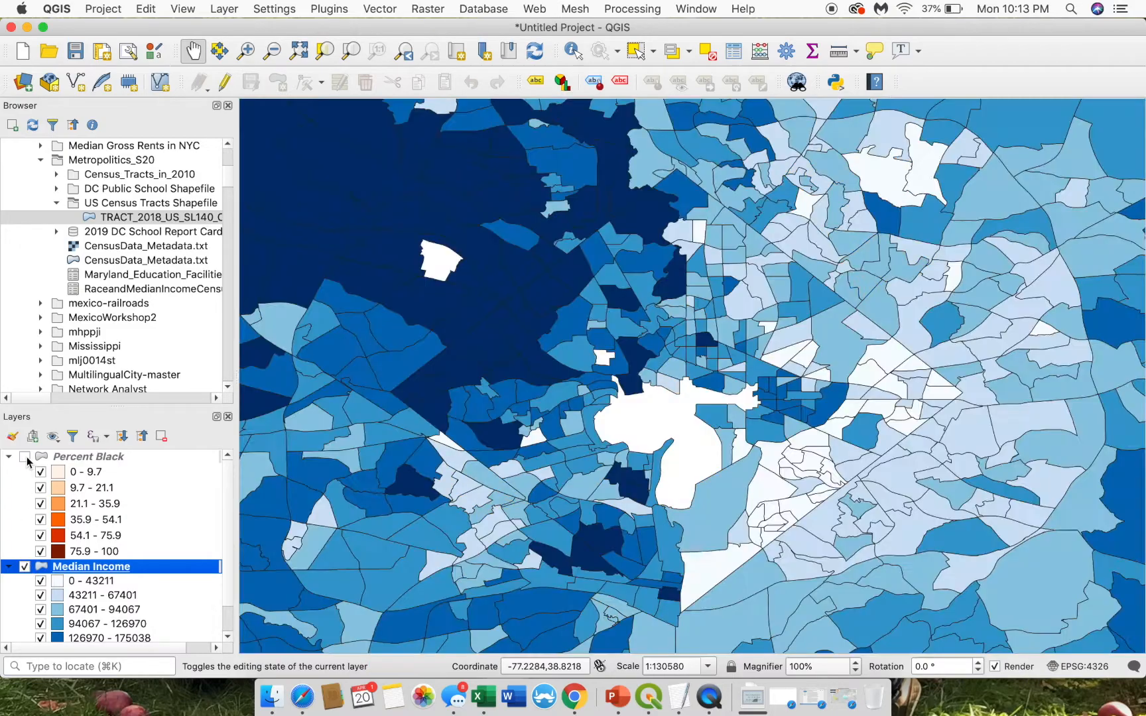
pyautogui.click(25, 457)
pyautogui.click(25, 457)
pyautogui.click(25, 456)
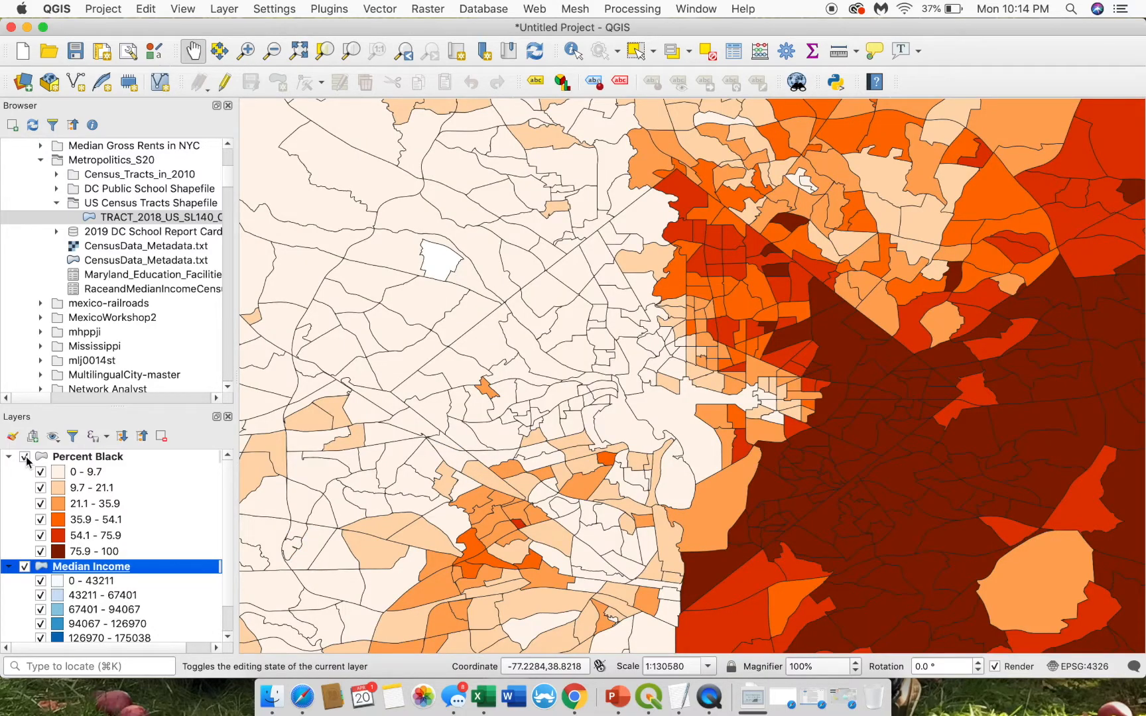
pyautogui.click(25, 457)
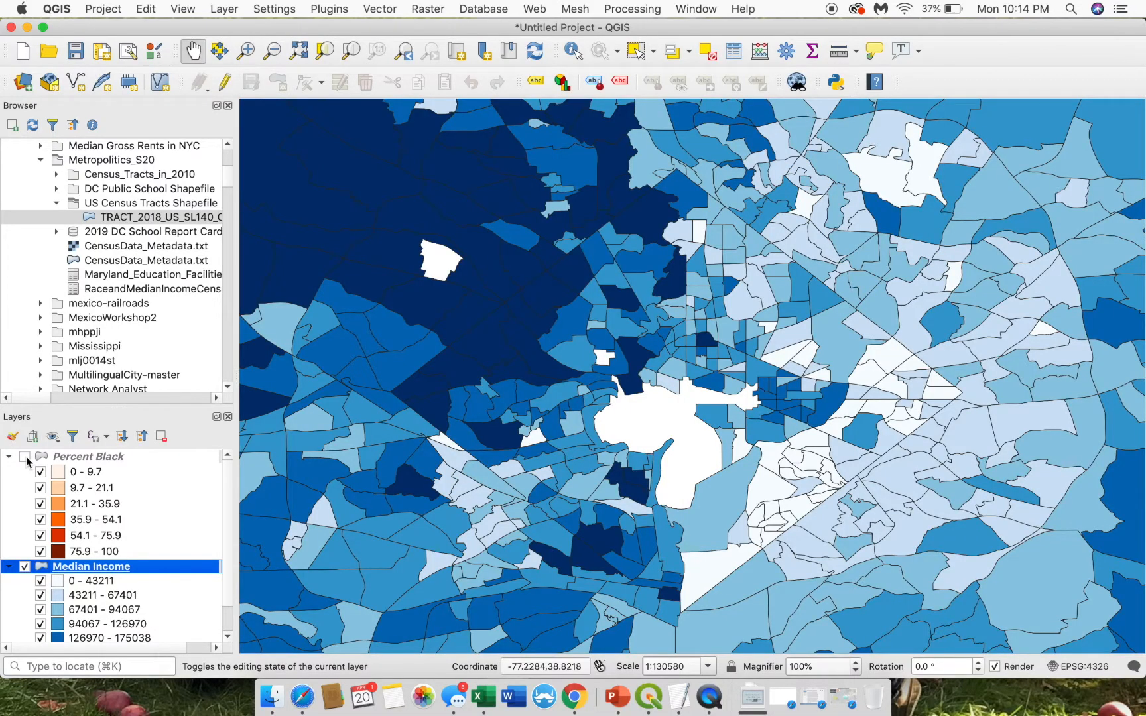
pyautogui.click(25, 457)
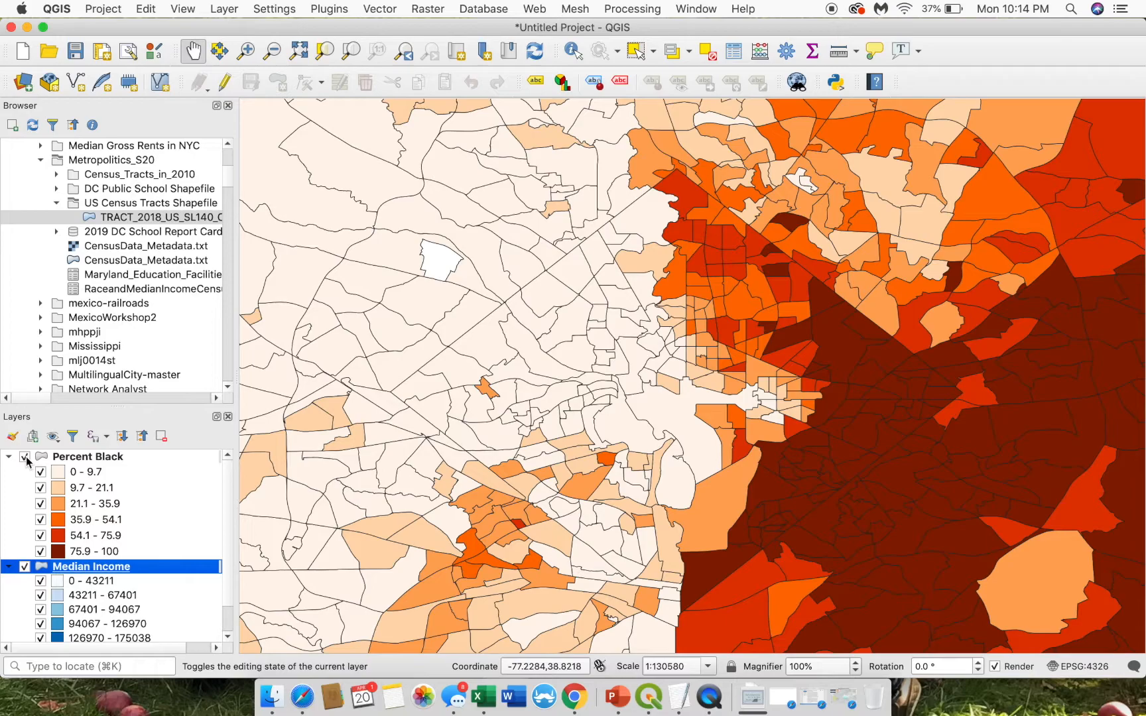
pyautogui.click(533, 482)
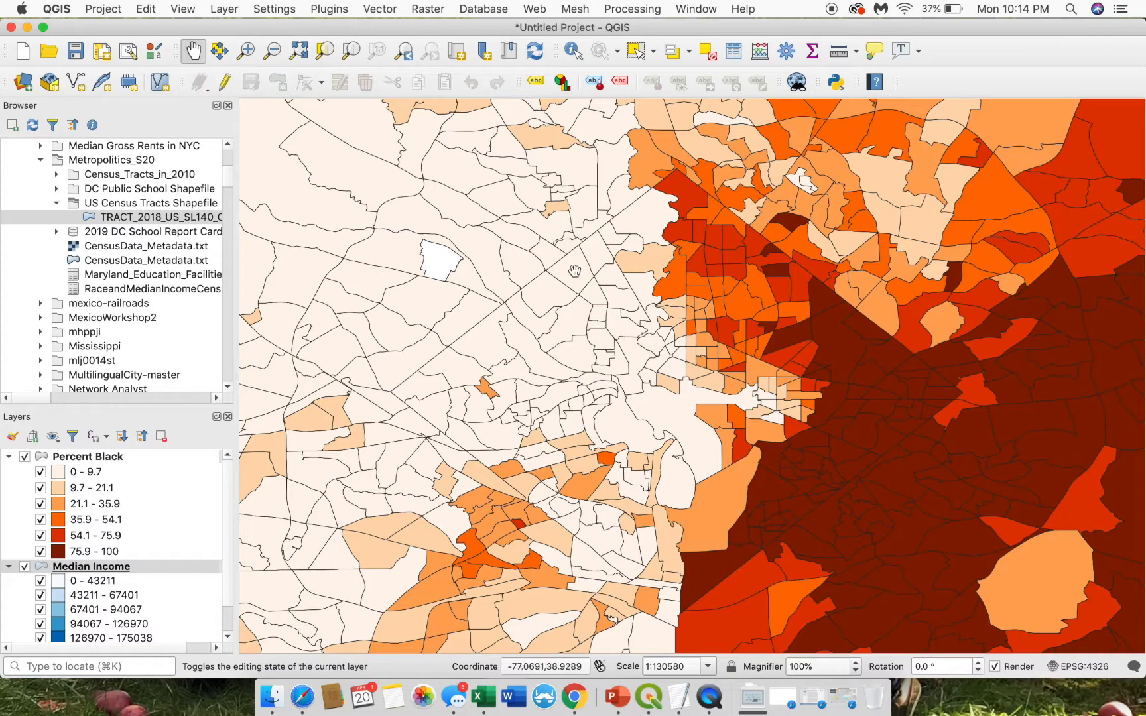
pyautogui.moveTo(797, 372); pyautogui.dragTo(767, 348)
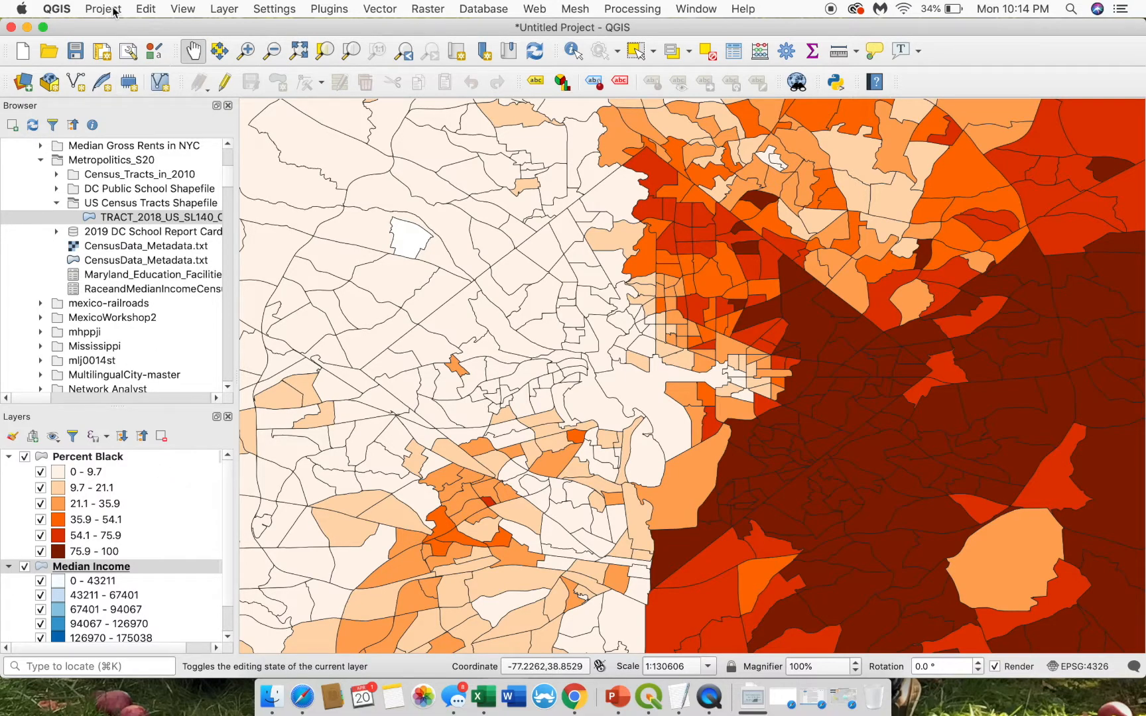
# - Create a new print layout titled 'Maps Side by Side'
pyautogui.click(48, 5)
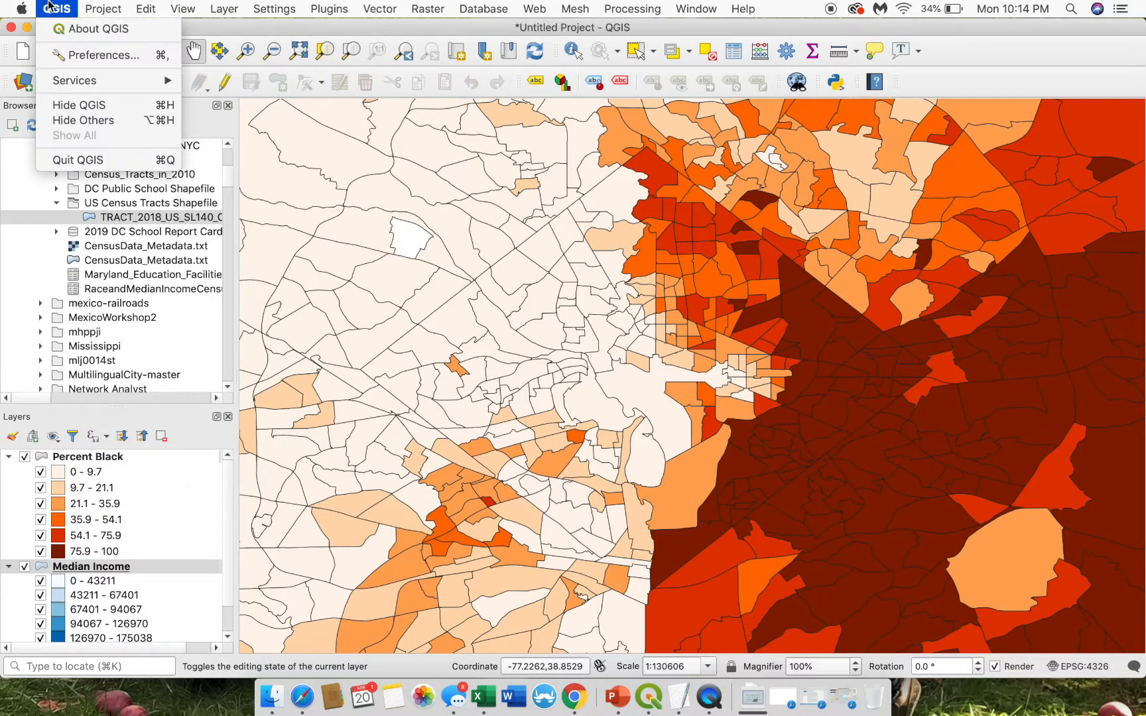
pyautogui.moveTo(91, 5)
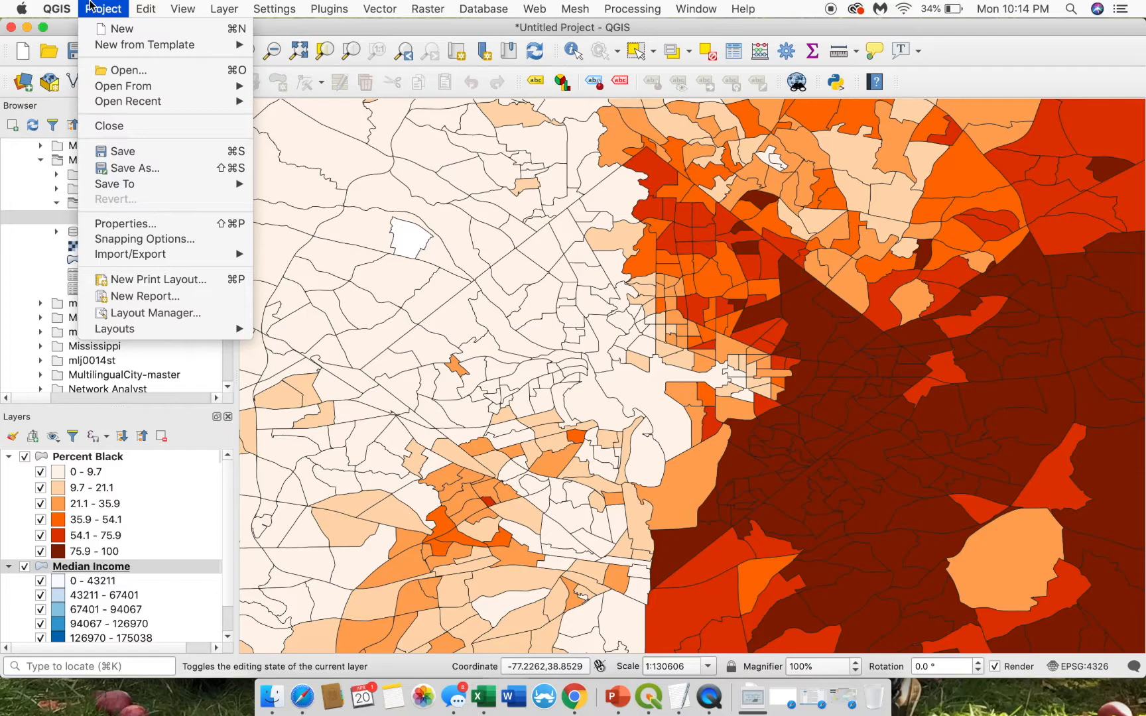
pyautogui.click(113, 283)
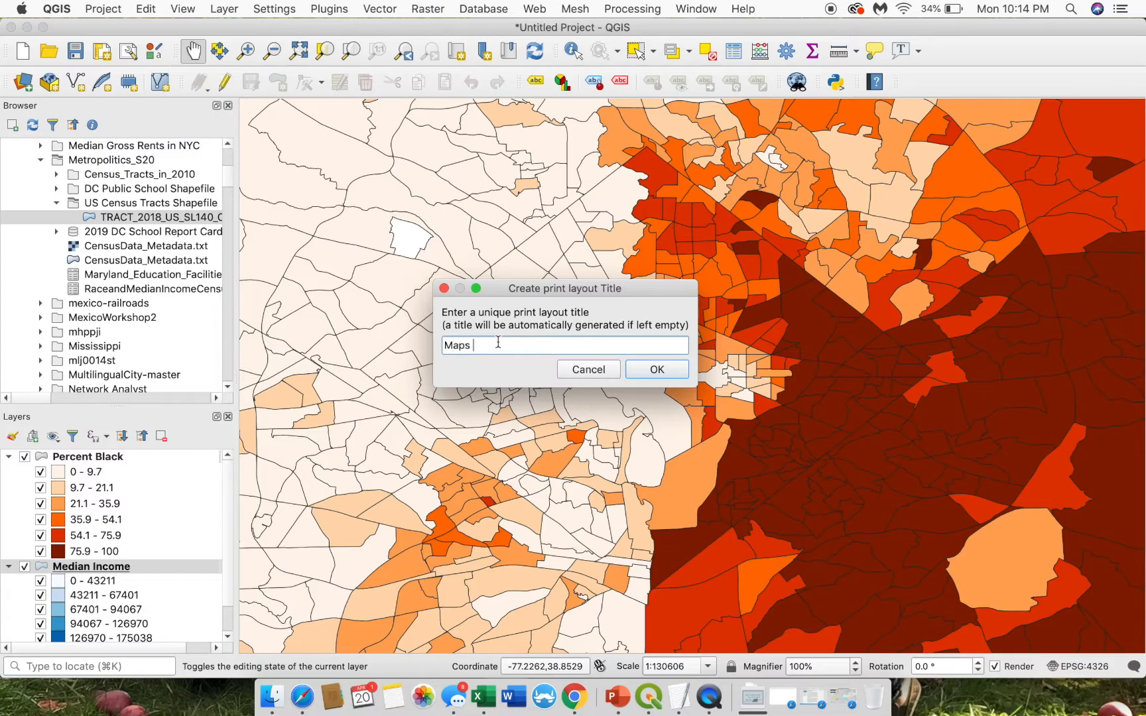
pyautogui.write('Maps Side by Side')
pyautogui.click(655, 369)
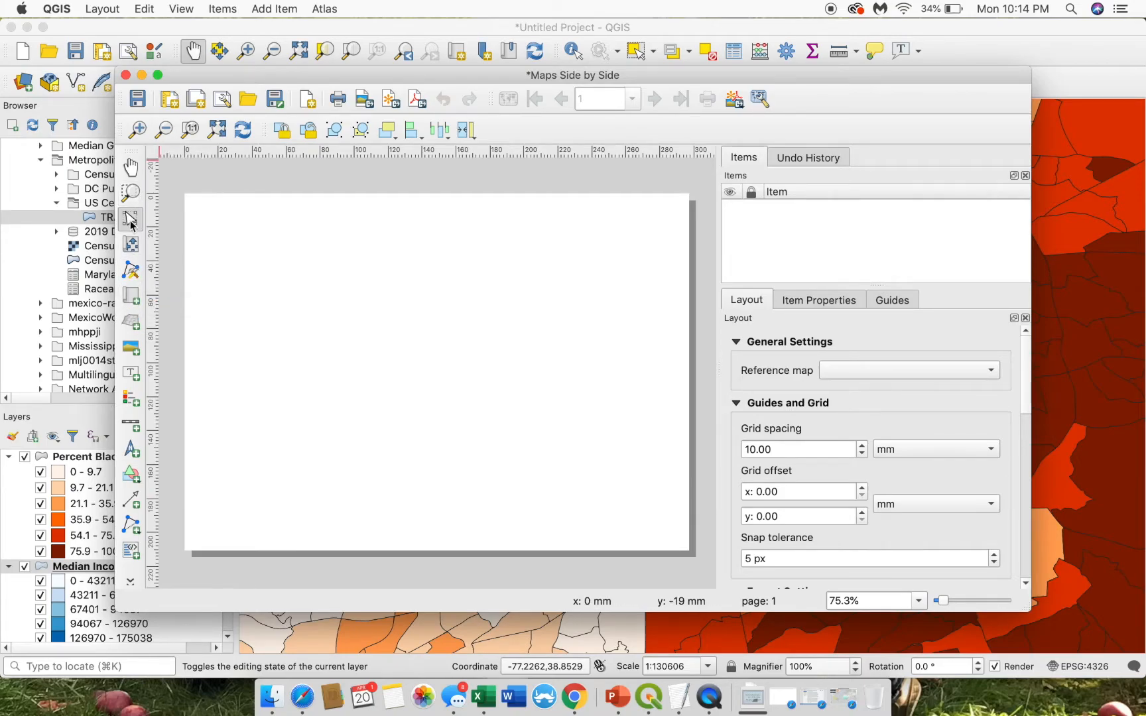
# - Draw a map frame on the left half of the page and set Map 1 as reference map
pyautogui.click(136, 298)
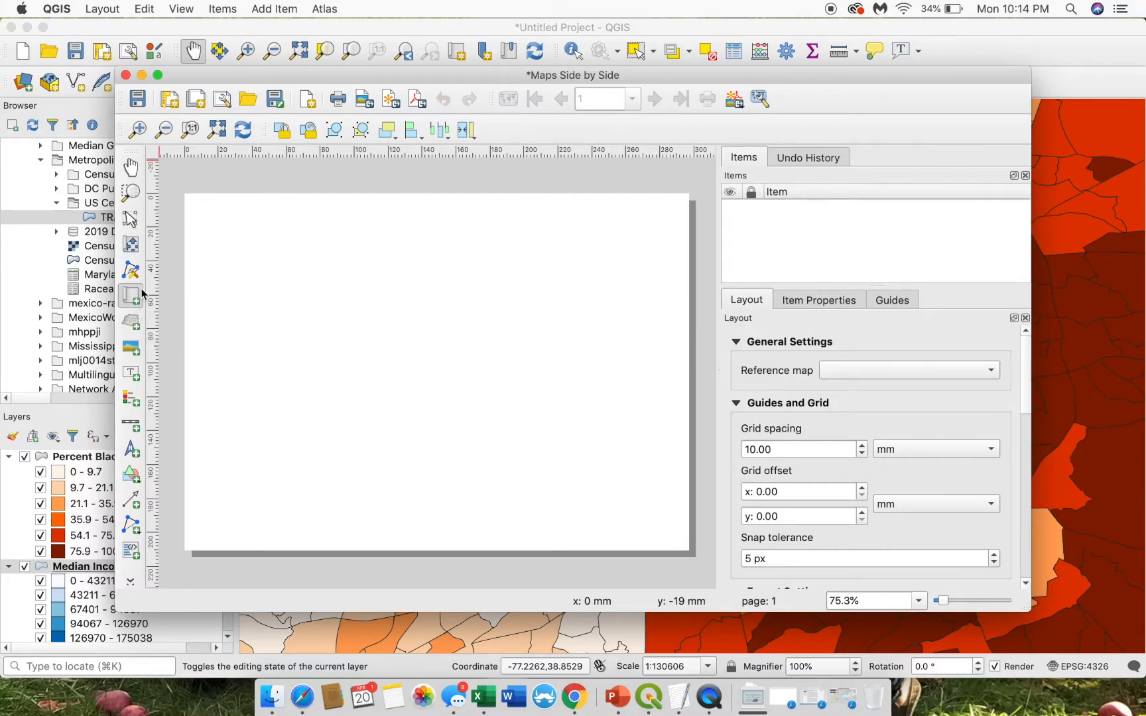
pyautogui.moveTo(193, 212); pyautogui.dragTo(436, 529)
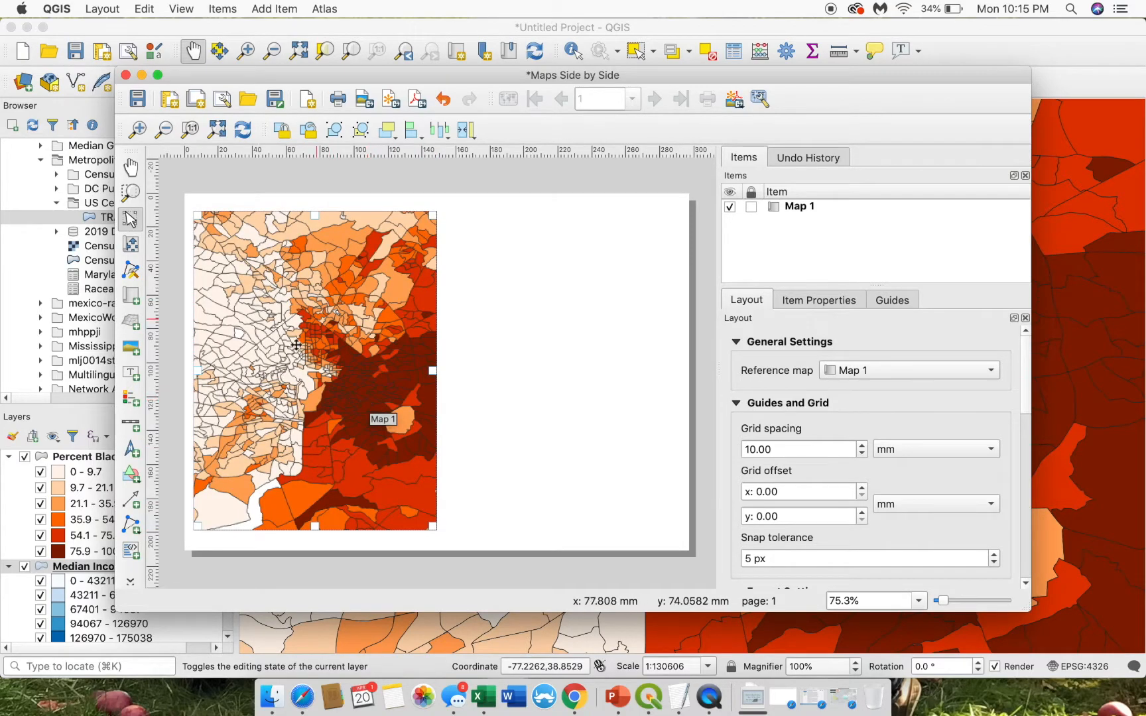
pyautogui.click(881, 376)
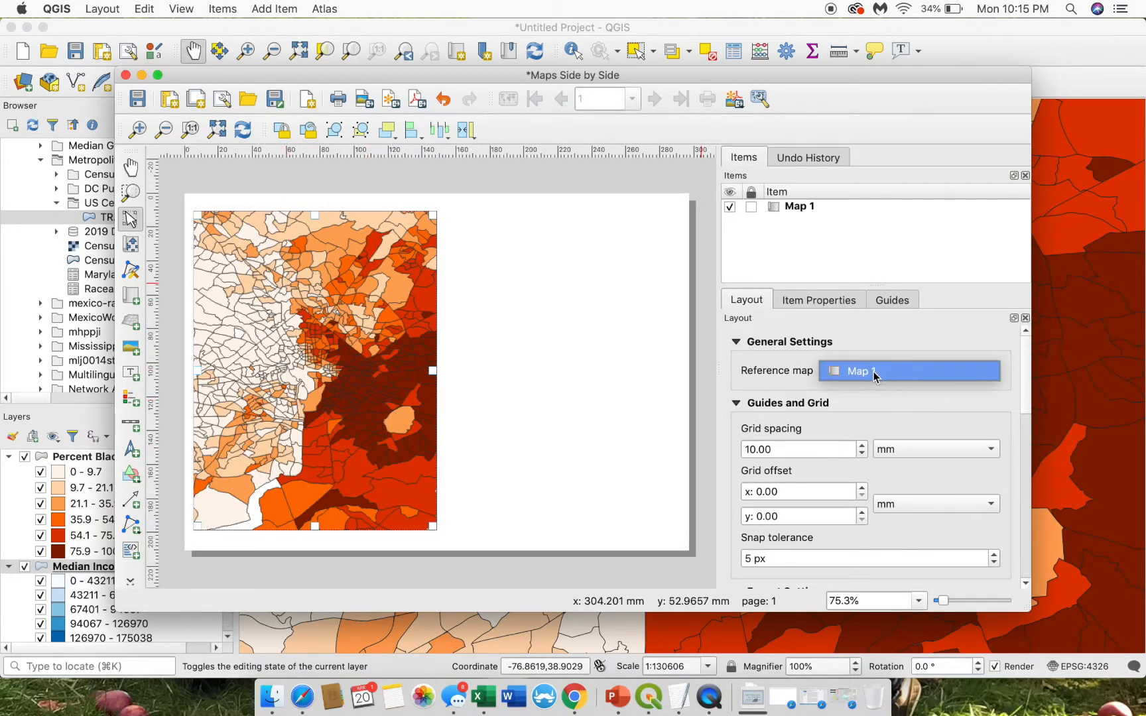
pyautogui.click(874, 375)
pyautogui.moveTo(1021, 360); pyautogui.dragTo(1026, 393)
# - Review the Map 1 item settings, then hide Percent Black in the main window
pyautogui.click(827, 306)
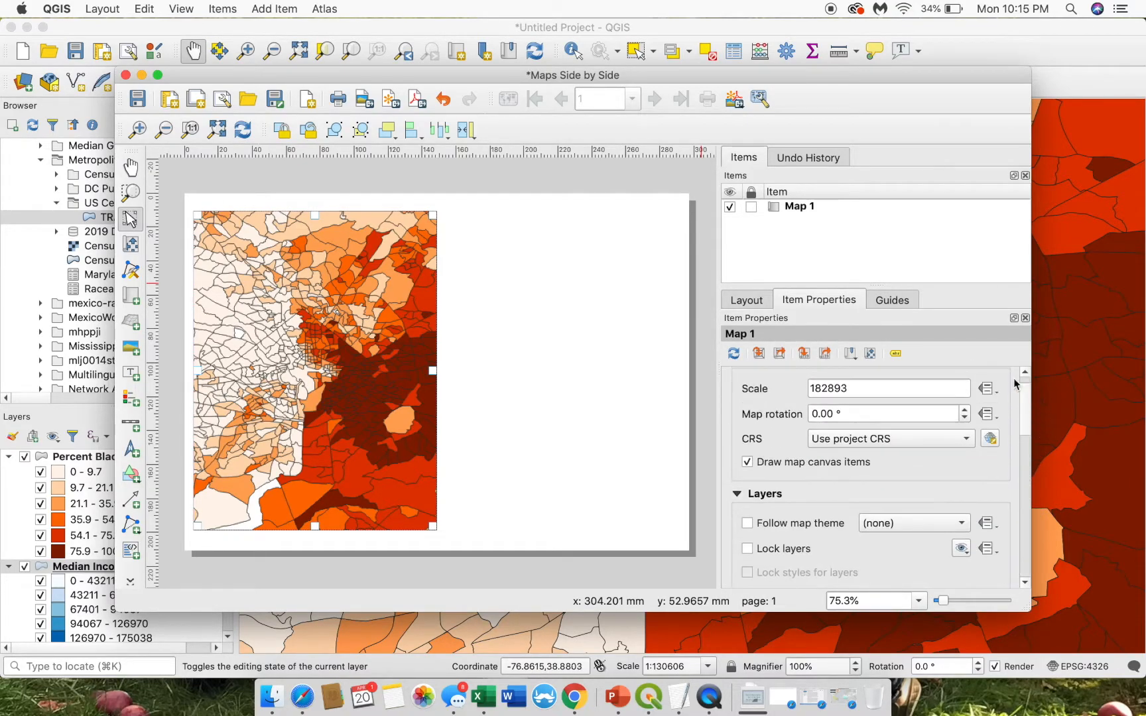
pyautogui.click(892, 300)
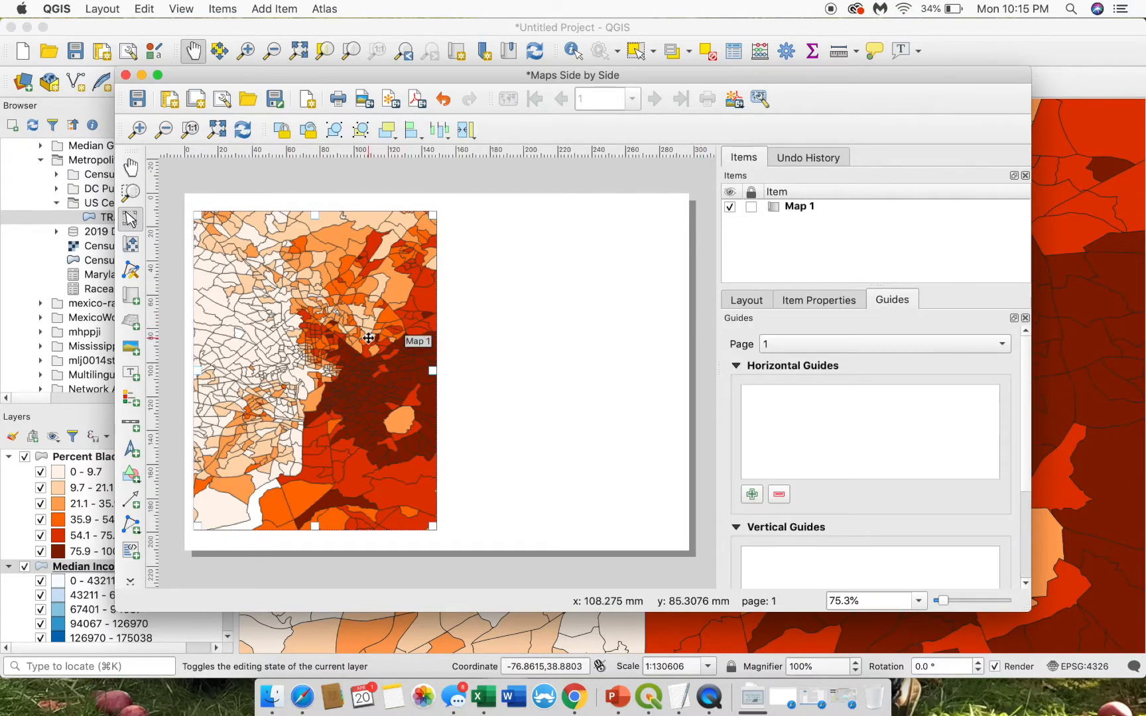
pyautogui.click(746, 299)
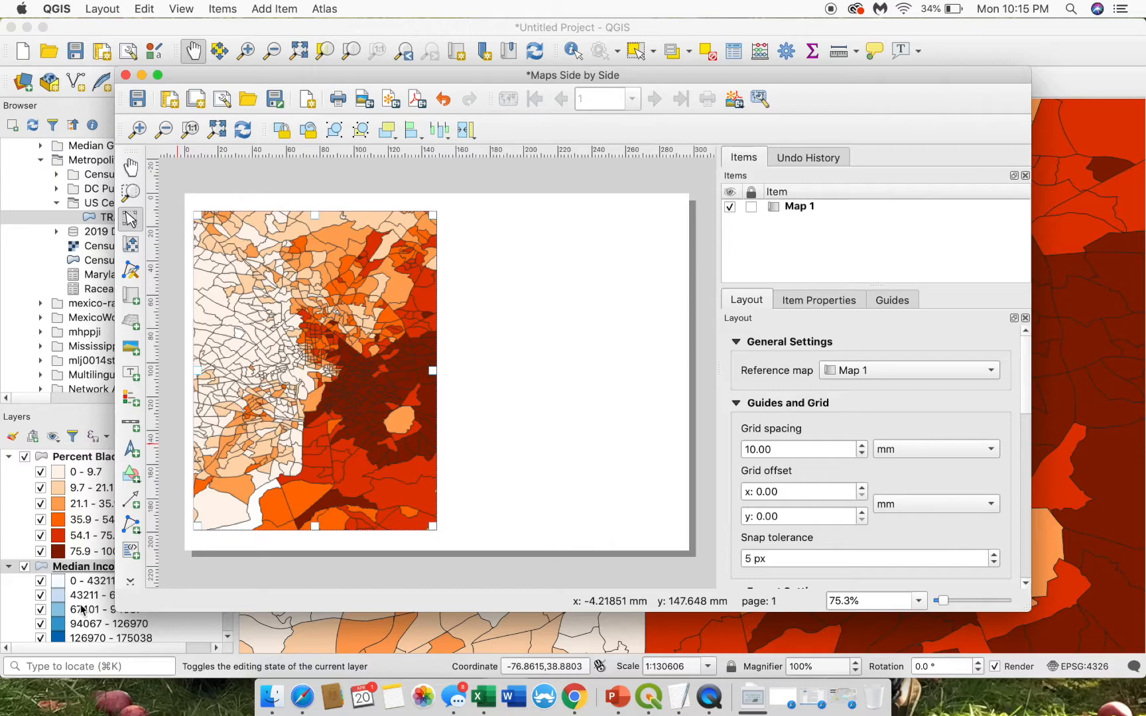
pyautogui.click(24, 458)
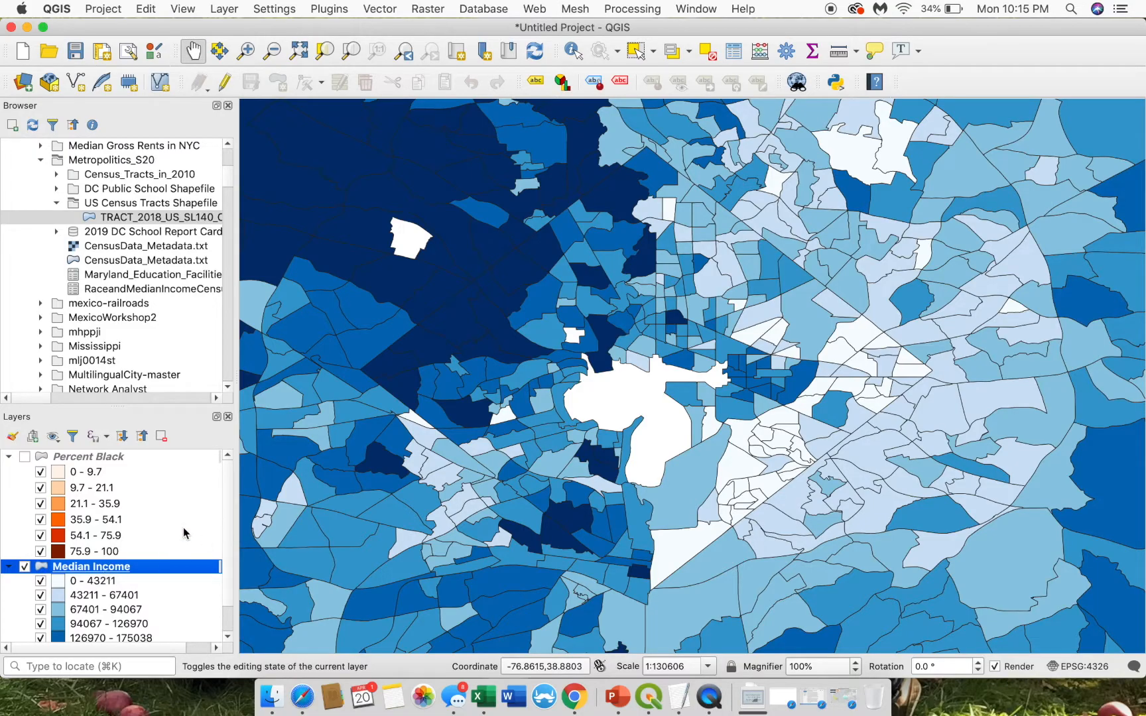
# - Draw Map 2 to the right of Map 1 showing the blue income map
pyautogui.hotkey('ctrl', 'Up')
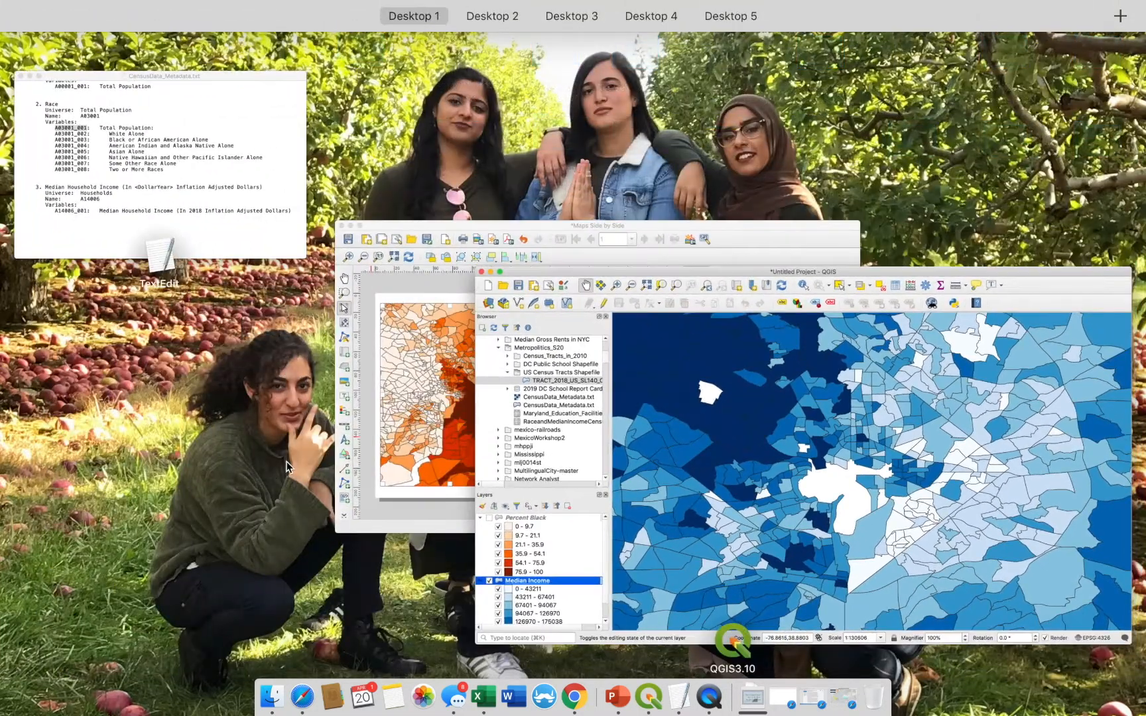
pyautogui.click(361, 328)
pyautogui.click(130, 295)
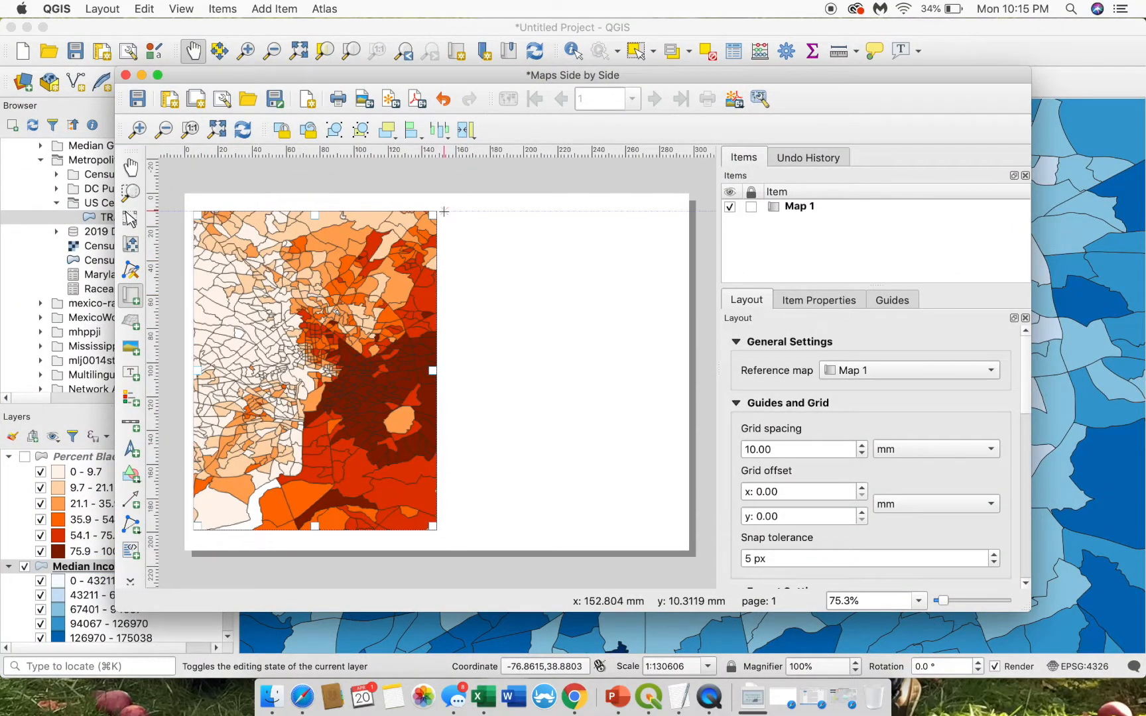
pyautogui.moveTo(443, 211); pyautogui.dragTo(677, 530)
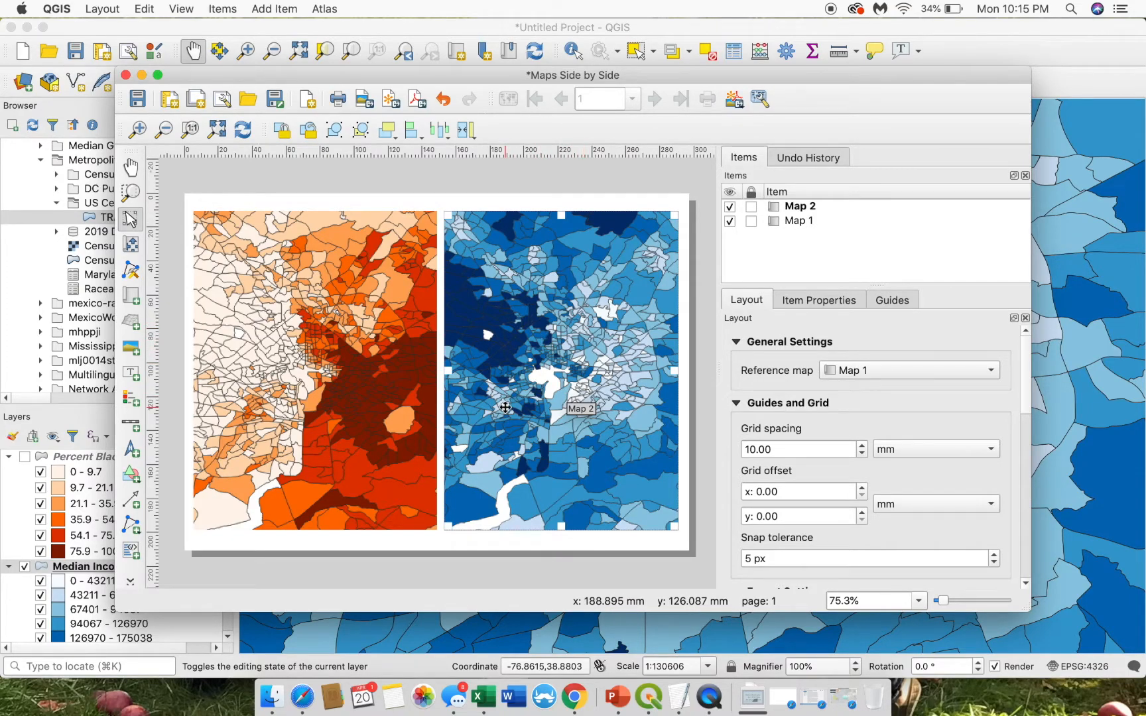
pyautogui.click(329, 384)
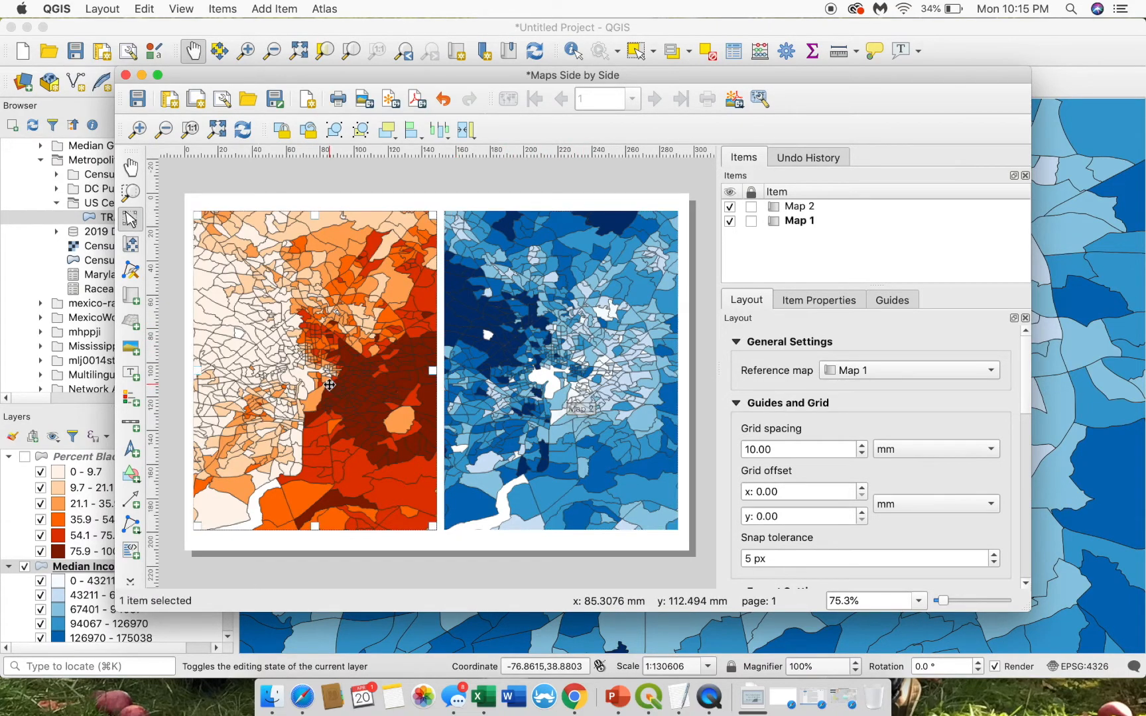
pyautogui.click(504, 446)
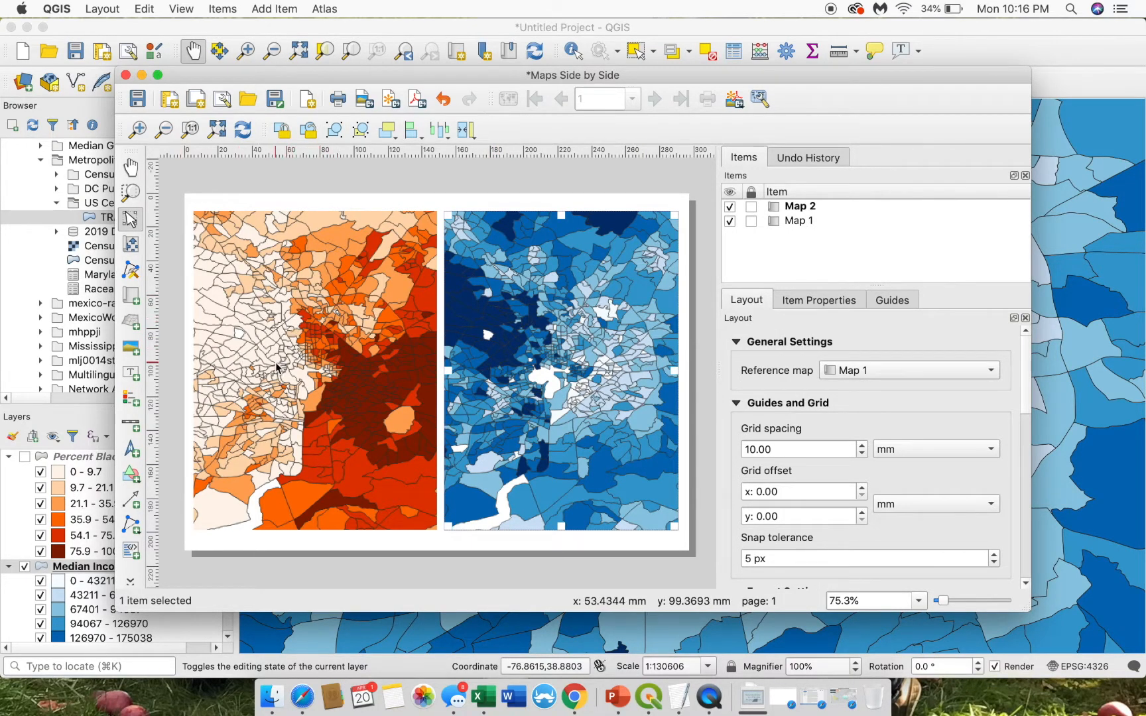
pyautogui.click(33, 466)
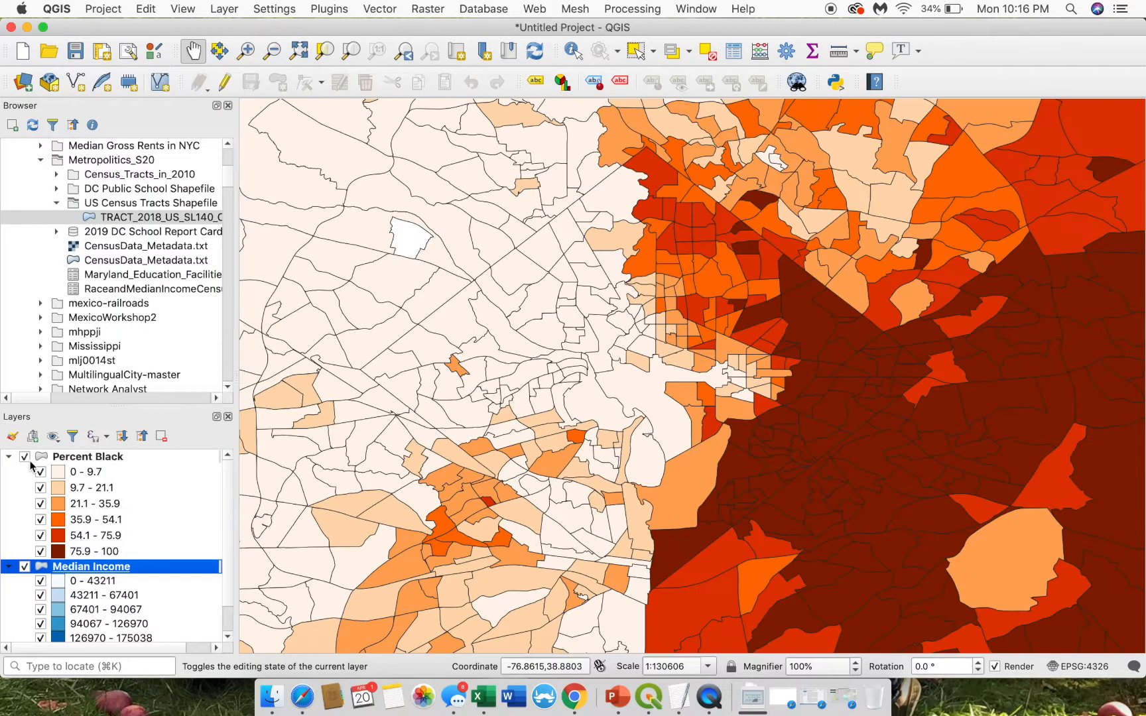
# - Inspect the Percent Black Simple fill symbol settings, keeping the Simple fill type
pyautogui.rightClick(76, 458)
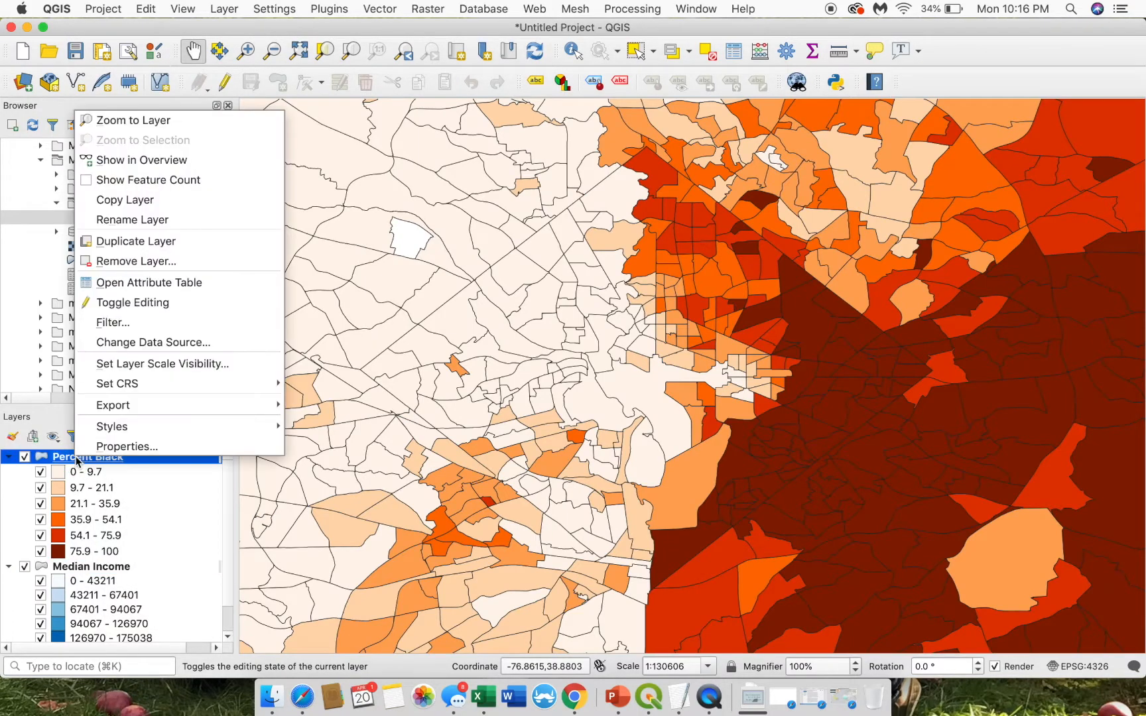
pyautogui.click(125, 447)
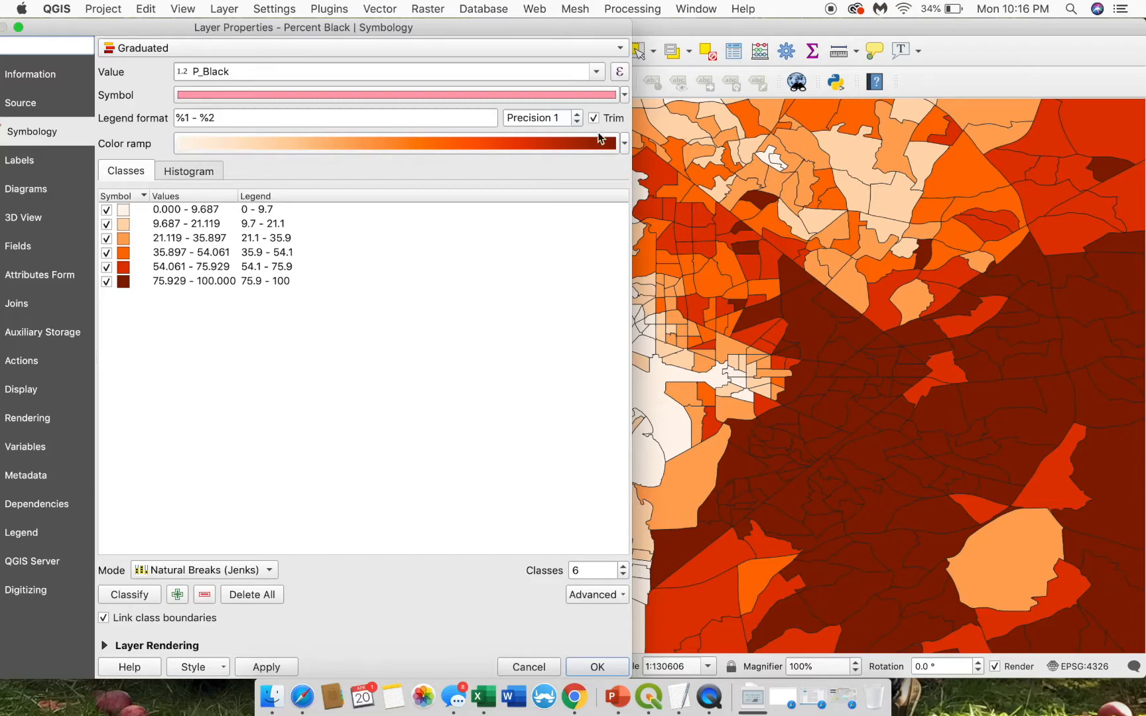
pyautogui.click(429, 95)
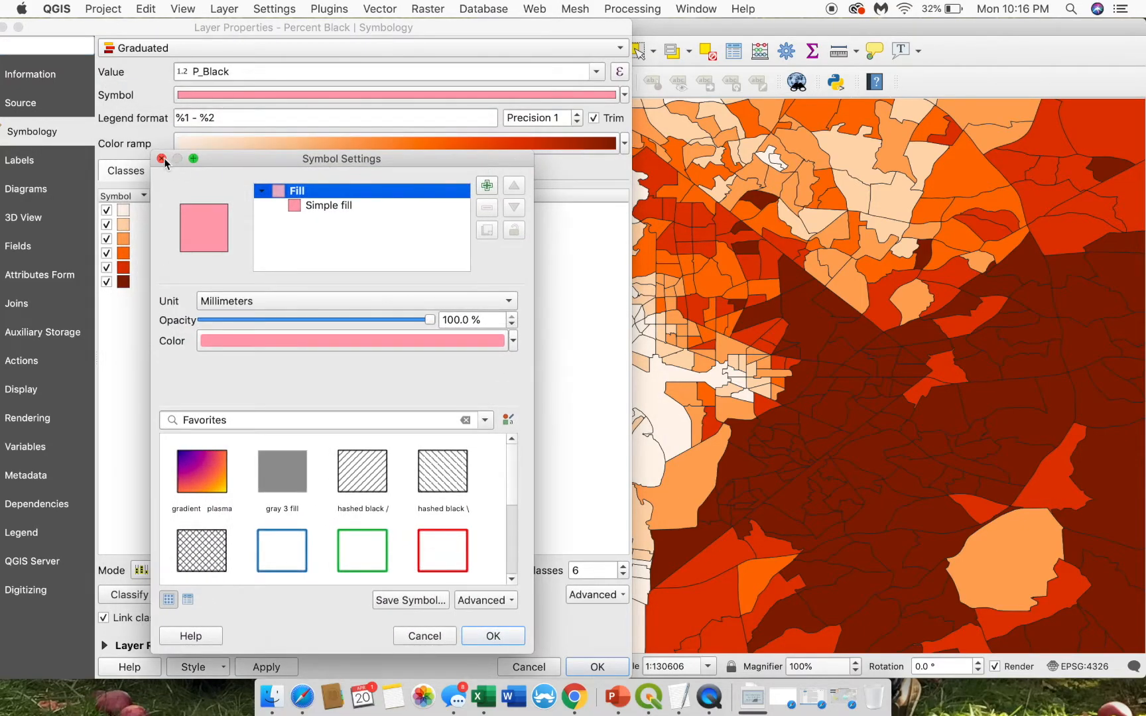
pyautogui.click(161, 159)
pyautogui.click(265, 95)
pyautogui.click(513, 342)
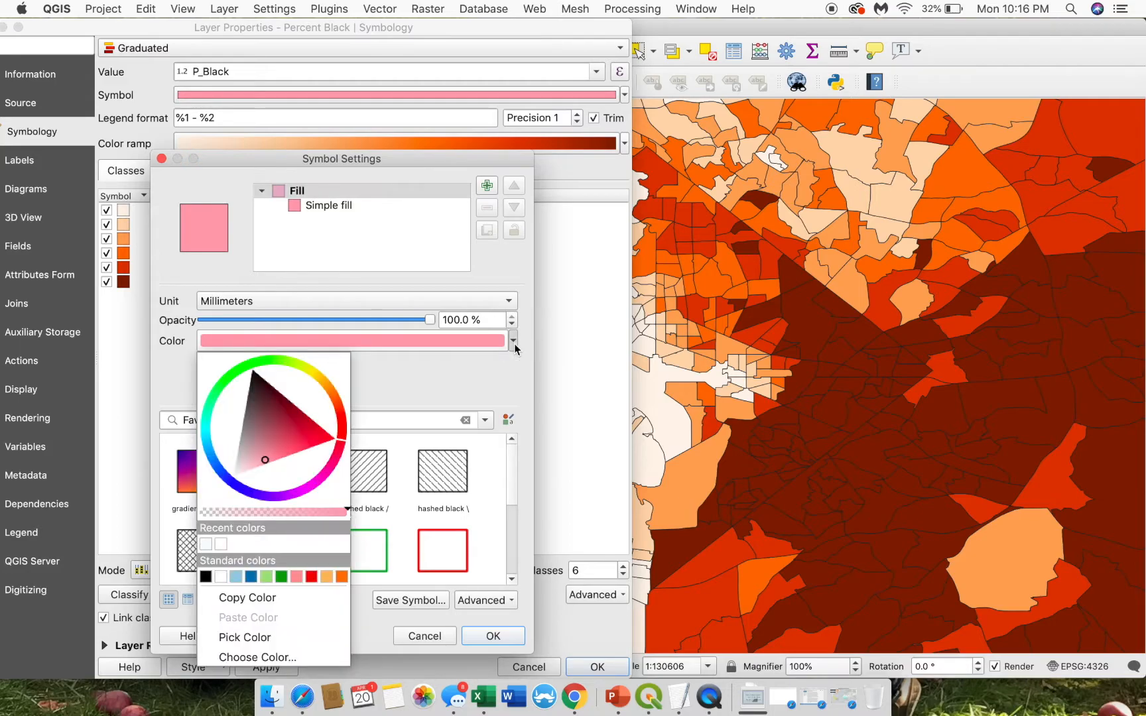
pyautogui.click(449, 371)
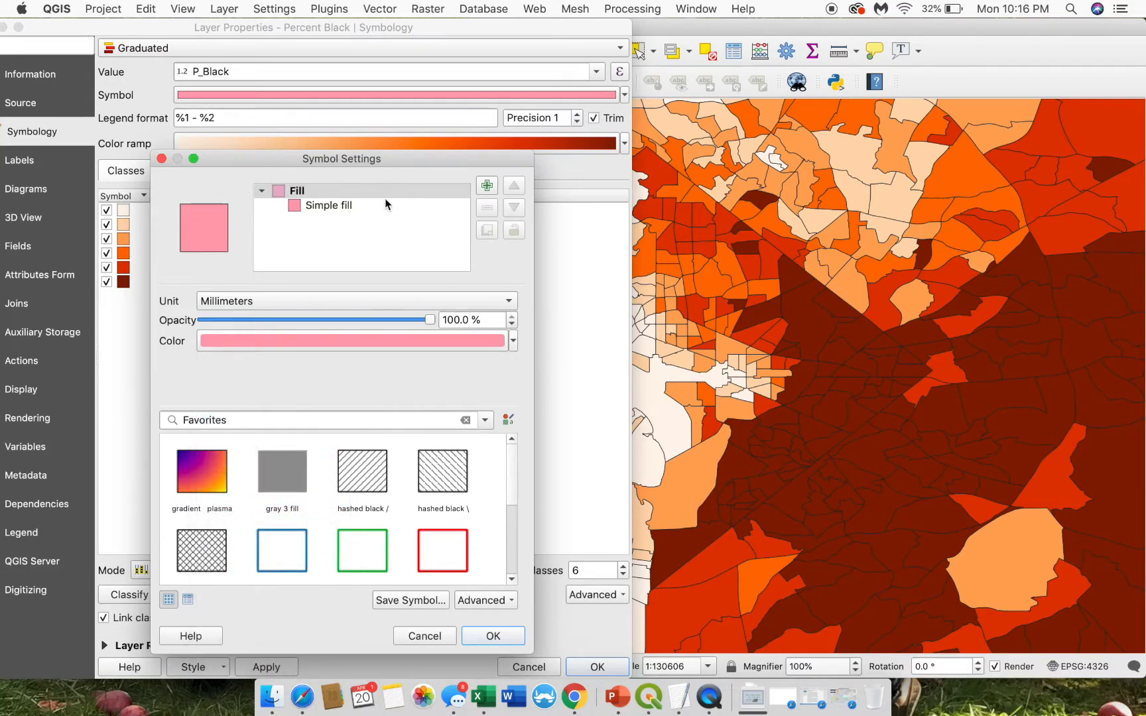
pyautogui.click(317, 207)
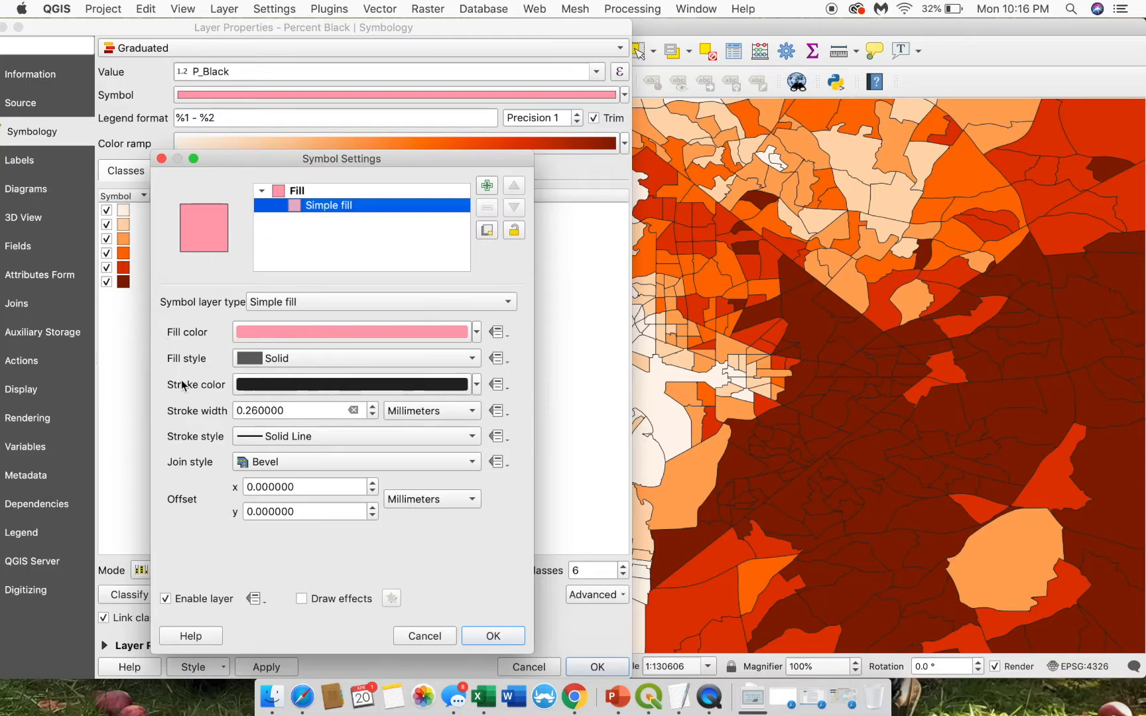
pyautogui.click(258, 302)
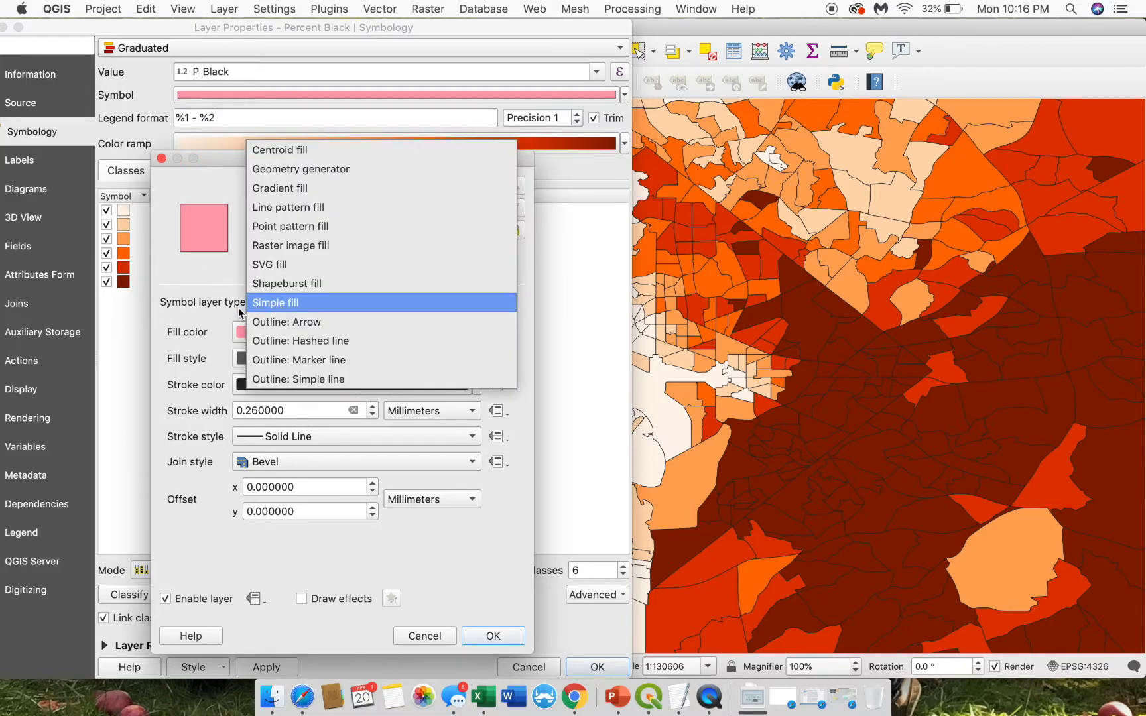
pyautogui.click(274, 303)
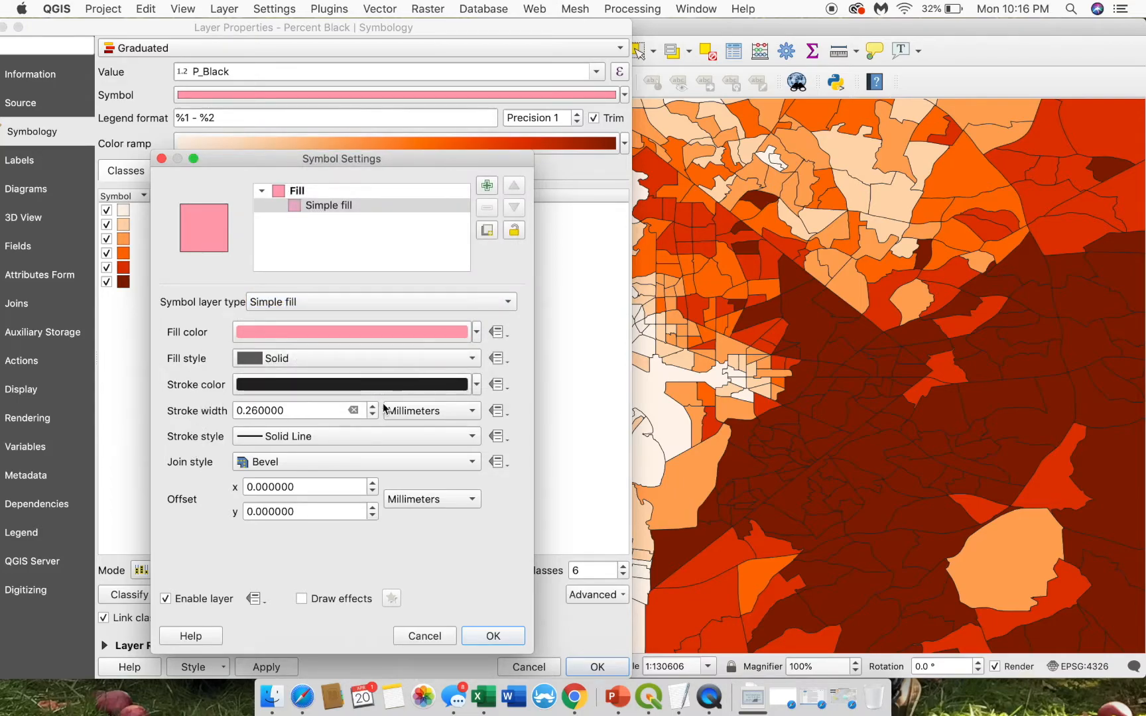
# - Set the Percent Black stroke colour to Transparent Stroke and apply it
pyautogui.click(475, 385)
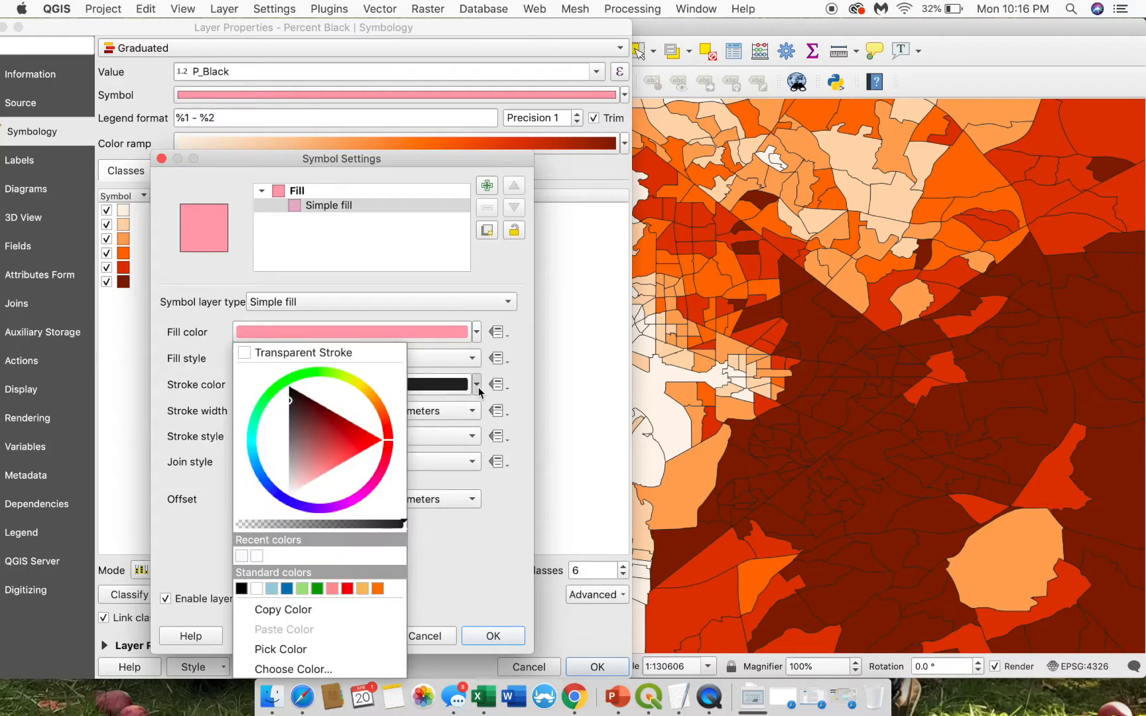
pyautogui.click(251, 351)
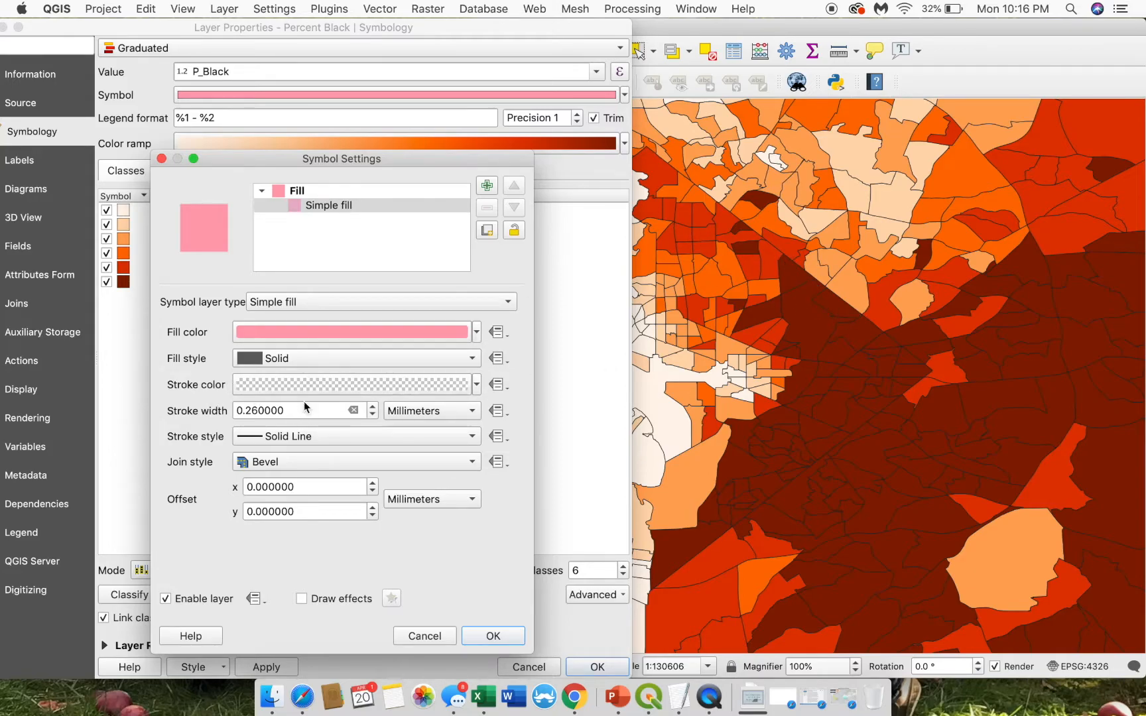
pyautogui.click(468, 638)
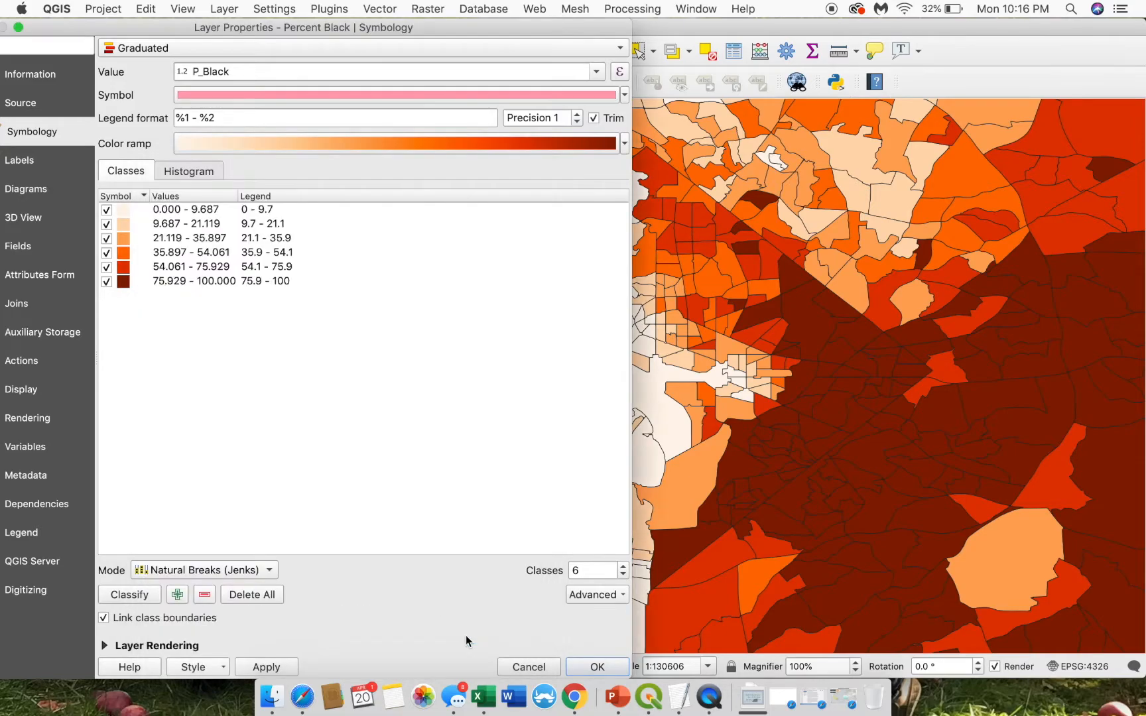
pyautogui.click(275, 668)
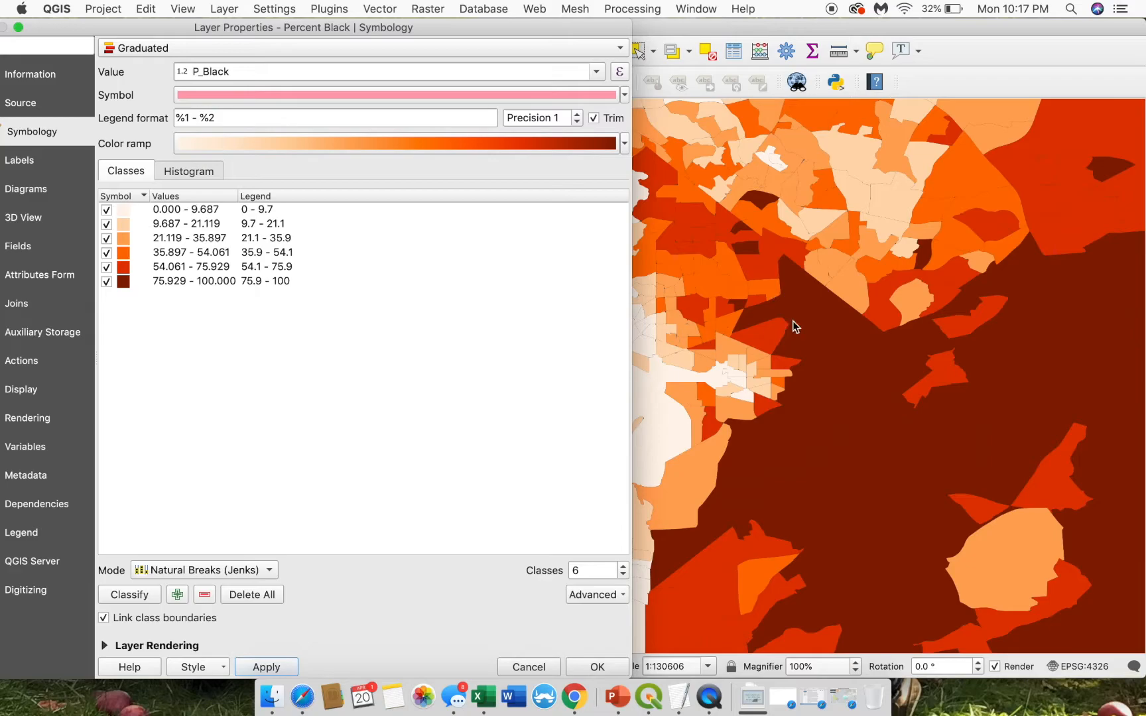
pyautogui.click(602, 664)
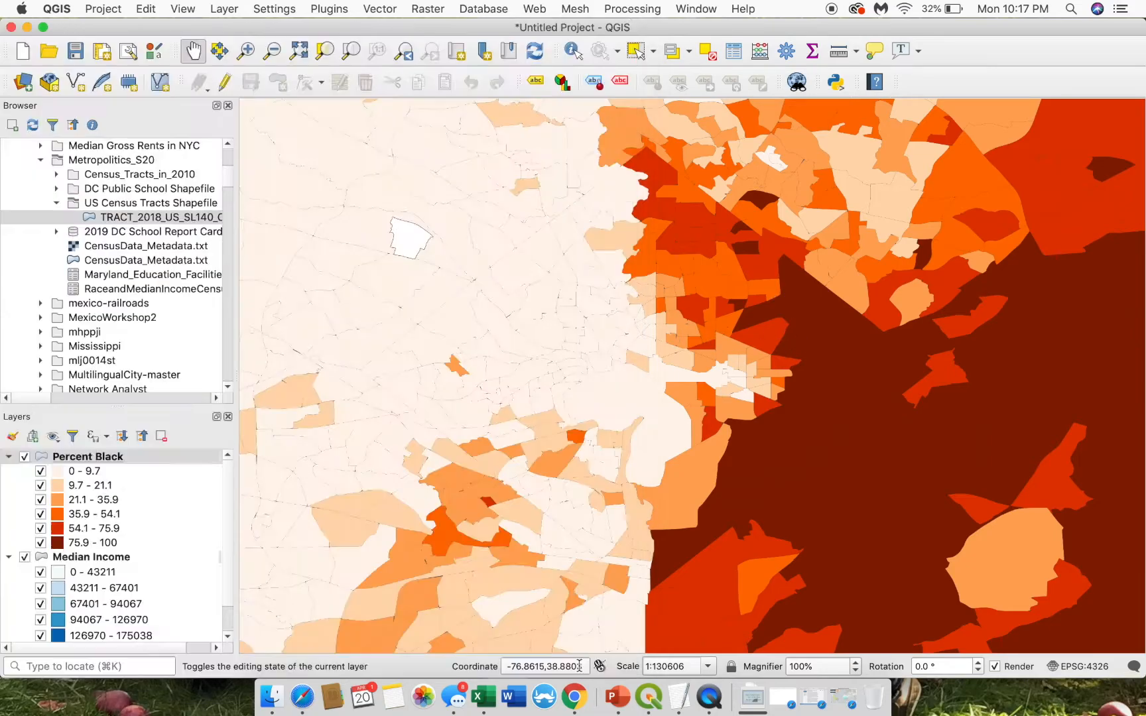
# - Set the Median Income Simple fill stroke width to 0 and apply it
pyautogui.rightClick(83, 557)
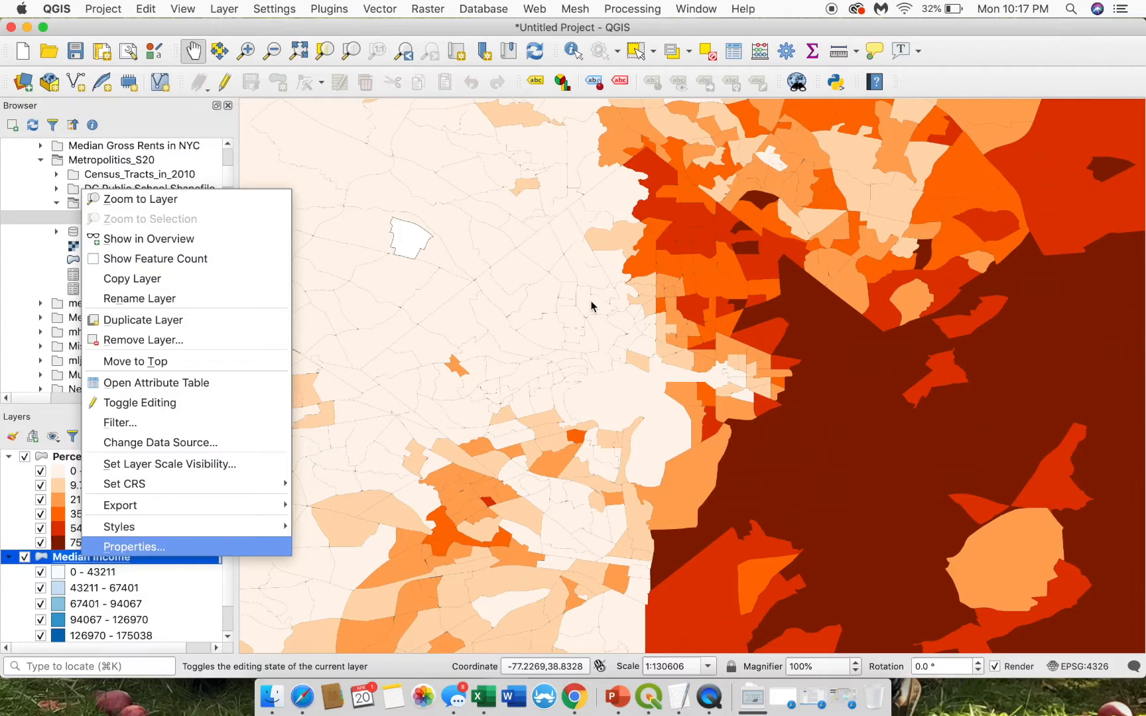
pyautogui.press('Return')
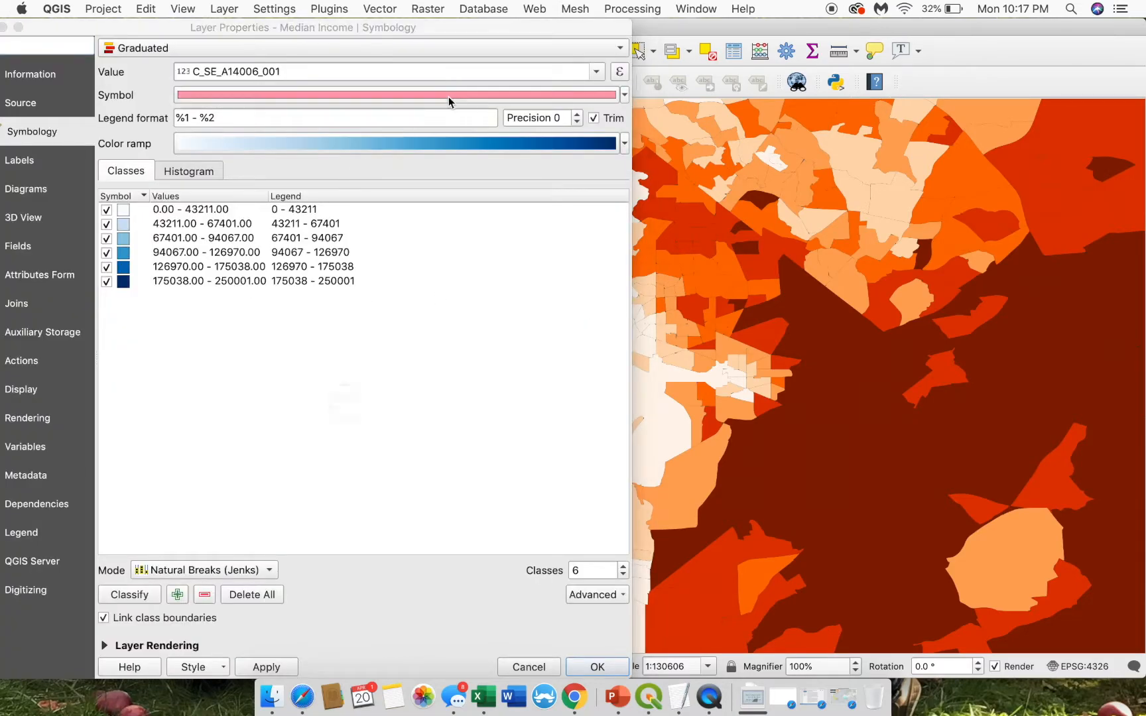
pyautogui.click(448, 96)
pyautogui.click(337, 205)
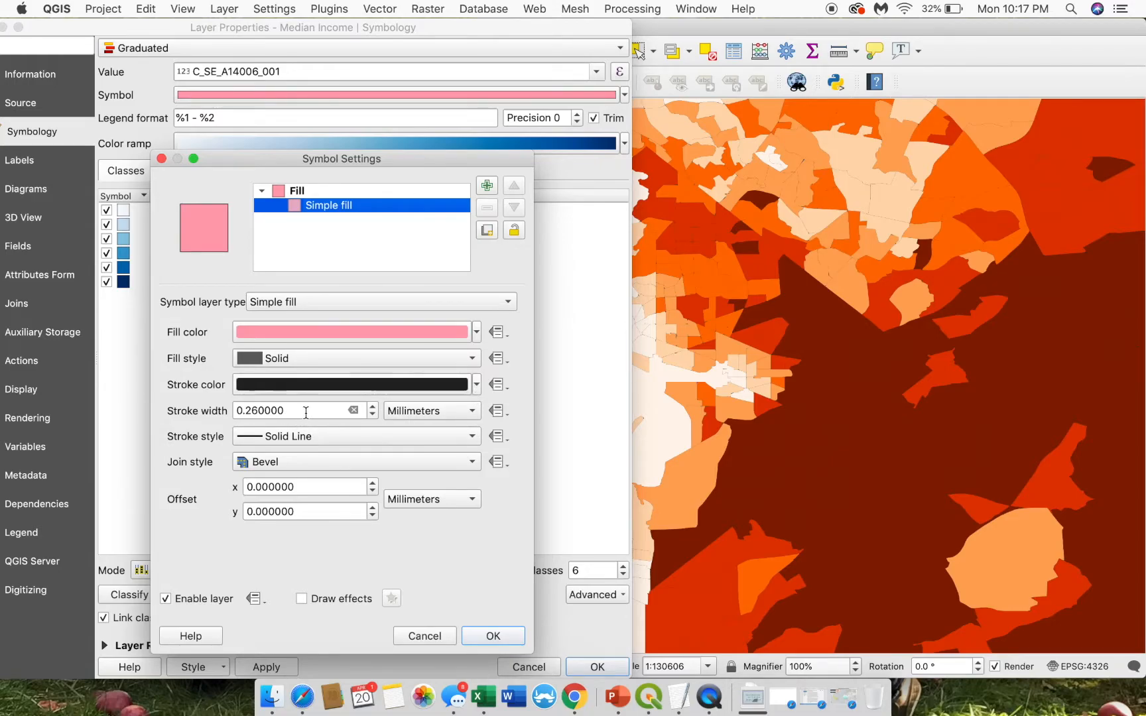
pyautogui.moveTo(306, 410); pyautogui.dragTo(196, 410)
pyautogui.write('0')
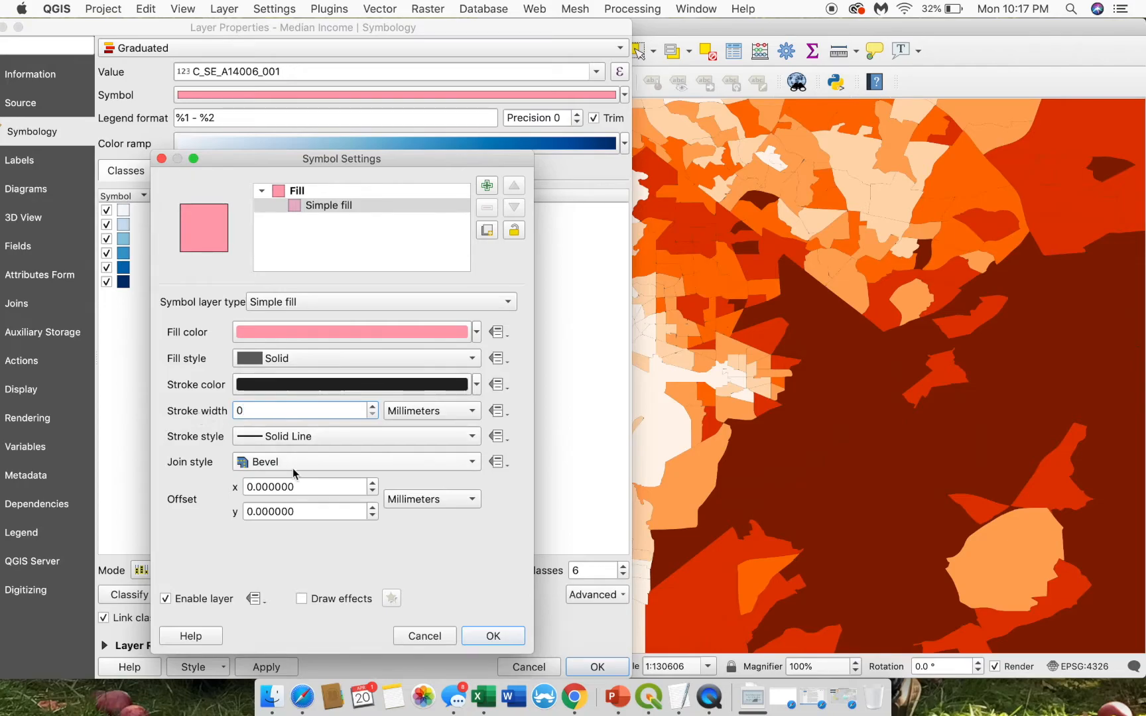
pyautogui.click(471, 635)
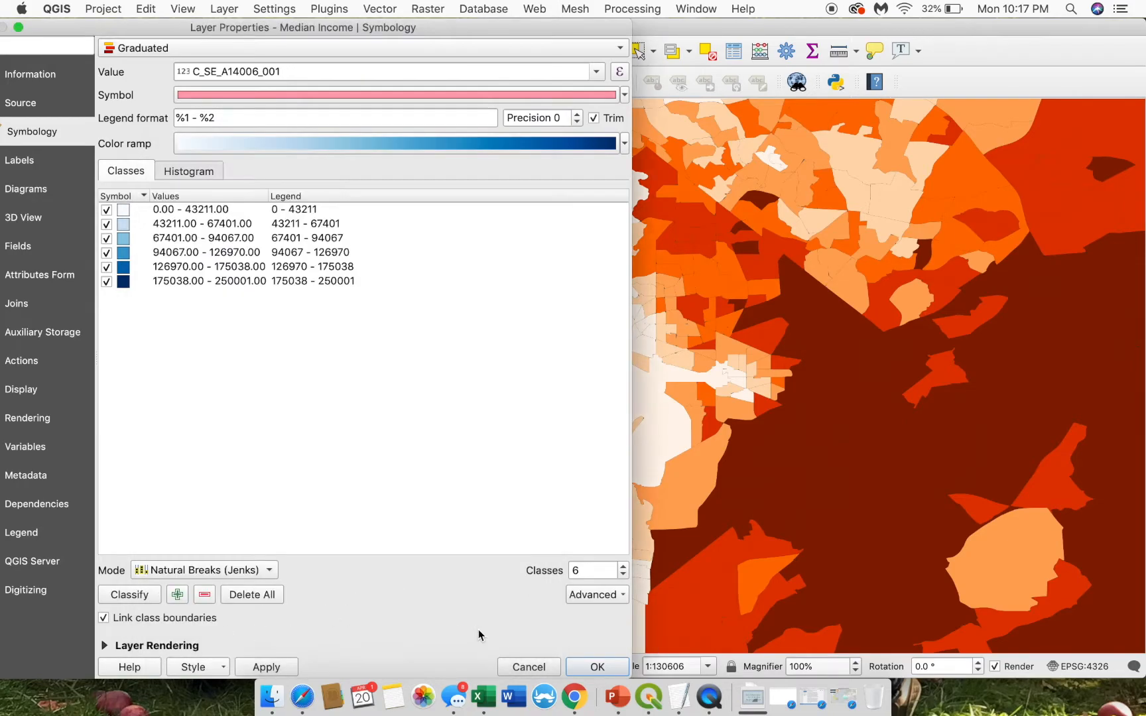
pyautogui.click(266, 667)
pyautogui.click(597, 666)
# - Hide Percent Black and set the Median Income stroke style to No Pen
pyautogui.click(26, 457)
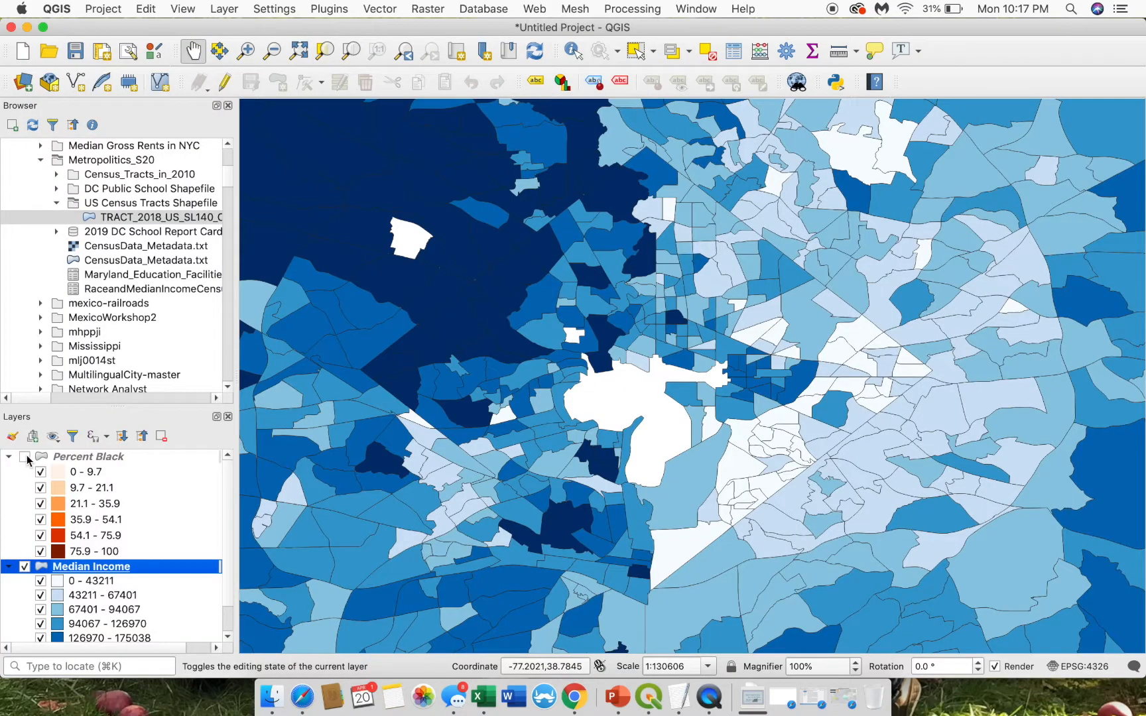
pyautogui.rightClick(69, 568)
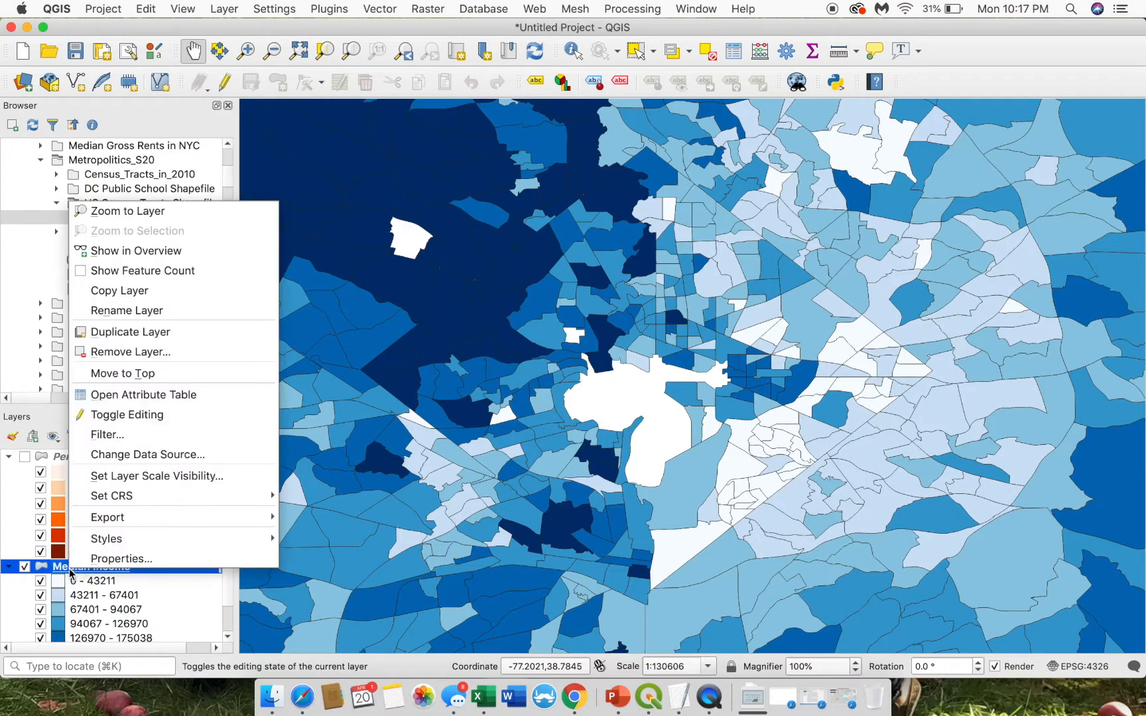
pyautogui.click(125, 552)
pyautogui.click(431, 95)
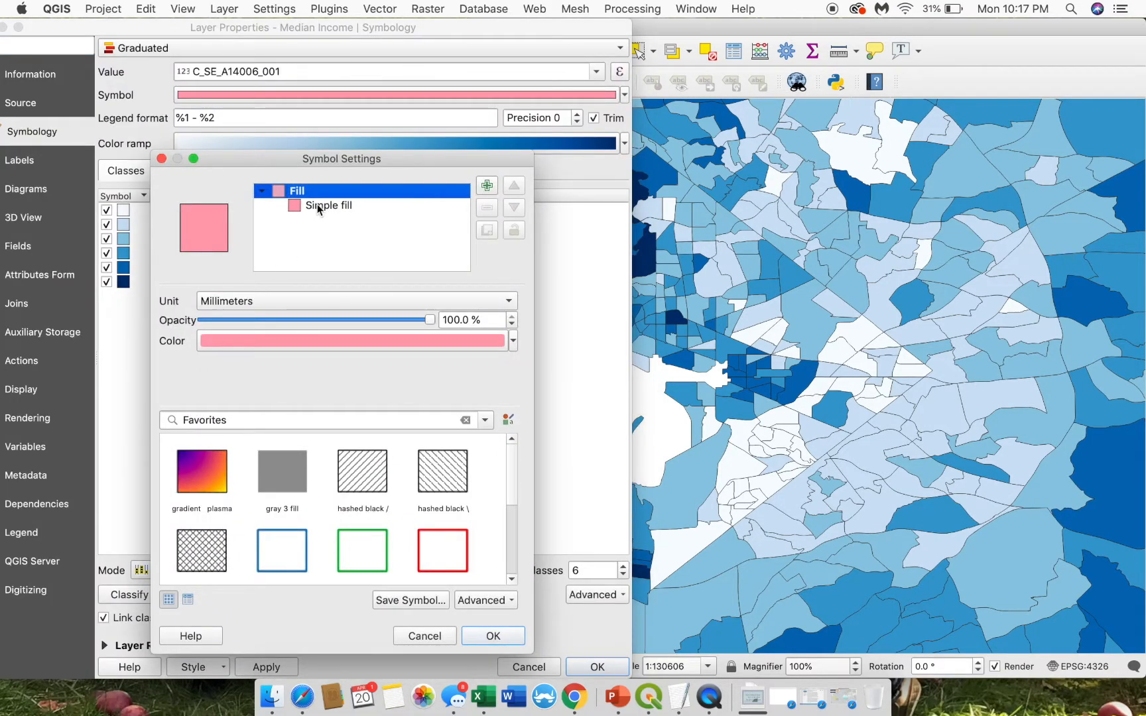
pyautogui.click(317, 205)
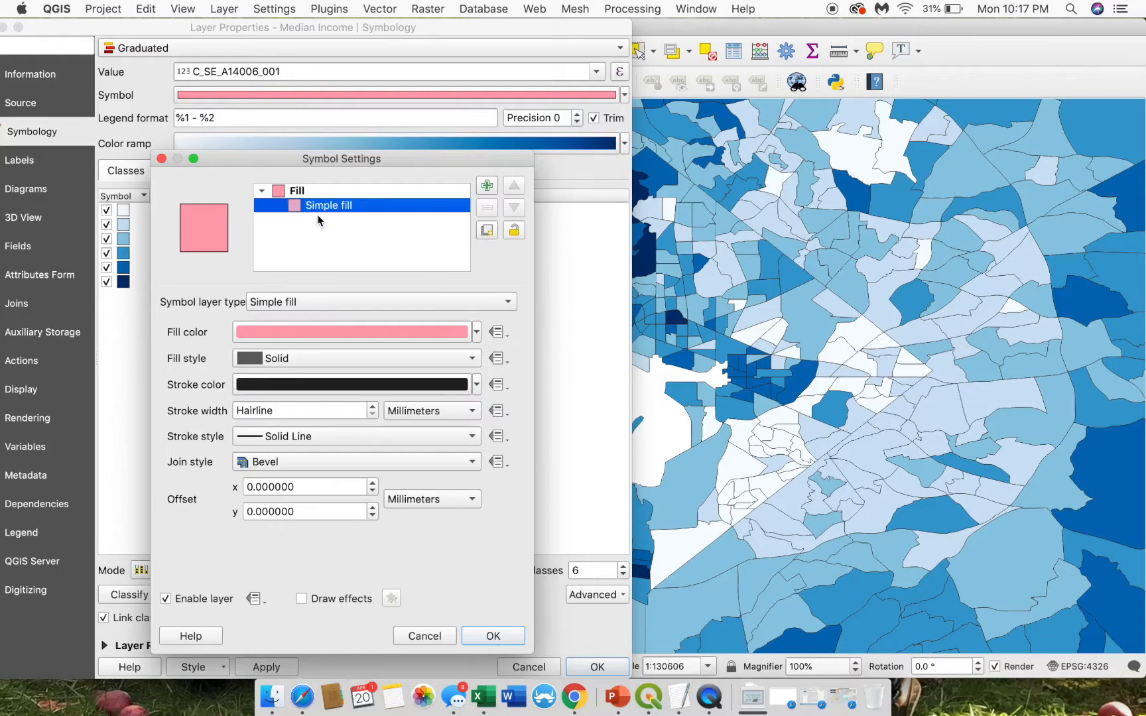
pyautogui.click(388, 411)
pyautogui.click(349, 435)
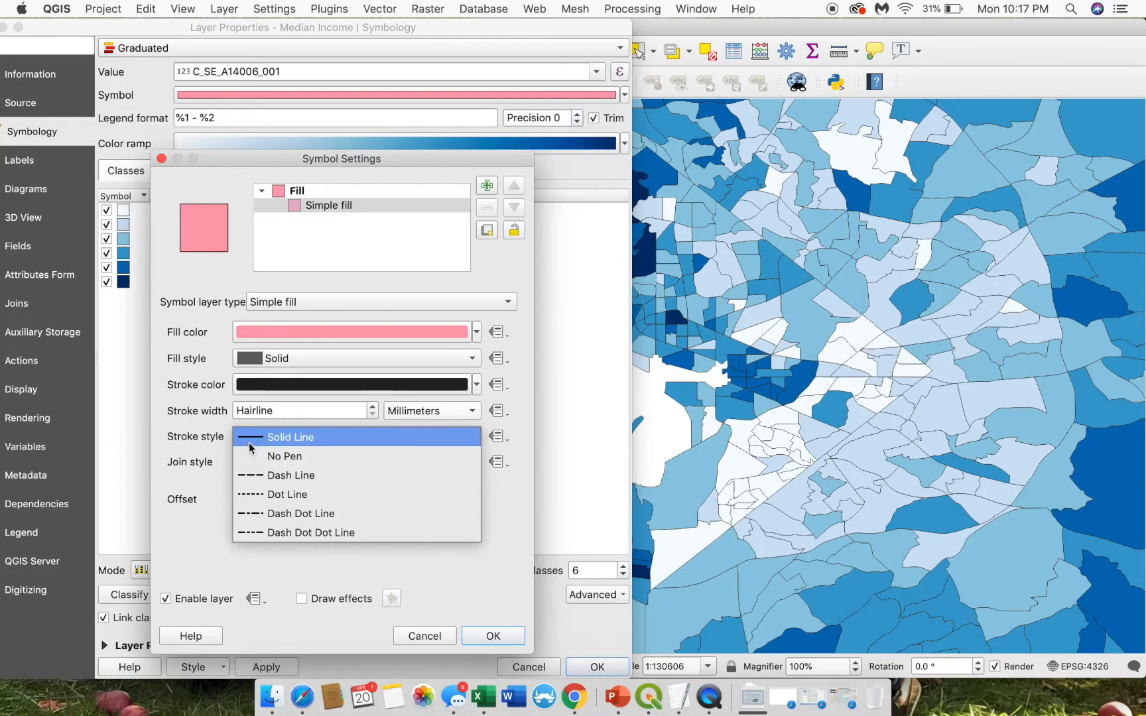
pyautogui.click(267, 461)
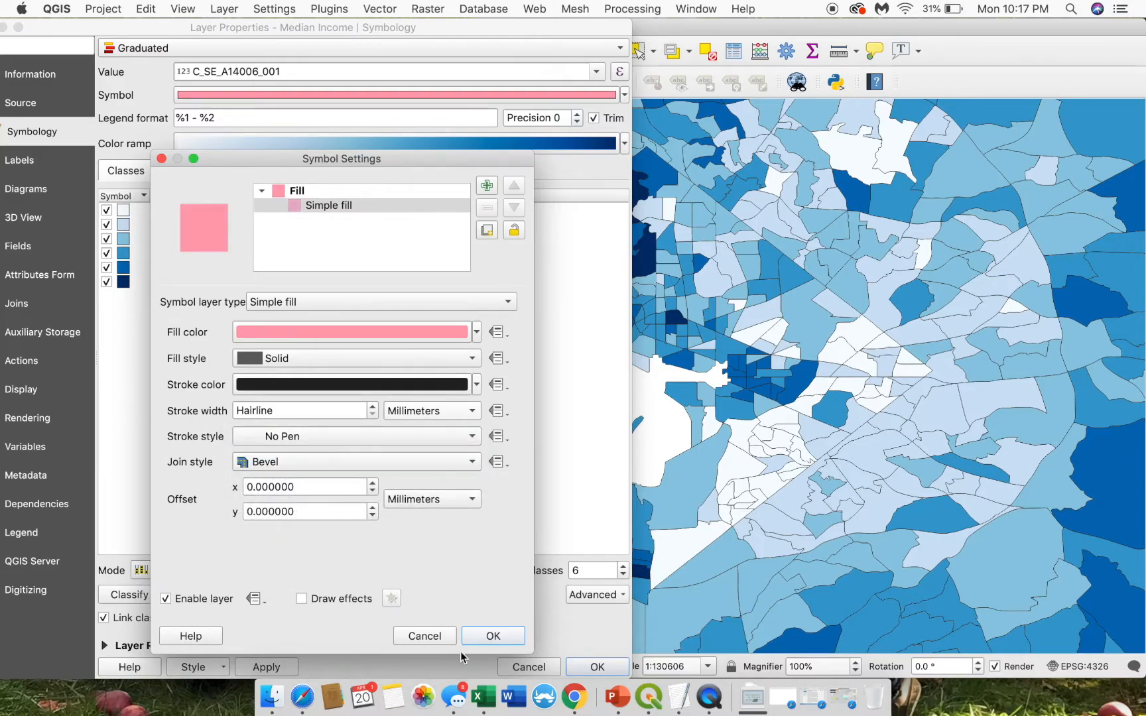
pyautogui.click(489, 635)
pyautogui.click(258, 665)
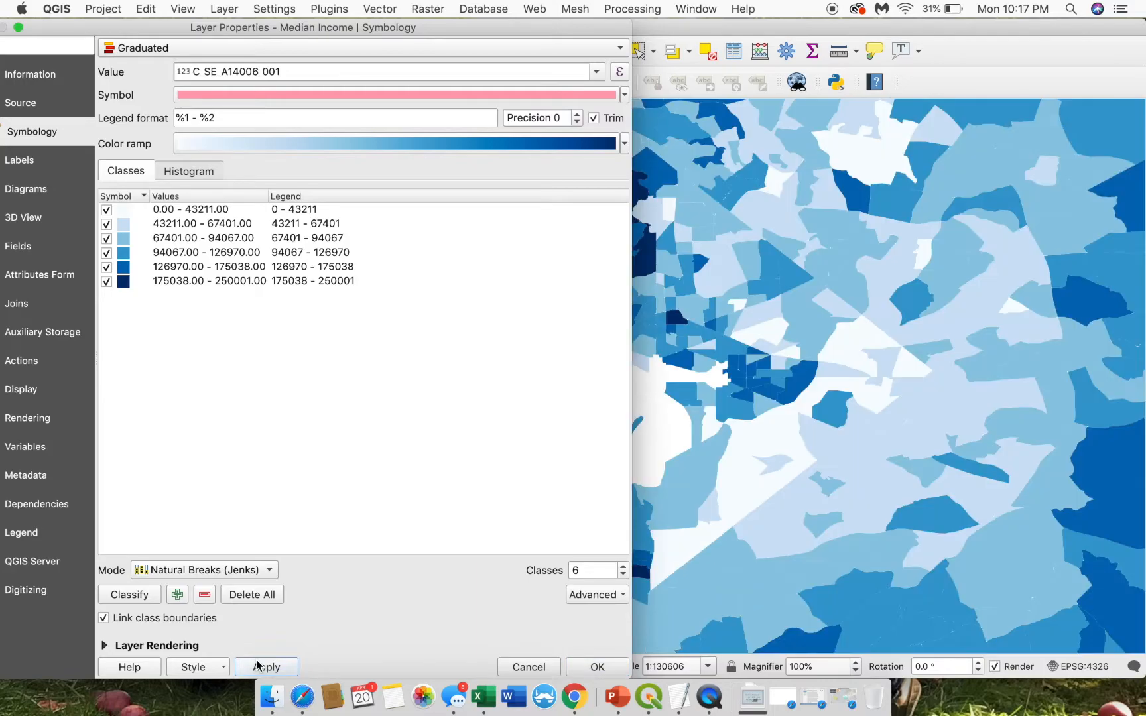
pyautogui.click(595, 665)
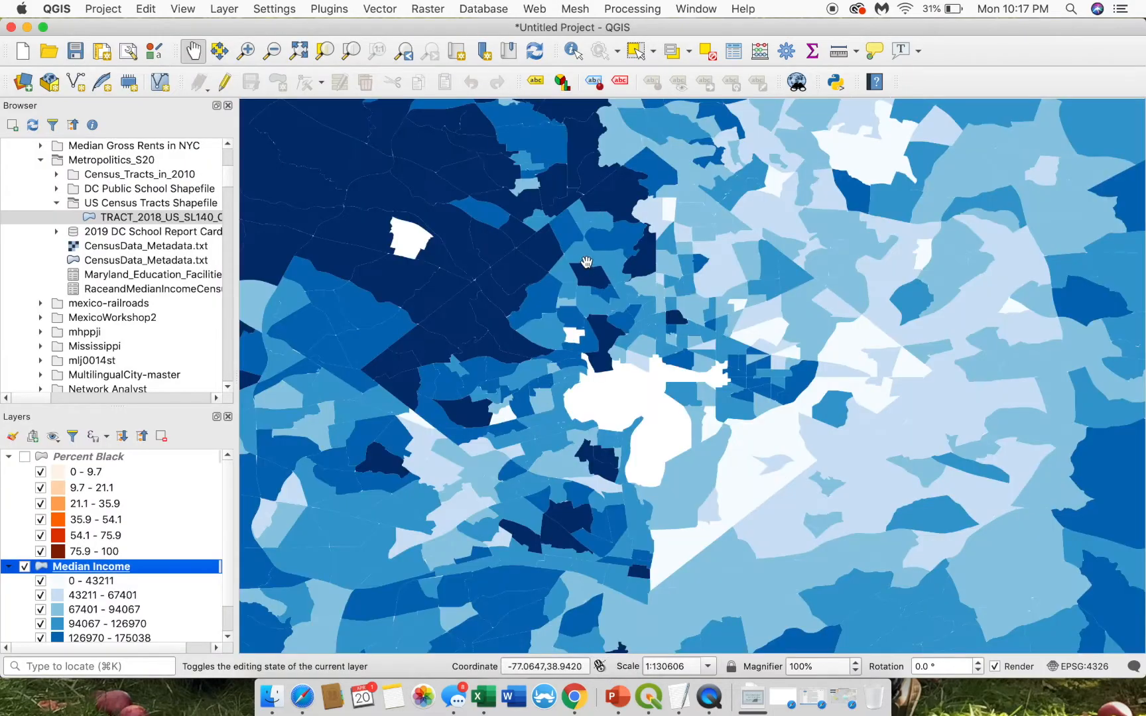
pyautogui.click(533, 363)
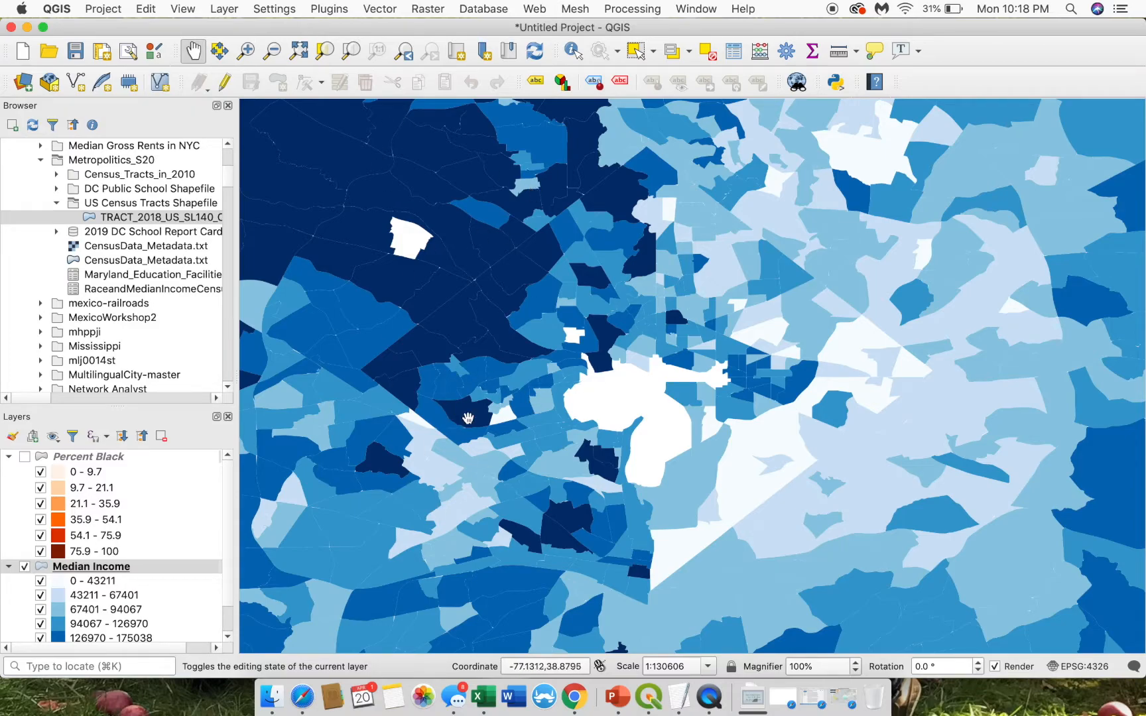
# - Switch back to the Maps Side by Side layout window
pyautogui.hotkey('ctrl', 'Up')
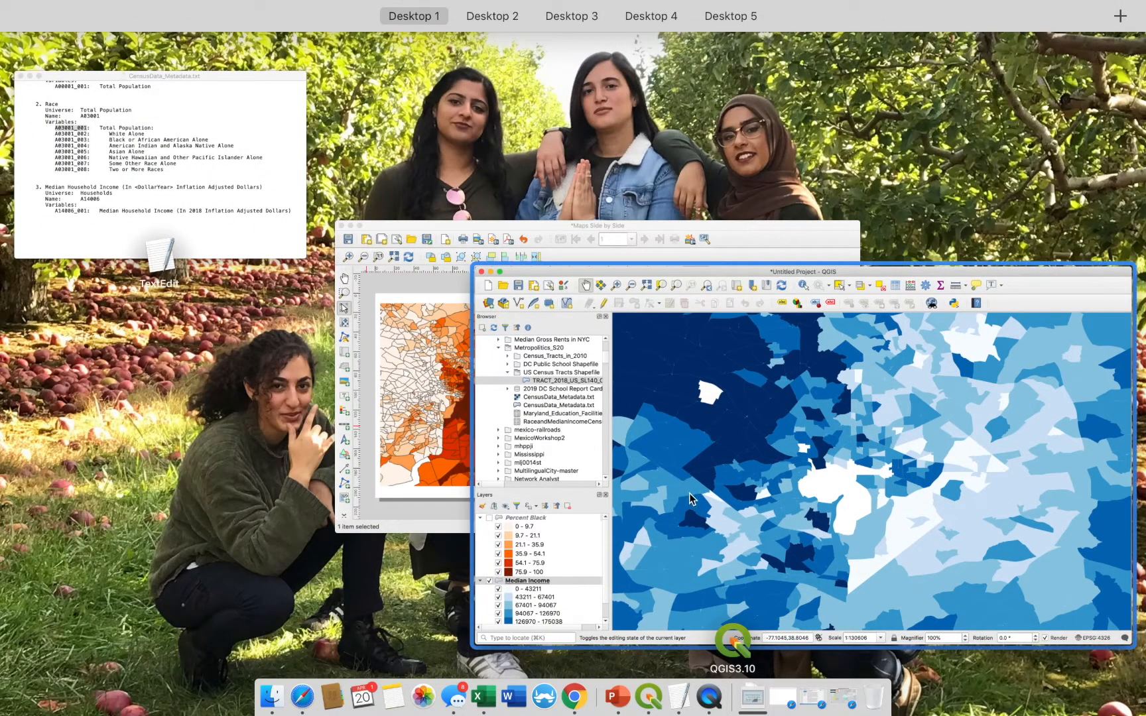
pyautogui.click(445, 472)
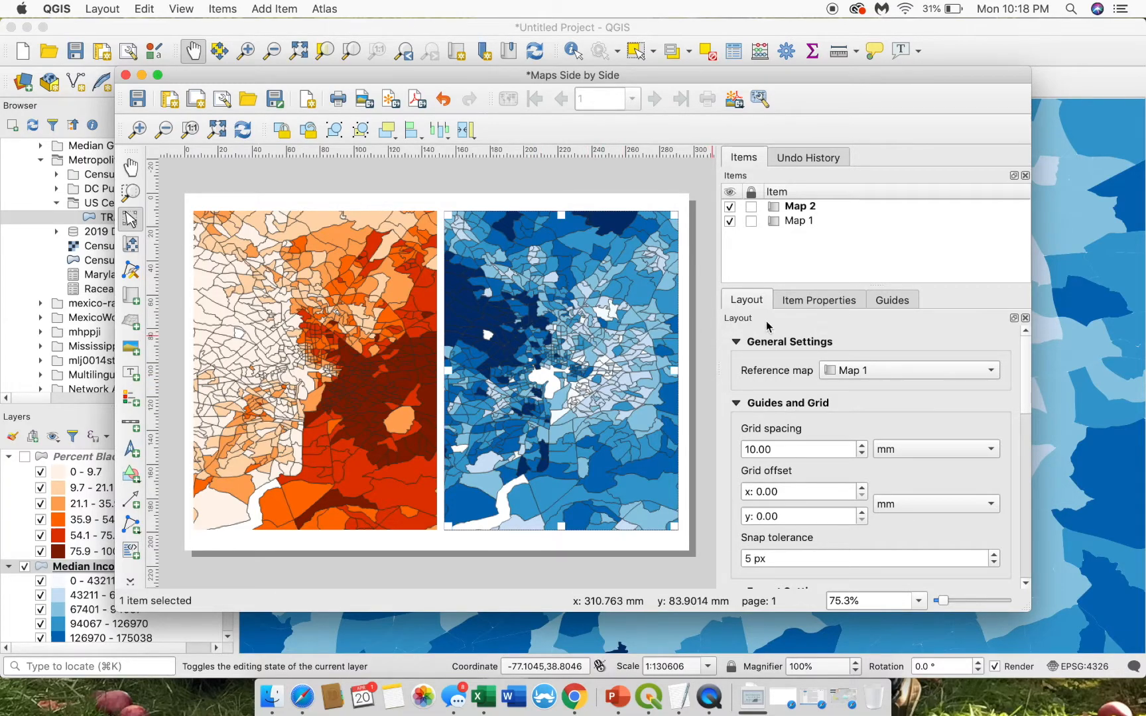
# - Refresh Map 2's preview to show the outline-free income map
pyautogui.click(791, 305)
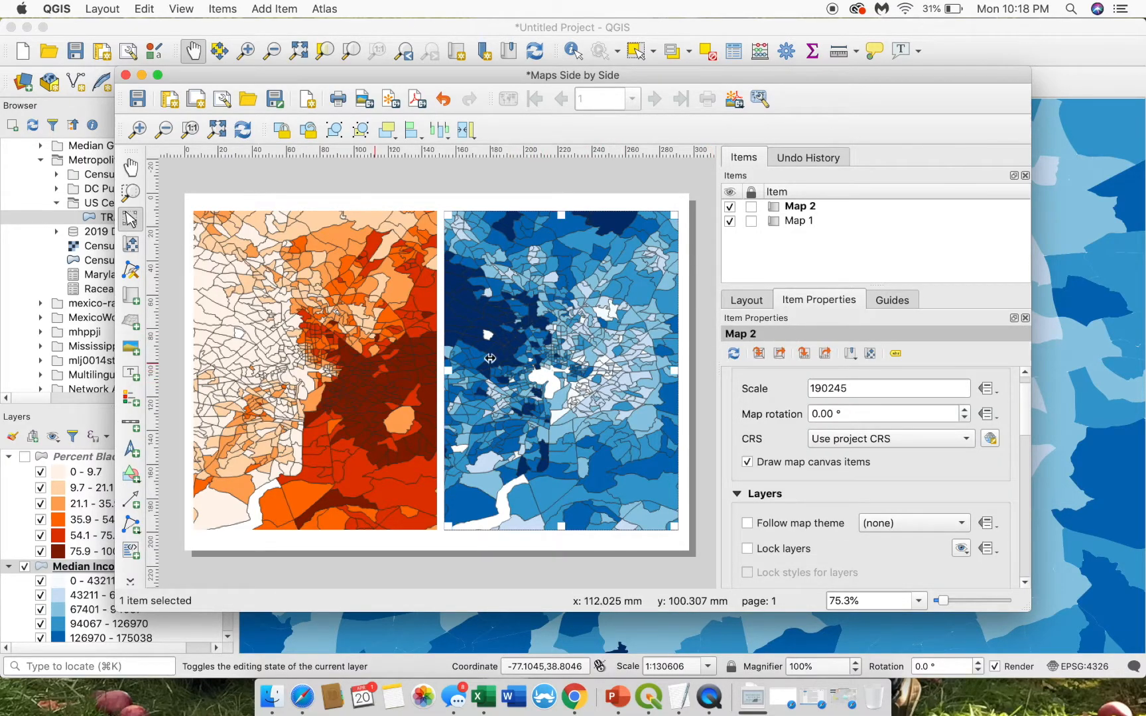
pyautogui.click(894, 303)
pyautogui.click(828, 310)
pyautogui.click(746, 300)
pyautogui.click(808, 302)
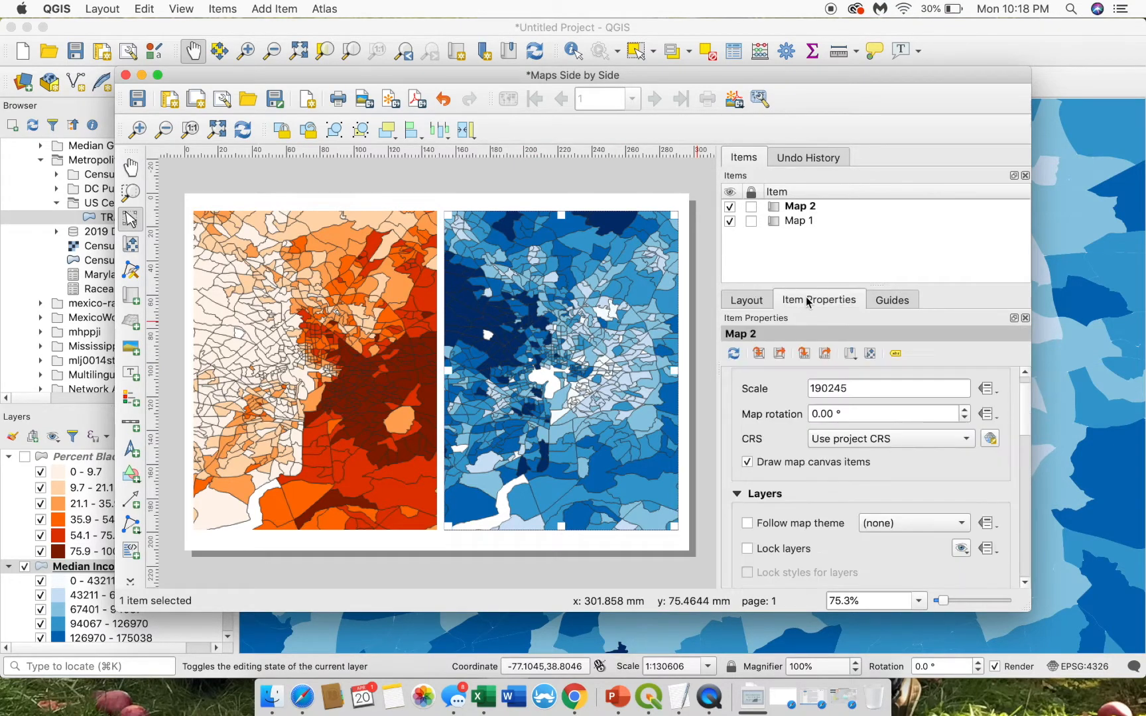
pyautogui.click(733, 353)
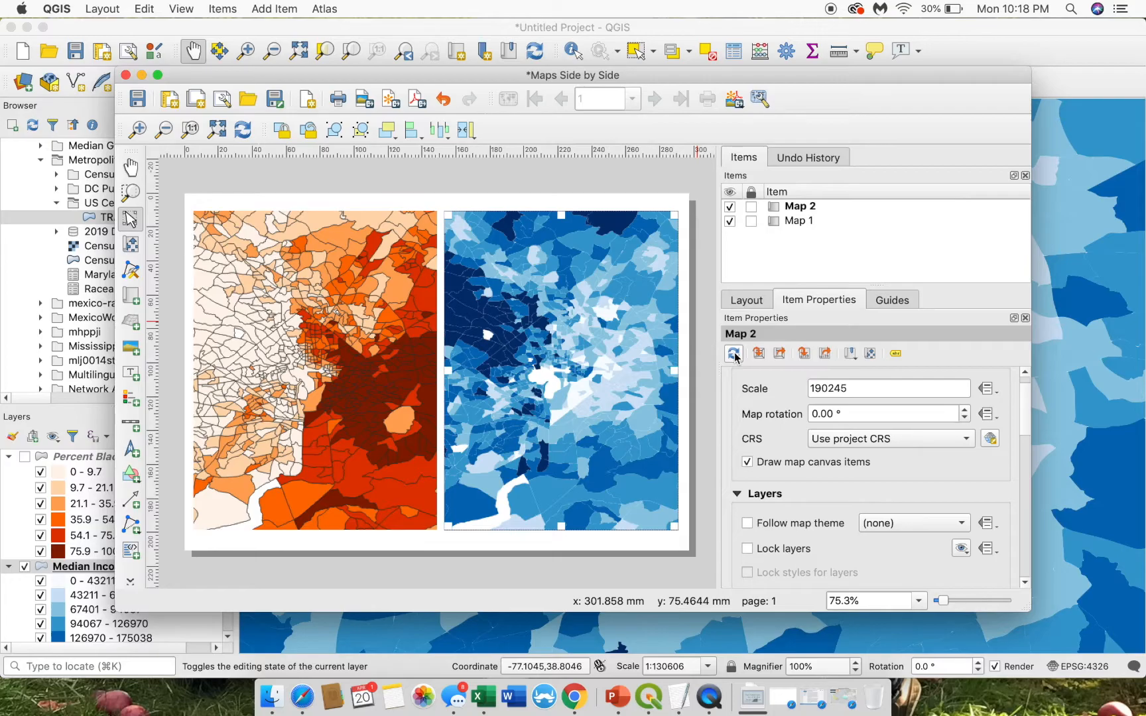
# - Turn Percent Black back on and refresh Map 1 with the orange race styling
pyautogui.hotkey('ctrl', 'Up')
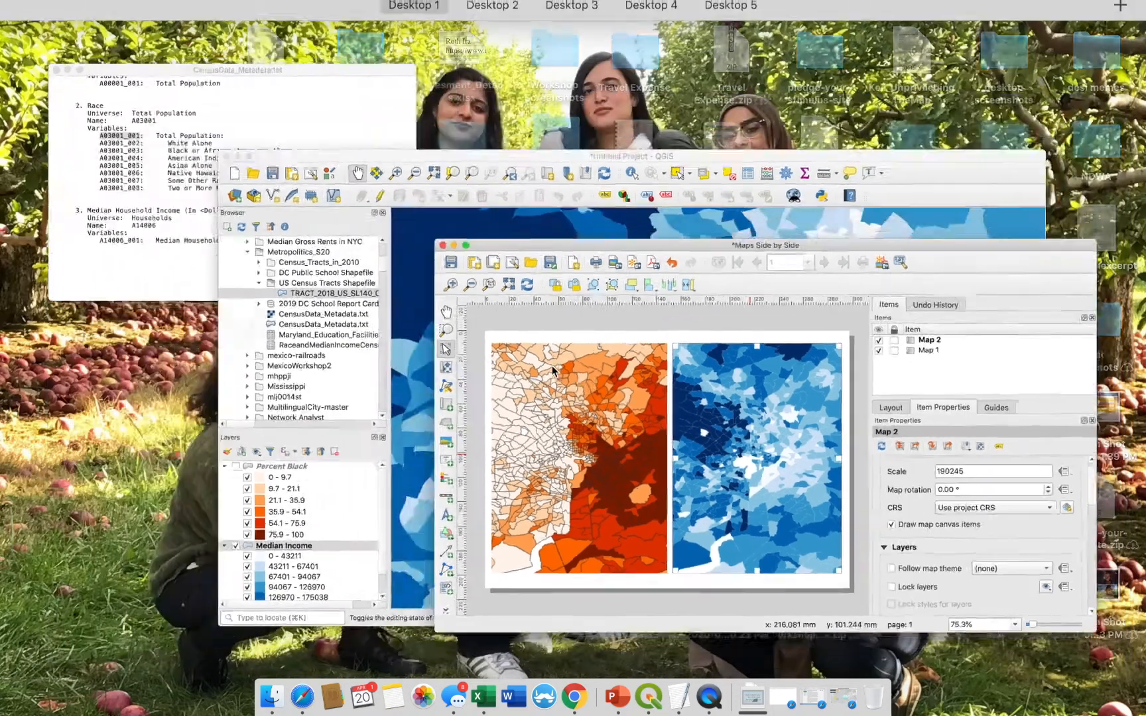
pyautogui.click(514, 322)
pyautogui.click(24, 462)
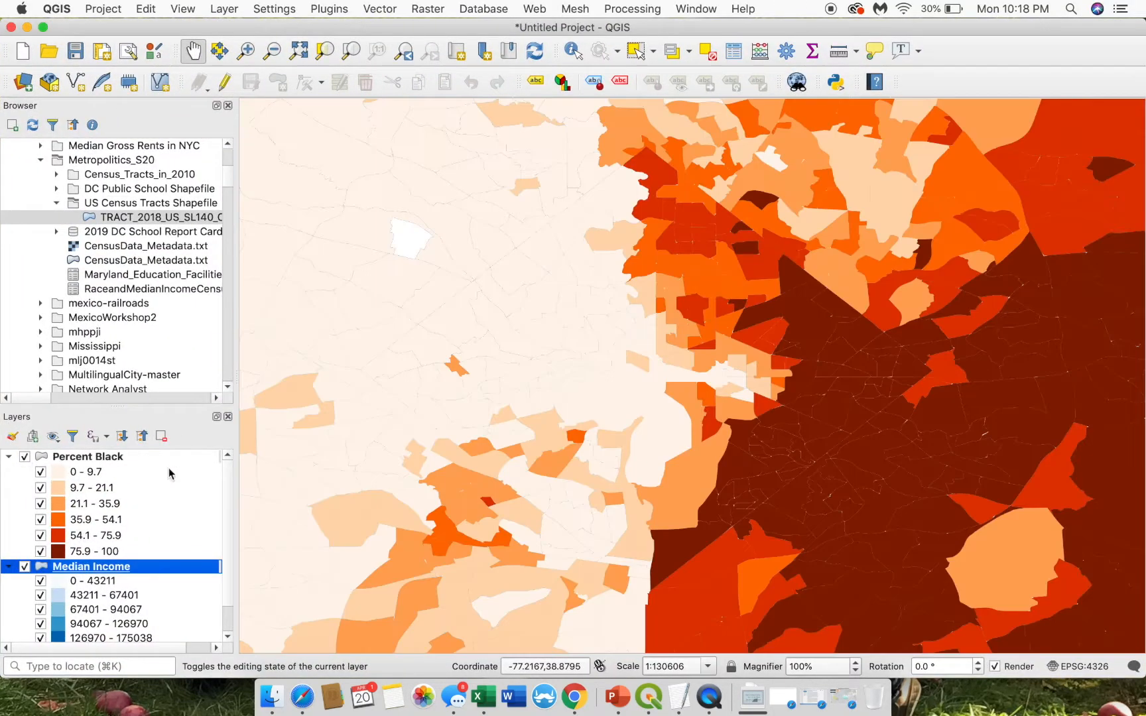
pyautogui.hotkey('ctrl', 'Up')
pyautogui.click(355, 380)
pyautogui.click(355, 379)
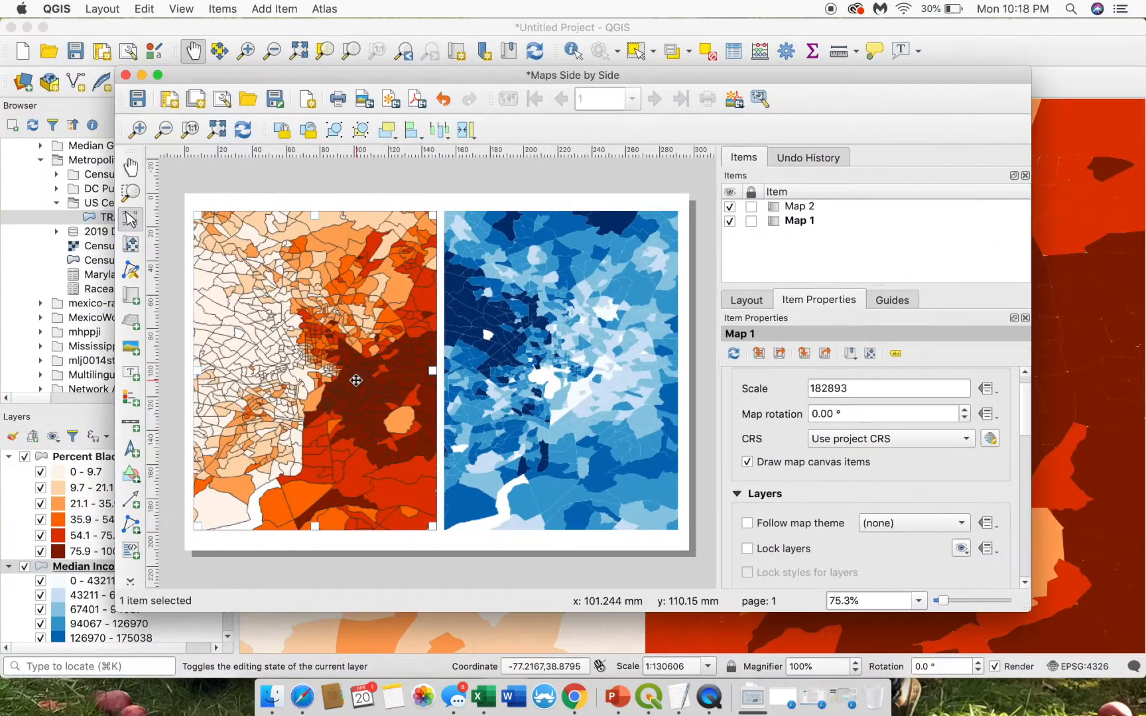
pyautogui.click(738, 357)
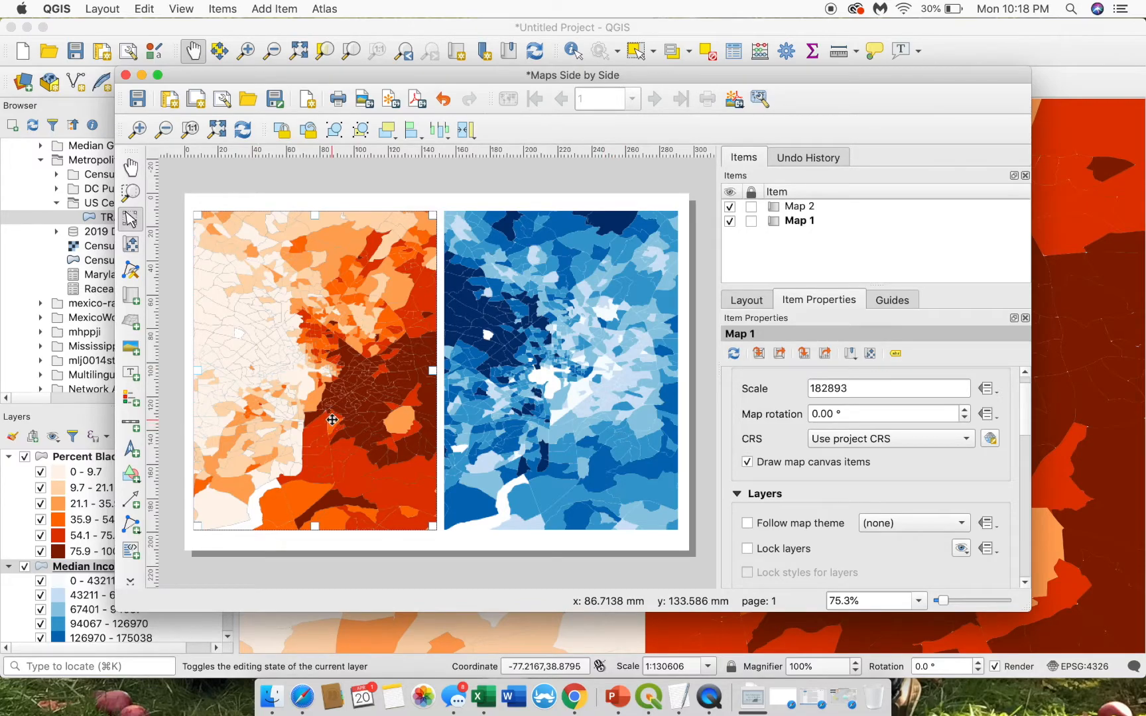
# - Shorten both map frames from the top and move them so their tops align
pyautogui.moveTo(198, 216); pyautogui.dragTo(196, 266)
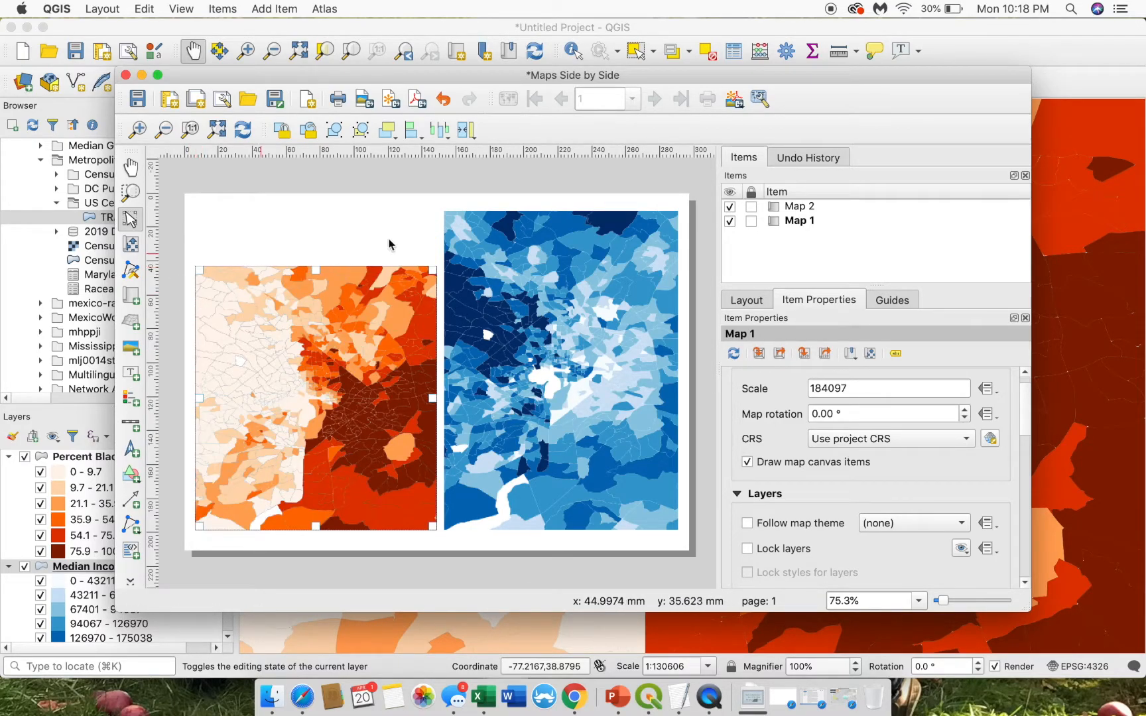
pyautogui.click(567, 277)
pyautogui.moveTo(448, 214); pyautogui.dragTo(448, 267)
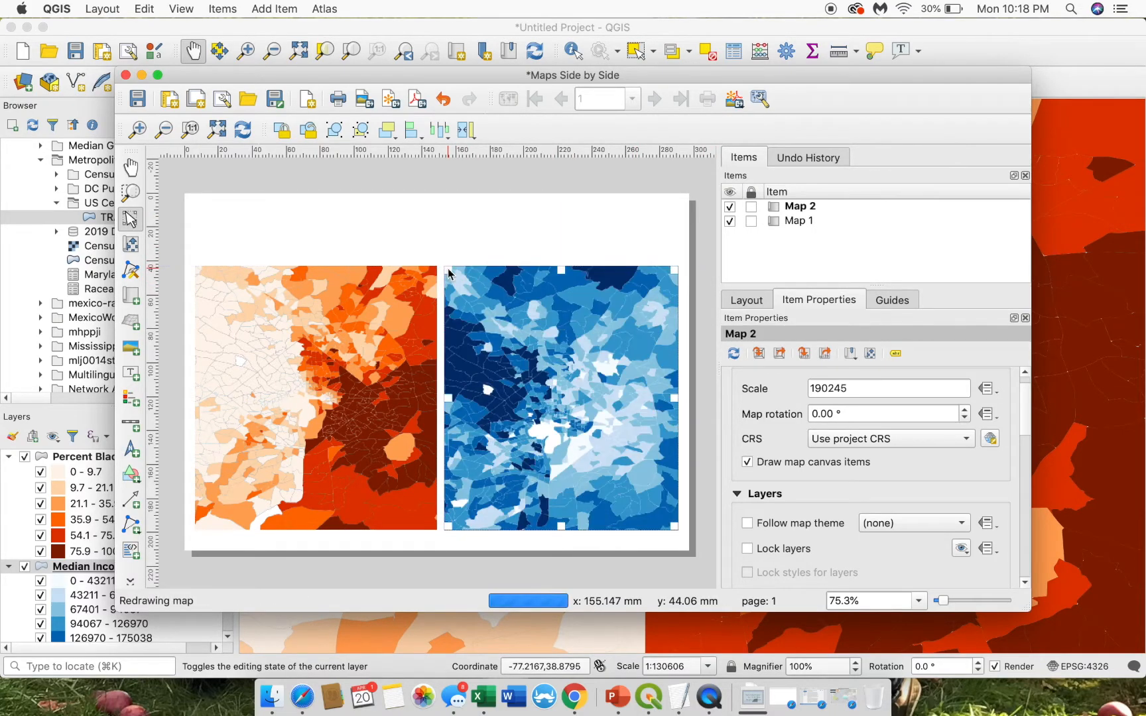
pyautogui.moveTo(337, 326); pyautogui.dragTo(342, 264)
pyautogui.click(514, 327)
pyautogui.moveTo(514, 327); pyautogui.dragTo(514, 274)
pyautogui.moveTo(401, 313); pyautogui.dragTo(398, 329)
pyautogui.moveTo(474, 327); pyautogui.dragTo(476, 337)
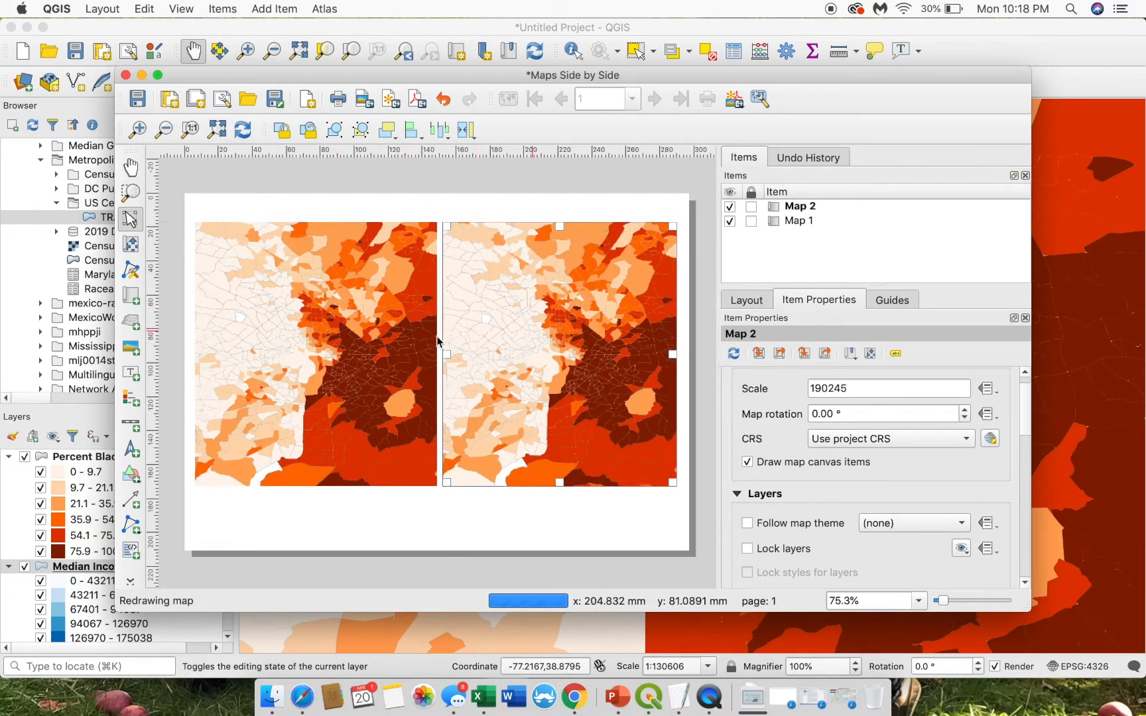
# - Hide Percent Black, refresh Map 2 to show the blue Median Income tracts, and lock its layers
pyautogui.click(26, 458)
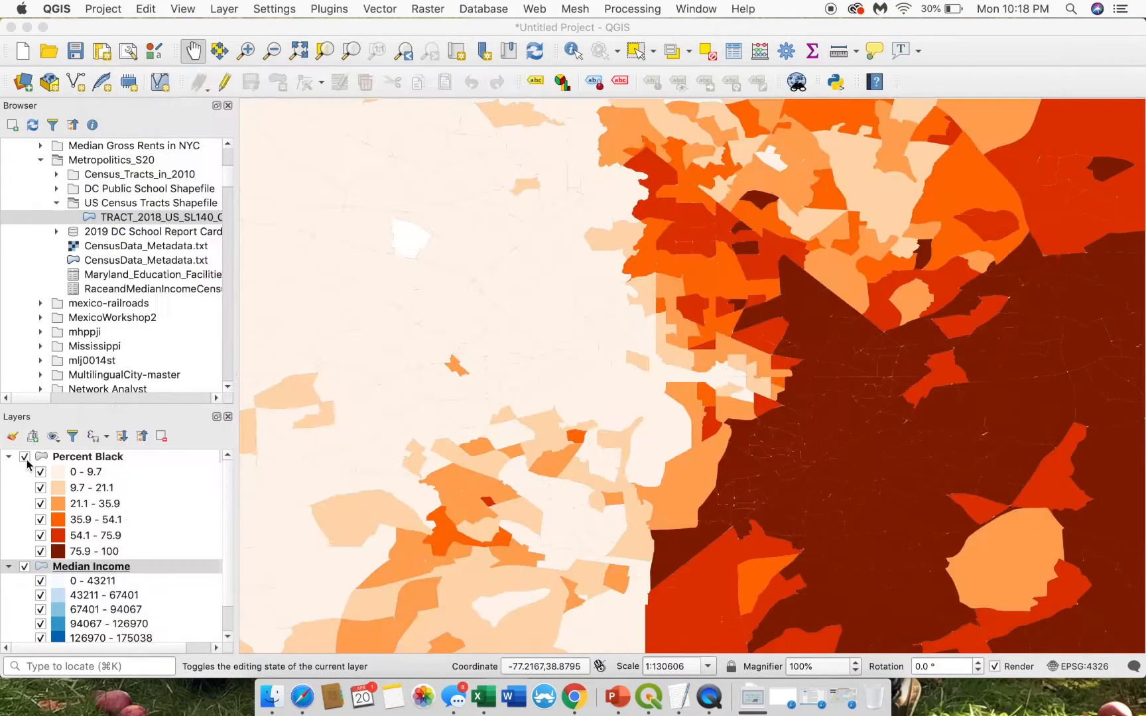
pyautogui.hotkey('ctrl', 'Up')
pyautogui.click(453, 328)
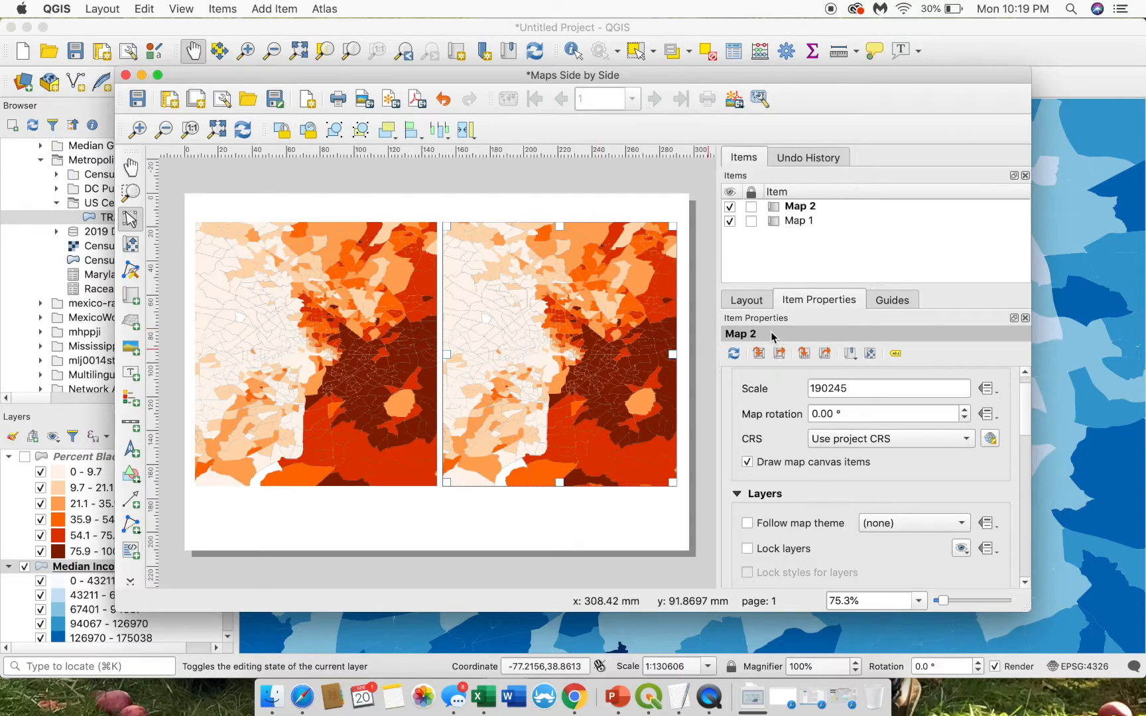
pyautogui.click(733, 353)
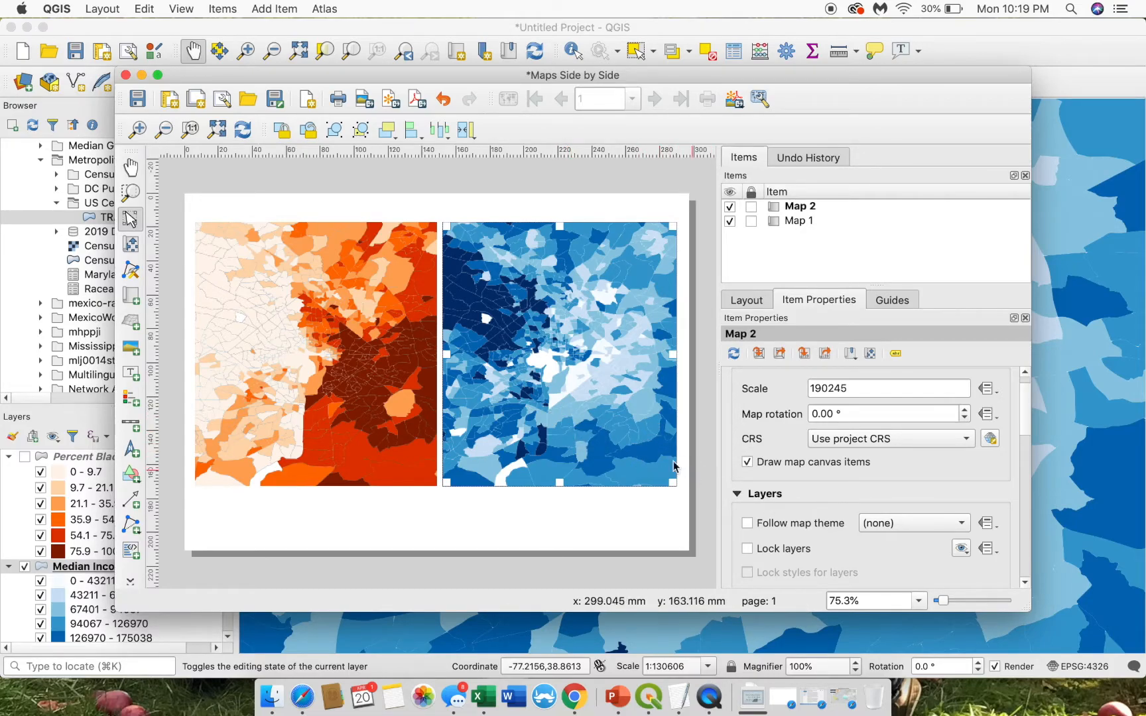
pyautogui.click(746, 548)
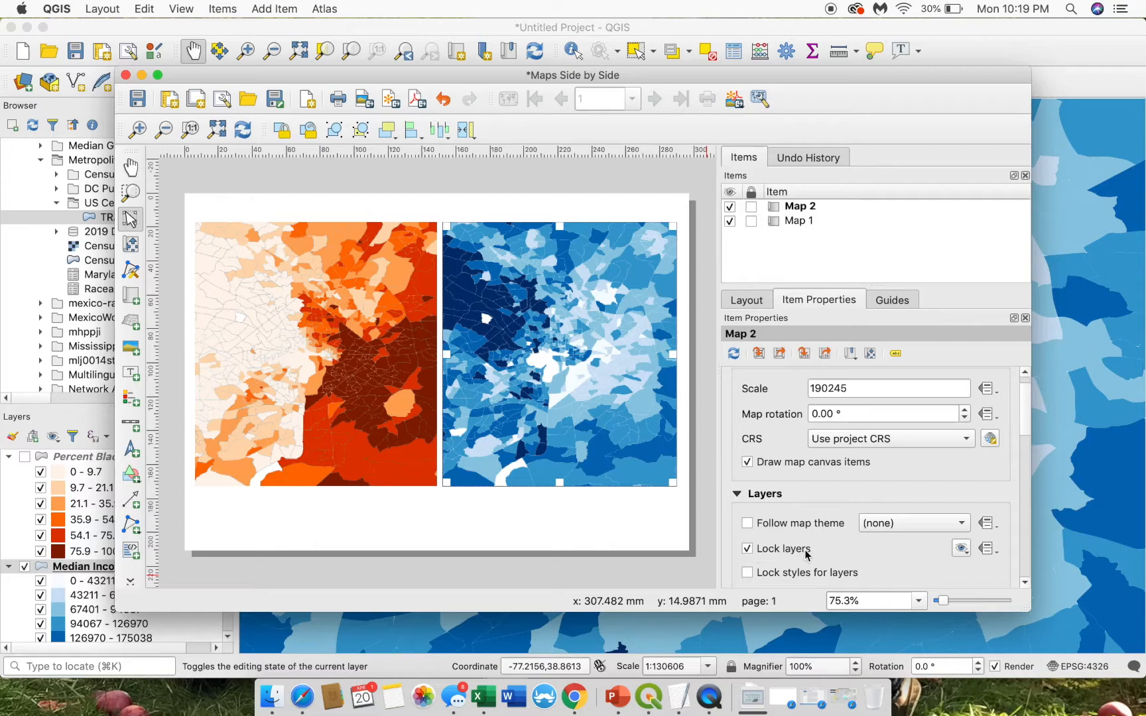
pyautogui.click(350, 379)
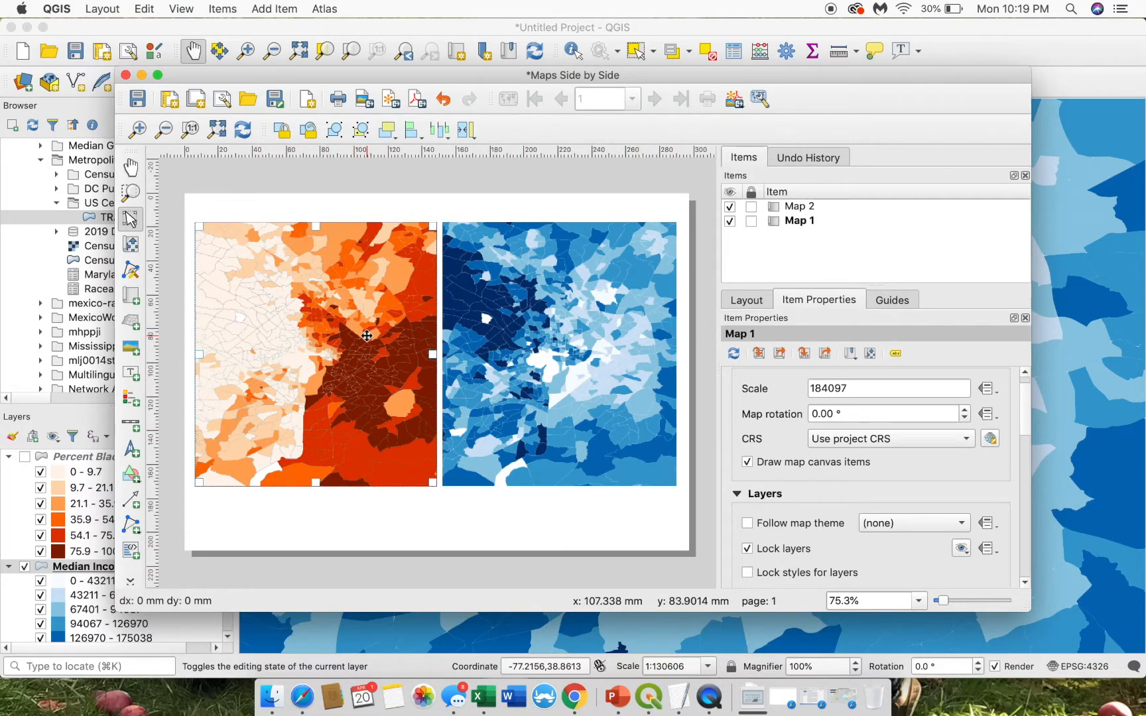
# - Add a new legend to the layout and position it over the maps
pyautogui.click(130, 400)
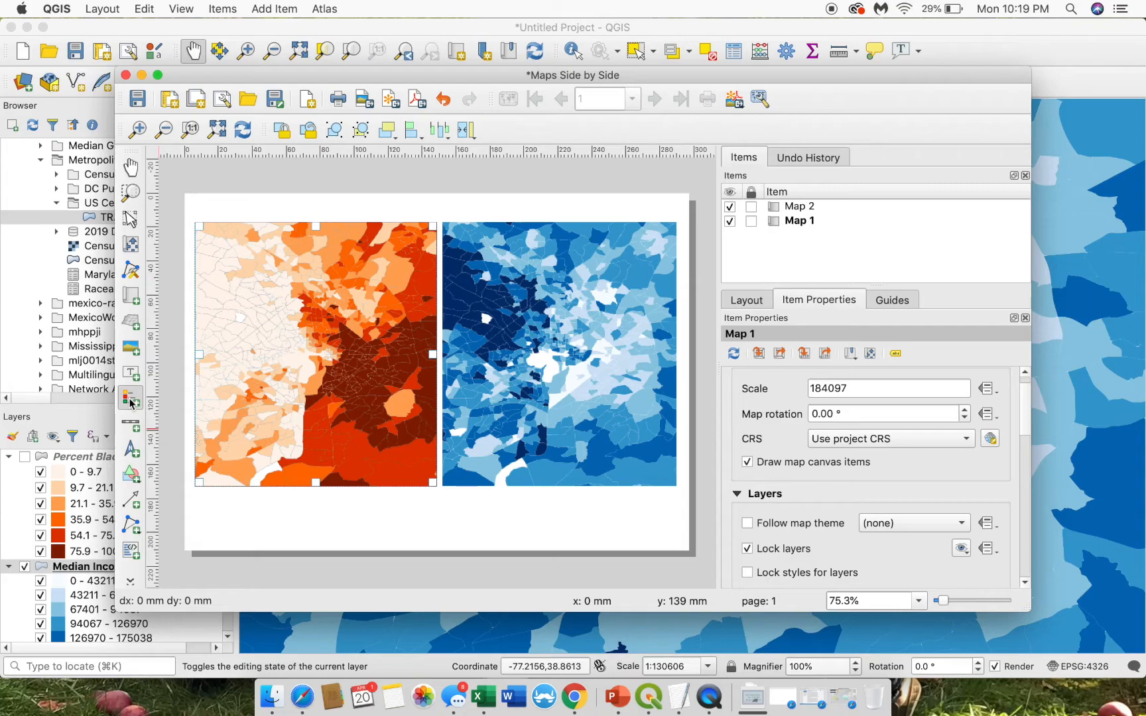
pyautogui.click(237, 500)
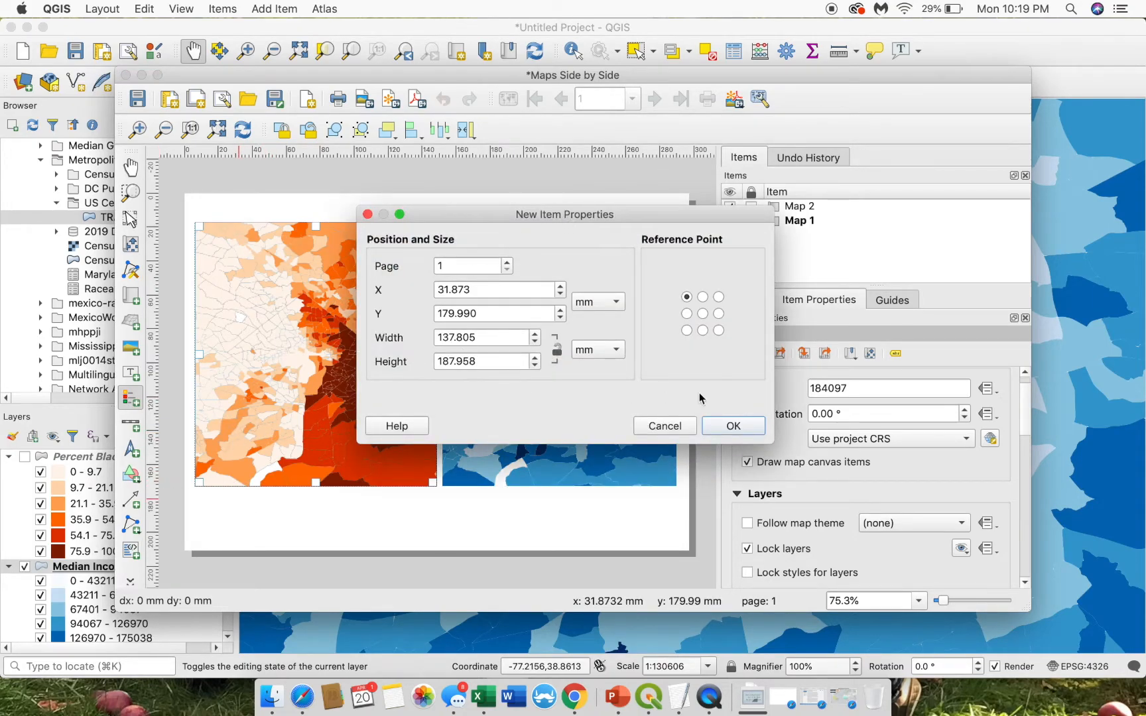
pyautogui.click(747, 427)
pyautogui.moveTo(317, 517); pyautogui.dragTo(481, 384)
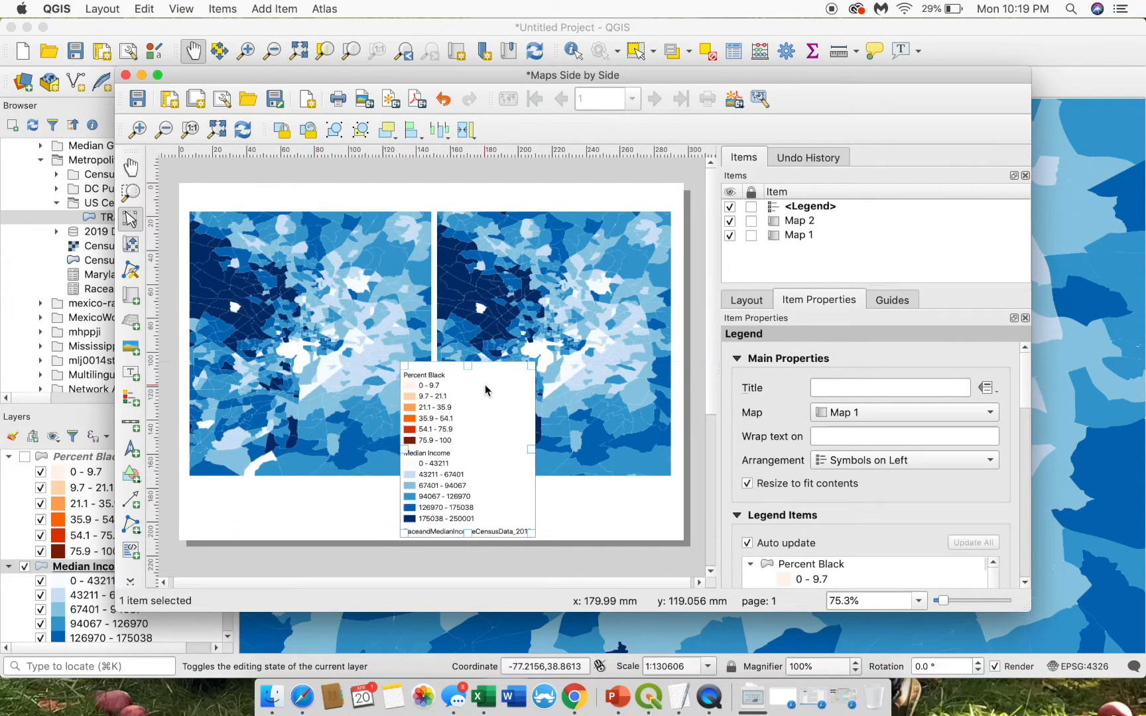
pyautogui.click(276, 398)
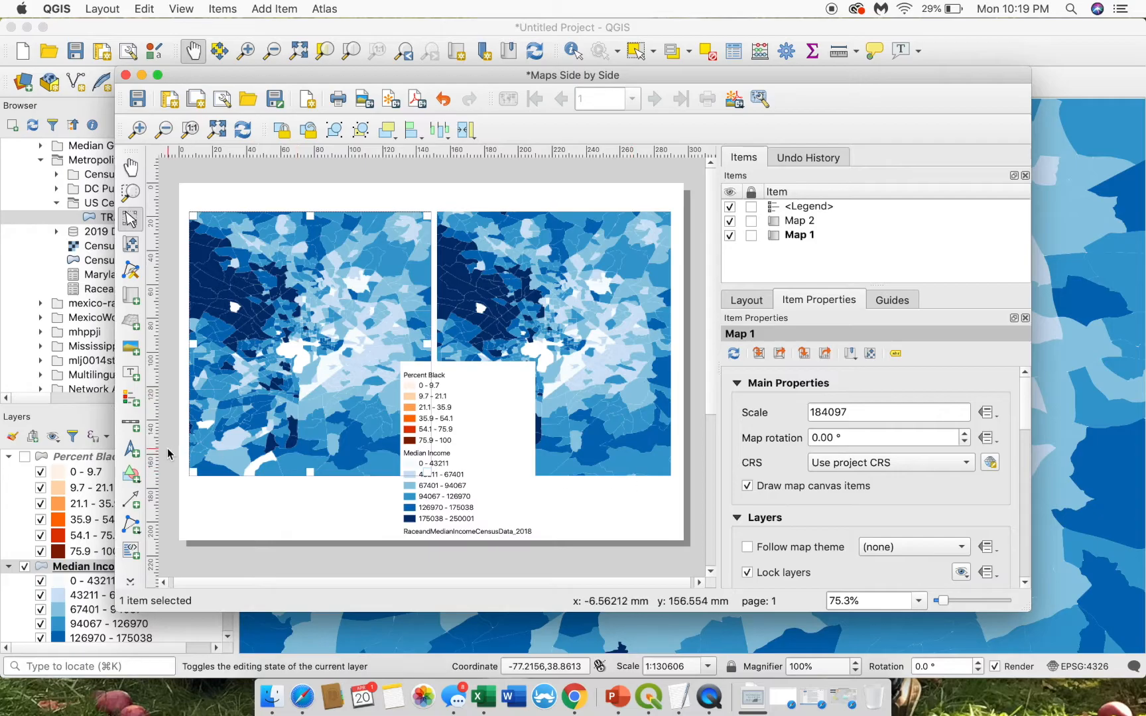
pyautogui.click(33, 464)
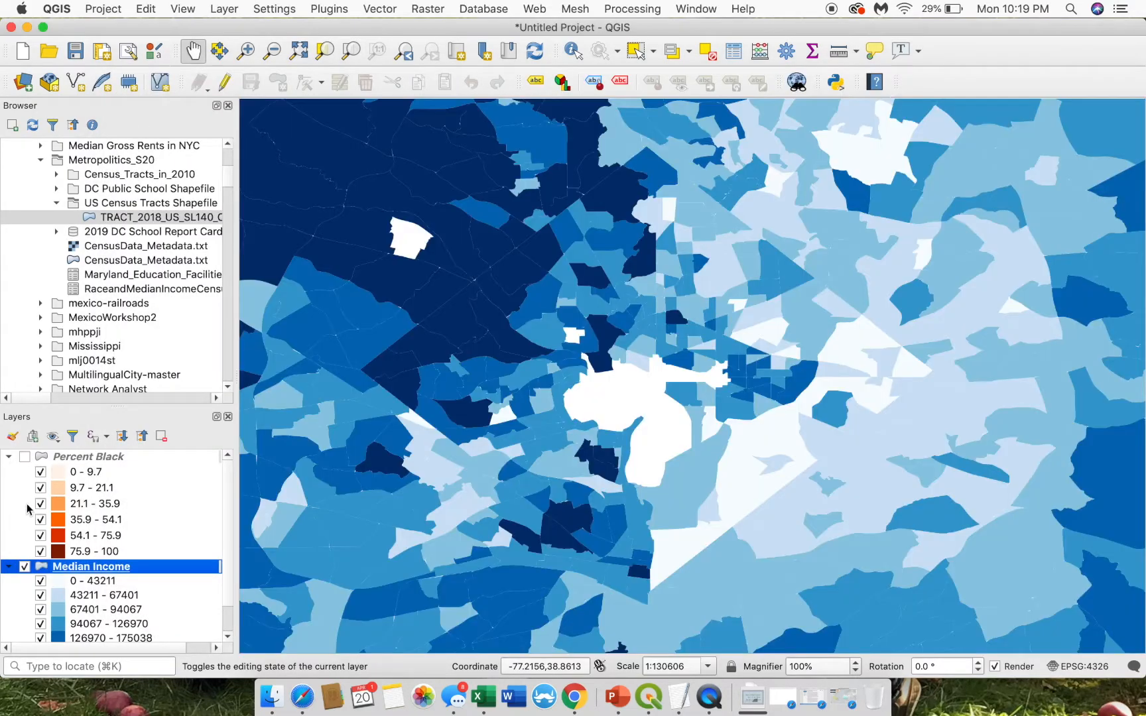
pyautogui.hotkey('ctrl', 'Up')
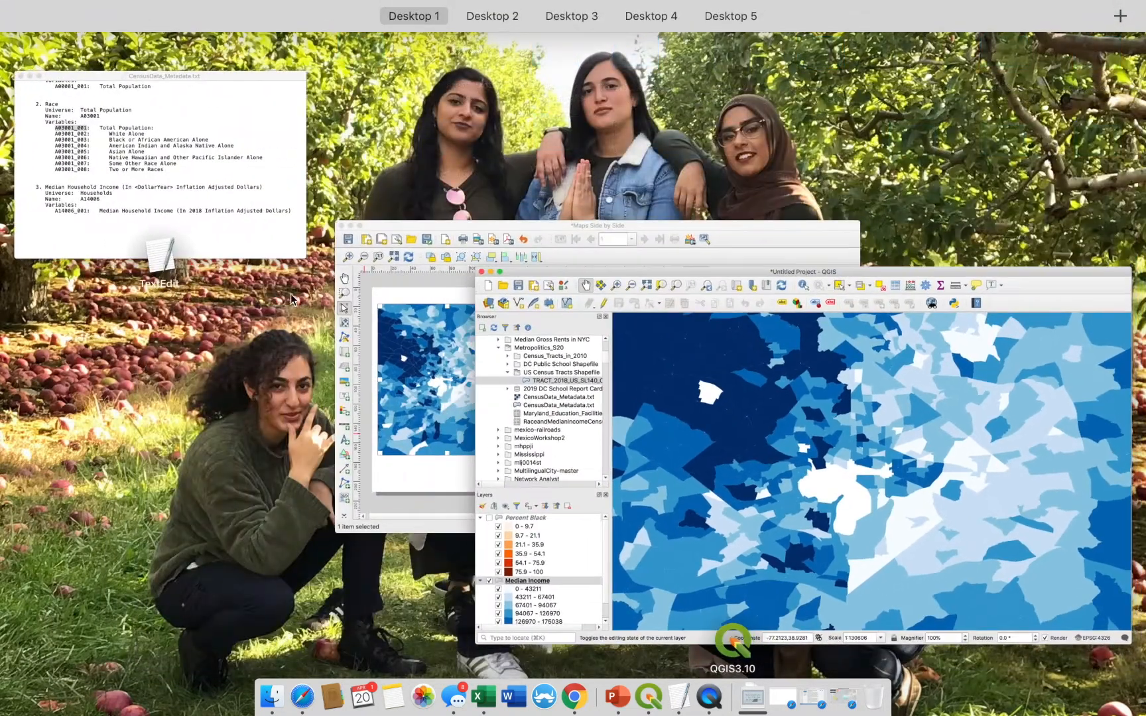
pyautogui.click(411, 355)
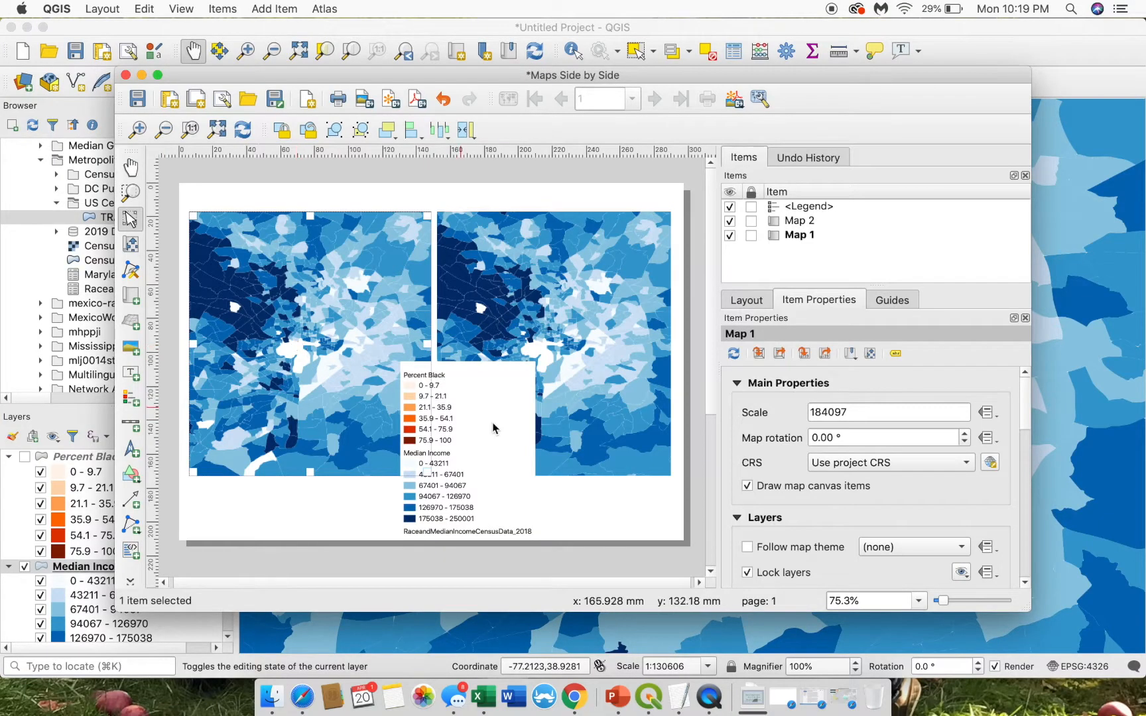
pyautogui.click(490, 433)
pyautogui.moveTo(448, 422)
pyautogui.mouseDown()
pyautogui.moveTo(469, 410)
pyautogui.moveTo(469, 424)
pyautogui.mouseUp()
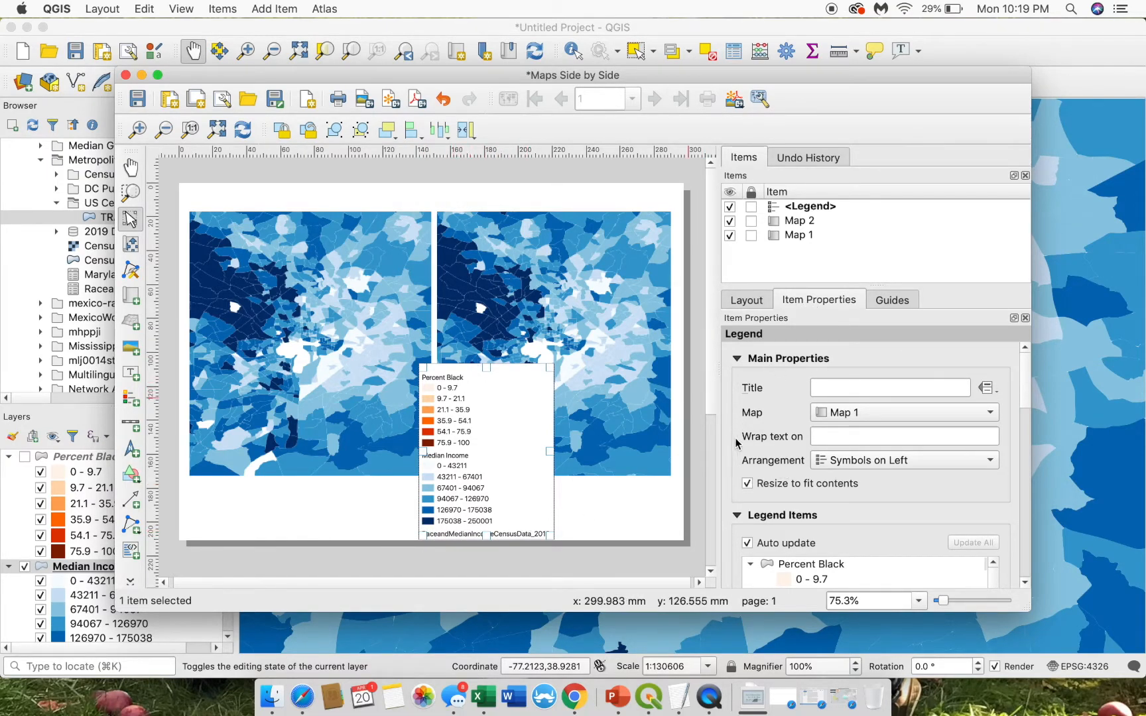
# - Turn off legend auto update and remove the RaceandMedianIncomeCensusData_2018 entry
pyautogui.moveTo(1028, 377); pyautogui.dragTo(1025, 423)
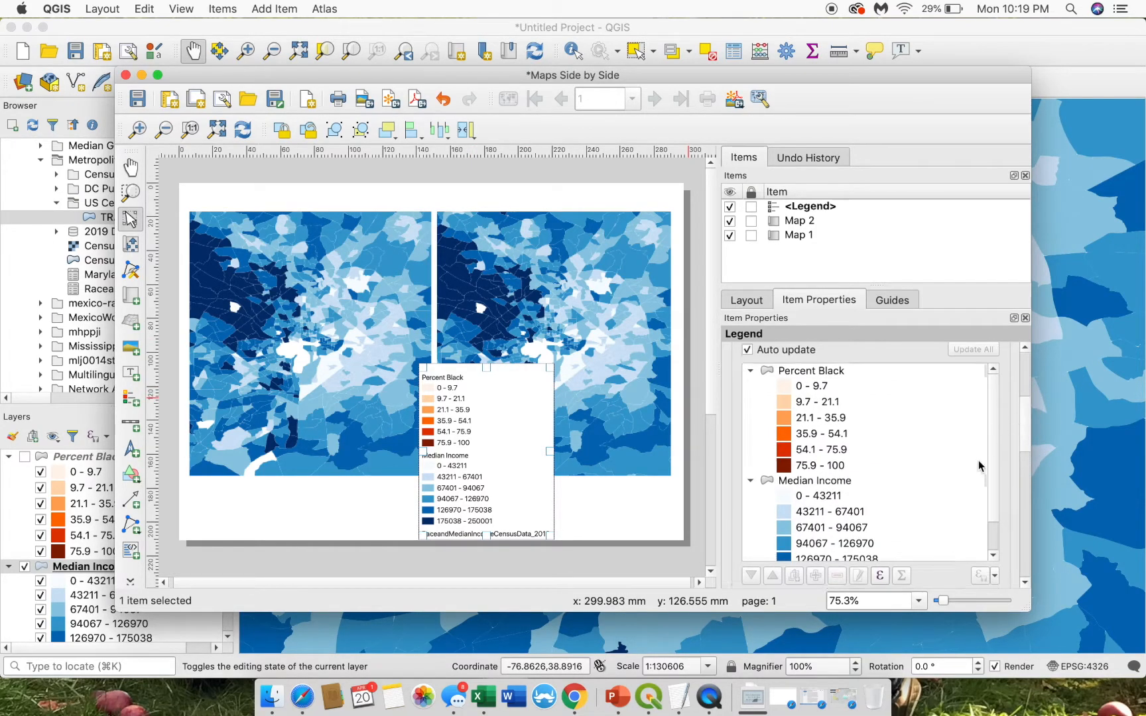
pyautogui.scroll(-2, 990, 457)
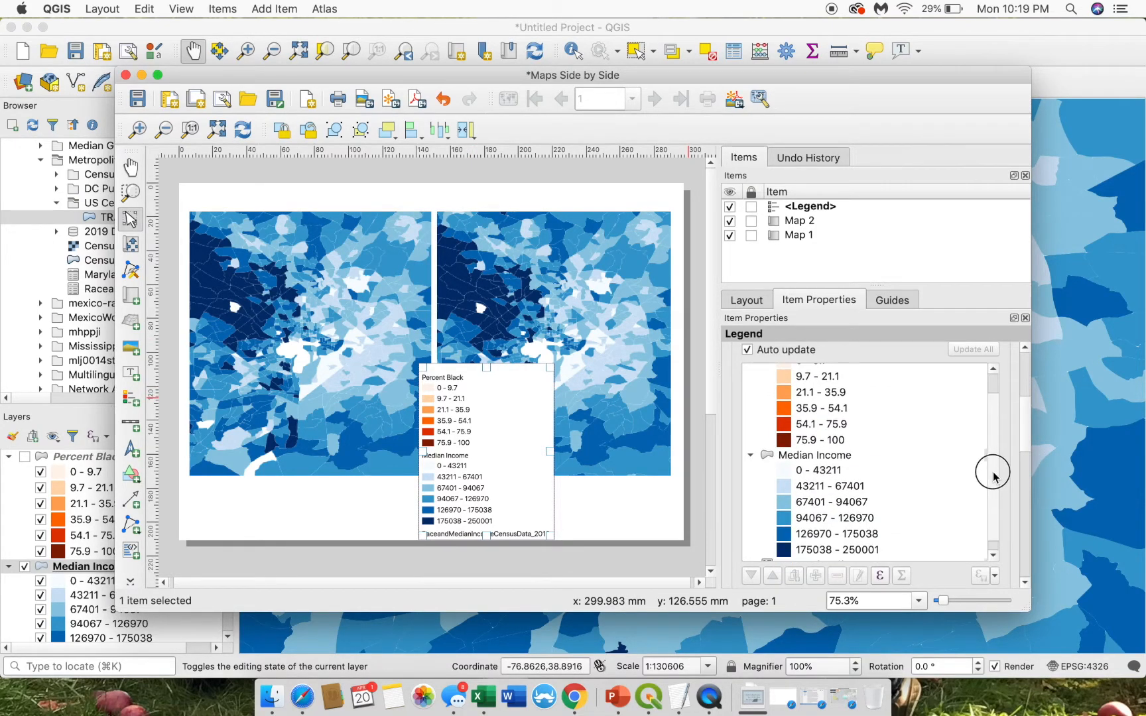
pyautogui.click(748, 349)
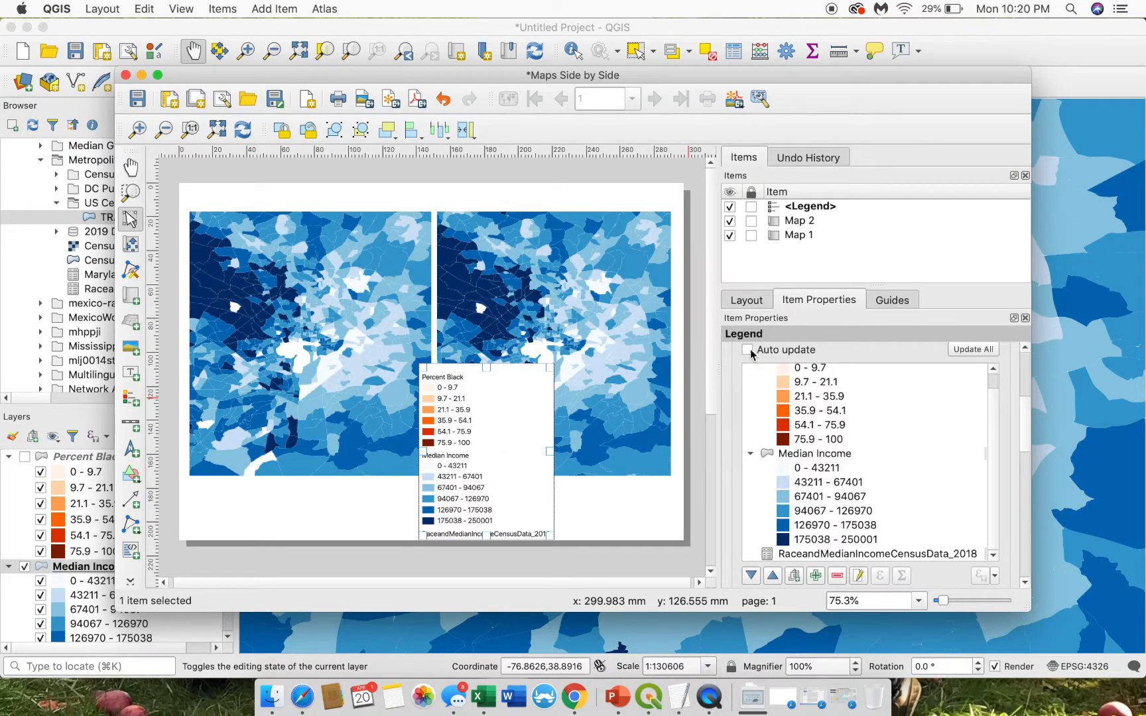
pyautogui.click(787, 554)
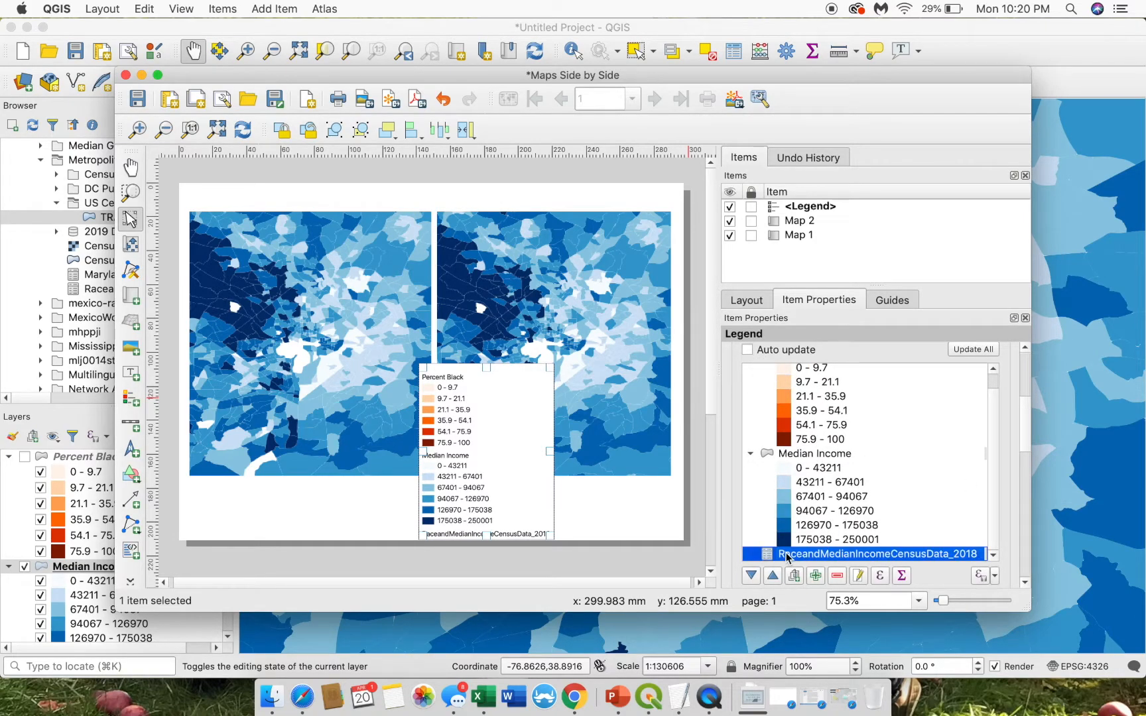
pyautogui.click(837, 576)
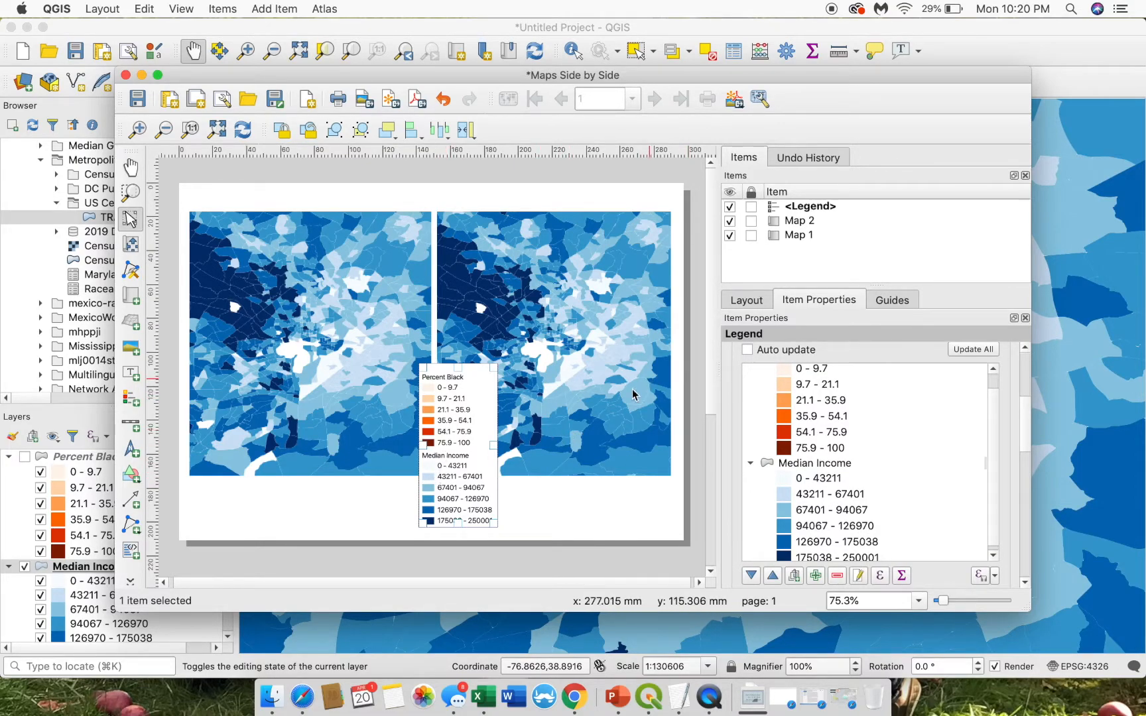
pyautogui.moveTo(1024, 411); pyautogui.dragTo(1023, 450)
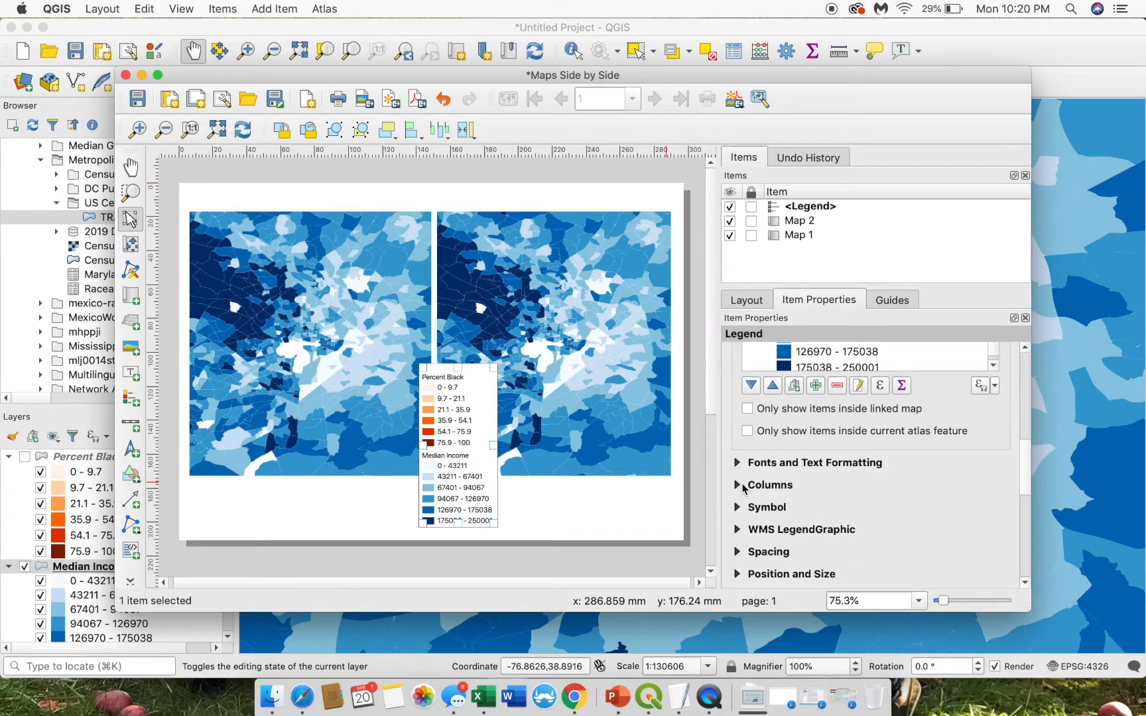
# - Set the legend to 2 columns and move it onto the maps' bottom edge
pyautogui.click(737, 485)
pyautogui.click(830, 511)
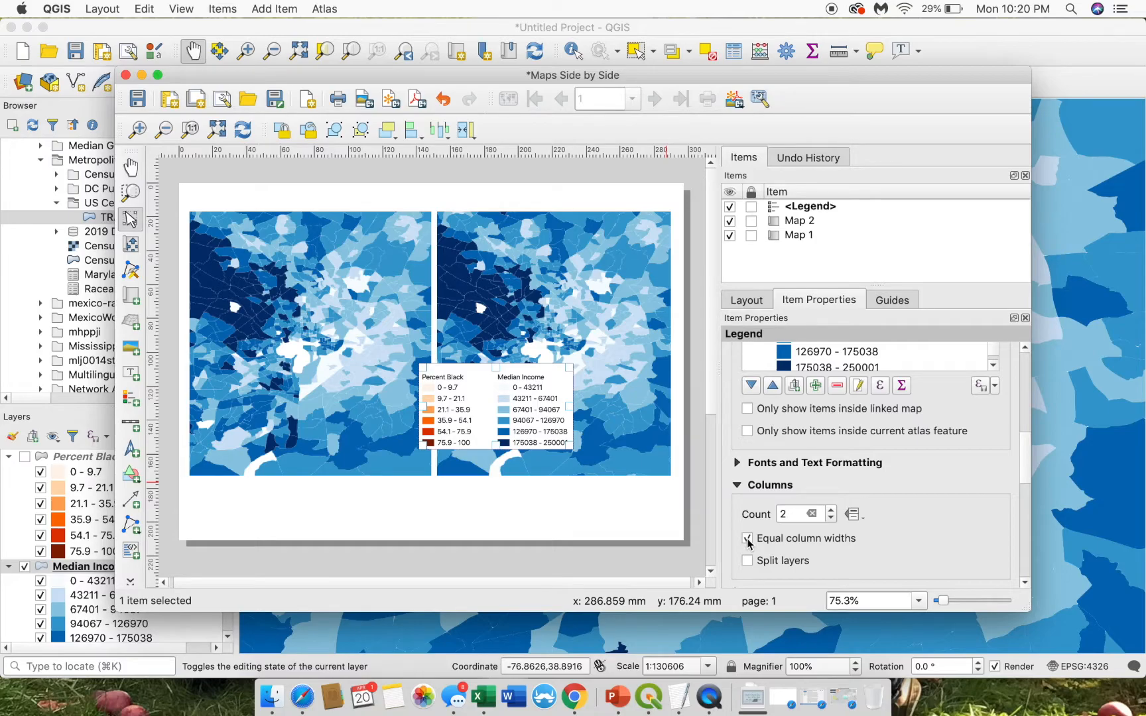
pyautogui.moveTo(1025, 450); pyautogui.dragTo(1023, 369)
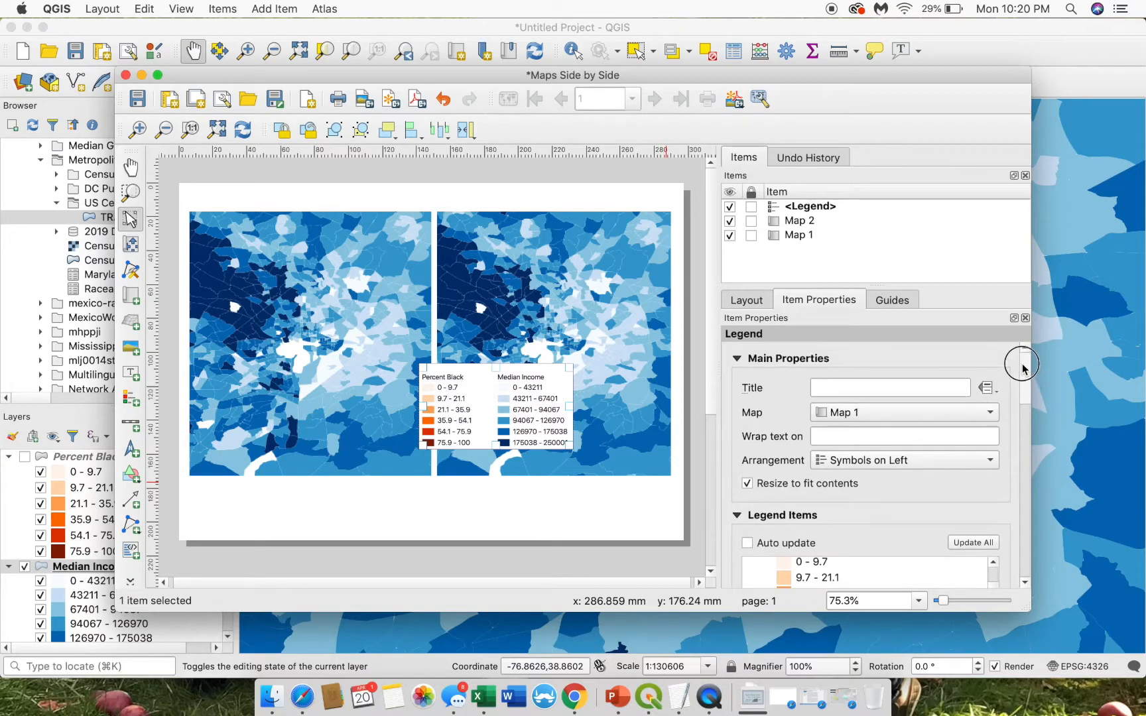
pyautogui.moveTo(468, 402); pyautogui.dragTo(402, 484)
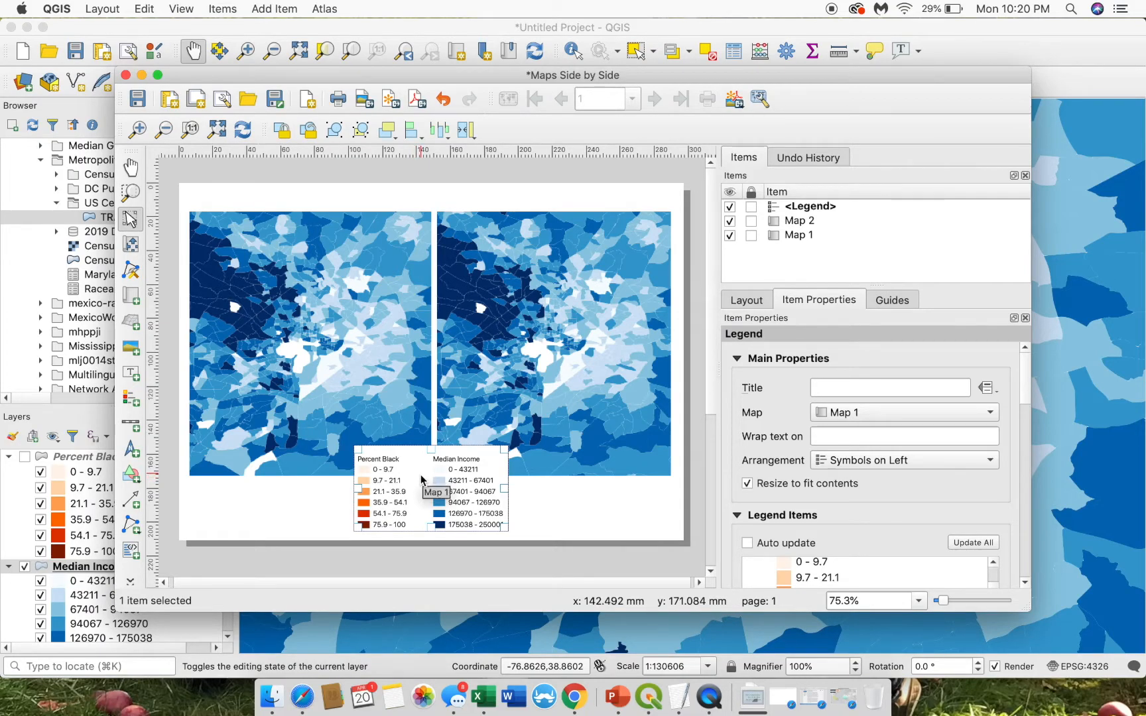
pyautogui.moveTo(418, 482); pyautogui.dragTo(445, 419)
# - Duplicate the legend and remove Percent Black from the copy
pyautogui.rightClick(446, 420)
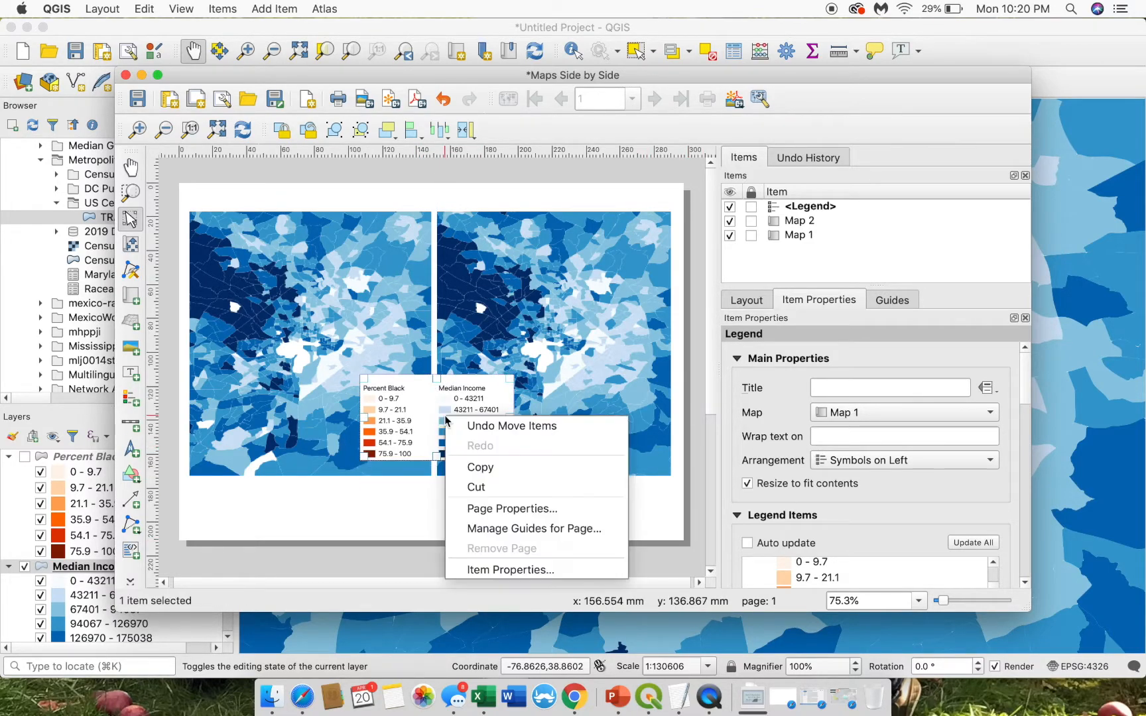
pyautogui.click(480, 467)
pyautogui.rightClick(493, 507)
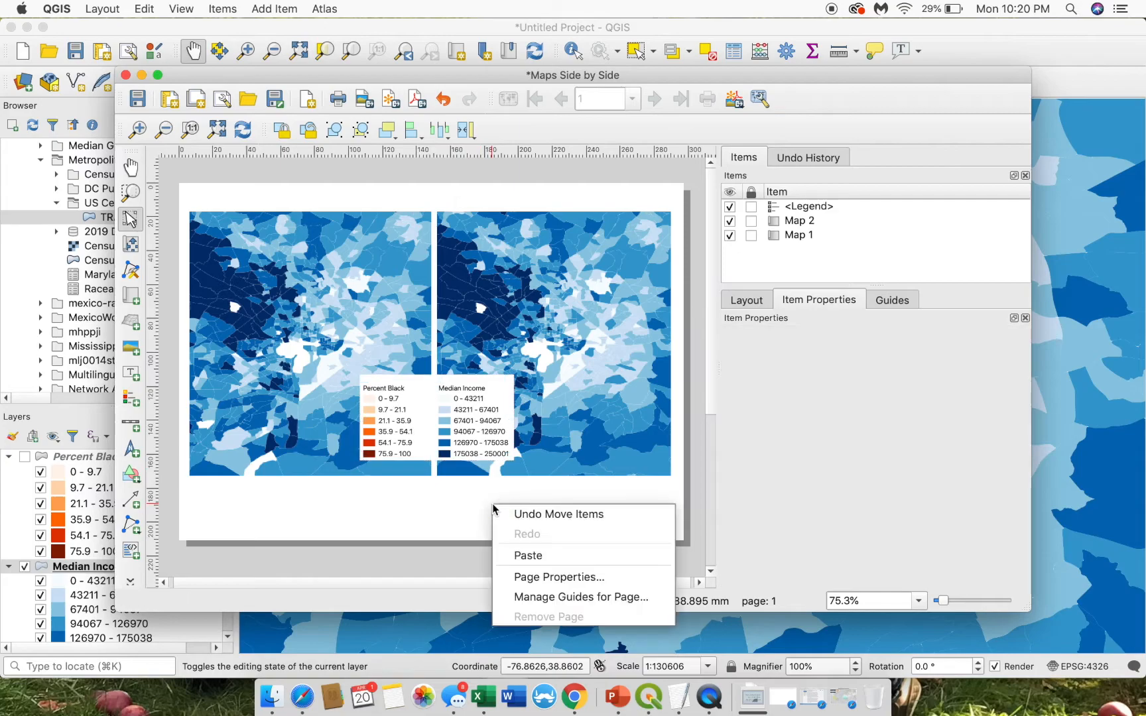
pyautogui.click(532, 553)
pyautogui.click(514, 496)
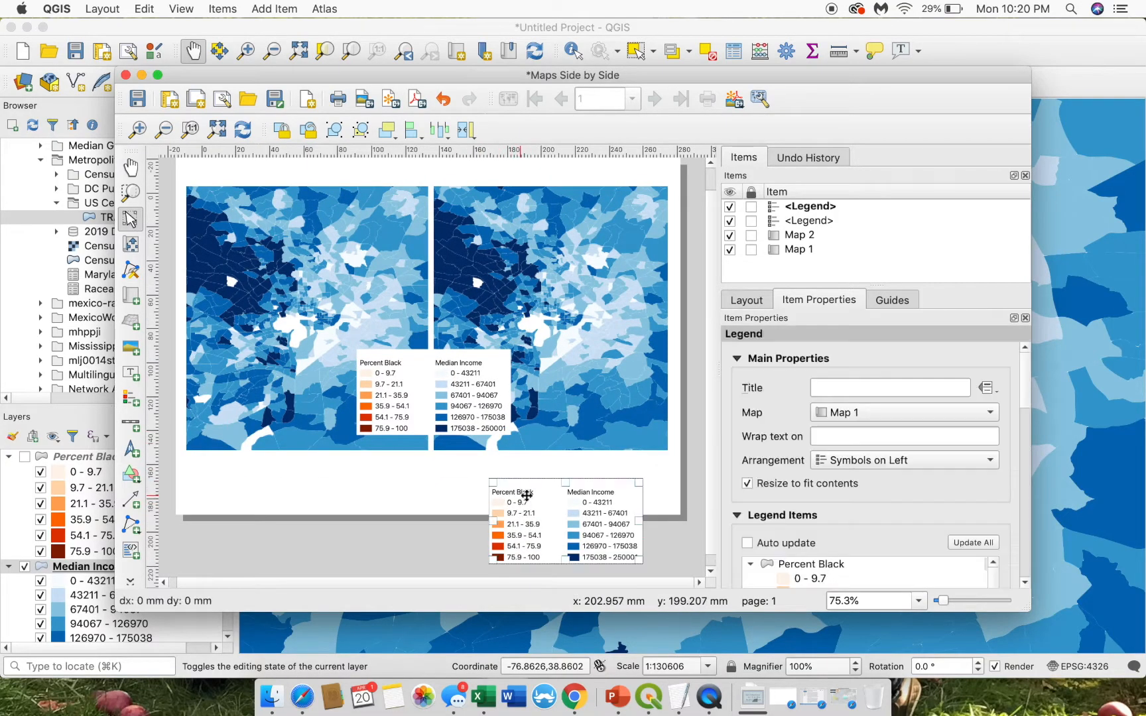
pyautogui.moveTo(1025, 397); pyautogui.dragTo(1029, 431)
pyautogui.click(786, 374)
pyautogui.click(838, 498)
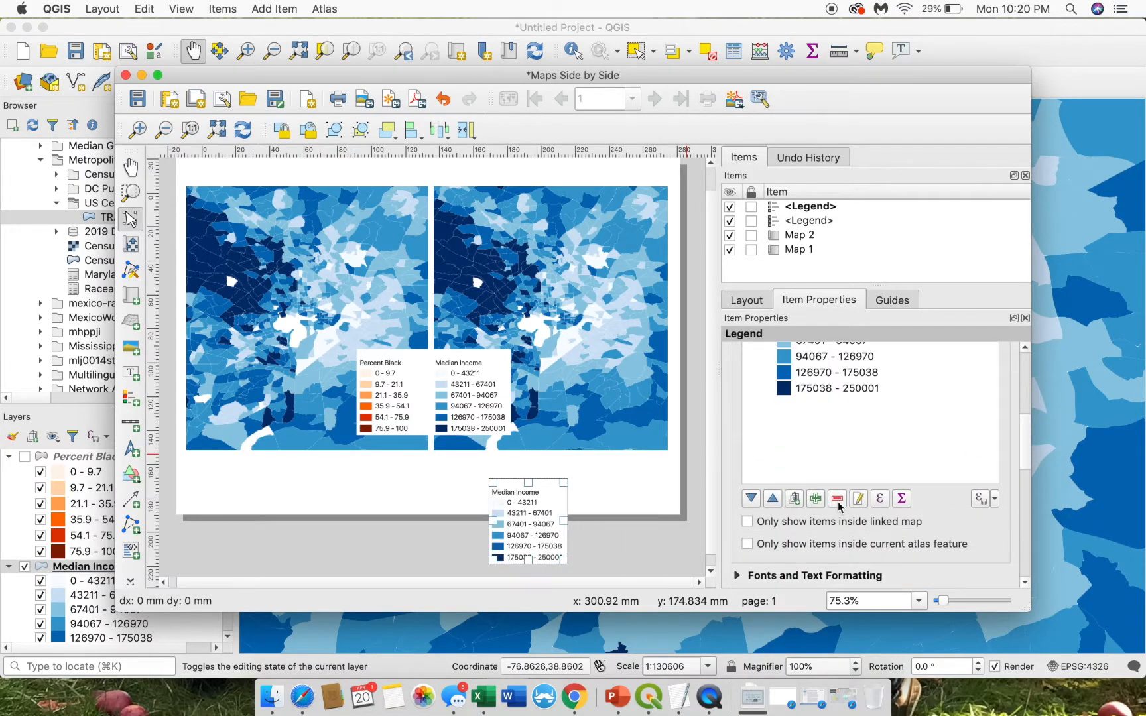
# - Remove Median Income from the original legend and place both legends side by side below the maps
pyautogui.click(439, 377)
pyautogui.scroll(3, 993, 462)
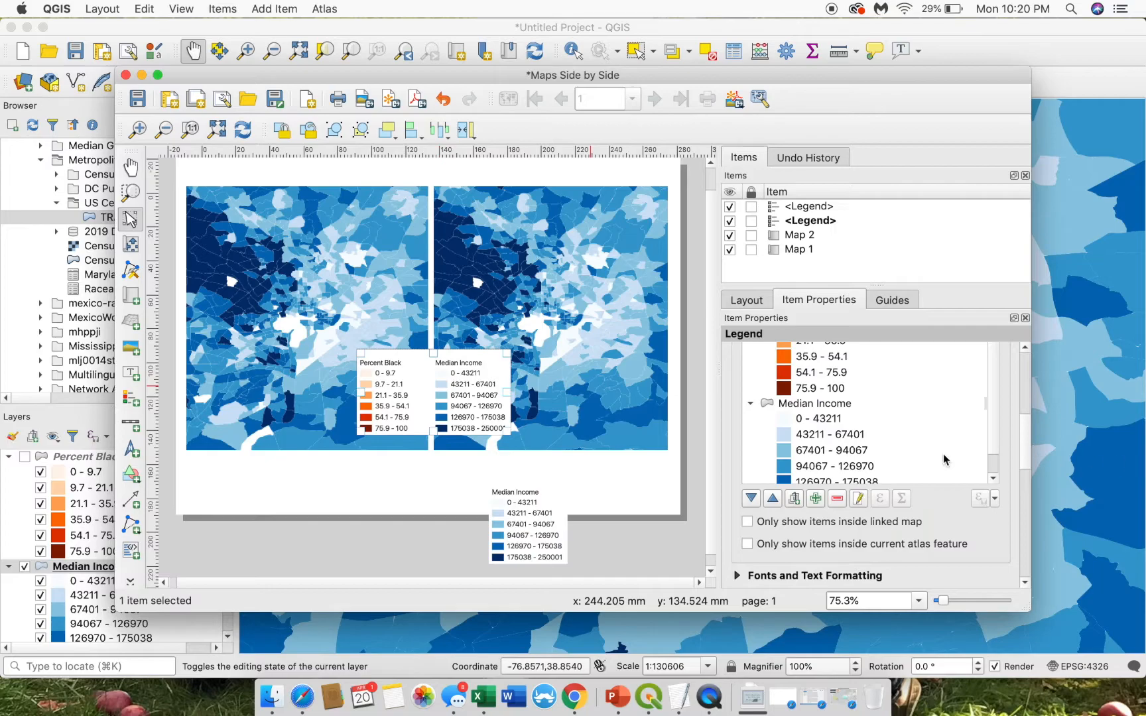
pyautogui.click(814, 404)
pyautogui.click(837, 499)
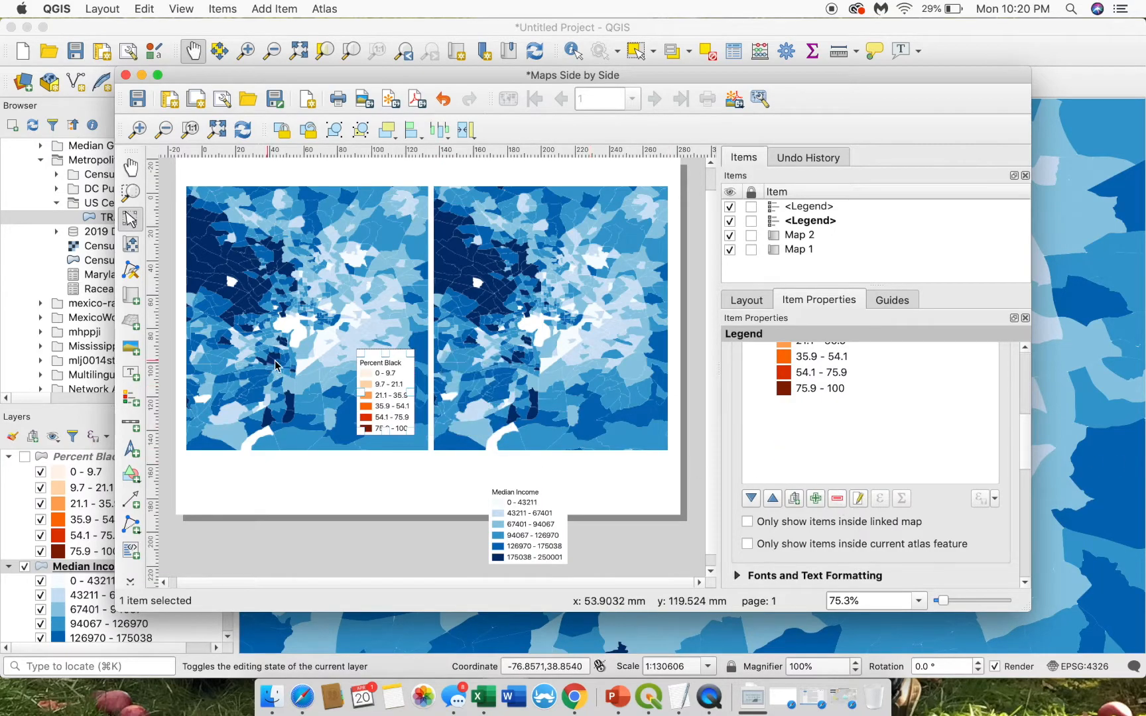
pyautogui.moveTo(389, 373); pyautogui.dragTo(378, 487)
pyautogui.moveTo(527, 509); pyautogui.dragTo(470, 494)
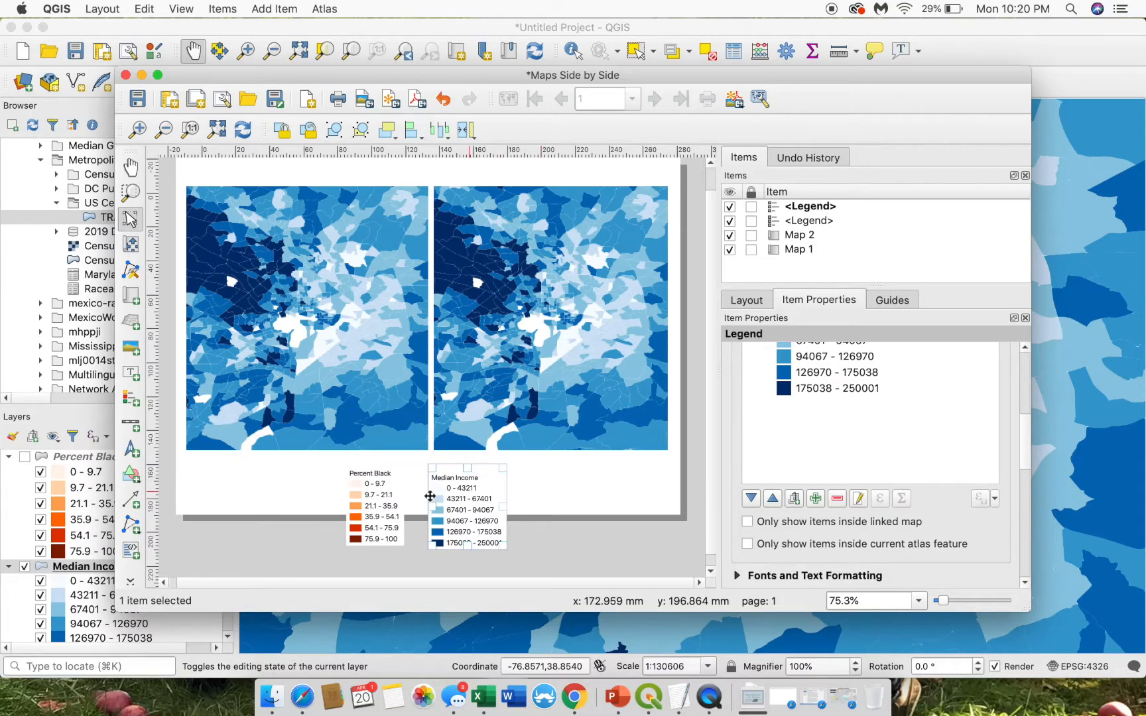
# - Move the Percent Black and Median Income legends up and align them side by side
pyautogui.click(407, 353)
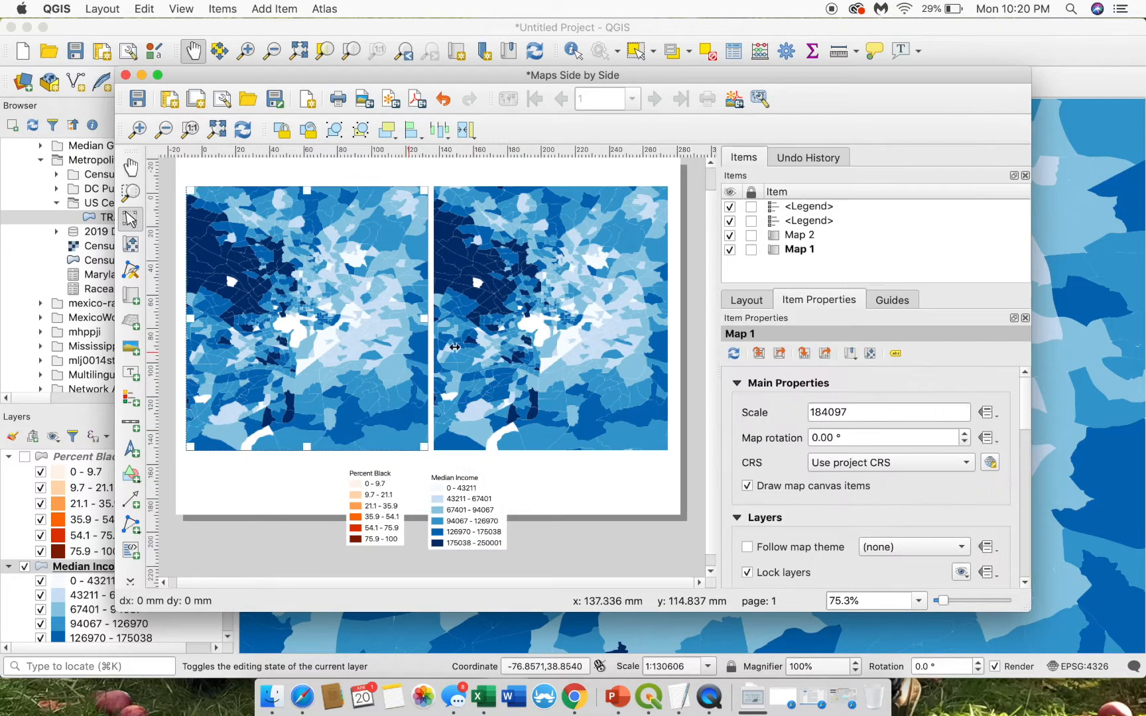
pyautogui.moveTo(379, 516); pyautogui.dragTo(401, 463)
pyautogui.moveTo(462, 491); pyautogui.dragTo(469, 443)
pyautogui.click(555, 469)
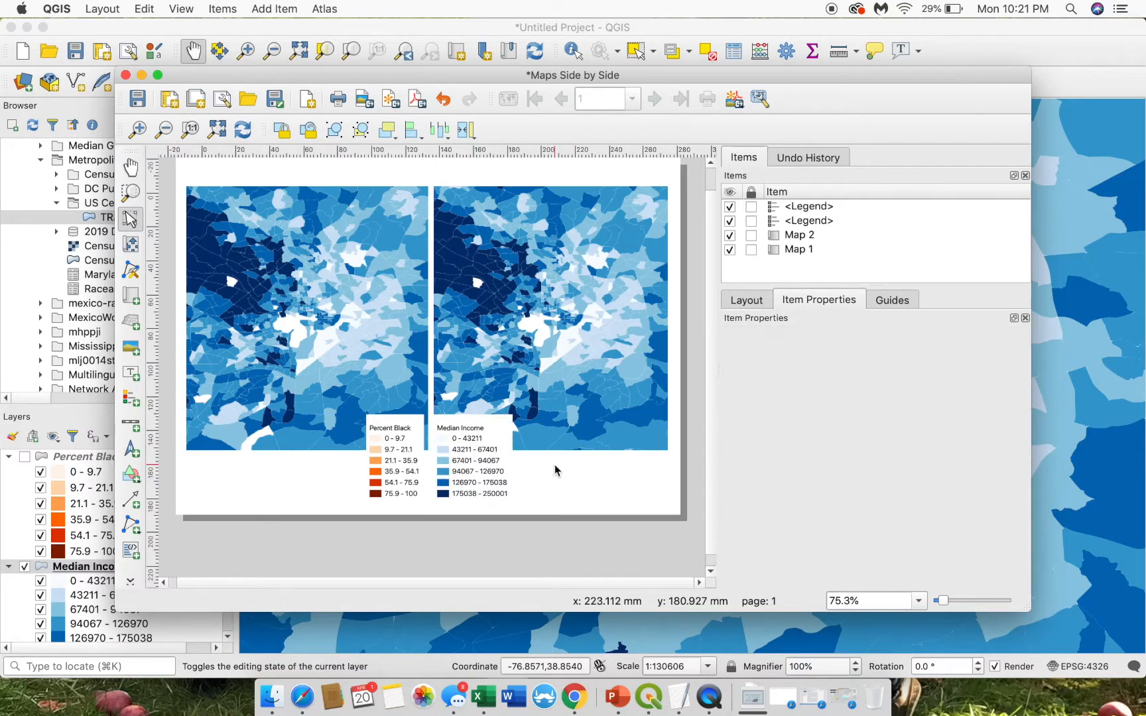
pyautogui.scroll(-5, 567, 502)
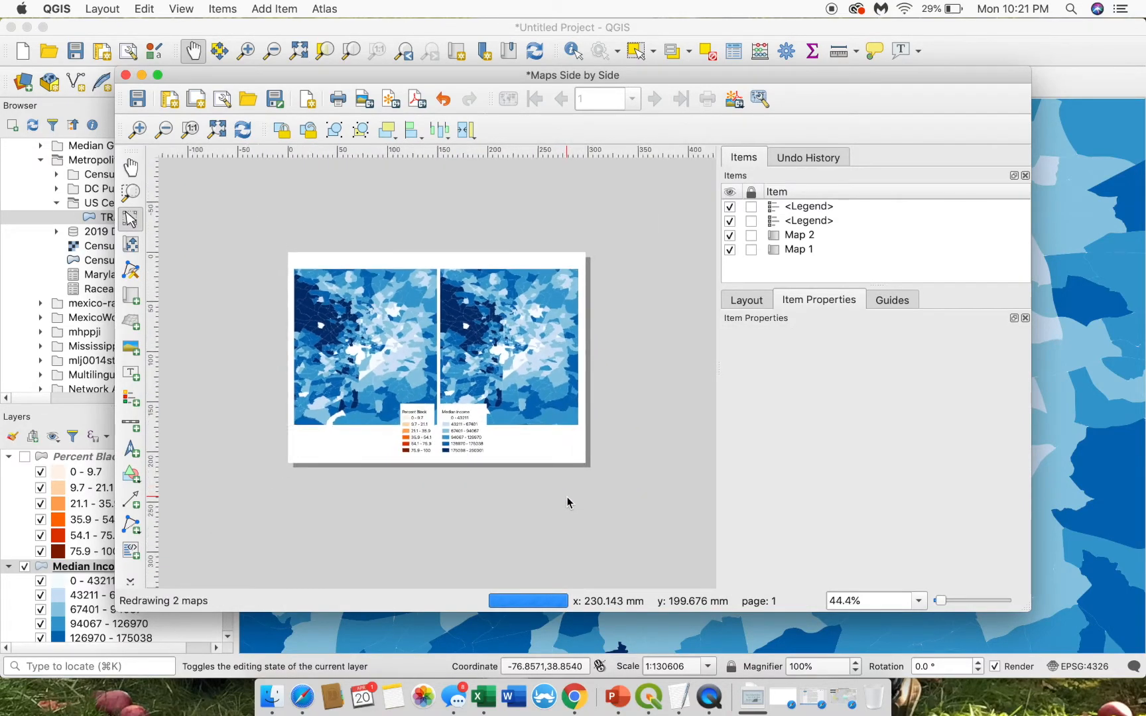
pyautogui.scroll(2, 567, 502)
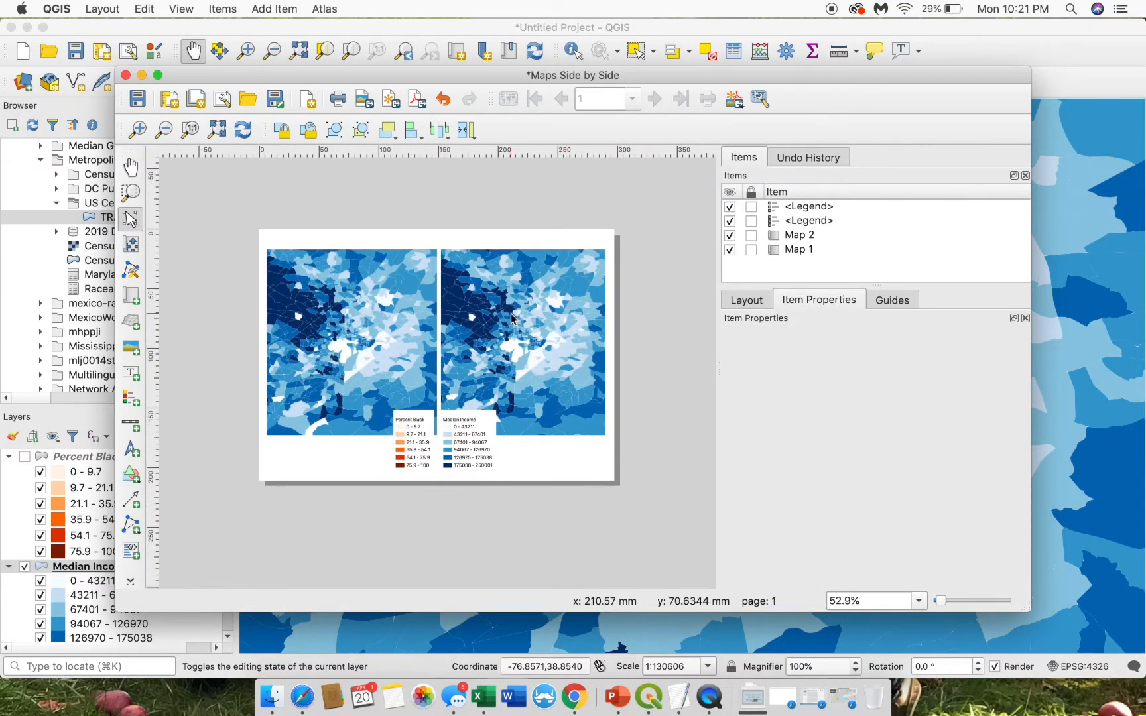
pyautogui.scroll(3, 400, 304)
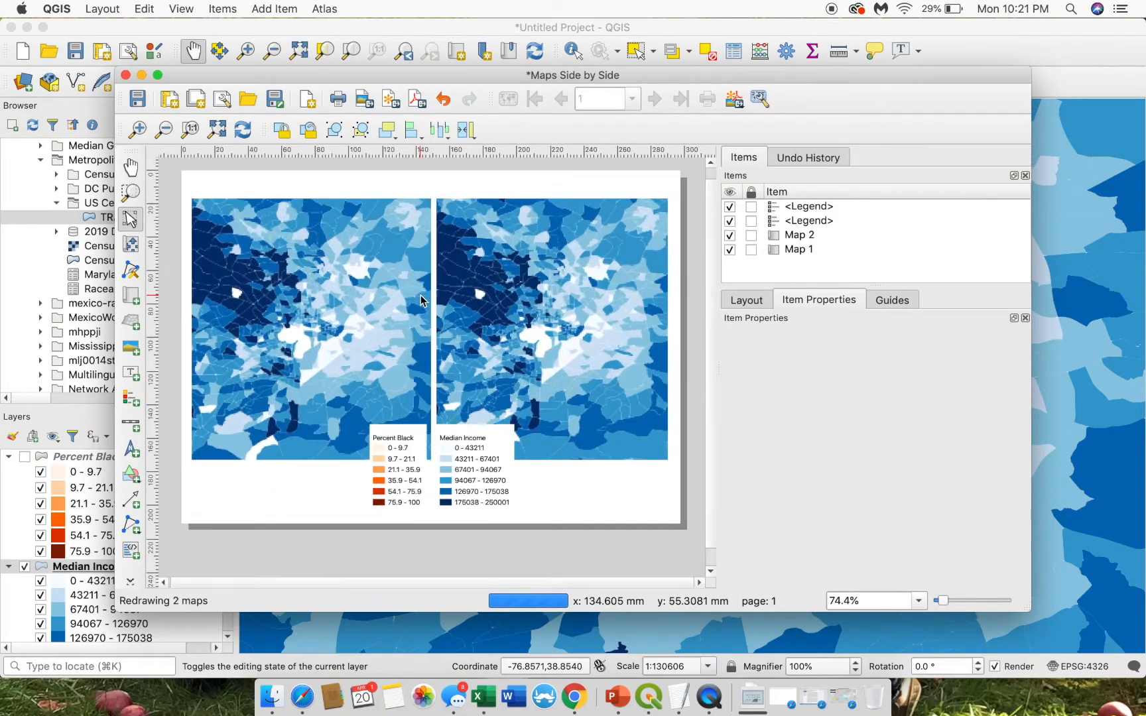
pyautogui.scroll(-2, 422, 301)
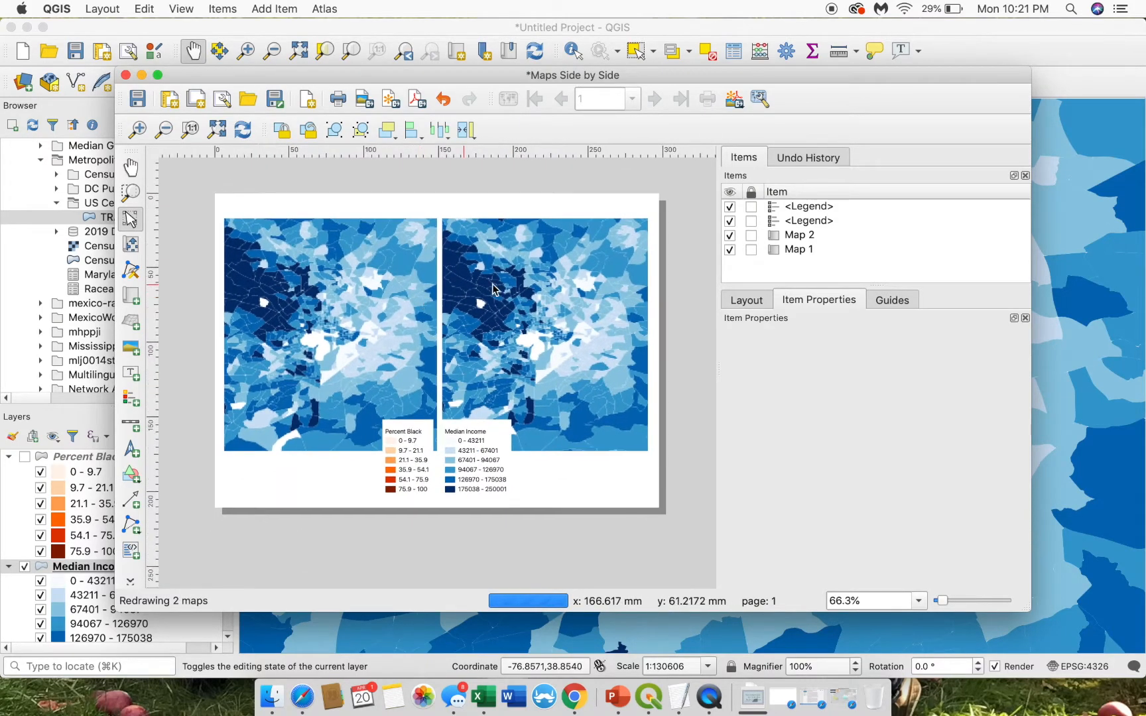
pyautogui.moveTo(406, 480); pyautogui.dragTo(466, 475)
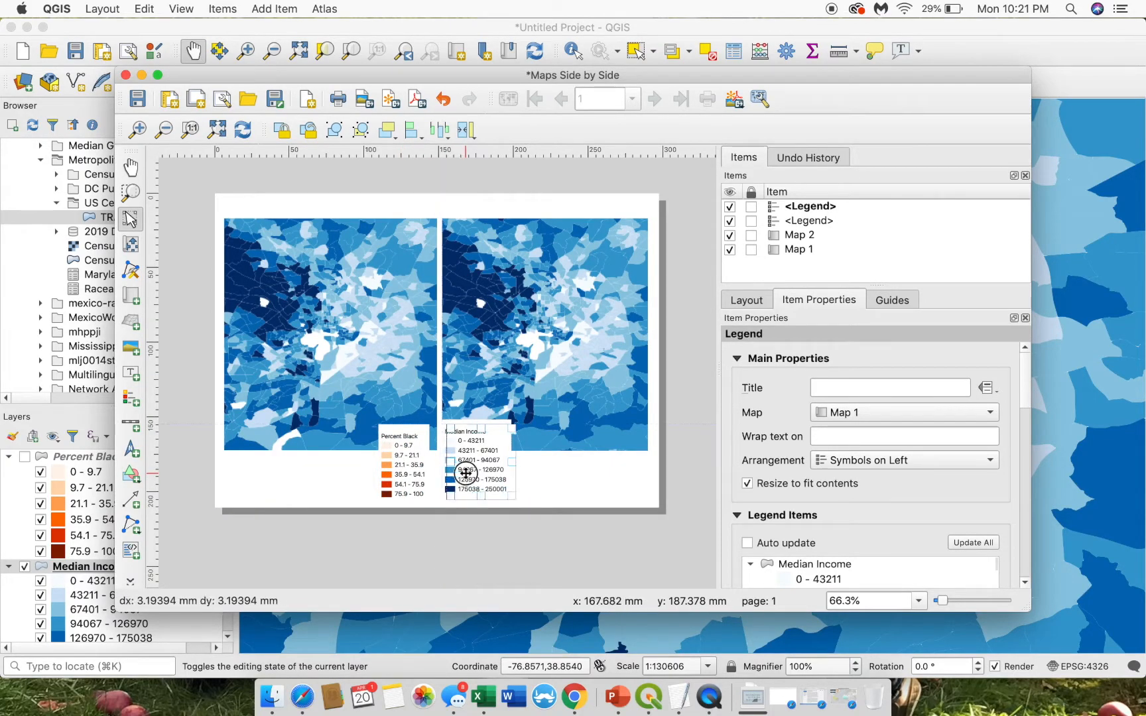
pyautogui.scroll(-1, 466, 475)
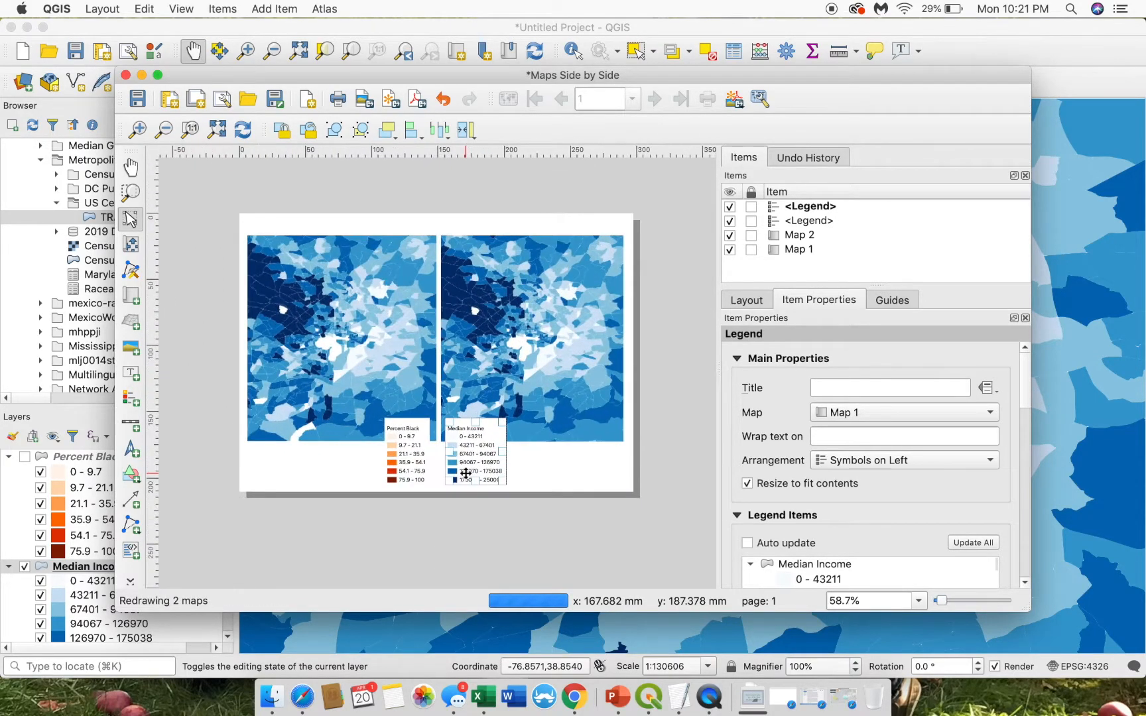
# - Give Map 2 the same scale as Map 1, 184097
pyautogui.click(364, 340)
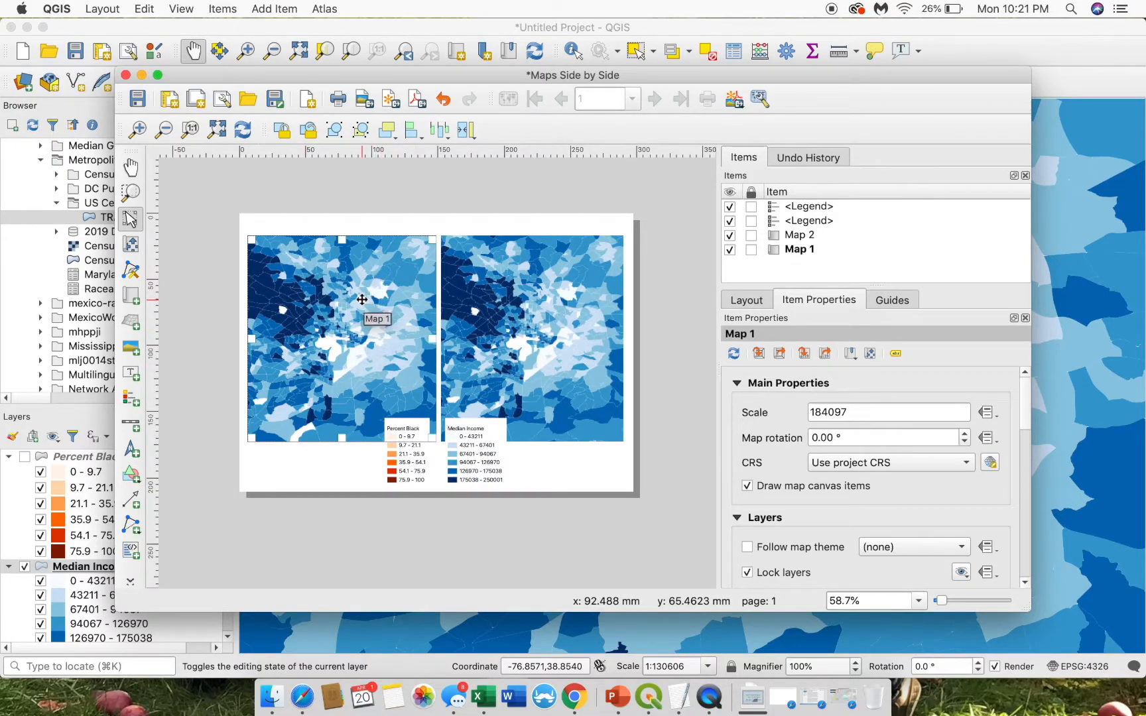
pyautogui.moveTo(872, 409); pyautogui.dragTo(783, 409)
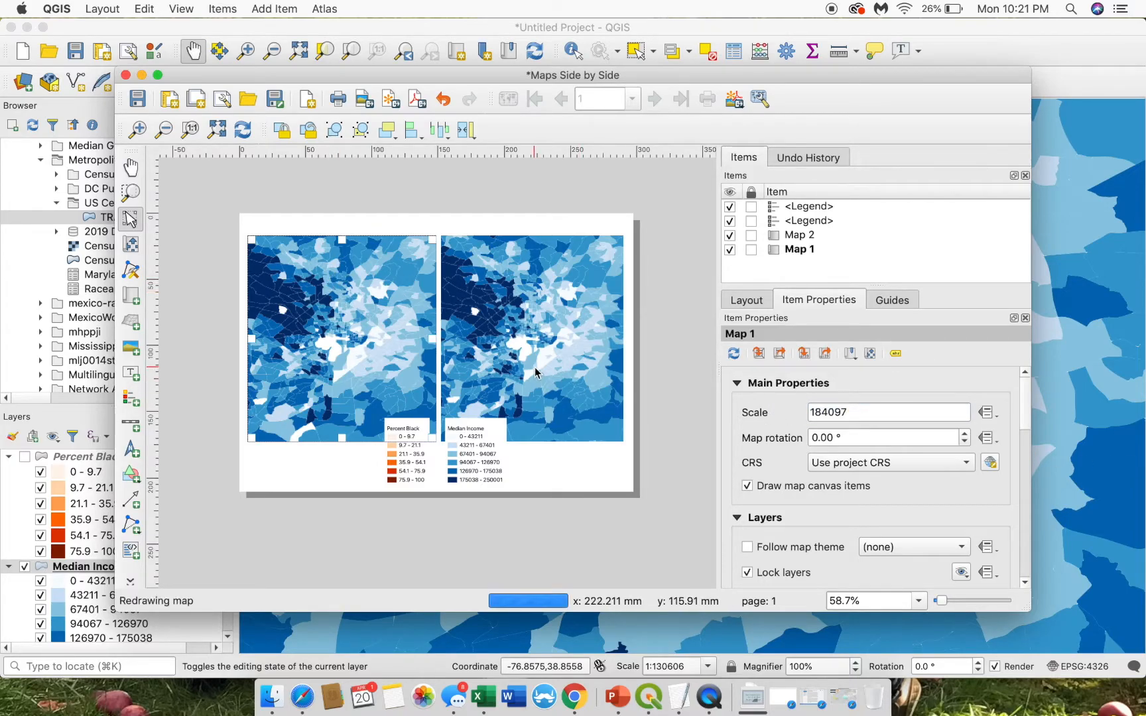
pyautogui.moveTo(870, 412); pyautogui.dragTo(782, 412)
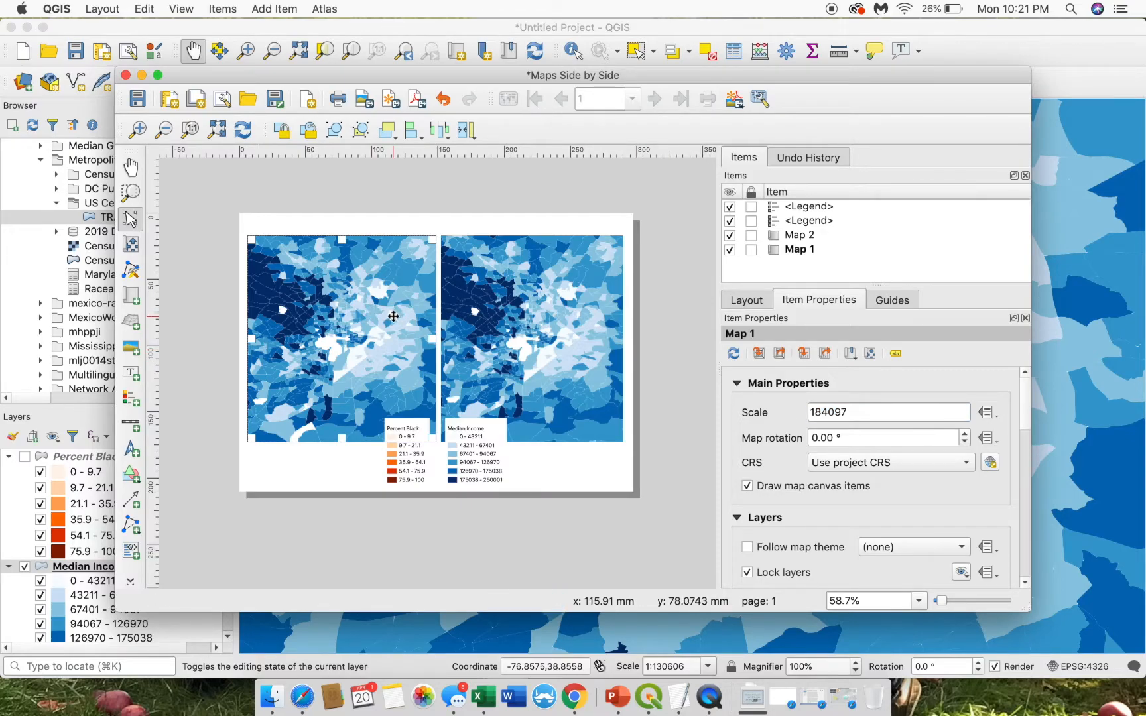
pyautogui.click(534, 322)
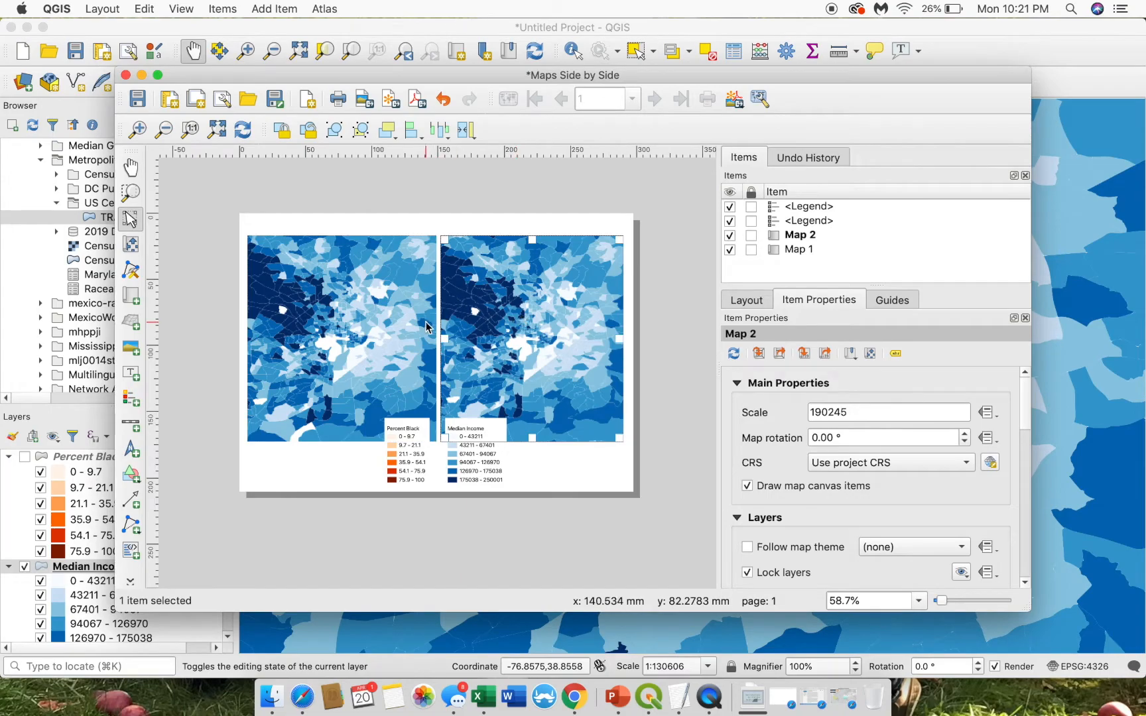
pyautogui.click(404, 323)
pyautogui.click(476, 339)
pyautogui.click(378, 325)
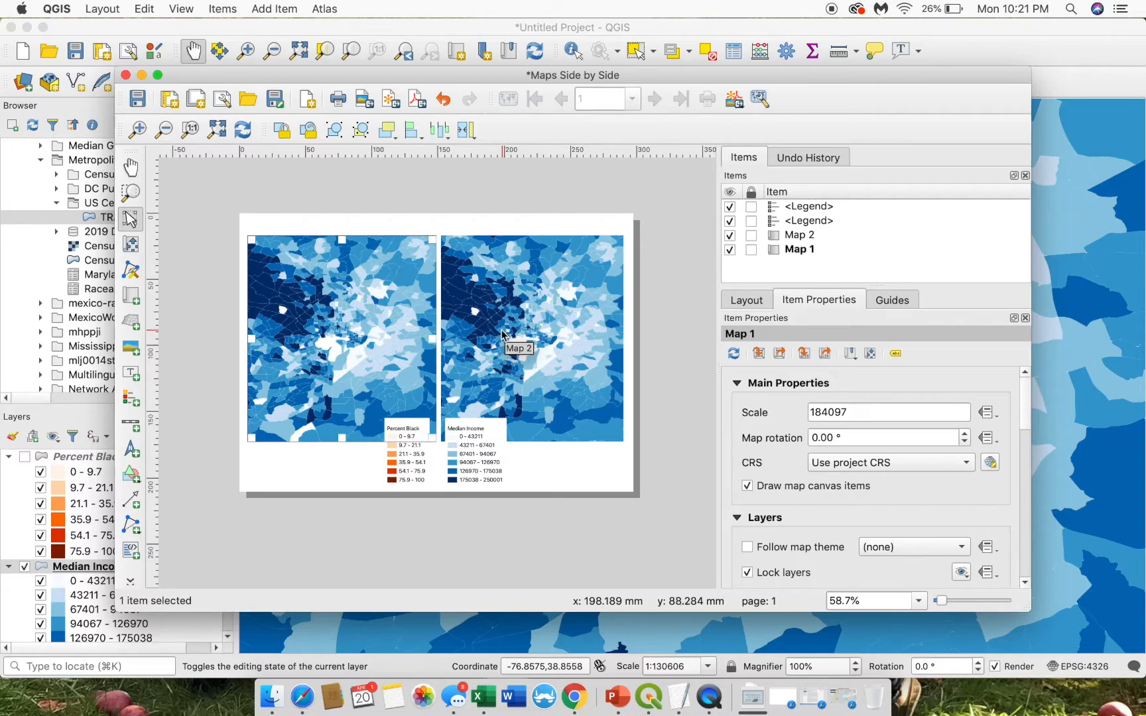
pyautogui.moveTo(852, 398); pyautogui.dragTo(753, 399)
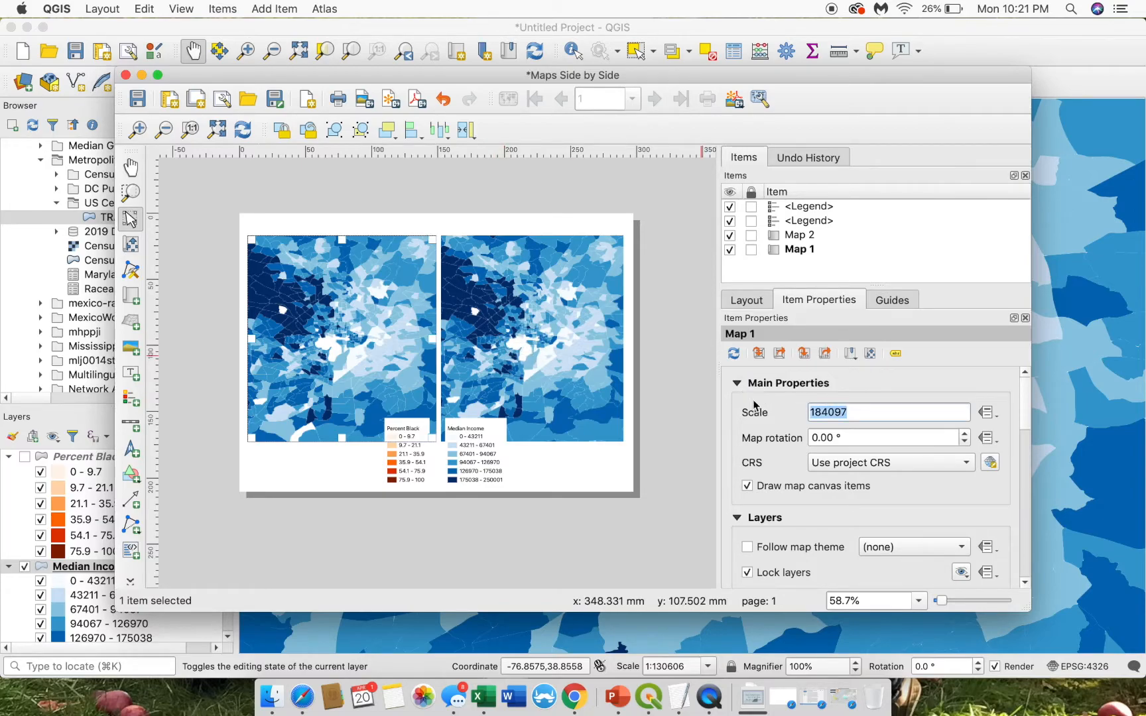
pyautogui.click(616, 365)
pyautogui.moveTo(900, 411); pyautogui.dragTo(728, 413)
pyautogui.press('super+v')
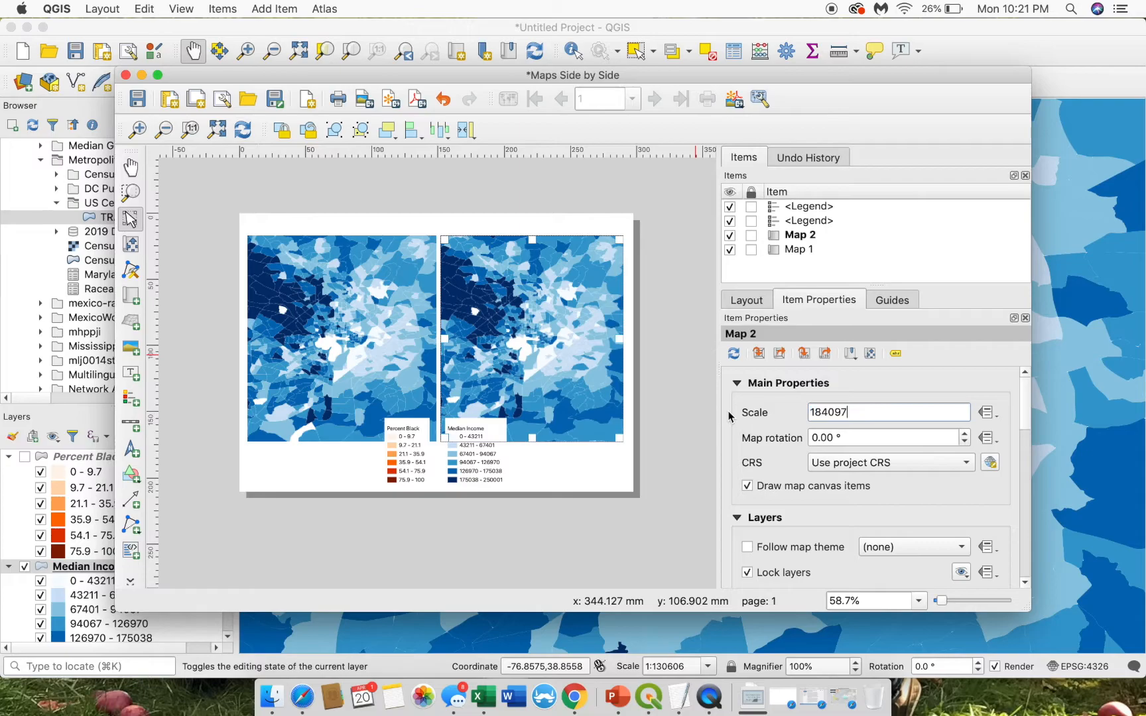
pyautogui.press('Return')
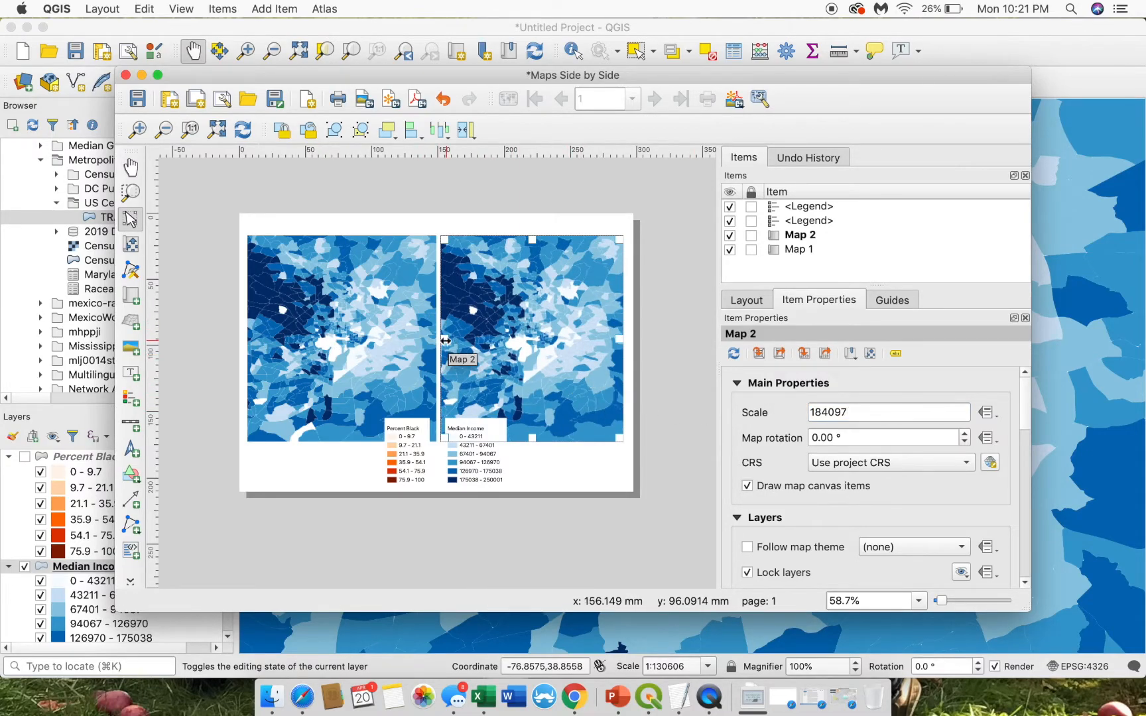
# - Shorten the map frames so they end above the legends
pyautogui.click(357, 332)
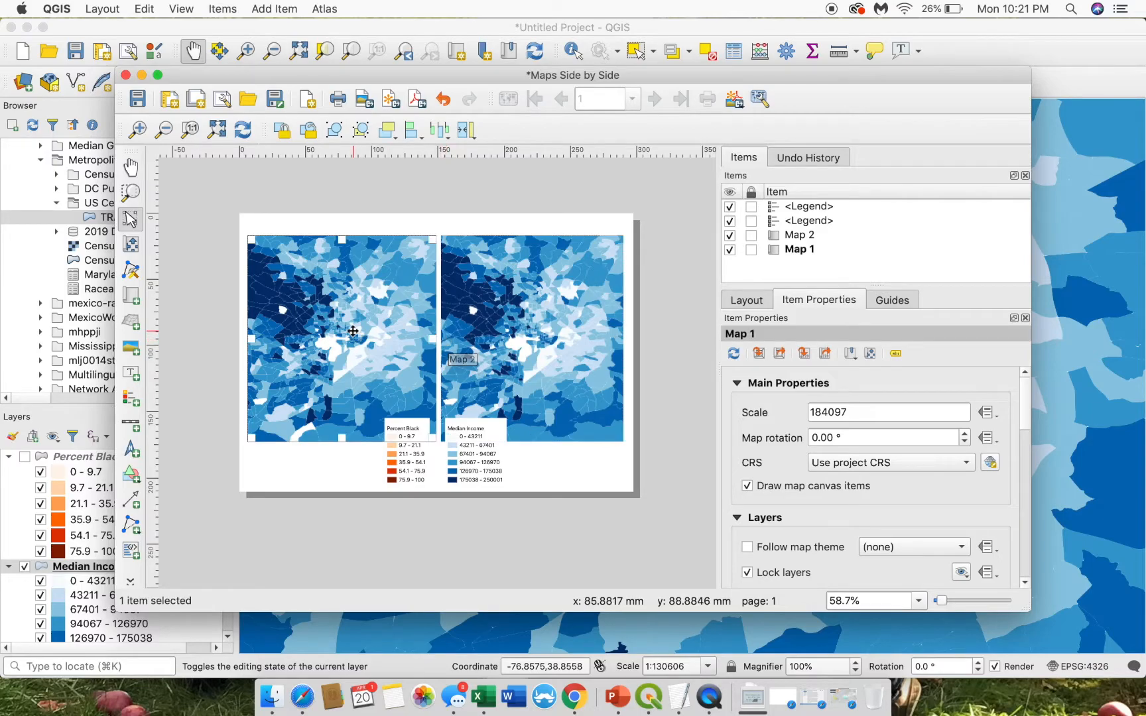
pyautogui.moveTo(434, 439); pyautogui.dragTo(443, 411)
pyautogui.click(540, 406)
pyautogui.click(675, 404)
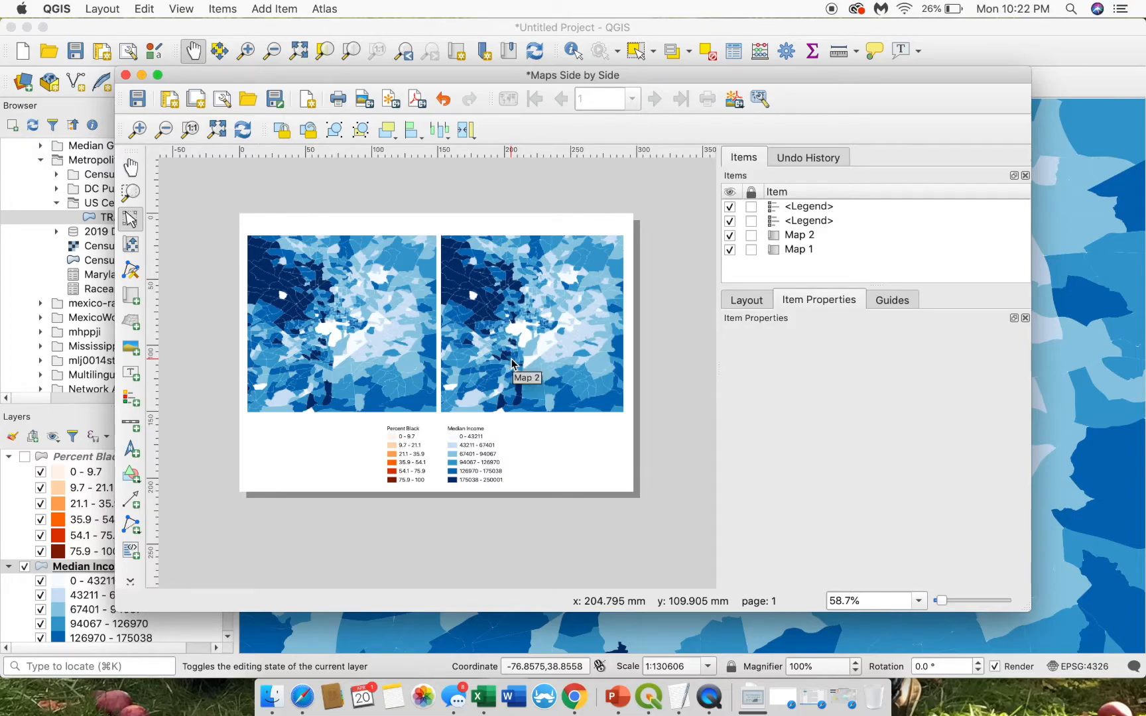
pyautogui.click(410, 386)
# - Add a scale bar below the maps and resize its box to fit
pyautogui.click(203, 379)
pyautogui.click(131, 421)
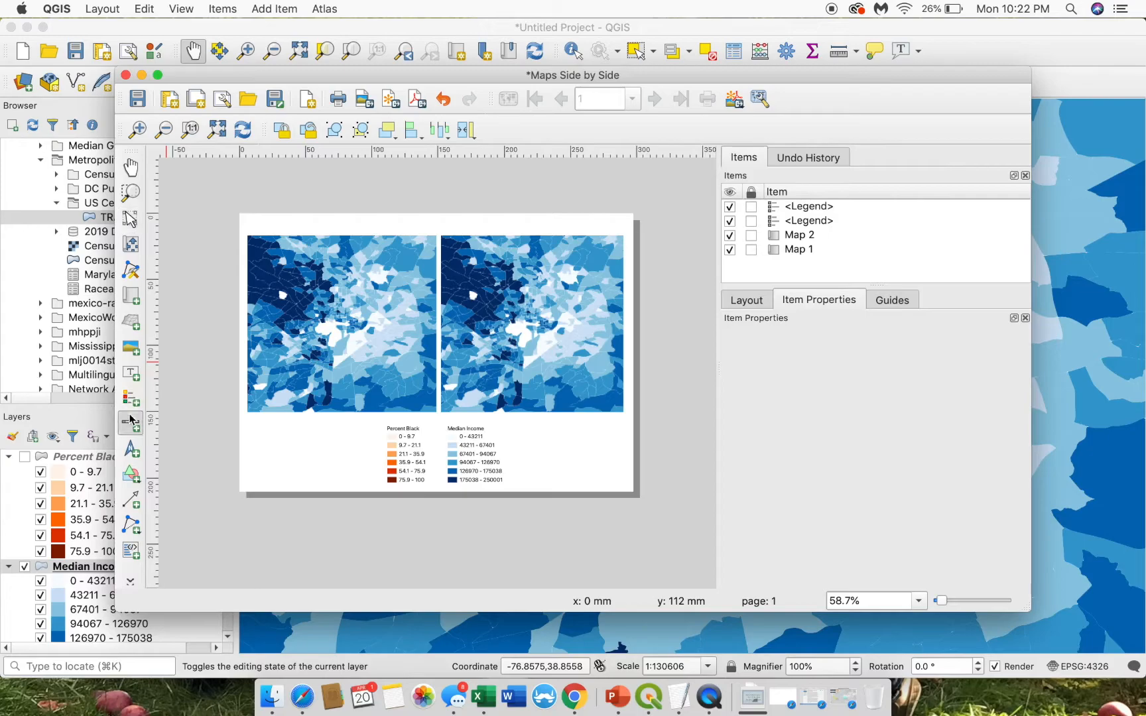
pyautogui.click(279, 452)
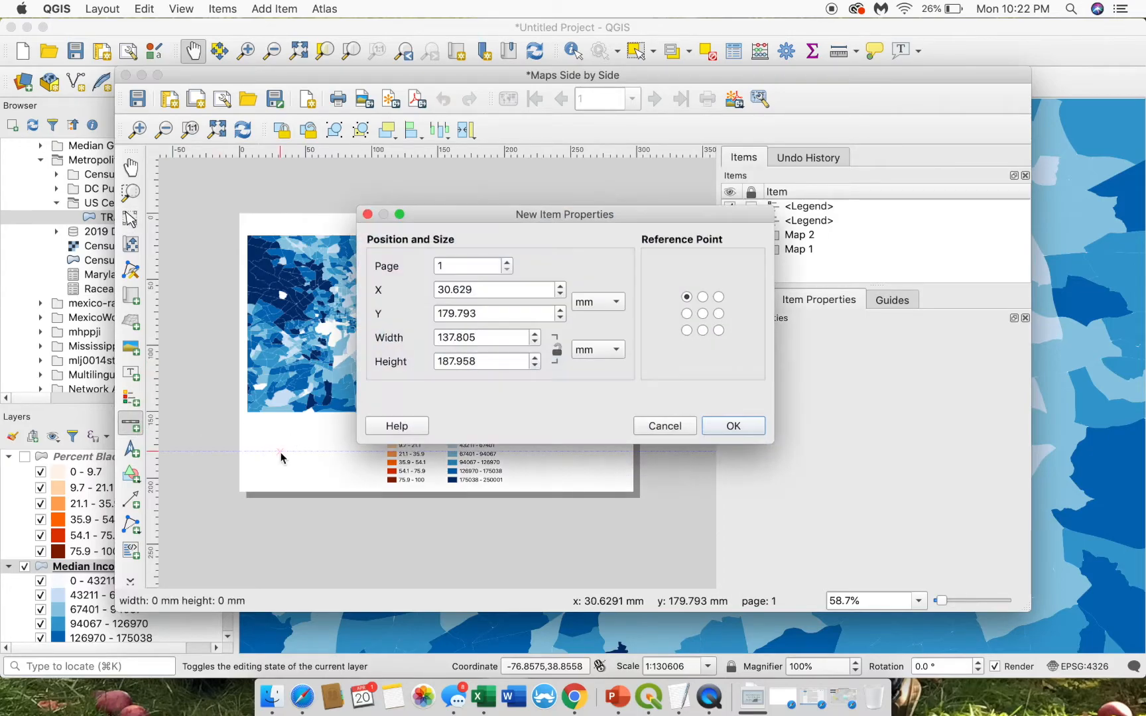
pyautogui.click(733, 425)
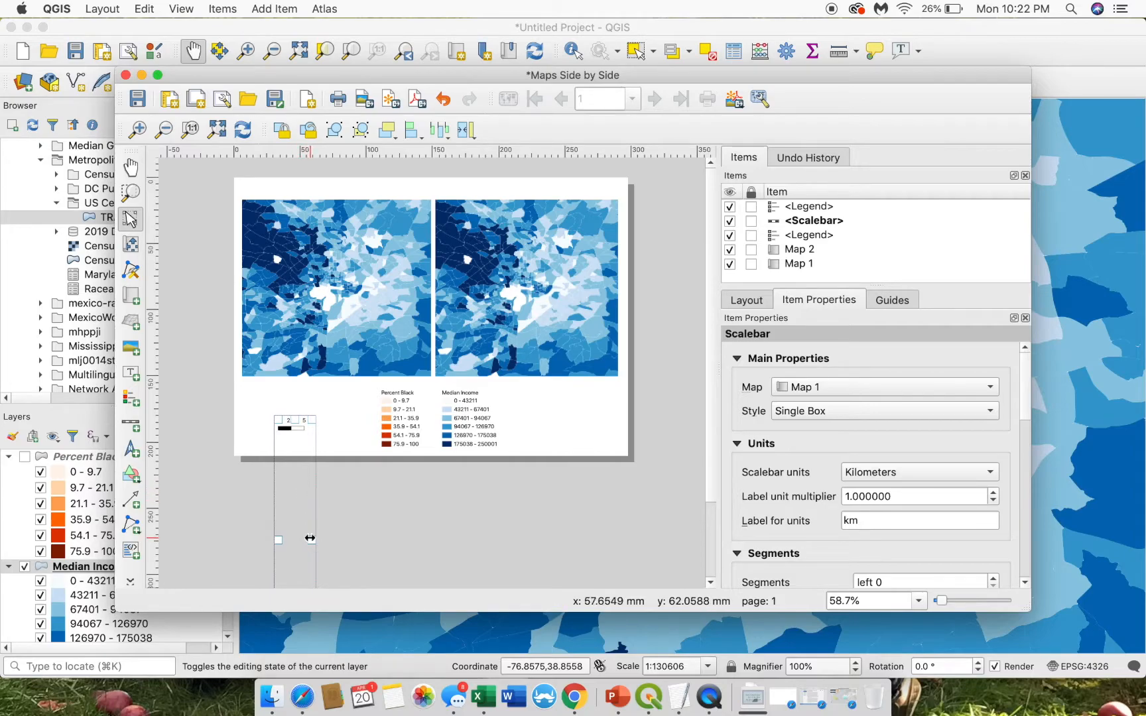
pyautogui.moveTo(311, 539); pyautogui.dragTo(350, 539)
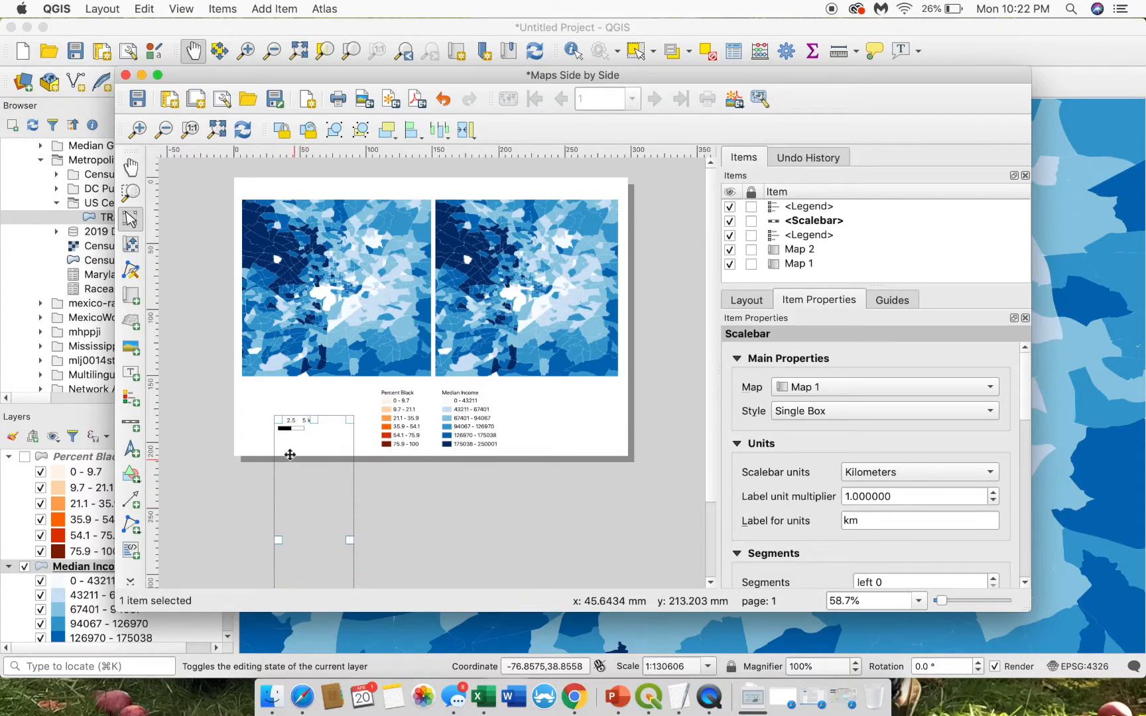
pyautogui.moveTo(298, 430); pyautogui.dragTo(350, 335)
pyautogui.moveTo(361, 477); pyautogui.dragTo(560, 437)
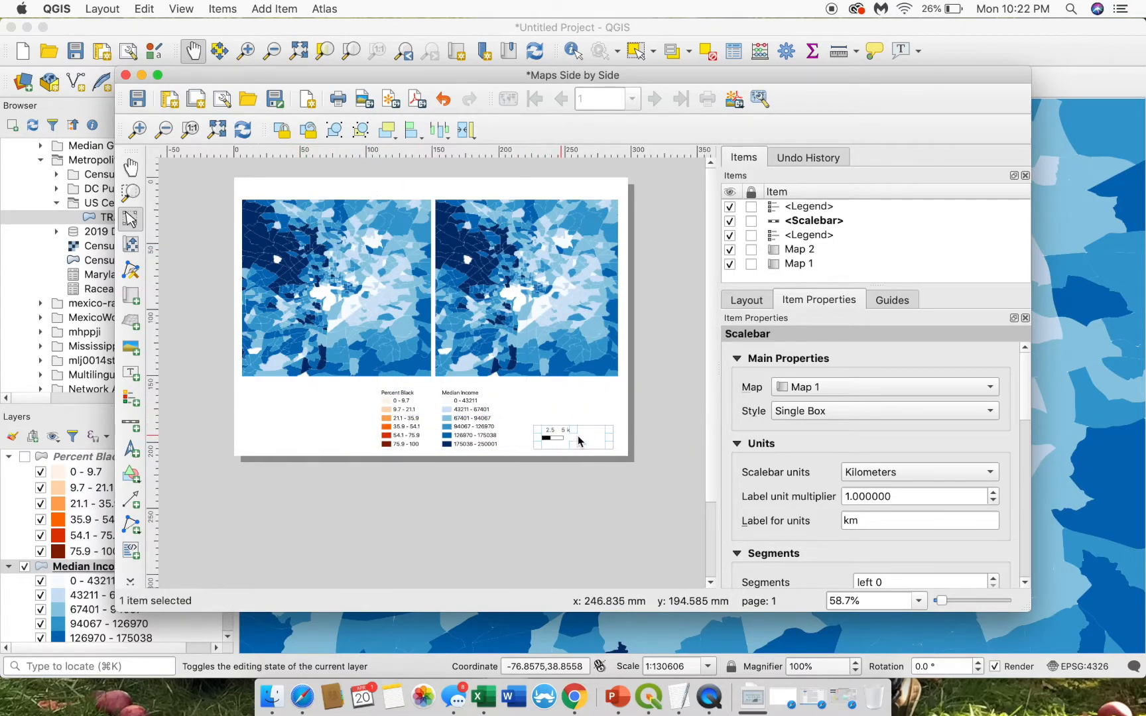
# - Give the scale bar the Line Ticks Up style in miles and widen its box
pyautogui.click(801, 411)
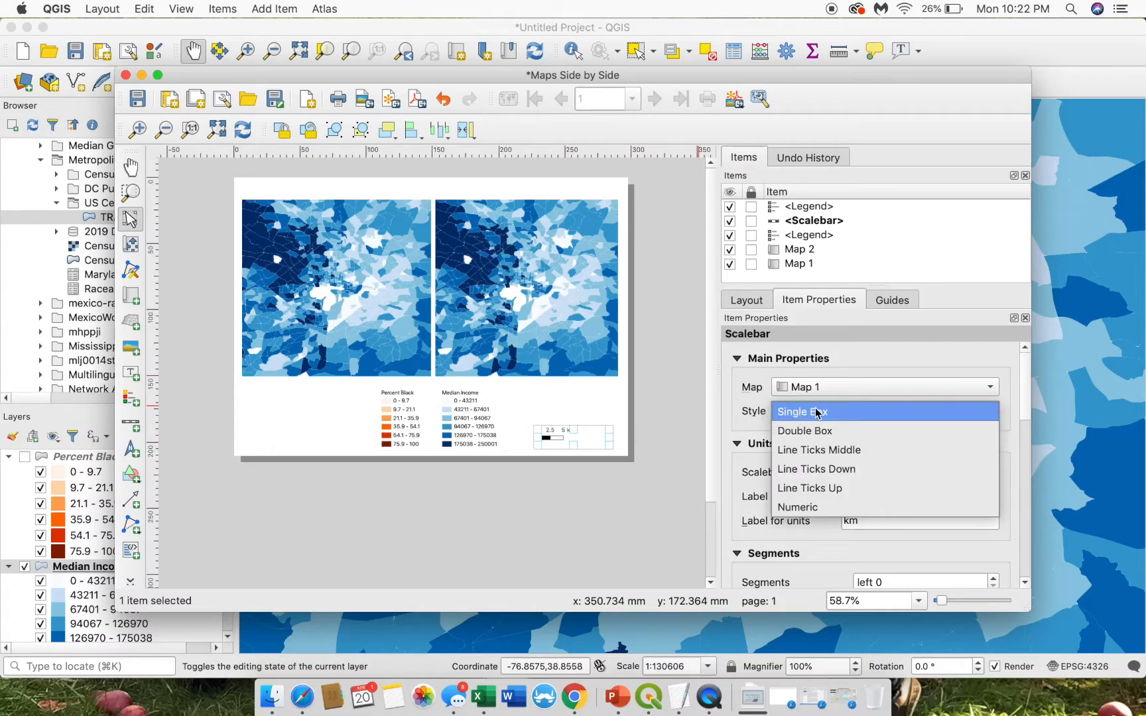
pyautogui.click(810, 490)
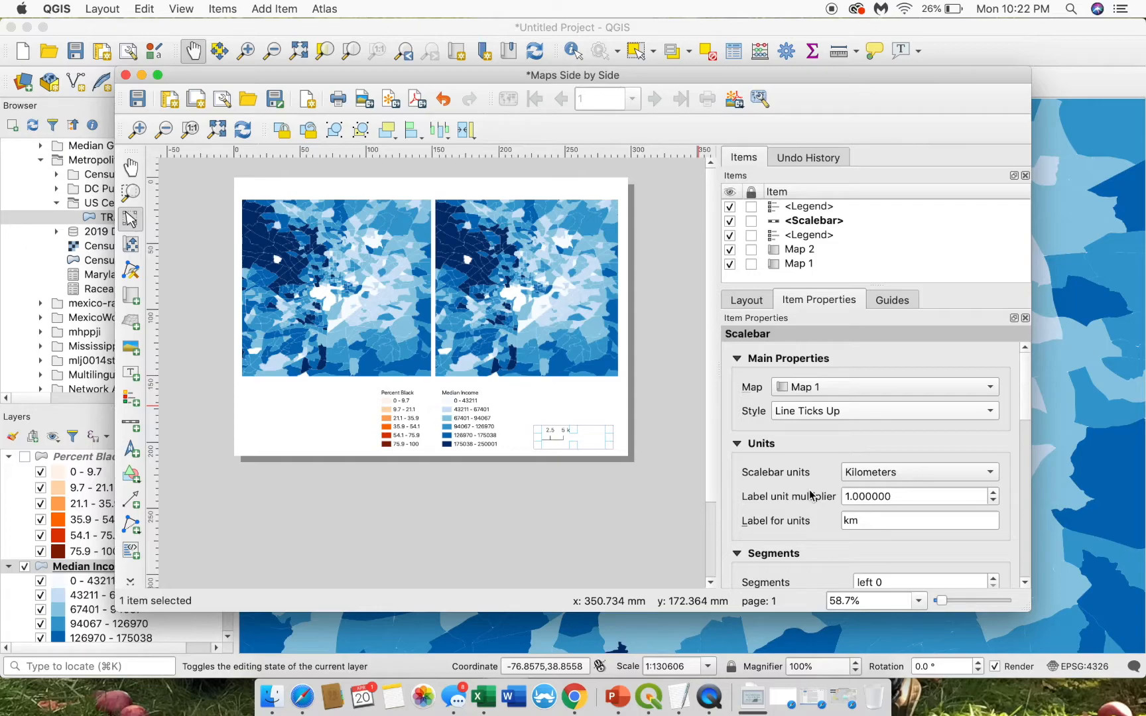
pyautogui.click(849, 476)
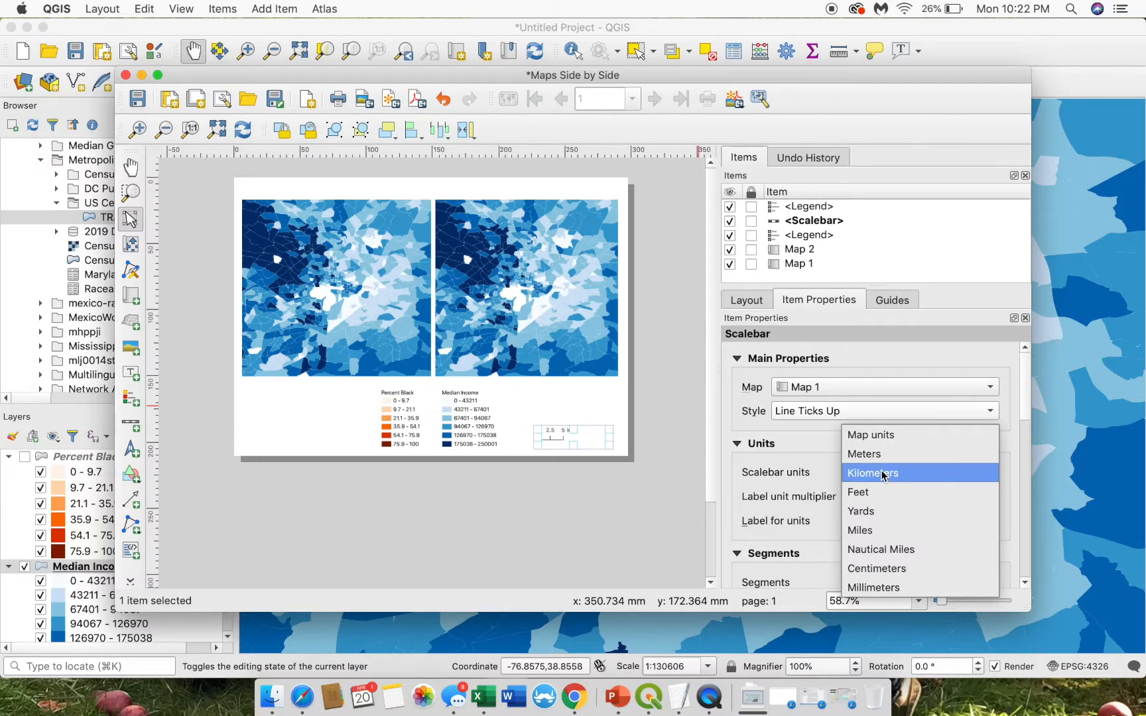
pyautogui.click(855, 529)
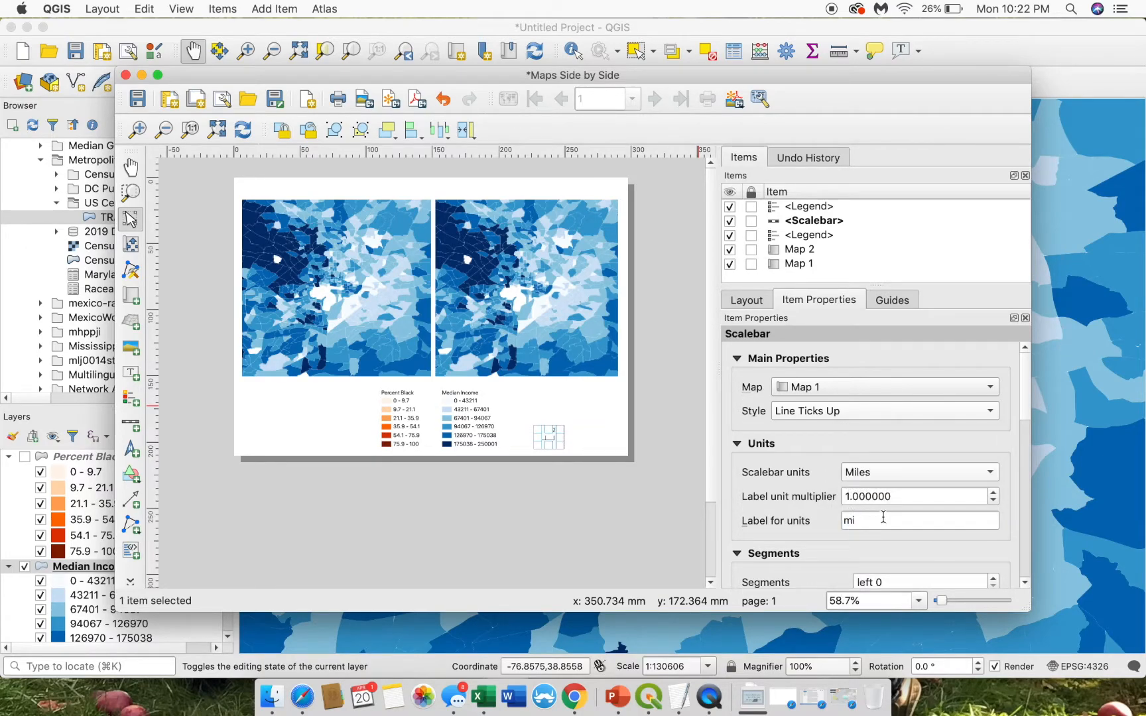
pyautogui.moveTo(1025, 392); pyautogui.dragTo(1025, 435)
pyautogui.click(586, 527)
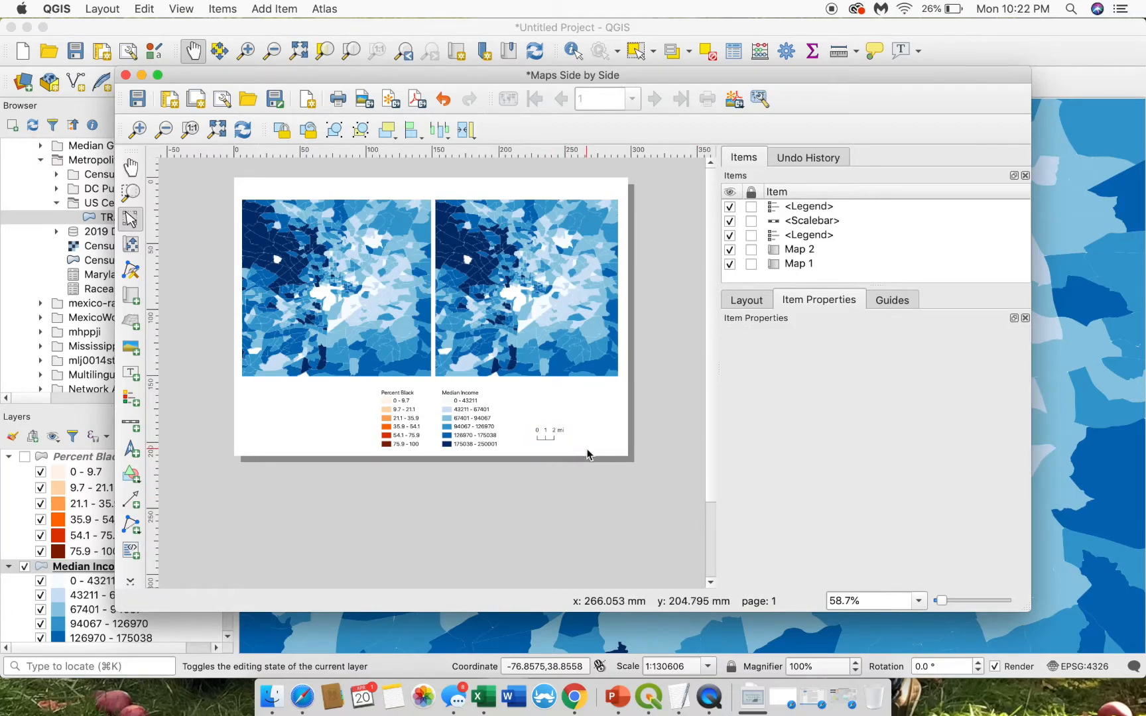
pyautogui.click(559, 434)
pyautogui.moveTo(558, 434); pyautogui.dragTo(588, 440)
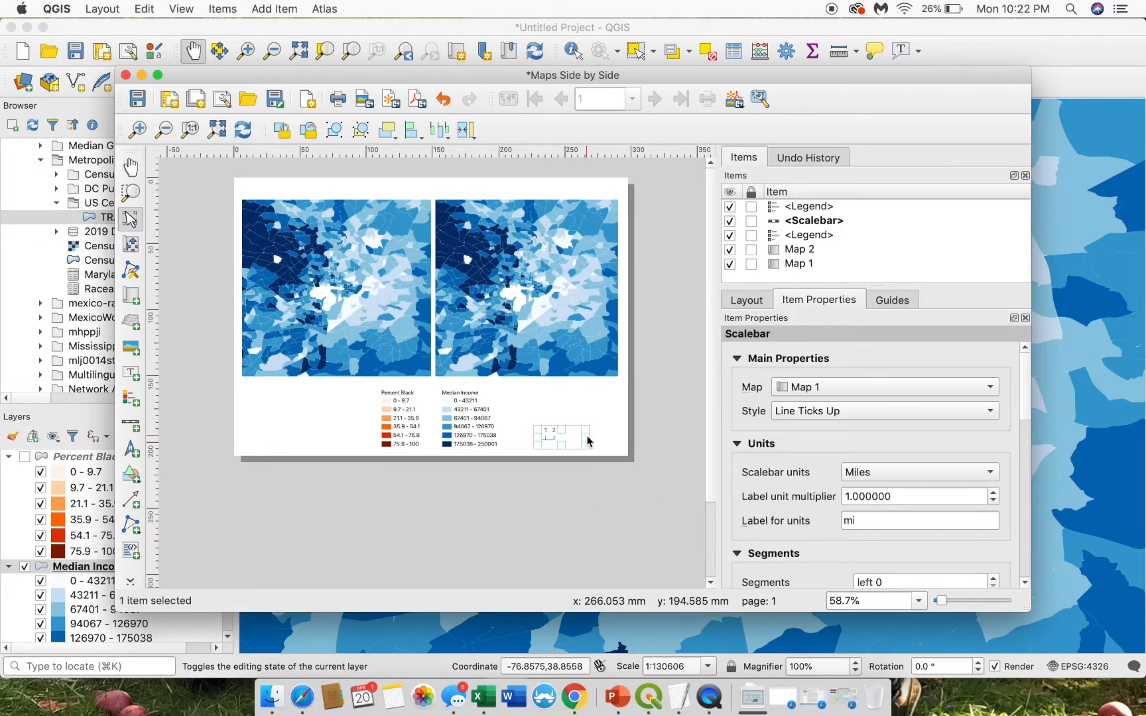
pyautogui.click(578, 499)
pyautogui.click(552, 434)
pyautogui.moveTo(586, 435)
pyautogui.mouseDown()
pyautogui.moveTo(613, 438)
pyautogui.moveTo(577, 434)
pyautogui.mouseUp()
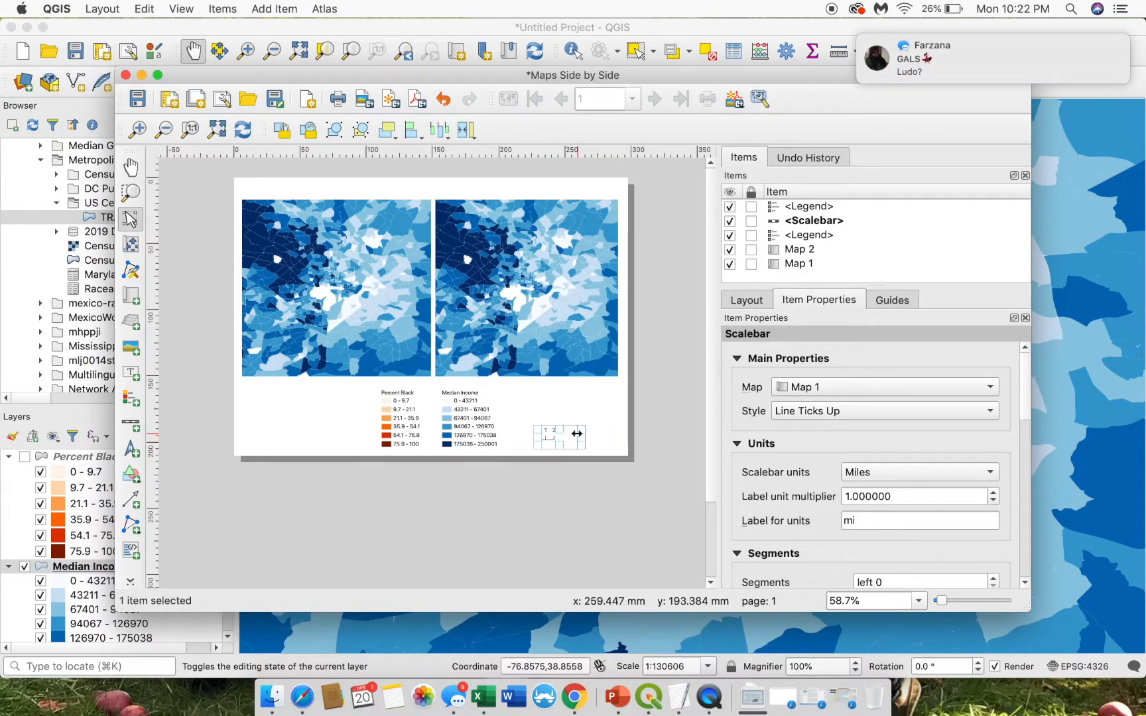
# - Set 5 right-hand segments and move the scale bar further right
pyautogui.moveTo(1028, 404); pyautogui.dragTo(1028, 459)
pyautogui.click(902, 407)
pyautogui.press('BackSpace')
pyautogui.write('5')
pyautogui.click(516, 556)
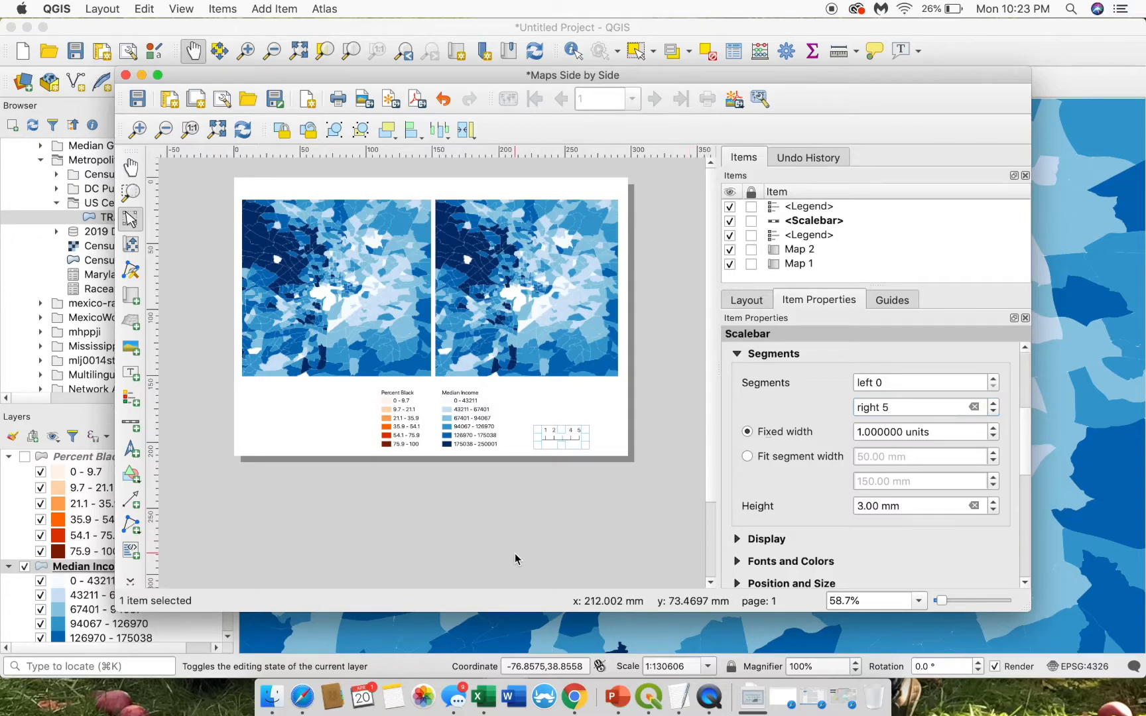
pyautogui.click(567, 446)
pyautogui.moveTo(567, 444); pyautogui.dragTo(634, 450)
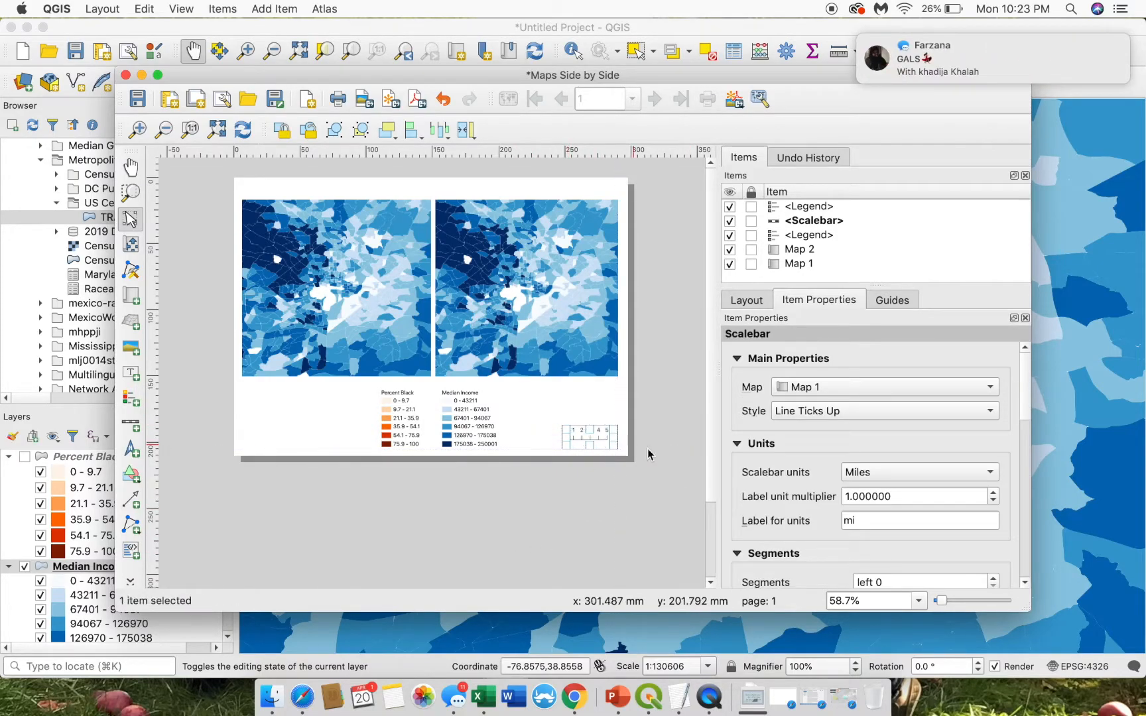
pyautogui.click(637, 452)
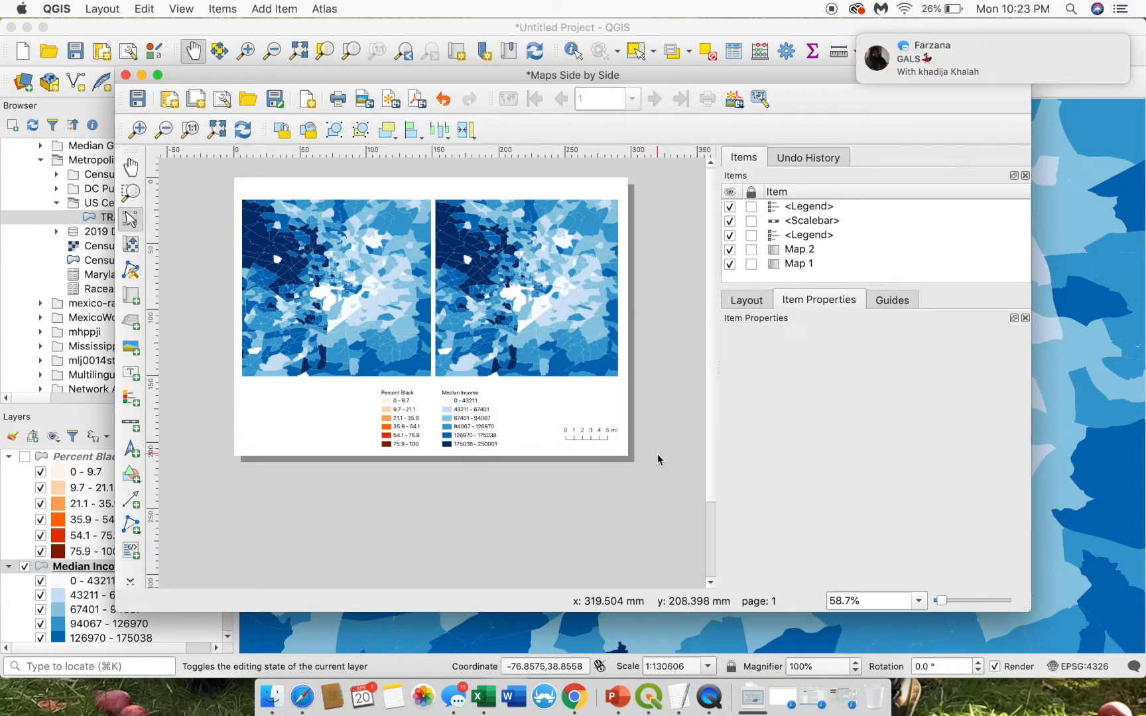
# - Try a label unit multiplier of 2, then set it back to 1
pyautogui.click(594, 442)
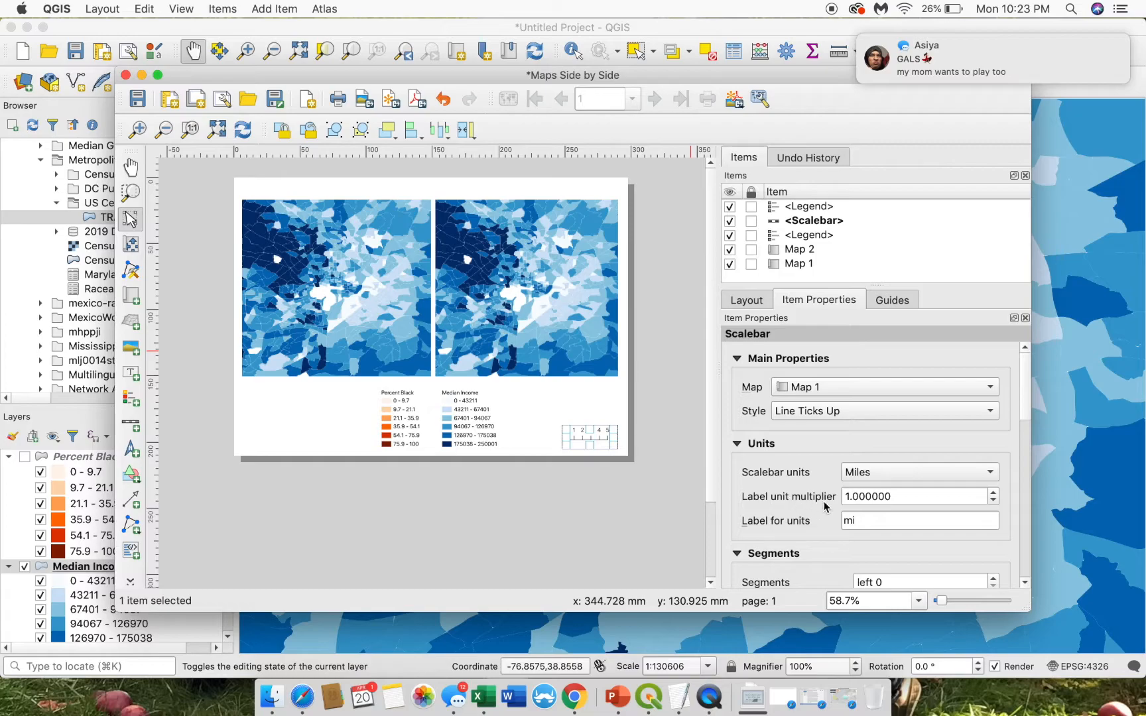
pyautogui.scroll(-2, 1021, 404)
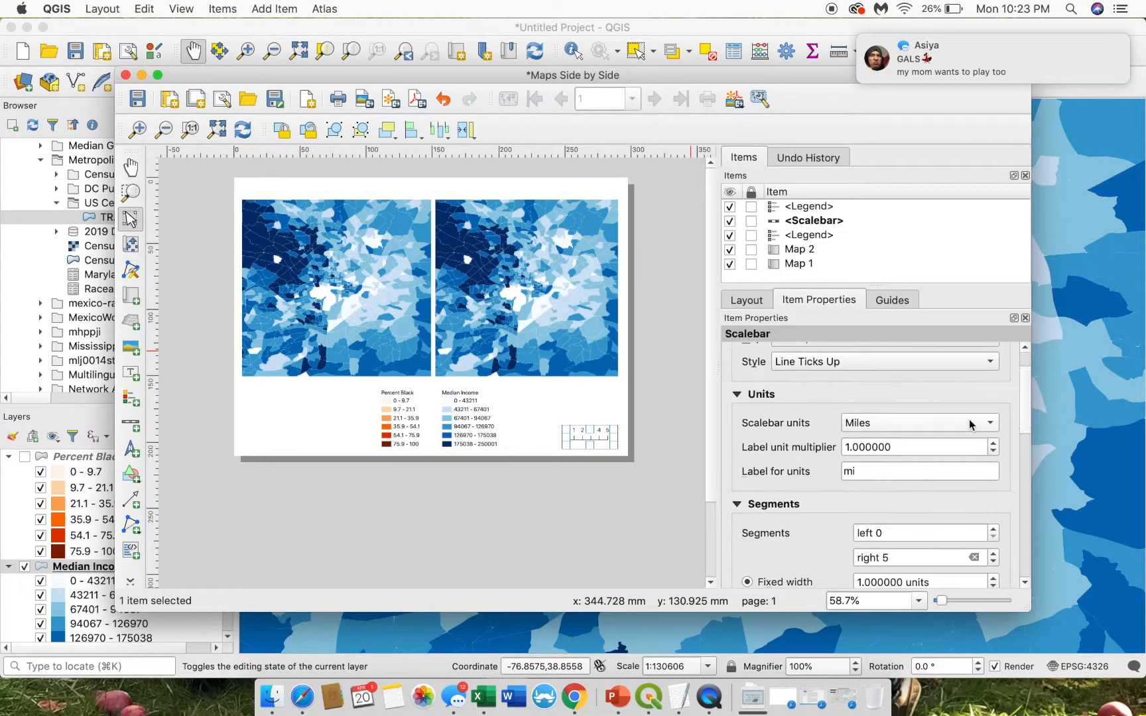
pyautogui.moveTo(851, 445); pyautogui.dragTo(845, 445)
pyautogui.write('2')
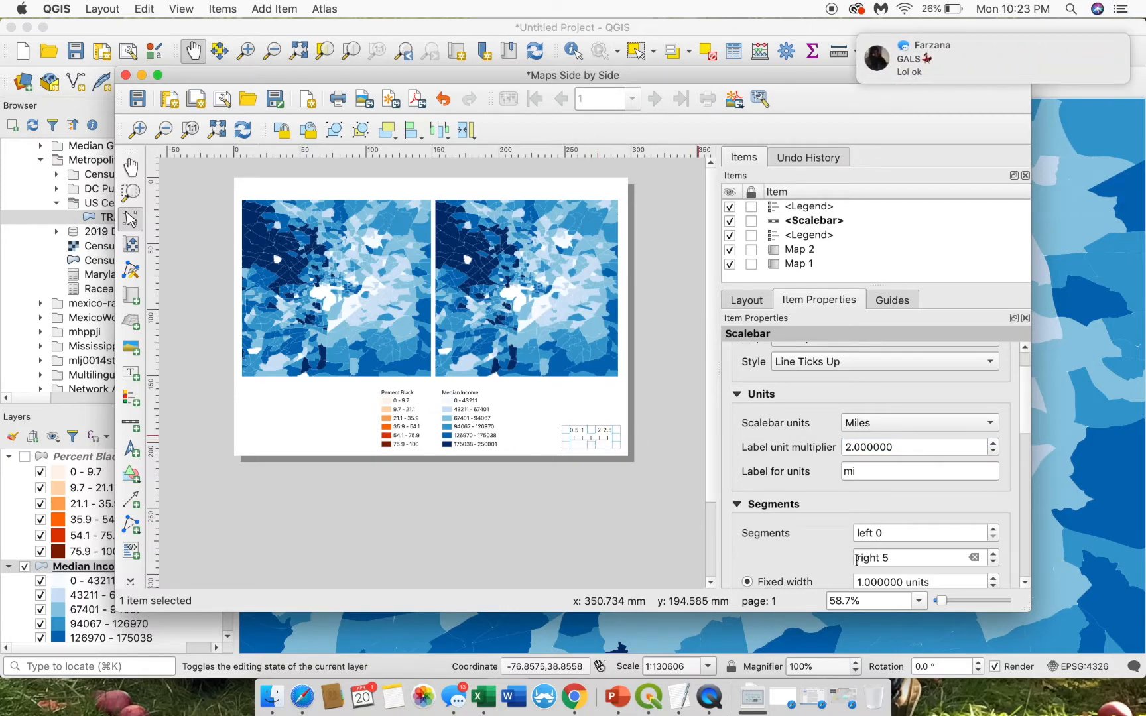
pyautogui.click(644, 486)
pyautogui.click(593, 435)
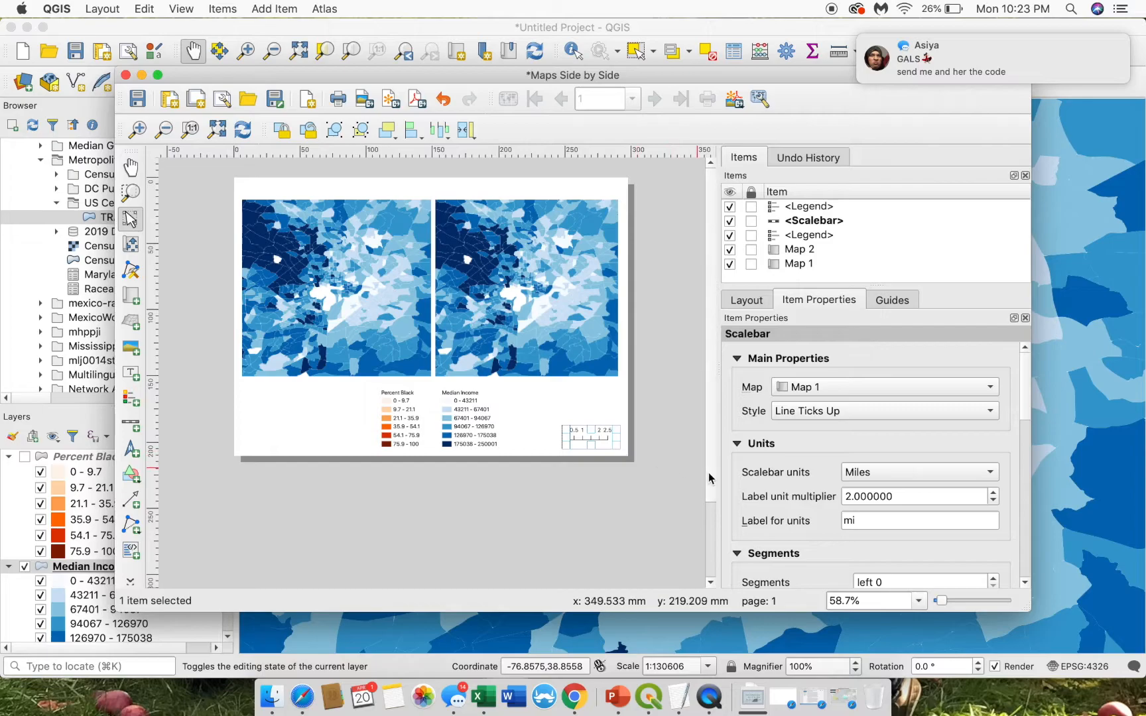
pyautogui.moveTo(1021, 405); pyautogui.dragTo(1005, 460)
pyautogui.click(842, 412)
pyautogui.press('Delete')
pyautogui.write('1')
# - Make each scale bar segment a fixed 2 units wide and place it beside the legends
pyautogui.moveTo(1025, 455); pyautogui.dragTo(1025, 469)
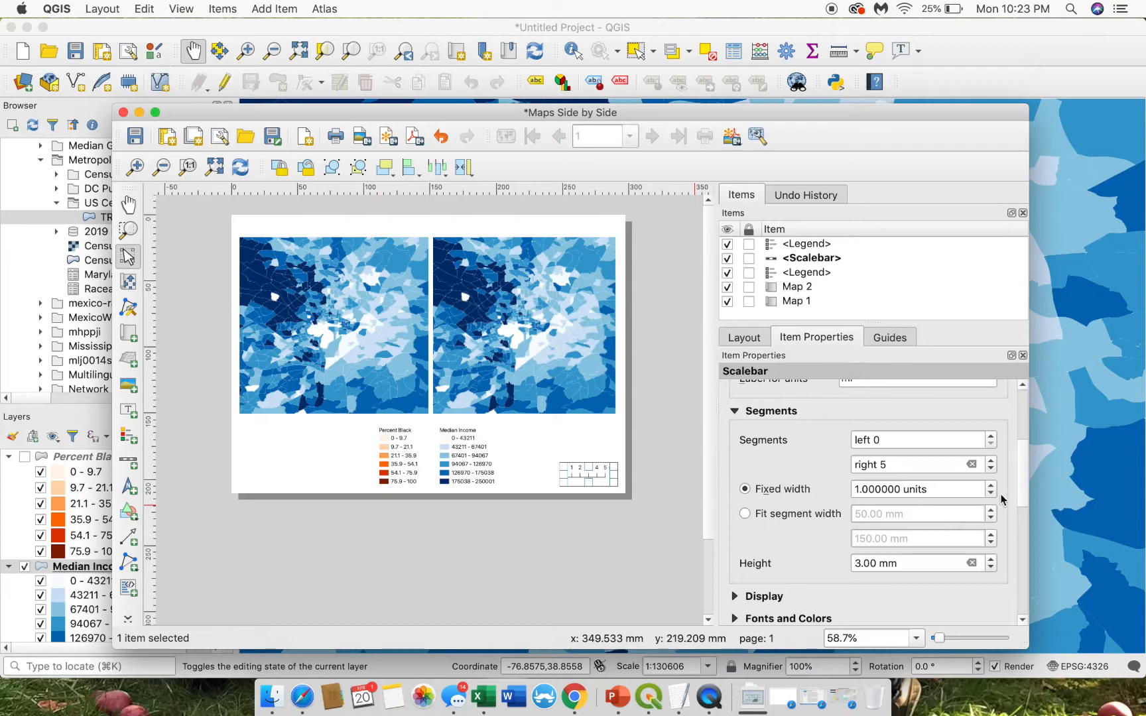
pyautogui.click(1021, 502)
pyautogui.press('BackSpace')
pyautogui.write('2')
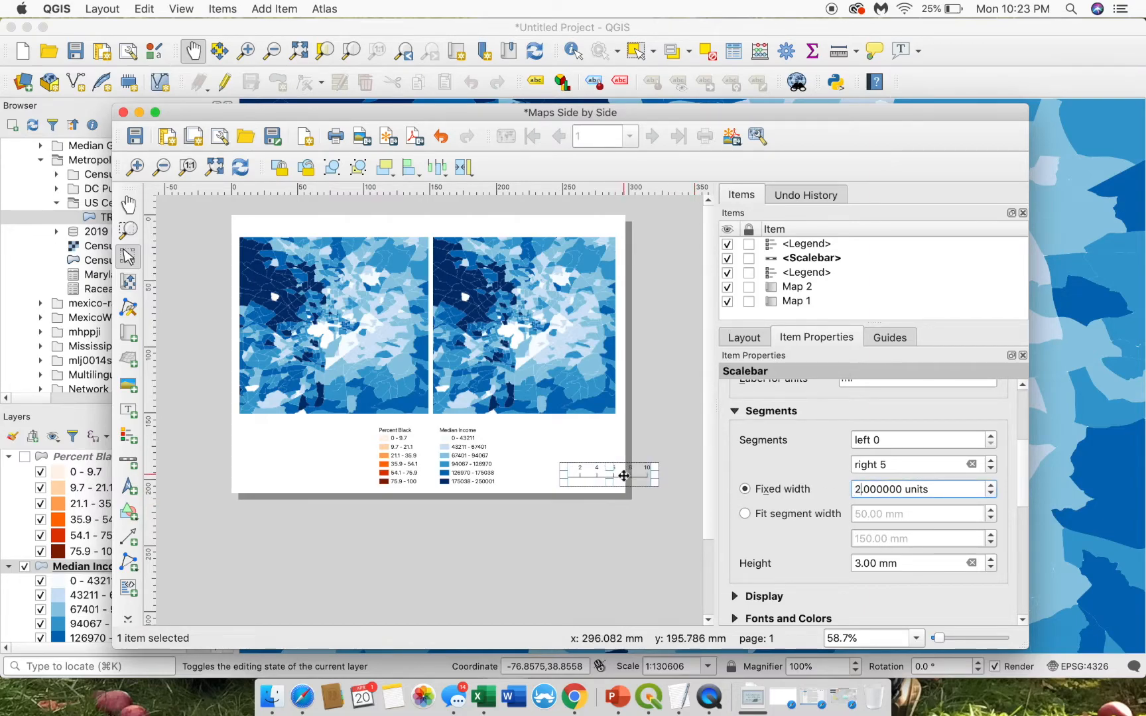
pyautogui.click(608, 510)
pyautogui.moveTo(623, 472); pyautogui.dragTo(589, 474)
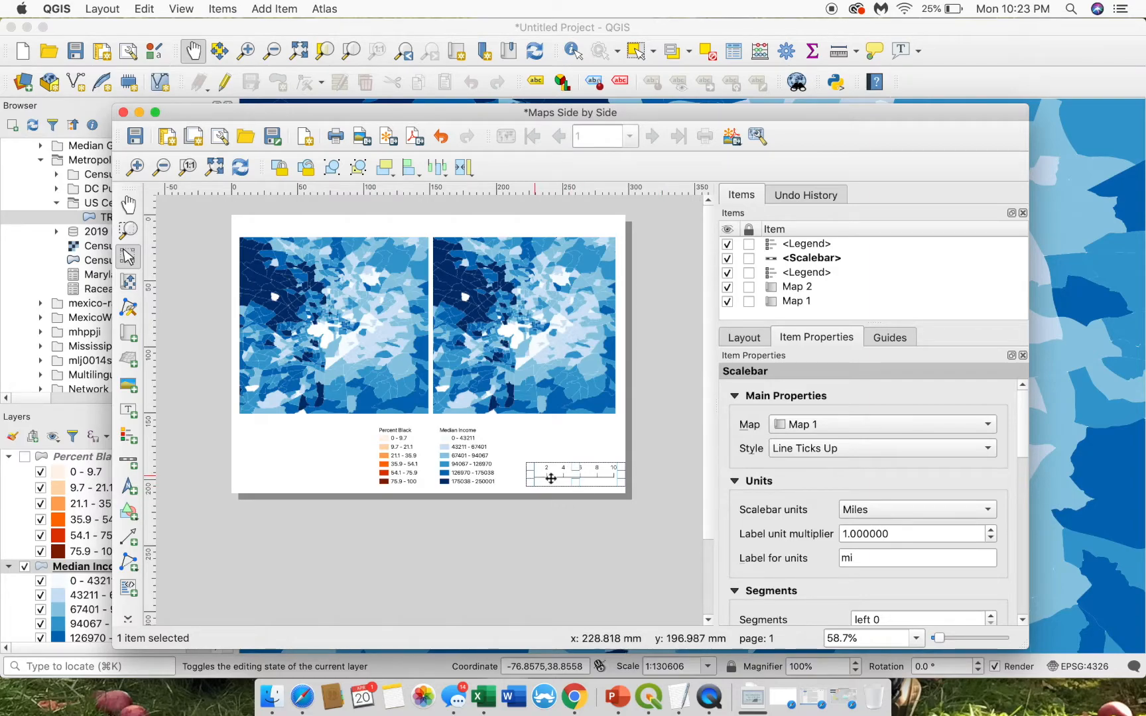
pyautogui.click(586, 529)
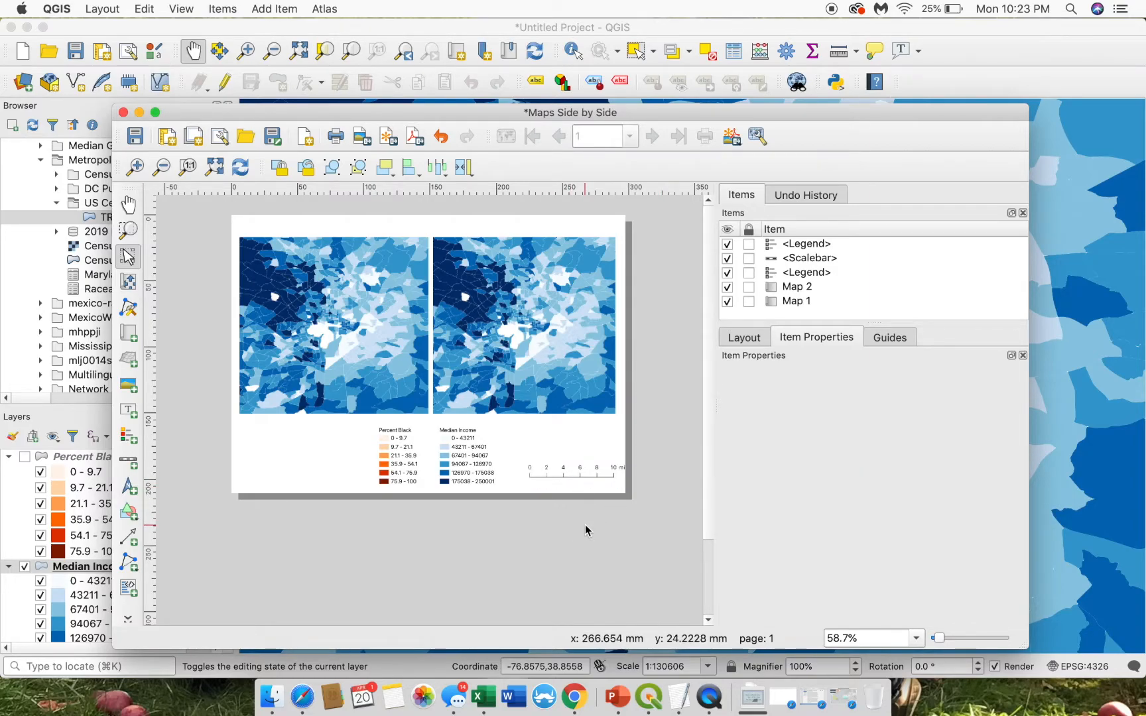
pyautogui.click(597, 474)
pyautogui.click(666, 453)
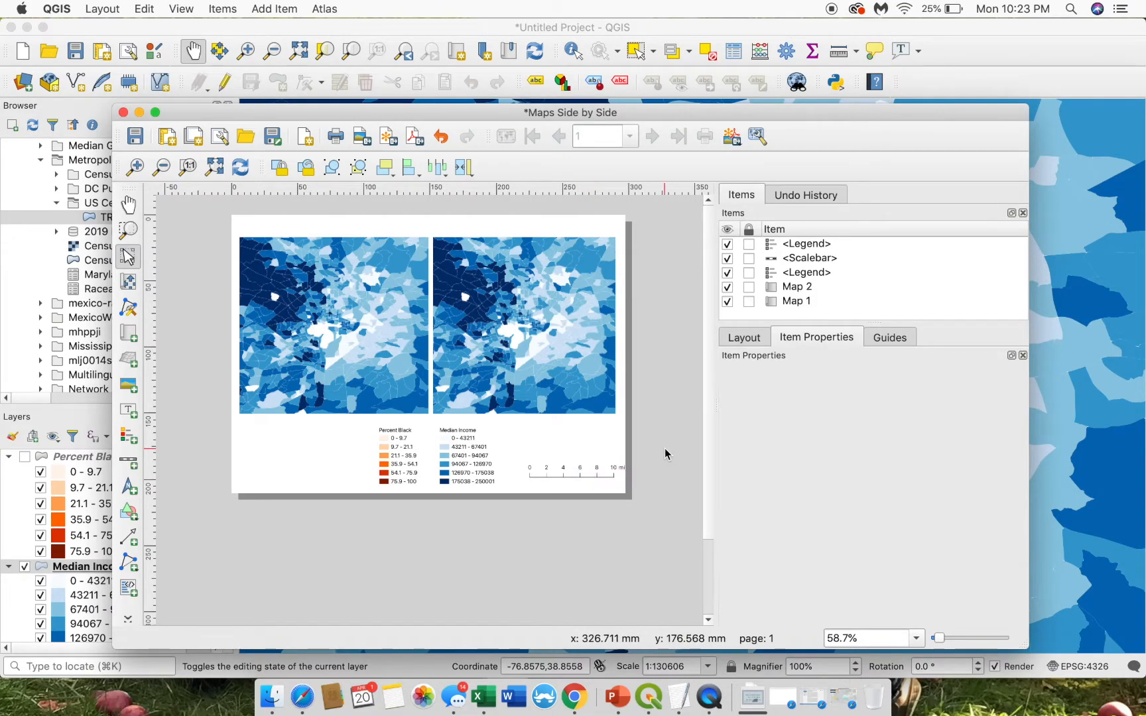
pyautogui.moveTo(595, 472); pyautogui.dragTo(592, 474)
pyautogui.click(671, 471)
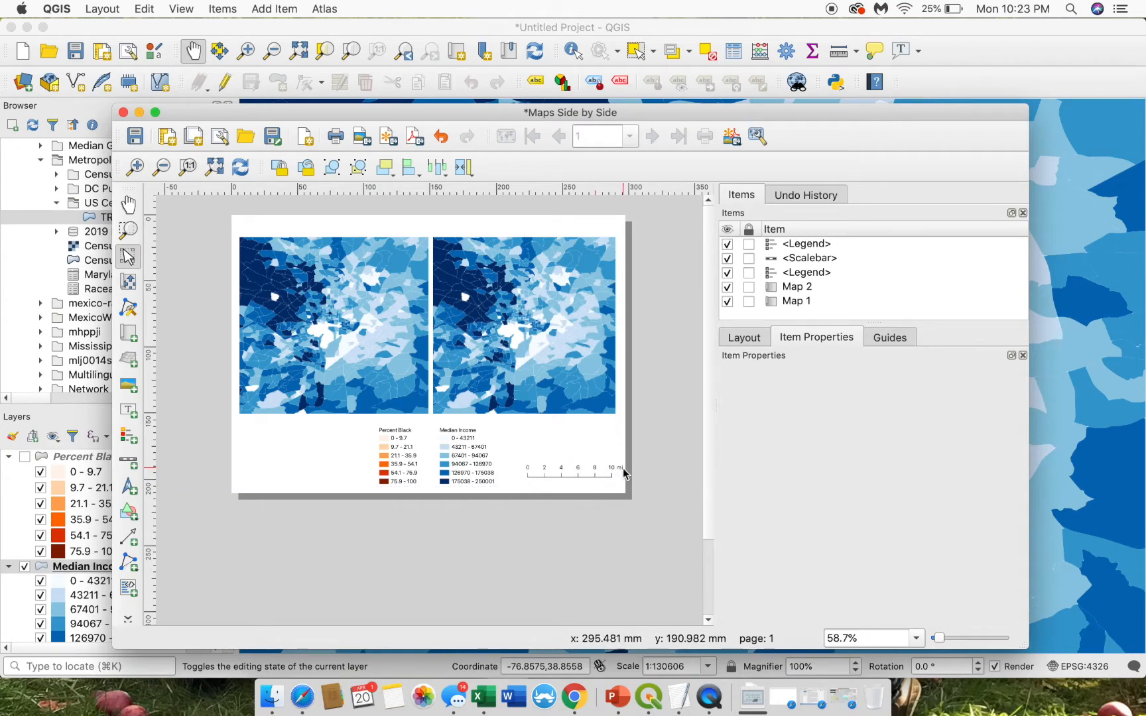
# - Add a north arrow at the page's lower right and browse the built-in SVG symbols
pyautogui.click(130, 488)
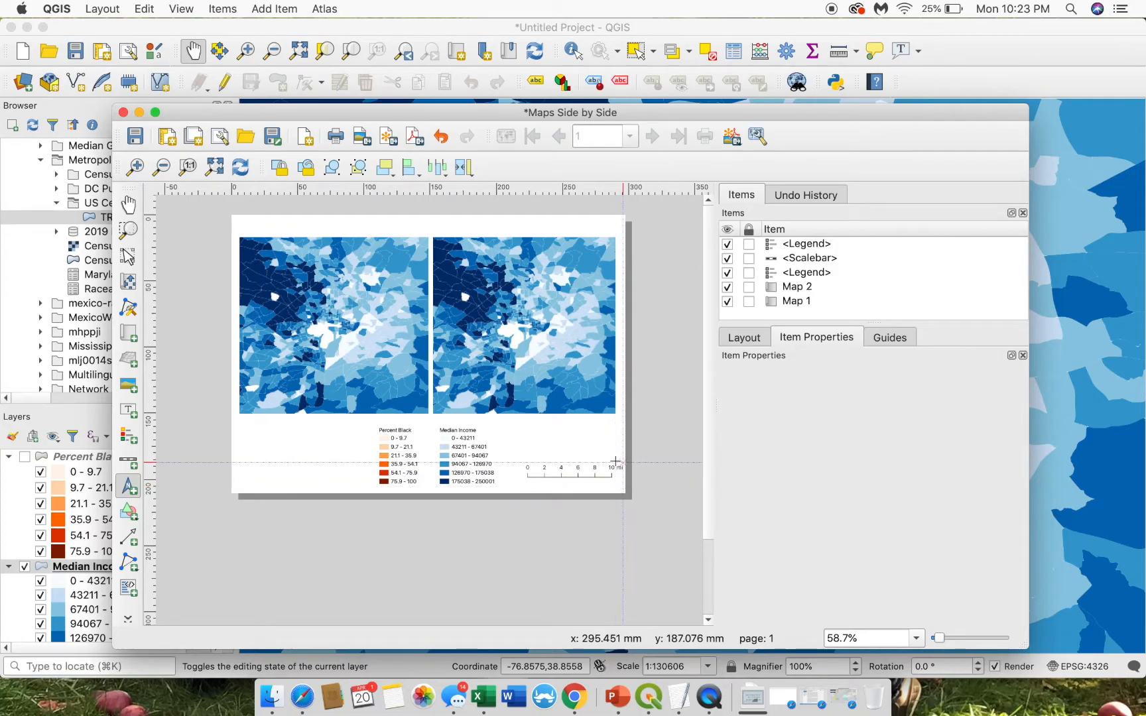
pyautogui.moveTo(616, 456); pyautogui.dragTo(615, 438)
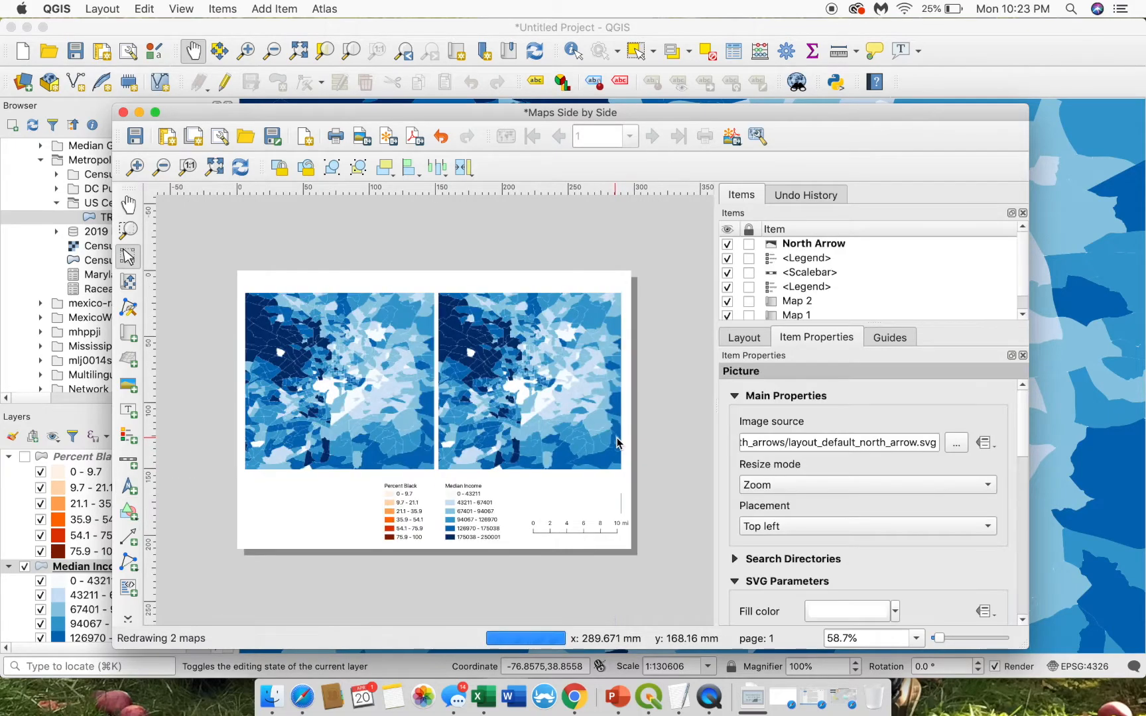
pyautogui.click(619, 512)
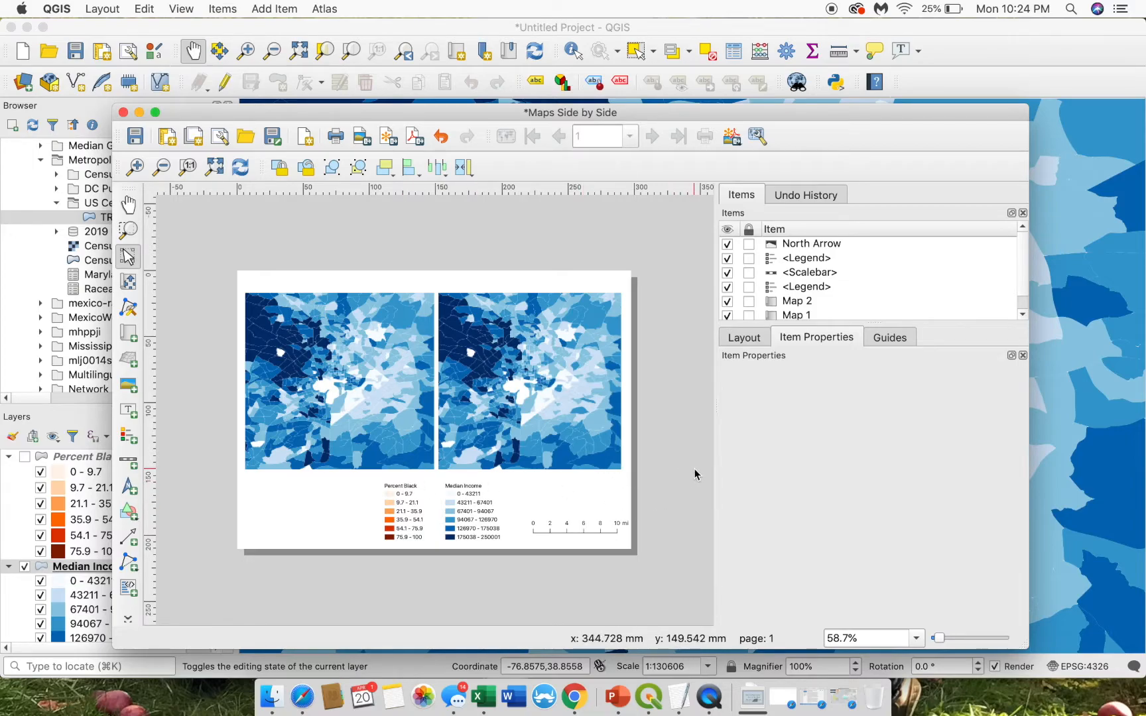
pyautogui.click(795, 244)
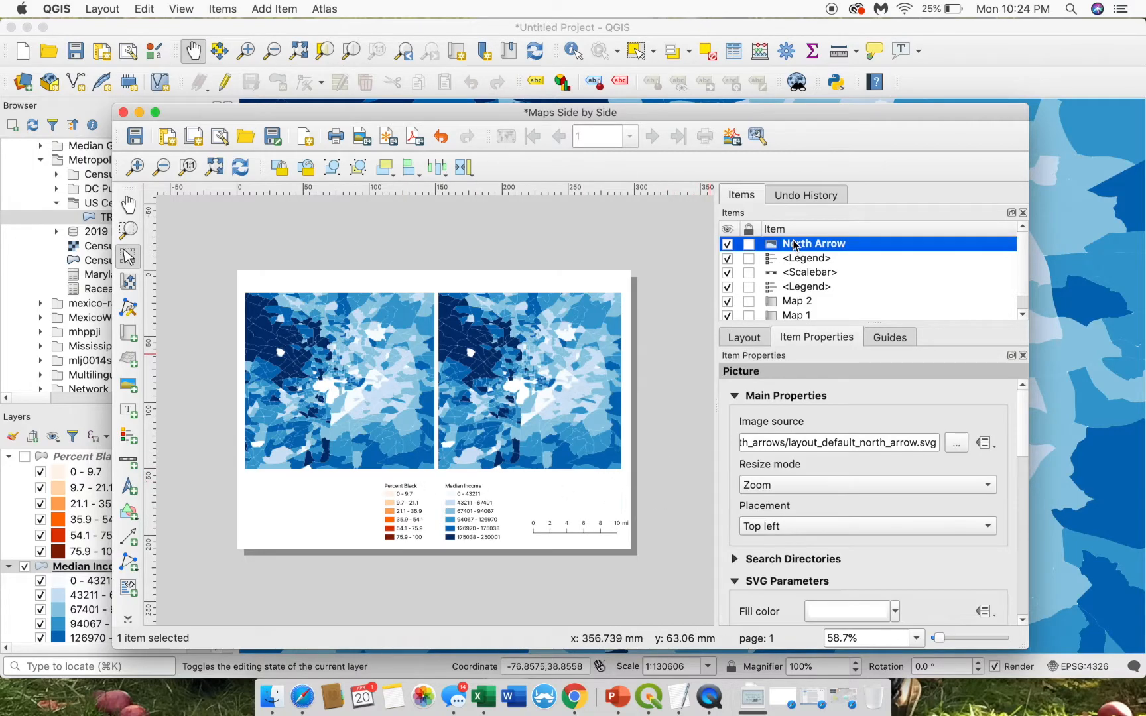
pyautogui.moveTo(1022, 440); pyautogui.dragTo(1026, 489)
pyautogui.click(734, 395)
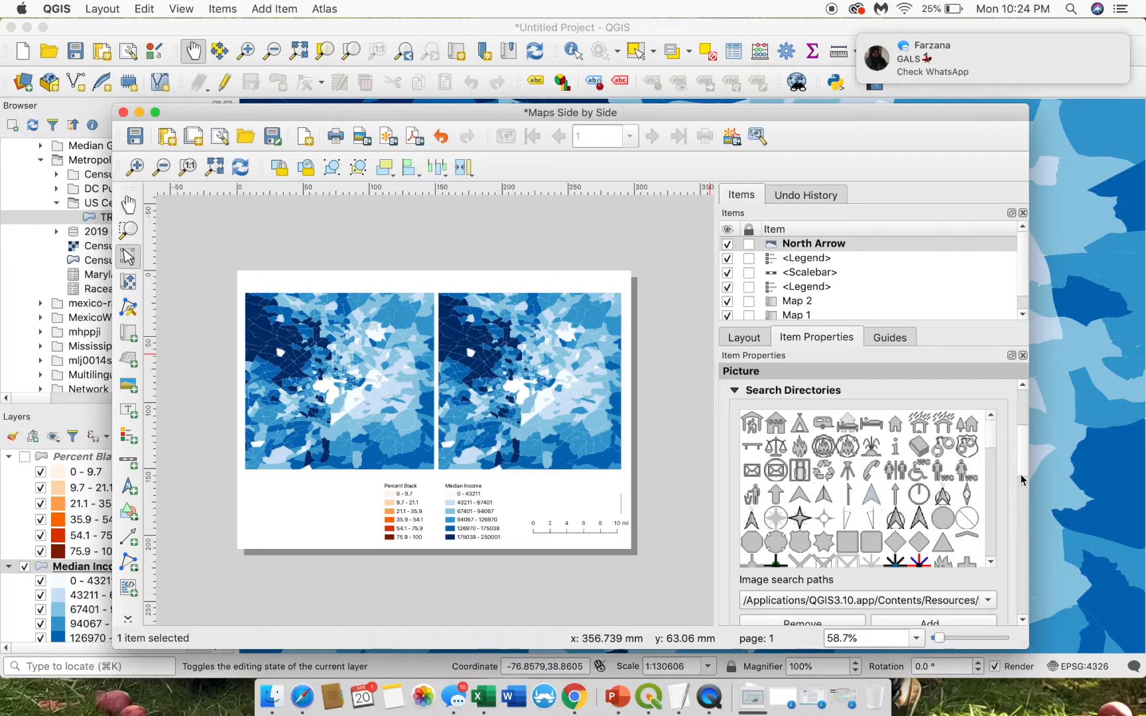
pyautogui.moveTo(1019, 464); pyautogui.dragTo(1022, 512)
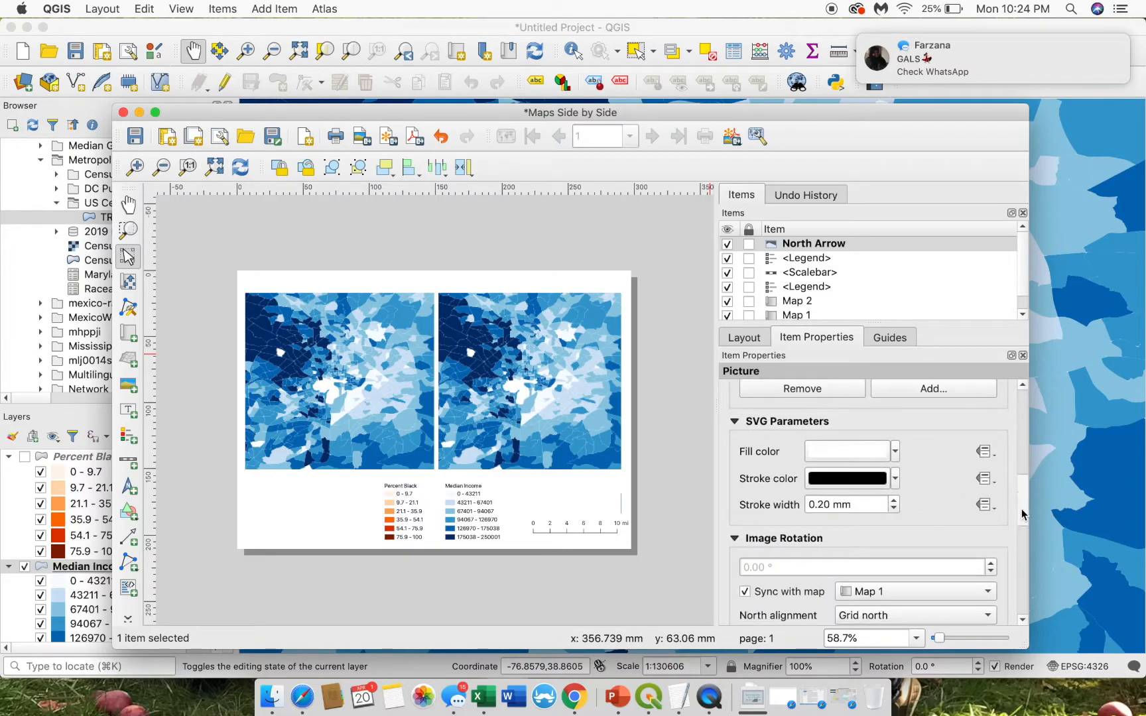
# - Set the north arrow's SVG fill colour to black and save it as a custom colour
pyautogui.click(841, 460)
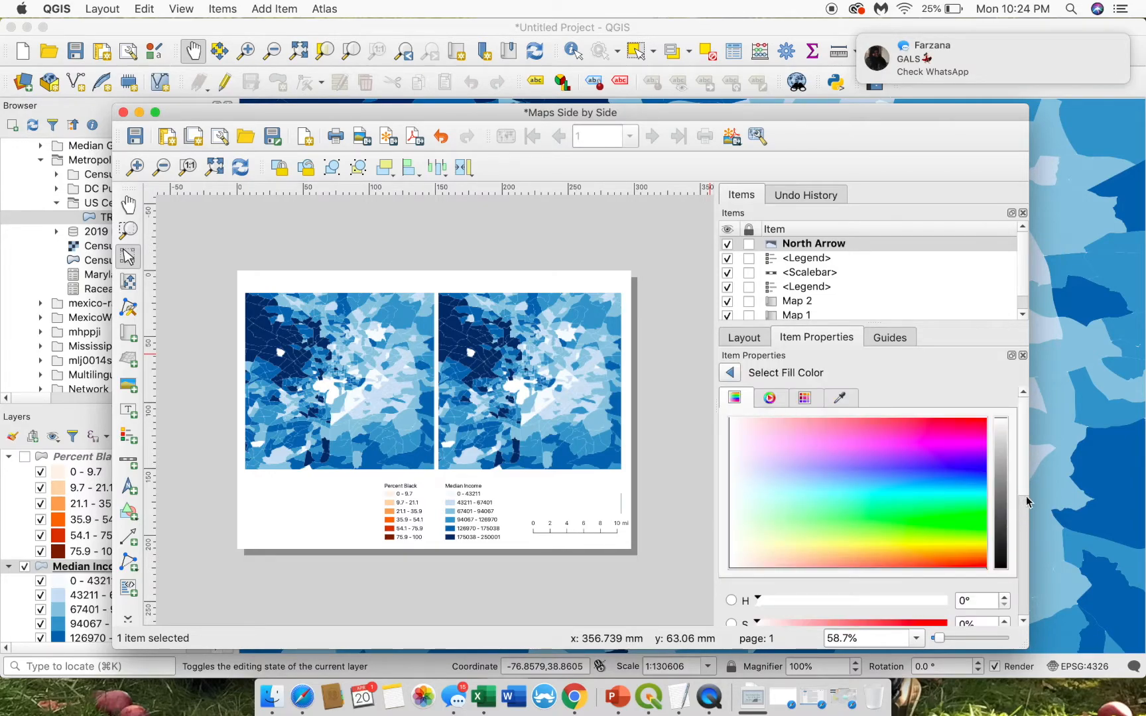
pyautogui.click(1001, 565)
pyautogui.moveTo(1023, 481); pyautogui.dragTo(1019, 615)
pyautogui.click(1001, 528)
pyautogui.click(729, 373)
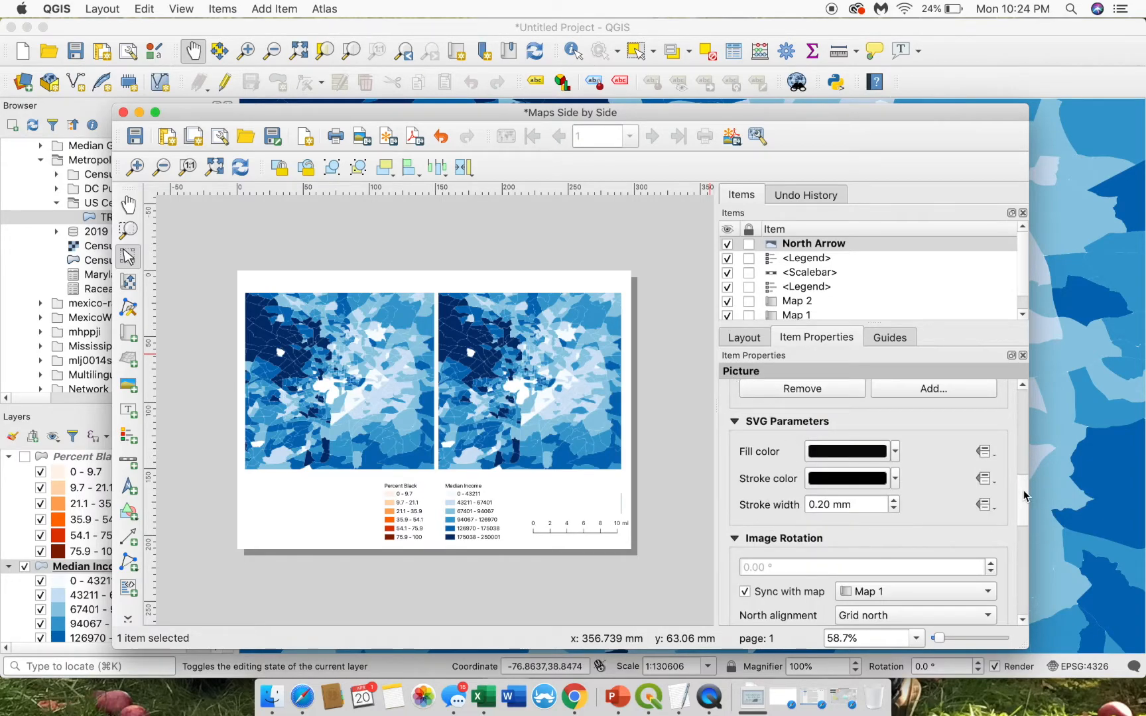
pyautogui.moveTo(1021, 496); pyautogui.dragTo(1017, 580)
pyautogui.click(622, 584)
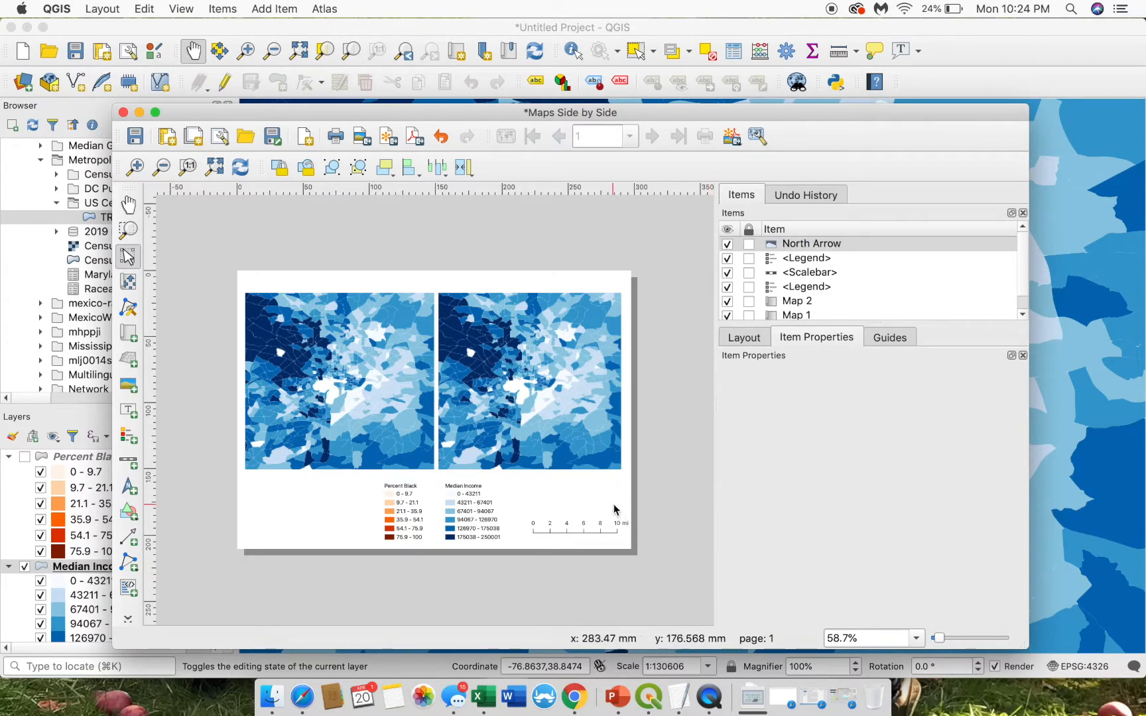
# - Reselect the North Arrow item, keeping its name unchanged, then deselect it
pyautogui.click(777, 249)
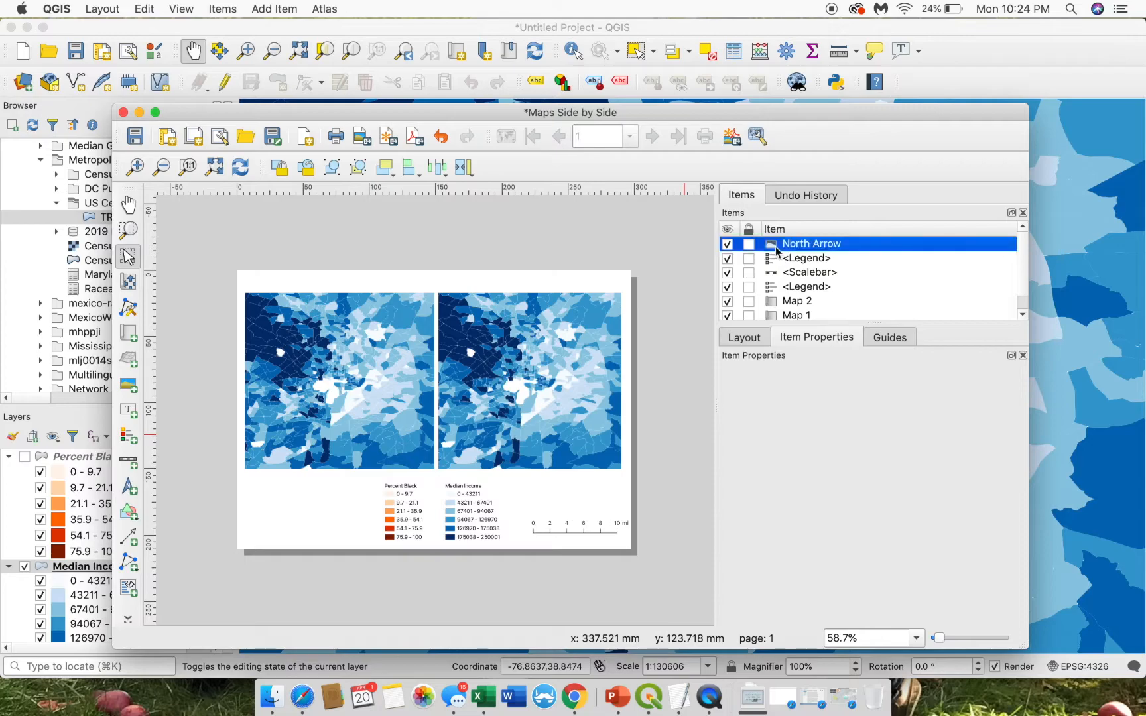
pyautogui.doubleClick(798, 247)
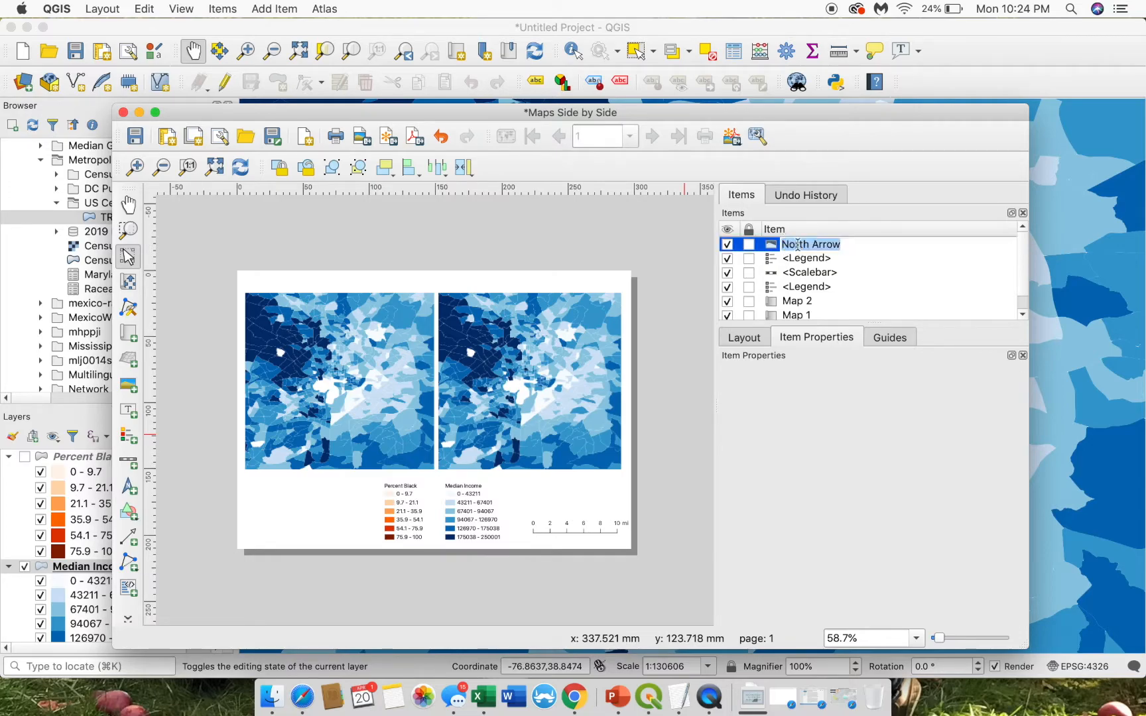
pyautogui.press('Right')
pyautogui.press('Return')
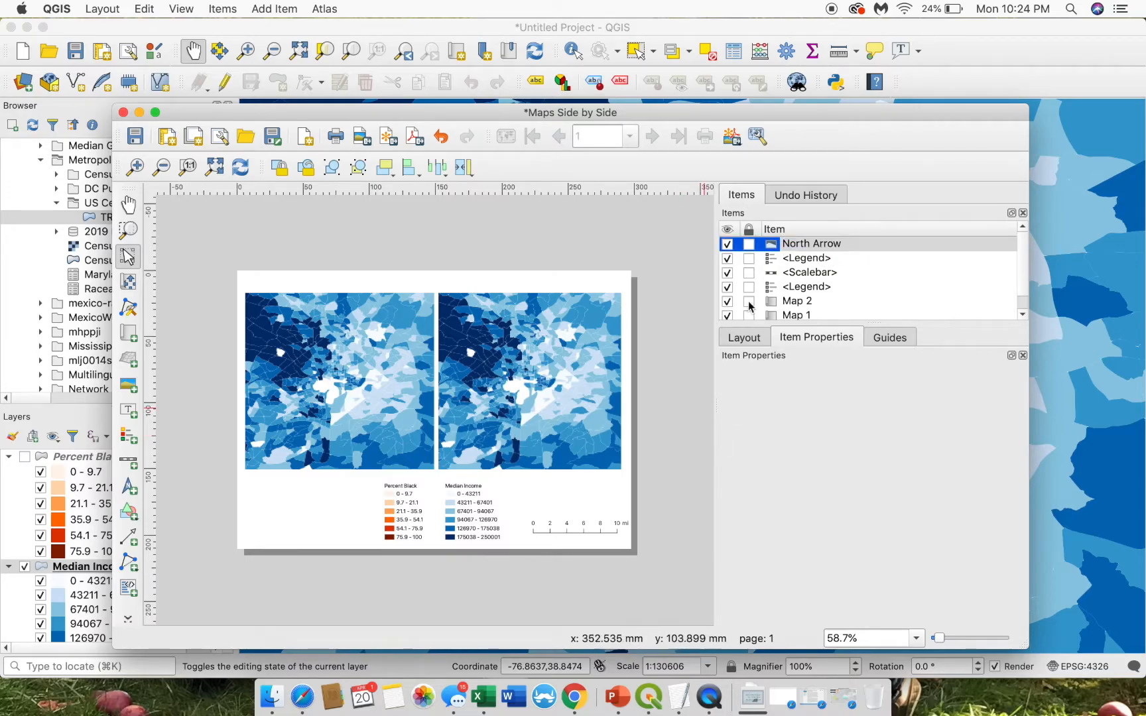
pyautogui.click(795, 260)
pyautogui.click(795, 247)
pyautogui.click(608, 502)
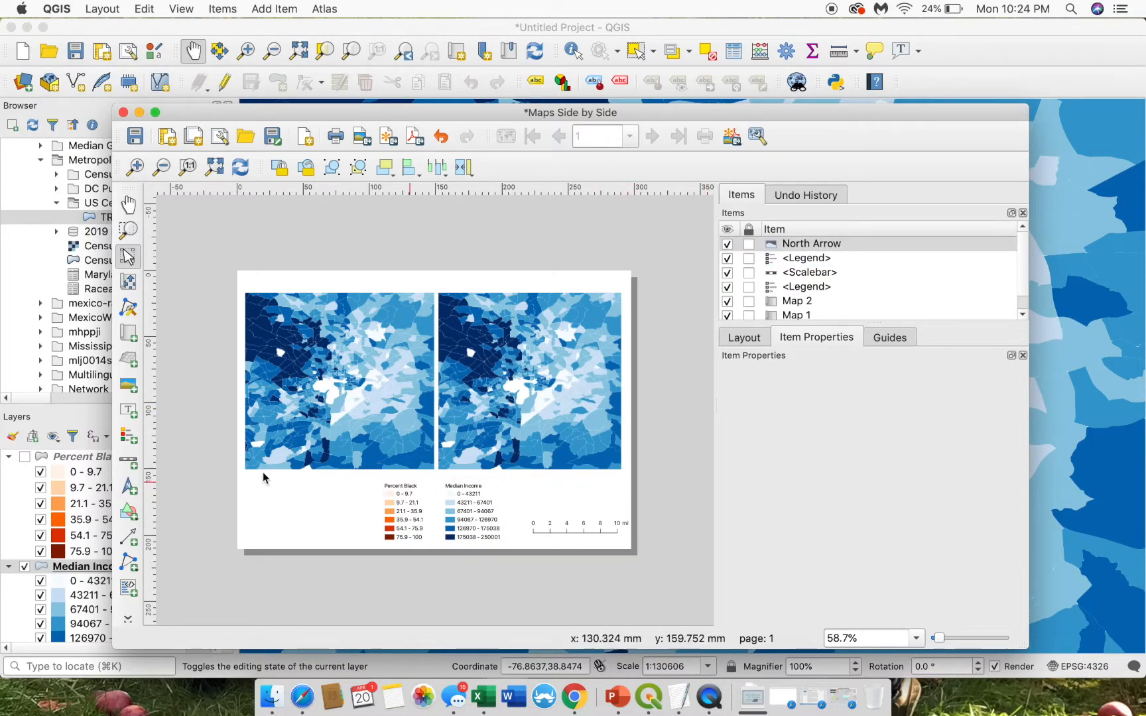
# - Add a north arrow at the page's bottom-right using the Arrow_05 symbol filled black
pyautogui.click(131, 490)
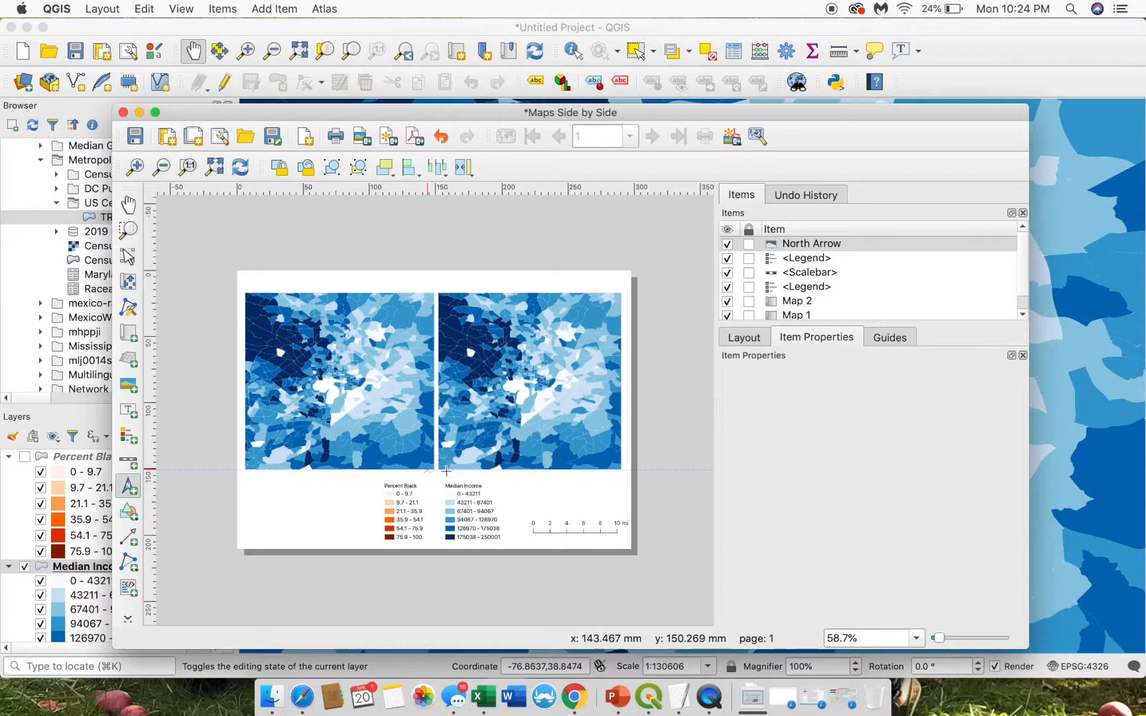
pyautogui.click(132, 488)
pyautogui.moveTo(585, 488); pyautogui.dragTo(613, 509)
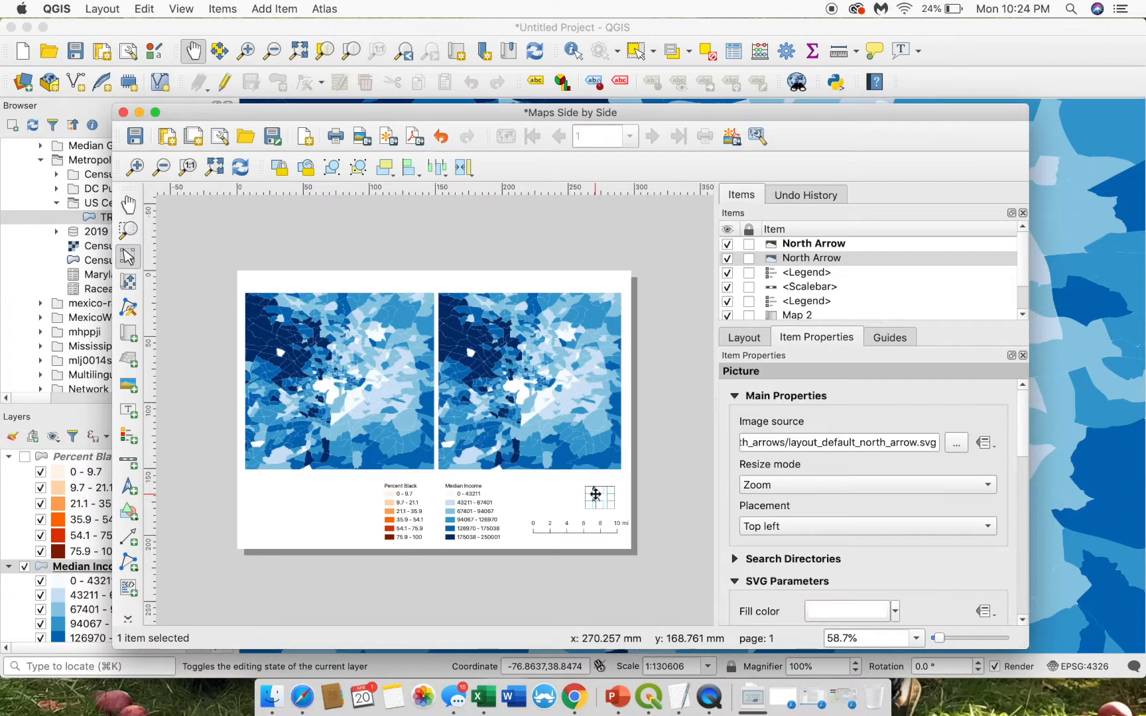
pyautogui.moveTo(1026, 413); pyautogui.dragTo(1024, 443)
pyautogui.scroll(3, 1024, 443)
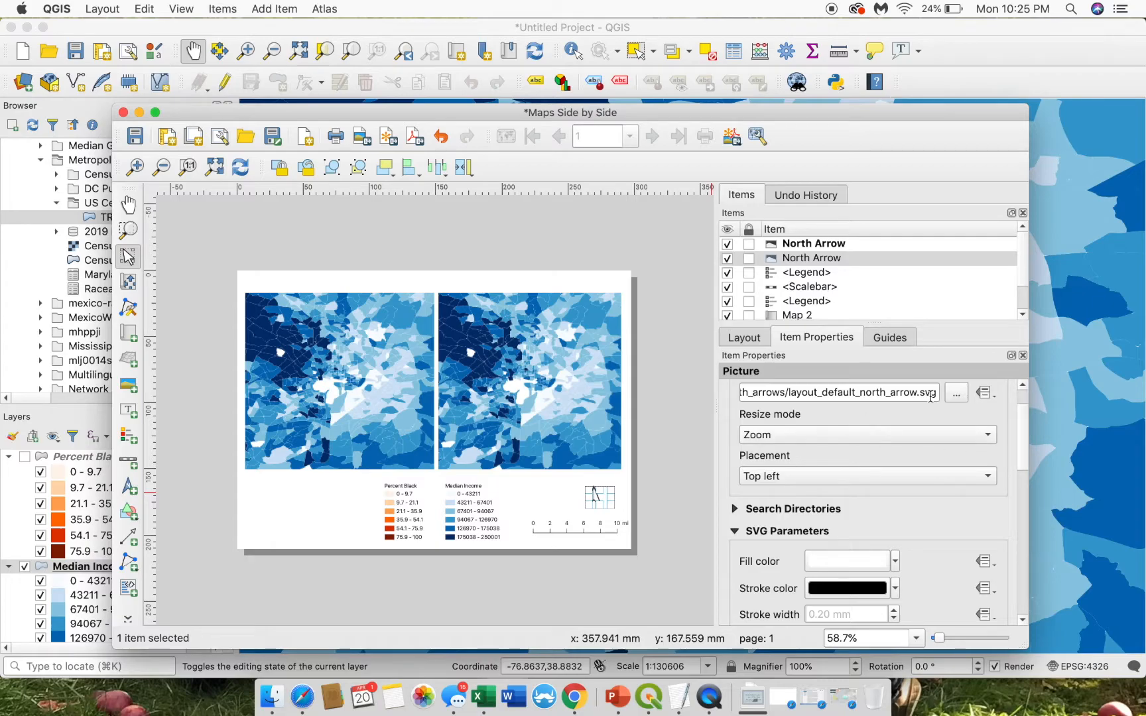
pyautogui.scroll(2, 1016, 411)
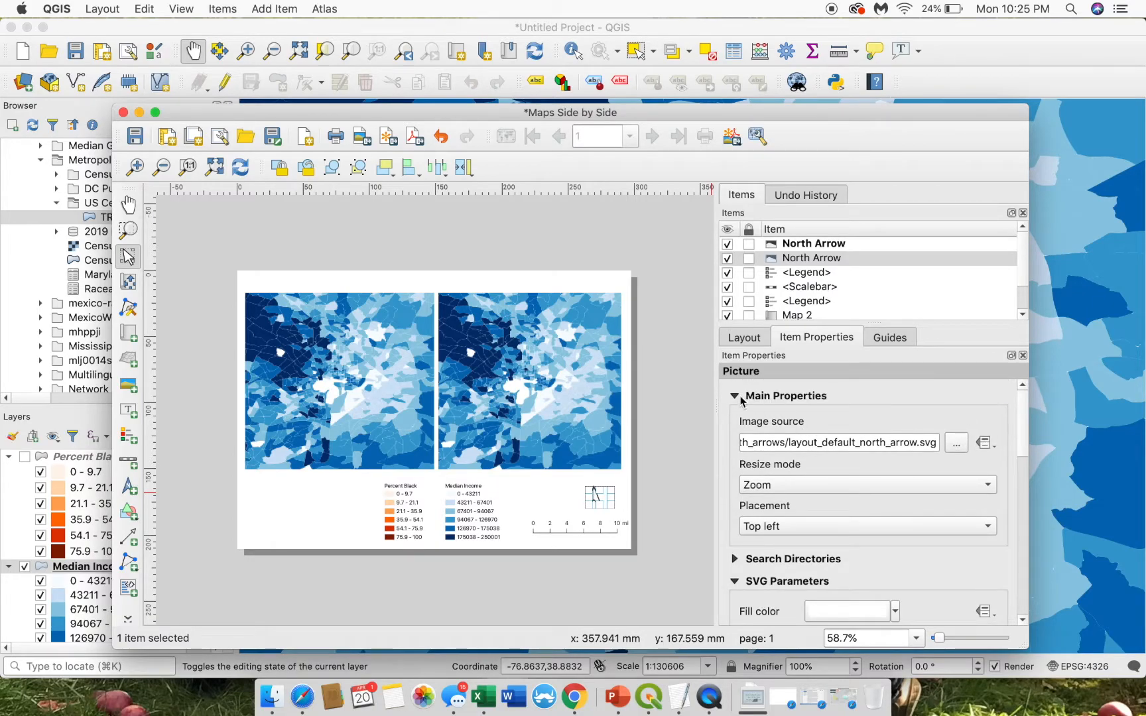
pyautogui.click(735, 396)
pyautogui.click(737, 419)
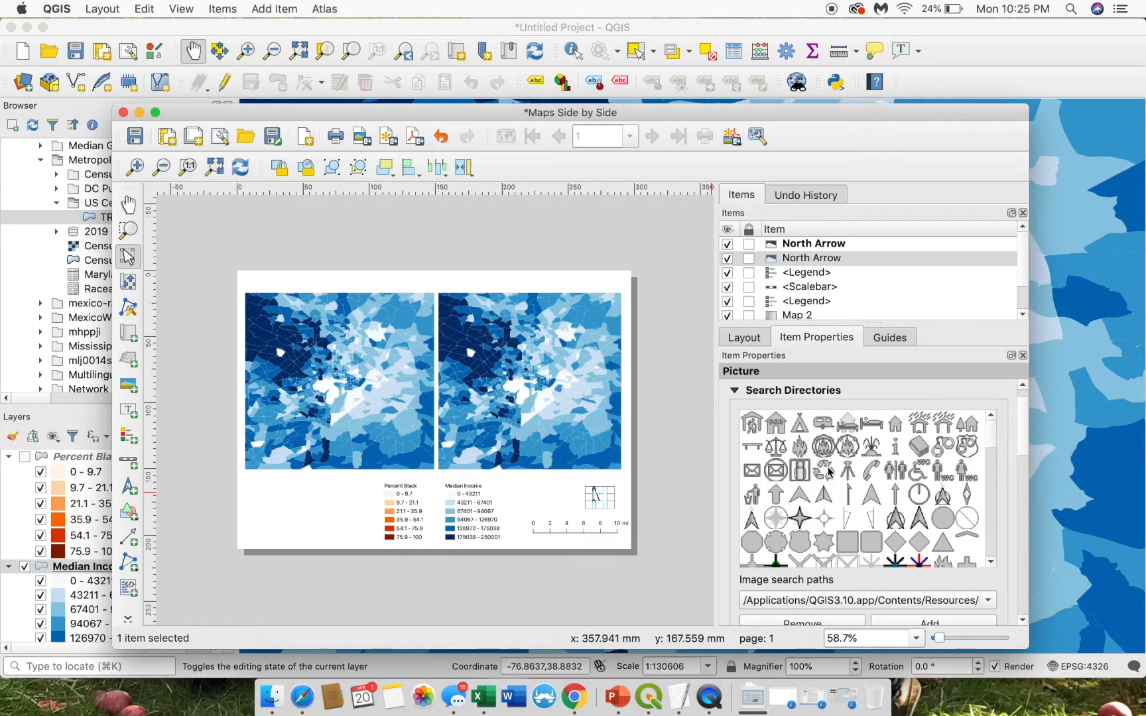
pyautogui.click(871, 498)
pyautogui.moveTo(1023, 430); pyautogui.dragTo(1024, 476)
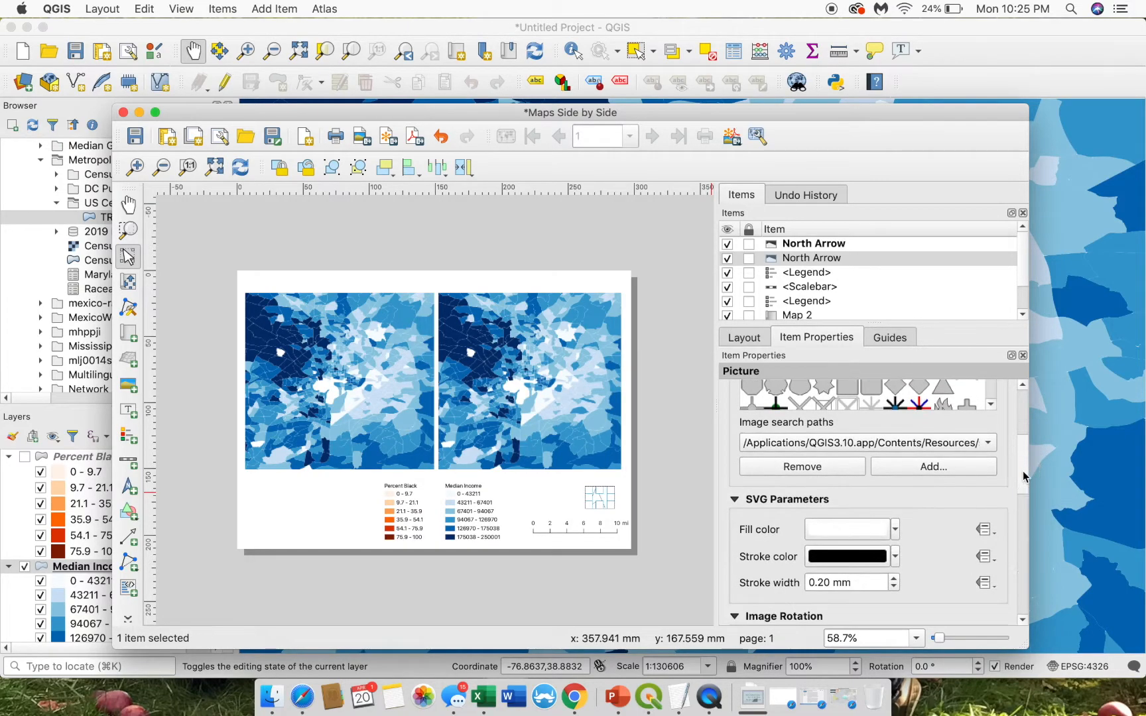
pyautogui.click(896, 529)
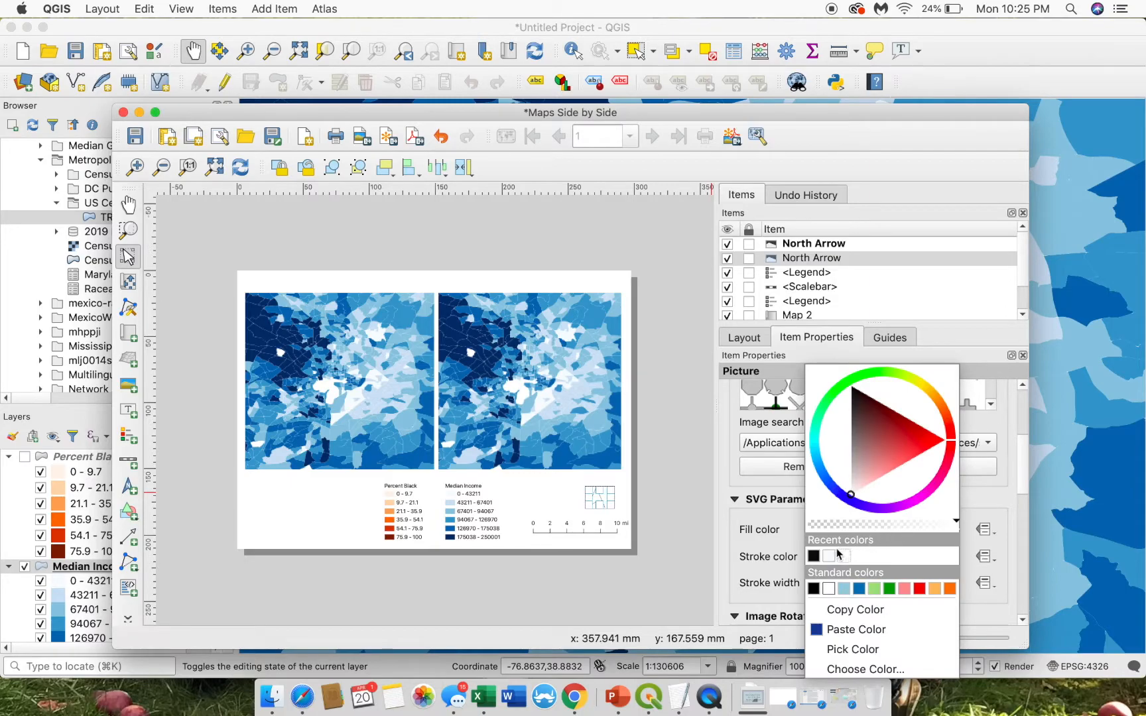
pyautogui.click(814, 556)
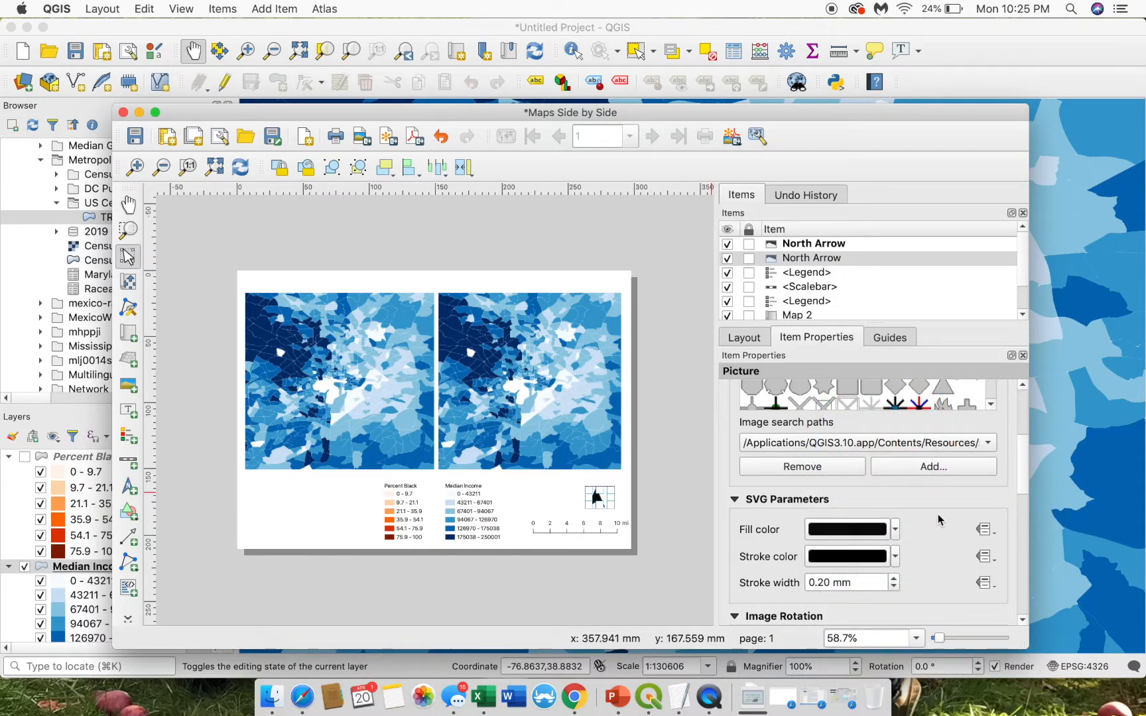
# - Shrink the north arrow and shift the 0–10 mi scale bar slightly left beside it
pyautogui.click(677, 555)
pyautogui.click(586, 492)
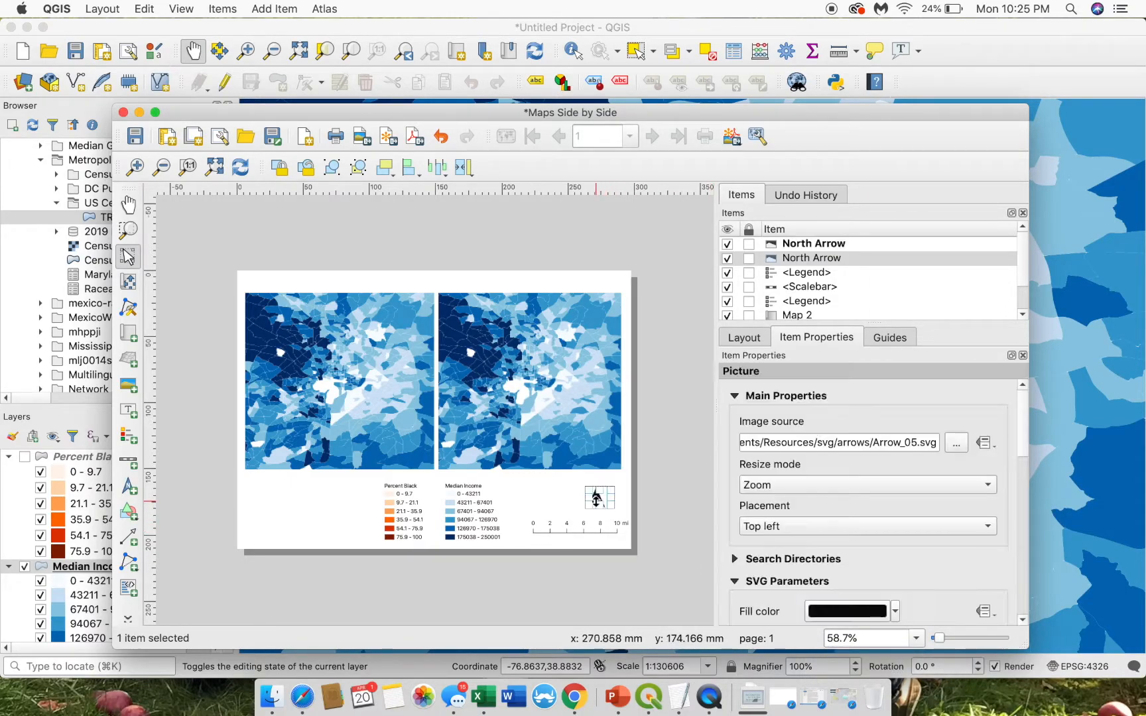
pyautogui.moveTo(587, 491); pyautogui.dragTo(550, 530)
pyautogui.click(670, 489)
pyautogui.click(568, 531)
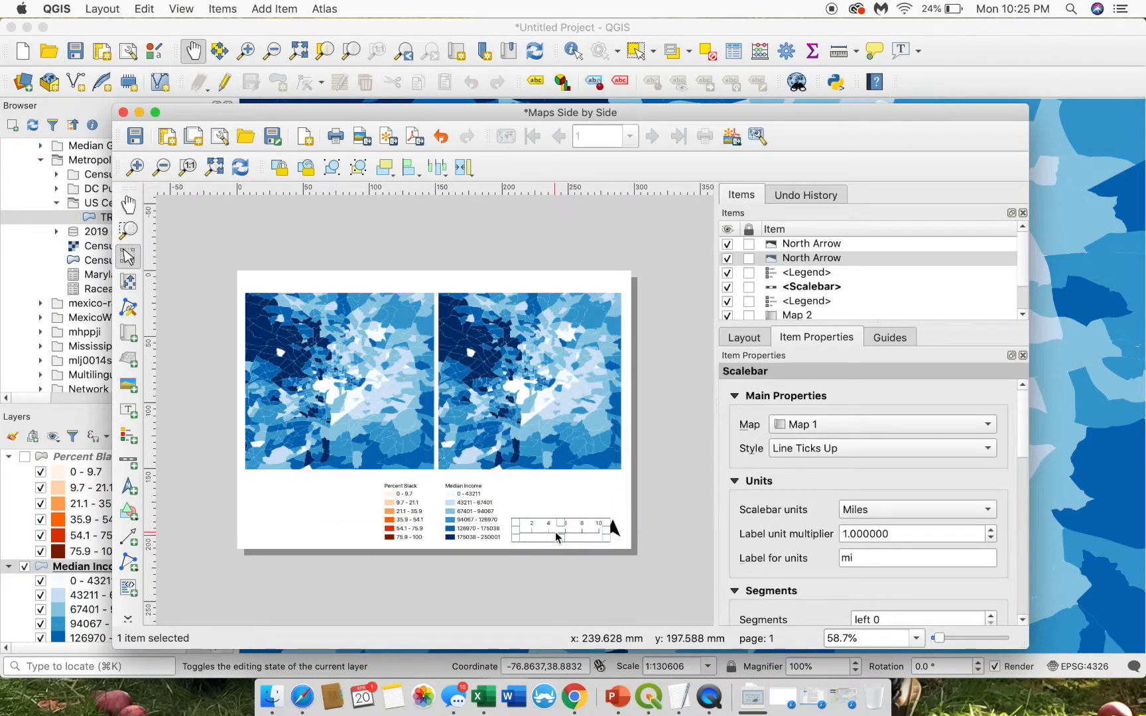
pyautogui.click(661, 475)
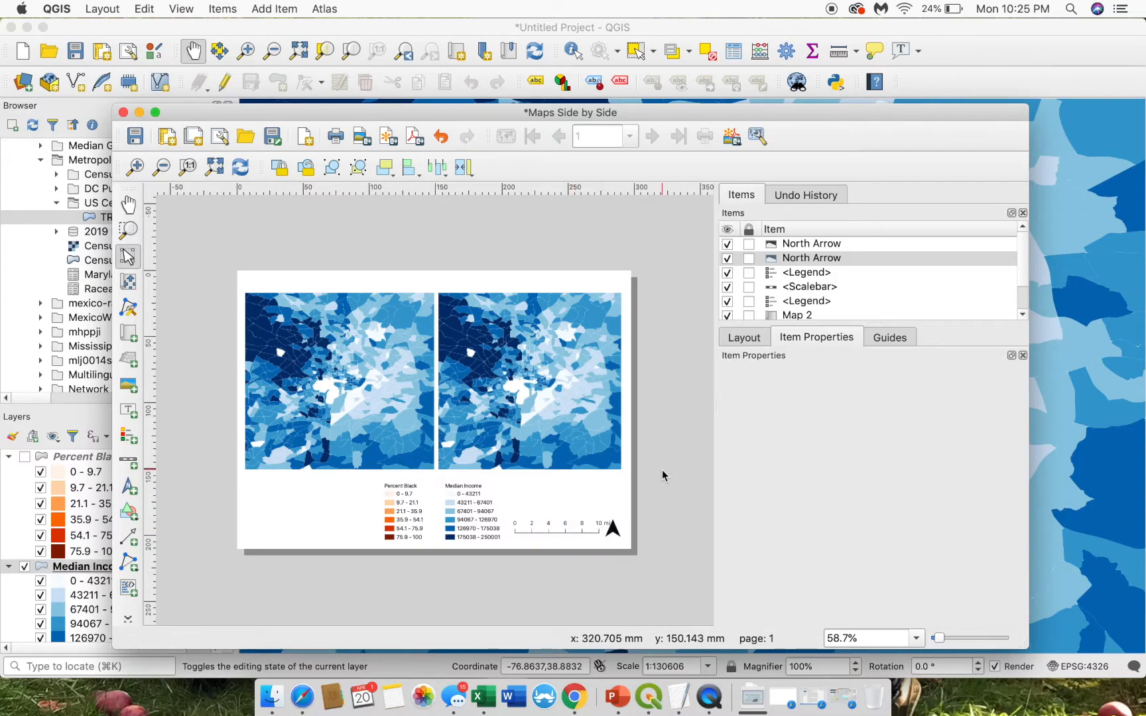
pyautogui.click(571, 534)
pyautogui.moveTo(574, 529); pyautogui.dragTo(570, 529)
pyautogui.click(674, 482)
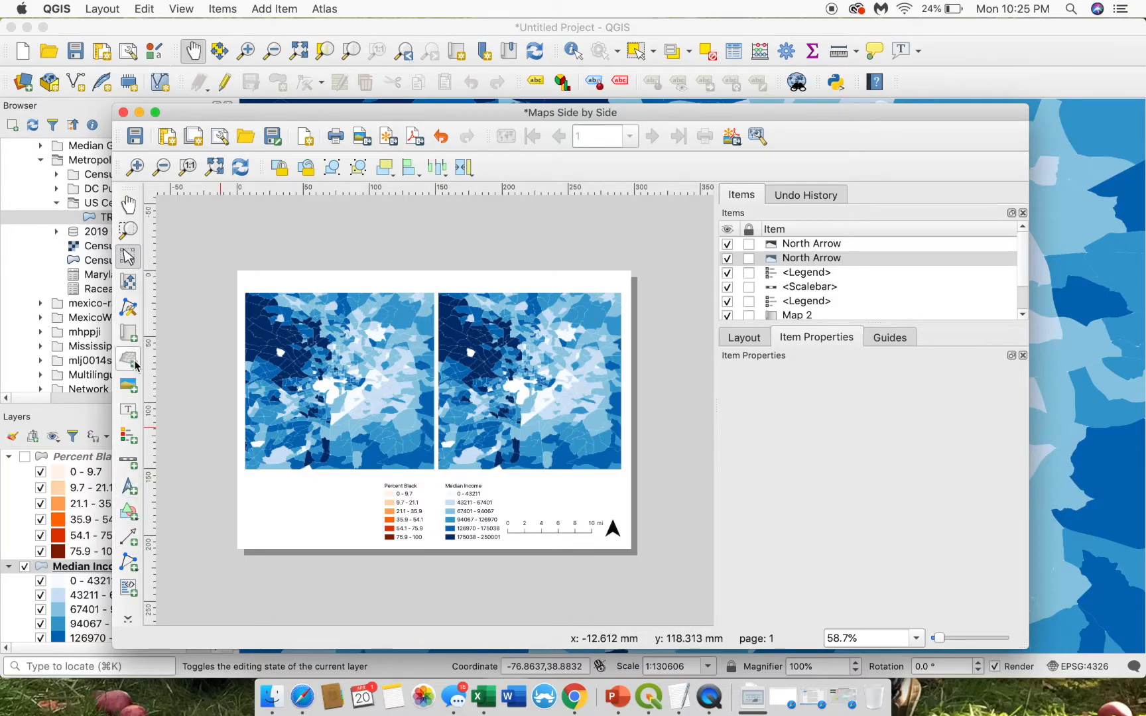
# - Draw a title label below the left map reading 'Race and Class in the DC Area'
pyautogui.click(127, 409)
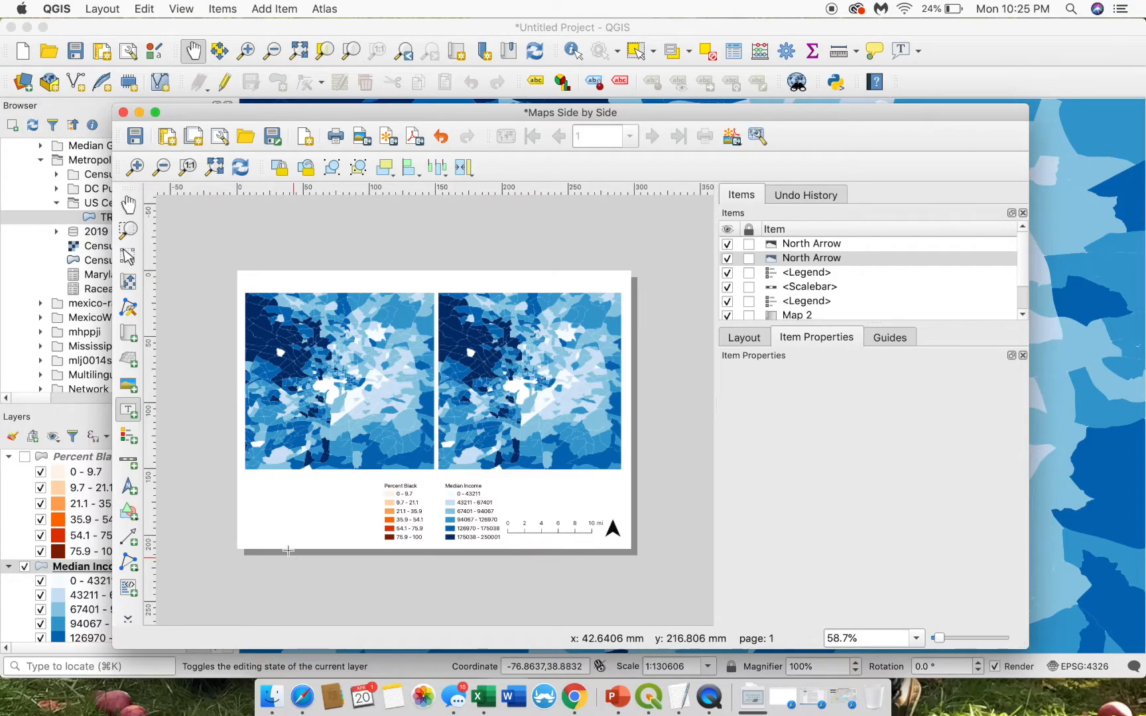
pyautogui.moveTo(247, 484); pyautogui.dragTo(366, 535)
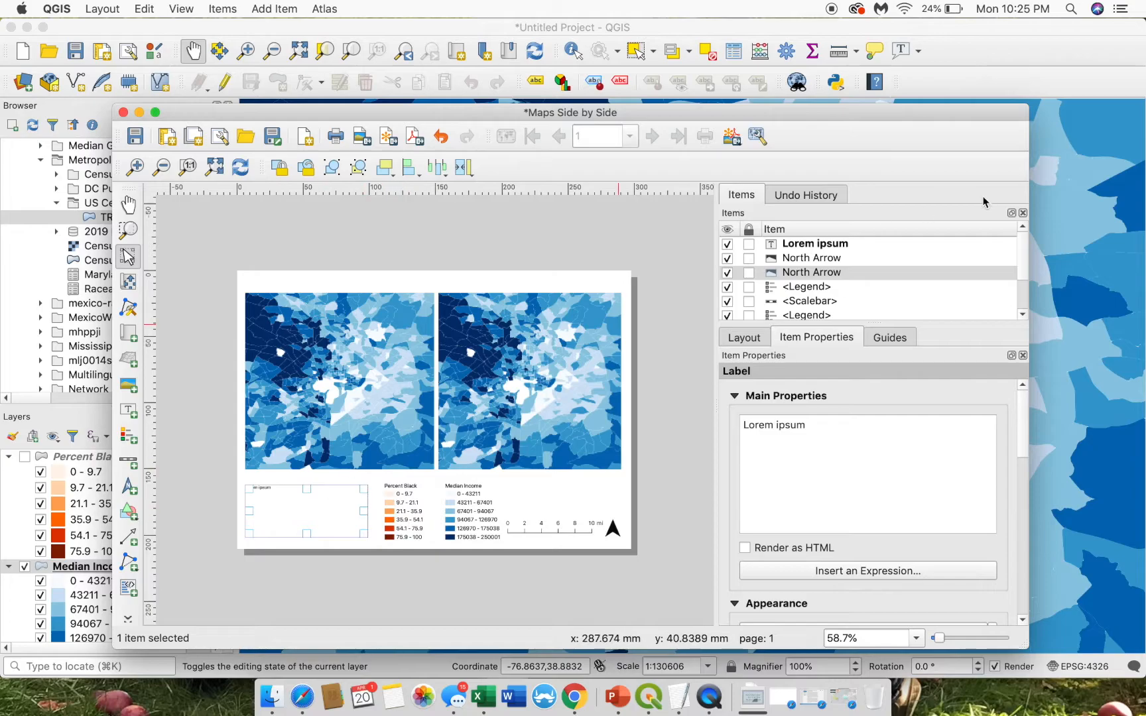
pyautogui.moveTo(841, 435); pyautogui.dragTo(740, 430)
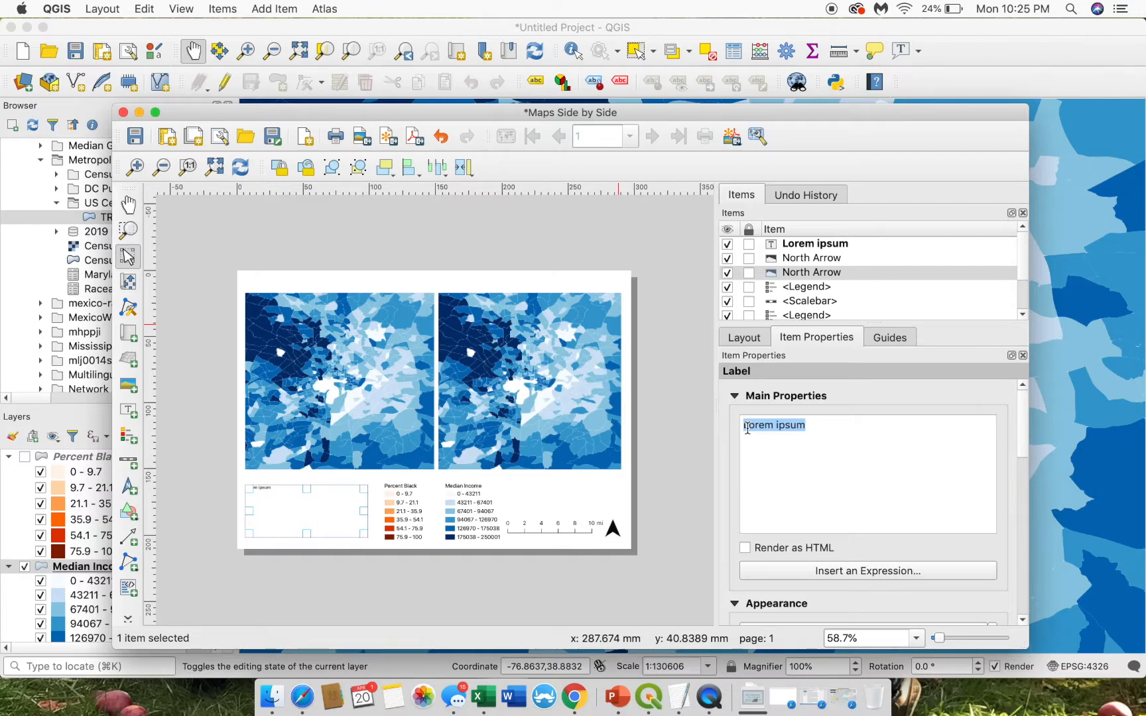
pyautogui.write('Race and Class in')
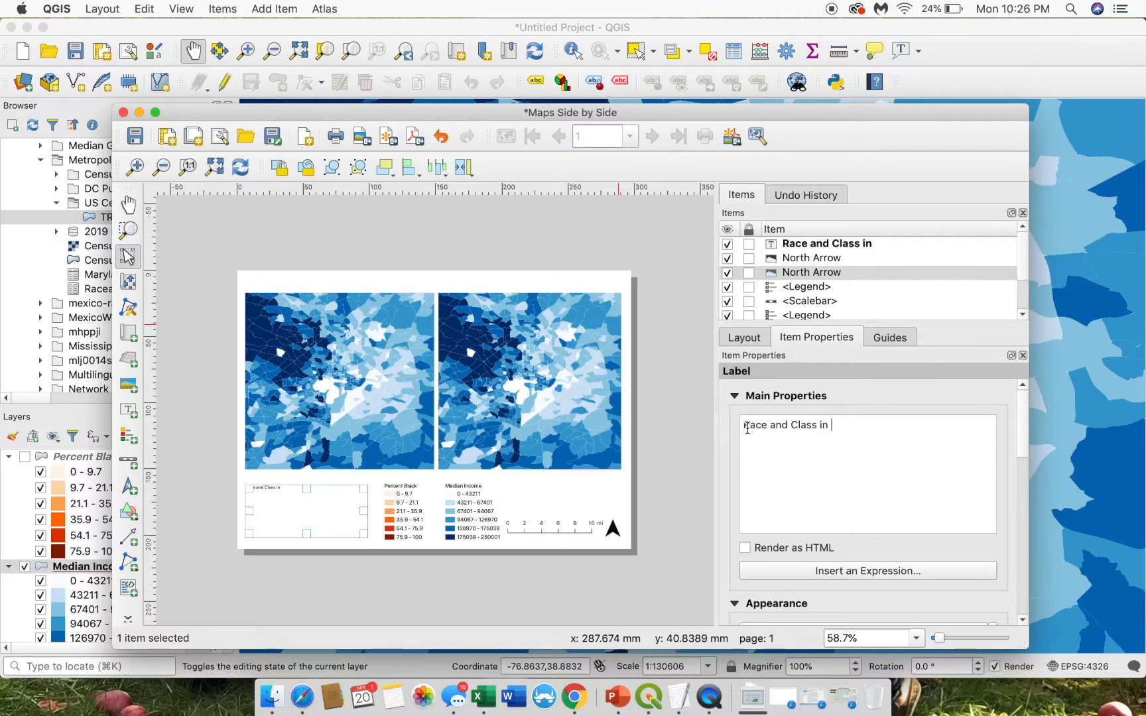
pyautogui.write('the DC Area')
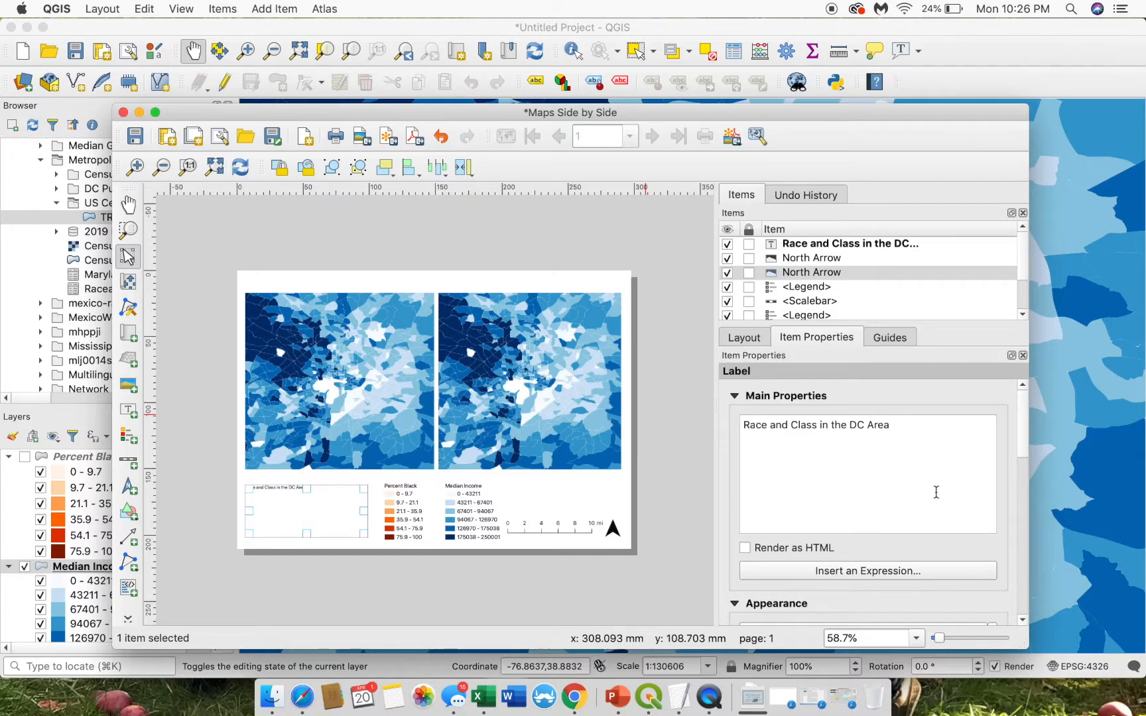
pyautogui.moveTo(1021, 432); pyautogui.dragTo(1021, 481)
pyautogui.moveTo(1021, 483); pyautogui.dragTo(1021, 491)
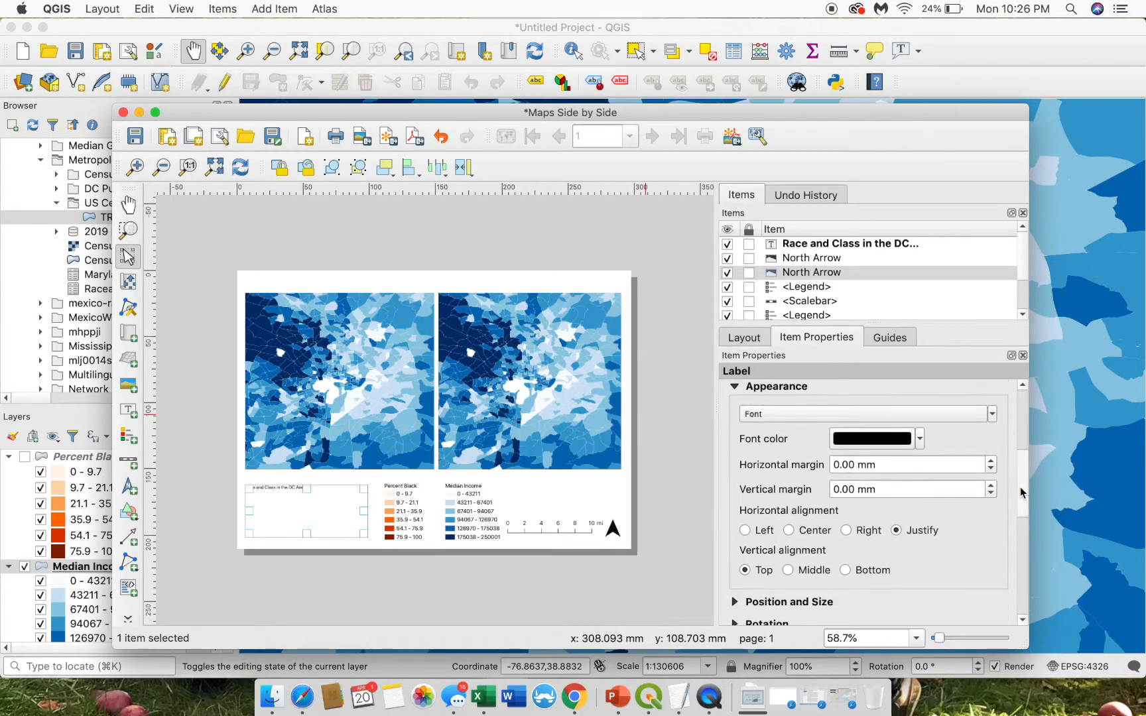
# - Set the title font size to 24 pt and left-align the text
pyautogui.click(781, 419)
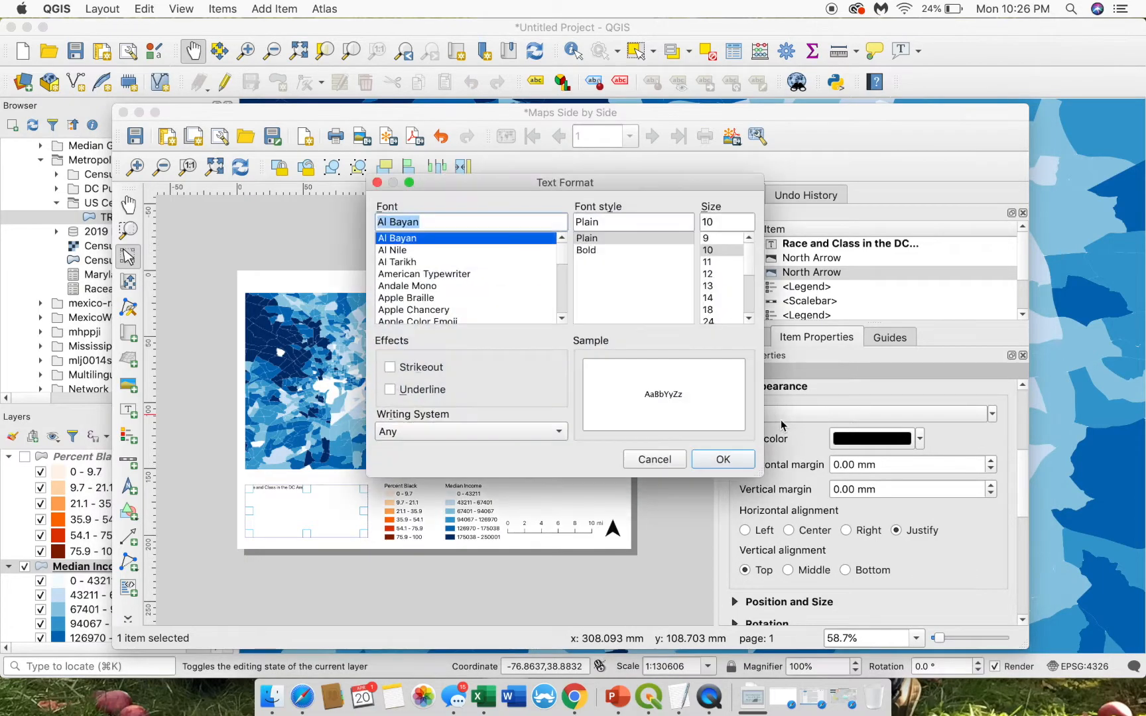
pyautogui.moveTo(755, 273); pyautogui.dragTo(754, 285)
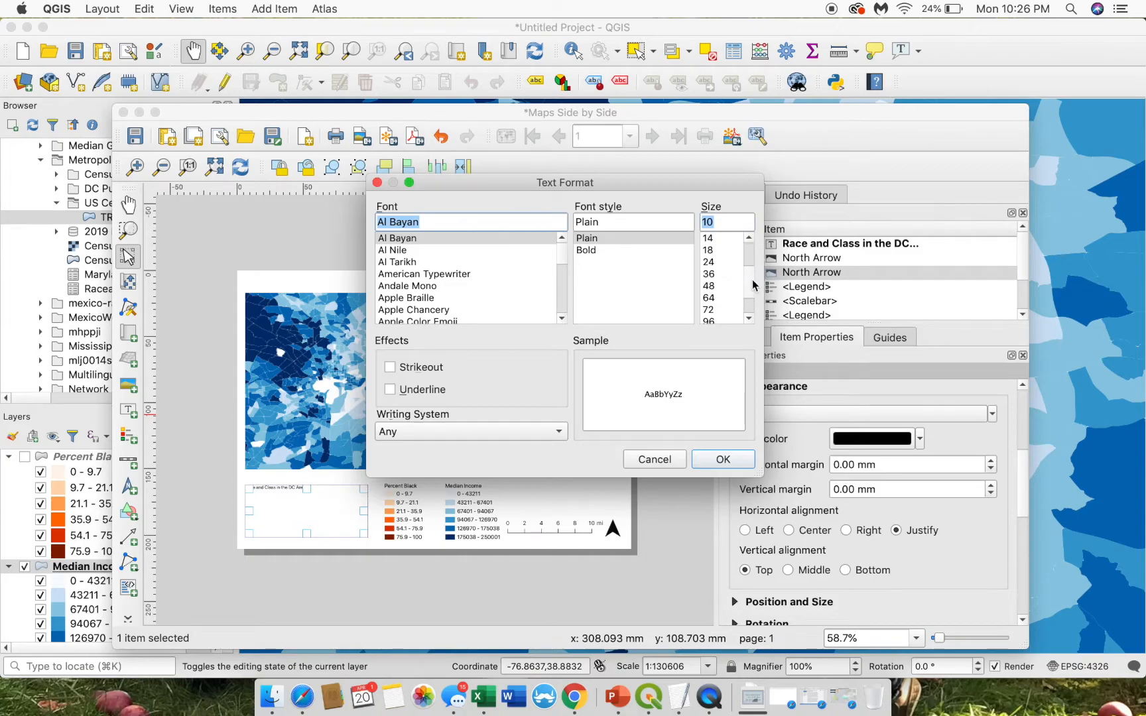
pyautogui.click(706, 263)
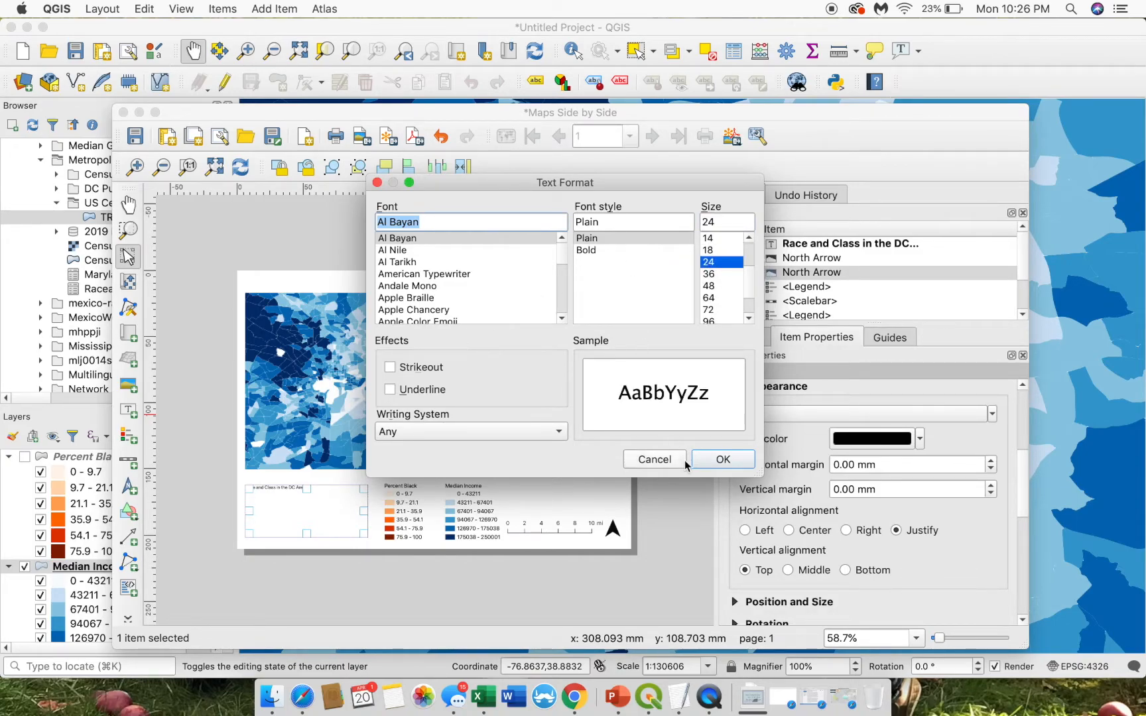
pyautogui.click(713, 465)
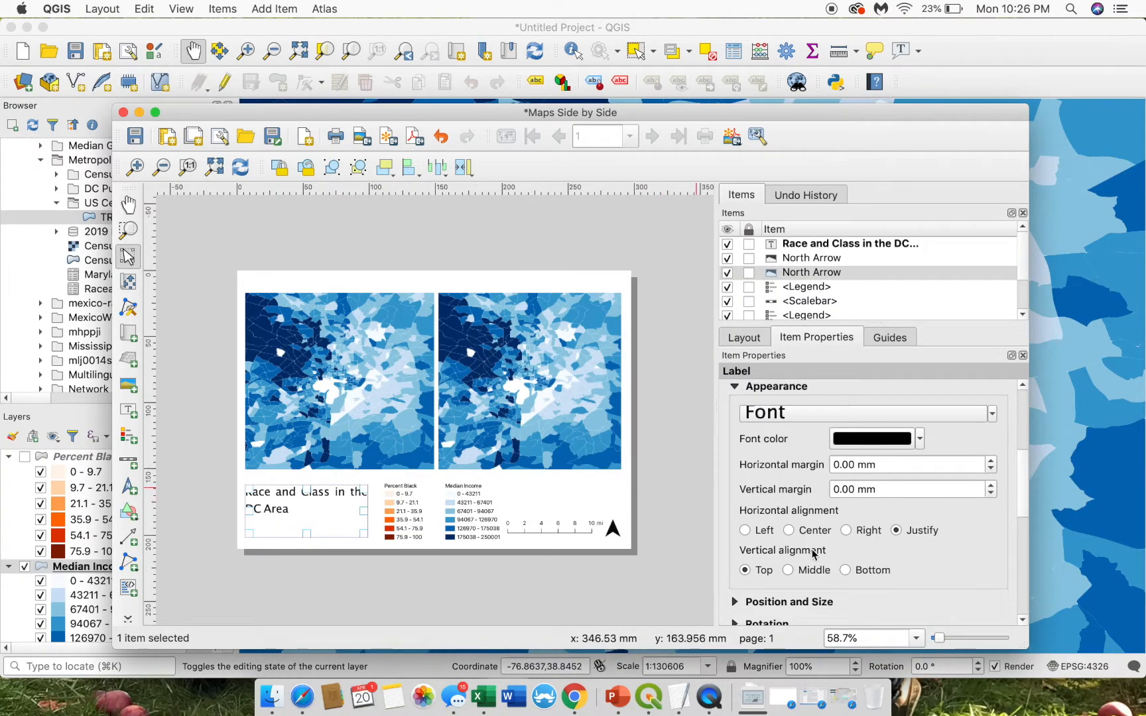
pyautogui.click(745, 530)
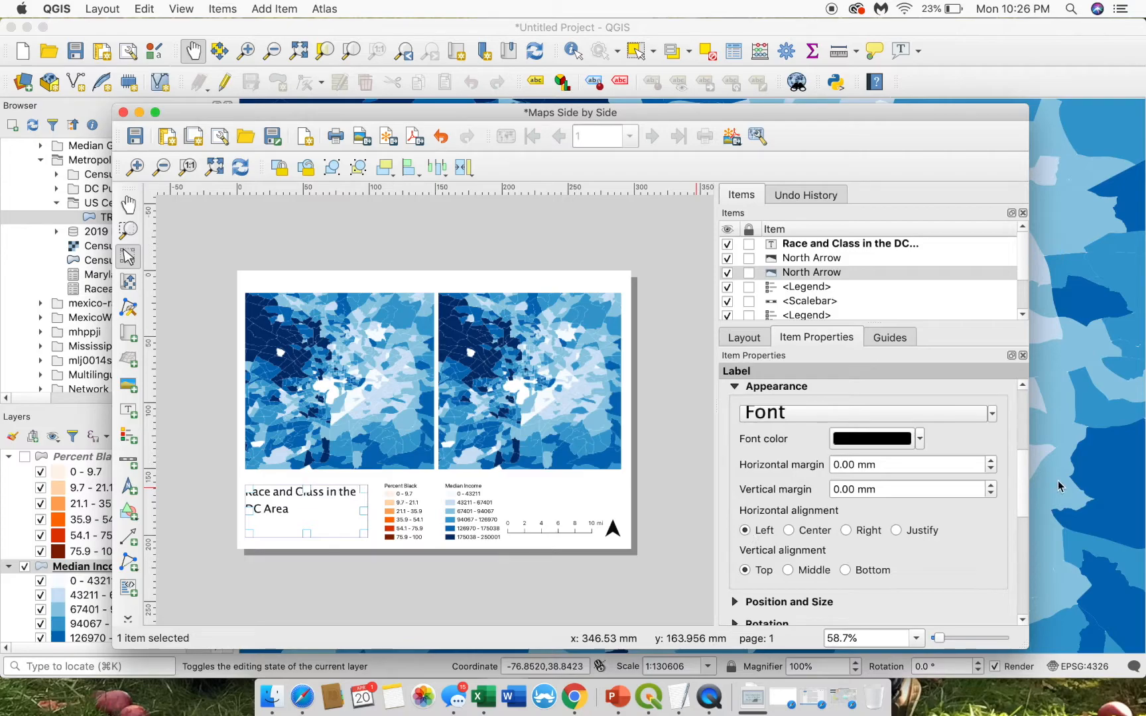
pyautogui.moveTo(1027, 475); pyautogui.dragTo(1025, 507)
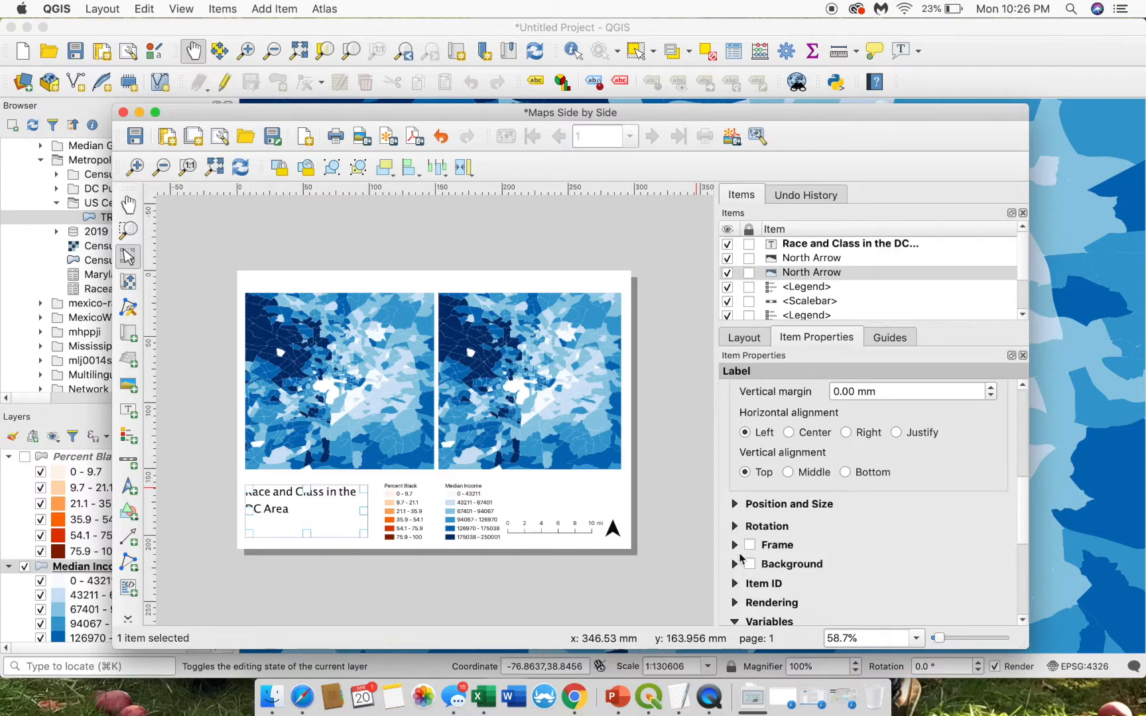
pyautogui.moveTo(1027, 510); pyautogui.dragTo(1024, 414)
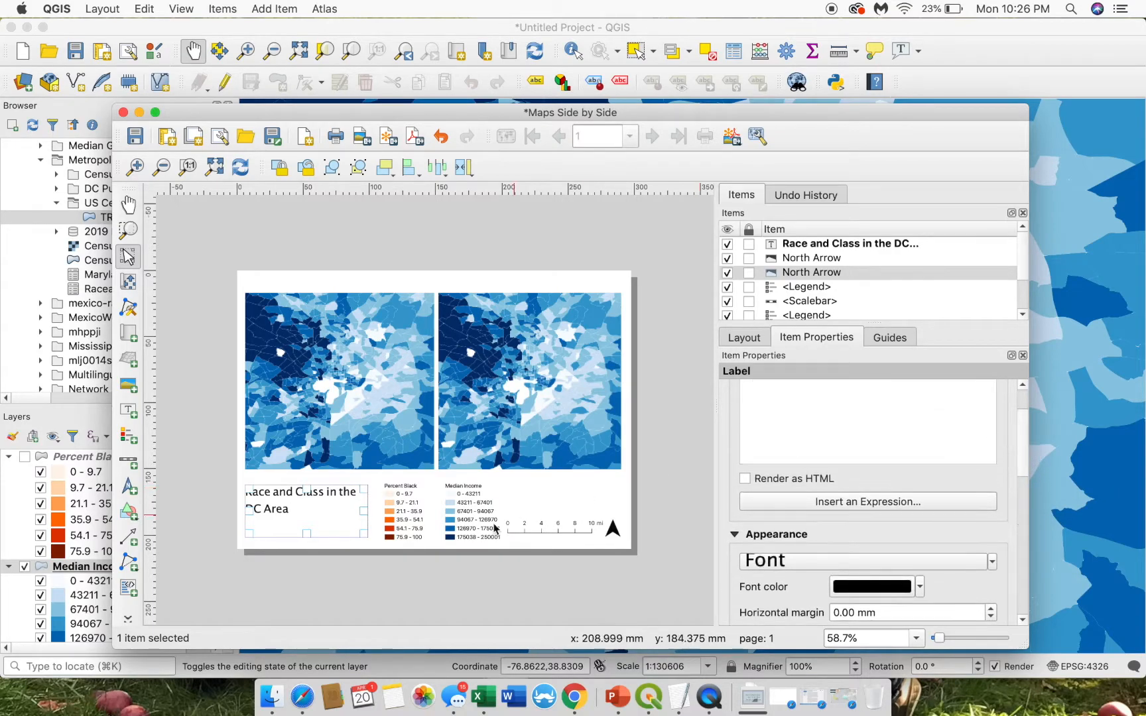
# - Break the title onto two lines: 'Race and Class' / 'in the DC Area'
pyautogui.click(452, 570)
pyautogui.click(285, 507)
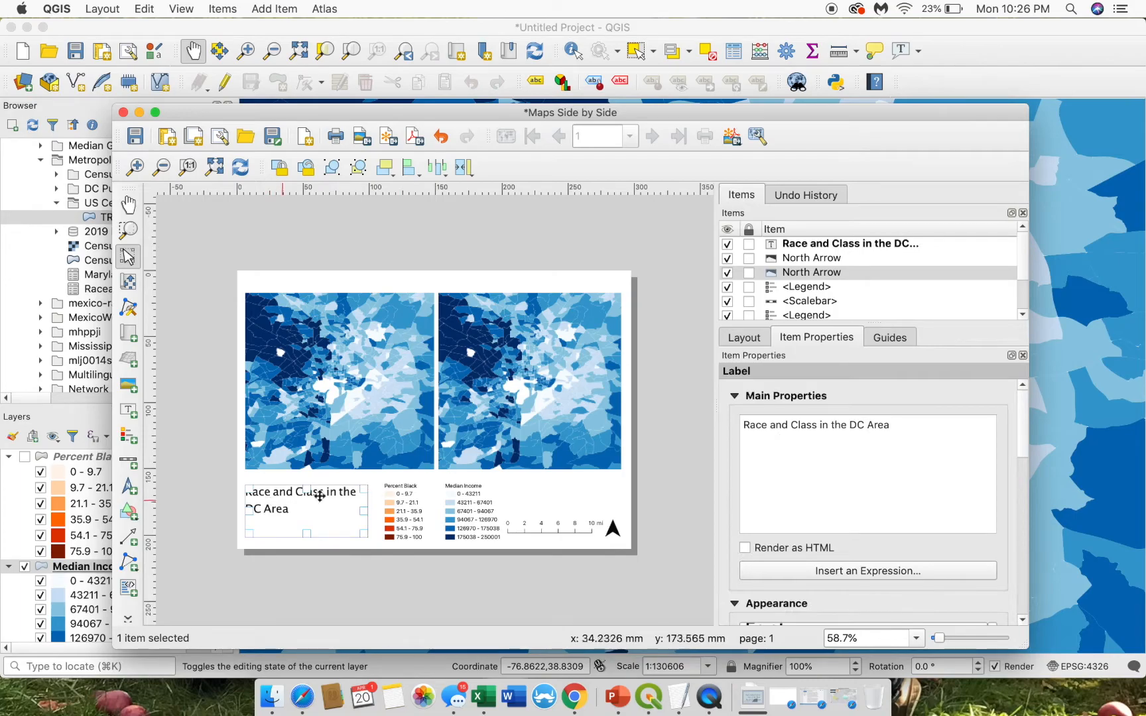
pyautogui.click(820, 424)
pyautogui.press('Return')
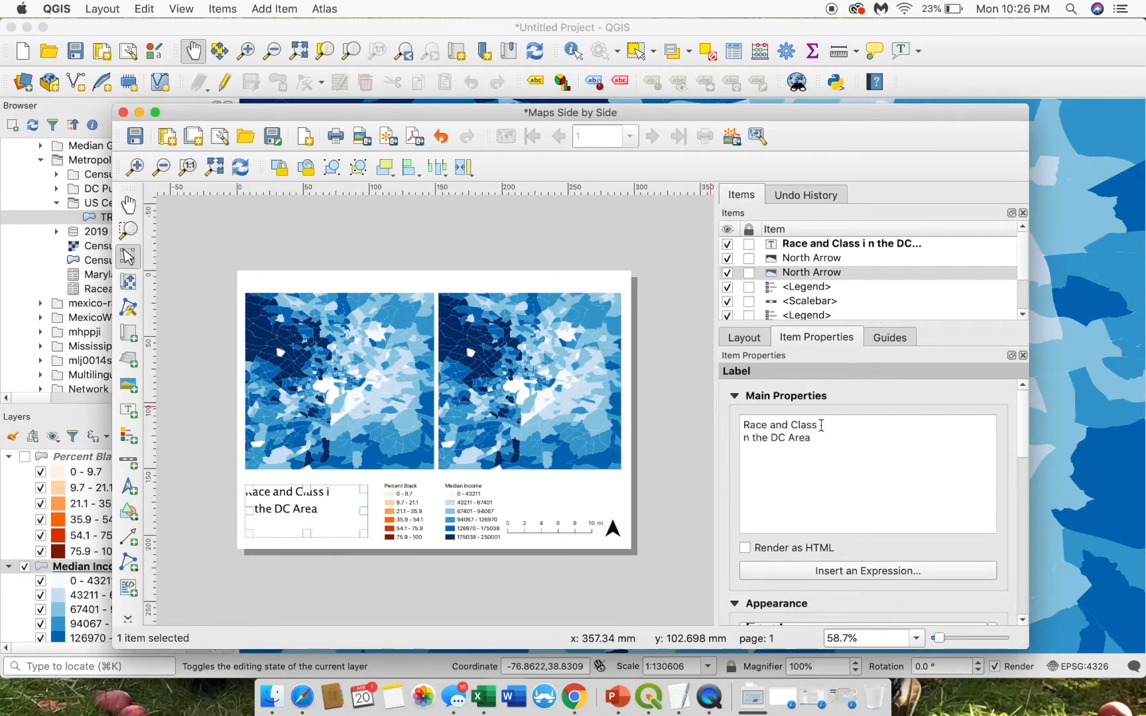
pyautogui.press('BackSpace')
pyautogui.press('Return')
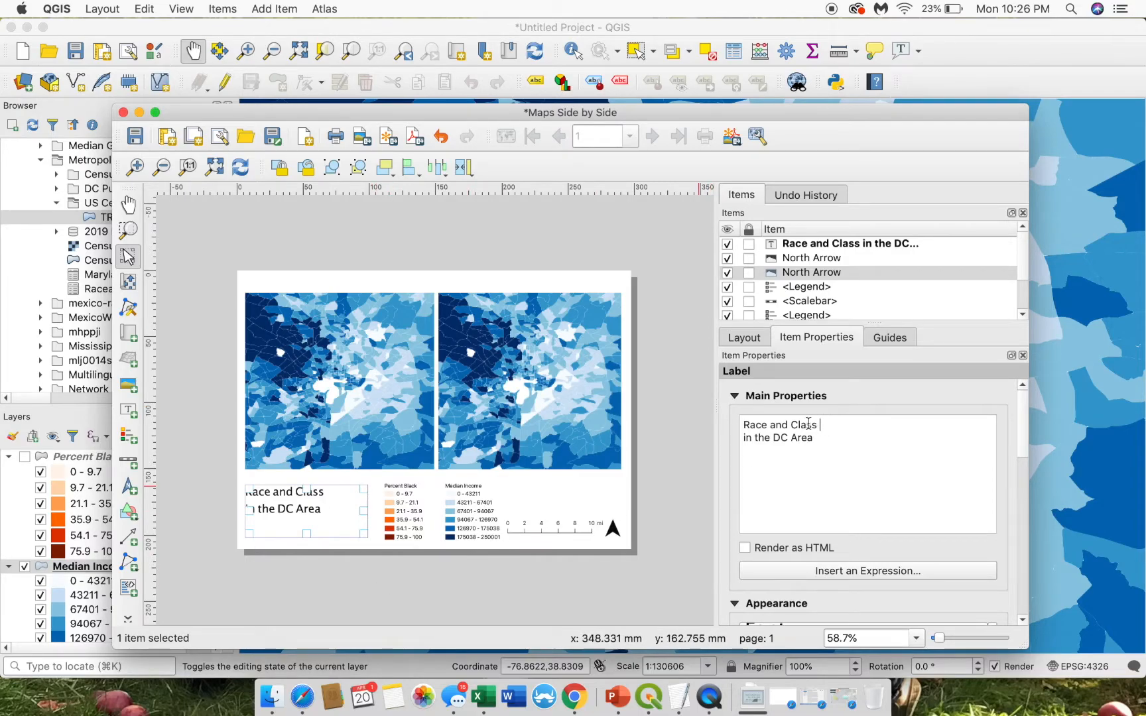
pyautogui.click(339, 574)
pyautogui.click(303, 505)
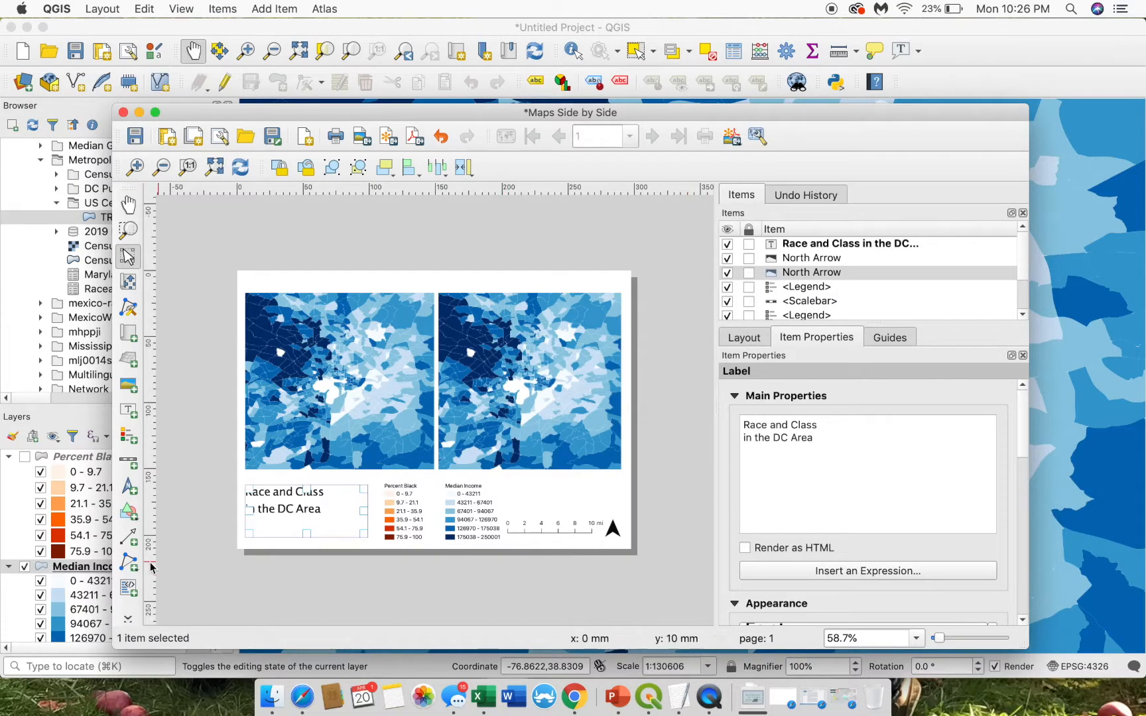
# - Draw a label over the scale bar area reading 'Source: Social Explorer Census Data, 2018'
pyautogui.click(128, 410)
pyautogui.click(248, 582)
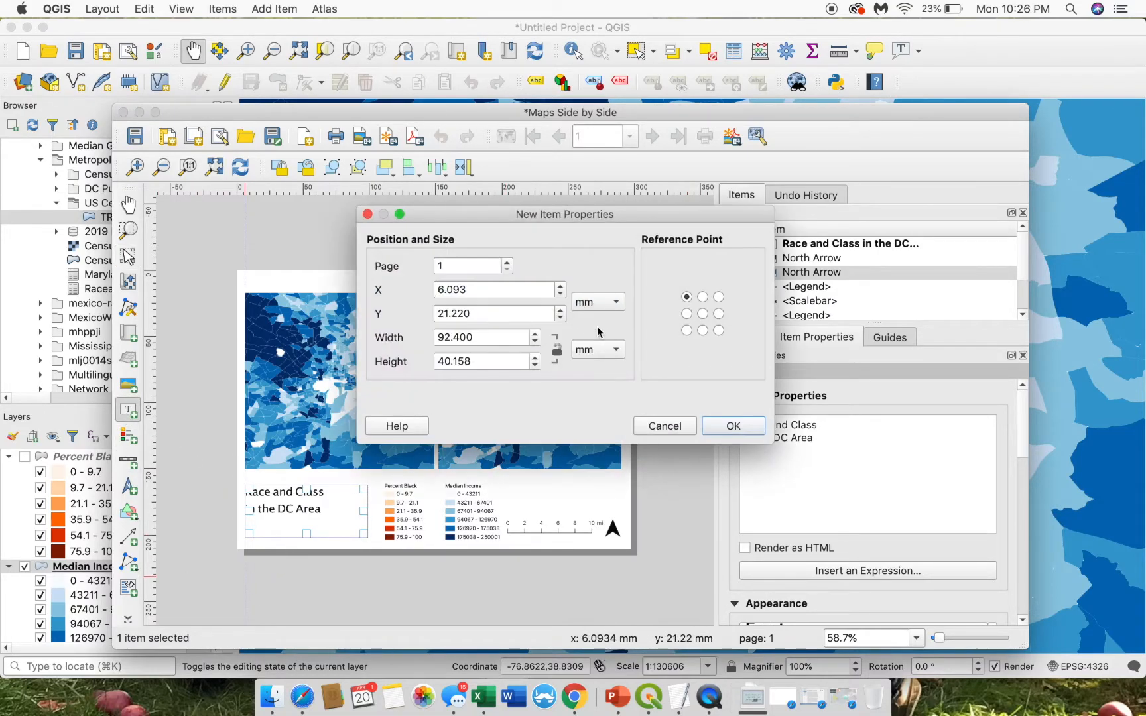
pyautogui.click(665, 425)
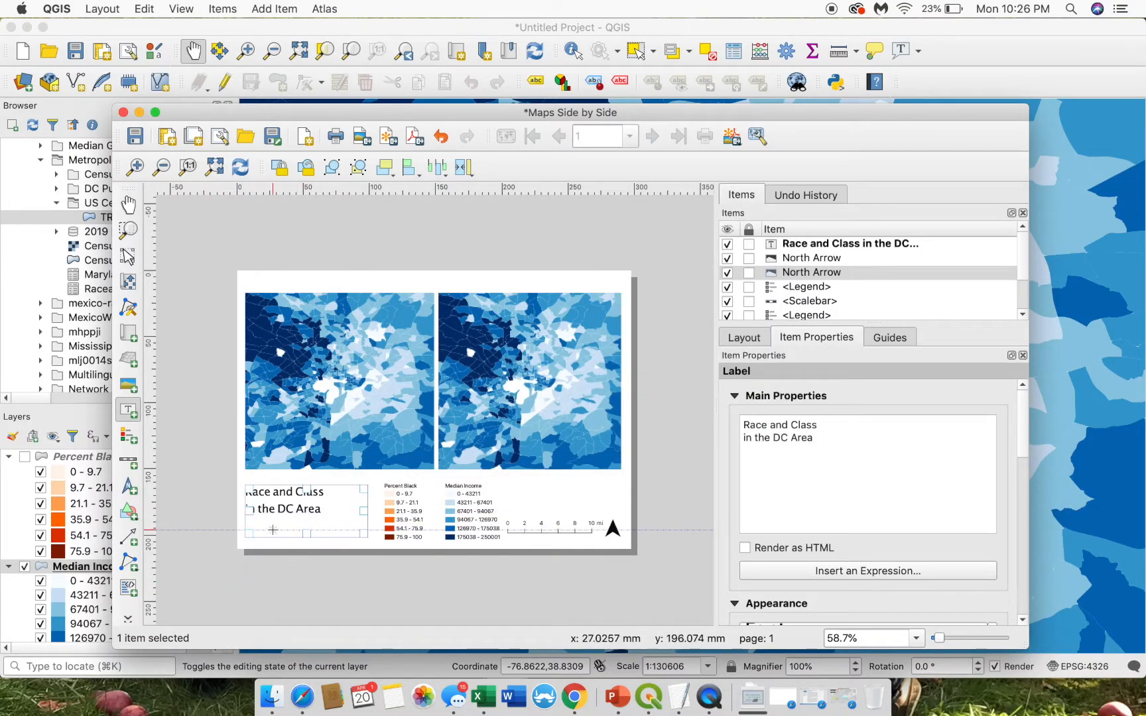
pyautogui.moveTo(505, 485); pyautogui.dragTo(602, 509)
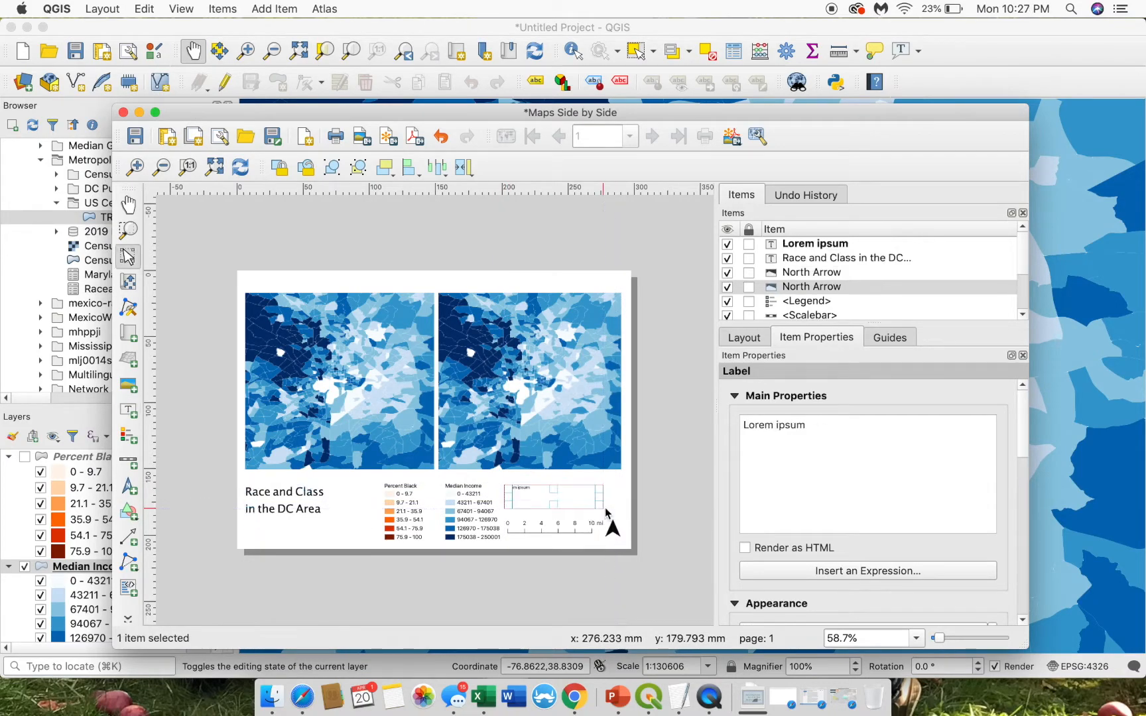
pyautogui.tripleClick(749, 425)
pyautogui.write('Source:')
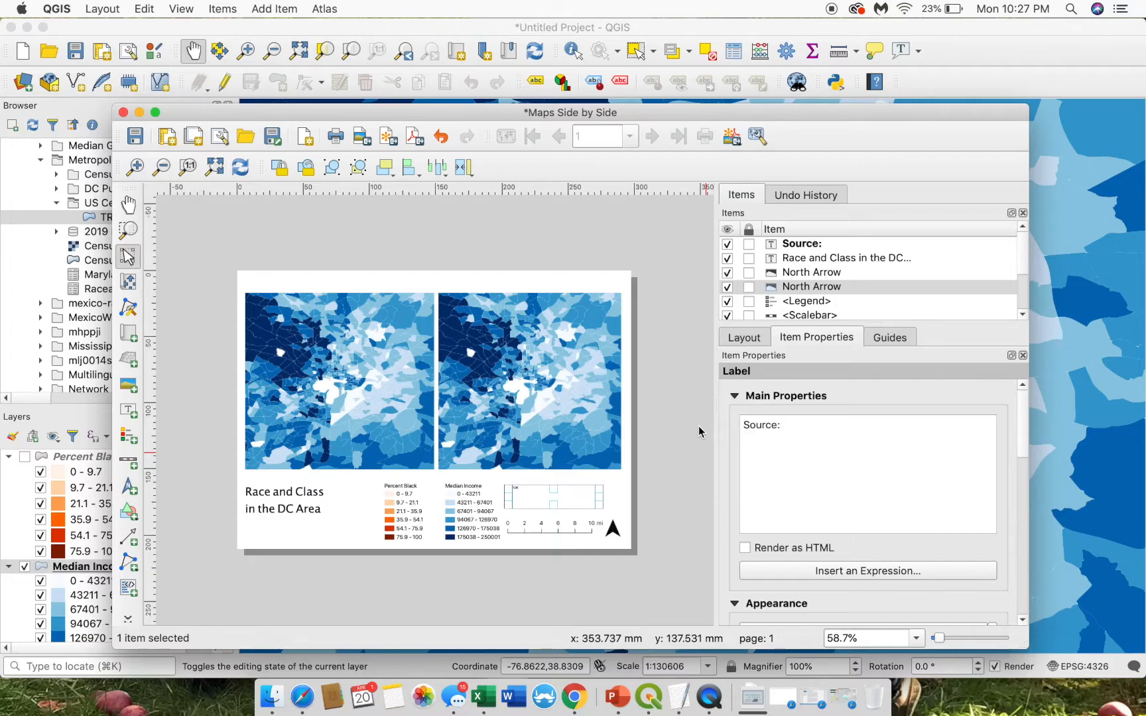
pyautogui.write(' Social Explorer Census Data, 2018')
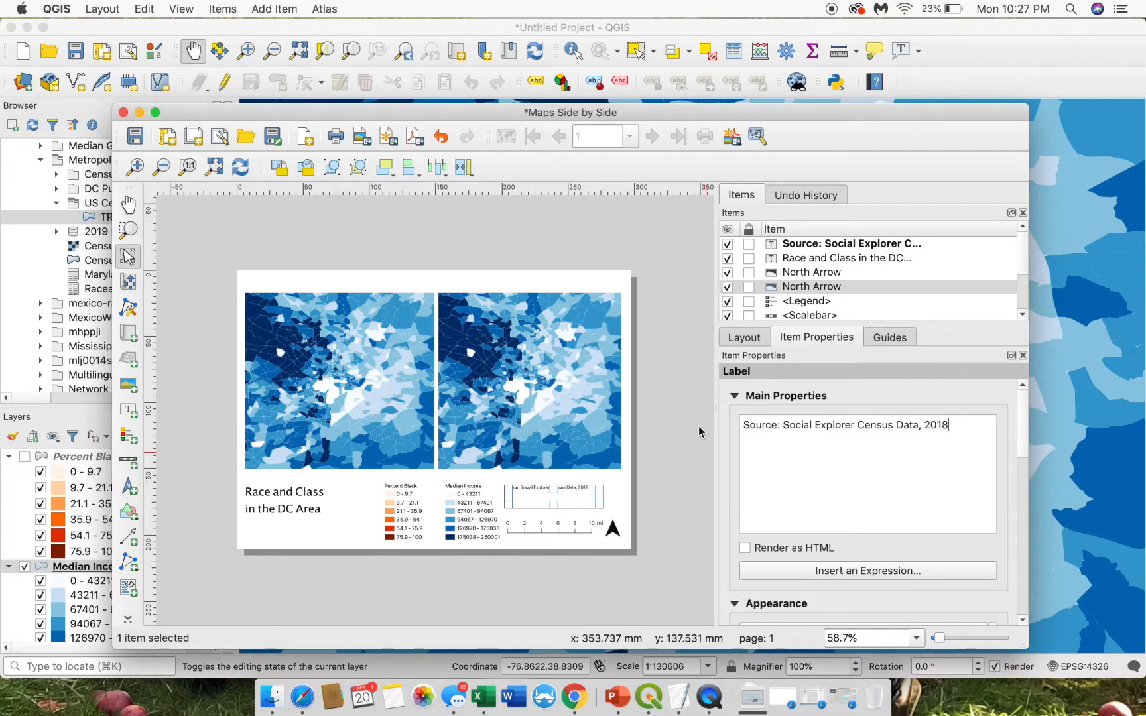
pyautogui.click(672, 481)
pyautogui.click(561, 489)
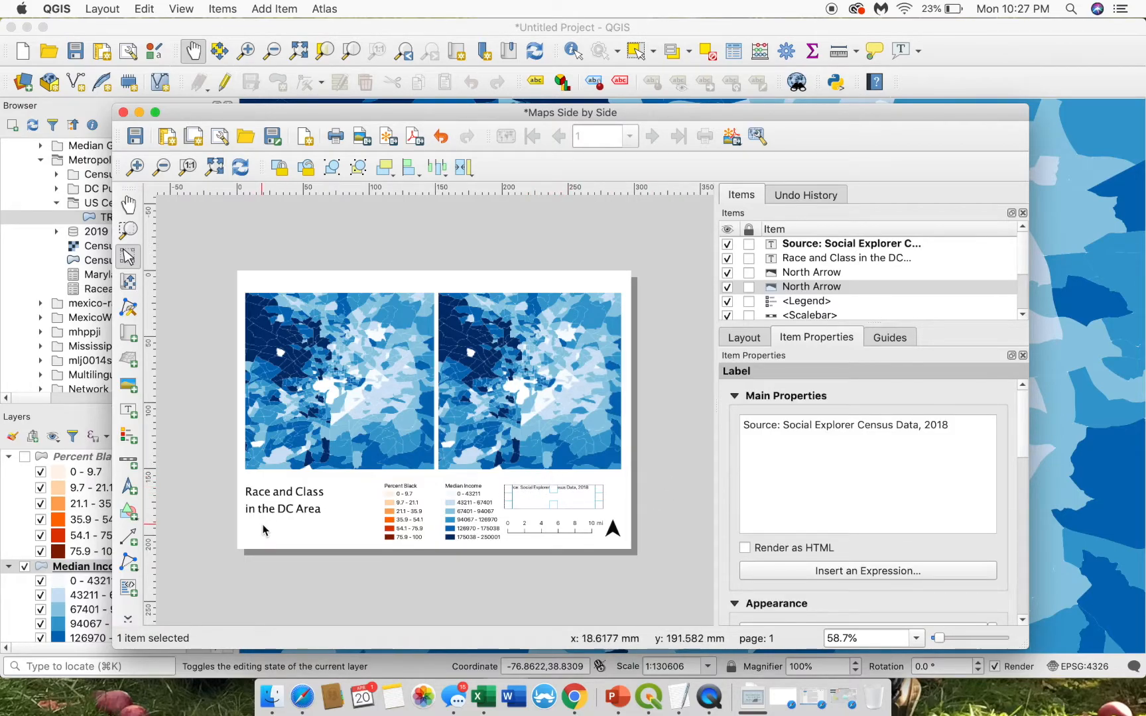
# - Add a small label under the title reading 'Map made by' the author's name, 2020
pyautogui.press('l')
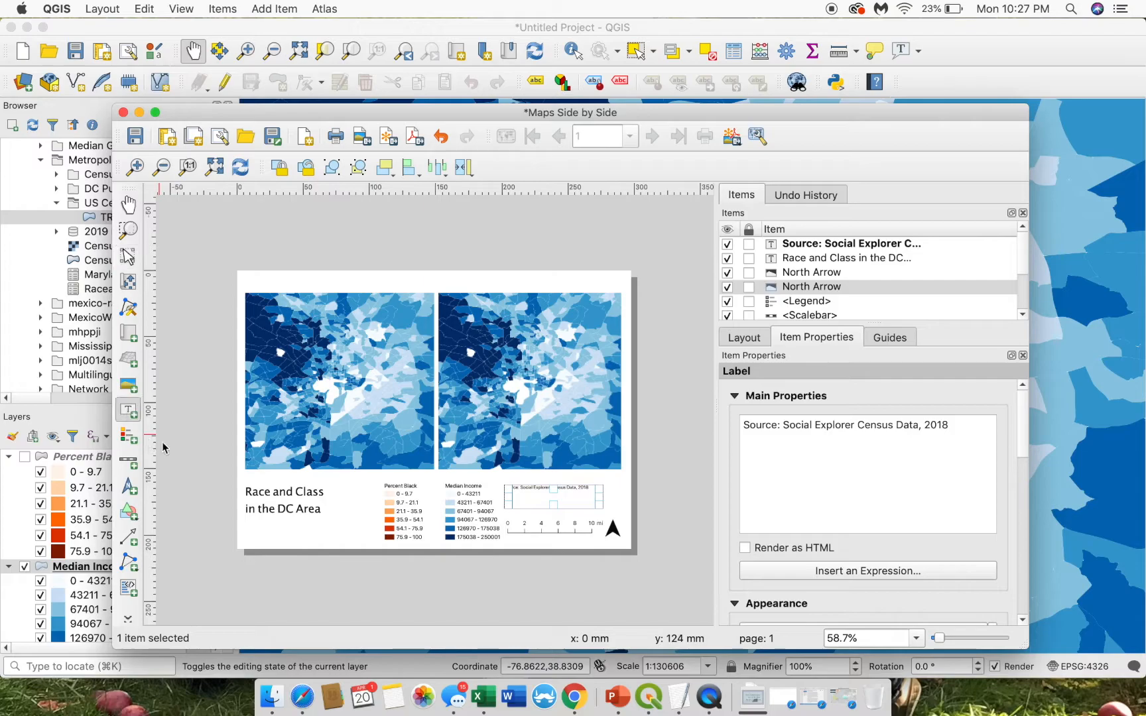
pyautogui.moveTo(248, 518); pyautogui.dragTo(323, 537)
pyautogui.tripleClick(798, 424)
pyautogui.write('Fatima Koli,')
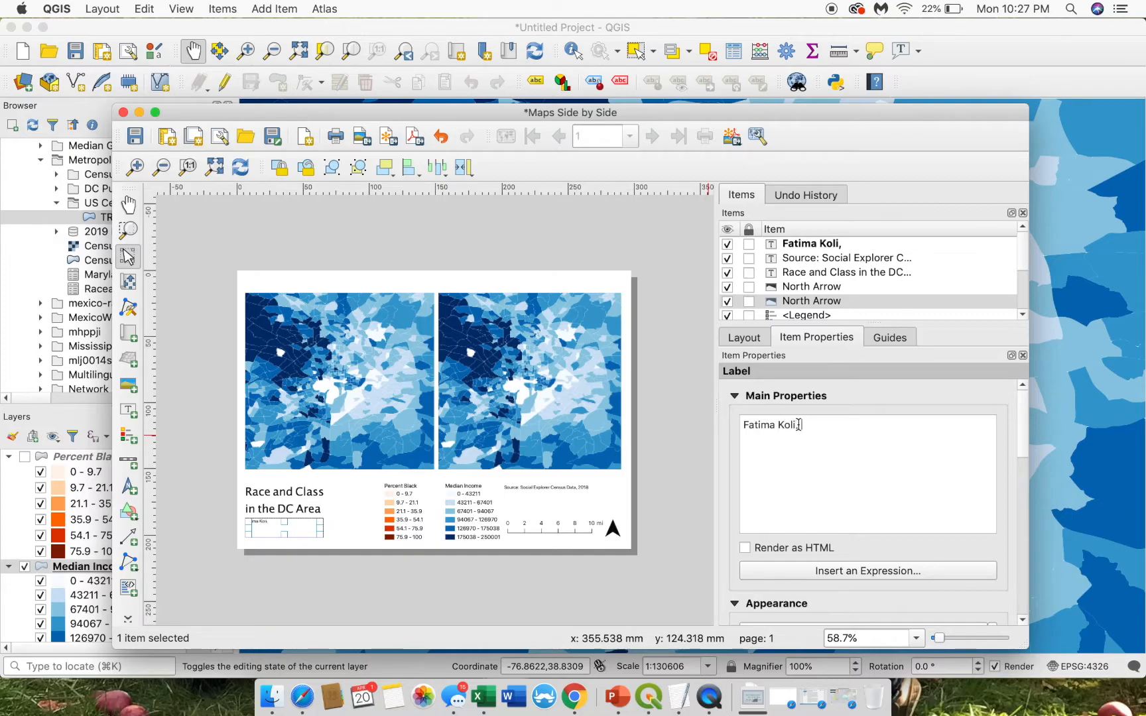
pyautogui.write(' Ma')
pyautogui.press('BackSpace')
pyautogui.write('ap')
pyautogui.tripleClick(799, 424)
pyautogui.write('Map made by Fatima')
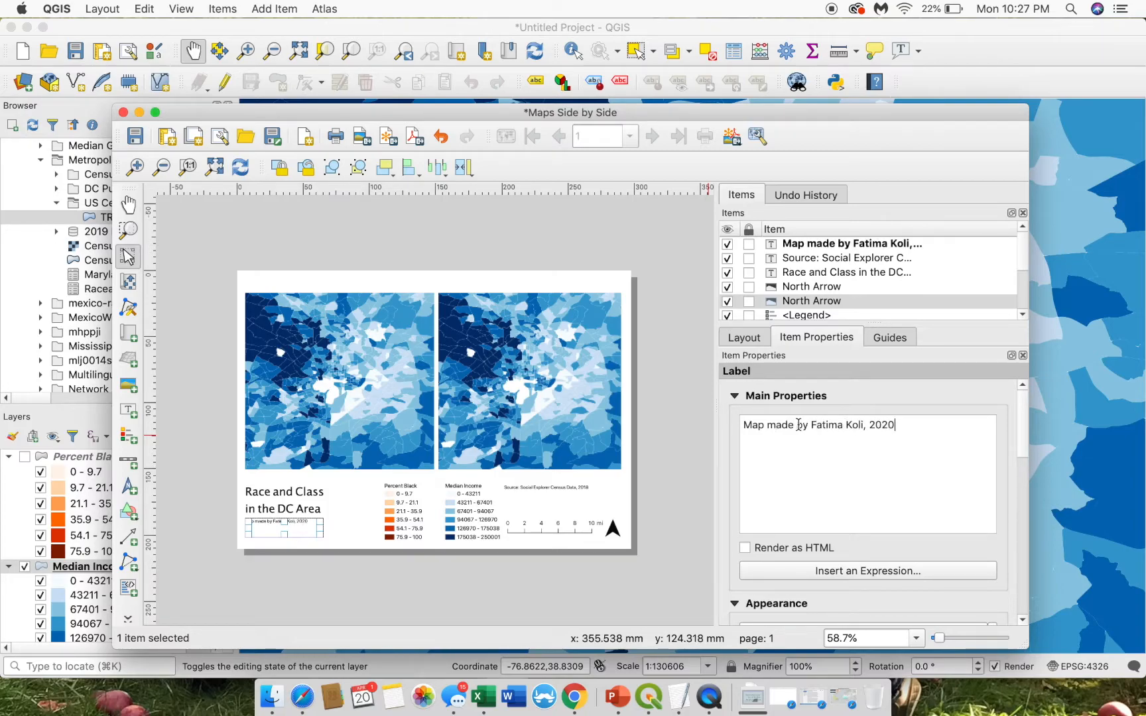
pyautogui.click(703, 525)
pyautogui.click(273, 524)
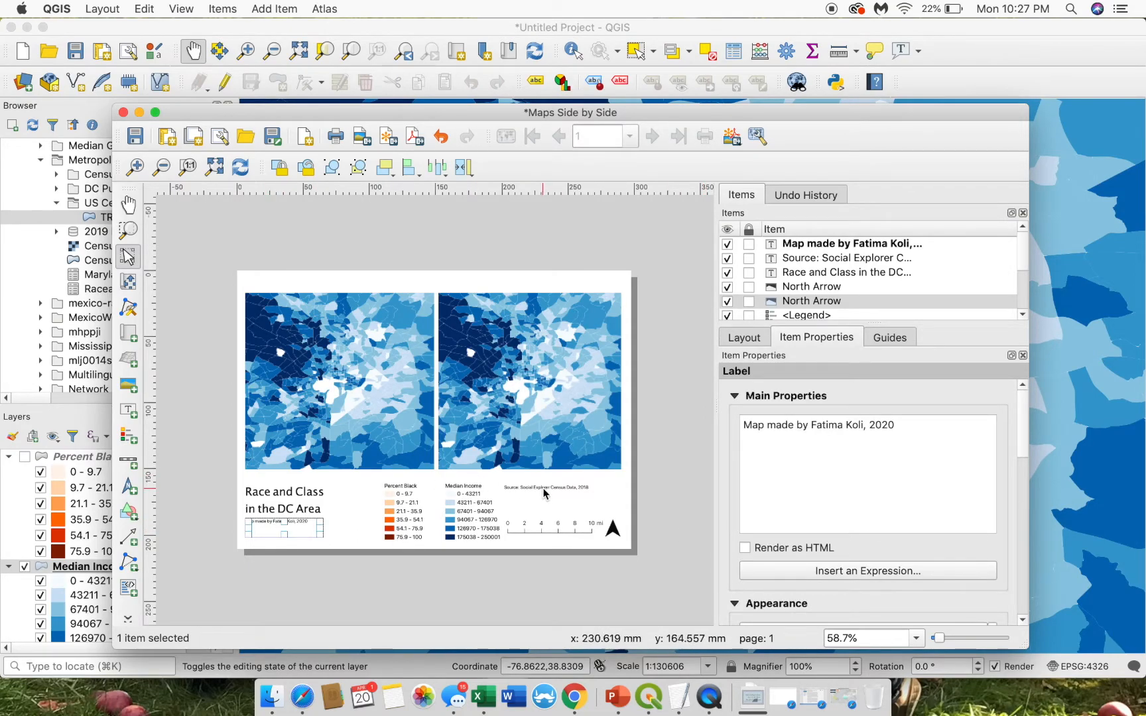
# - Resize the source credit label so it sits neatly above the scale bar
pyautogui.click(520, 486)
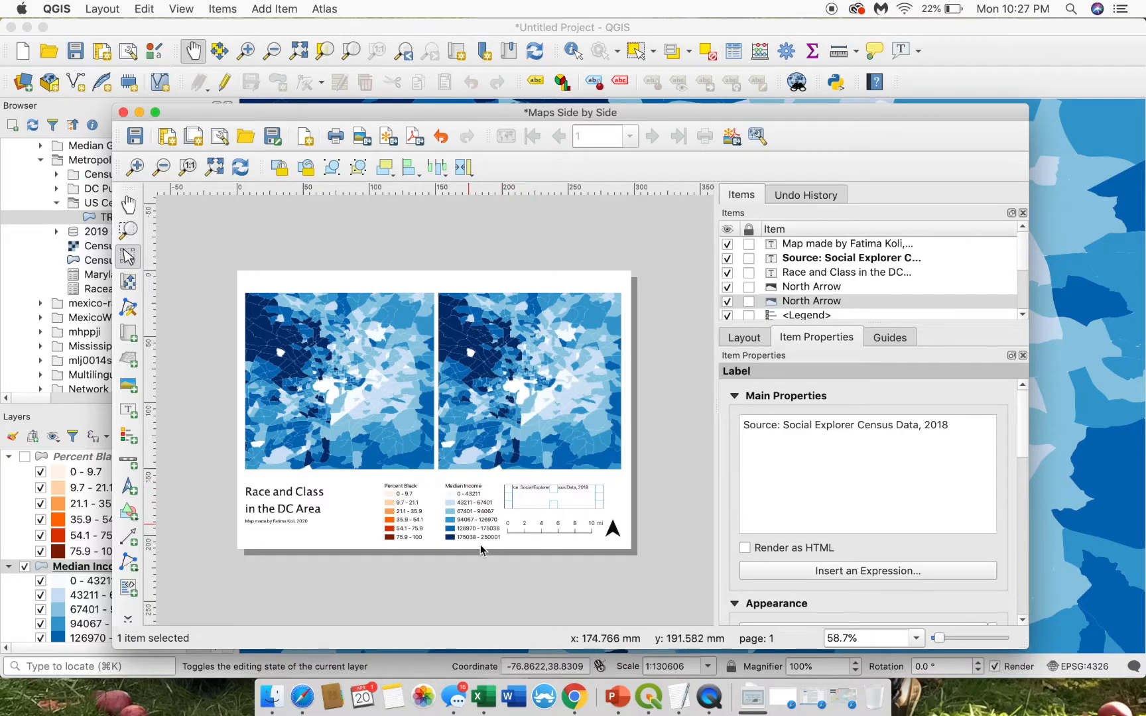
pyautogui.click(513, 545)
pyautogui.moveTo(523, 486); pyautogui.dragTo(302, 537)
pyautogui.click(559, 581)
pyautogui.click(541, 510)
pyautogui.moveTo(534, 495); pyautogui.dragTo(535, 501)
pyautogui.press('super+z')
pyautogui.click(651, 493)
pyautogui.click(567, 511)
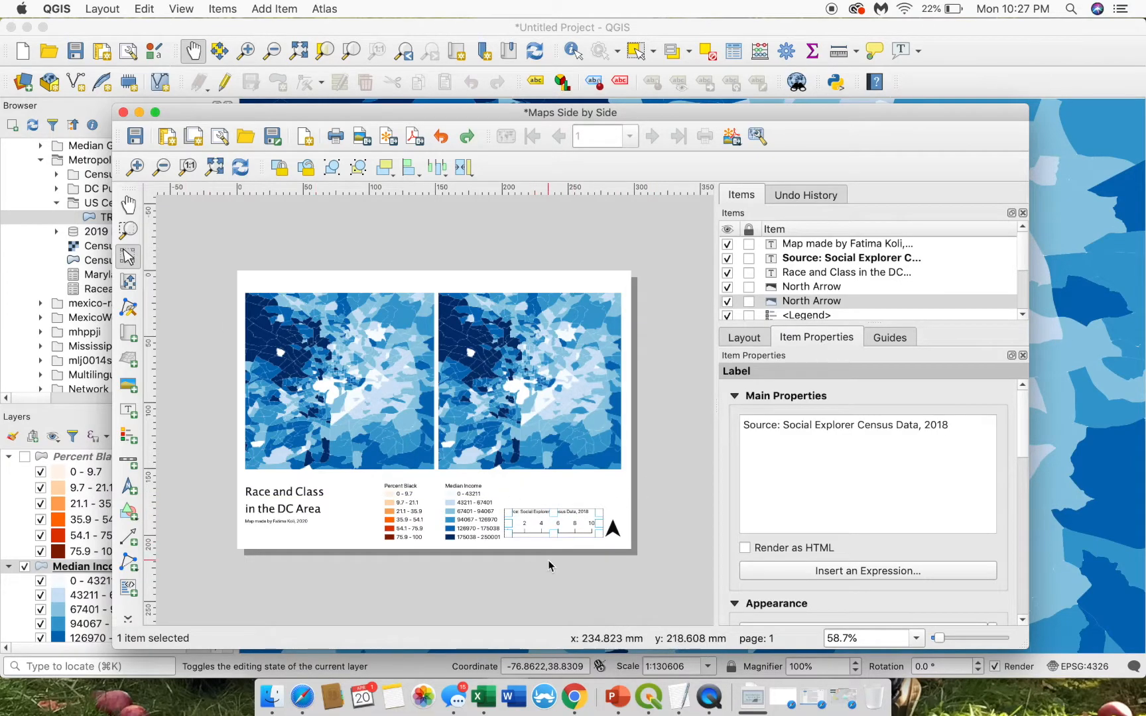
# - Try resizing the authorship credit label, then undo the change
pyautogui.click(245, 517)
pyautogui.moveTo(268, 523); pyautogui.dragTo(267, 531)
pyautogui.press('super+z')
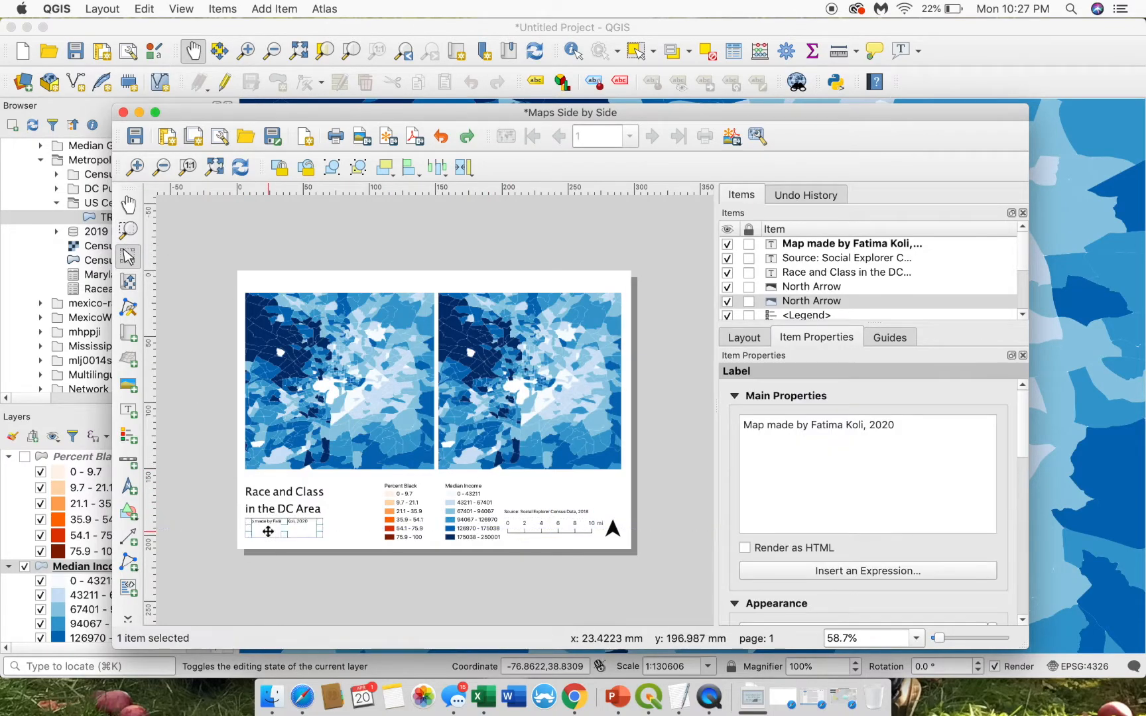
pyautogui.click(398, 575)
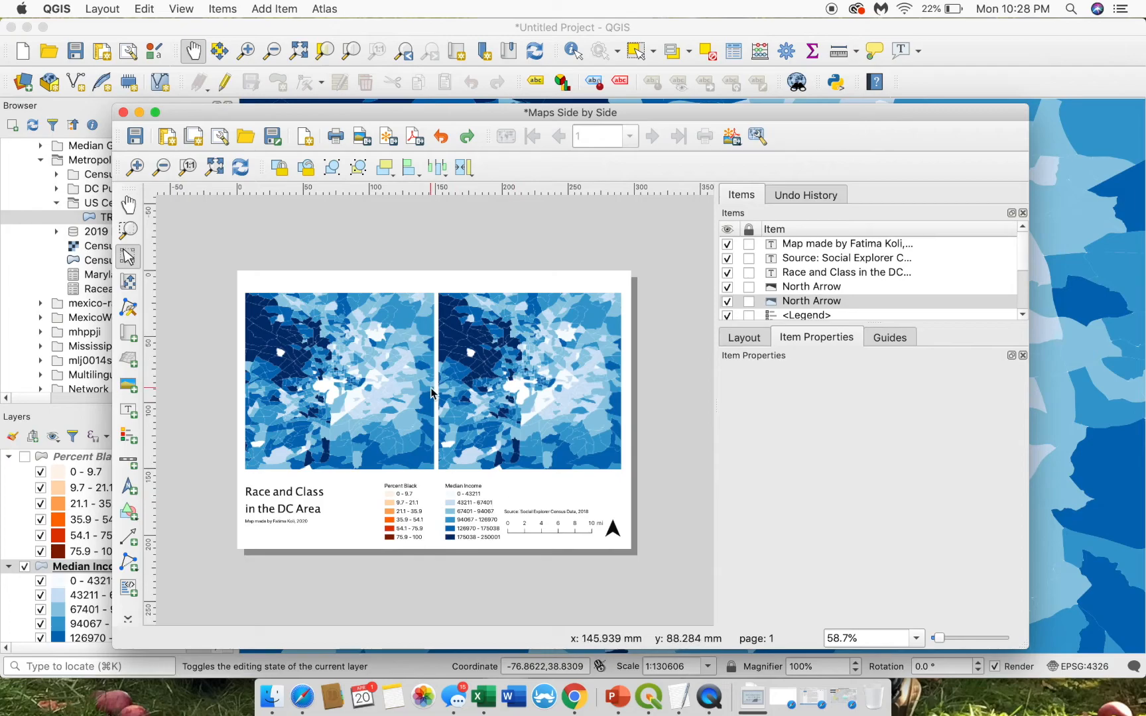
# - Turn on Percent Black and turn off Median Income in the main QGIS layer list
pyautogui.click(397, 383)
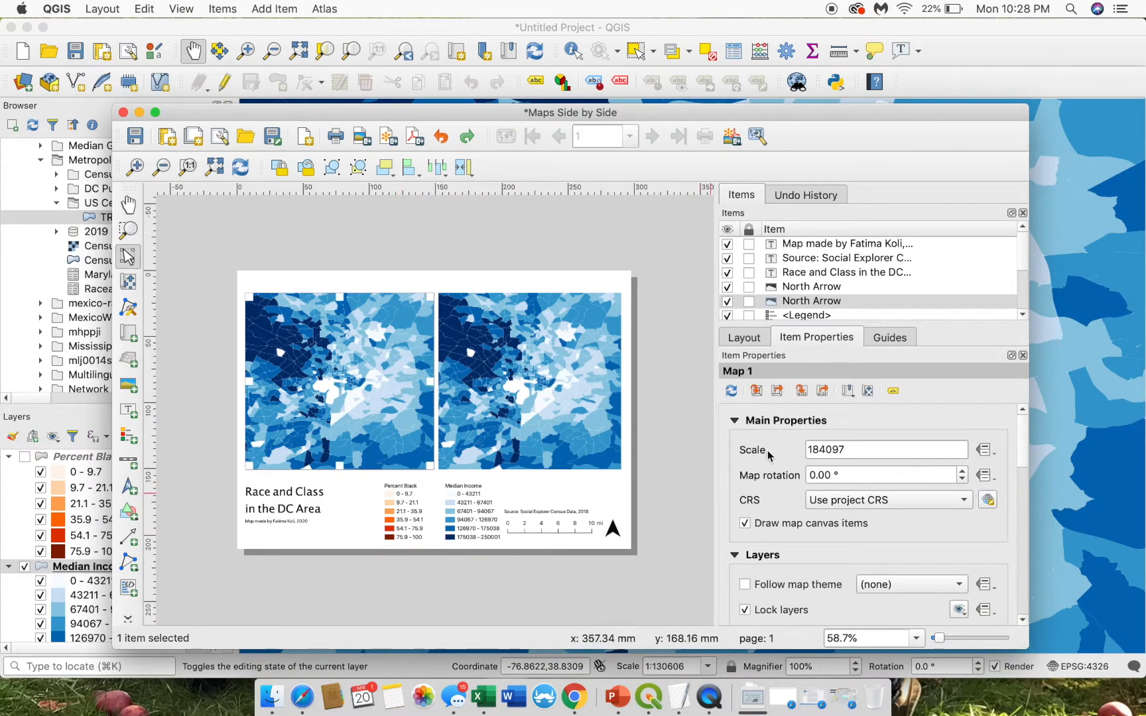
pyautogui.click(20, 484)
pyautogui.click(24, 456)
pyautogui.click(25, 568)
pyautogui.hotkey('ctrl', 'Up')
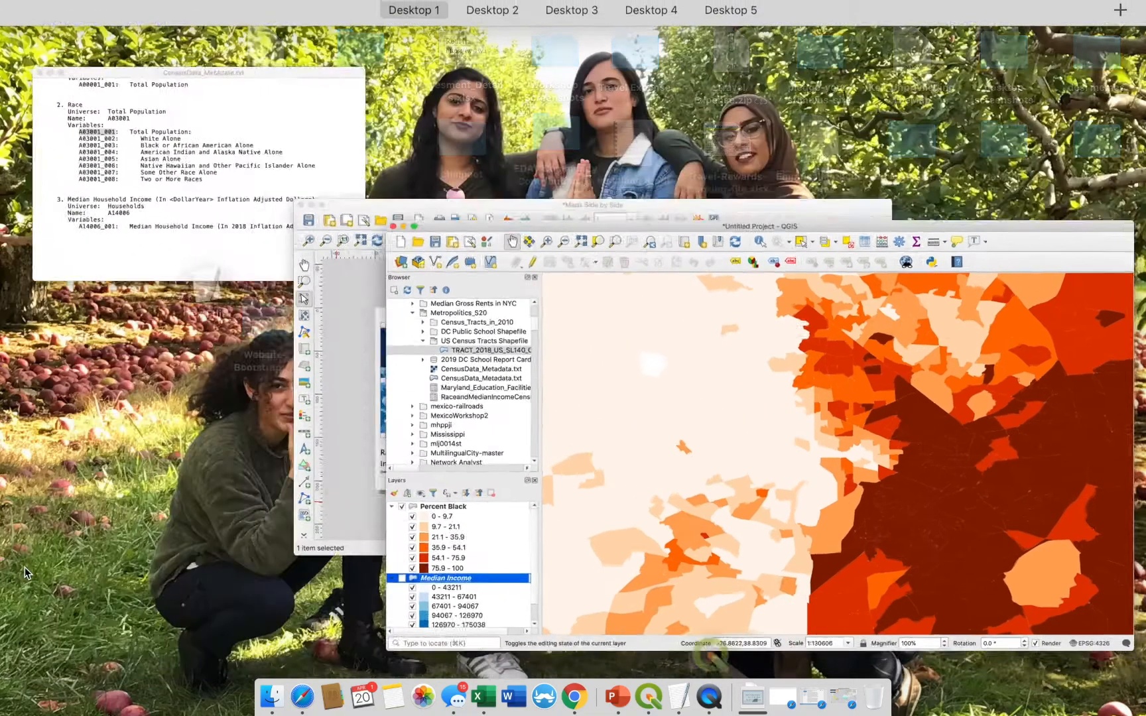
pyautogui.click(485, 369)
pyautogui.hotkey('ctrl', 'Up')
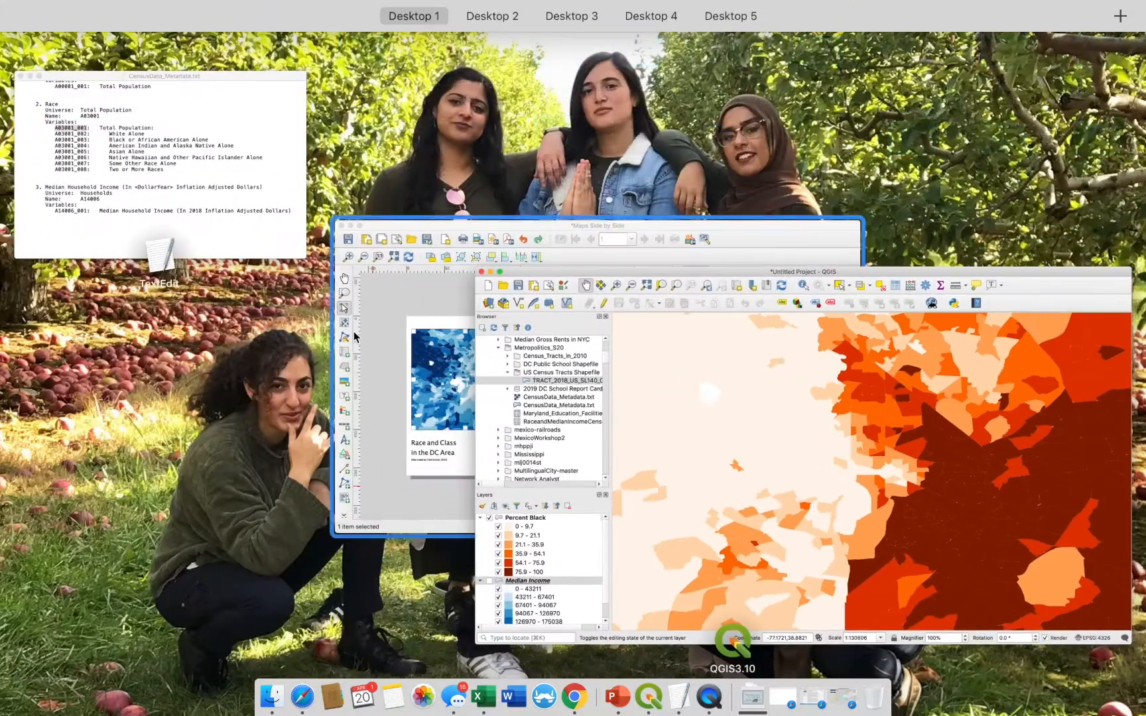
pyautogui.click(354, 336)
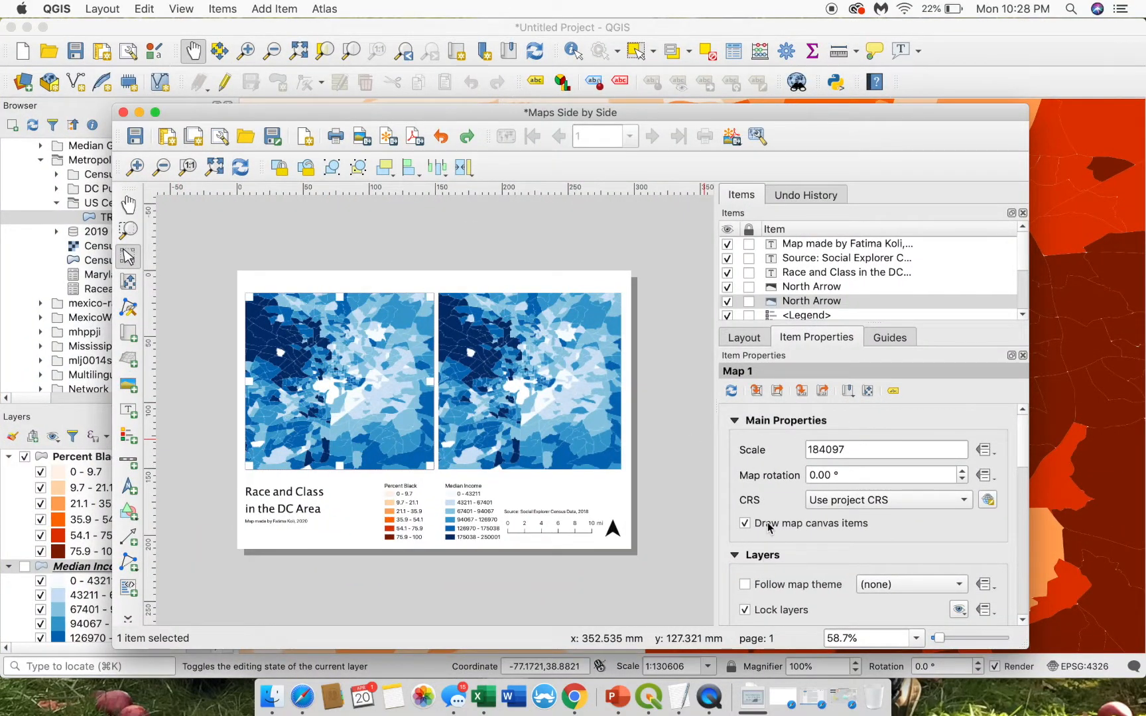
# - Refresh the left map's preview and lock its layers to keep the orange race map
pyautogui.click(731, 391)
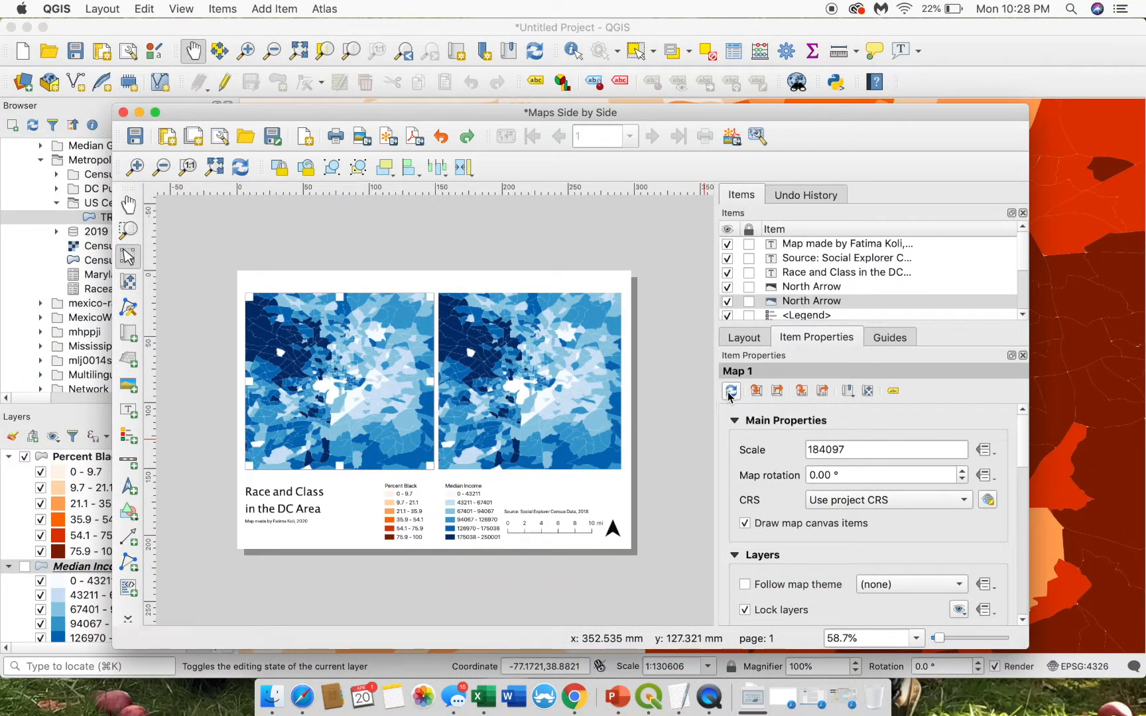
pyautogui.click(732, 392)
pyautogui.click(467, 439)
pyautogui.click(389, 433)
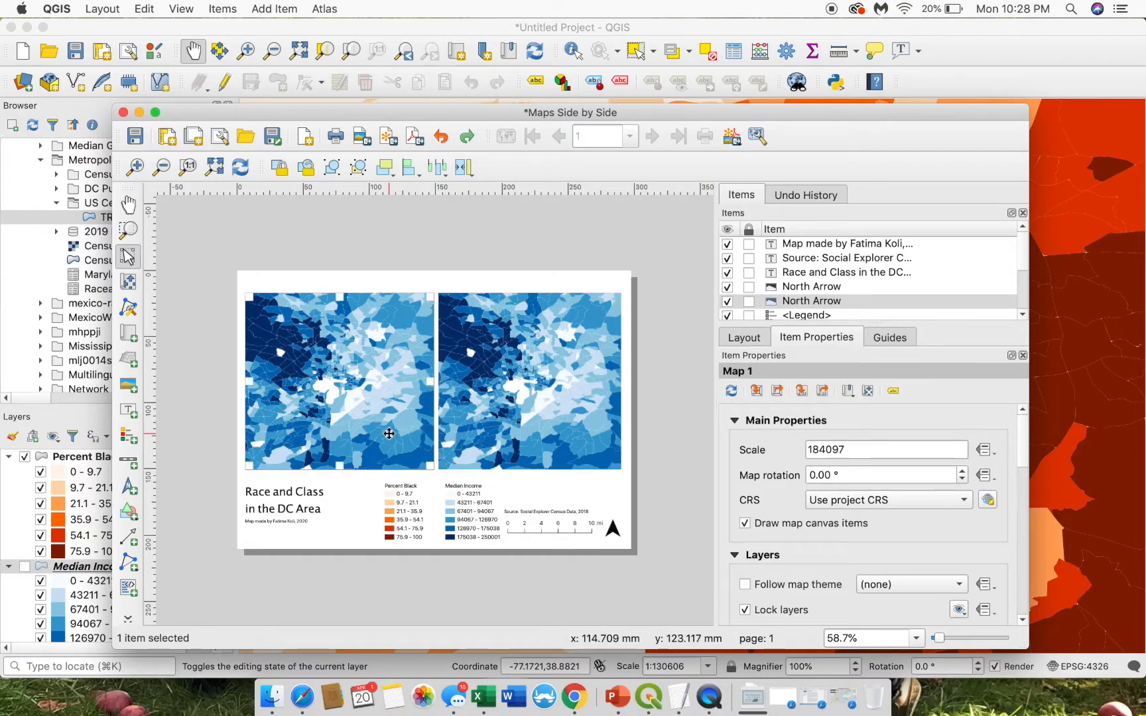
pyautogui.click(744, 609)
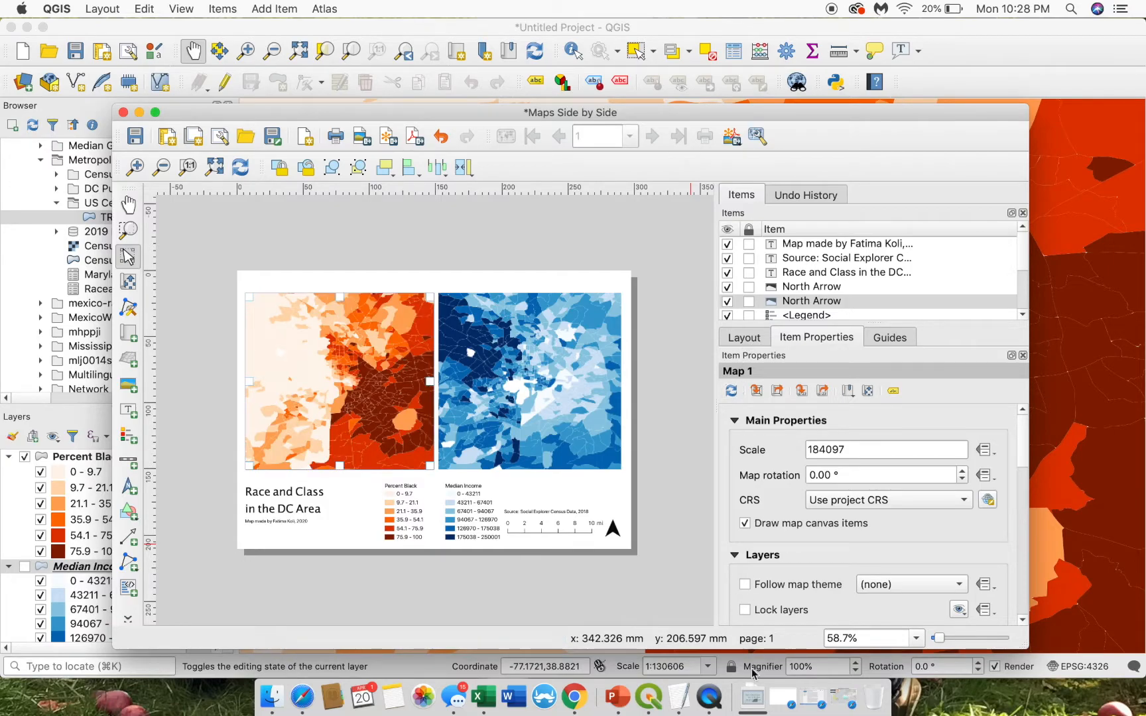
pyautogui.click(744, 609)
pyautogui.click(630, 441)
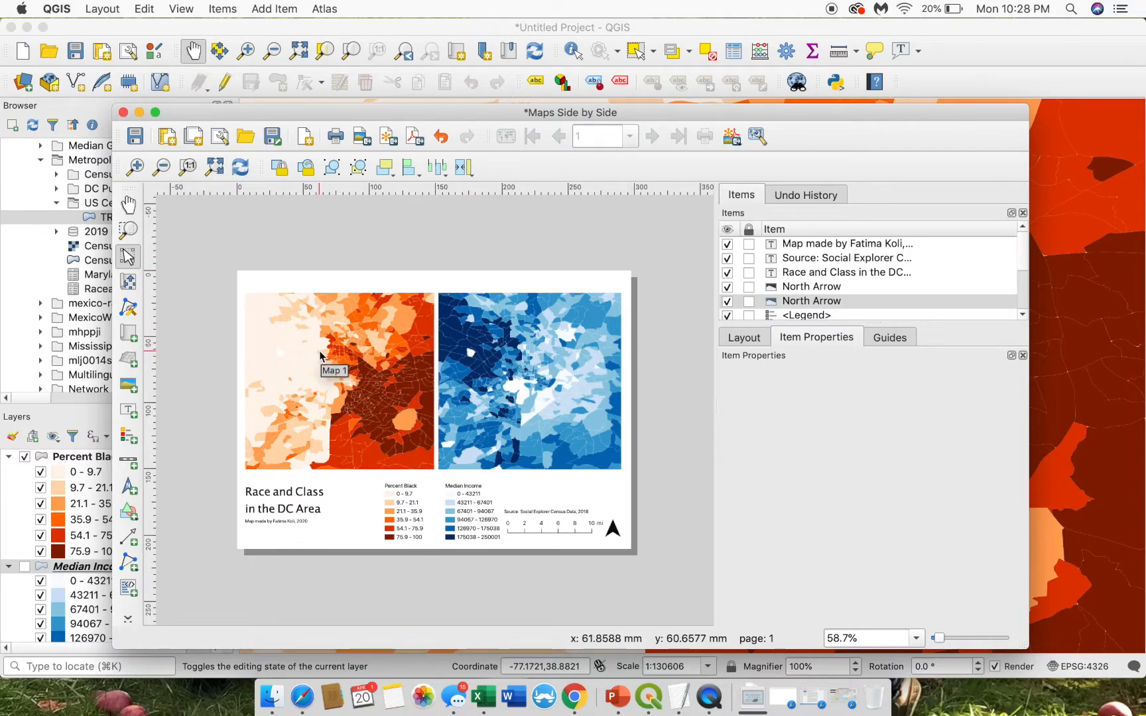
# - Enable a 0.30 mm black frame on the orange race map and the blue income map
pyautogui.click(286, 306)
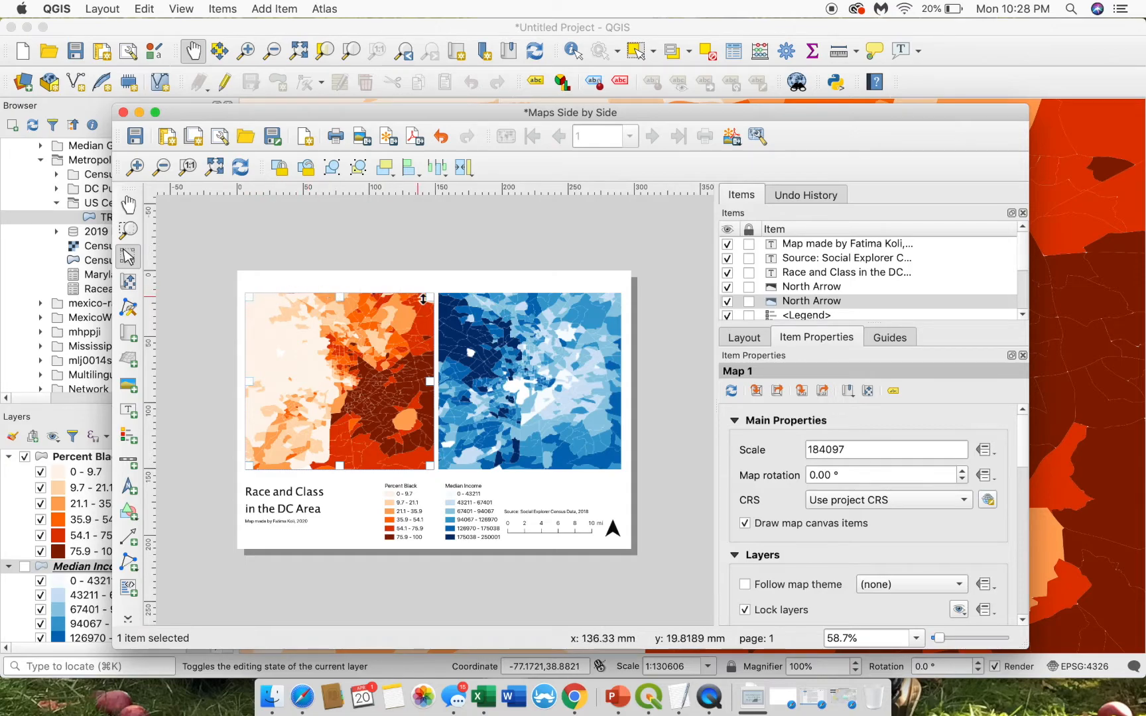
pyautogui.moveTo(1023, 427); pyautogui.dragTo(1022, 522)
pyautogui.click(748, 510)
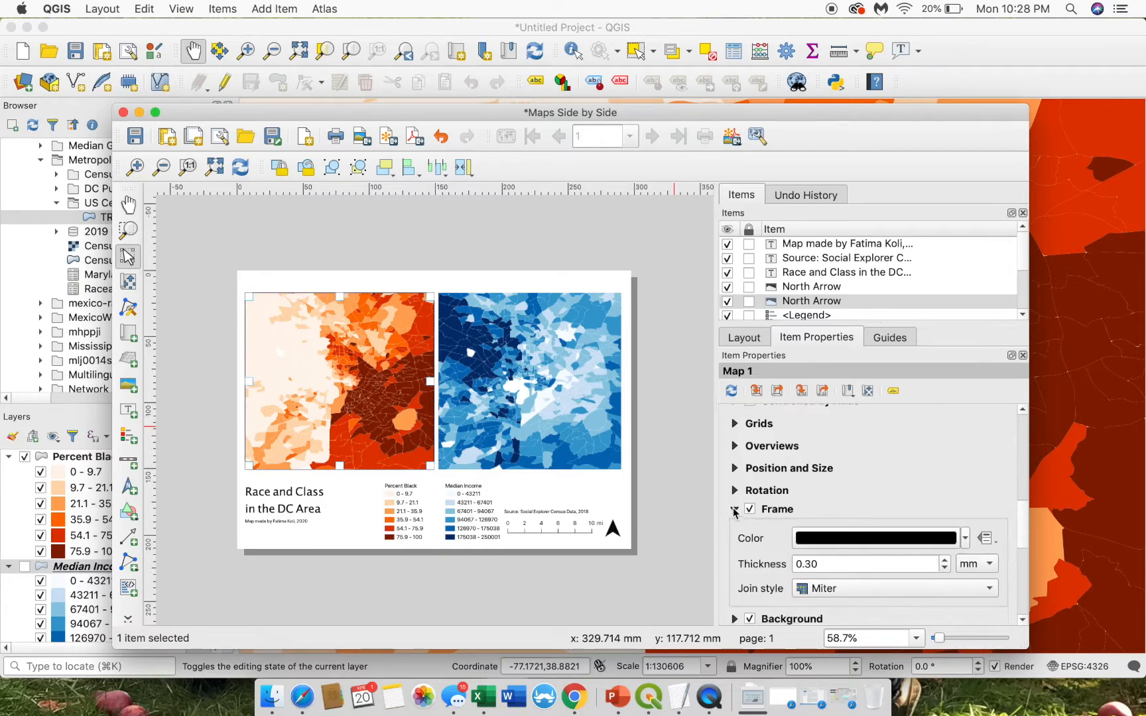
pyautogui.moveTo(1021, 526); pyautogui.dragTo(1024, 545)
pyautogui.click(549, 242)
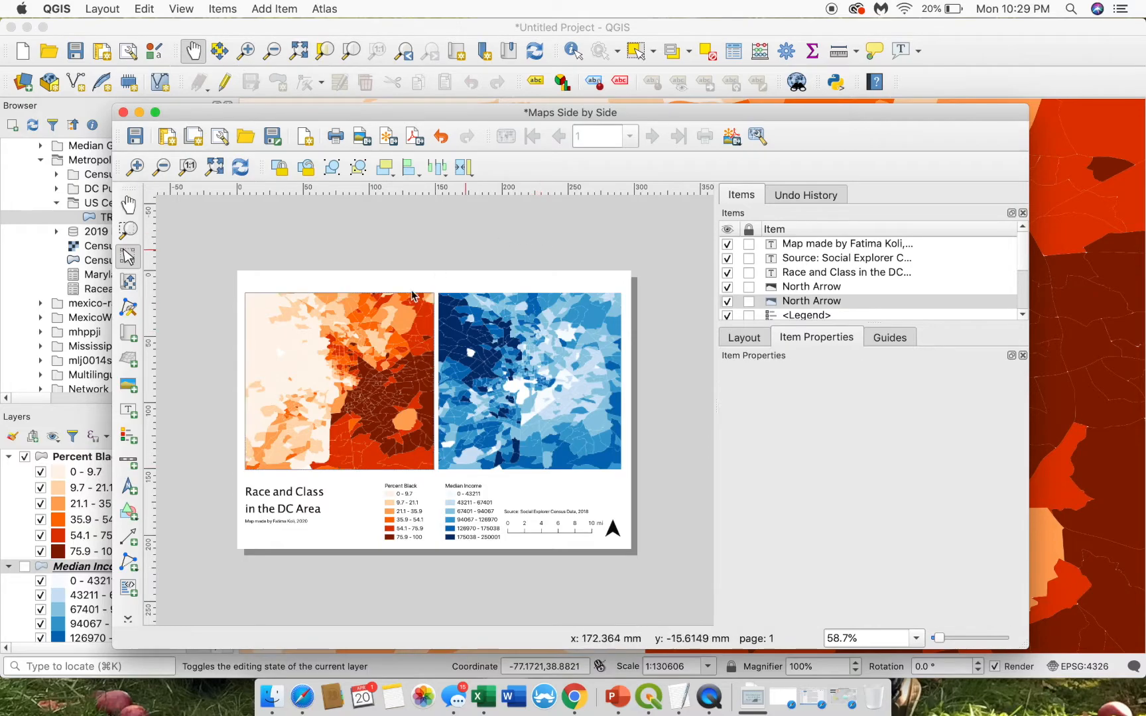
pyautogui.click(312, 397)
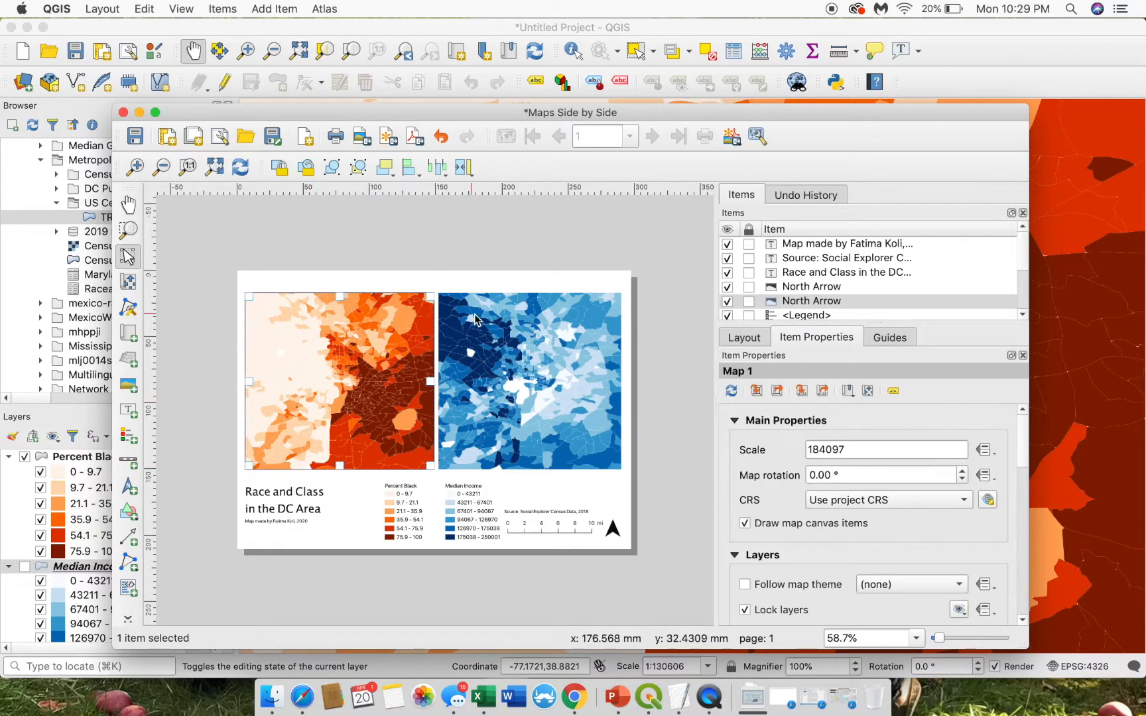
pyautogui.click(488, 364)
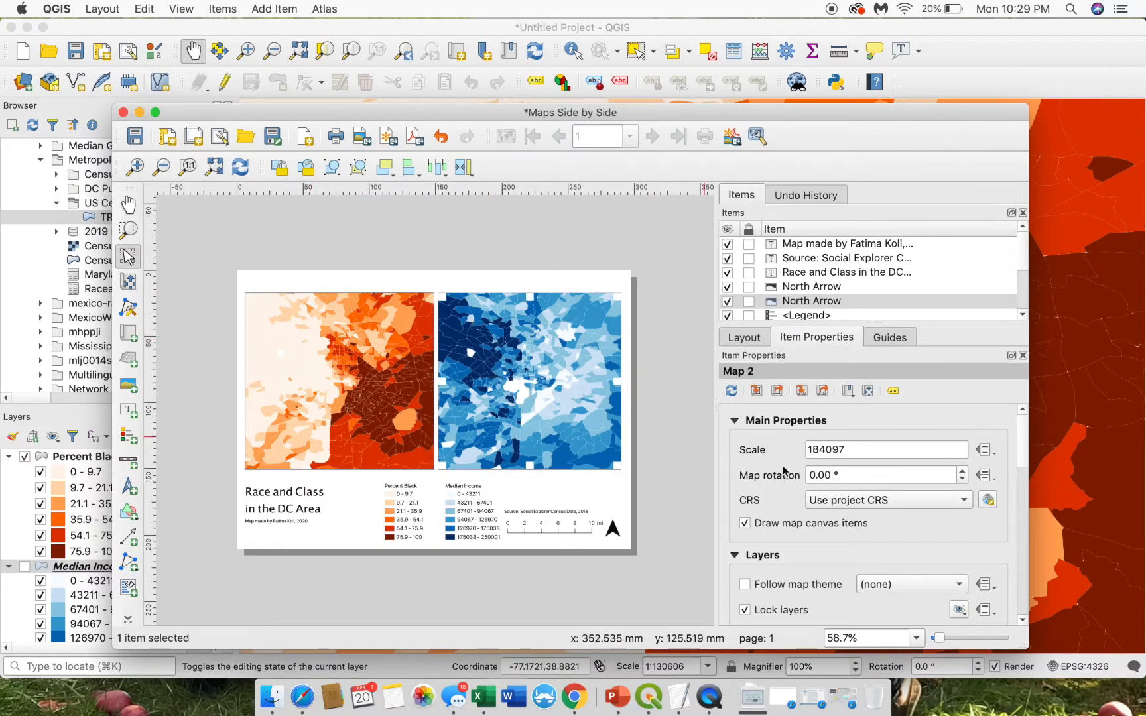
pyautogui.moveTo(1018, 447); pyautogui.dragTo(1021, 523)
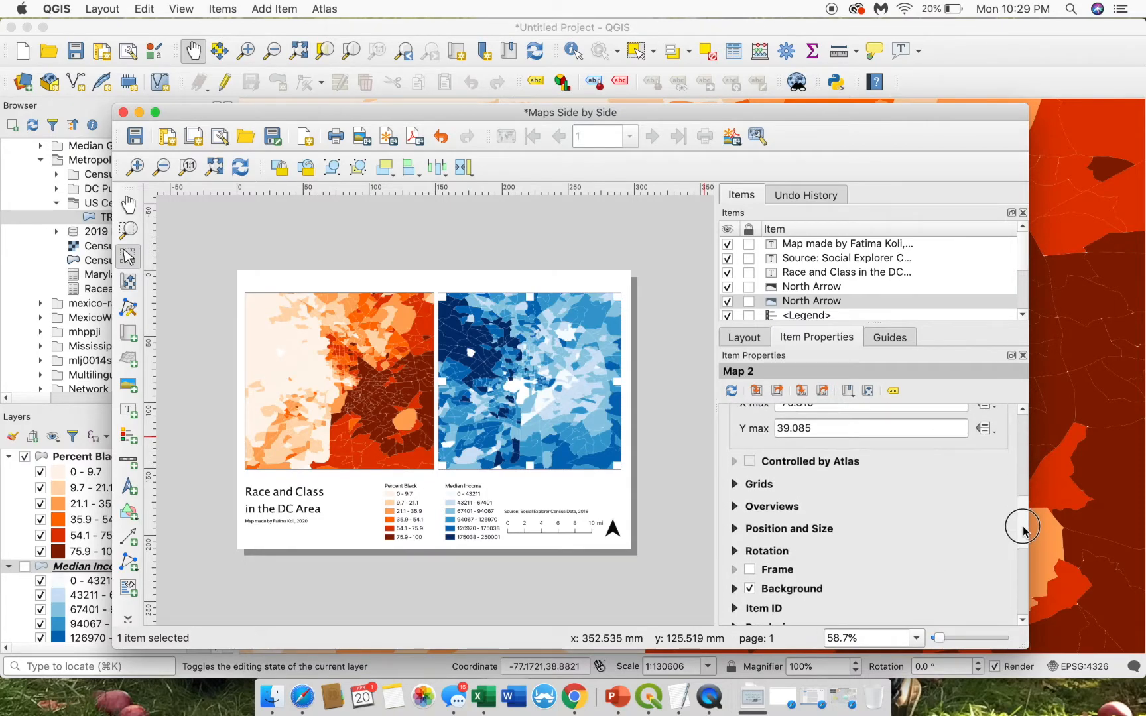
pyautogui.click(750, 559)
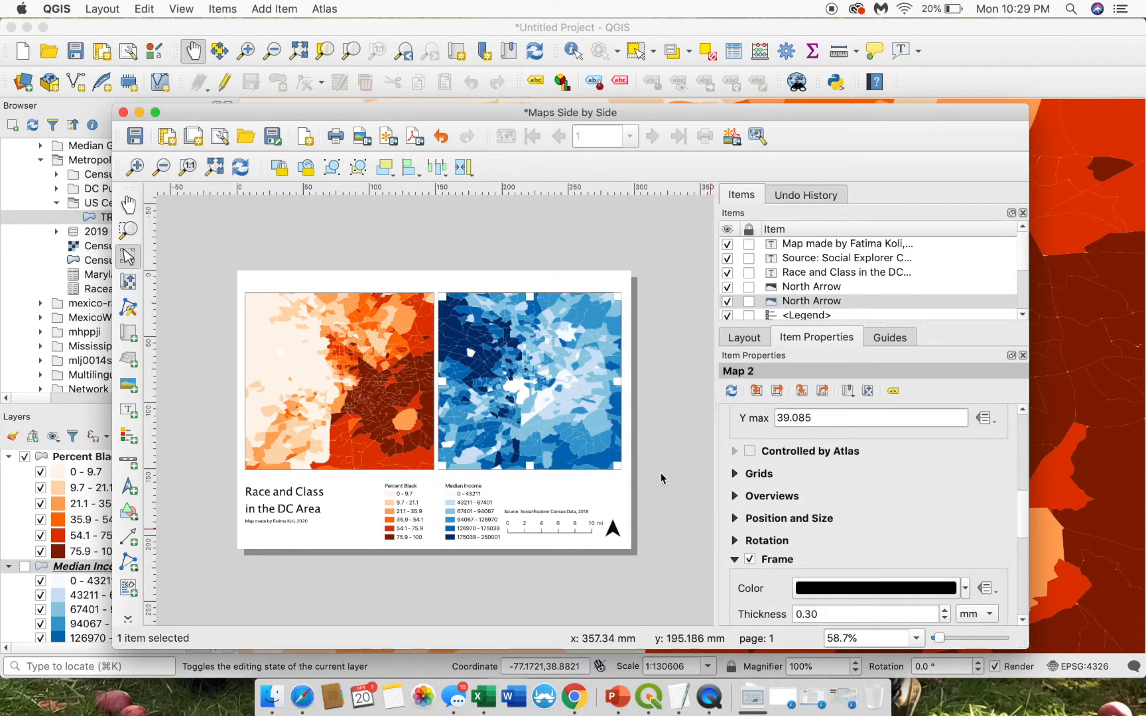
pyautogui.click(659, 380)
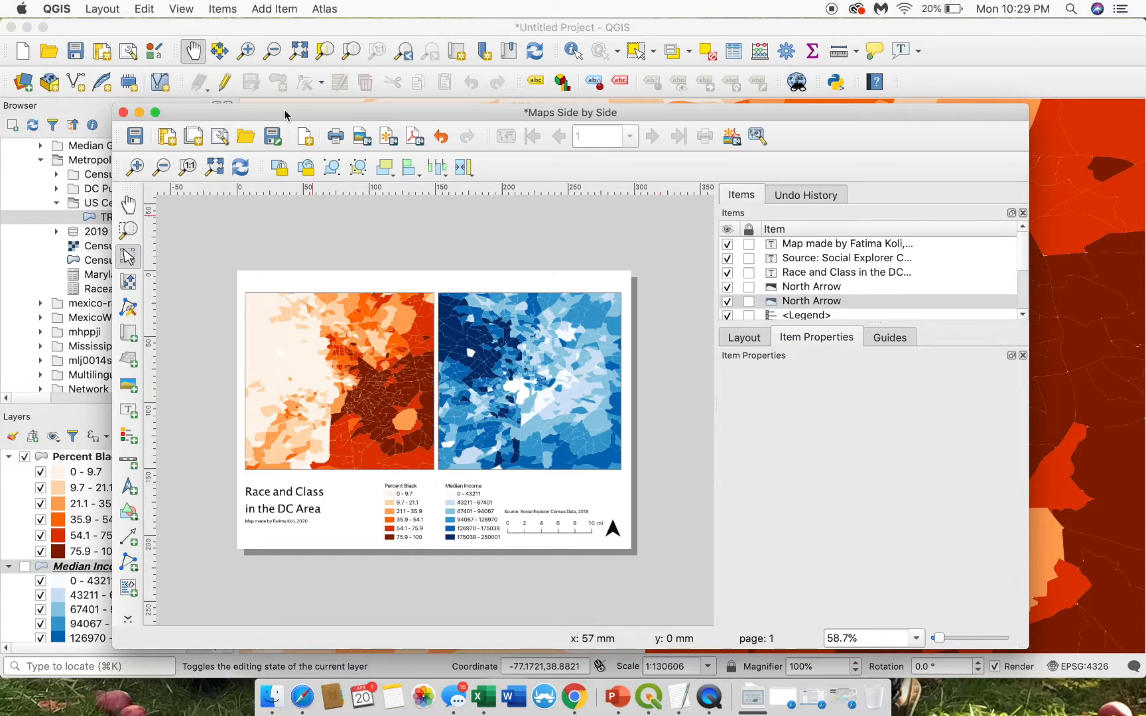
# - Export the layout as a PDF named RaceClassDC into the Metropolitics_S20 folder
pyautogui.click(99, 9)
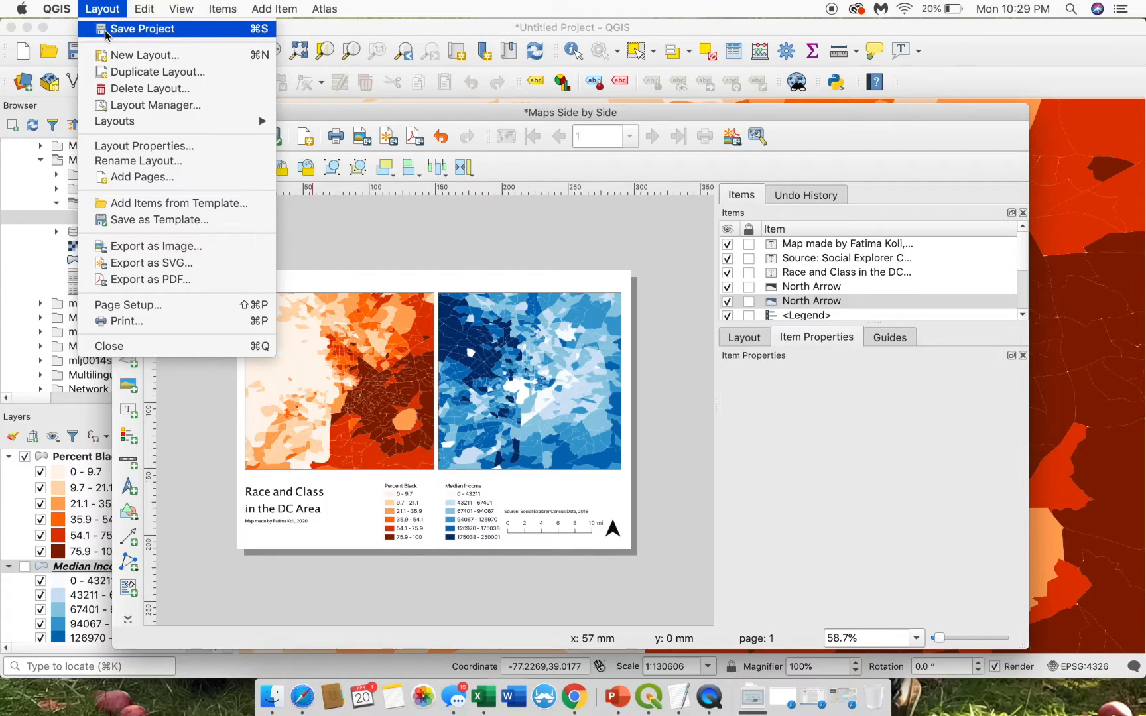
pyautogui.click(151, 279)
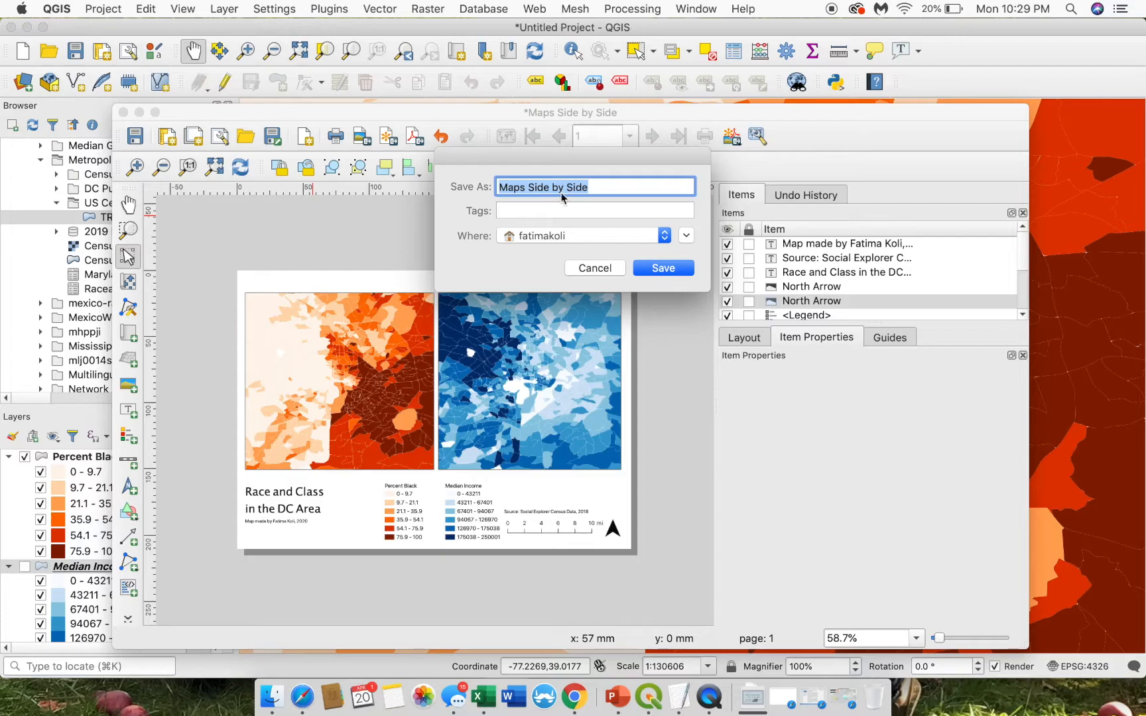
pyautogui.write('RaceClassDC')
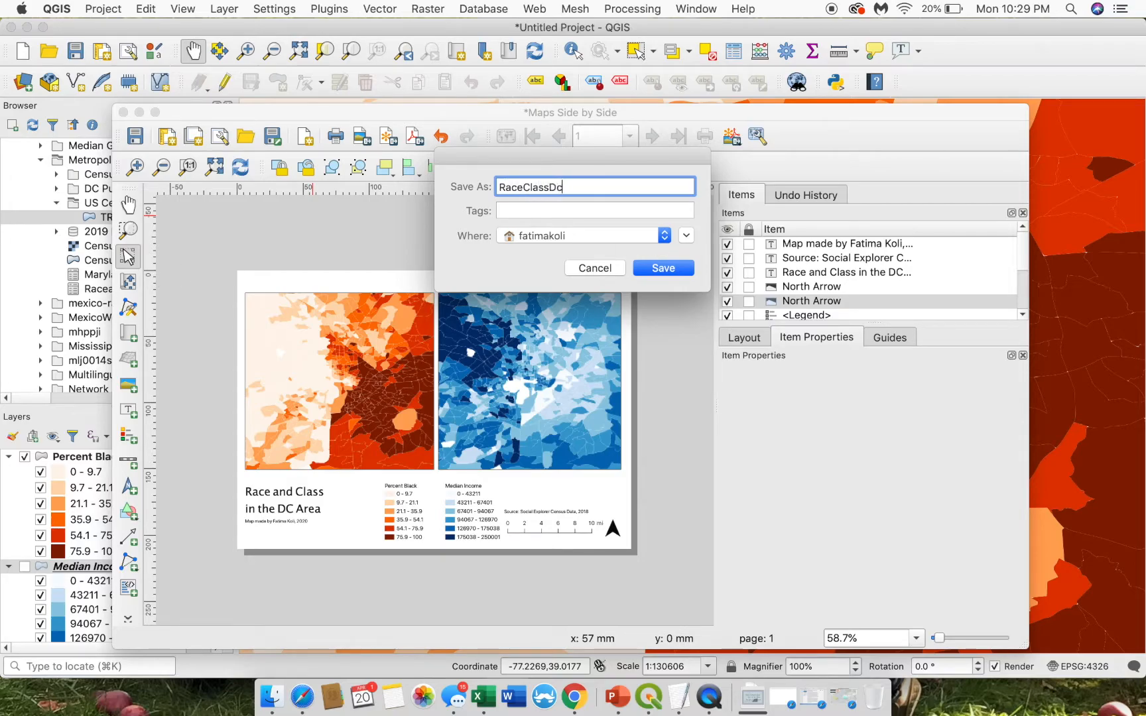
pyautogui.click(652, 236)
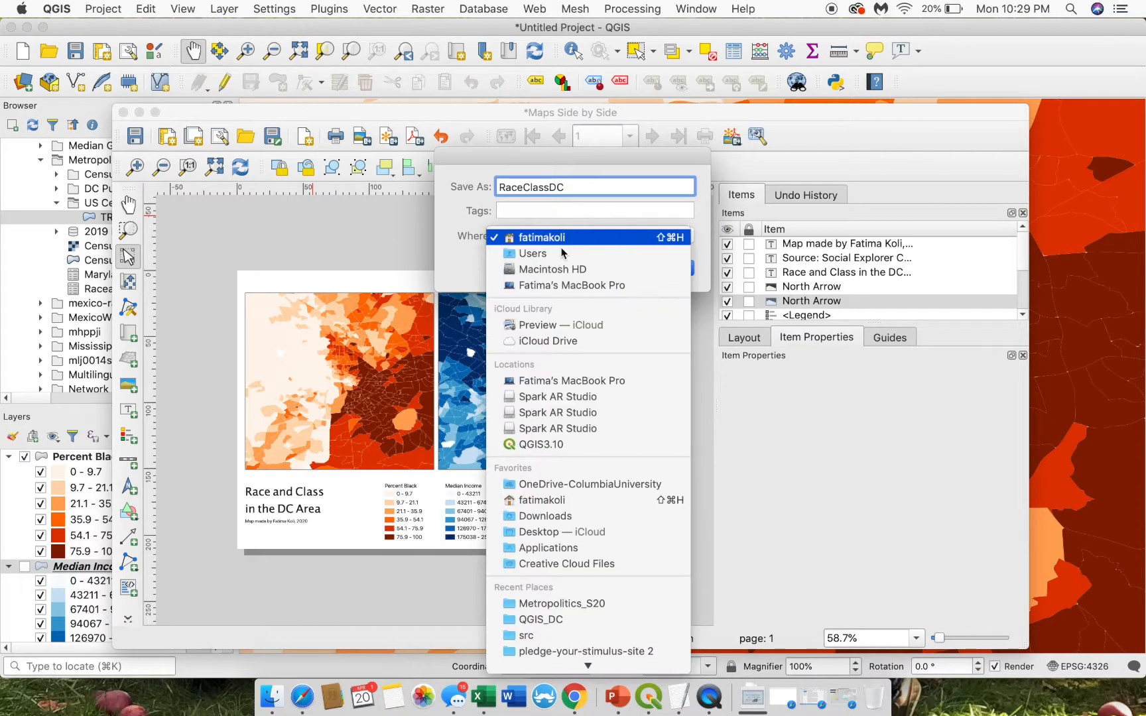
pyautogui.click(562, 605)
# - Save RaceClassDC.pdf with the default PDF export options, leaving vector-only export off
pyautogui.click(662, 268)
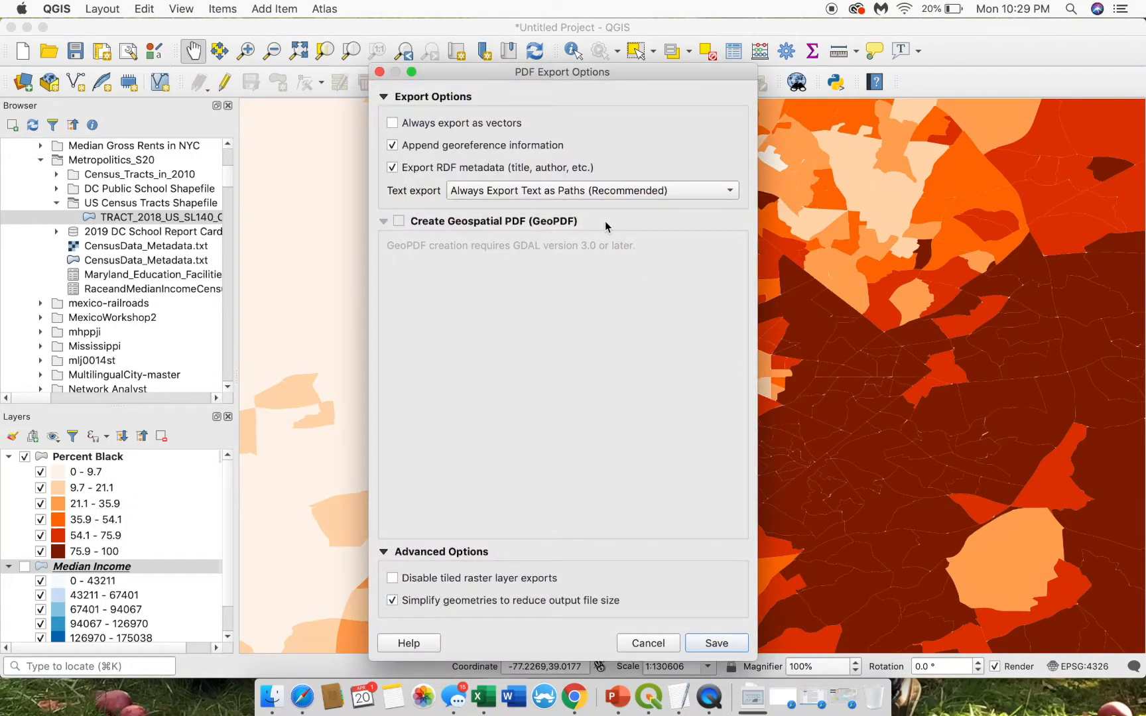
pyautogui.click(420, 125)
pyautogui.click(420, 125)
pyautogui.click(715, 642)
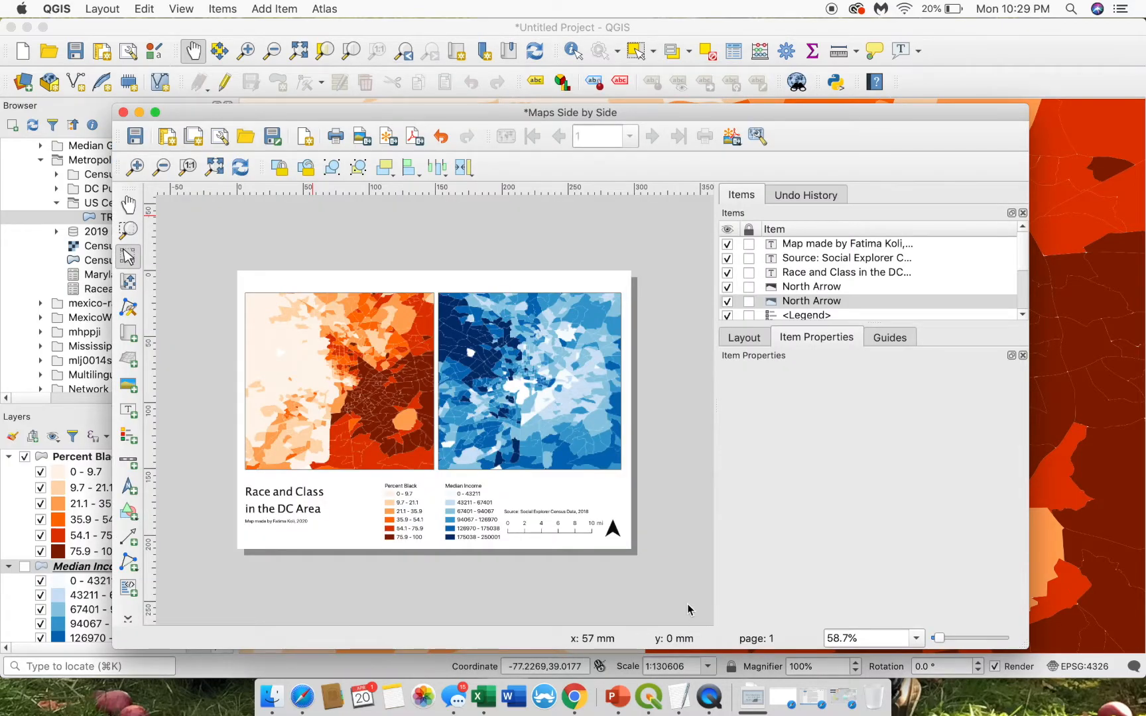
pyautogui.hotkey('ctrl', 'Up')
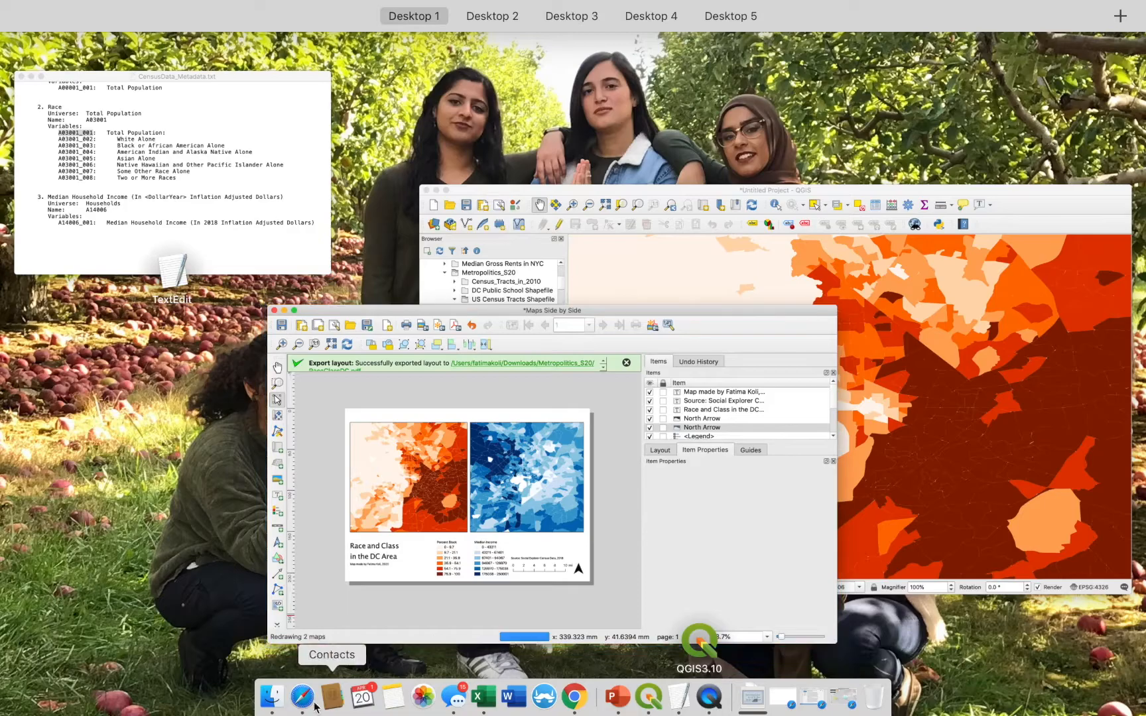
# - Reveal the exported RaceClassDC.pdf in Finder and open it in Acrobat
pyautogui.click(270, 696)
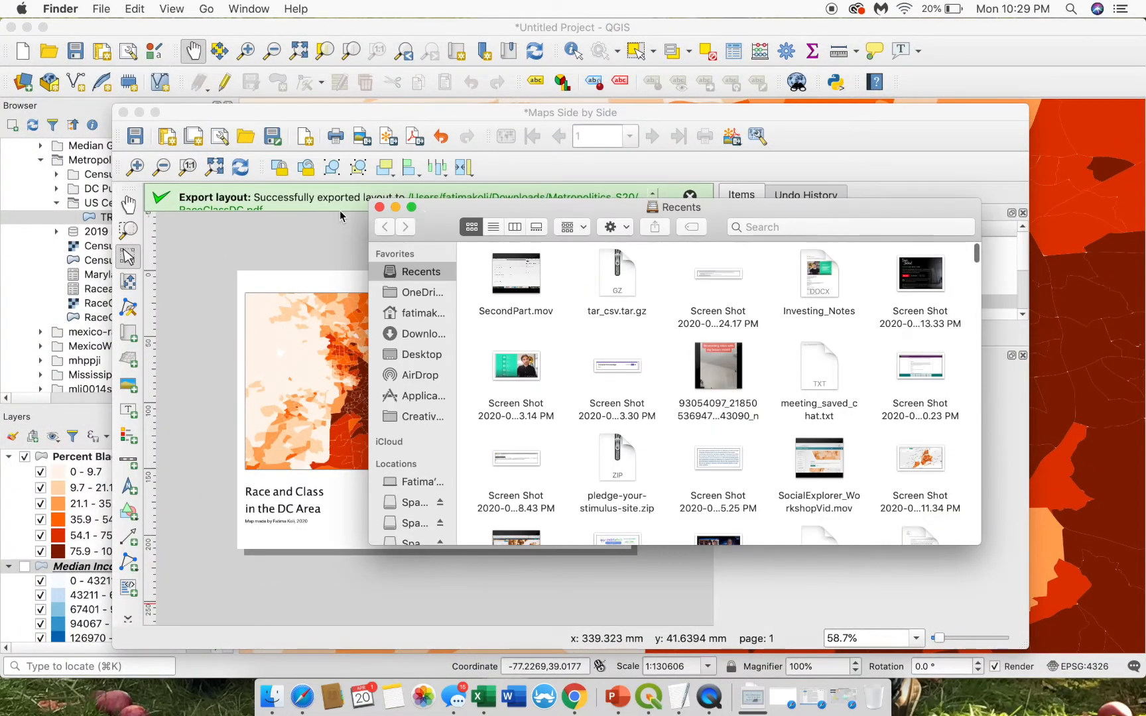
pyautogui.click(331, 200)
pyautogui.click(448, 198)
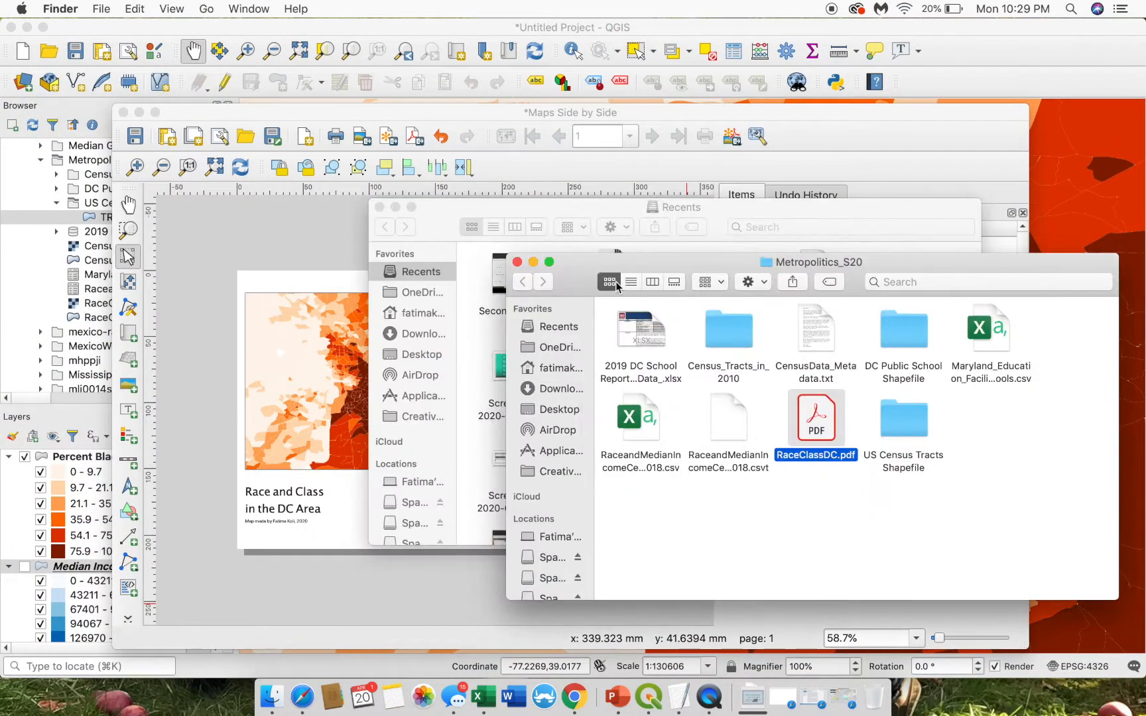
pyautogui.doubleClick(814, 424)
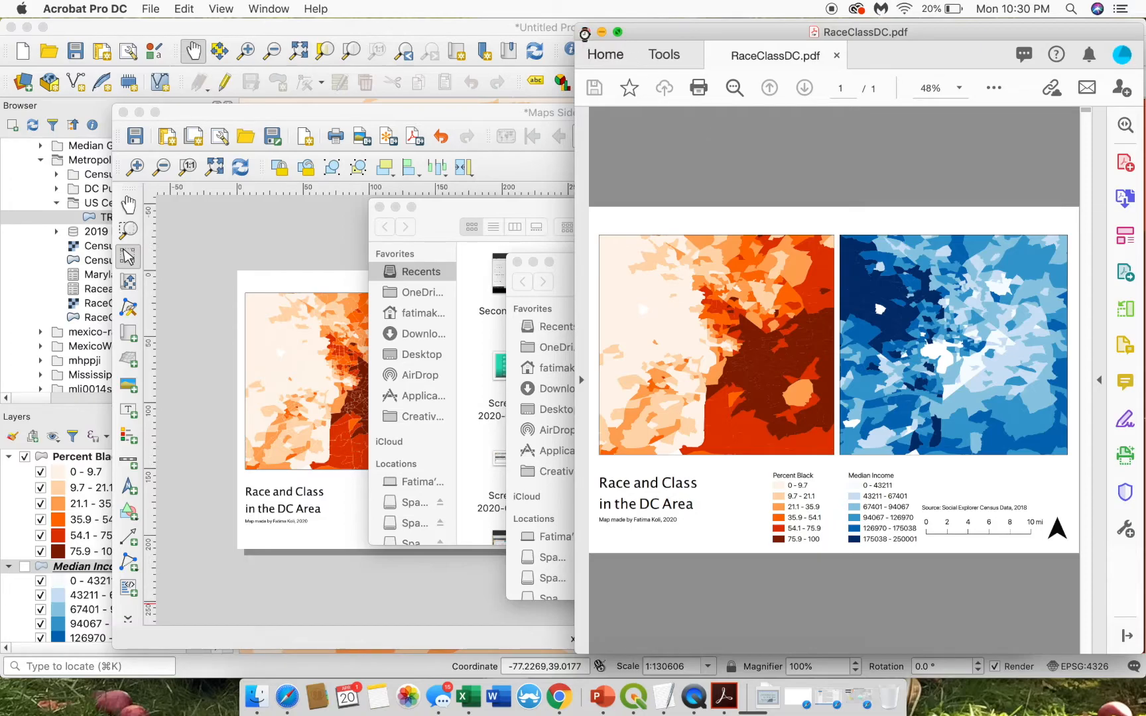
# - Close the Acrobat PDF preview and the Metropolitics_S20 and Recents Finder windows
pyautogui.click(585, 32)
pyautogui.click(517, 262)
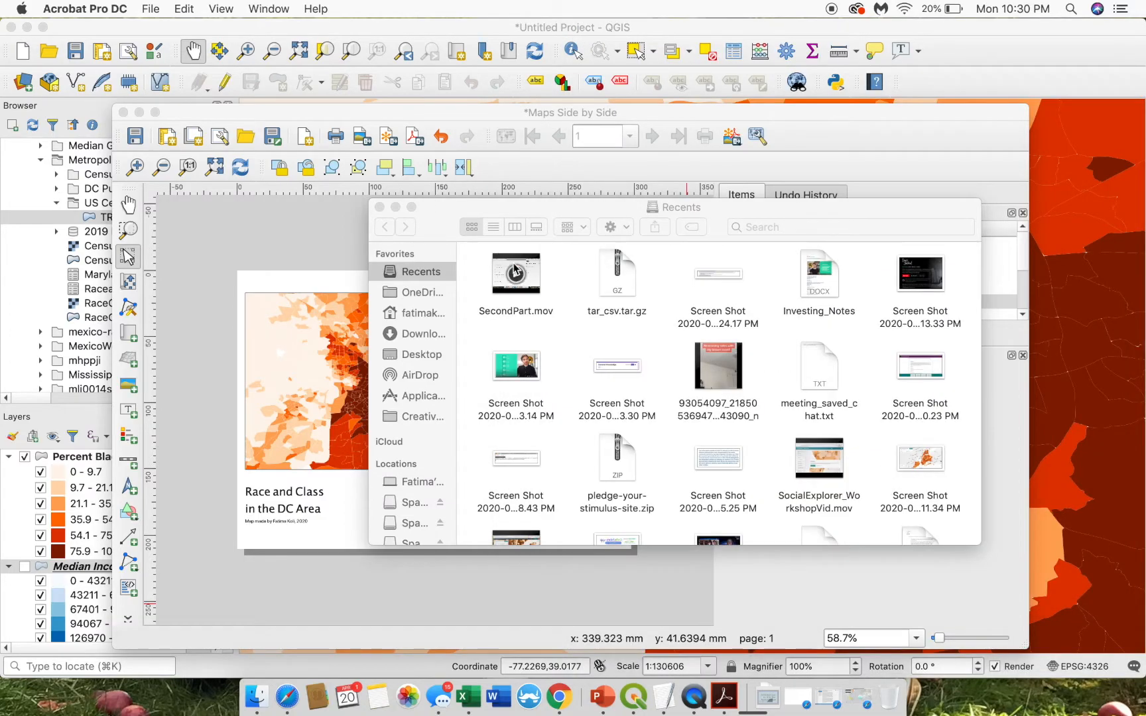
pyautogui.click(380, 207)
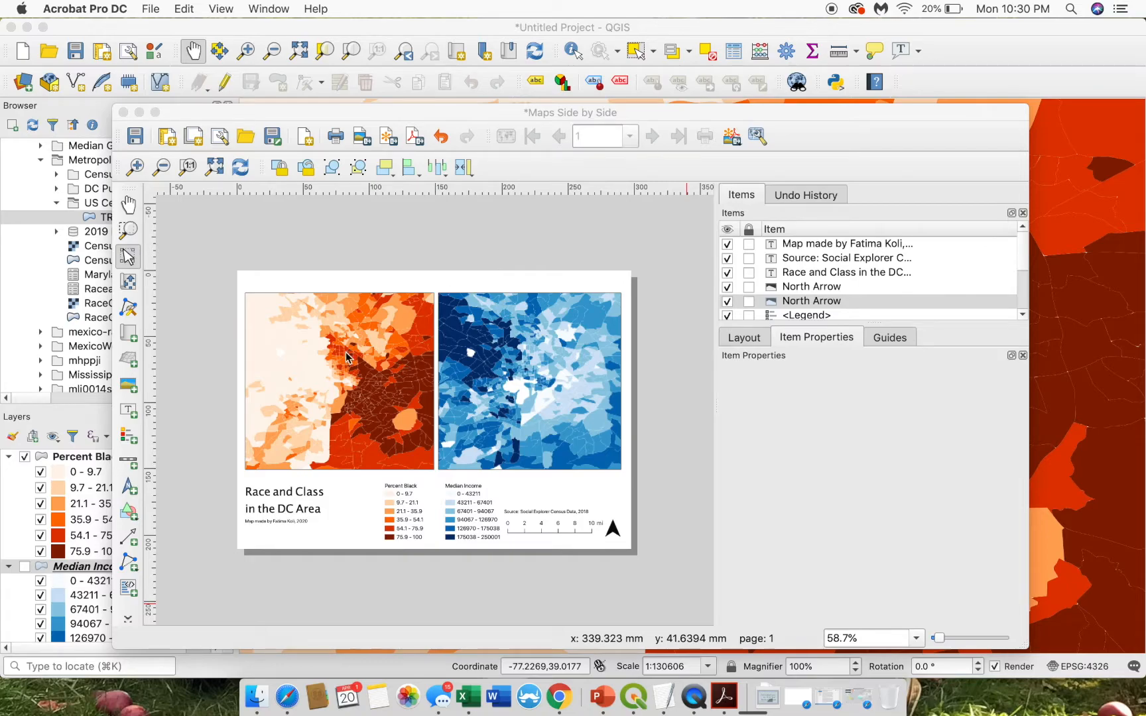
# - Set the Percent Black simple fill's stroke colour to light gray #b2b2b2 and apply it
pyautogui.click(67, 427)
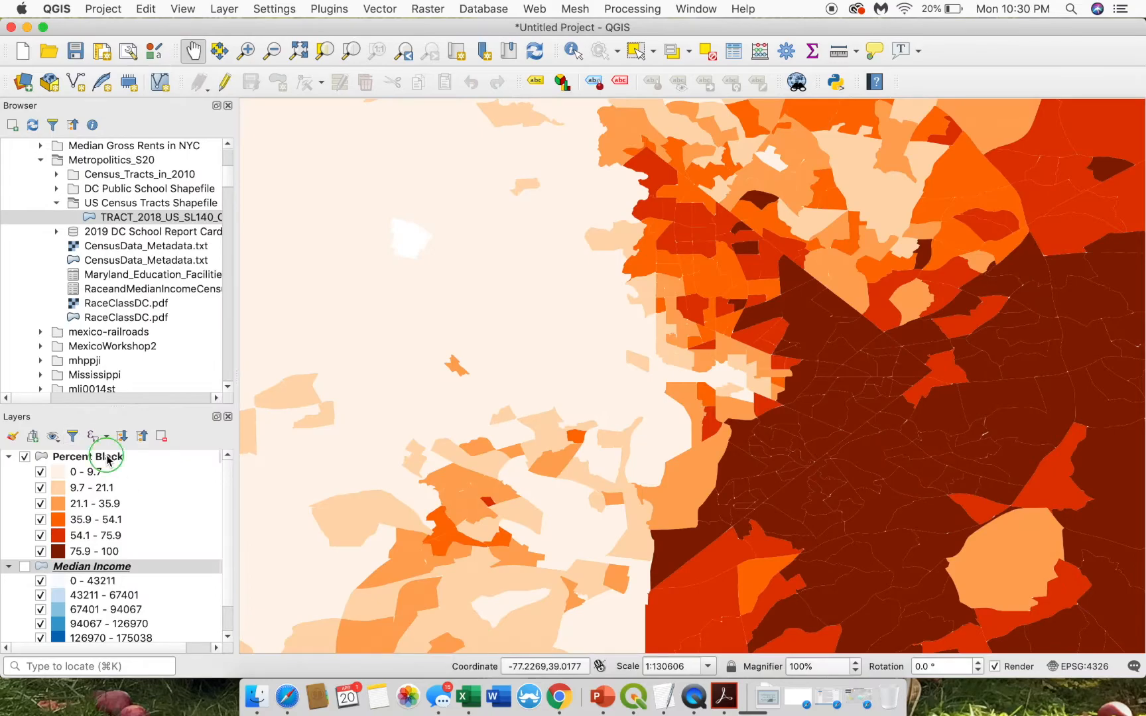
pyautogui.rightClick(106, 456)
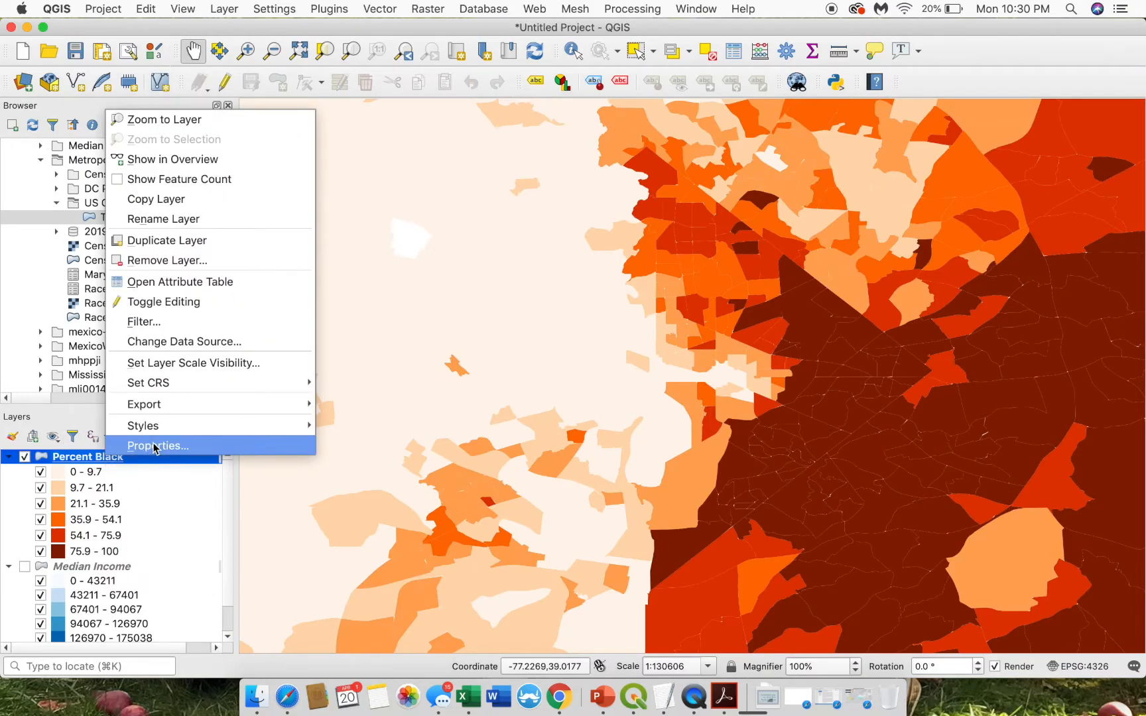
pyautogui.click(154, 447)
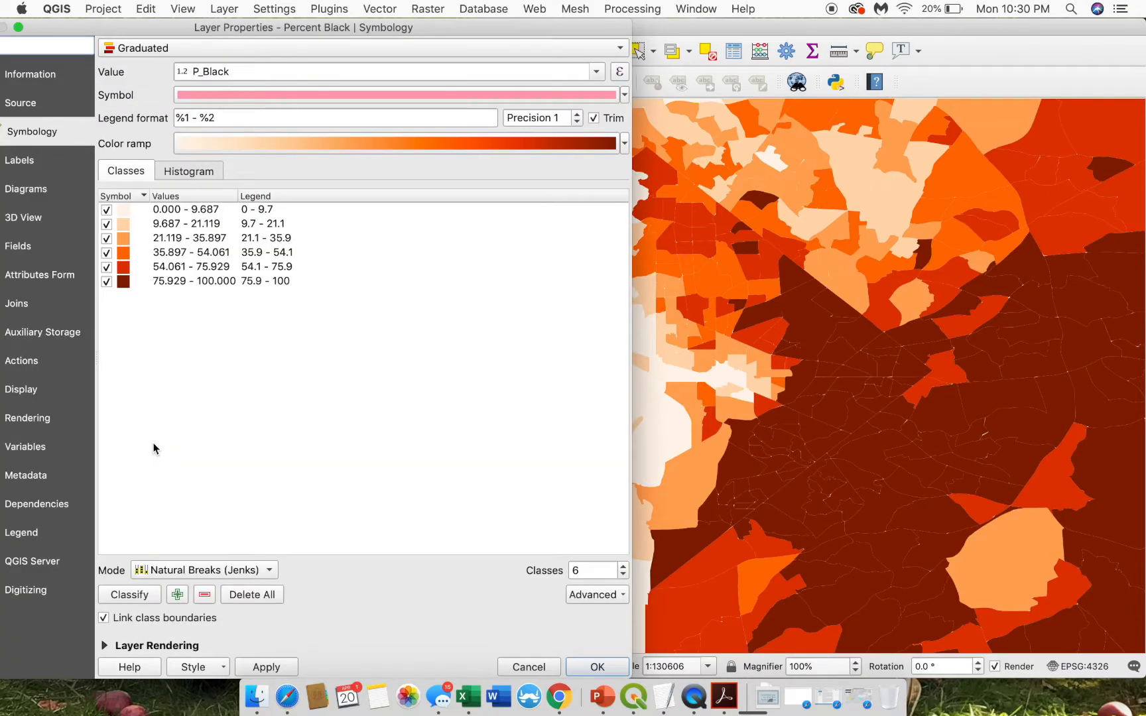
pyautogui.click(216, 96)
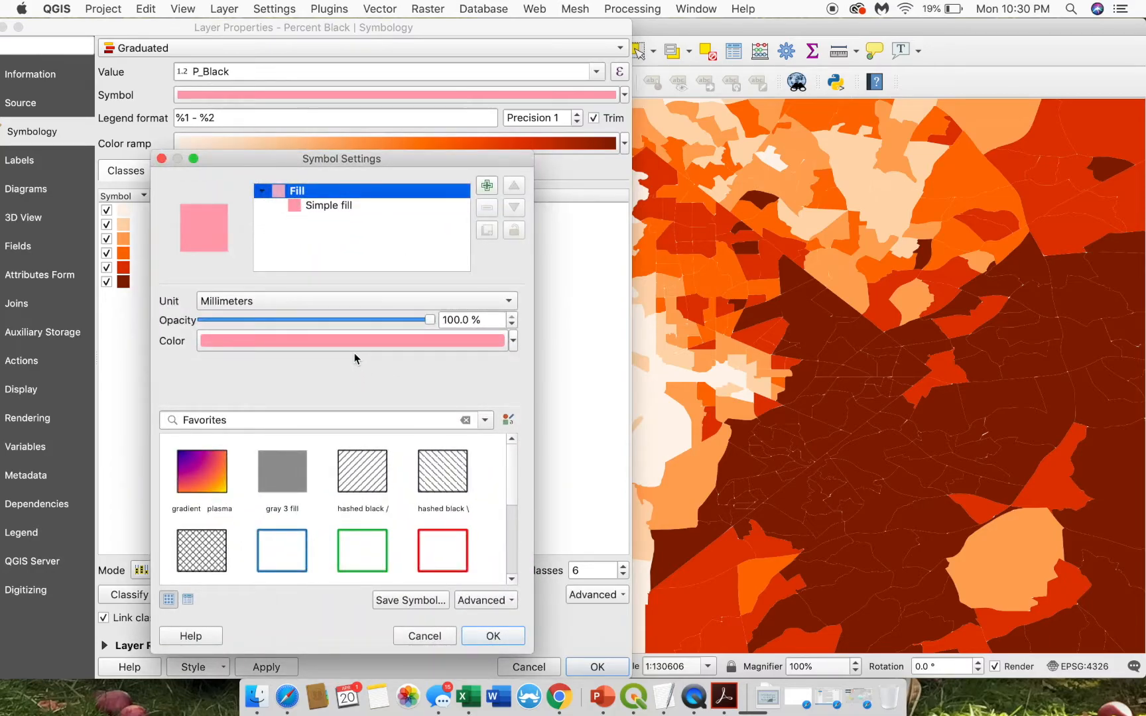
pyautogui.click(336, 206)
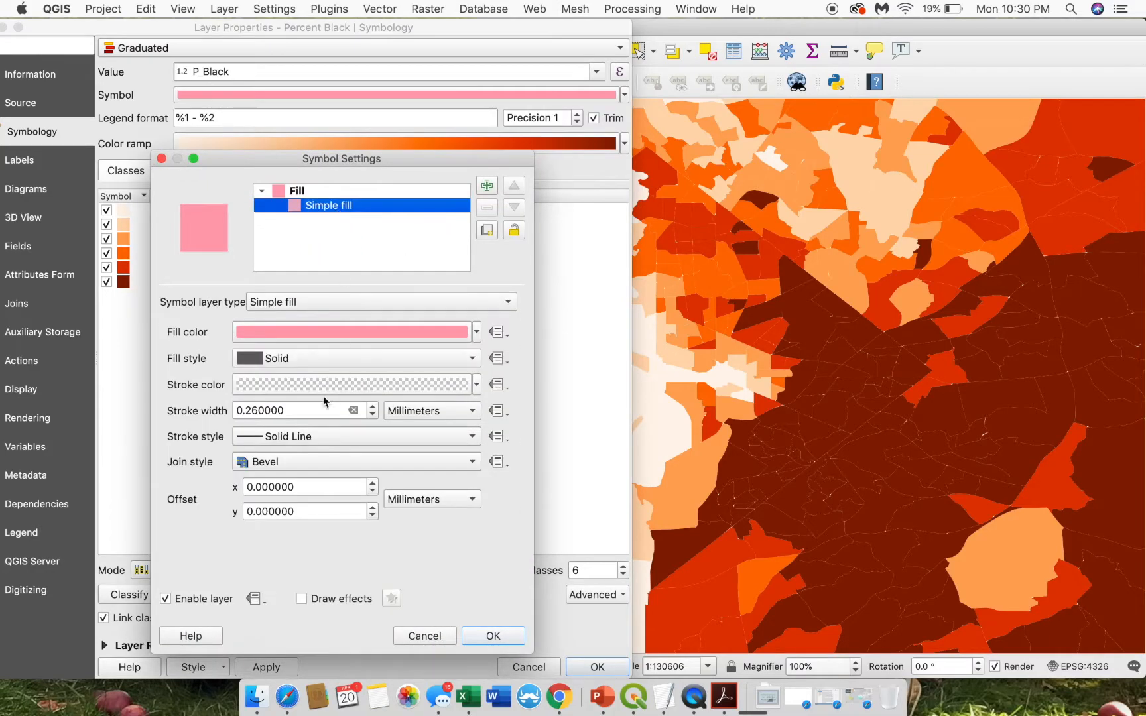
pyautogui.click(275, 384)
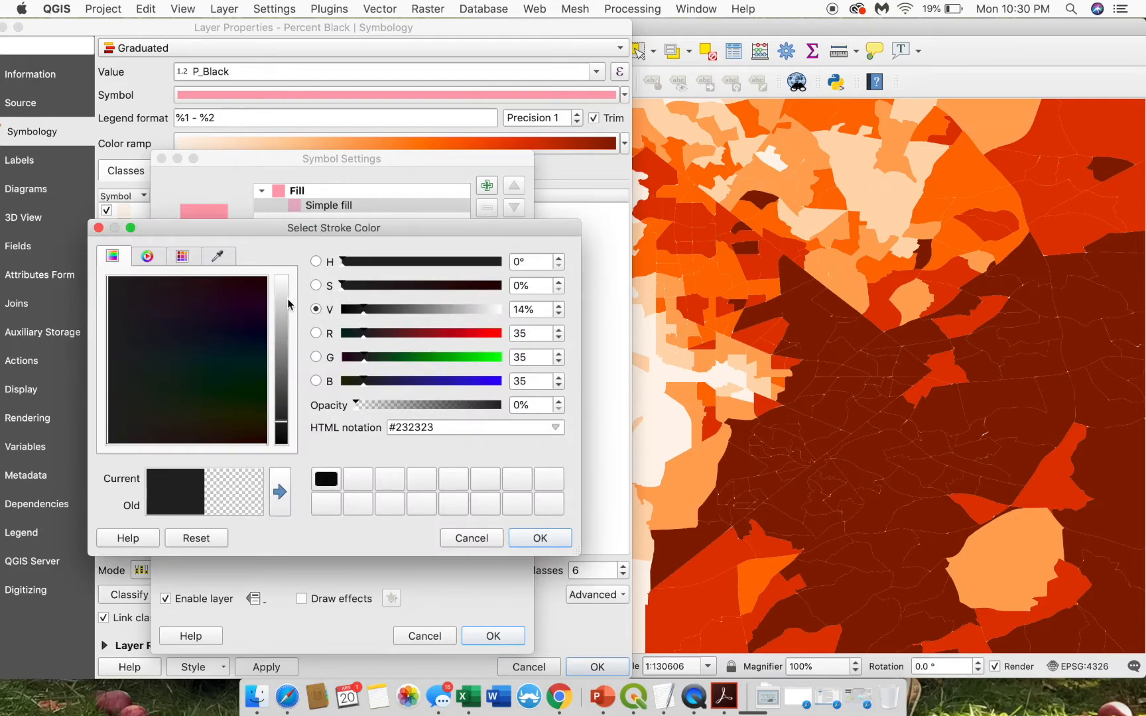
pyautogui.click(283, 315)
pyautogui.click(284, 327)
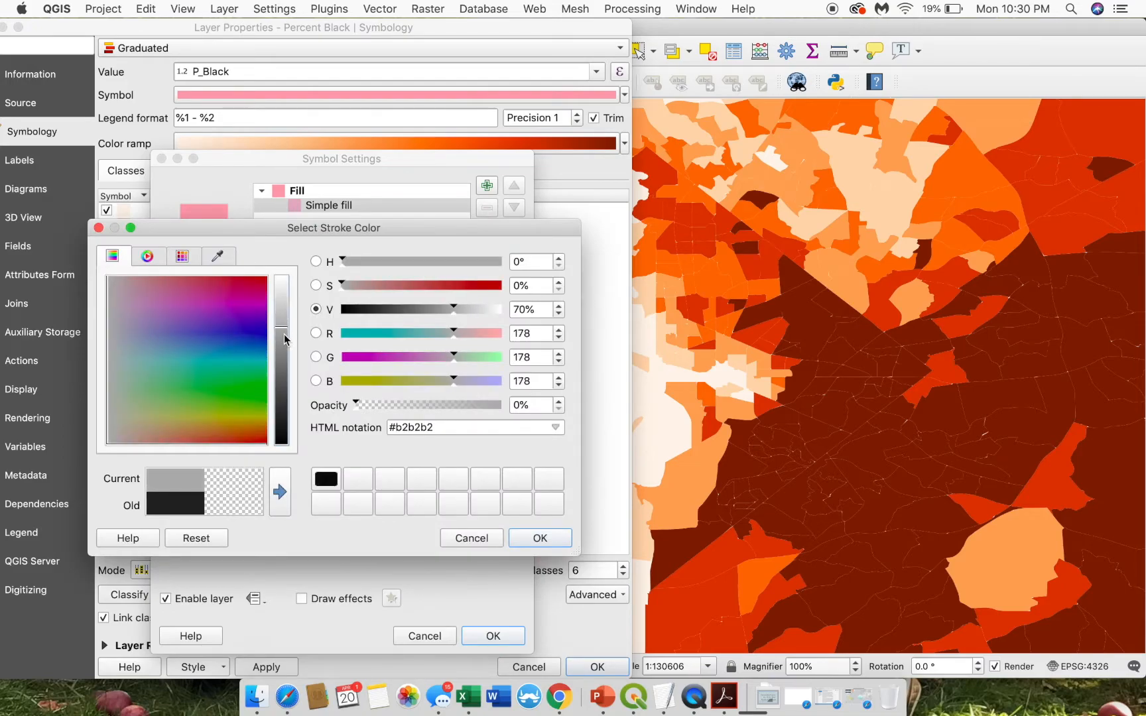
pyautogui.click(549, 545)
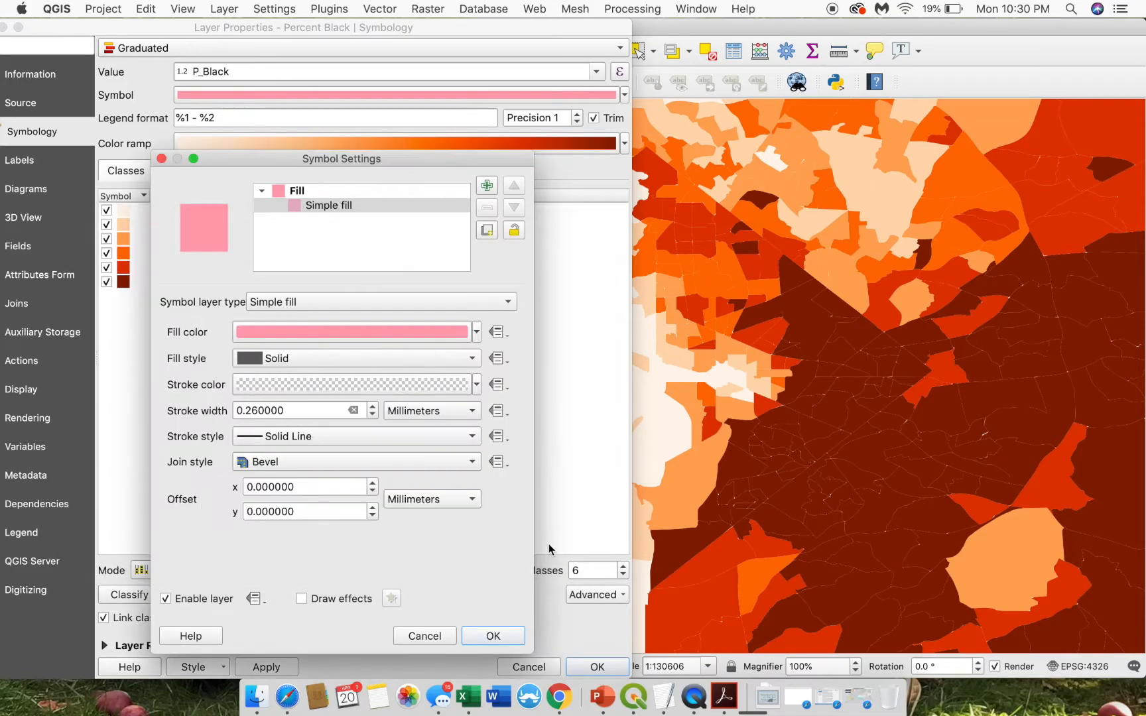
pyautogui.click(476, 636)
pyautogui.click(266, 667)
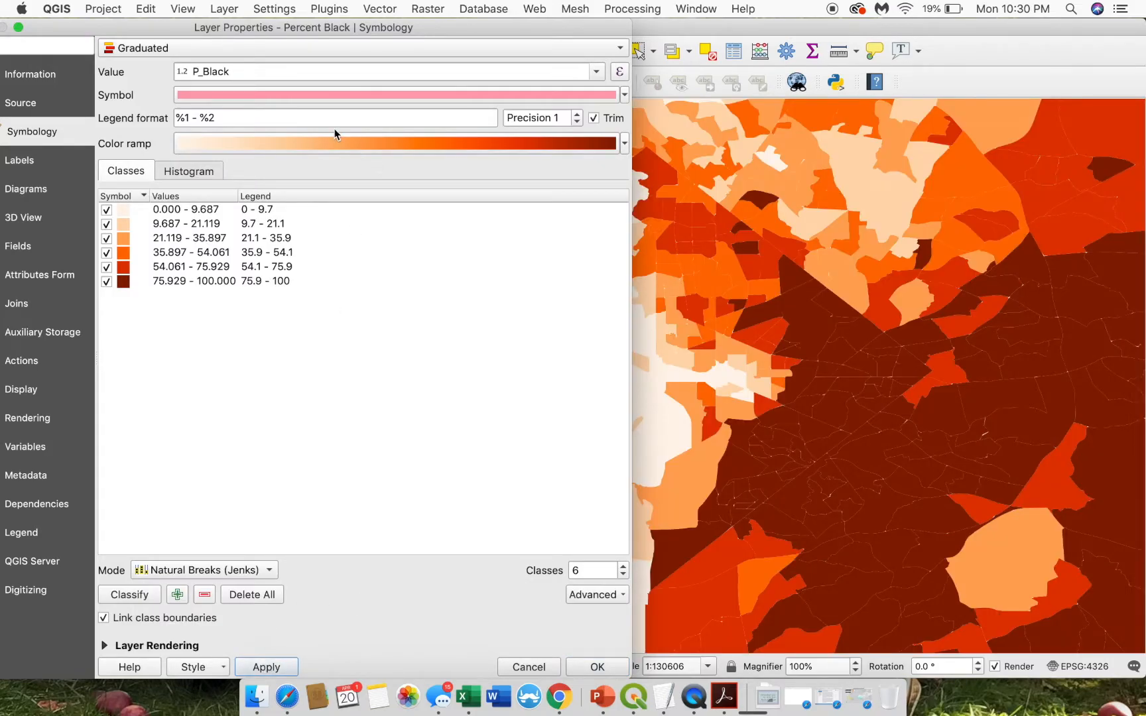
# - Change the Percent Black tract outlines to a fully opaque mid-grey and apply them
pyautogui.click(359, 93)
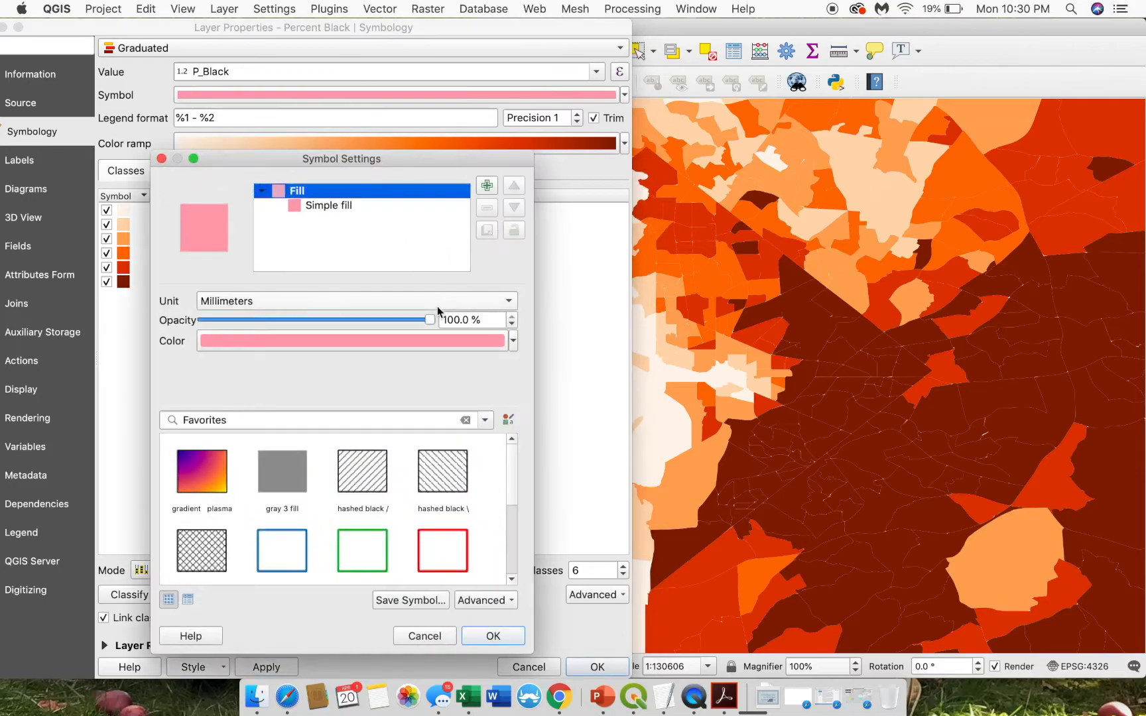
pyautogui.click(361, 207)
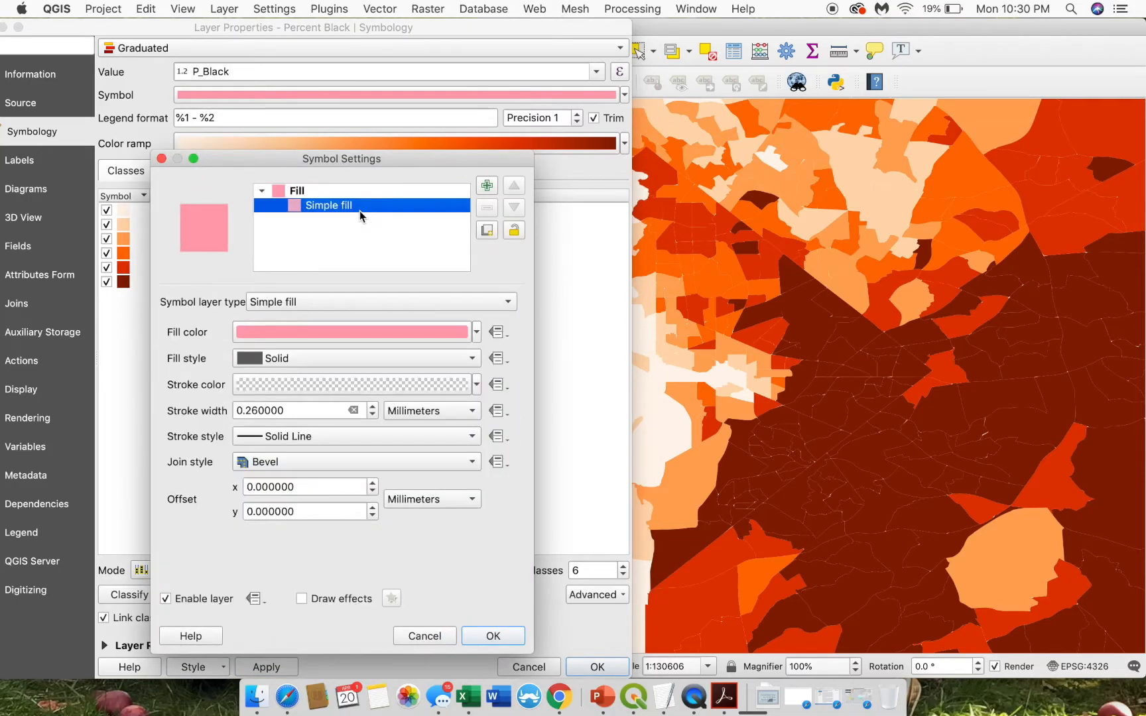
pyautogui.click(274, 384)
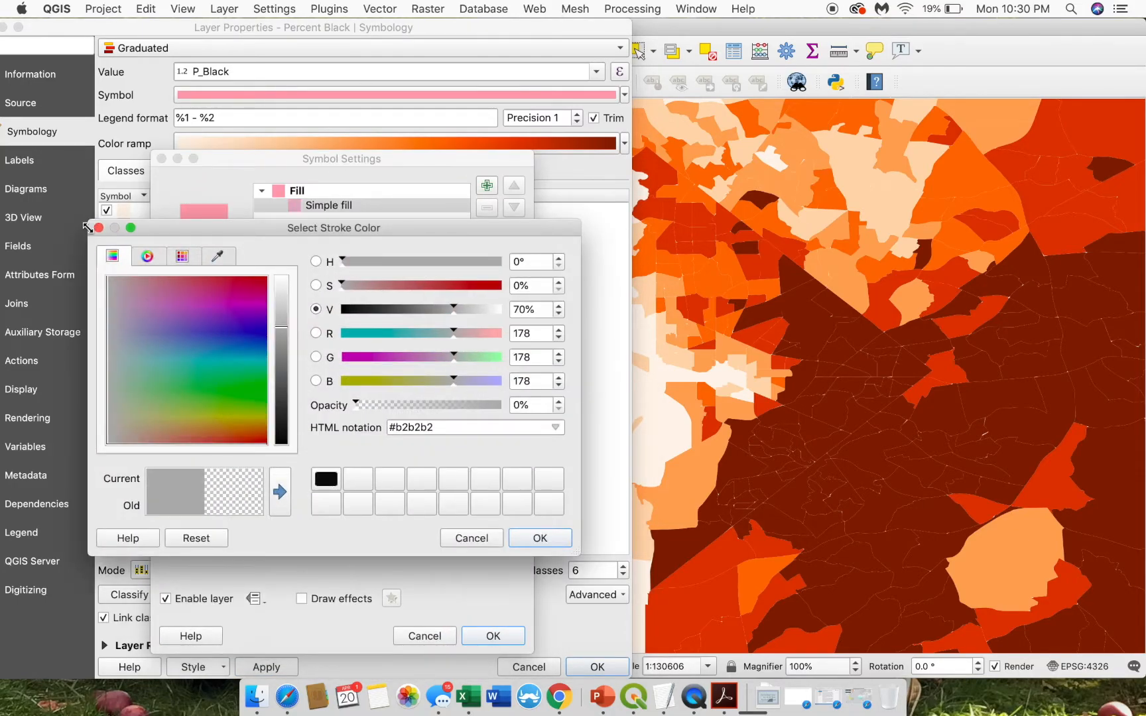
pyautogui.click(98, 228)
pyautogui.click(477, 386)
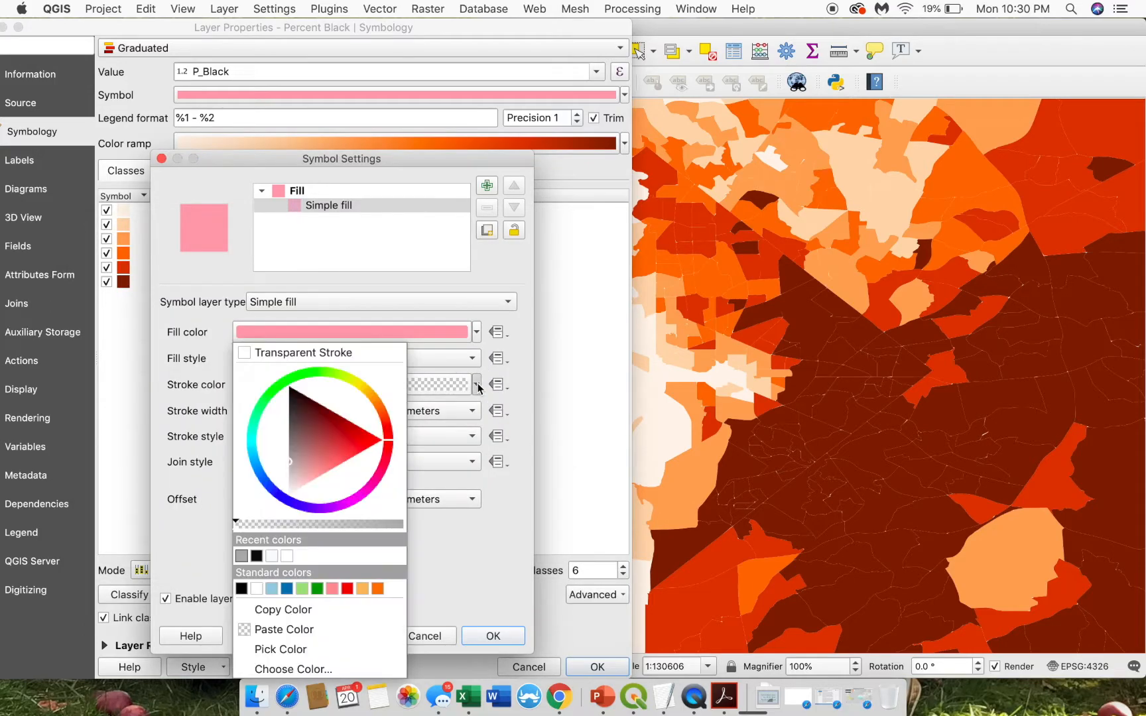
pyautogui.moveTo(299, 466); pyautogui.dragTo(295, 411)
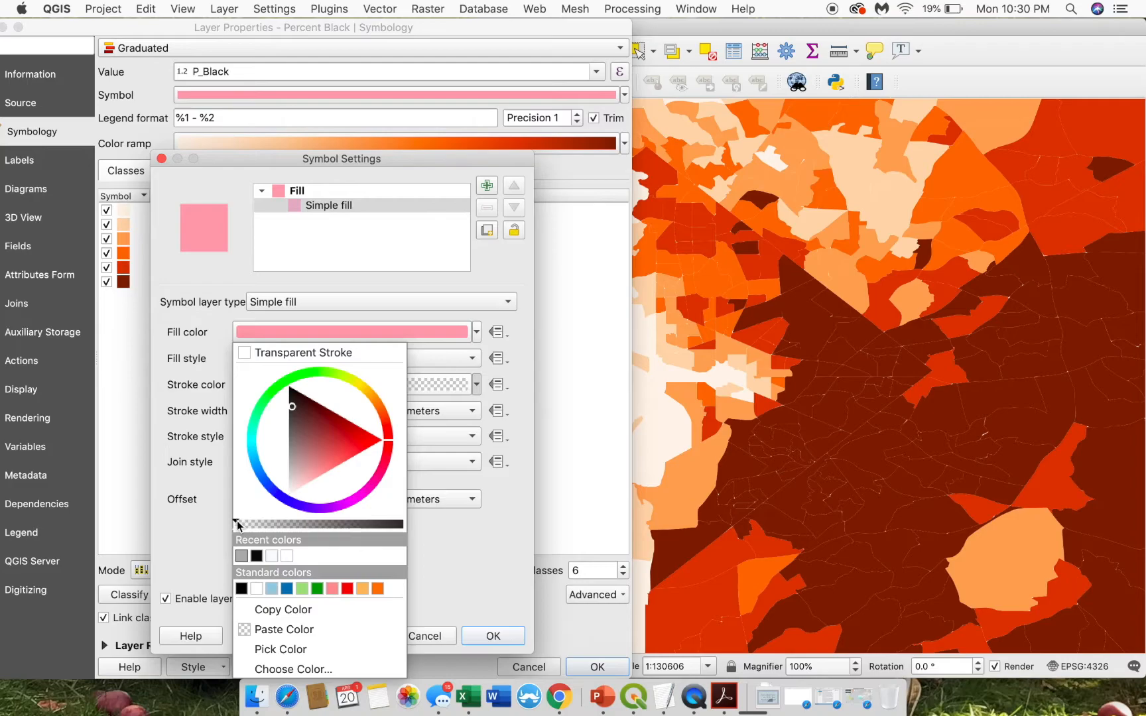
pyautogui.moveTo(237, 524); pyautogui.dragTo(415, 523)
pyautogui.moveTo(327, 453); pyautogui.dragTo(291, 440)
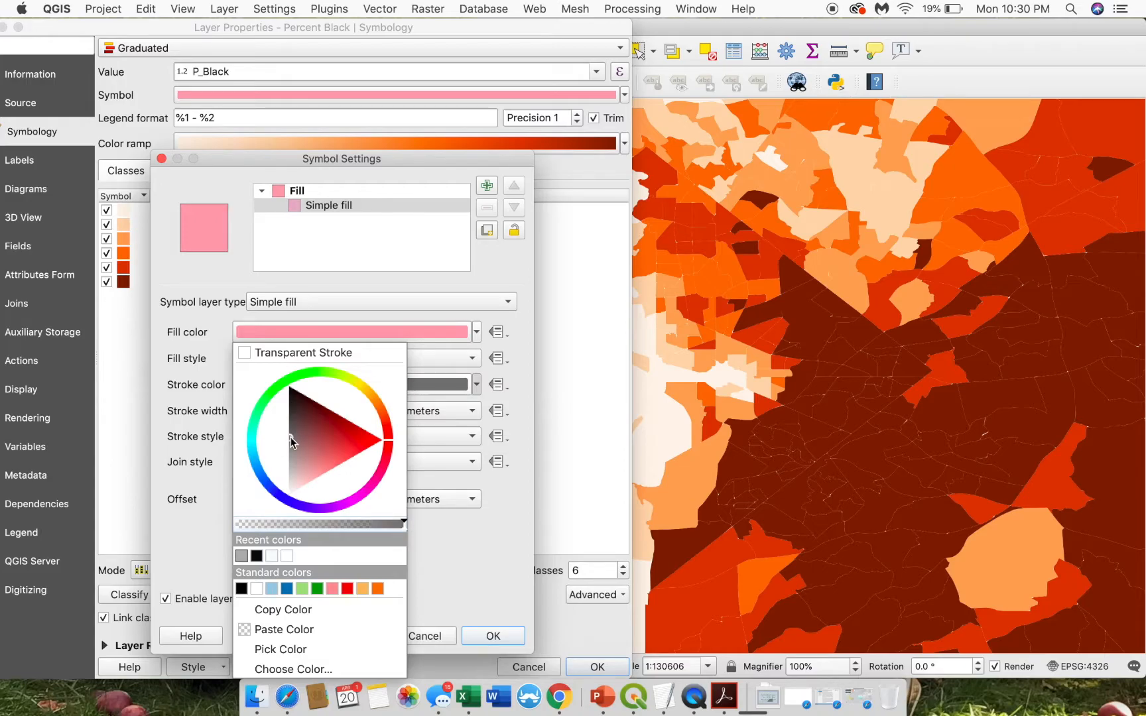
pyautogui.click(485, 588)
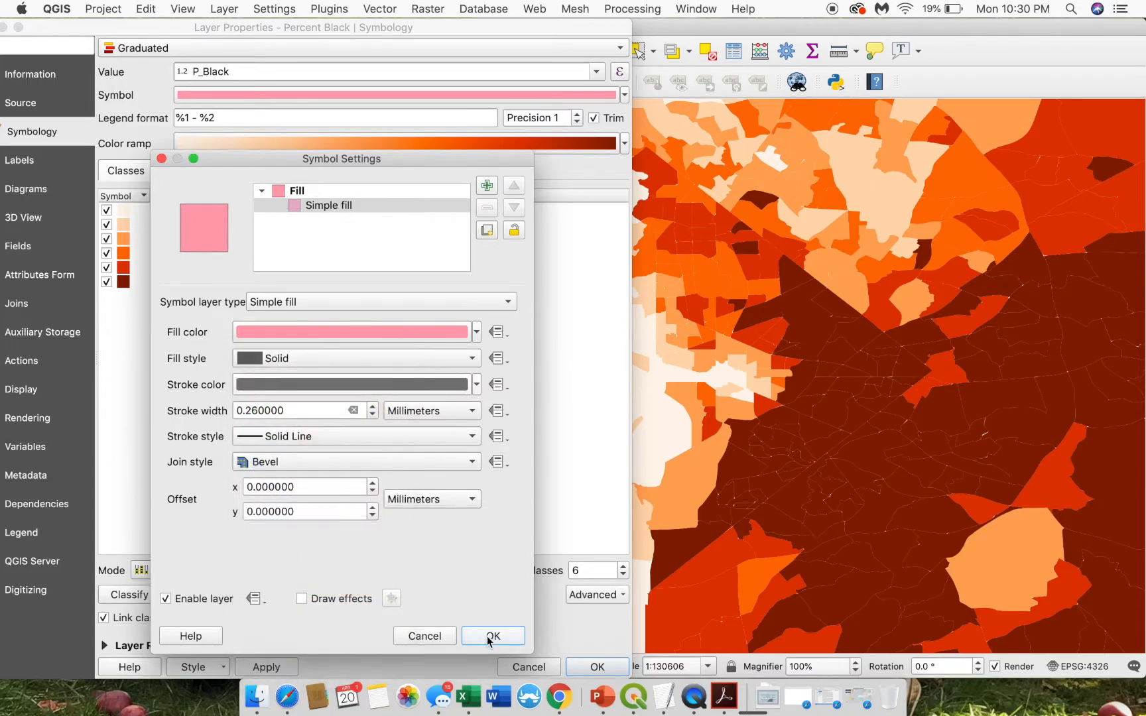
pyautogui.click(489, 638)
pyautogui.click(254, 667)
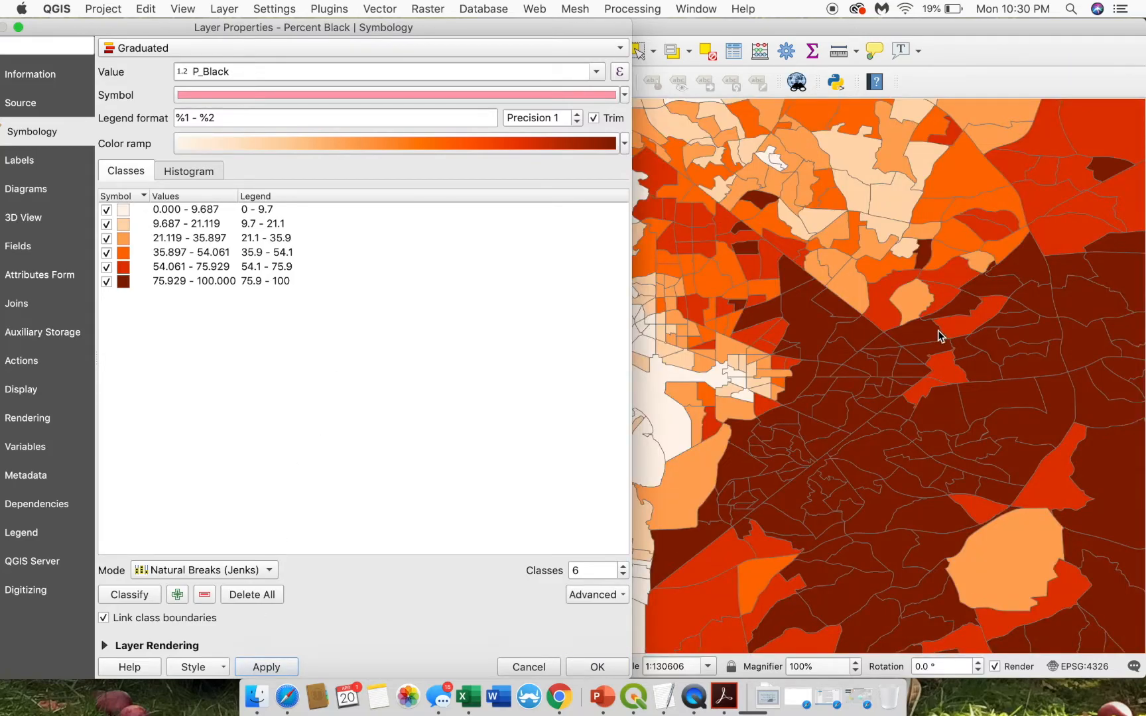
# - Check the fill colour without changing it and confirm the Percent Black graduated symbology
pyautogui.click(469, 98)
pyautogui.click(319, 337)
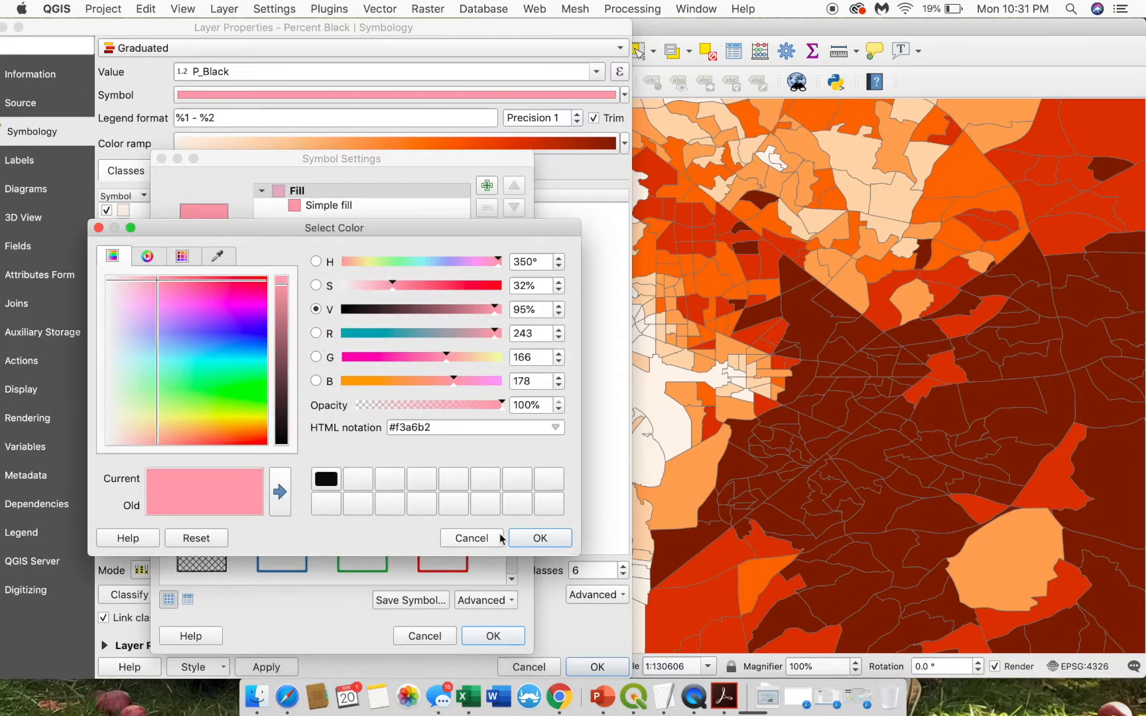
pyautogui.click(540, 535)
pyautogui.click(480, 636)
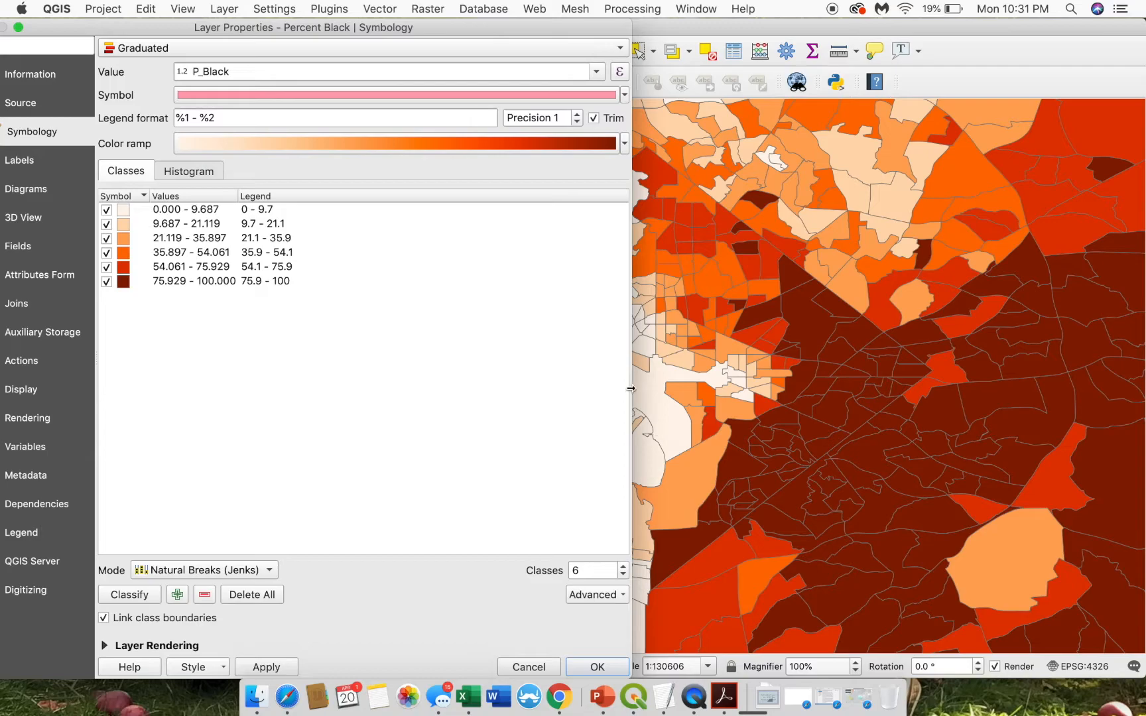
pyautogui.click(596, 665)
# - Turn on Median Income and give it the 'gray 3 fill' favourite as its base symbol
pyautogui.click(24, 556)
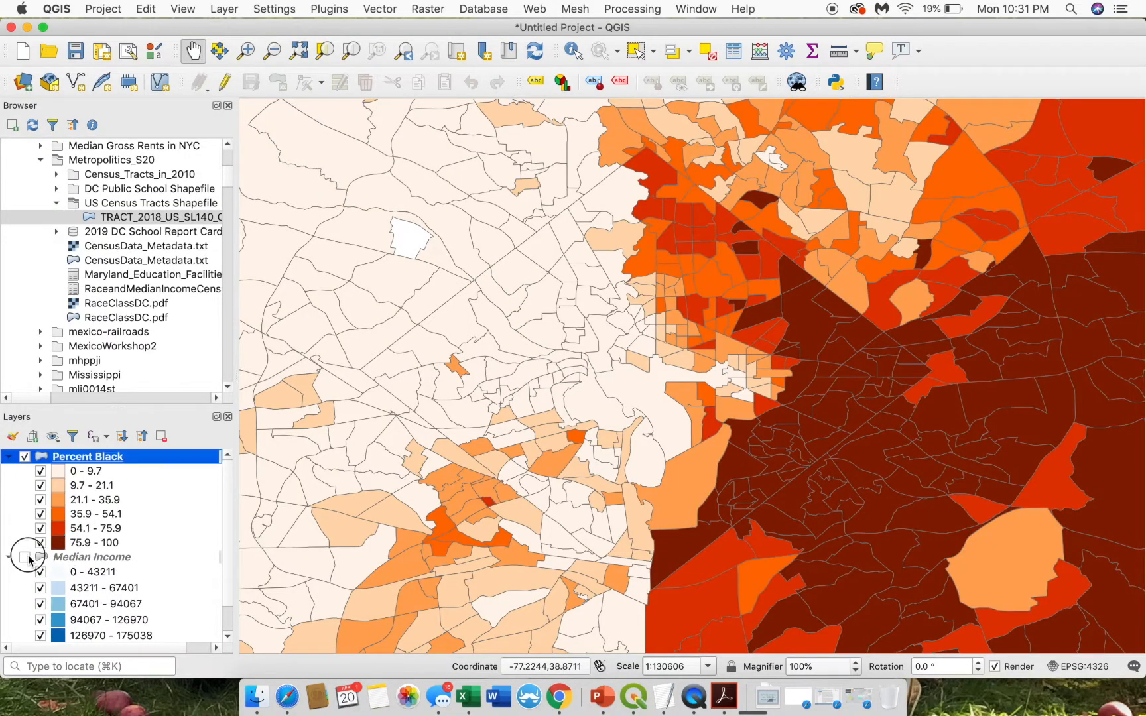
pyautogui.rightClick(73, 558)
pyautogui.click(113, 545)
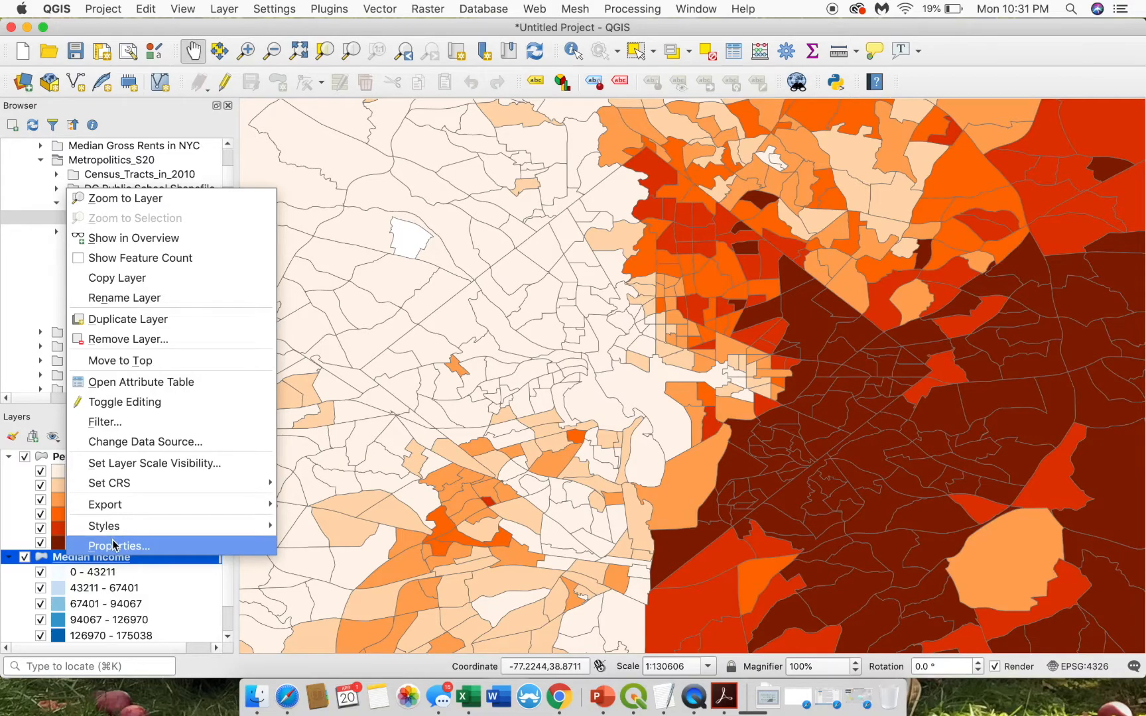
pyautogui.click(311, 93)
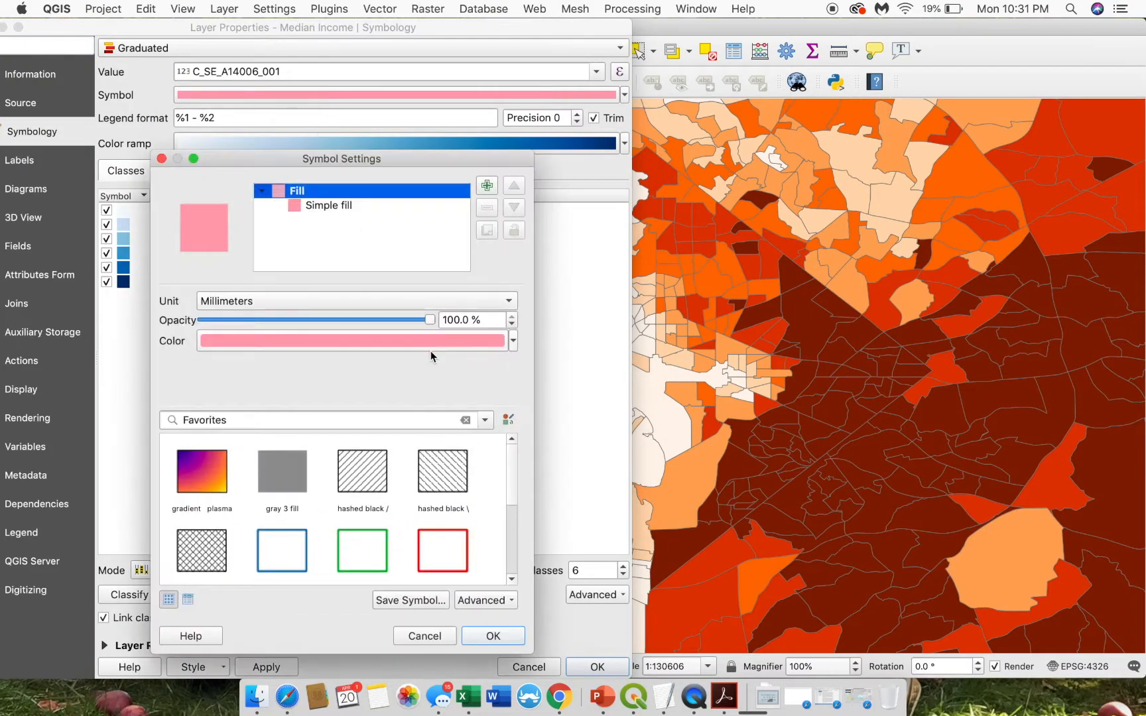
pyautogui.click(284, 470)
pyautogui.click(474, 635)
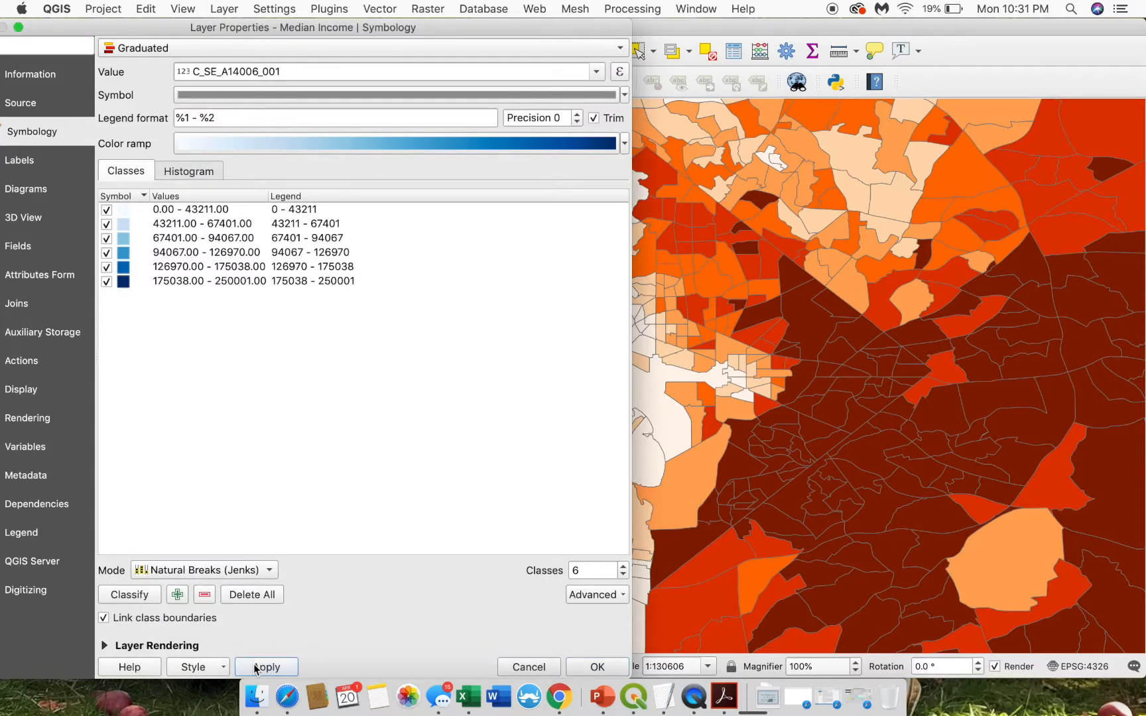
pyautogui.click(582, 665)
pyautogui.click(25, 456)
pyautogui.click(25, 457)
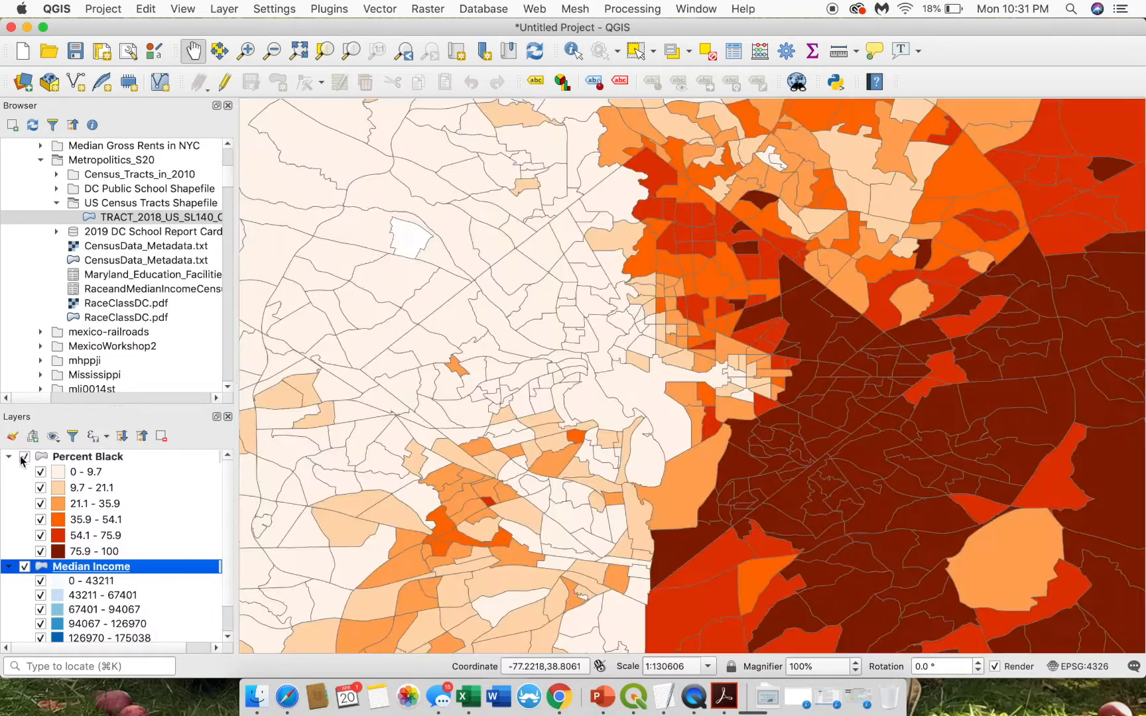
# - Bring the Maps Side by Side layout forward and select the left and right maps
pyautogui.hotkey('ctrl', 'Up')
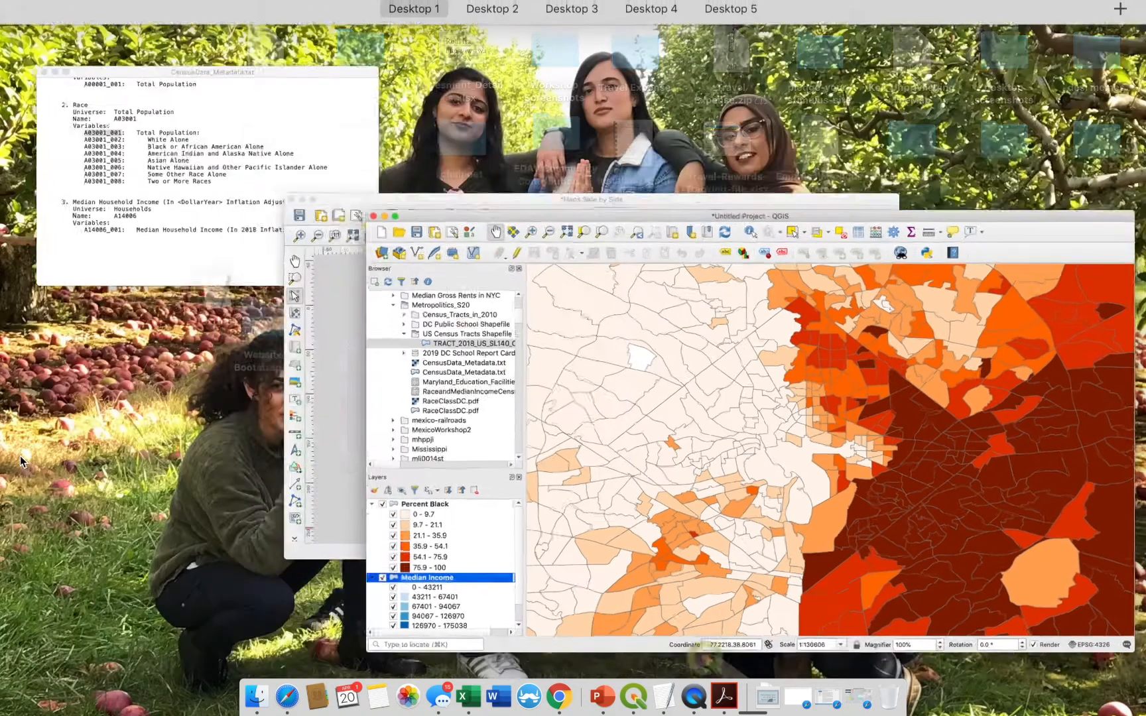
pyautogui.click(407, 437)
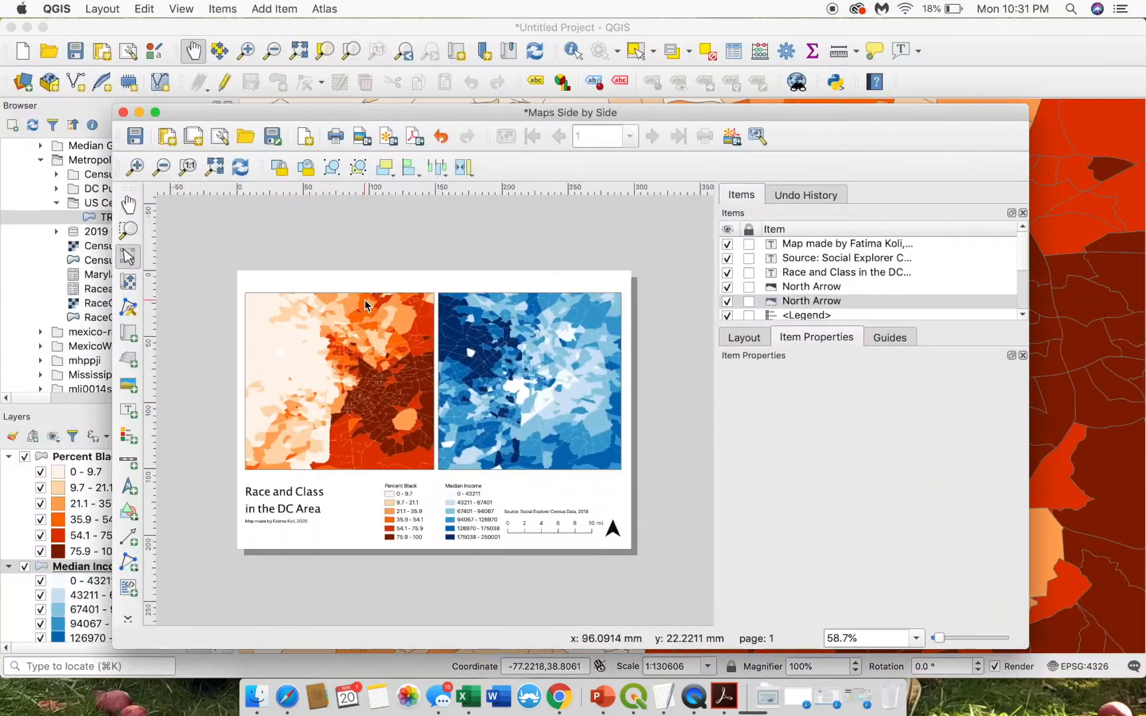
pyautogui.click(408, 437)
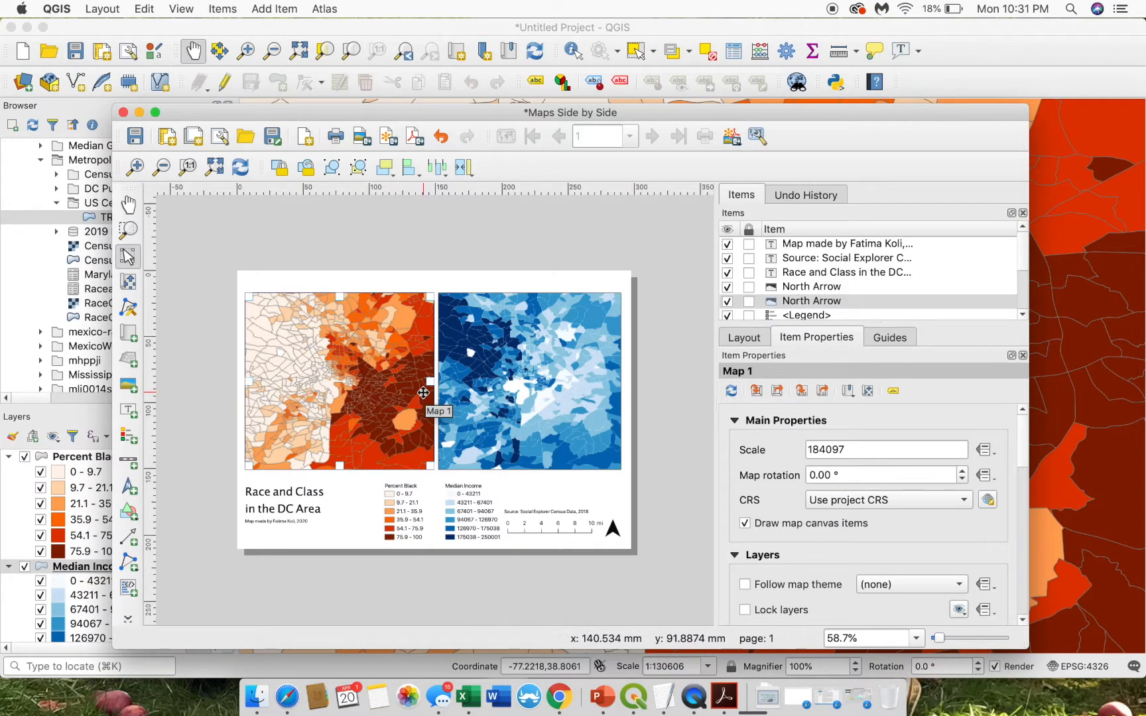
pyautogui.click(524, 391)
# - Hide Percent Black in the main window, then redraw the right blue map in the layout
pyautogui.hotkey('ctrl', 'Up')
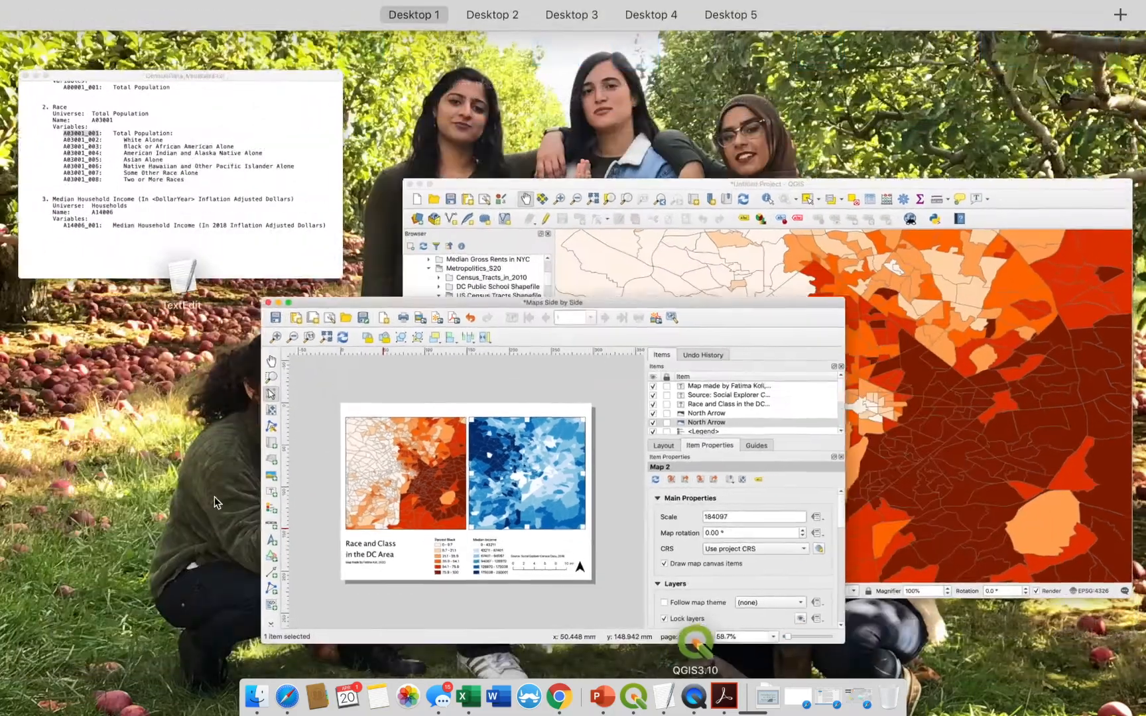
pyautogui.click(793, 279)
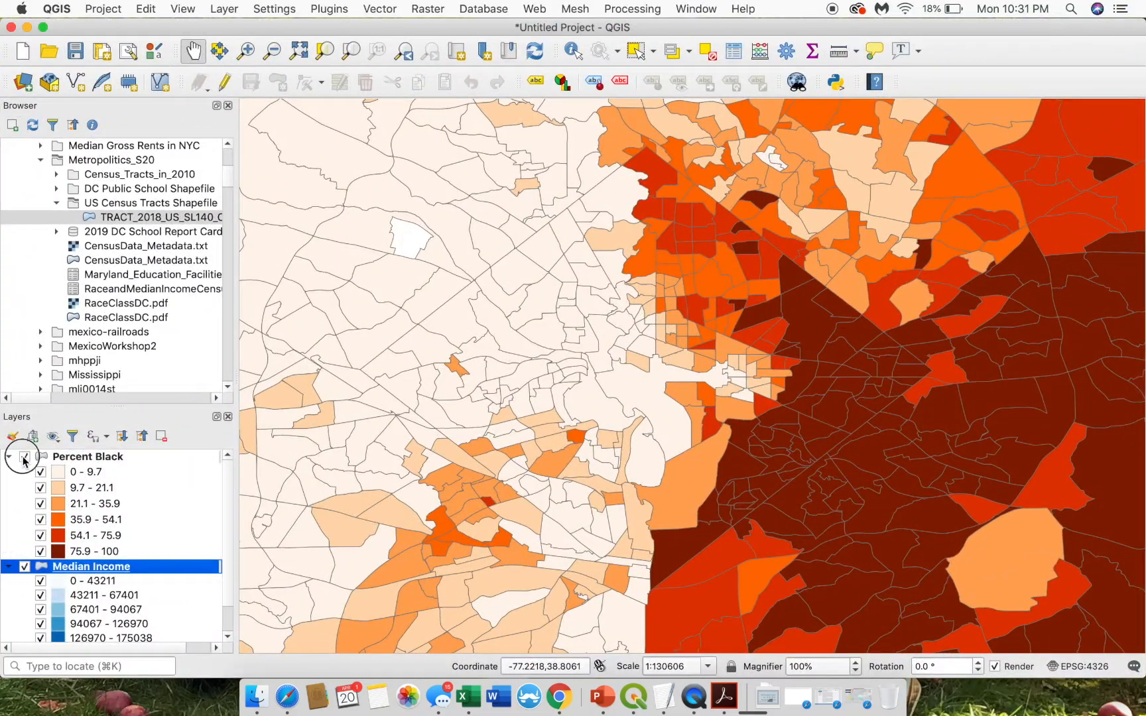
pyautogui.click(24, 456)
pyautogui.hotkey('ctrl', 'Up')
pyautogui.click(672, 460)
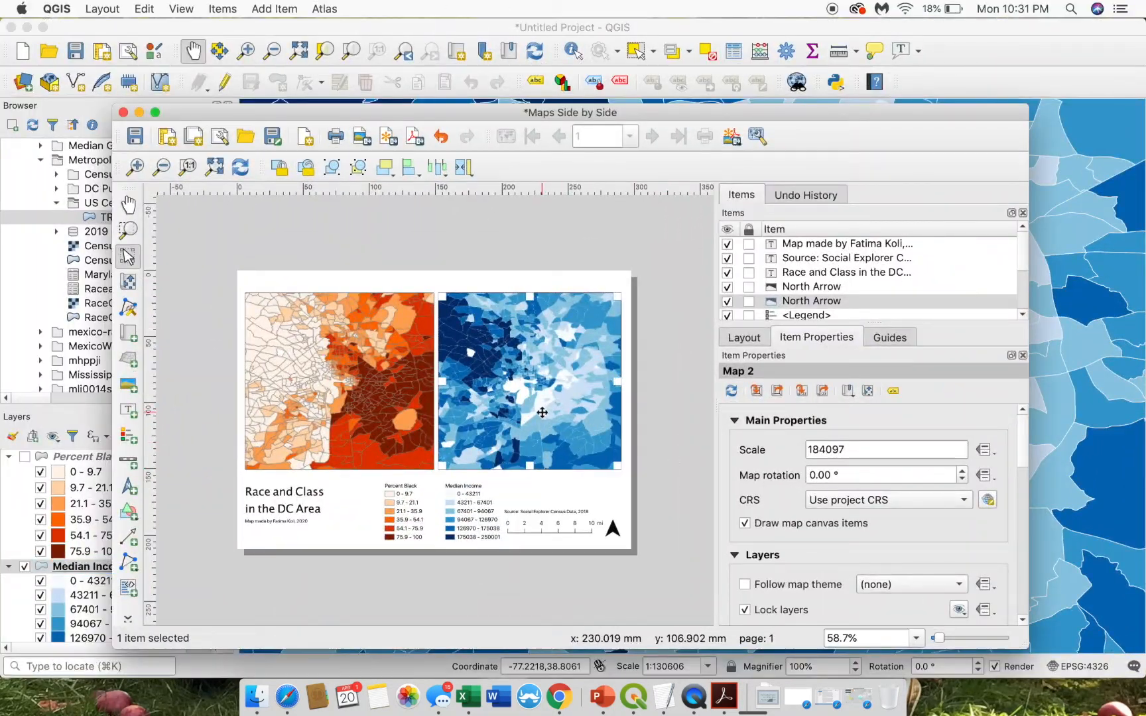
pyautogui.click(731, 391)
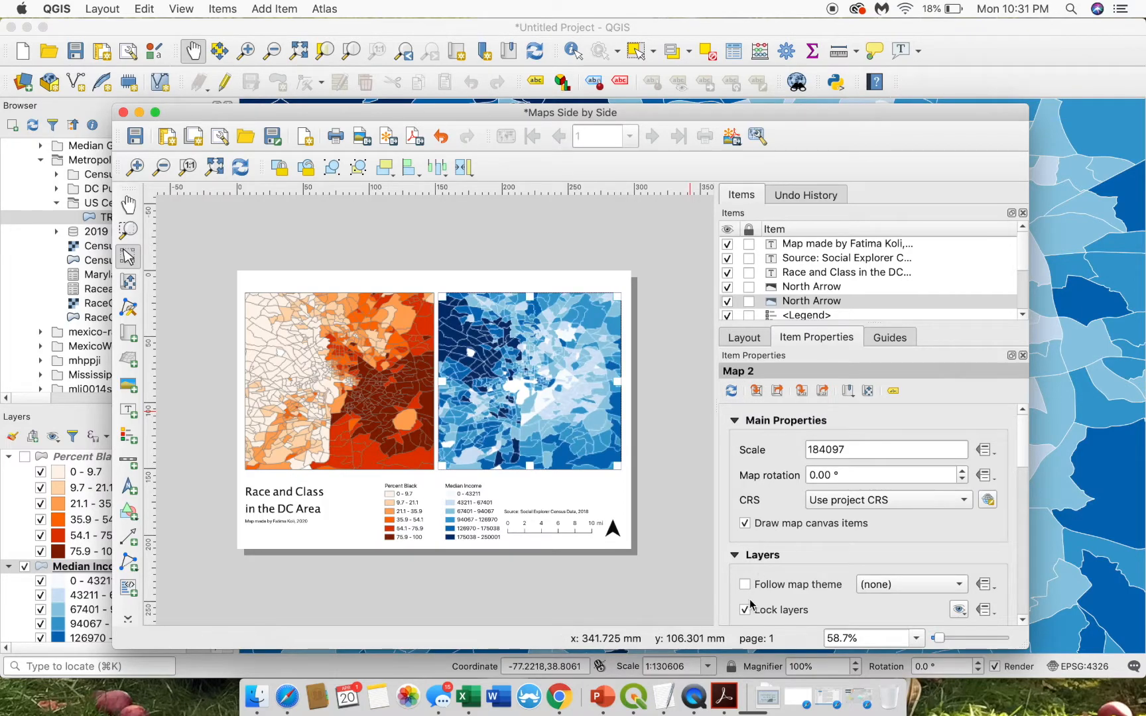
pyautogui.click(678, 402)
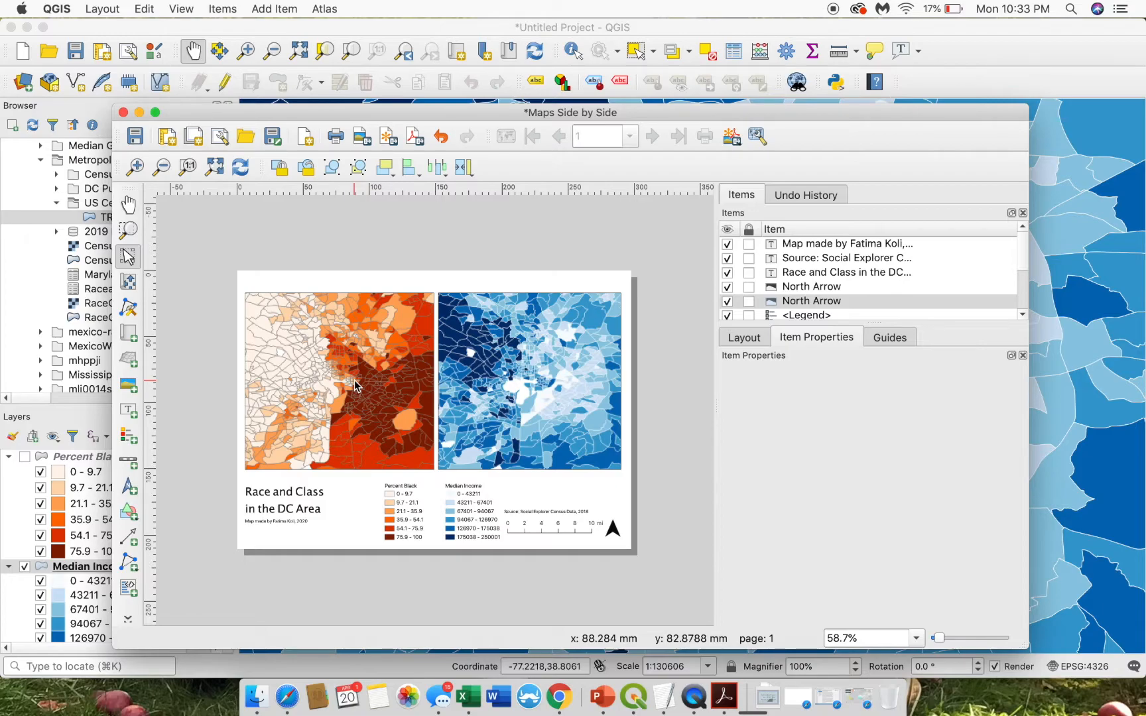
# - Drag the Maps Side by Side layout window up toward the top of the screen
pyautogui.click(419, 111)
pyautogui.moveTo(419, 111); pyautogui.dragTo(419, 64)
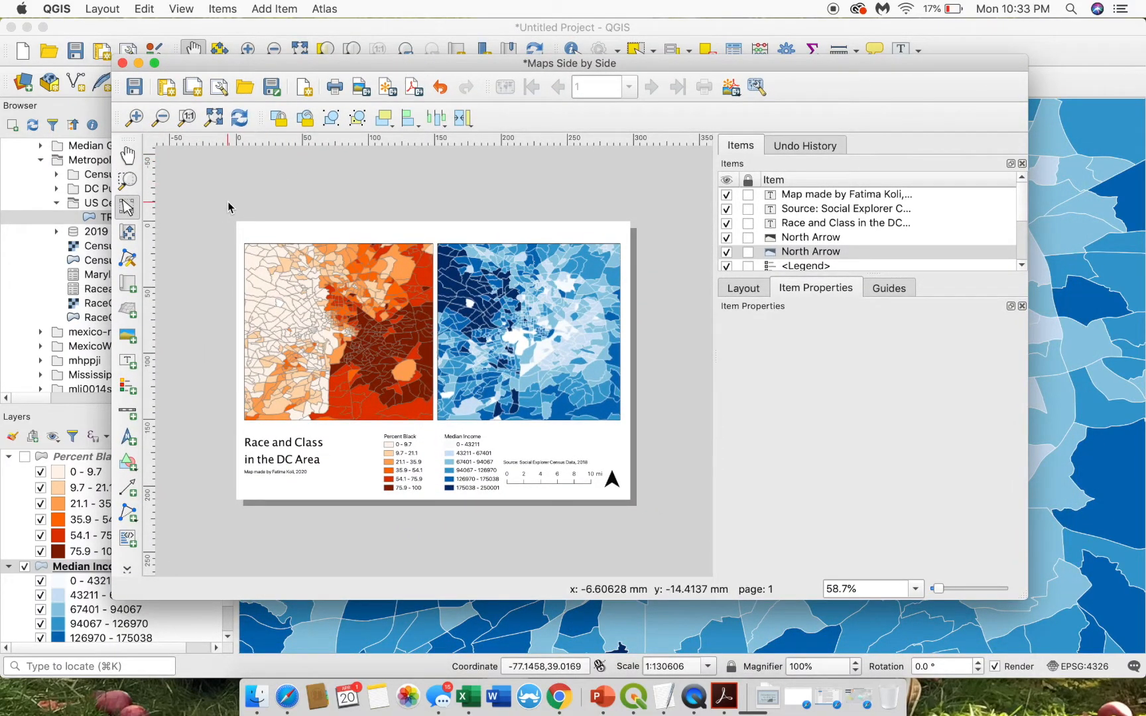
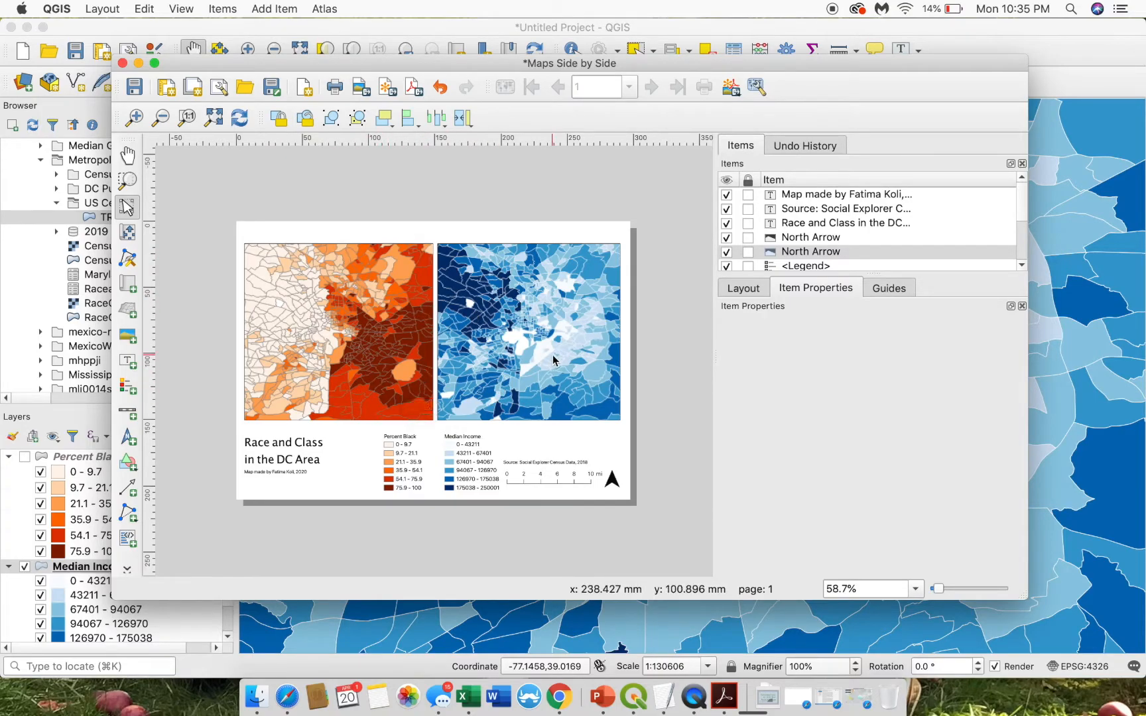
# - Reposition the Maps Side by Side layout window and bring it back to the front
pyautogui.moveTo(510, 69)
pyautogui.mouseDown()
pyautogui.moveTo(508, 98)
pyautogui.moveTo(503, 81)
pyautogui.mouseUp()
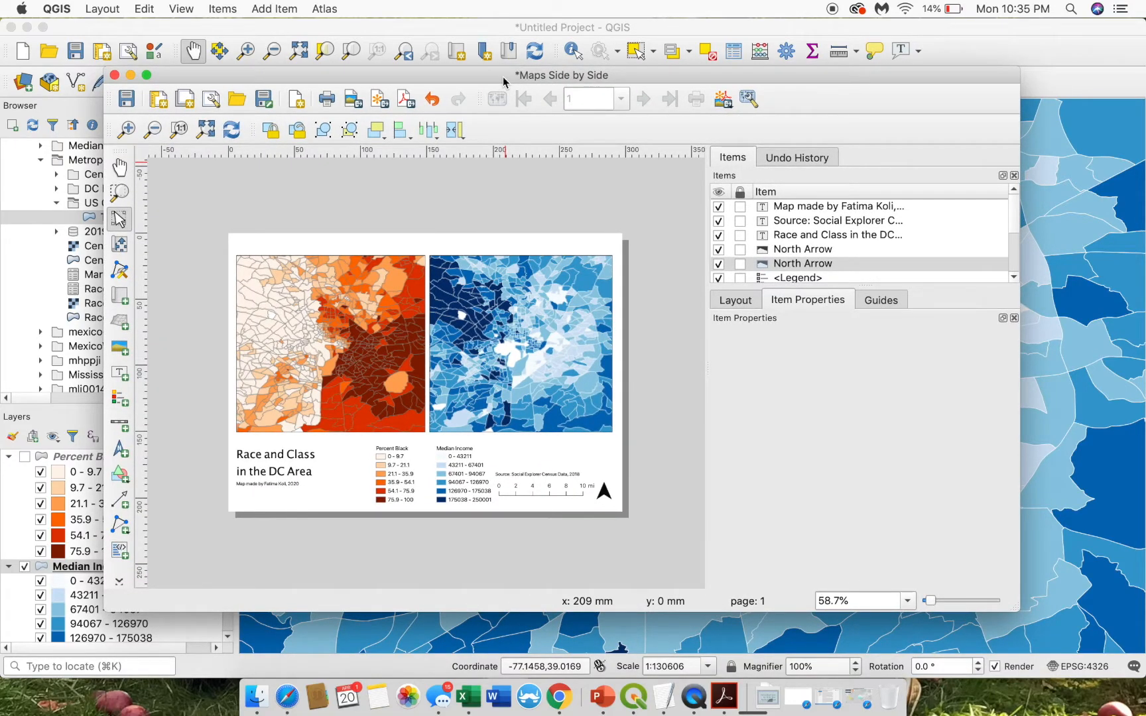
pyautogui.click(1055, 43)
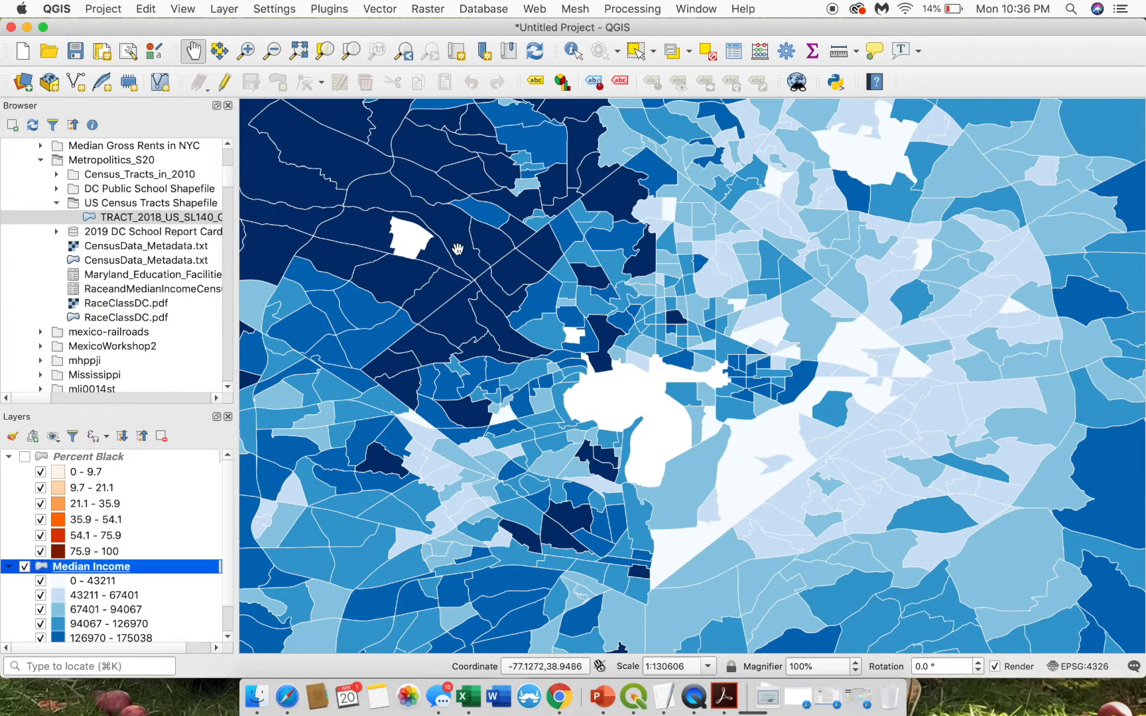
pyautogui.hotkey('ctrl', 'Up')
pyautogui.click(452, 318)
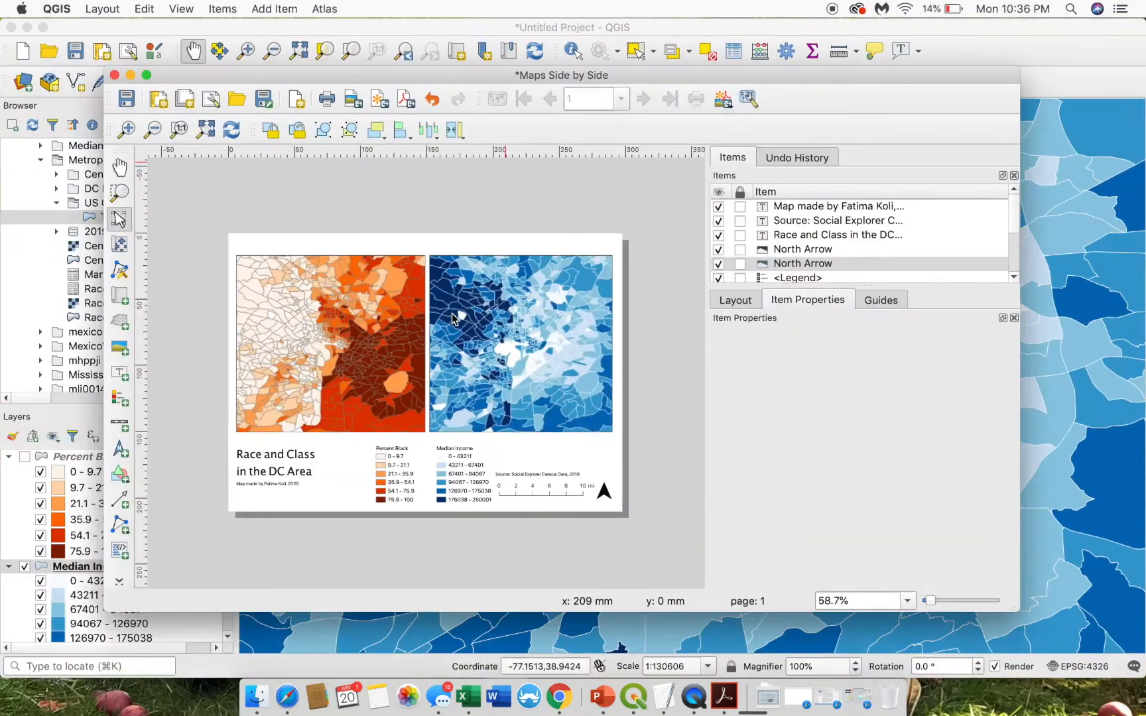
# - Save the project as DC_Maps, picking Metropolitics_S20 from Recent Places
pyautogui.click(101, 8)
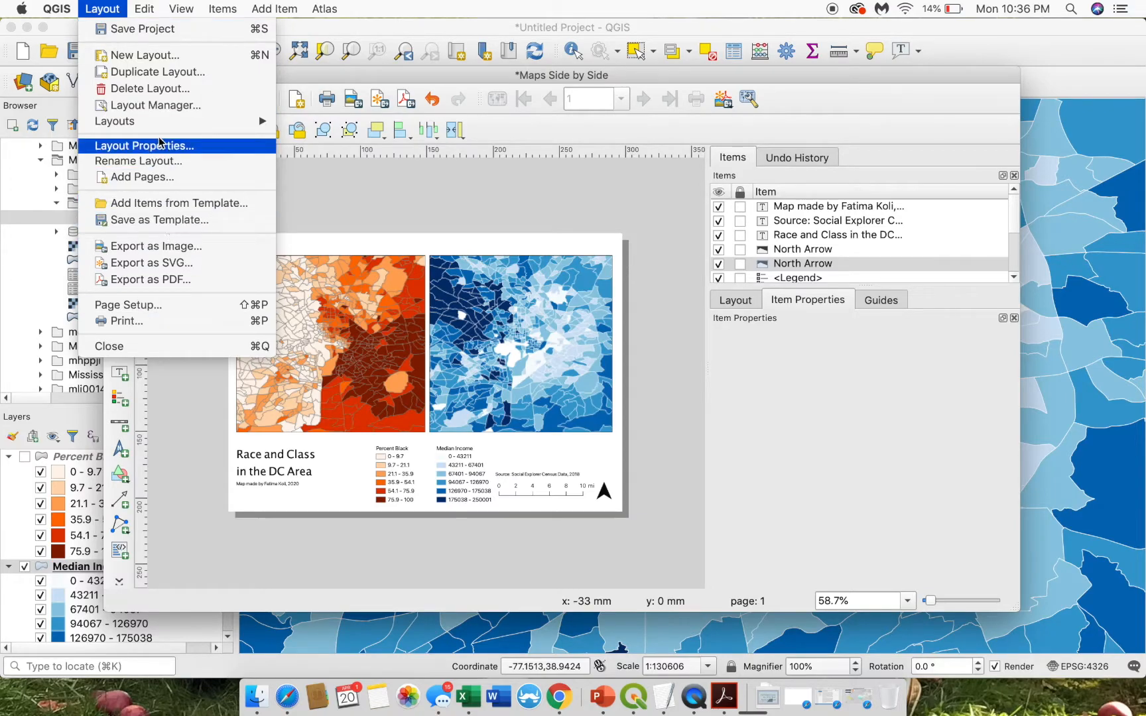
pyautogui.click(129, 30)
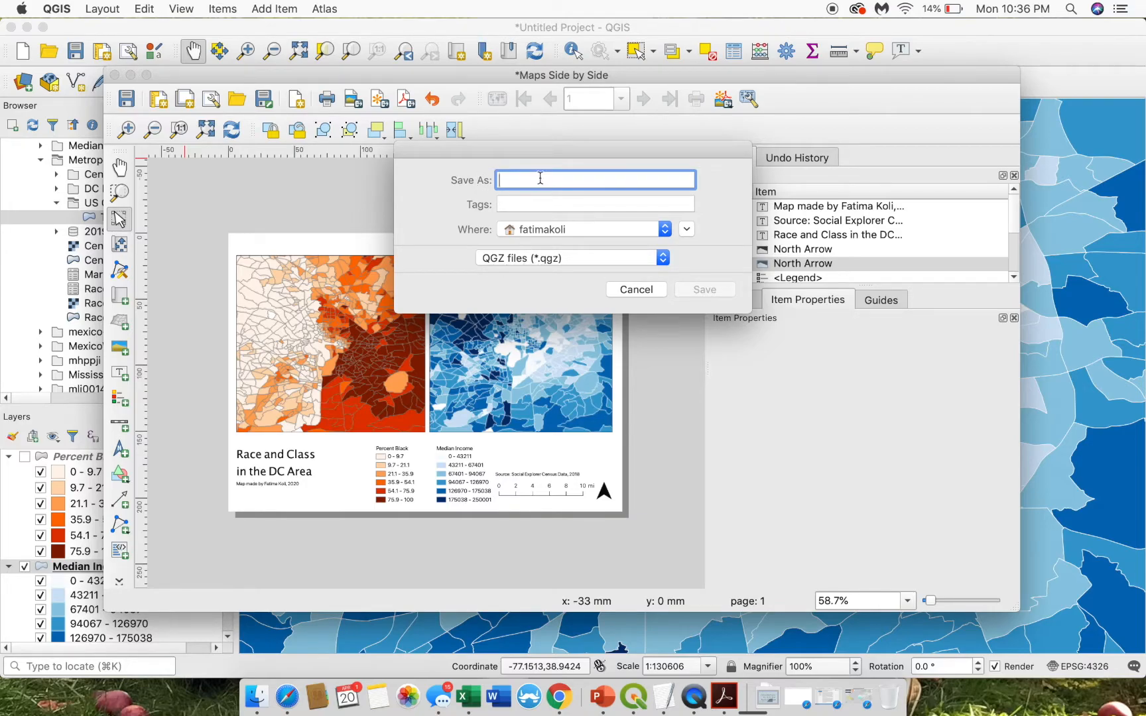
pyautogui.click(686, 228)
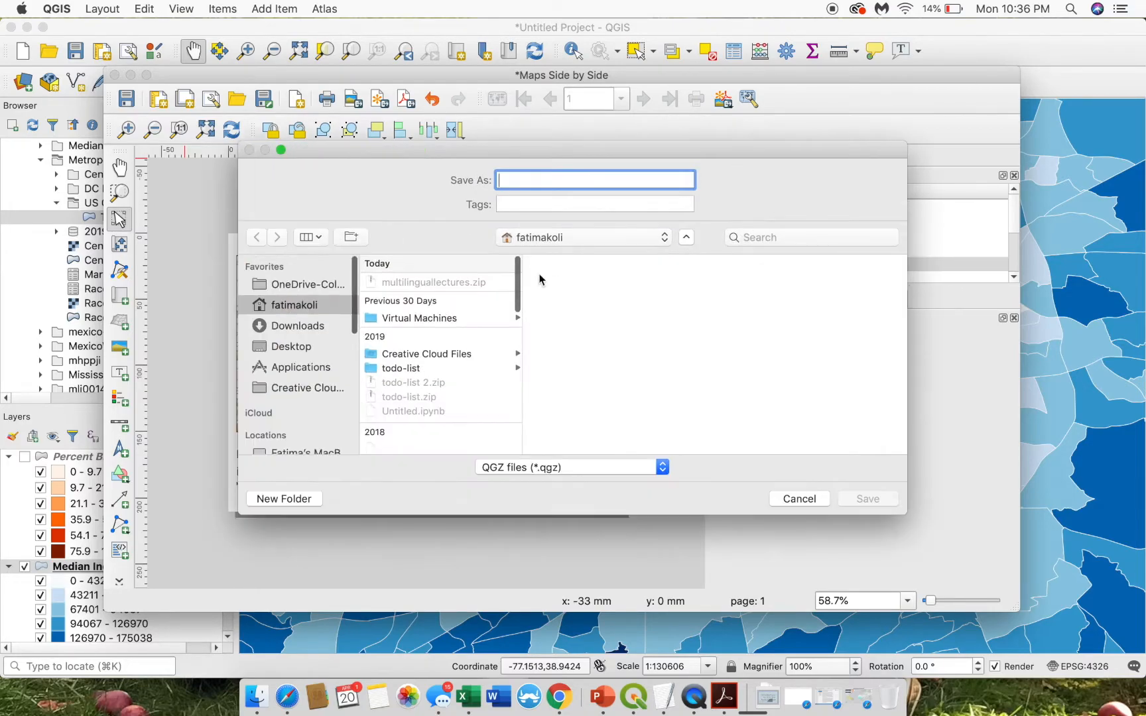
pyautogui.click(583, 238)
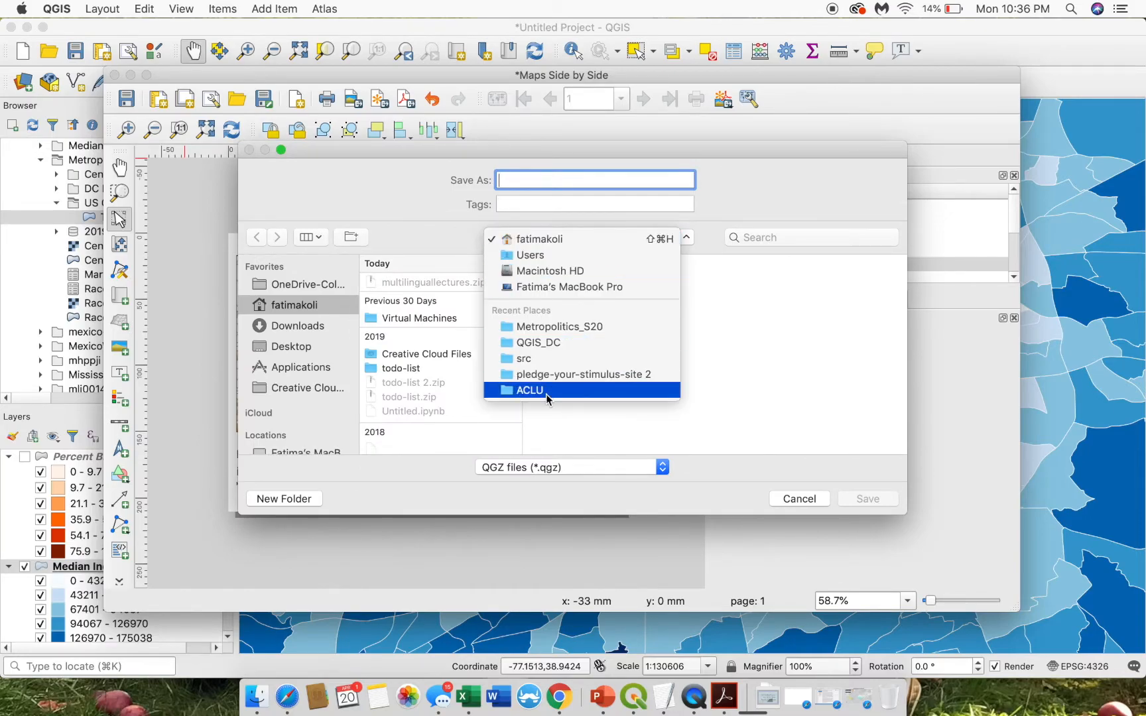
pyautogui.click(523, 184)
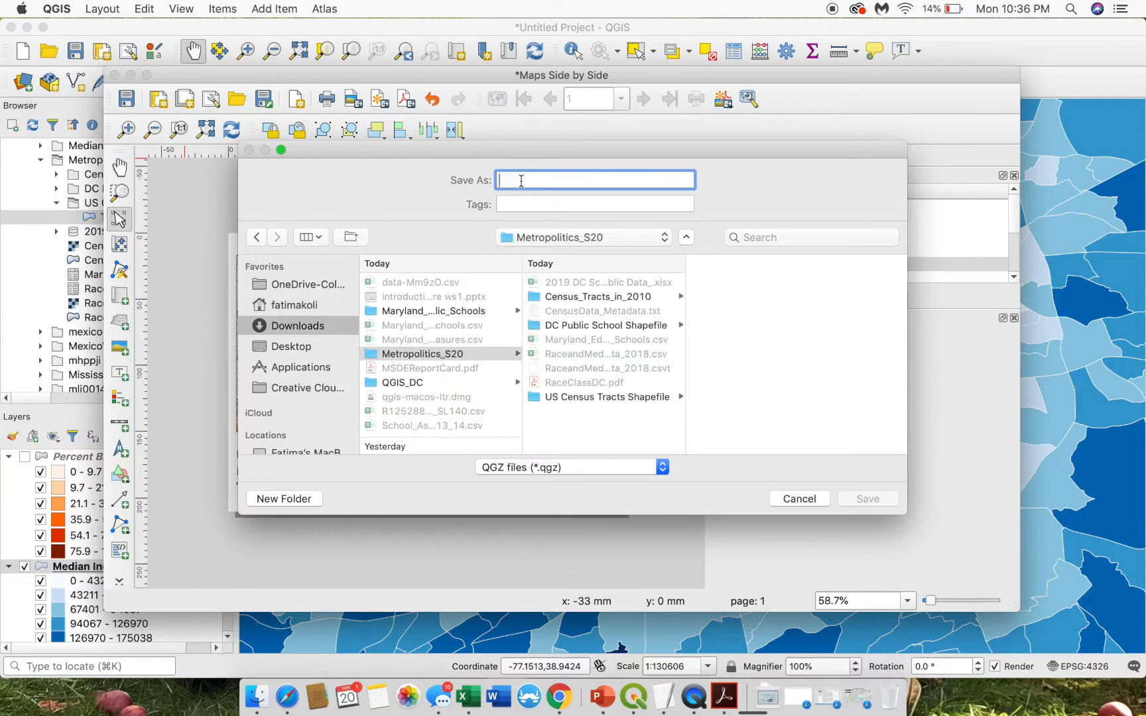
pyautogui.write('R')
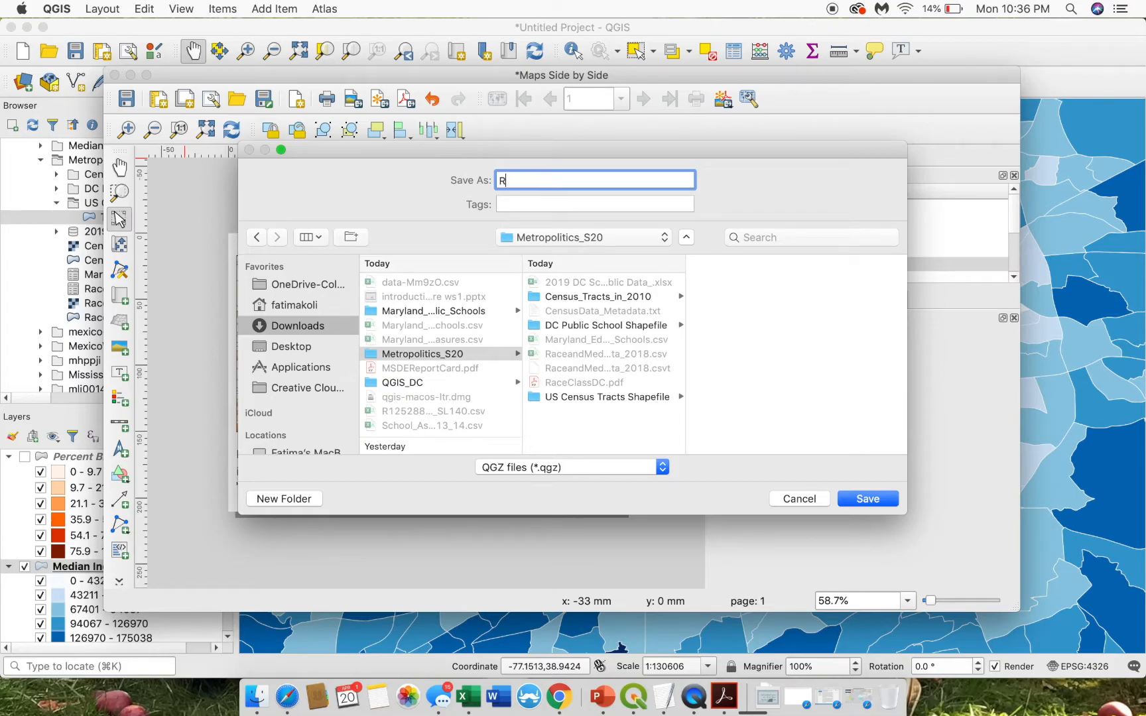
pyautogui.press('BackSpace')
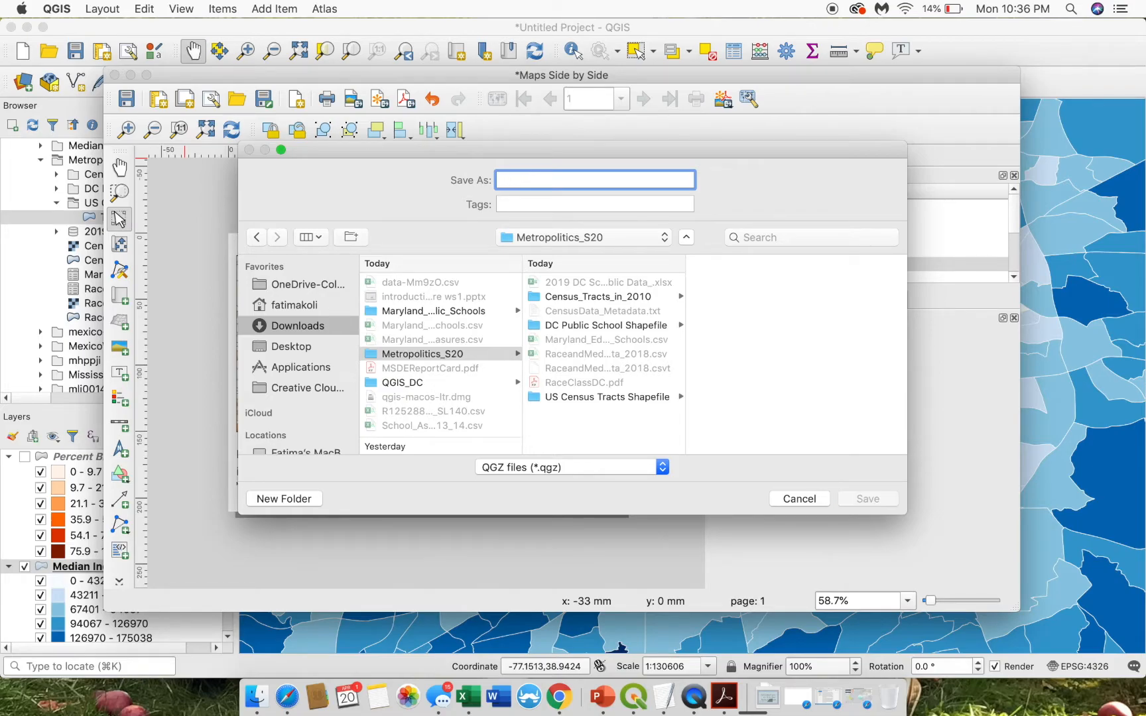
pyautogui.write('DC_Maps')
pyautogui.click(882, 499)
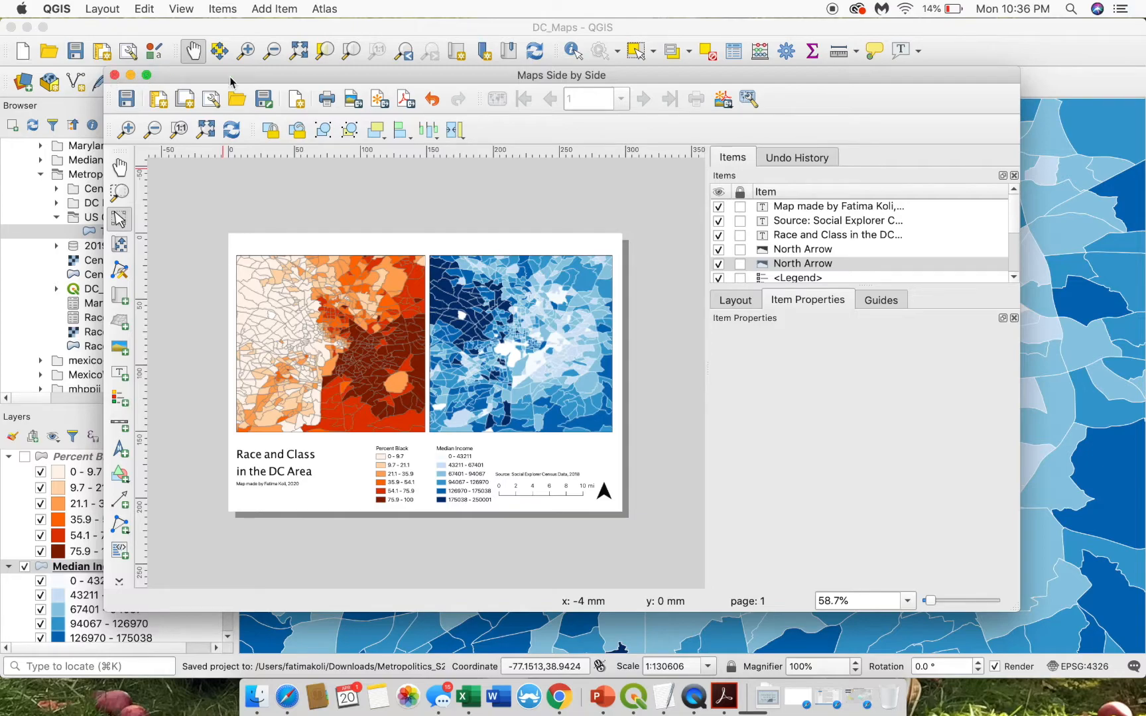
# - Turn on Percent Black and select by value the 179 Median Income tracts with STATEFP 11
pyautogui.click(1026, 43)
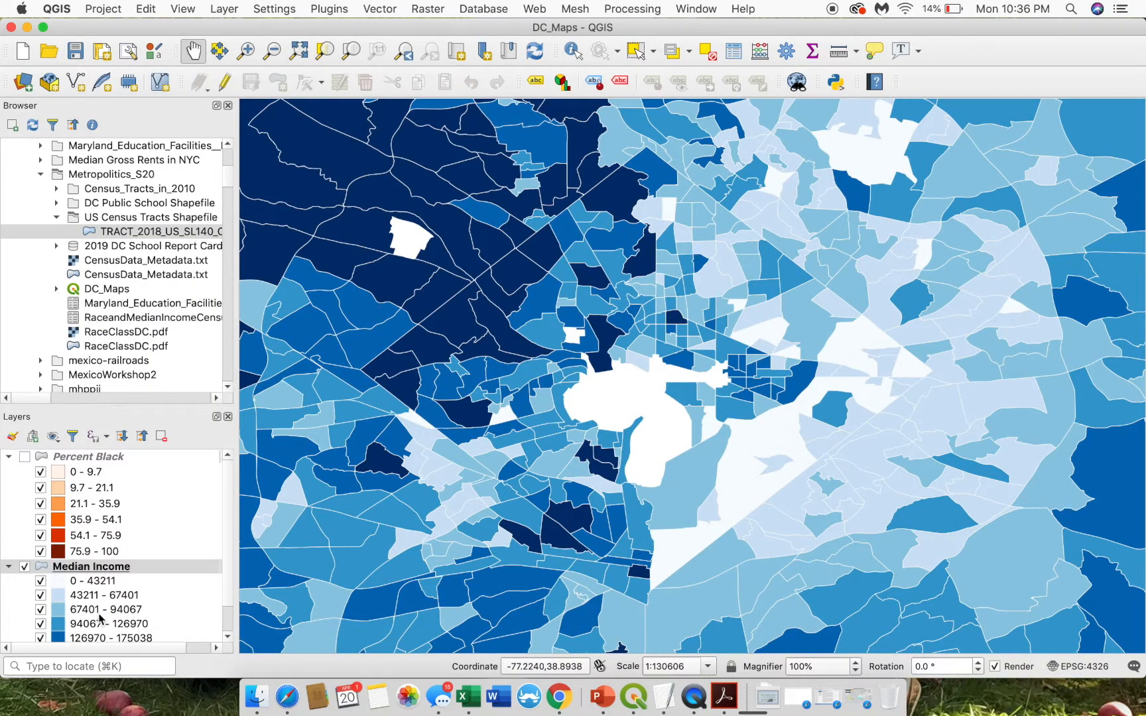
pyautogui.click(25, 456)
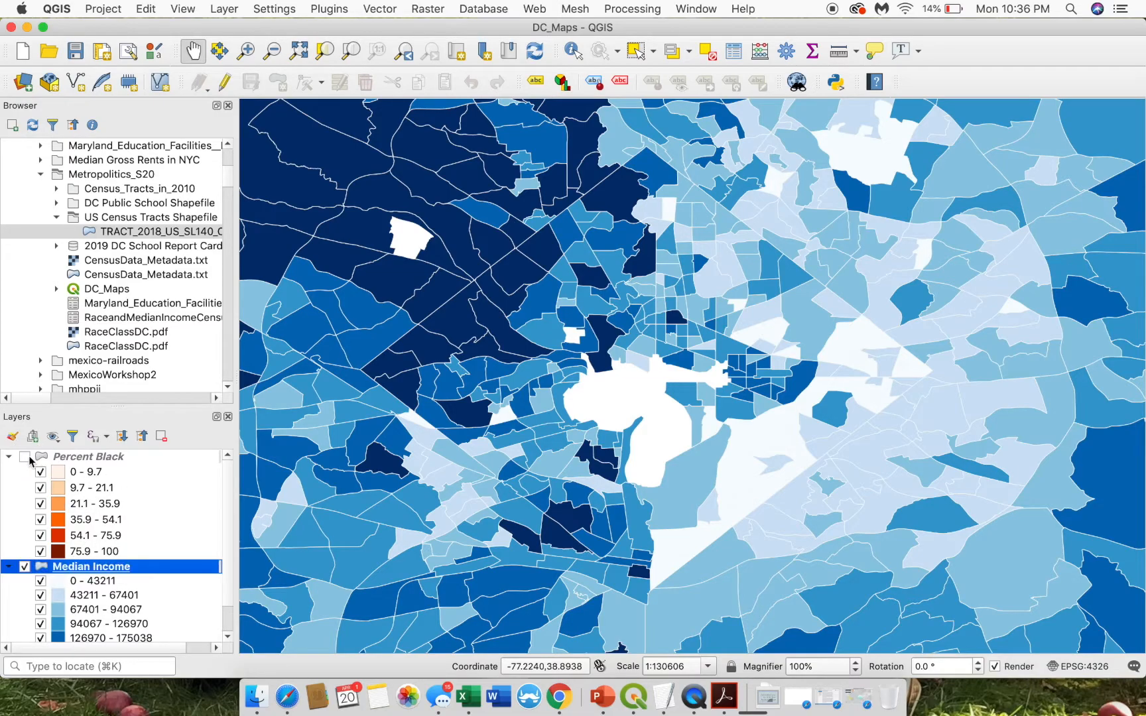
pyautogui.click(689, 53)
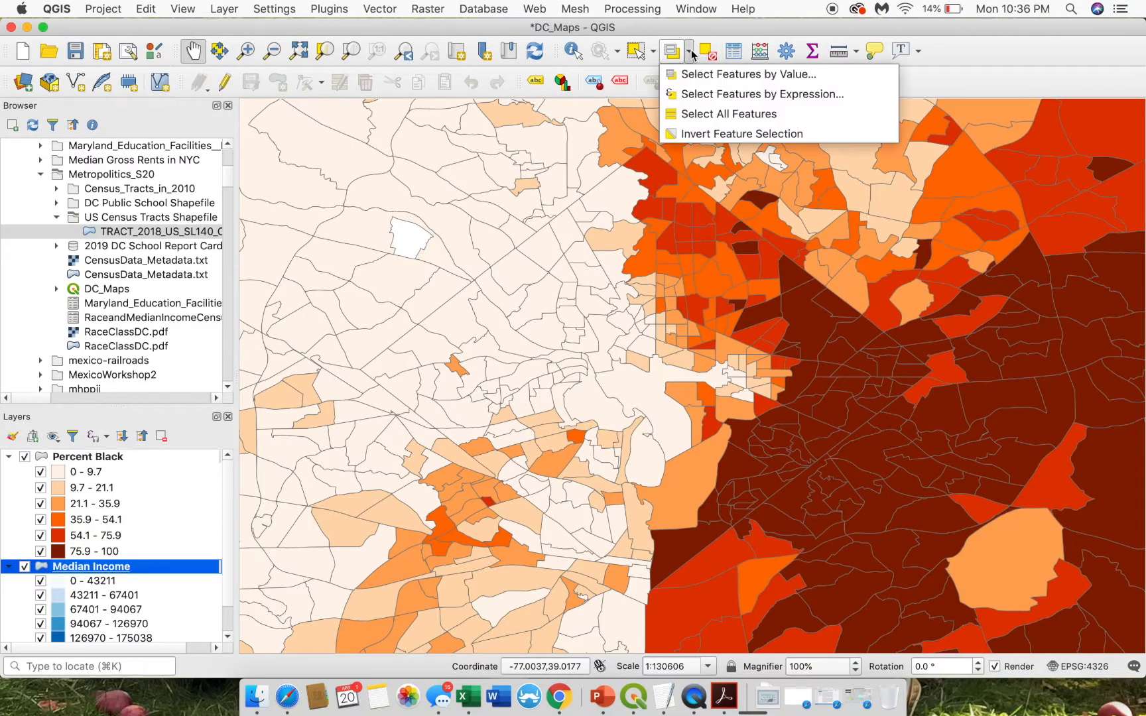
pyautogui.click(730, 75)
pyautogui.click(279, 199)
pyautogui.write('11')
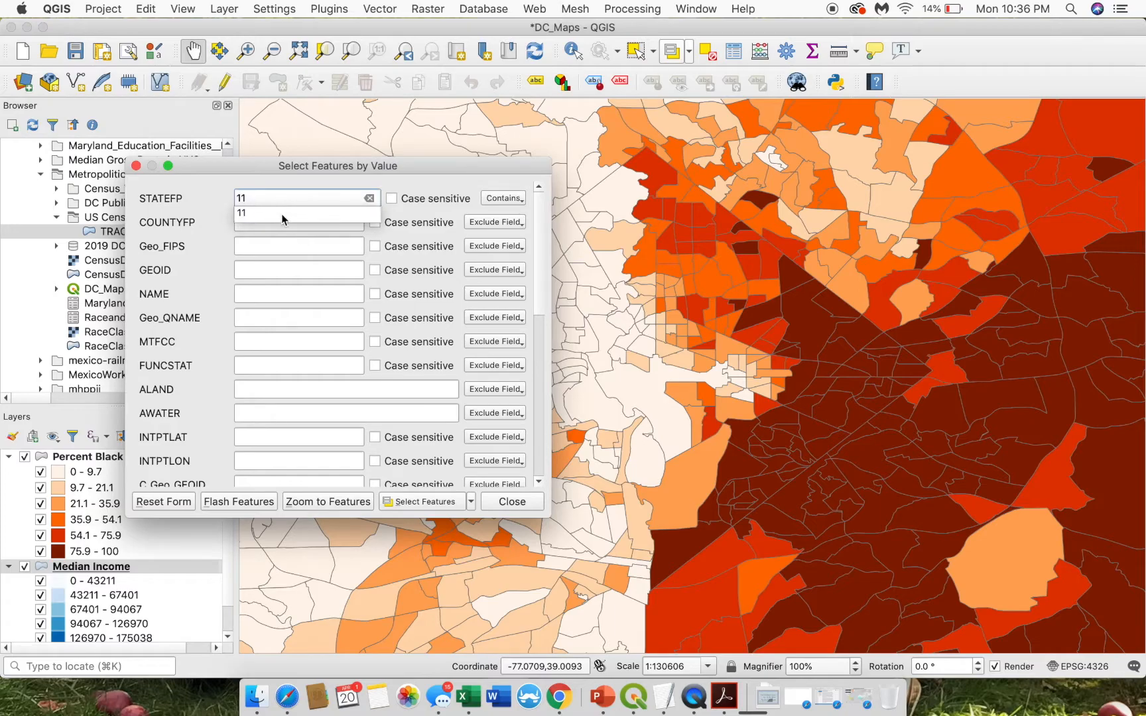
pyautogui.click(437, 500)
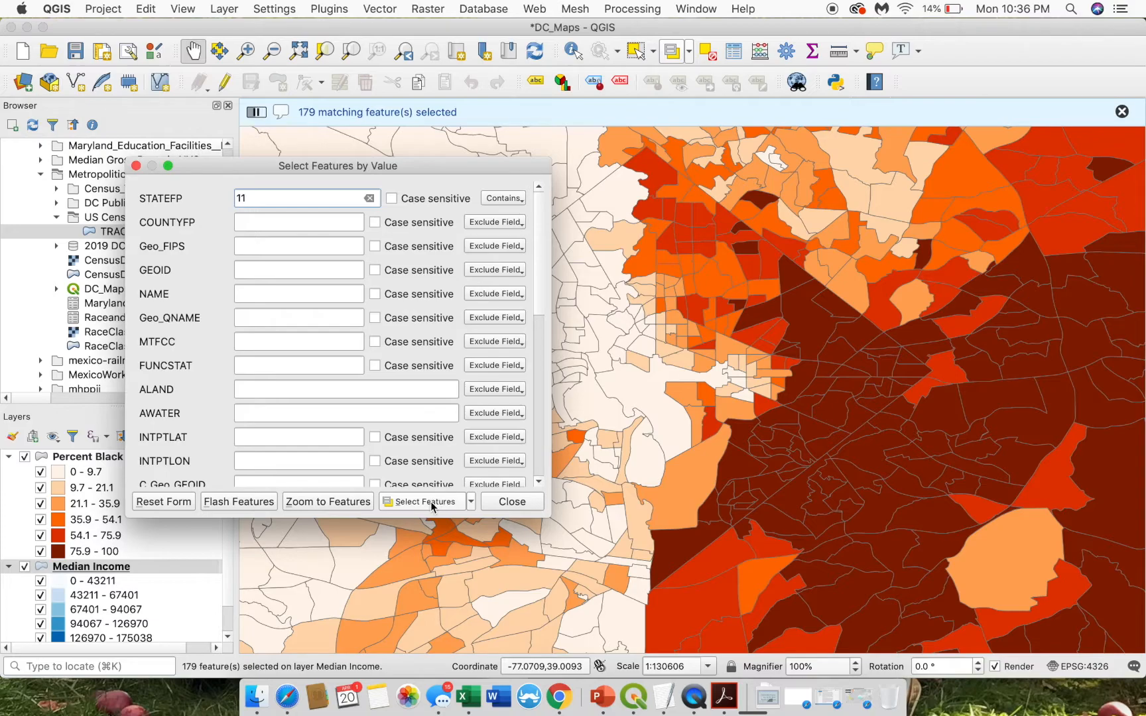
pyautogui.click(77, 570)
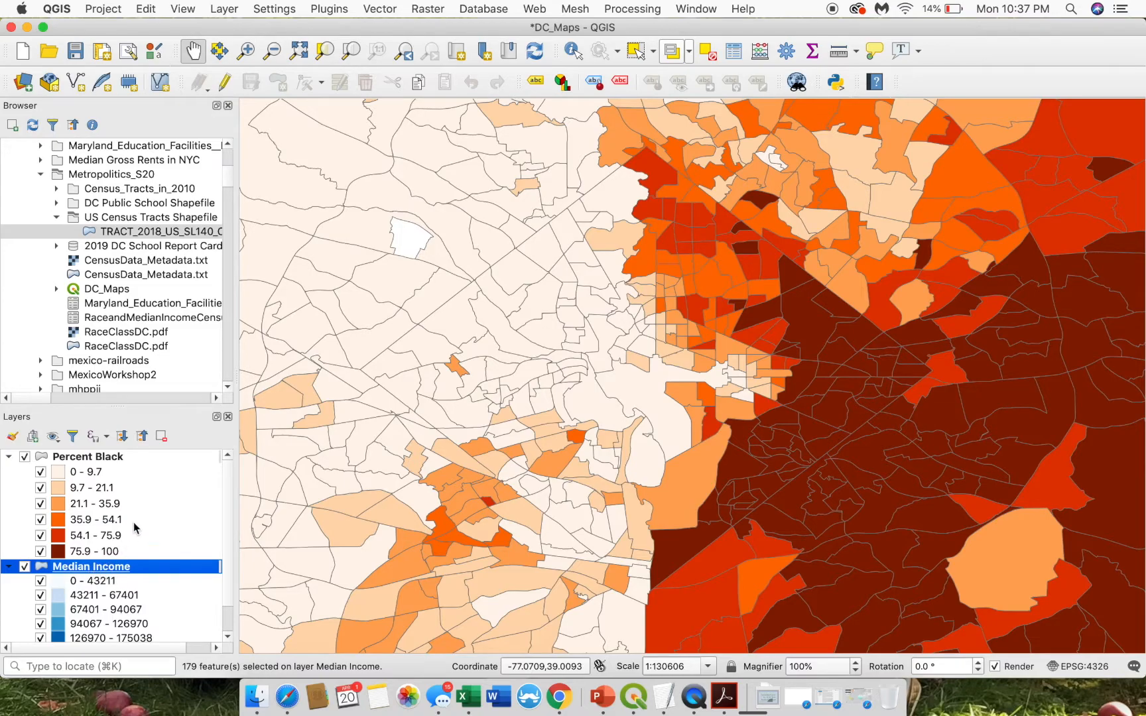
# - Hide Percent Black and start saving Median Income features in ESRI Shapefile format
pyautogui.click(24, 457)
pyautogui.rightClick(167, 568)
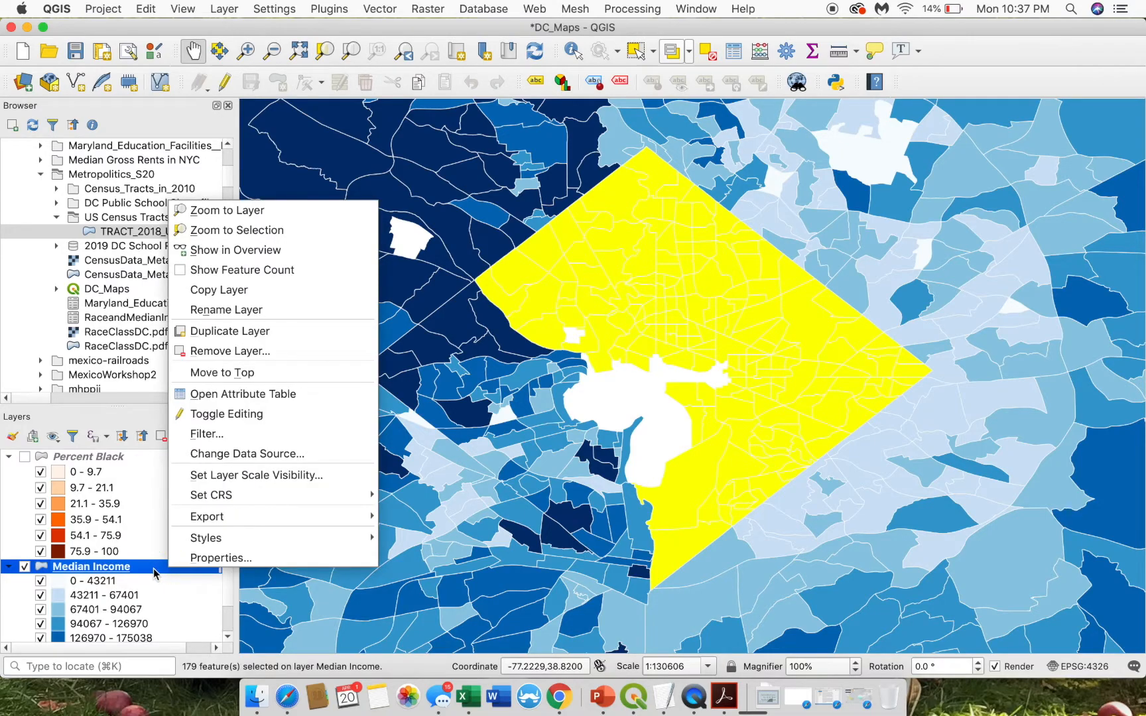
pyautogui.moveTo(208, 521)
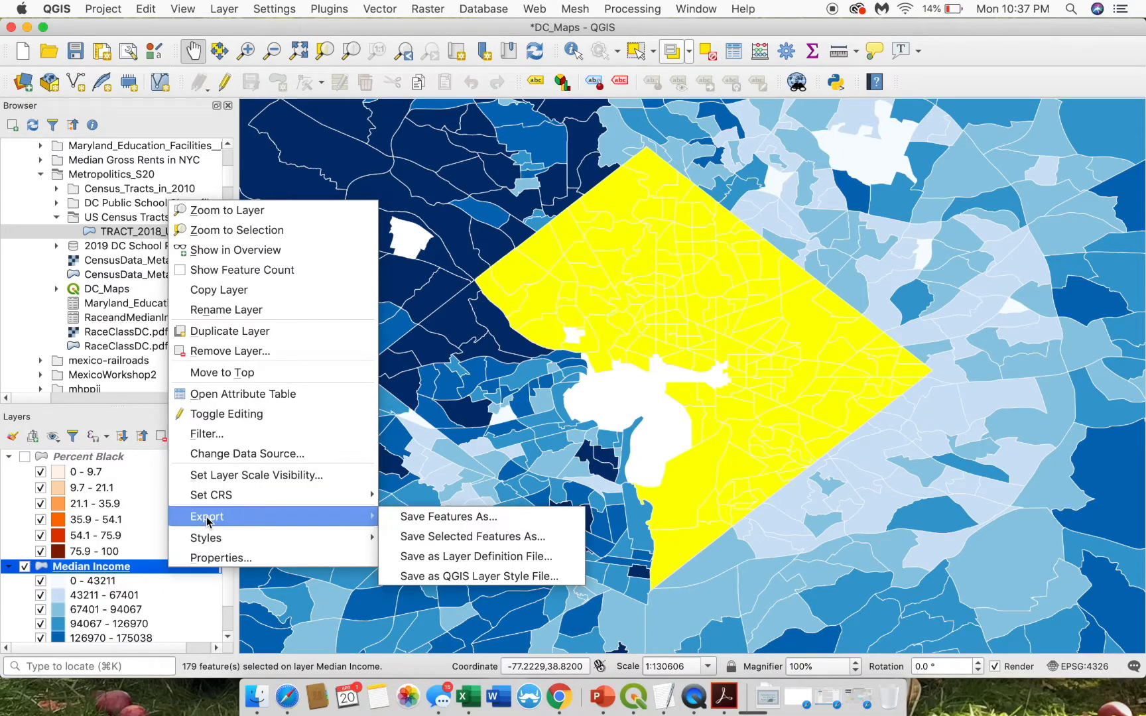
pyautogui.click(407, 518)
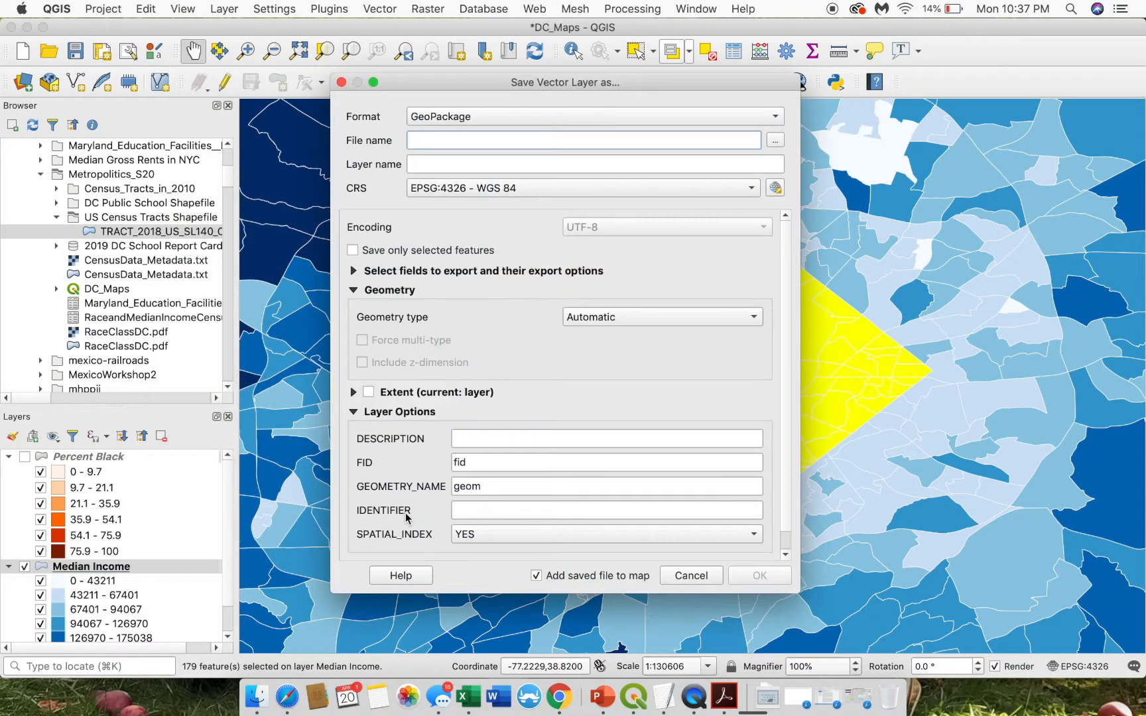
pyautogui.click(431, 119)
pyautogui.click(441, 136)
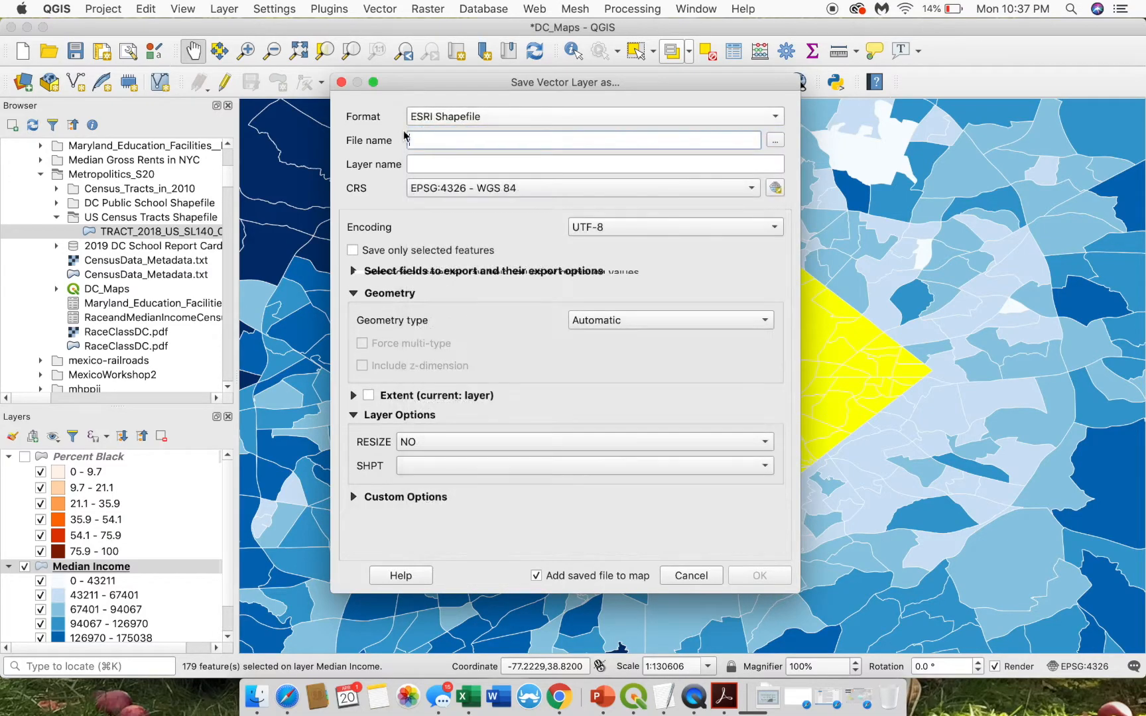
# - Browse into Metropolitics_S20 and create a new folder named 'DC Census Tracts Shapefile'
pyautogui.click(775, 142)
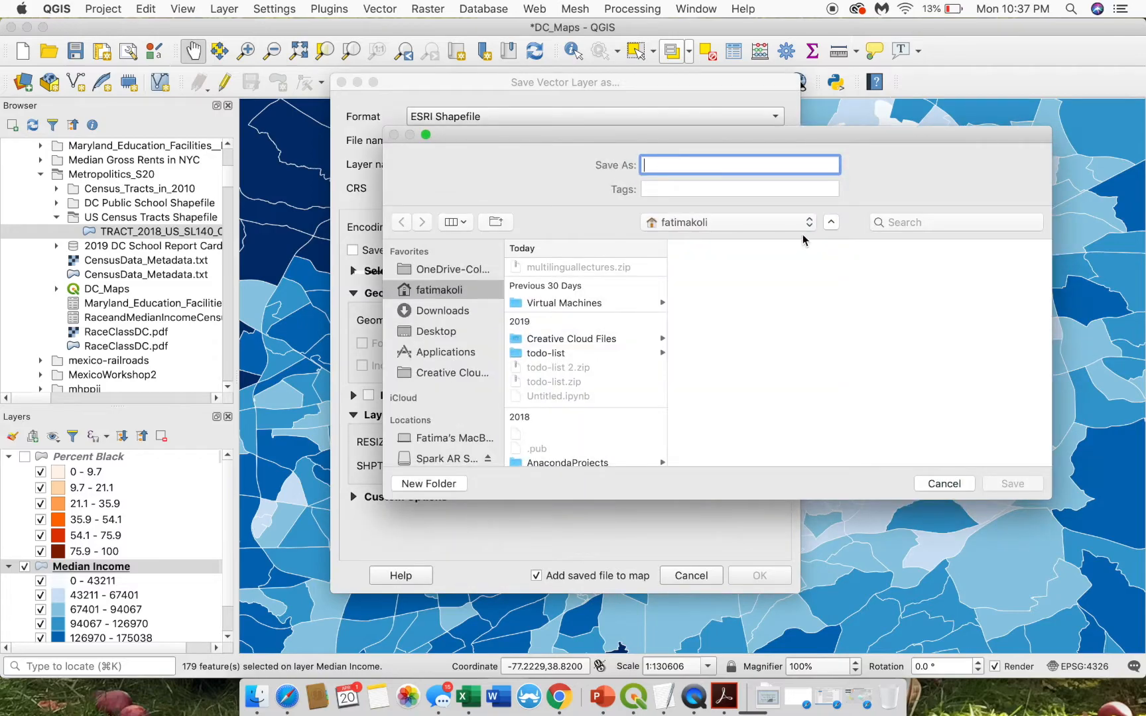
pyautogui.click(831, 222)
pyautogui.click(809, 218)
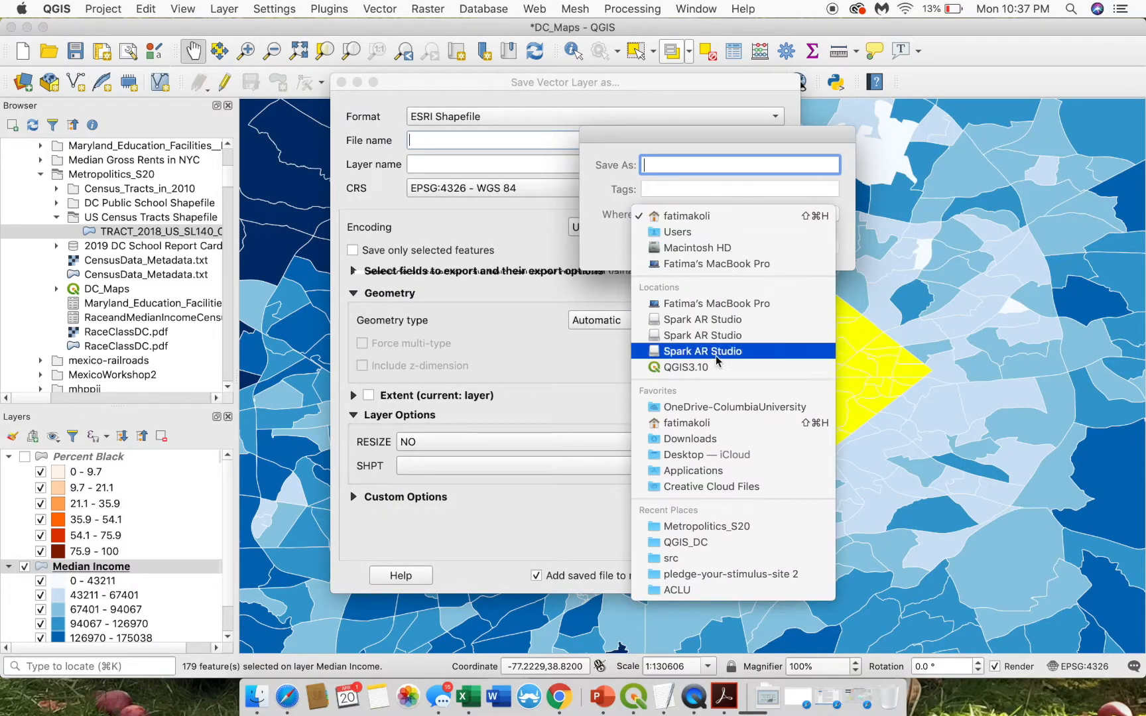
pyautogui.click(716, 526)
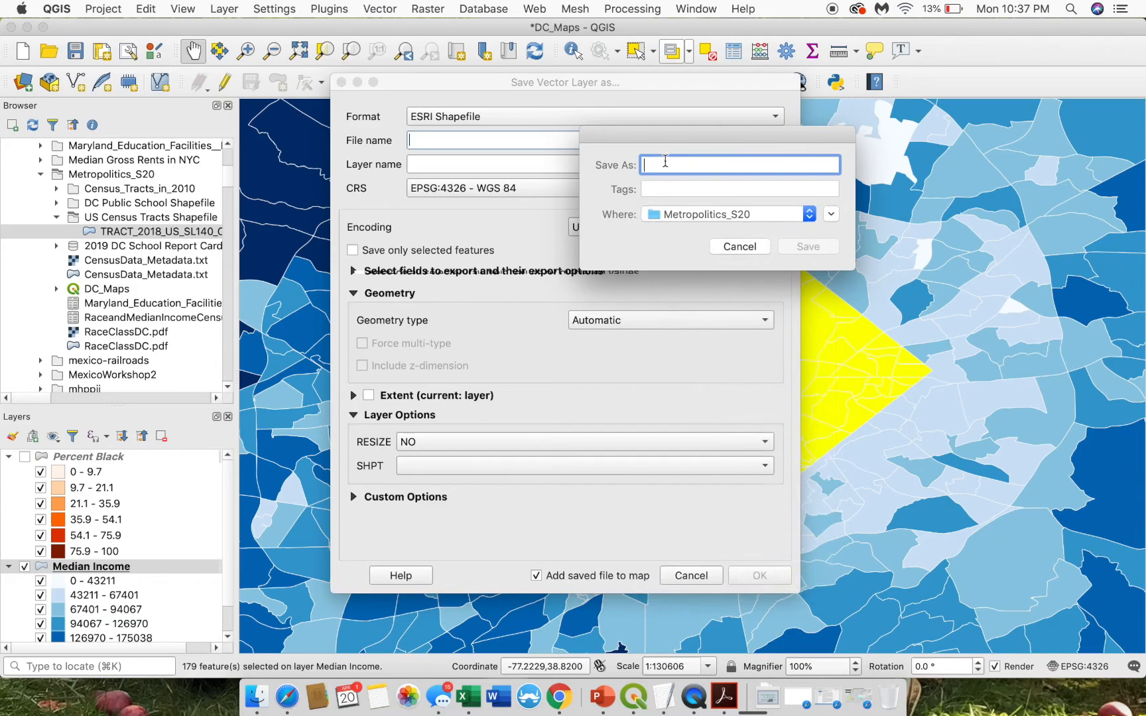
pyautogui.click(830, 214)
pyautogui.click(706, 432)
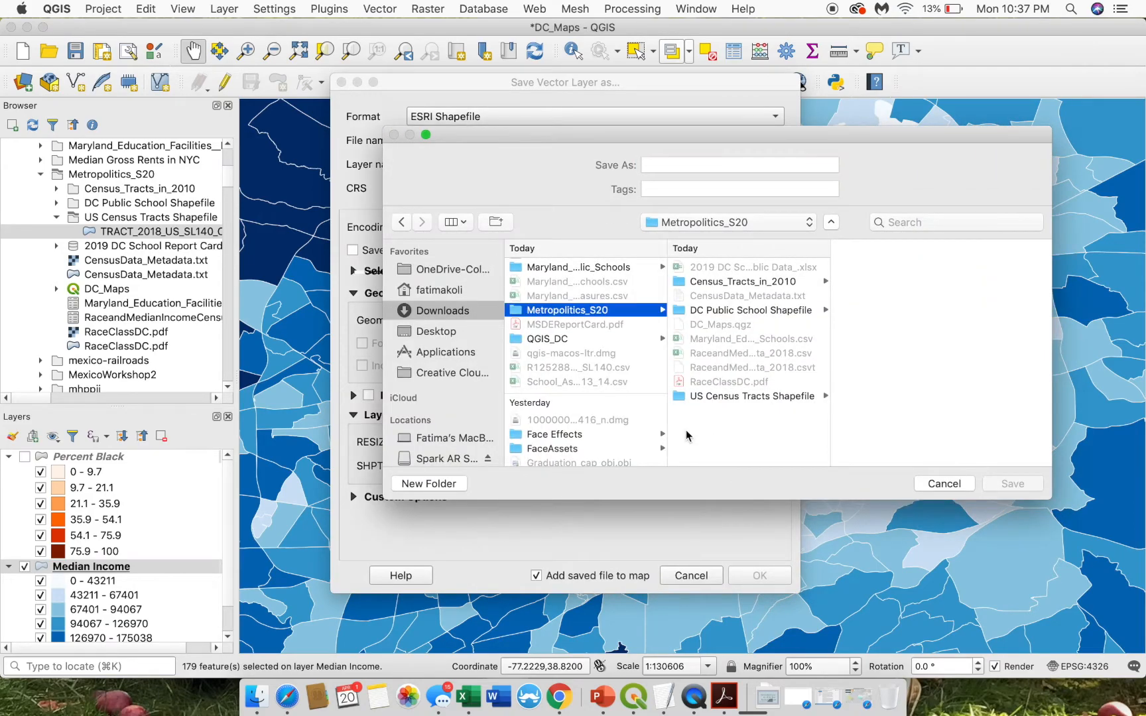
pyautogui.click(431, 483)
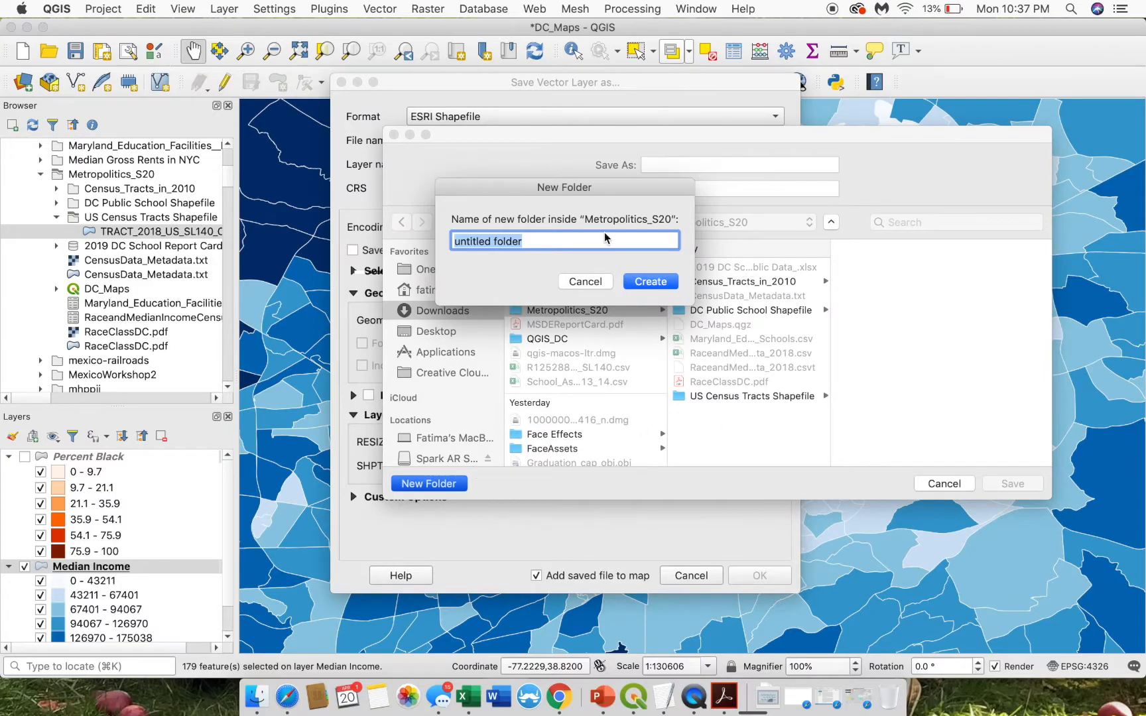
pyautogui.write('DC Census Tracts Sha')
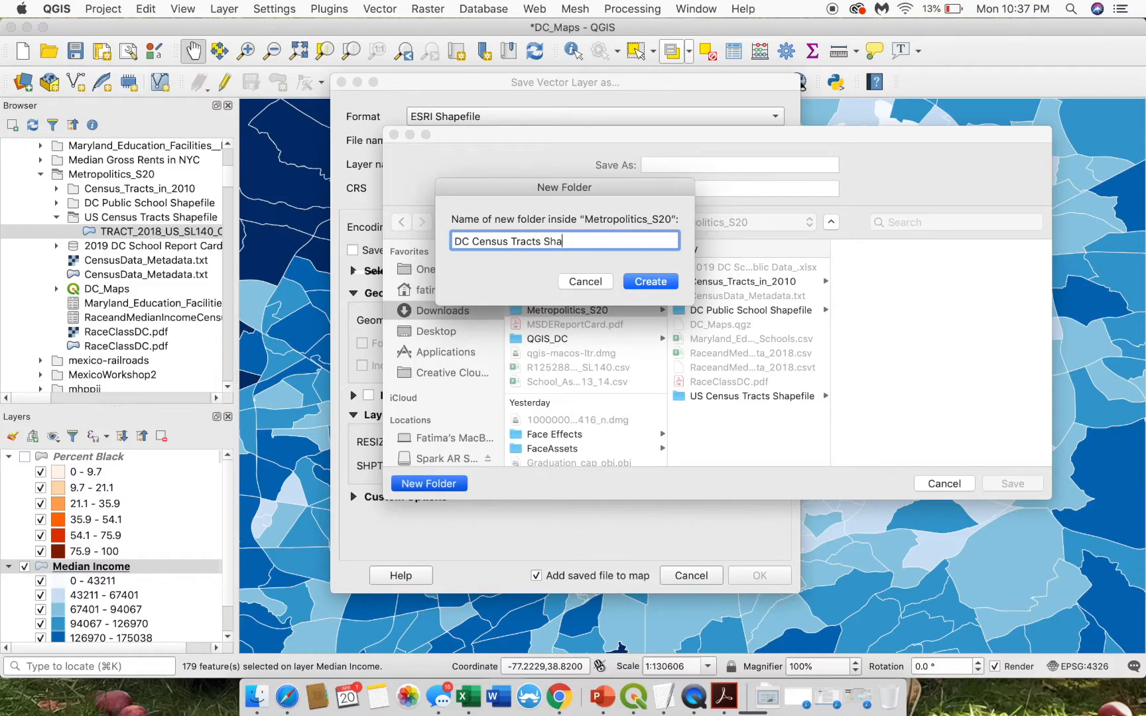
pyautogui.write('pefile')
pyautogui.click(662, 282)
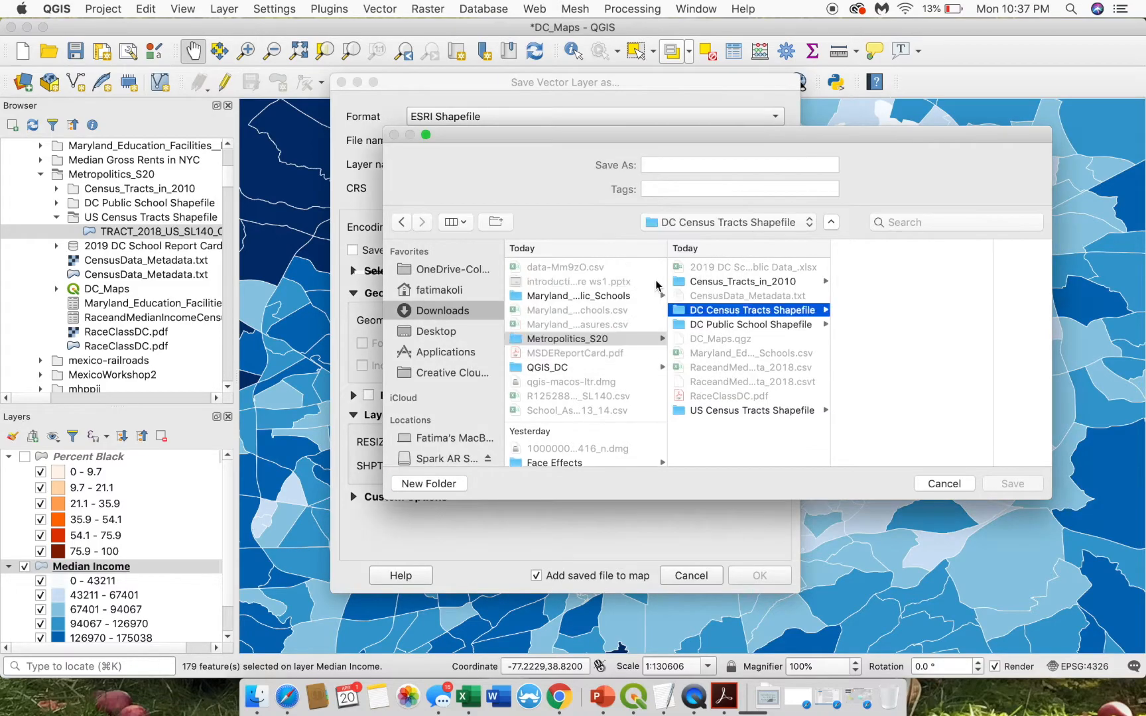
# - Export only the selected tracts to DC_CensusTracts_2018.shp, adding it as a new layer
pyautogui.click(670, 163)
pyautogui.write('DC_')
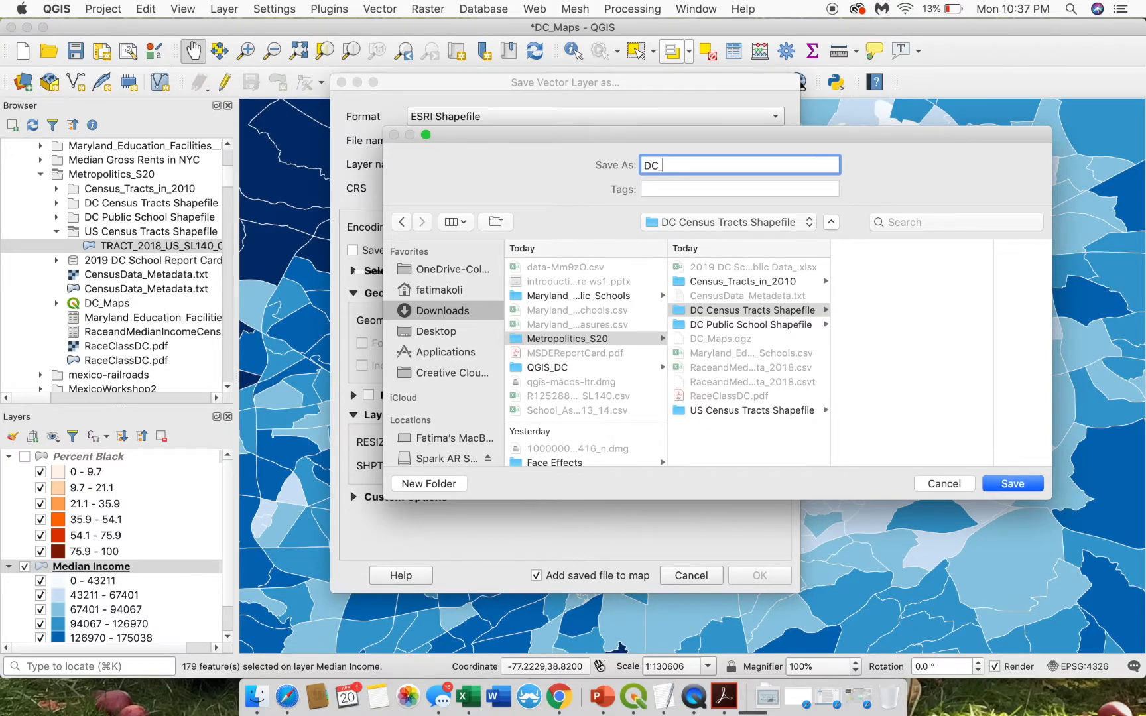
pyautogui.write('CensusTracts_2018')
pyautogui.click(1011, 483)
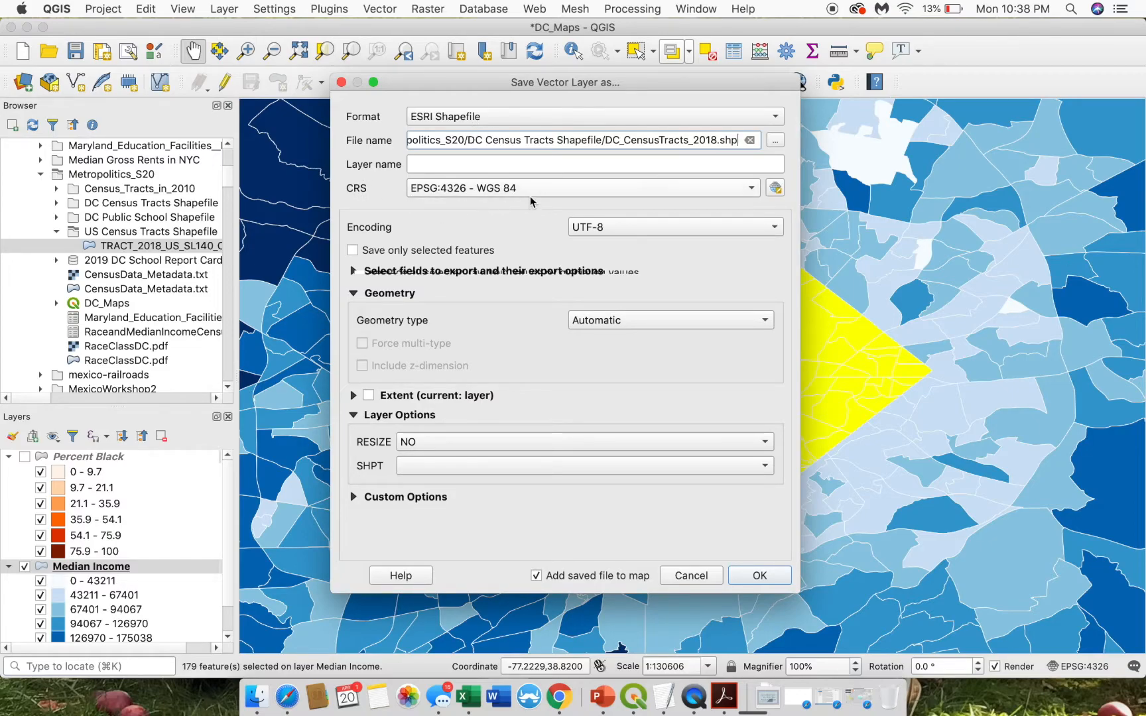
pyautogui.click(353, 251)
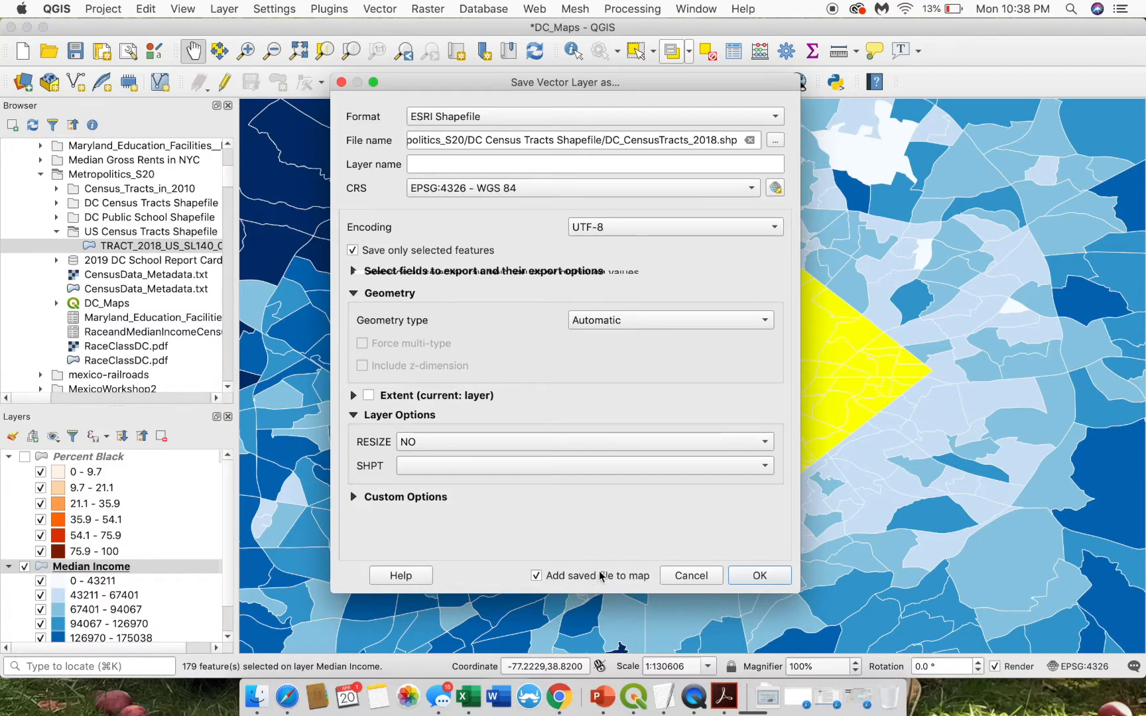
pyautogui.click(759, 576)
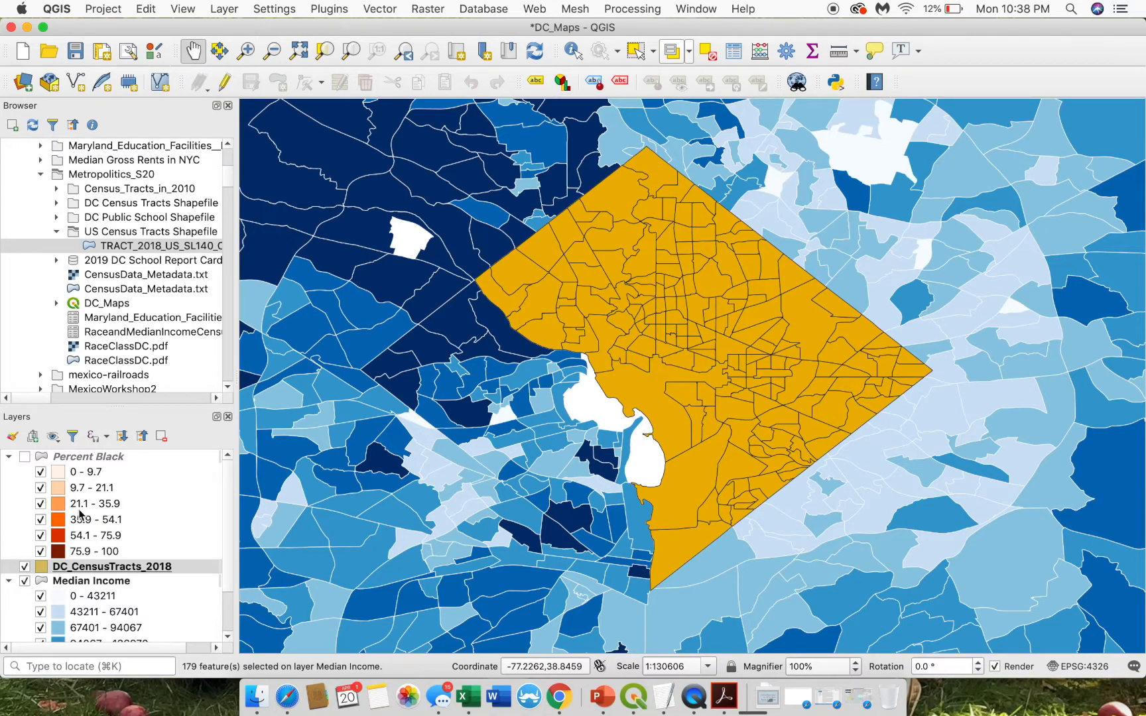
# - Hide Median Income and Percent Black so only the gold DC tracts show
pyautogui.click(24, 580)
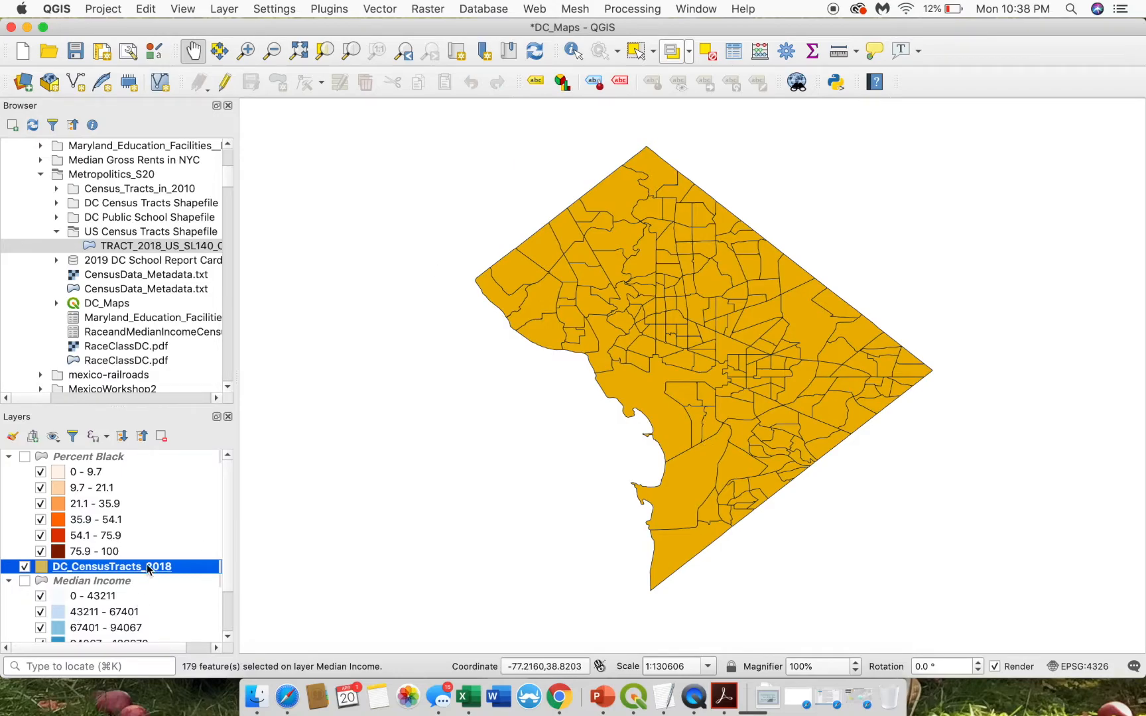
pyautogui.click(25, 457)
pyautogui.click(25, 457)
# - Review the 179-row DC_CensusTracts_2018 attribute table, close it, and bring up Percent Black's options
pyautogui.rightClick(154, 567)
pyautogui.click(189, 393)
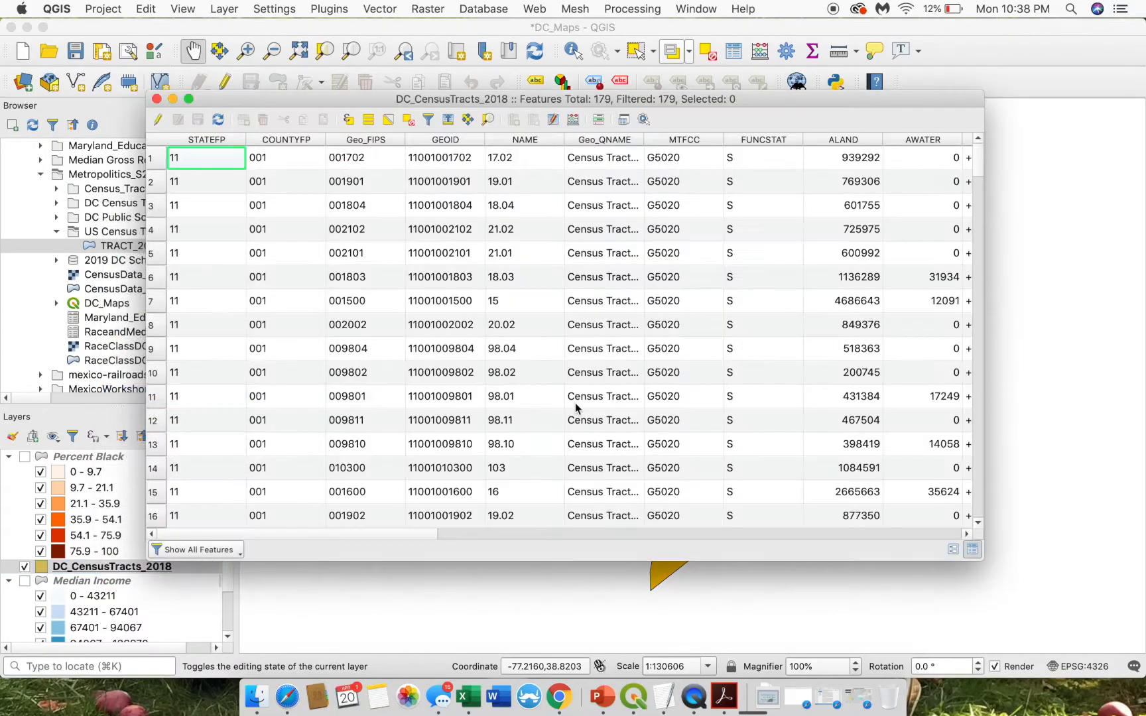
pyautogui.hscroll(10, 575, 408)
pyautogui.scroll(-3, 575, 407)
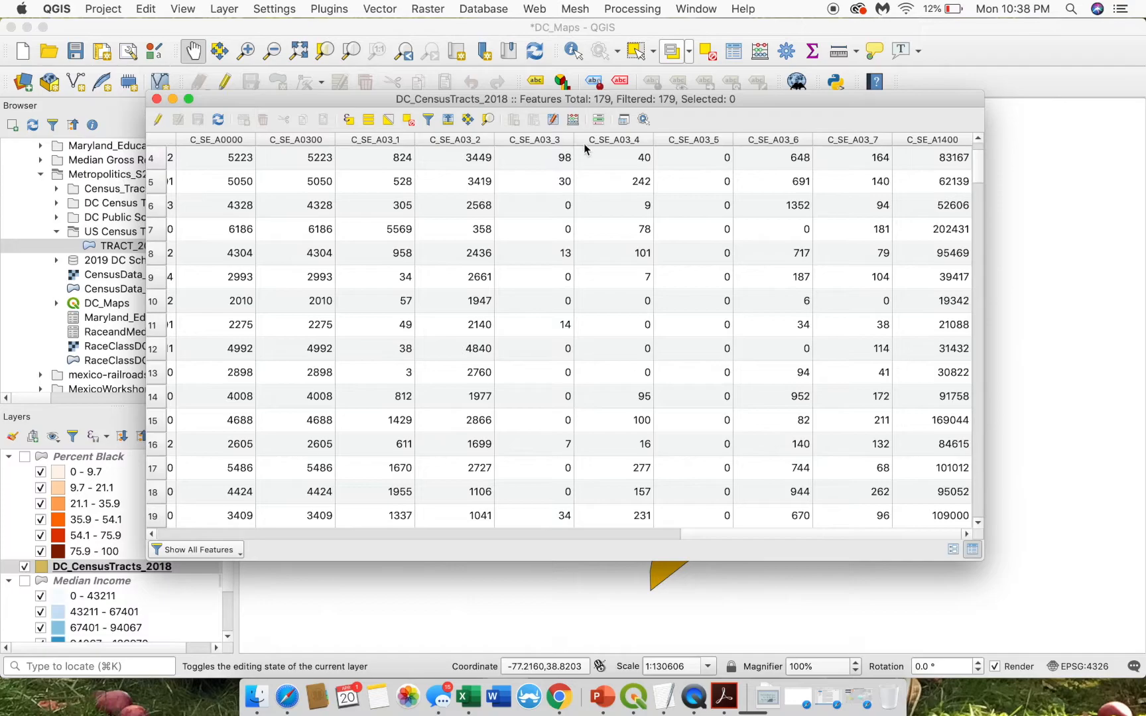
pyautogui.scroll(-1, 722, 425)
pyautogui.scroll(4, 722, 425)
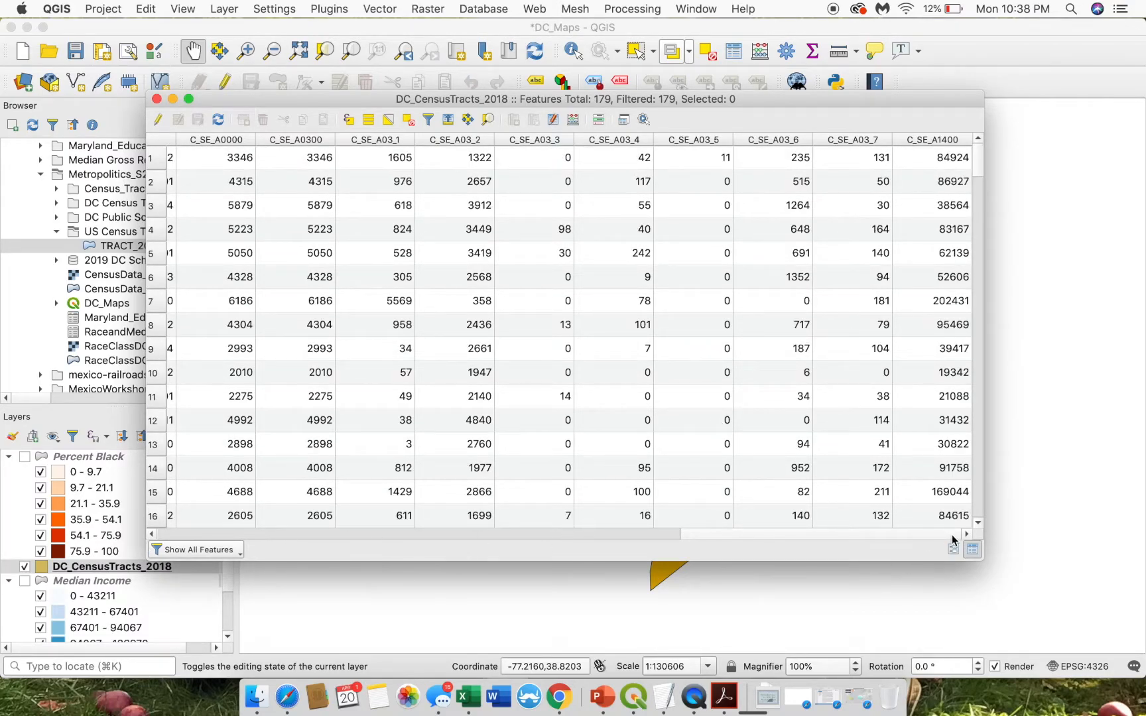
pyautogui.hscroll(-10, 951, 531)
pyautogui.hscroll(-10, 629, 552)
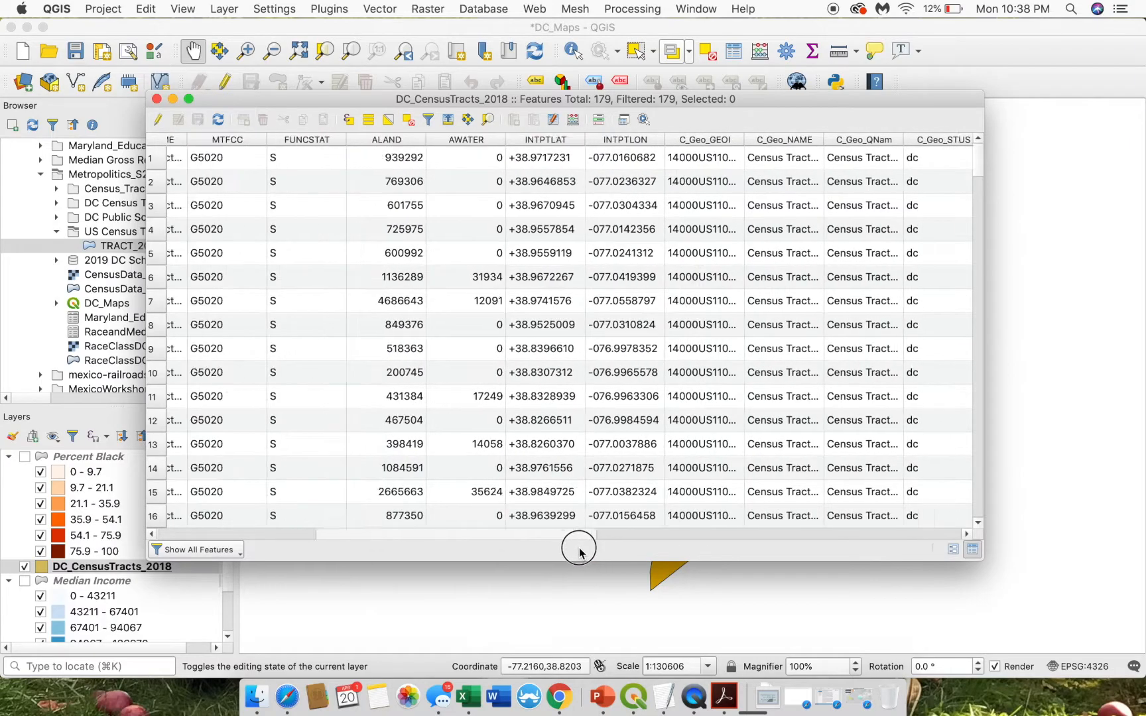
pyautogui.moveTo(397, 534); pyautogui.dragTo(297, 534)
pyautogui.hscroll(15, 640, 349)
pyautogui.scroll(-1, 640, 350)
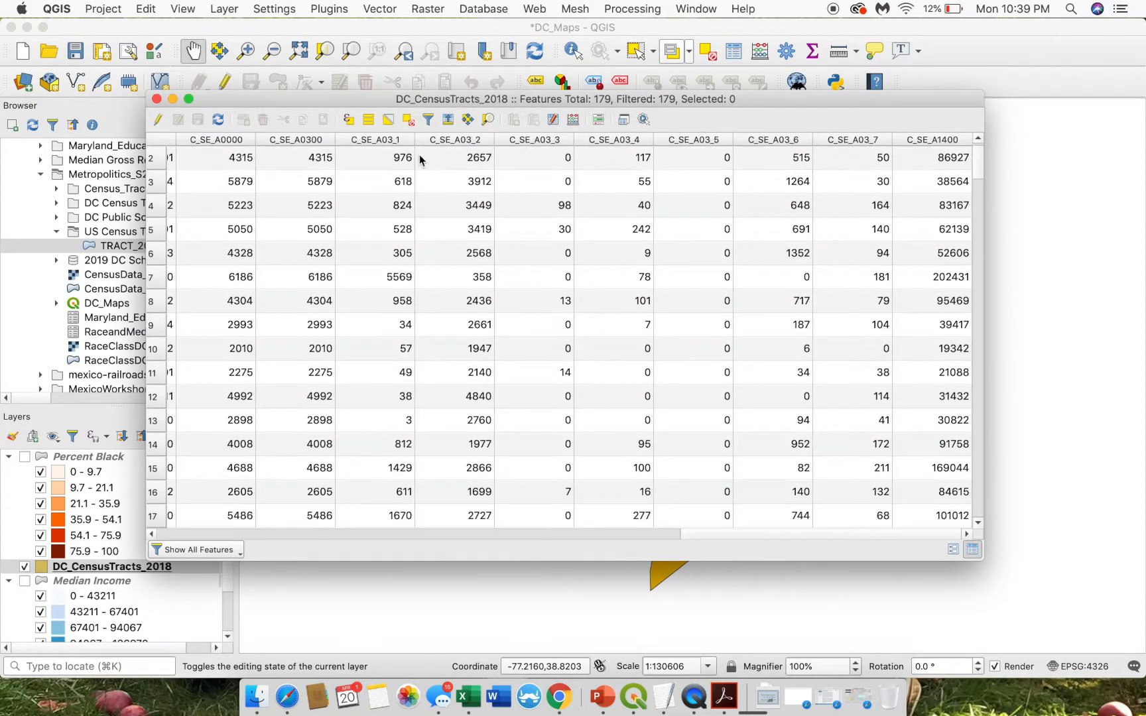
pyautogui.click(157, 100)
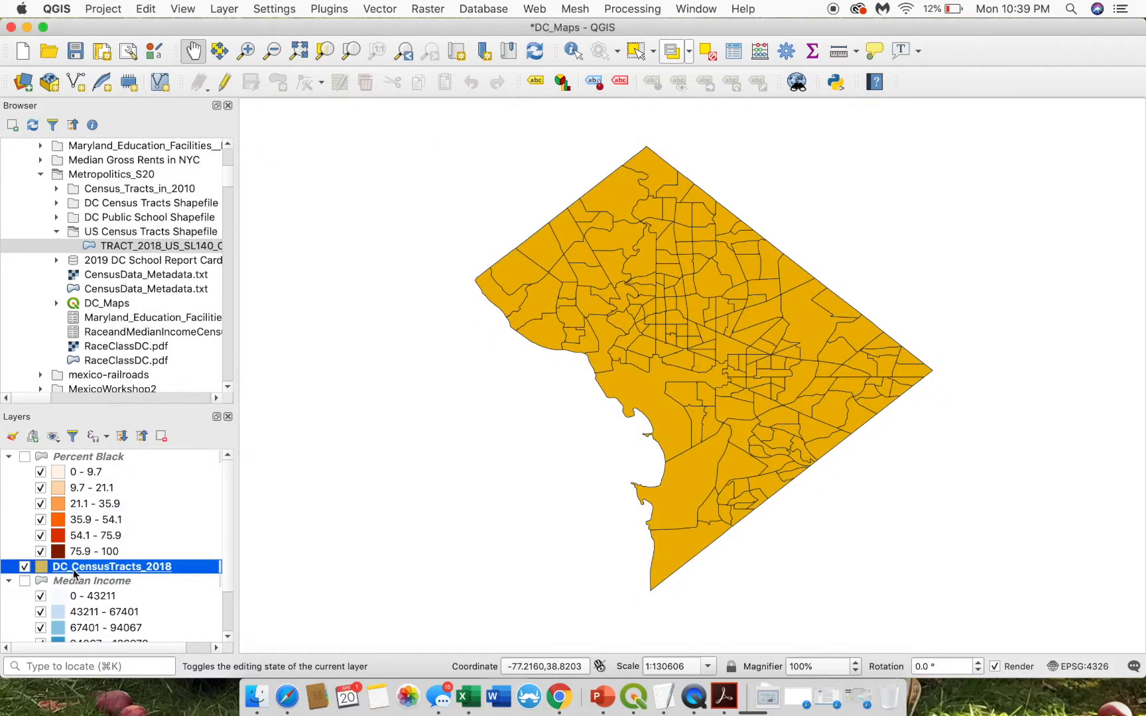
pyautogui.click(85, 462)
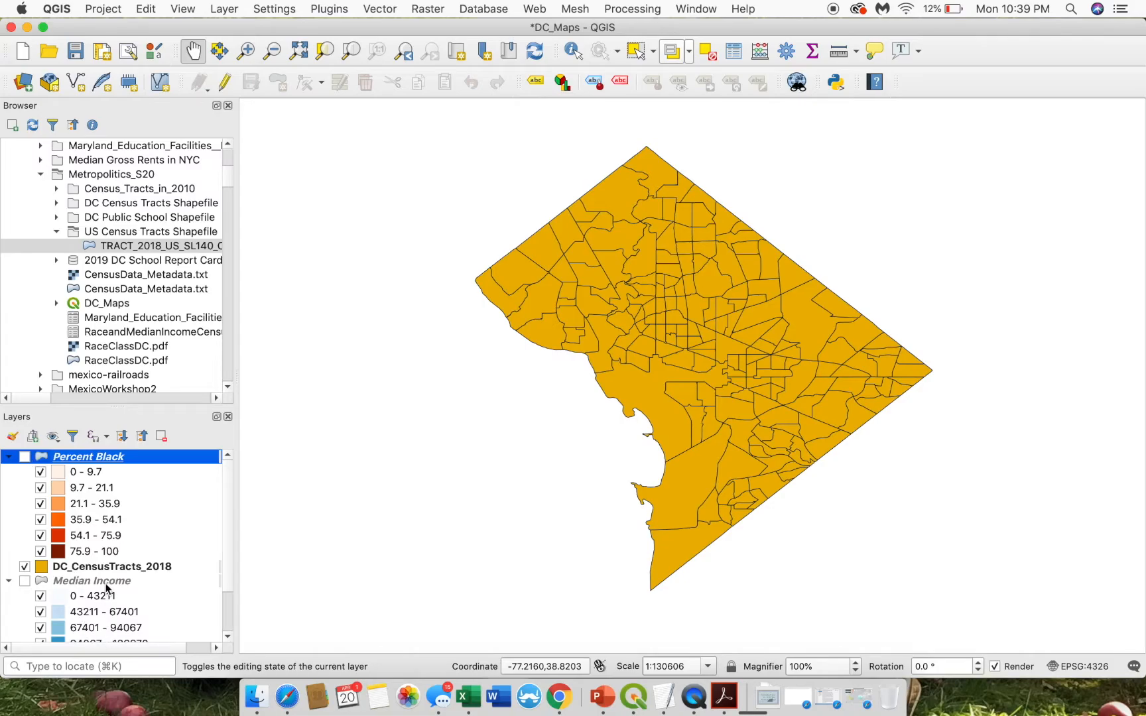
pyautogui.rightClick(36, 462)
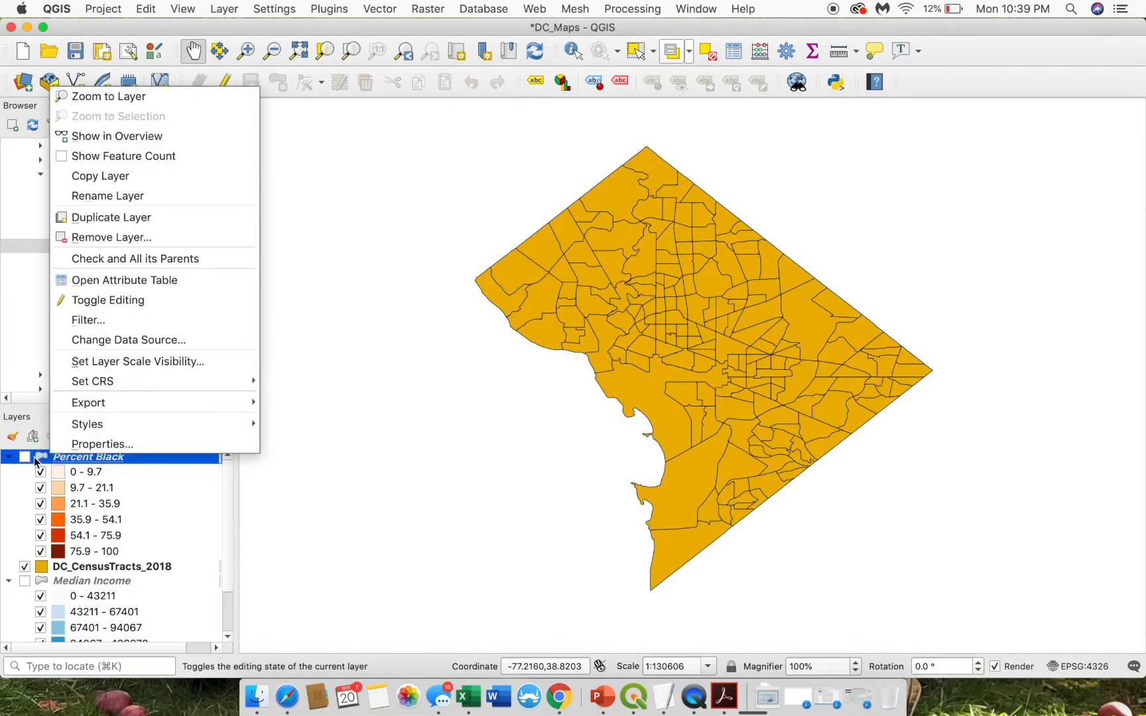
# - Show the Percent Black choropleth on the map
pyautogui.click(26, 461)
pyautogui.click(25, 457)
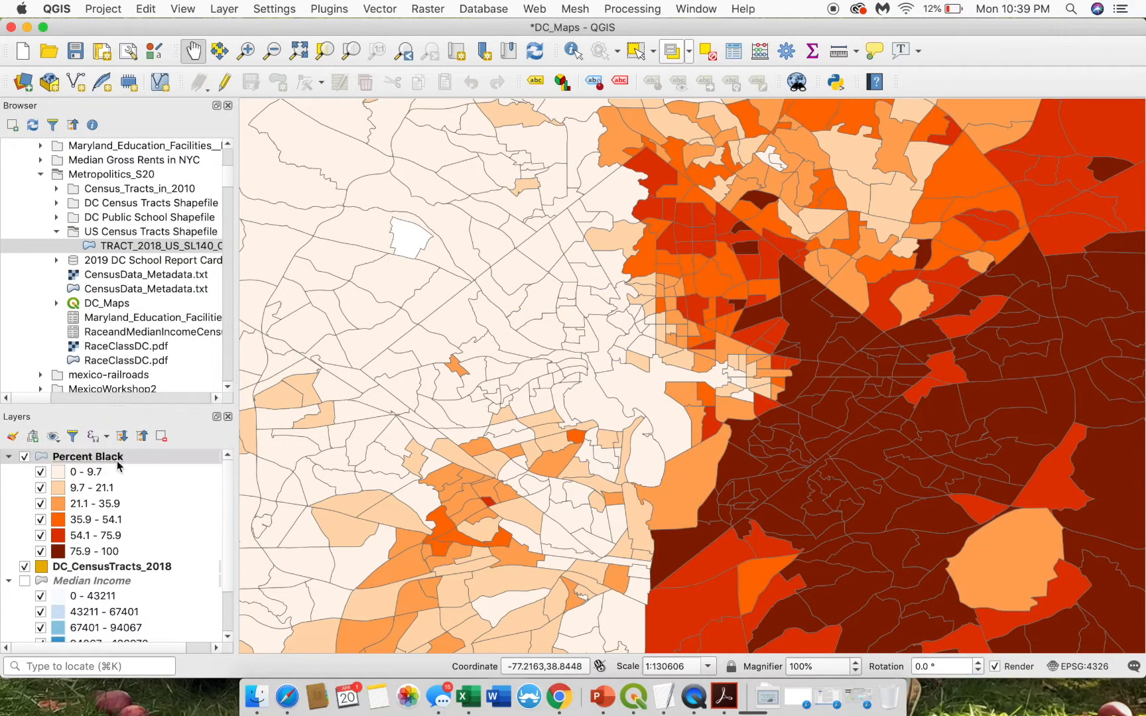
pyautogui.scroll(-3, 129, 552)
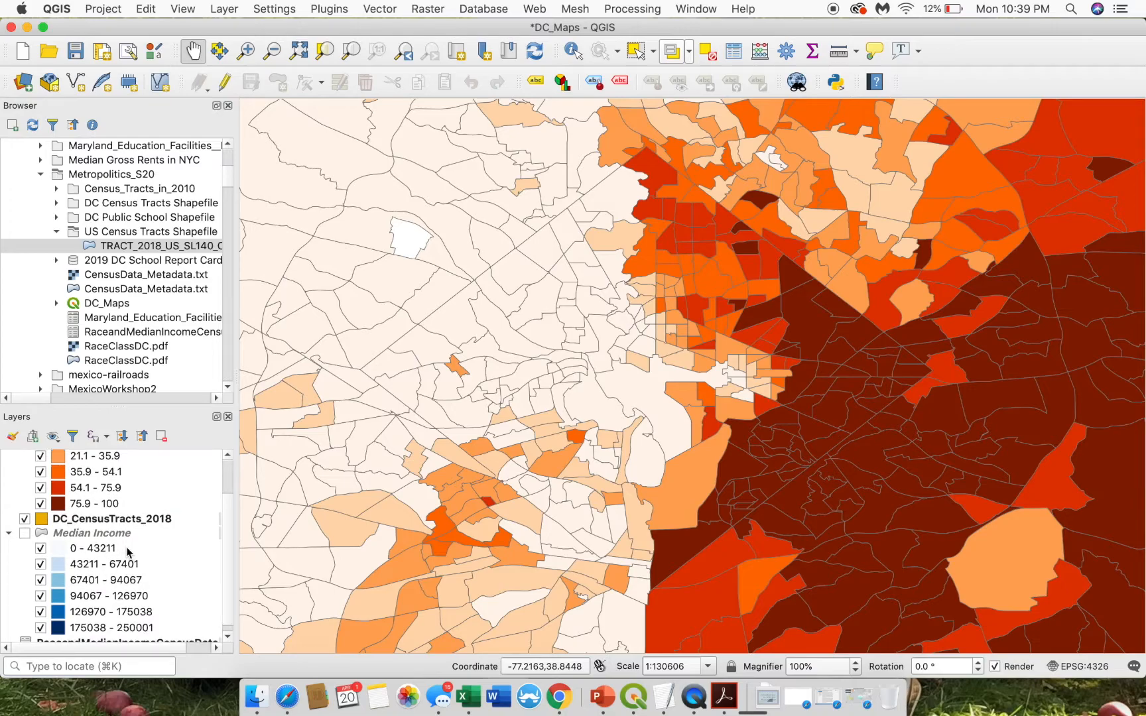
pyautogui.scroll(3, 128, 552)
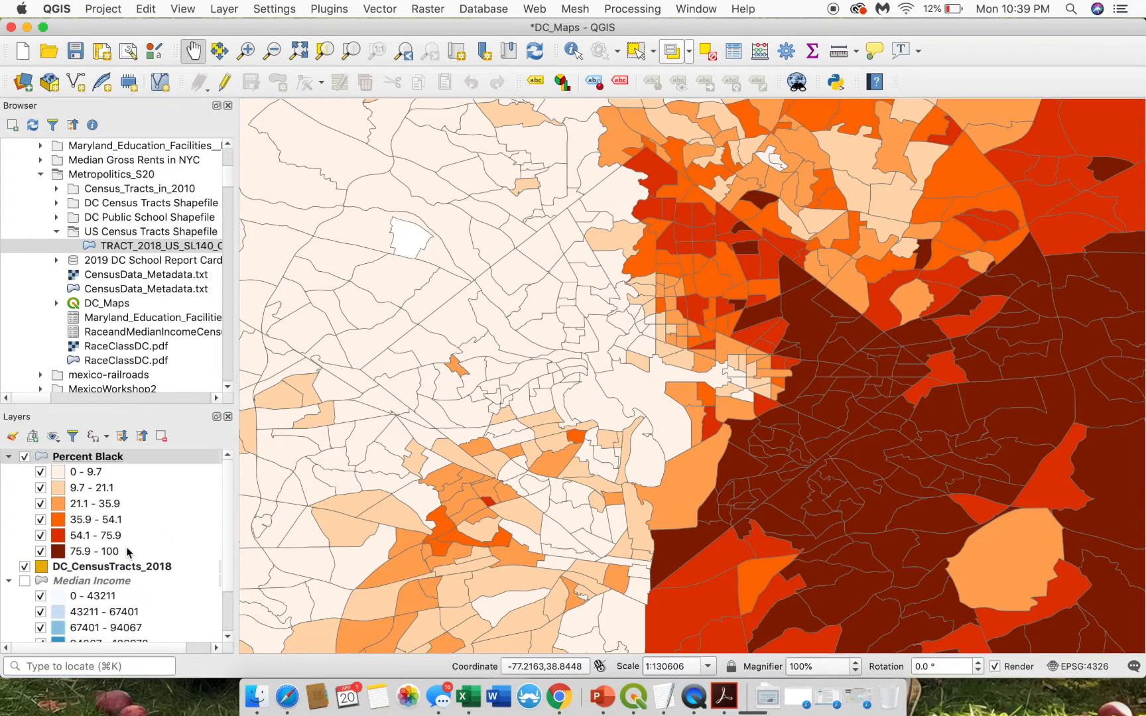
# - Remove the DC_CensusTracts_2018 layer from the project, confirming with OK
pyautogui.rightClick(75, 569)
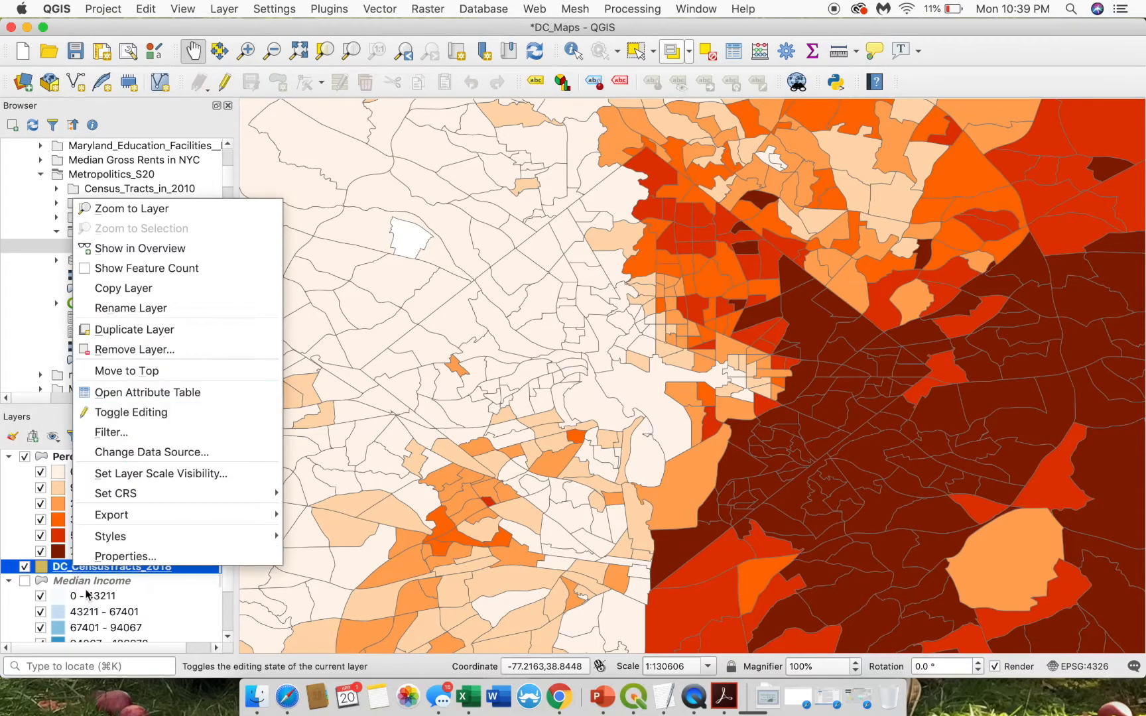
pyautogui.click(58, 571)
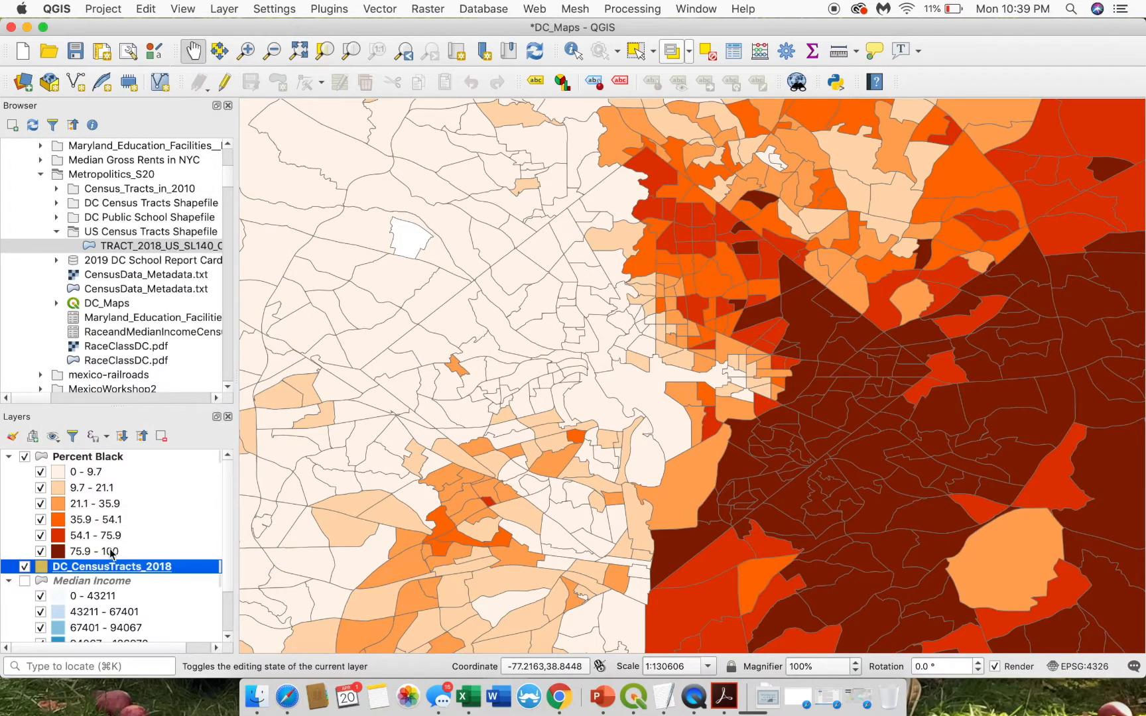
pyautogui.click(160, 437)
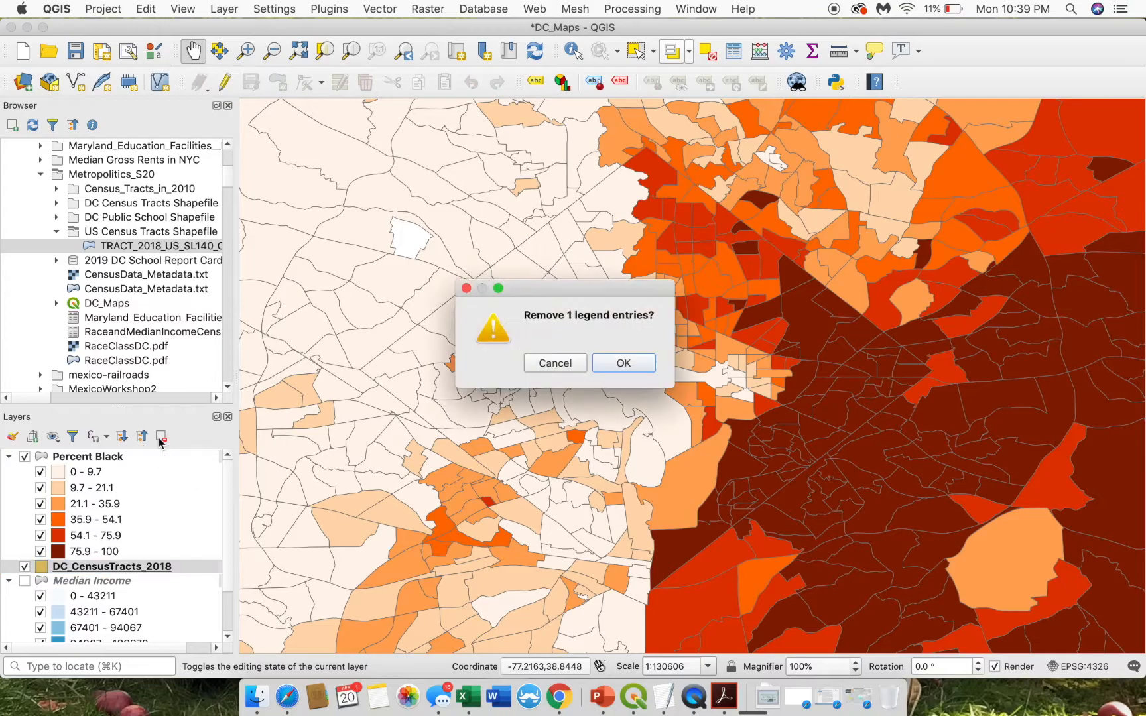
pyautogui.click(636, 368)
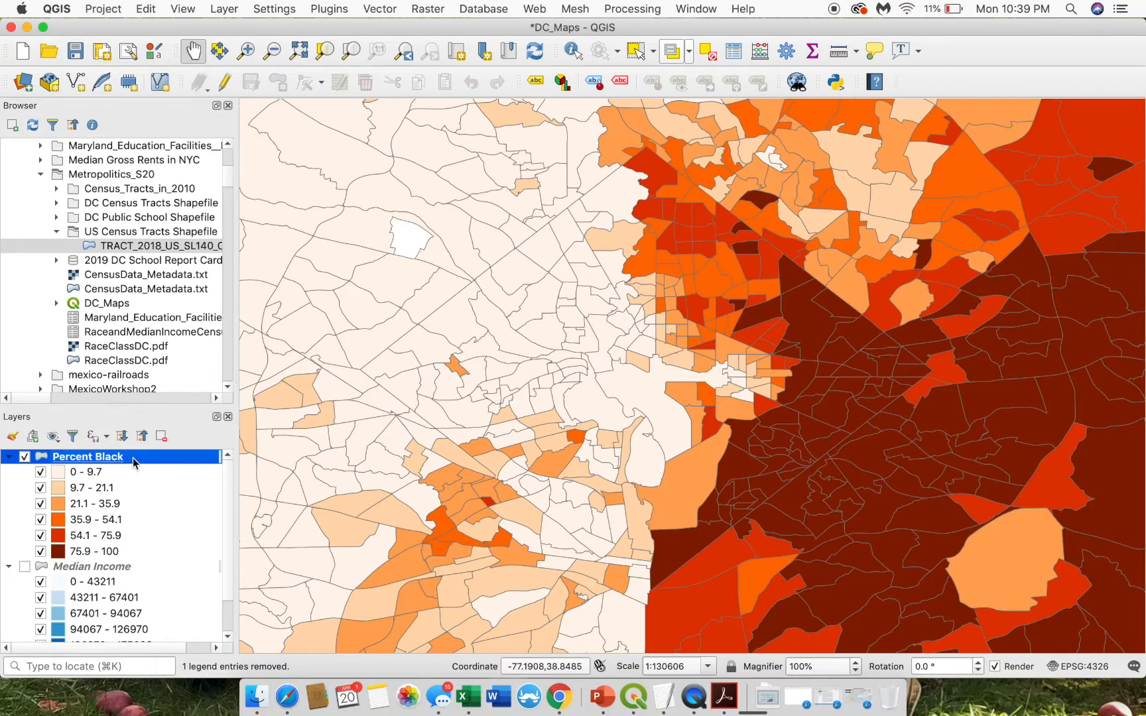
# - Select by value the Percent Black tracts with STATEFP 11
pyautogui.click(689, 51)
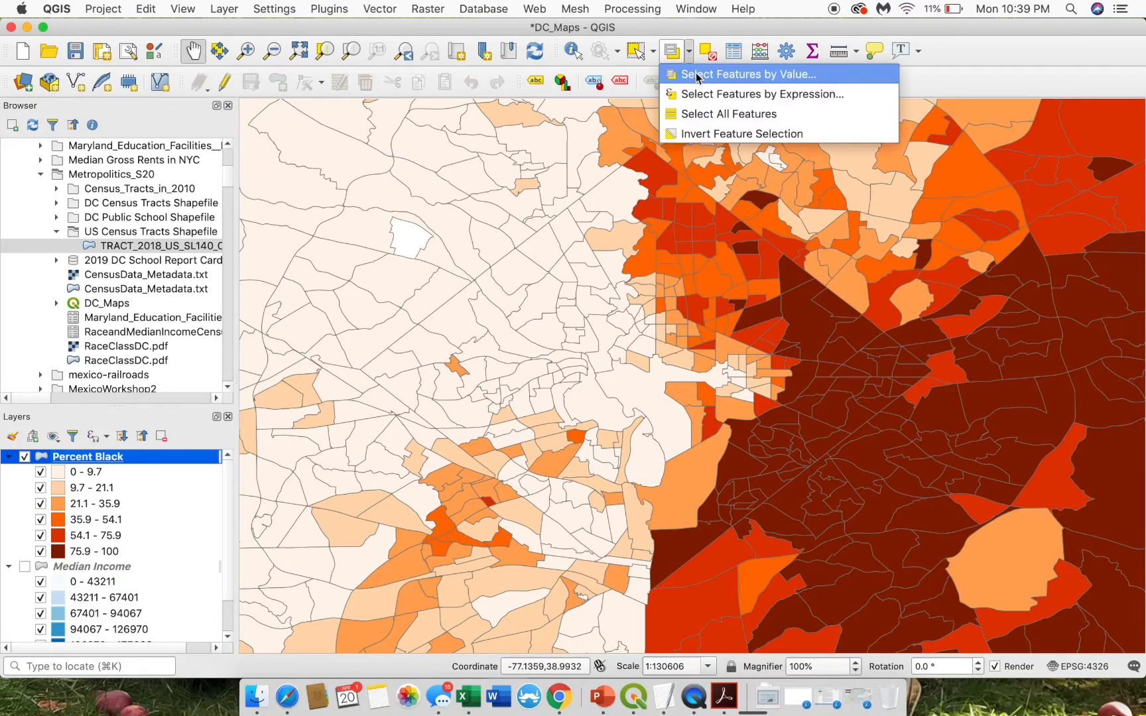
pyautogui.click(697, 74)
pyautogui.click(243, 197)
pyautogui.write('11')
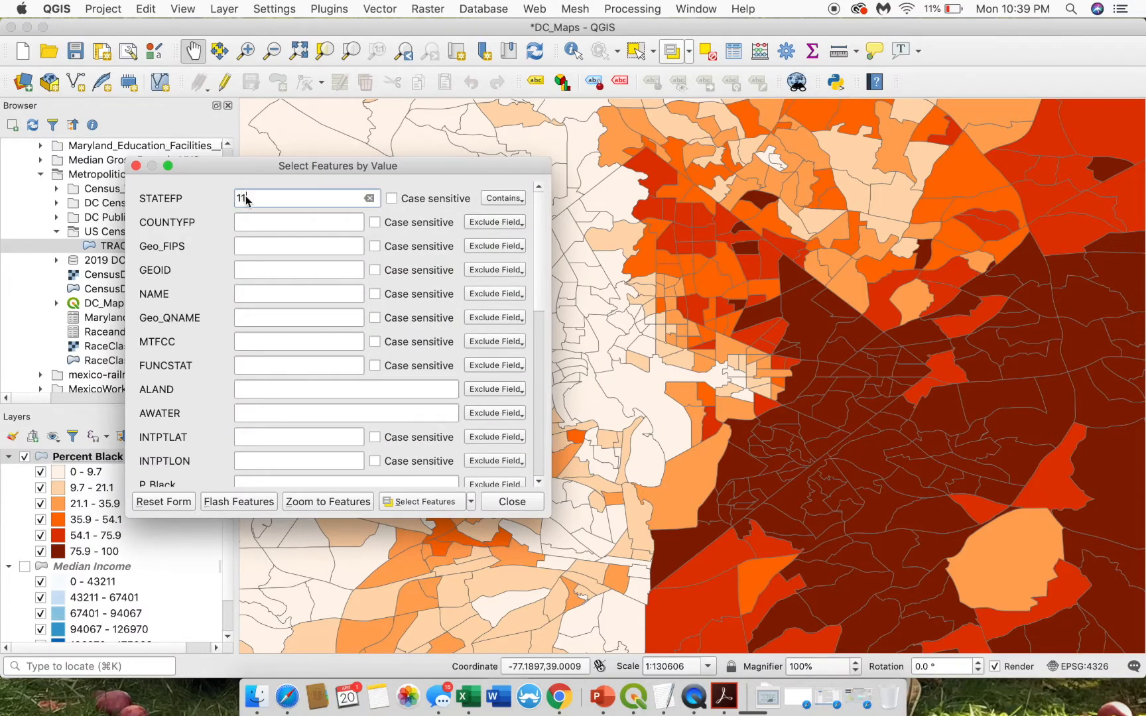
pyautogui.click(432, 502)
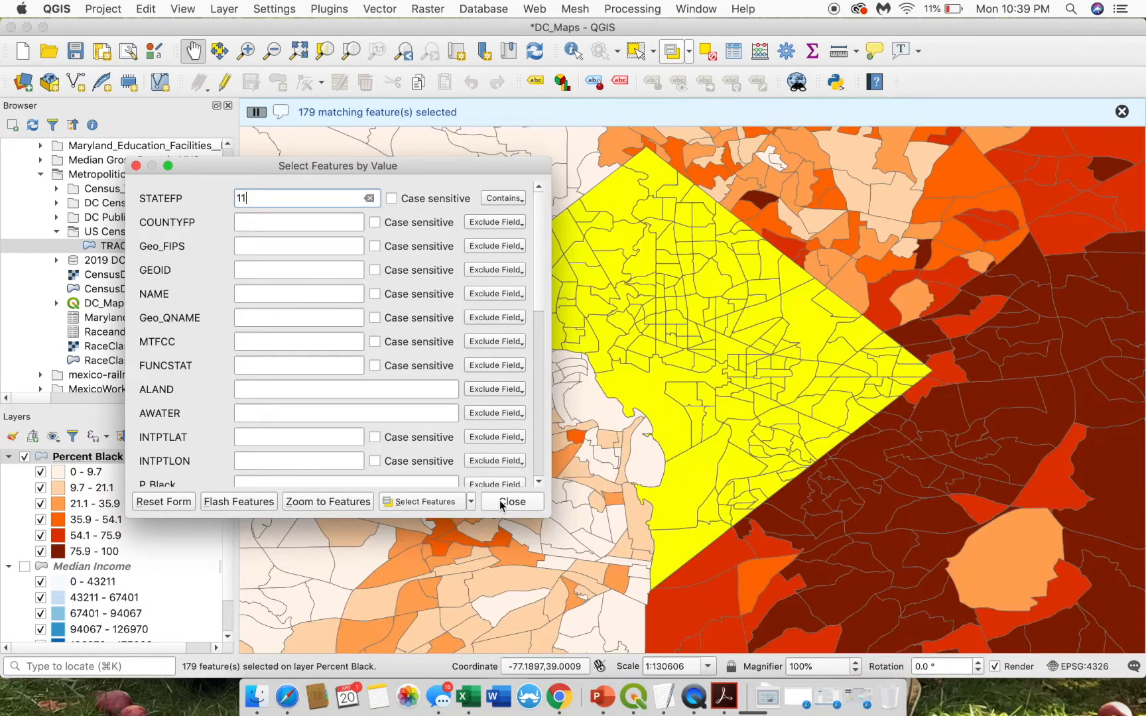
pyautogui.click(501, 504)
# - Export the selected Percent Black tracts to DC_CensusTracts_2018.shp, overwriting the existing file
pyautogui.rightClick(116, 463)
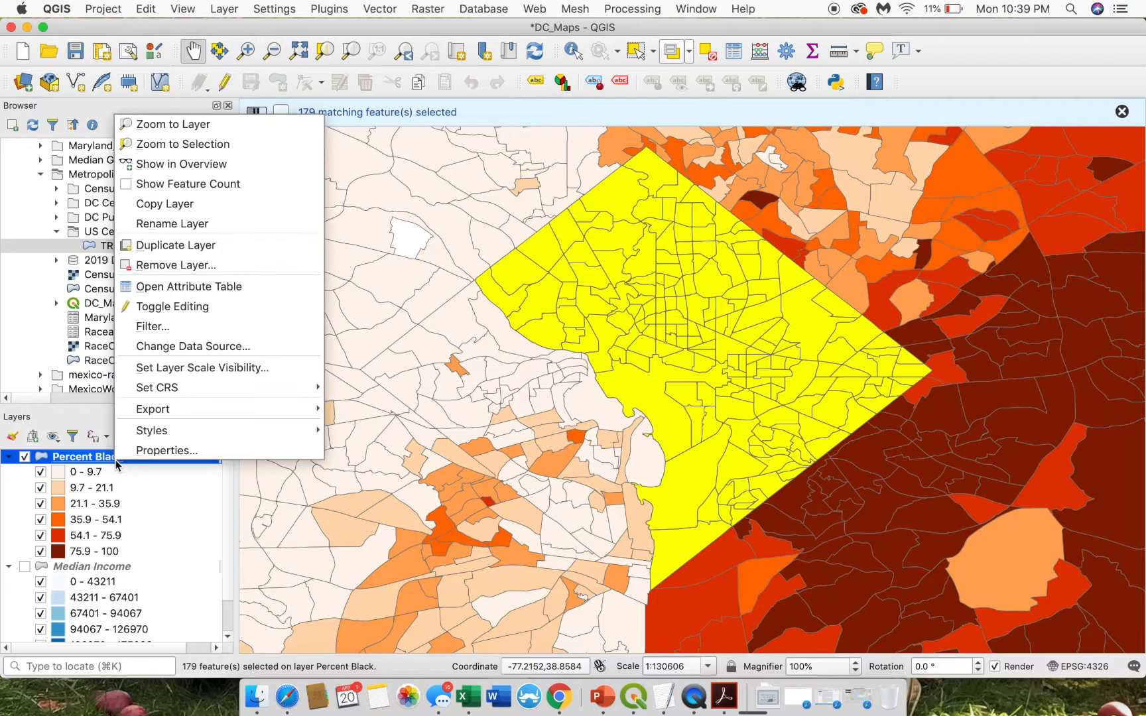
pyautogui.moveTo(166, 410)
pyautogui.click(353, 409)
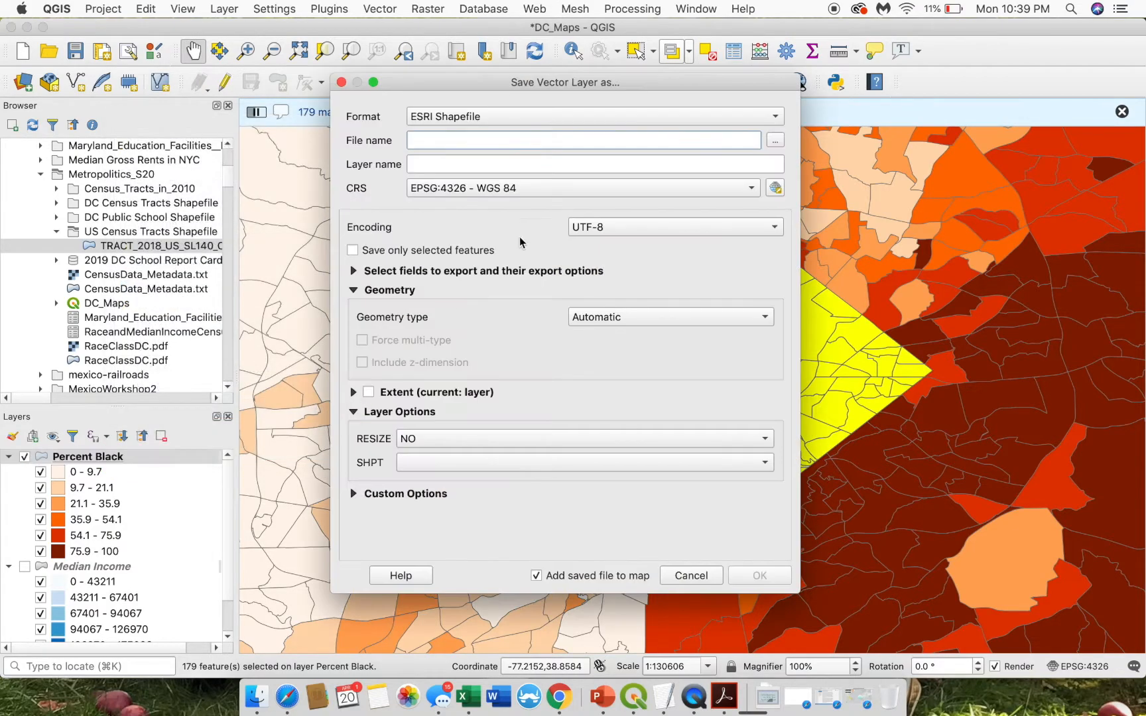
pyautogui.click(775, 140)
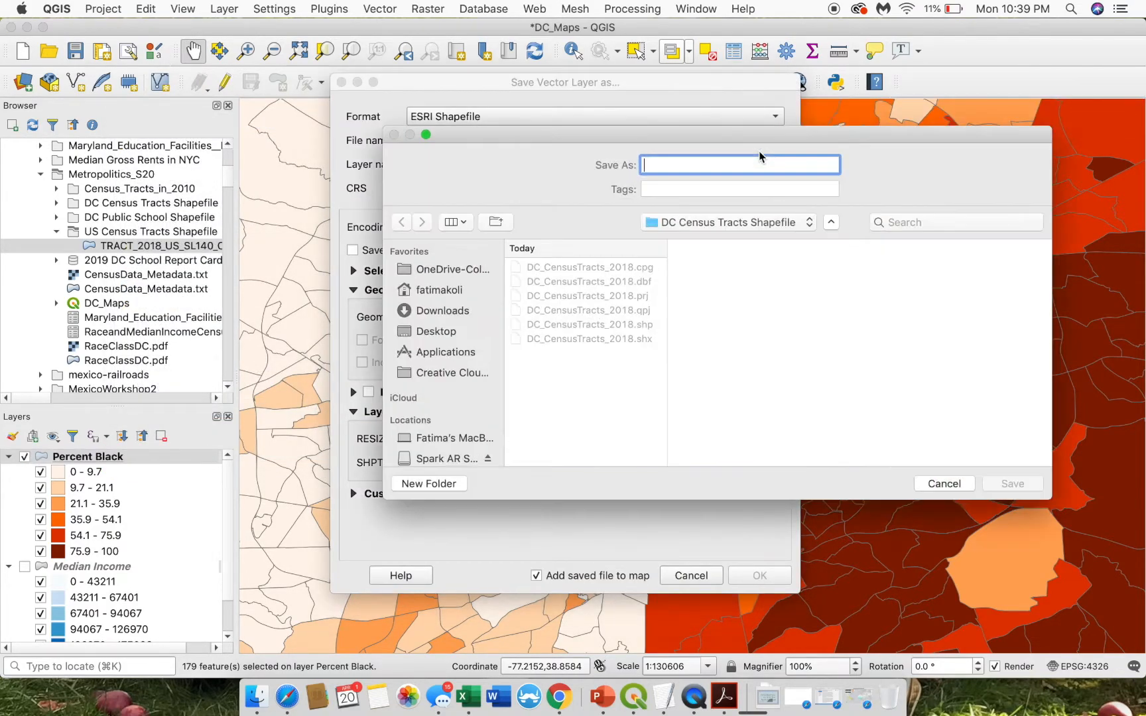
pyautogui.click(592, 325)
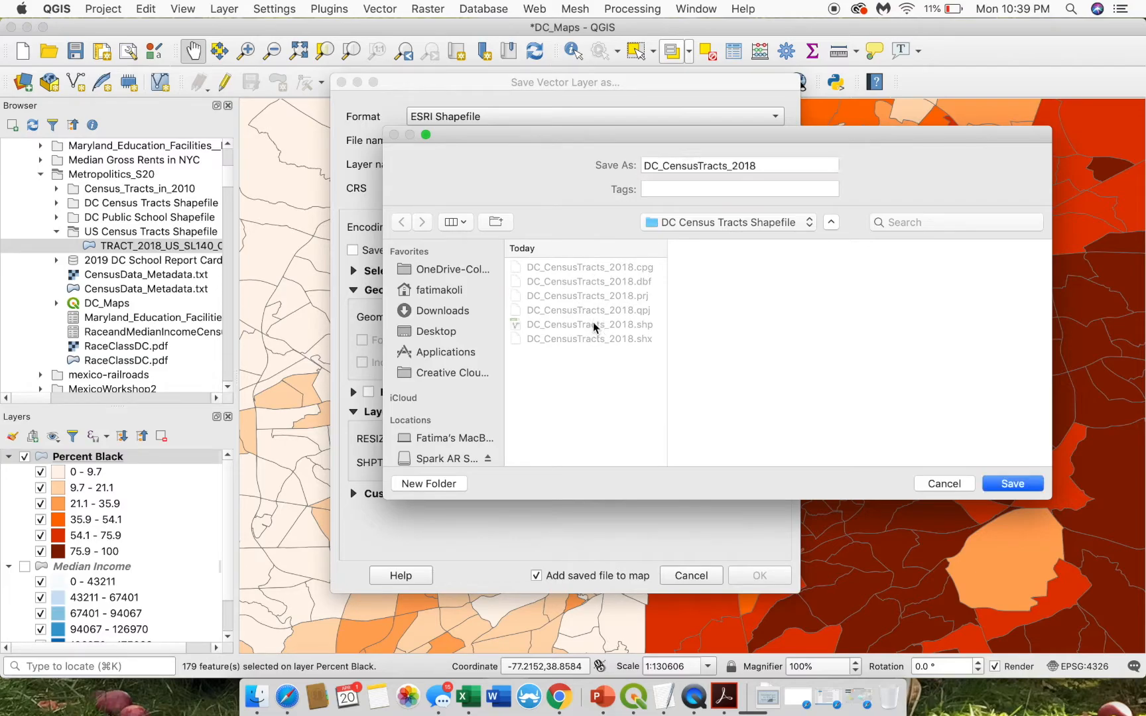
pyautogui.click(1011, 488)
pyautogui.click(399, 249)
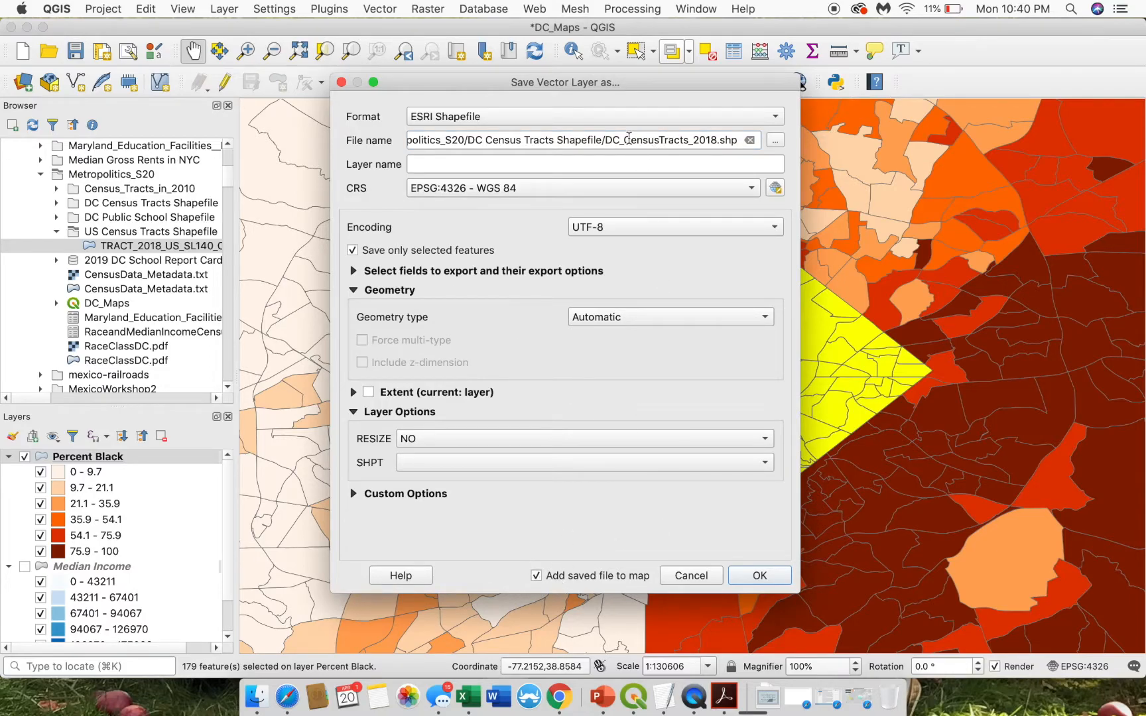
pyautogui.click(759, 575)
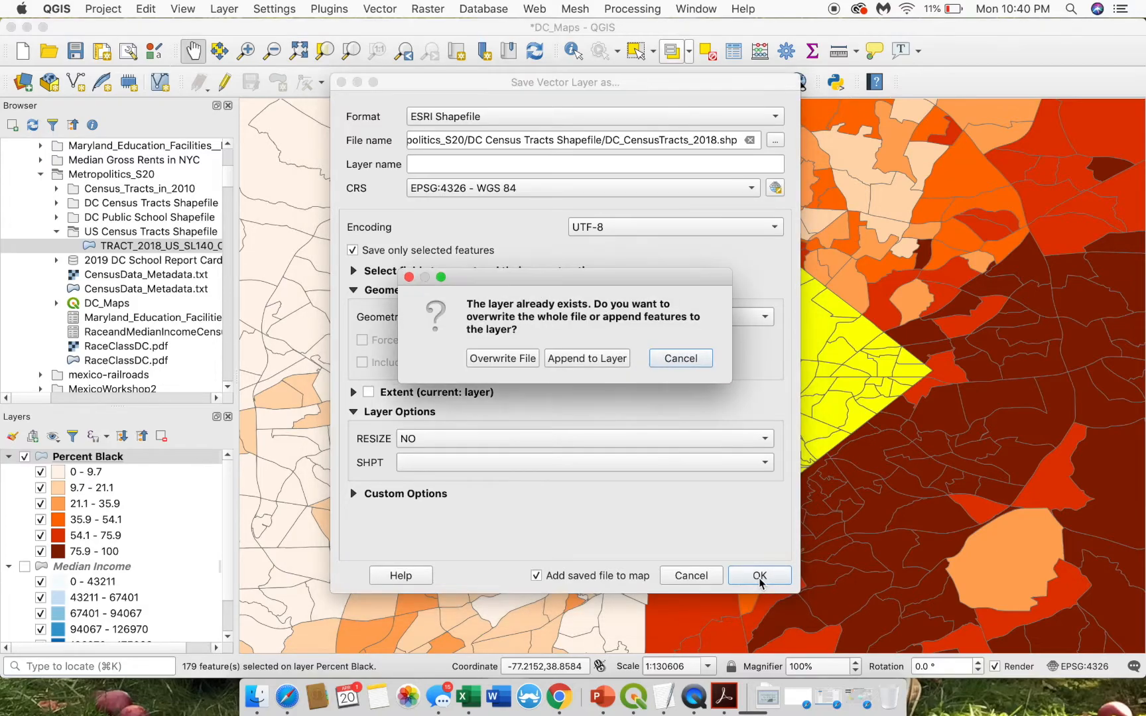
pyautogui.click(513, 359)
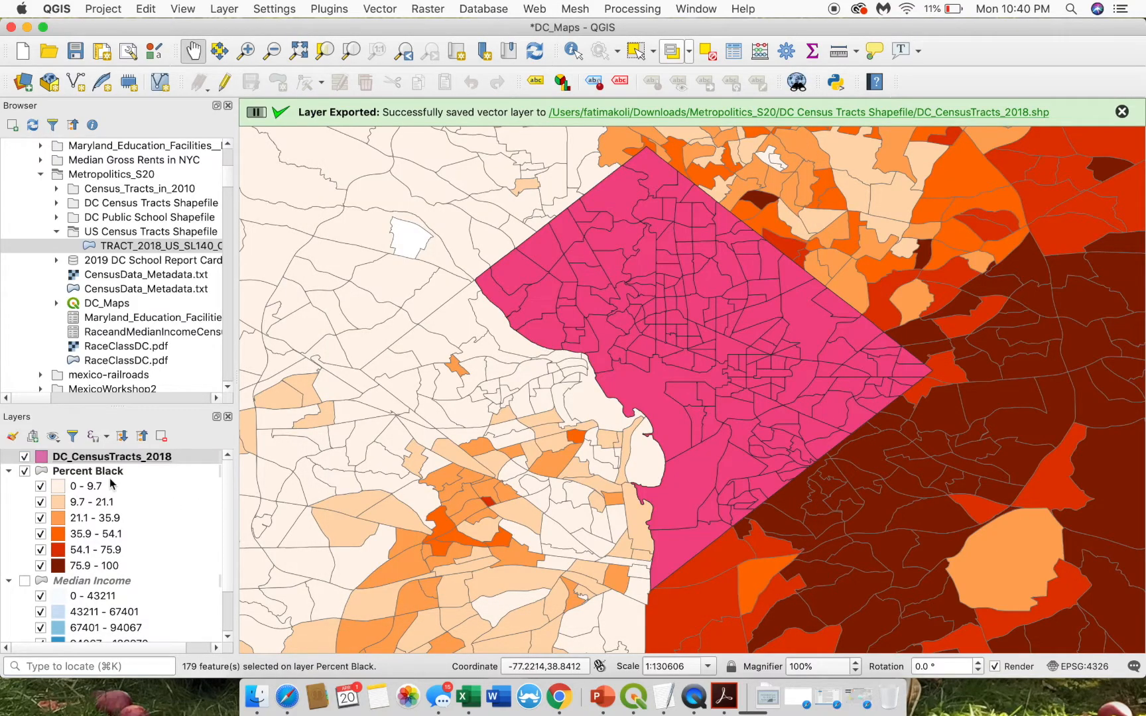
# - Open the overwritten DC_CensusTracts_2018 attribute table and scan its columns
pyautogui.rightClick(120, 458)
pyautogui.click(216, 284)
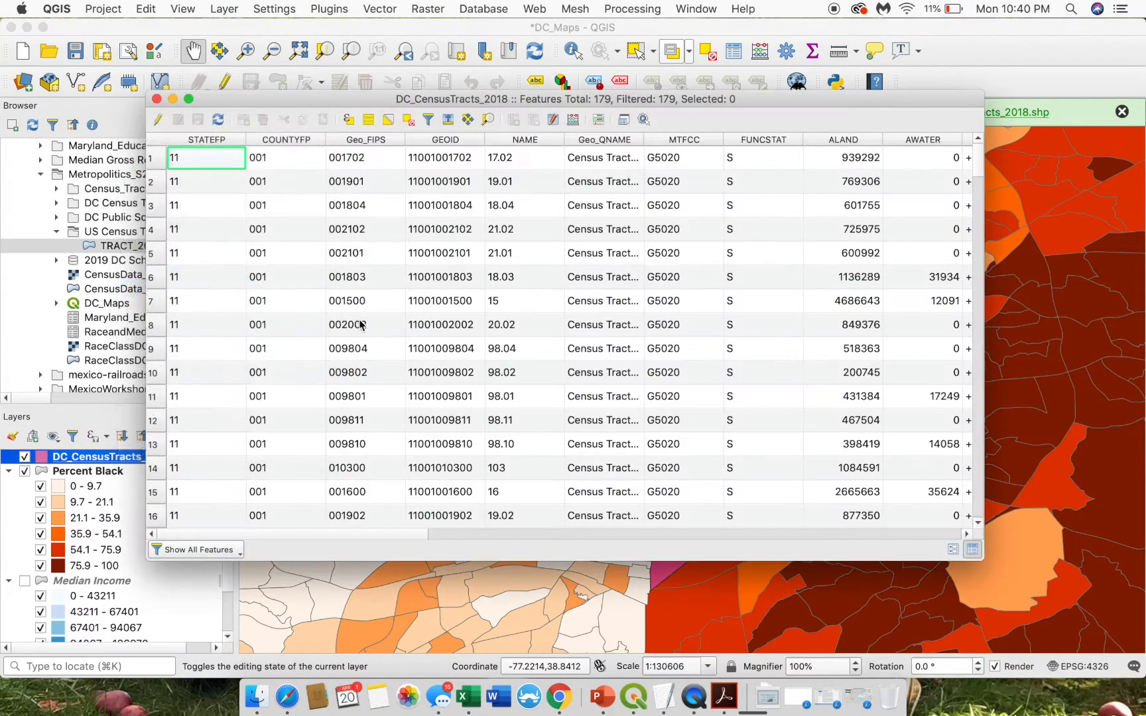
pyautogui.hscroll(15, 323, 330)
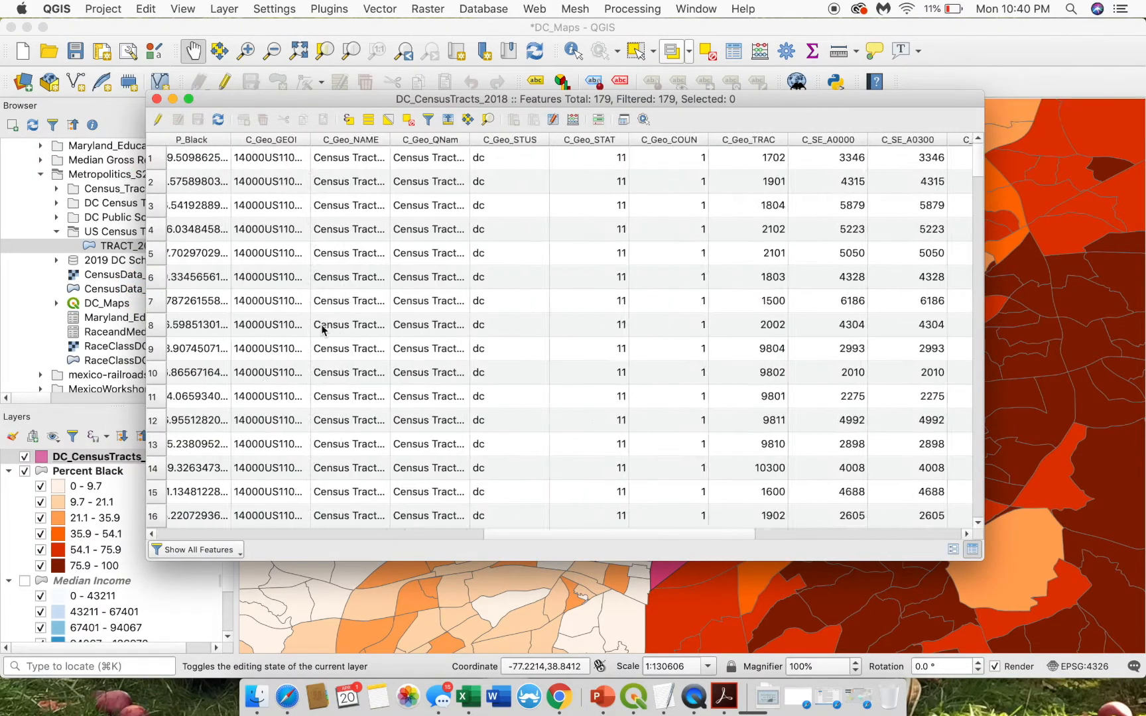
pyautogui.hscroll(-15, 458, 261)
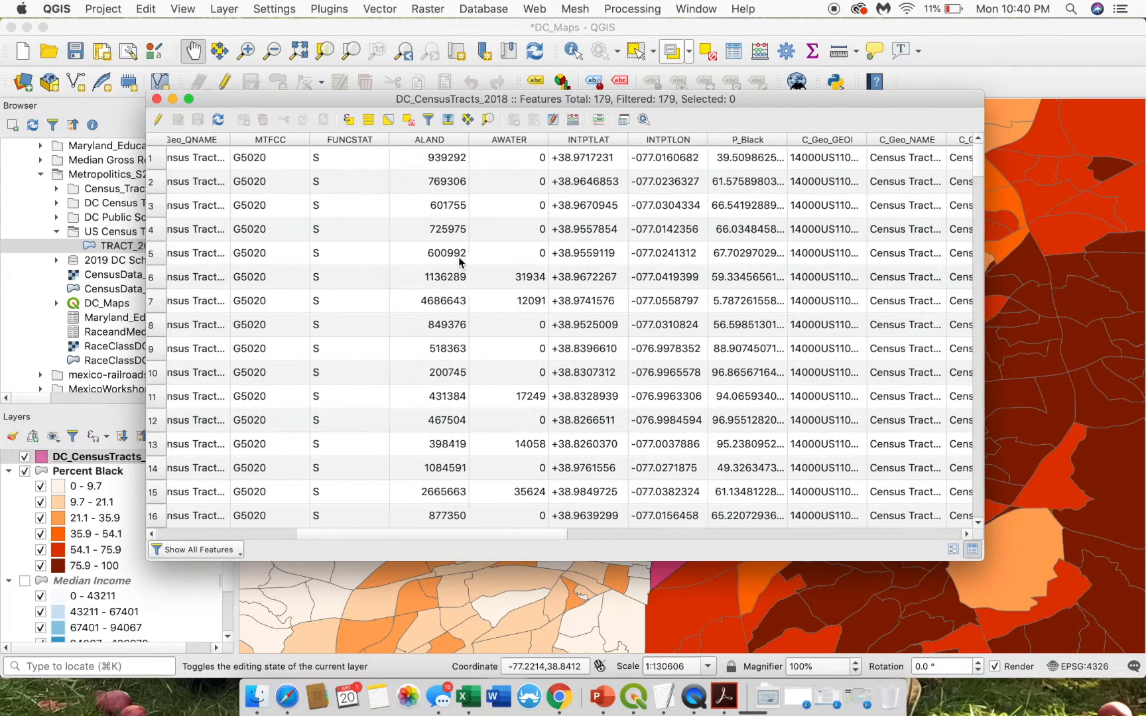
pyautogui.hscroll(20, 459, 259)
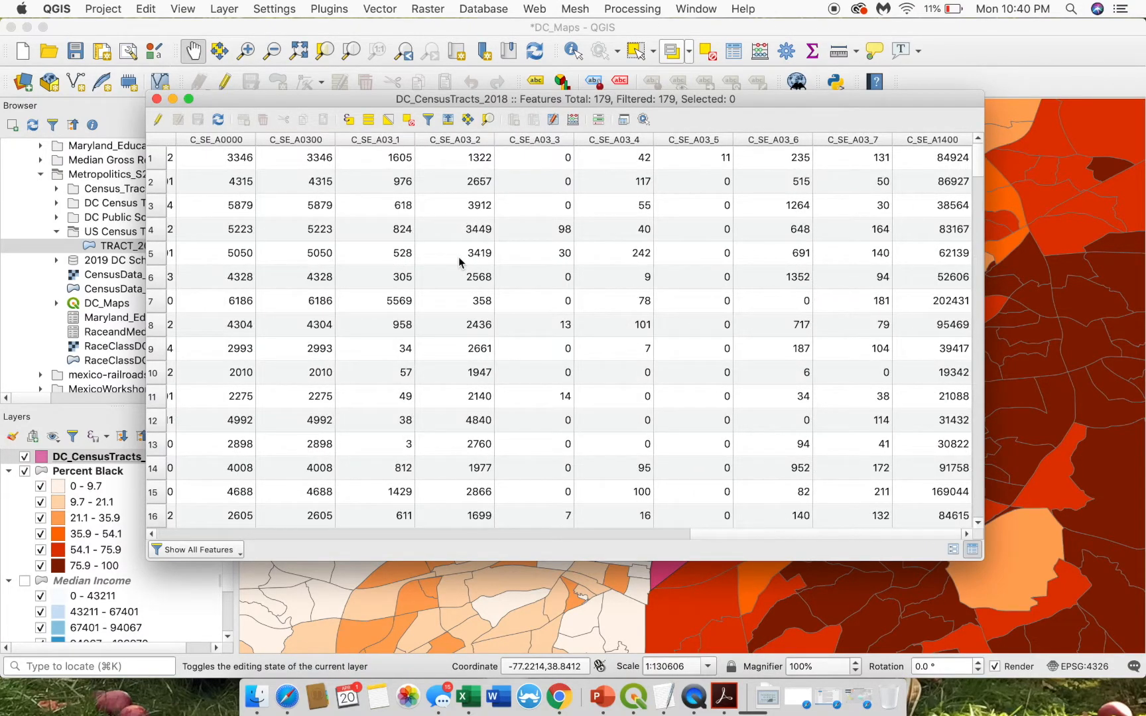
pyautogui.hscroll(-10, 459, 261)
pyautogui.hscroll(-2, 459, 261)
# - Sort the table by P_Black descending so 100 percent tracts come first
pyautogui.click(302, 139)
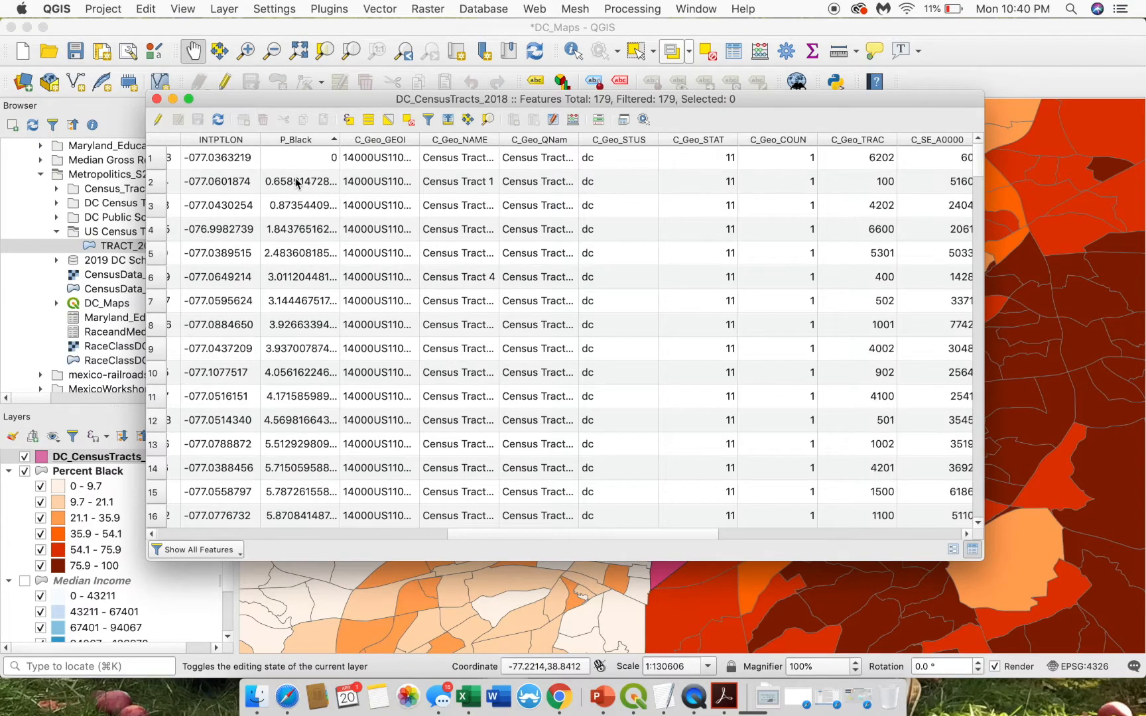
pyautogui.click(301, 141)
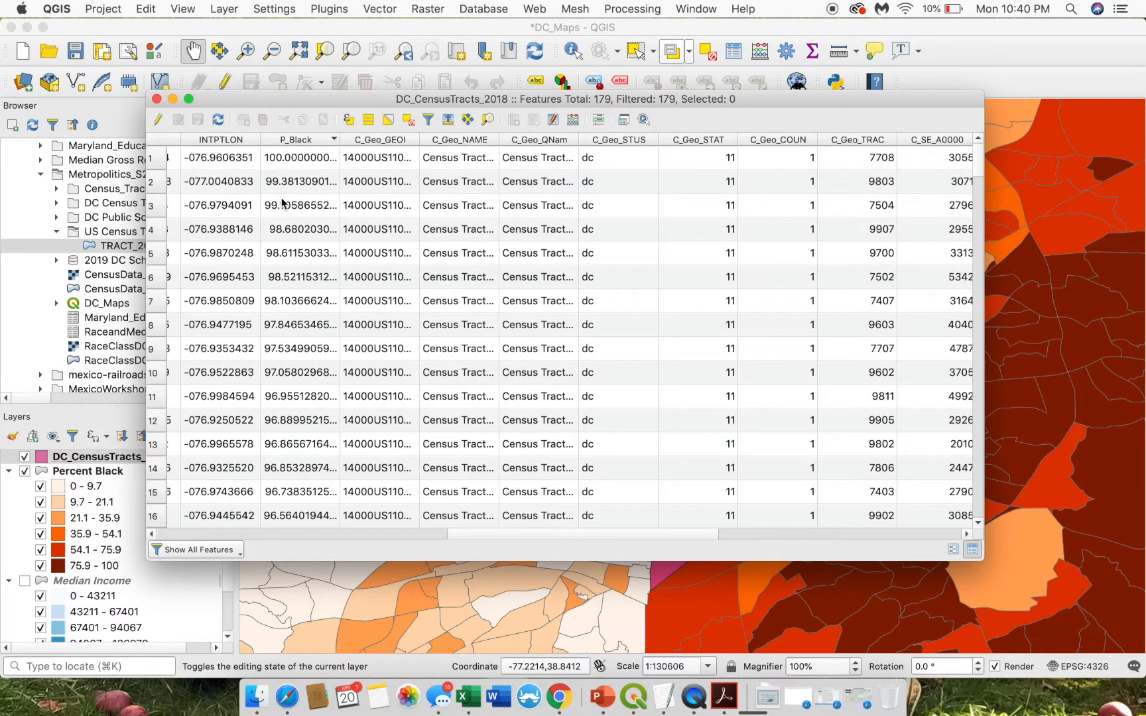
pyautogui.hscroll(5, 297, 204)
pyautogui.hscroll(5, 297, 205)
pyautogui.scroll(1, 102, 328)
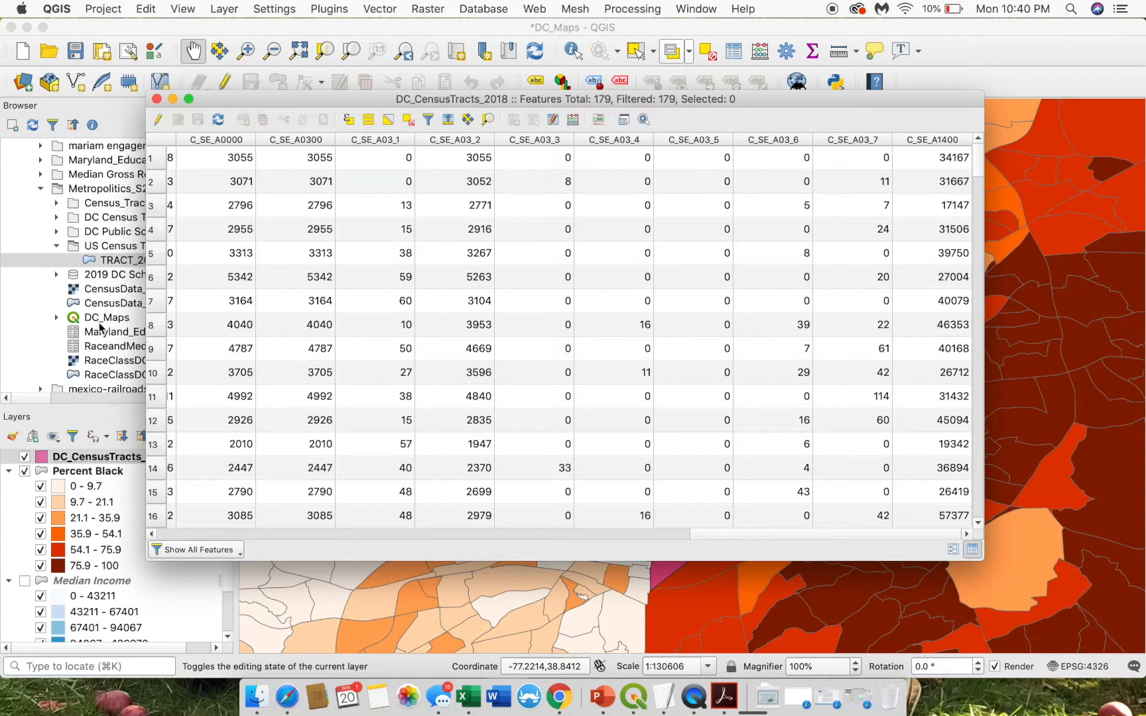
pyautogui.hscroll(-8, 279, 271)
pyautogui.hscroll(-5, 279, 271)
# - Close the table, hide the Percent Black group, and add a visible 'DC_CensusTracts_2018 copy' layer
pyautogui.click(156, 99)
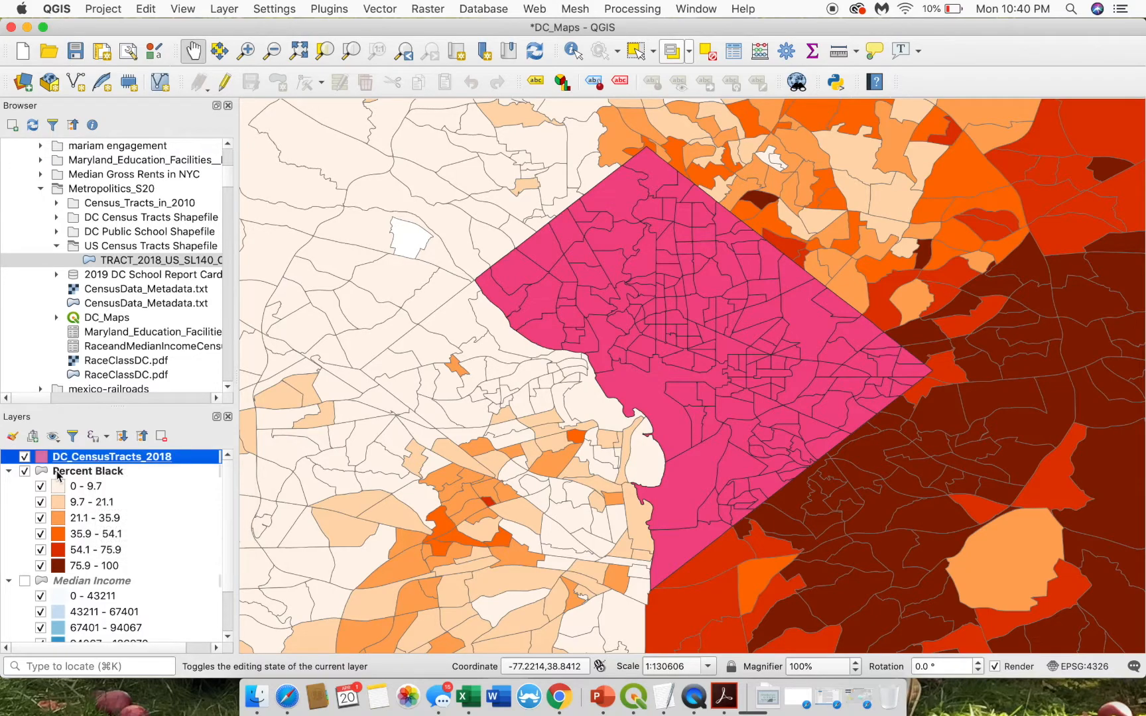
pyautogui.click(25, 470)
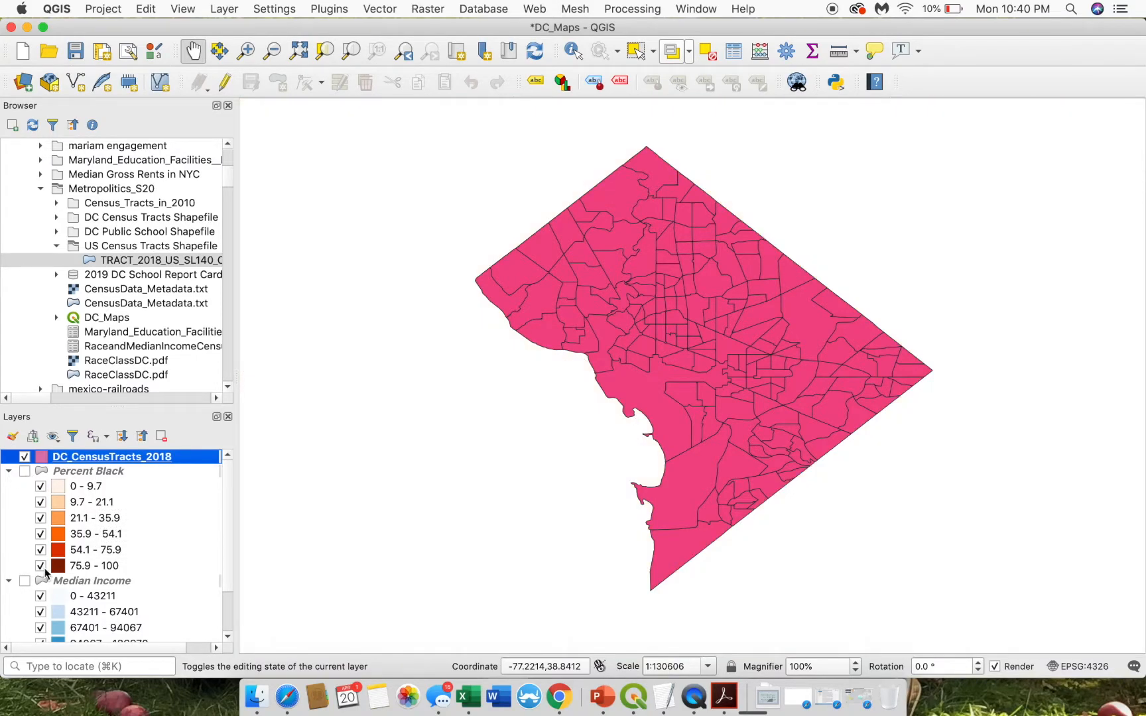
pyautogui.rightClick(144, 458)
pyautogui.click(204, 201)
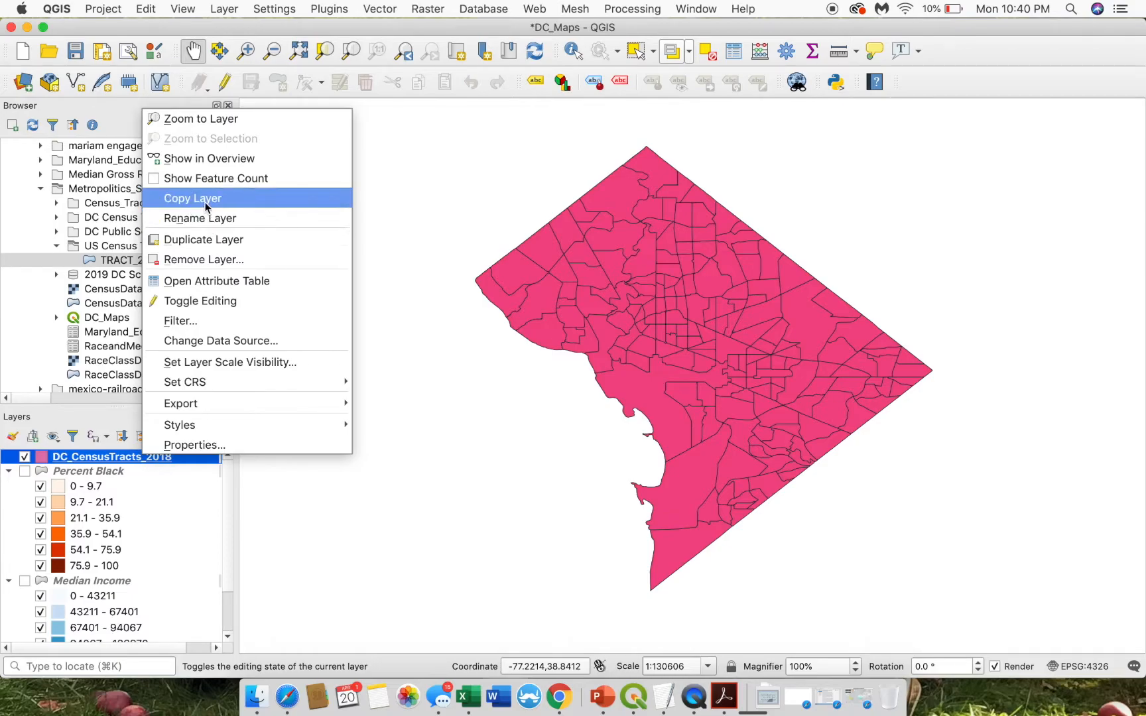
pyautogui.rightClick(152, 459)
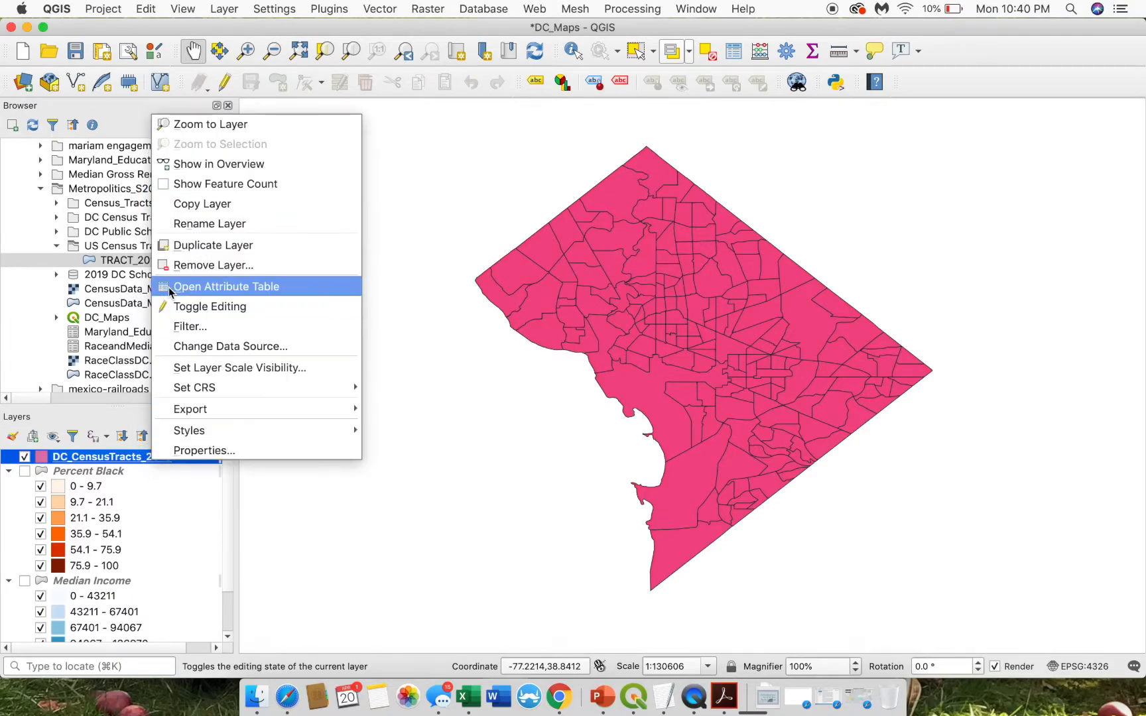
pyautogui.click(199, 246)
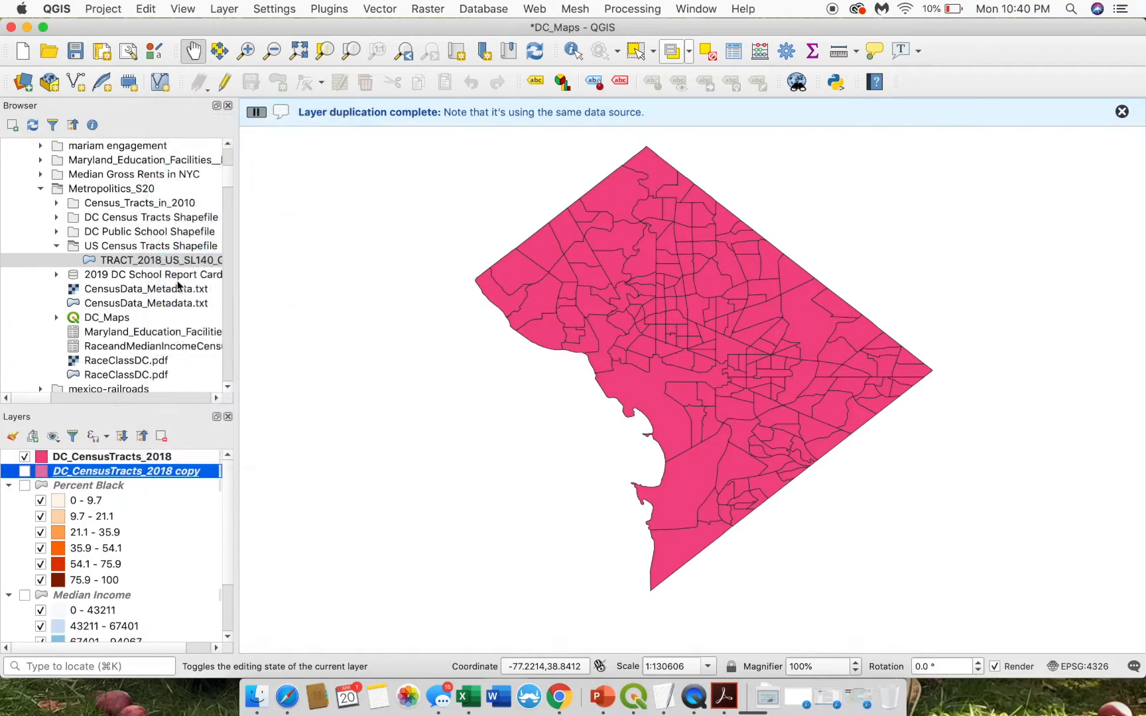
pyautogui.click(25, 471)
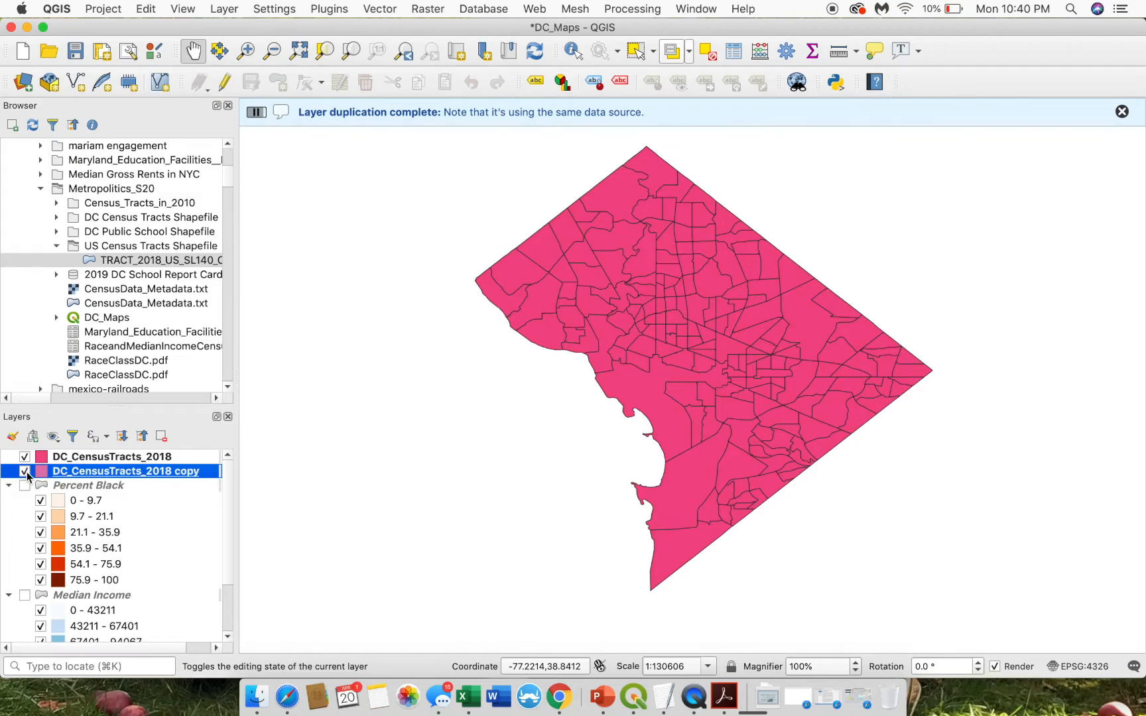
pyautogui.rightClick(69, 457)
pyautogui.moveTo(99, 424)
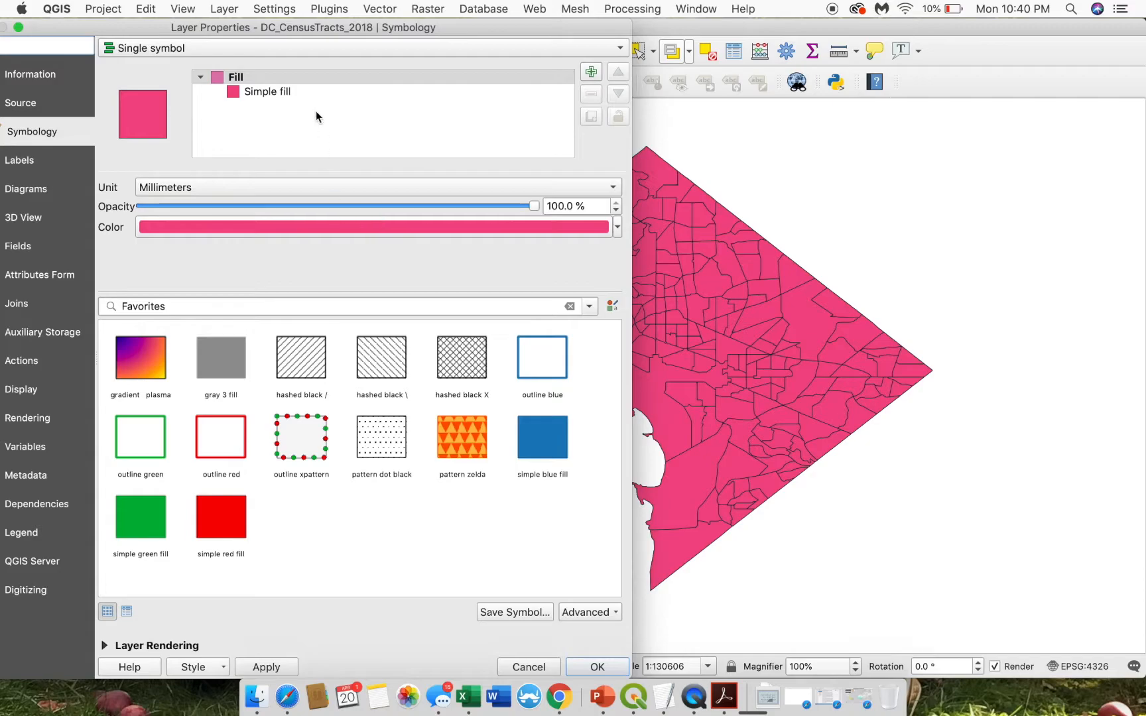
# - Switch the tract layer to graduated symbology on P_Black with the Oranges colour ramp
pyautogui.click(189, 47)
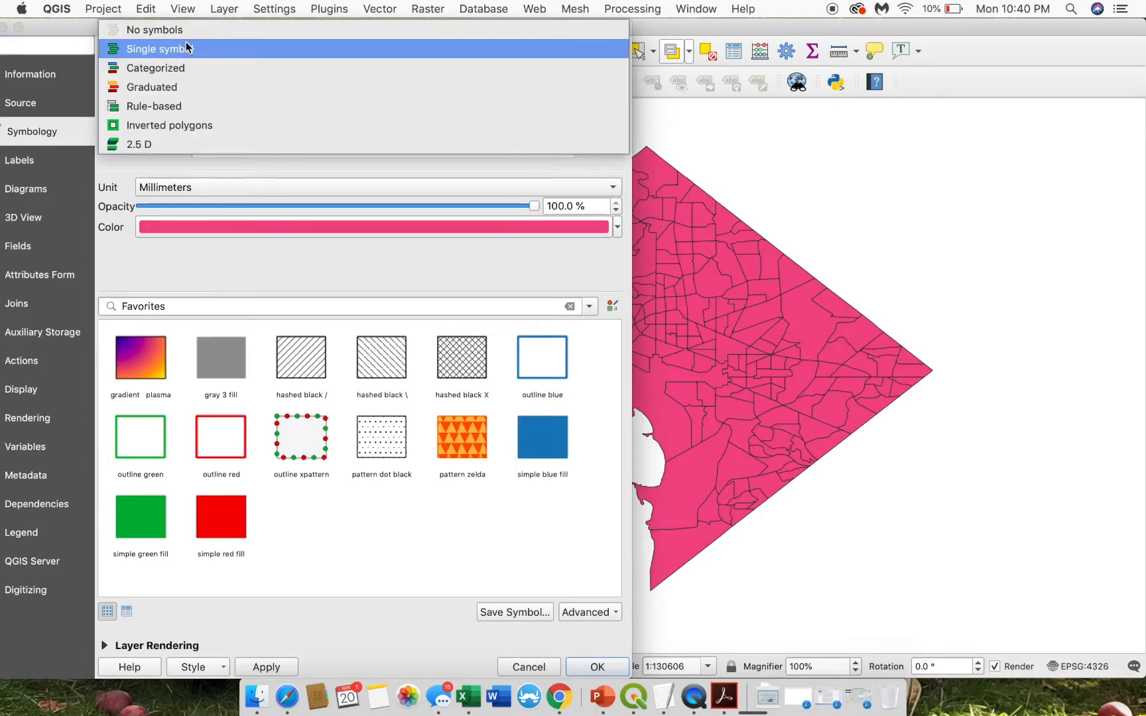
pyautogui.click(176, 89)
pyautogui.click(597, 72)
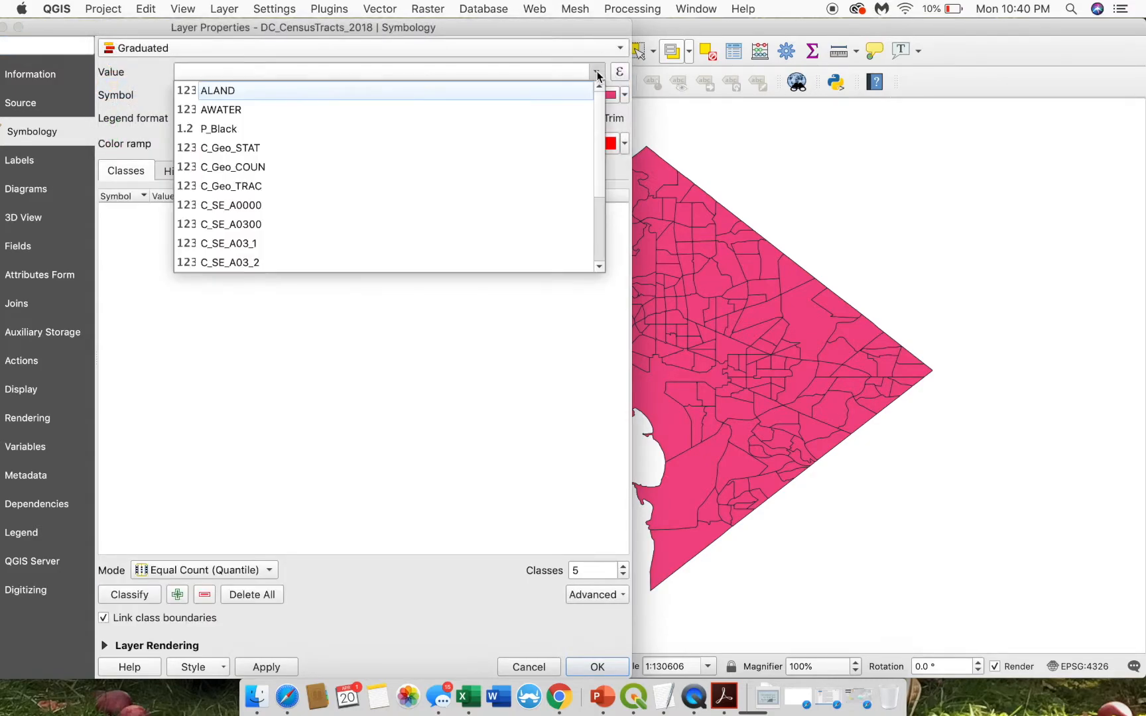
pyautogui.click(229, 127)
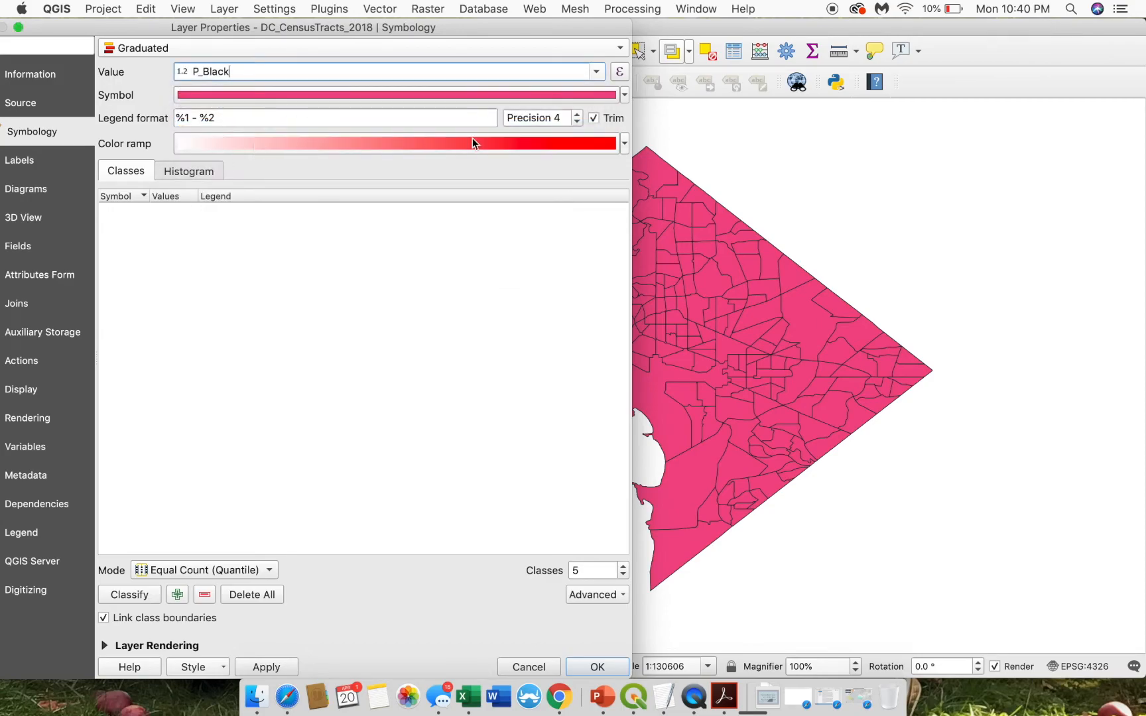
pyautogui.click(624, 143)
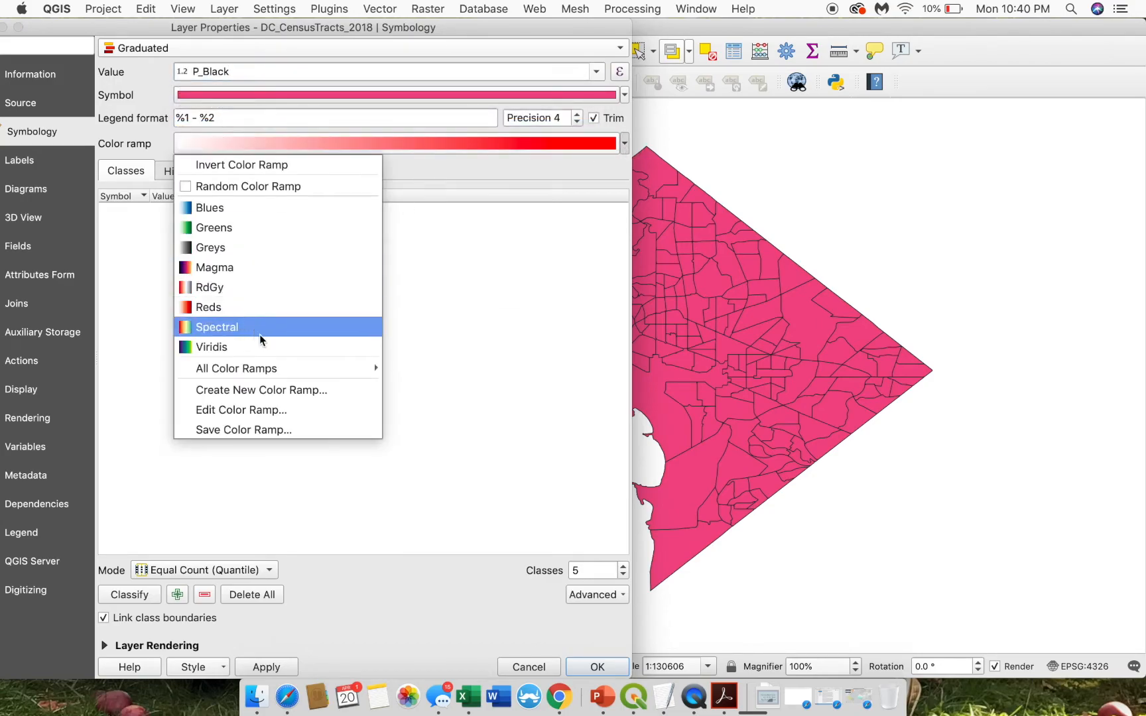
pyautogui.moveTo(281, 368)
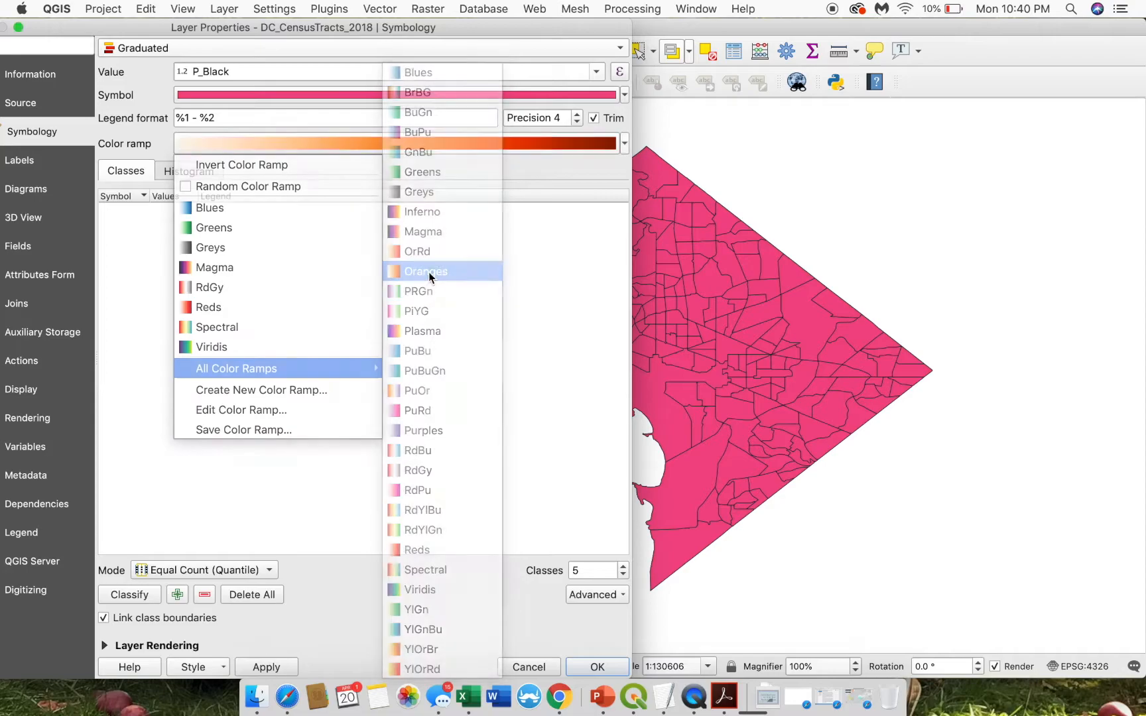
pyautogui.click(429, 272)
# - Reclassify the orange P_Black map with Natural Breaks (Jenks), apply it and close properties
pyautogui.click(187, 170)
pyautogui.click(122, 173)
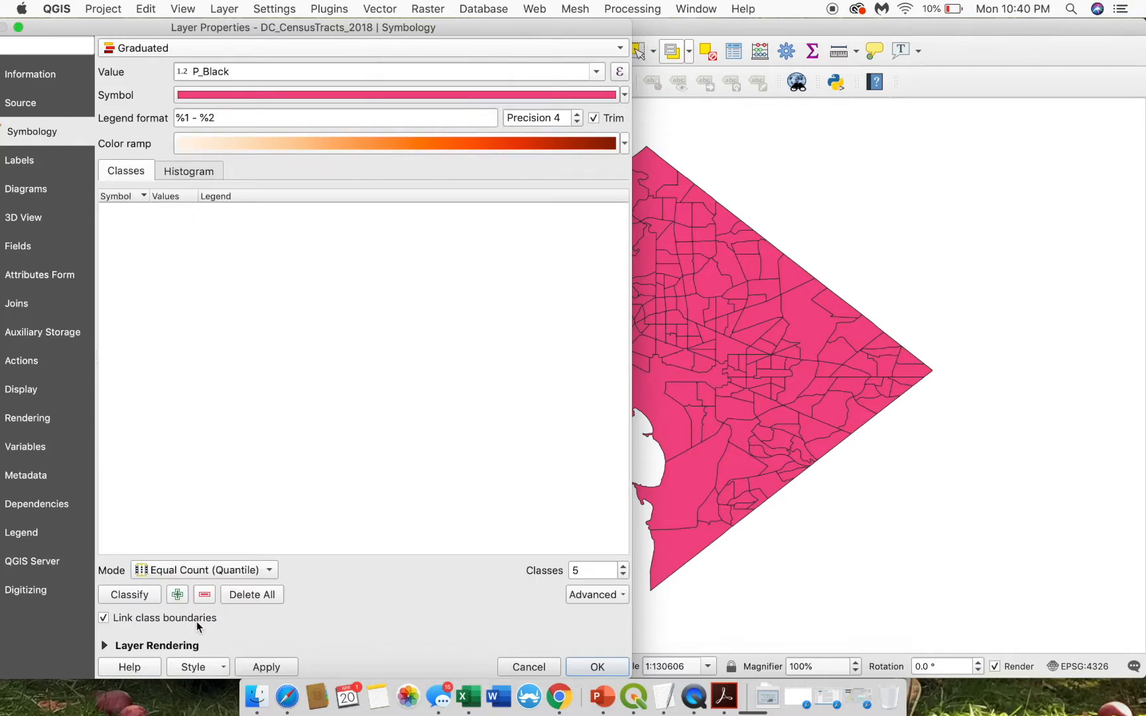
pyautogui.click(157, 570)
pyautogui.click(186, 624)
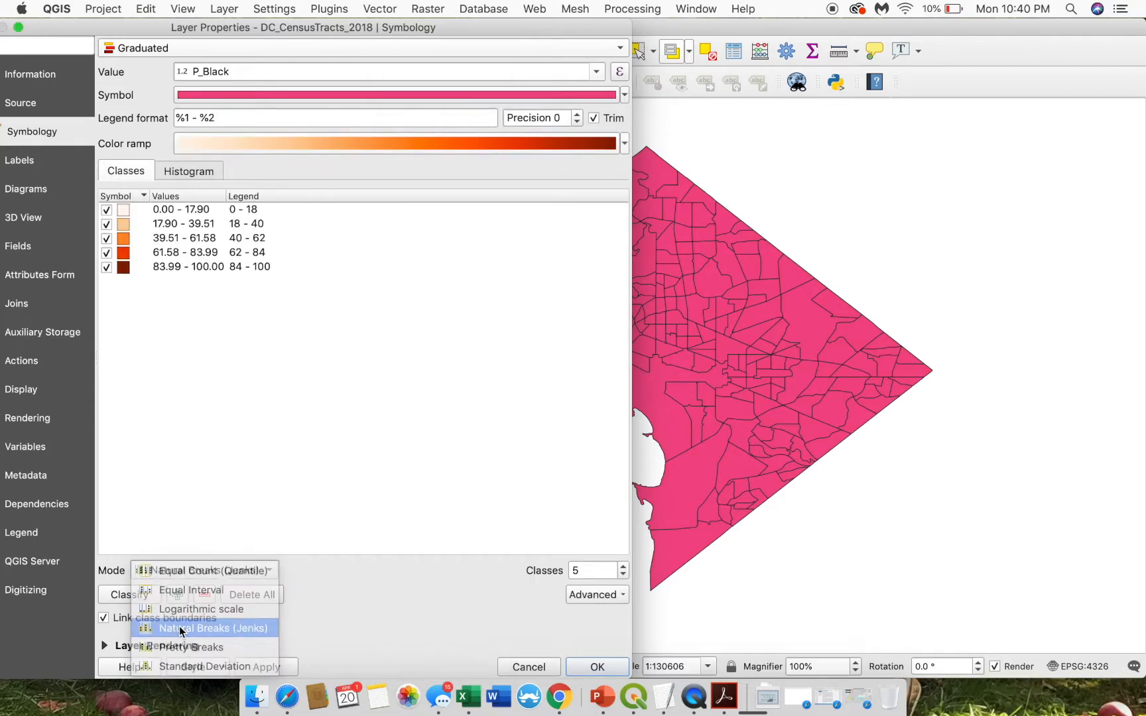
pyautogui.click(143, 593)
pyautogui.click(266, 667)
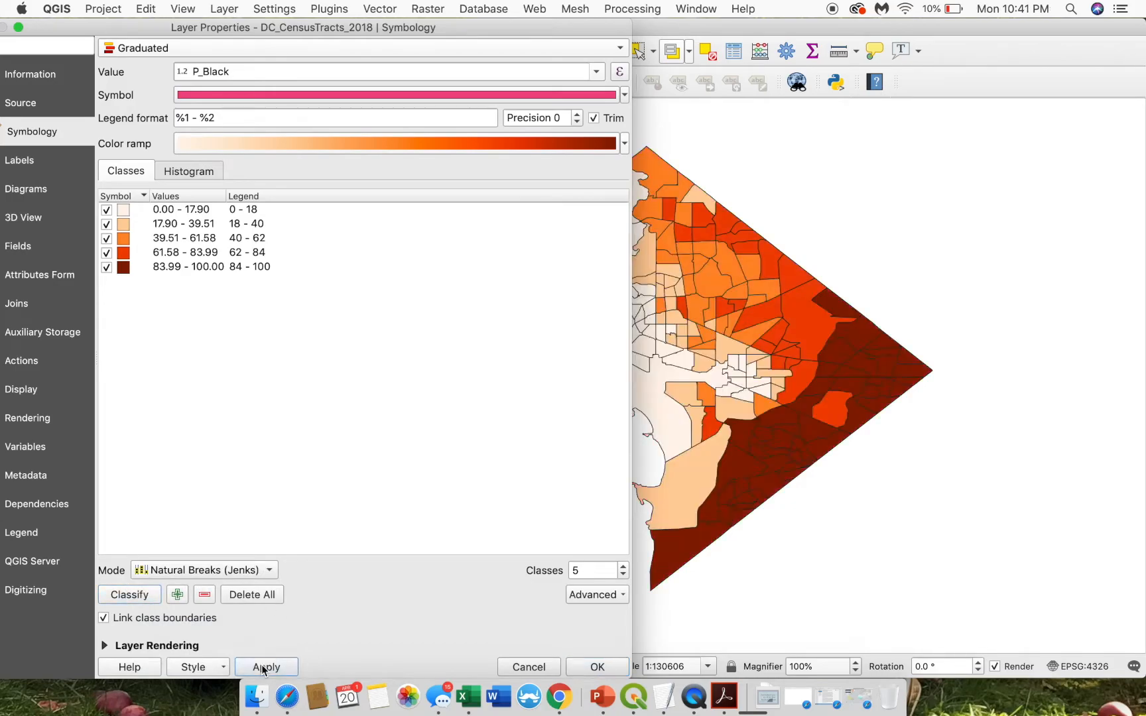
pyautogui.click(595, 666)
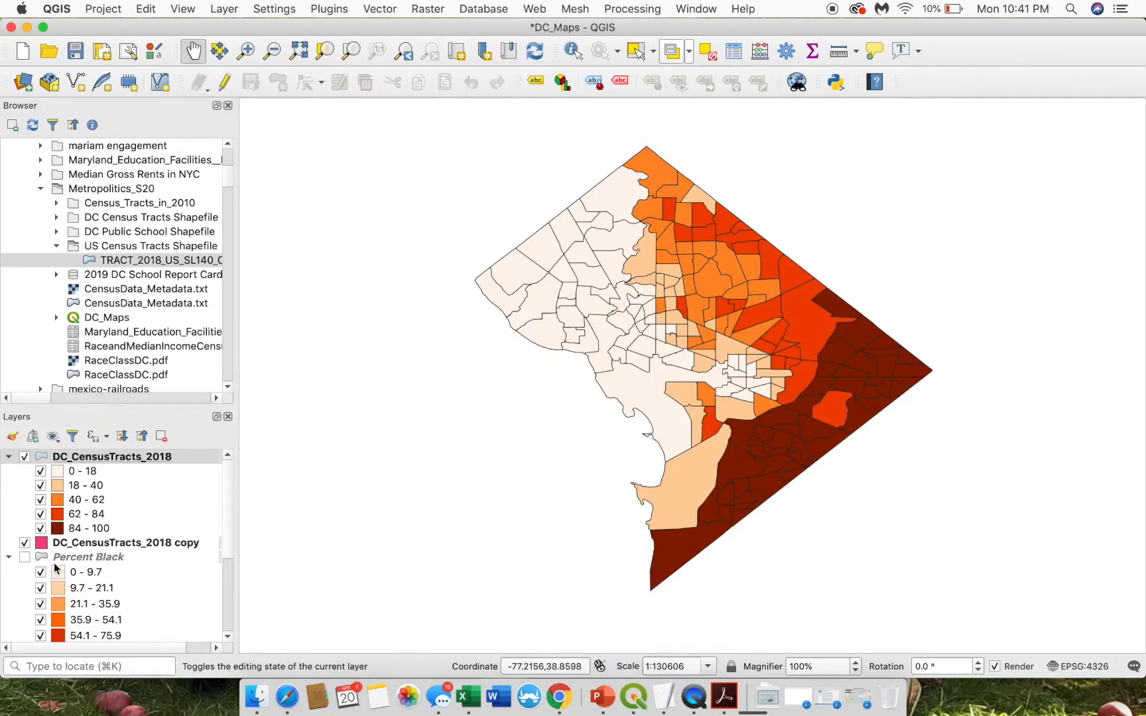
# - Open the DC_CensusTracts_2018 copy layer's symbology and switch it to graduated
pyautogui.rightClick(82, 541)
pyautogui.click(119, 525)
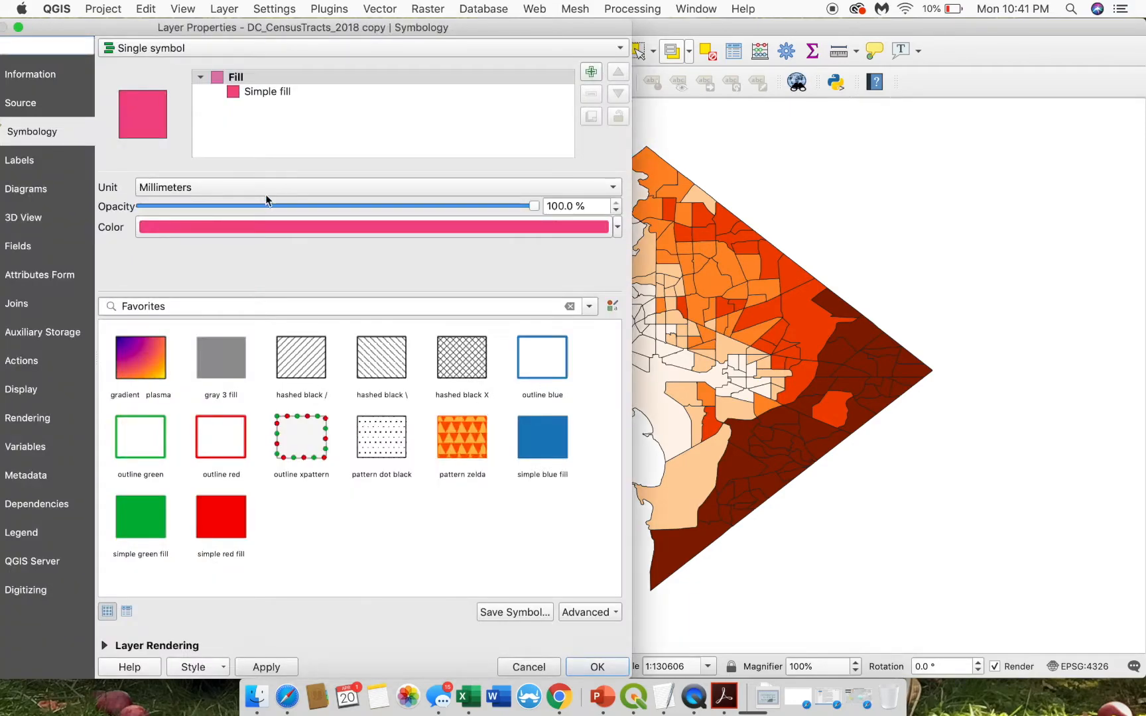
pyautogui.click(252, 91)
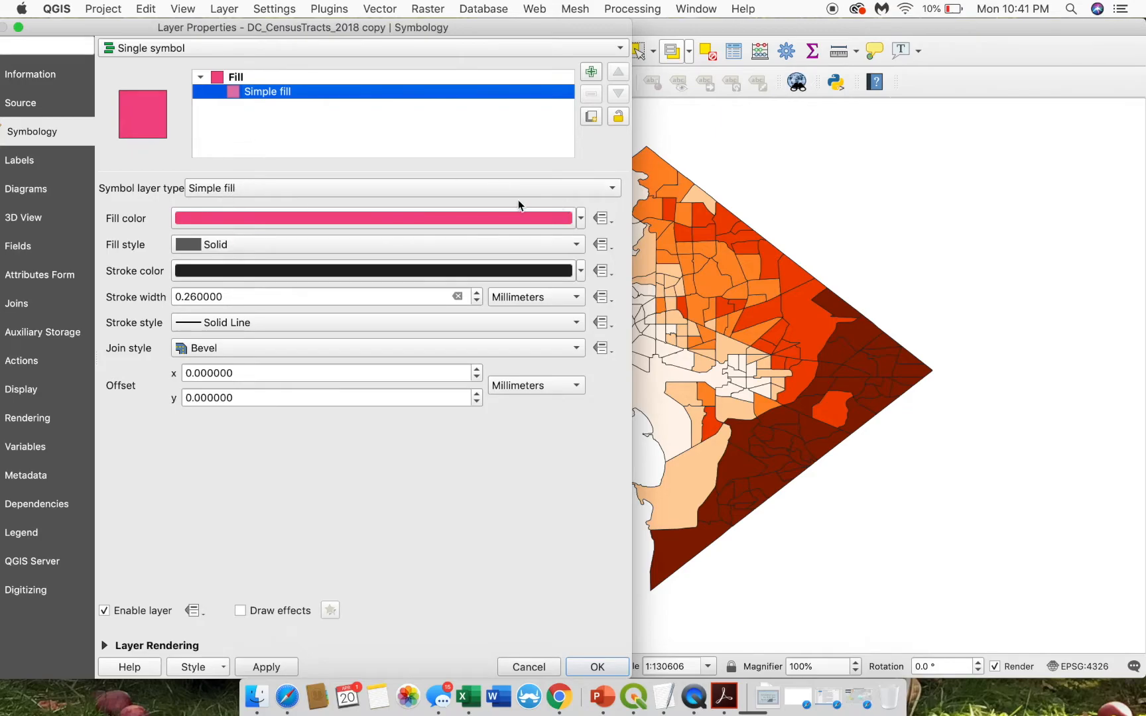
pyautogui.click(501, 192)
pyautogui.click(152, 48)
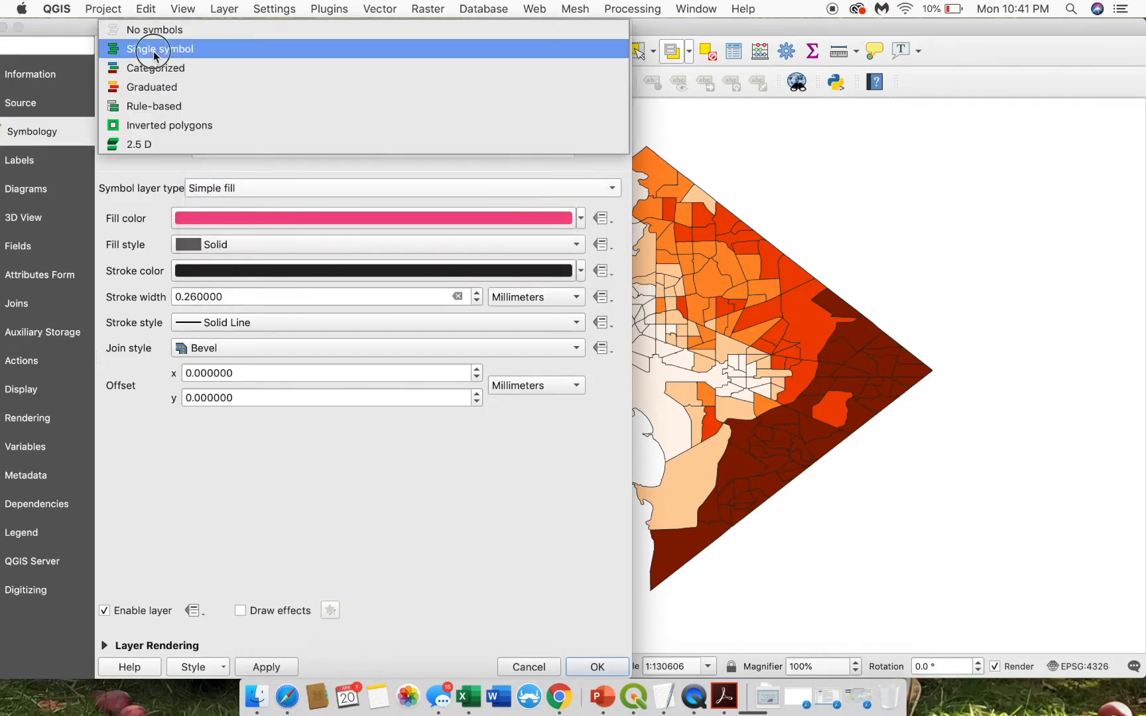
pyautogui.click(159, 84)
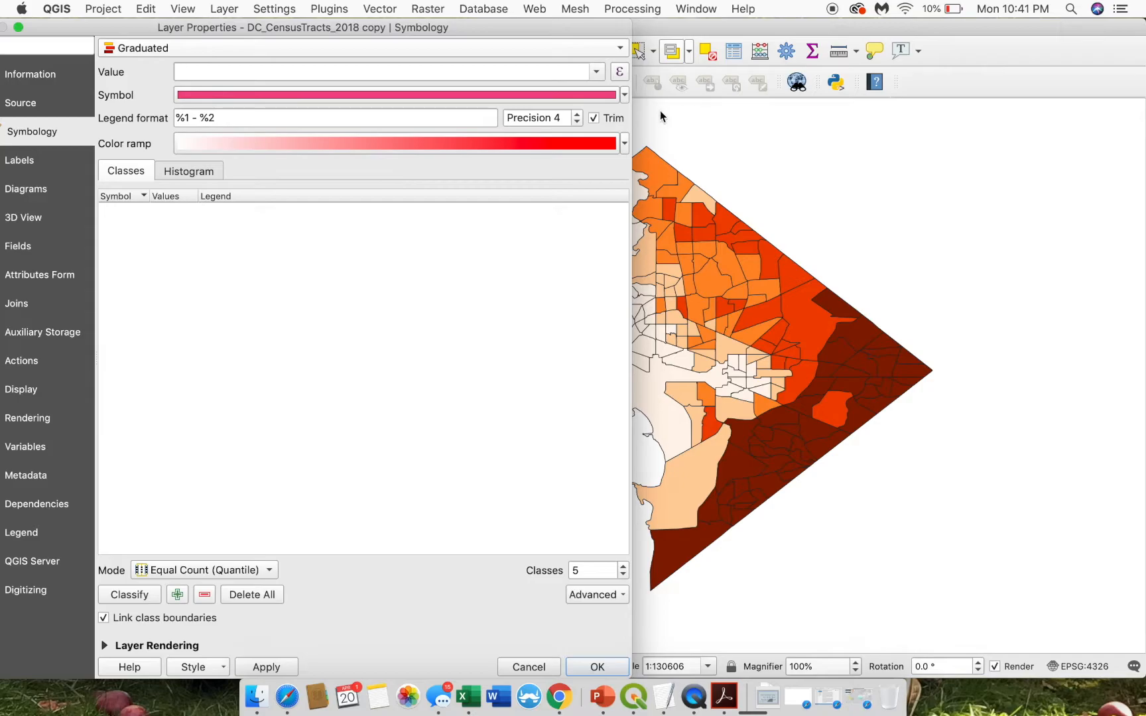
# - Classify the copy layer by the median income field C_SE_A1400
pyautogui.click(625, 144)
pyautogui.click(611, 79)
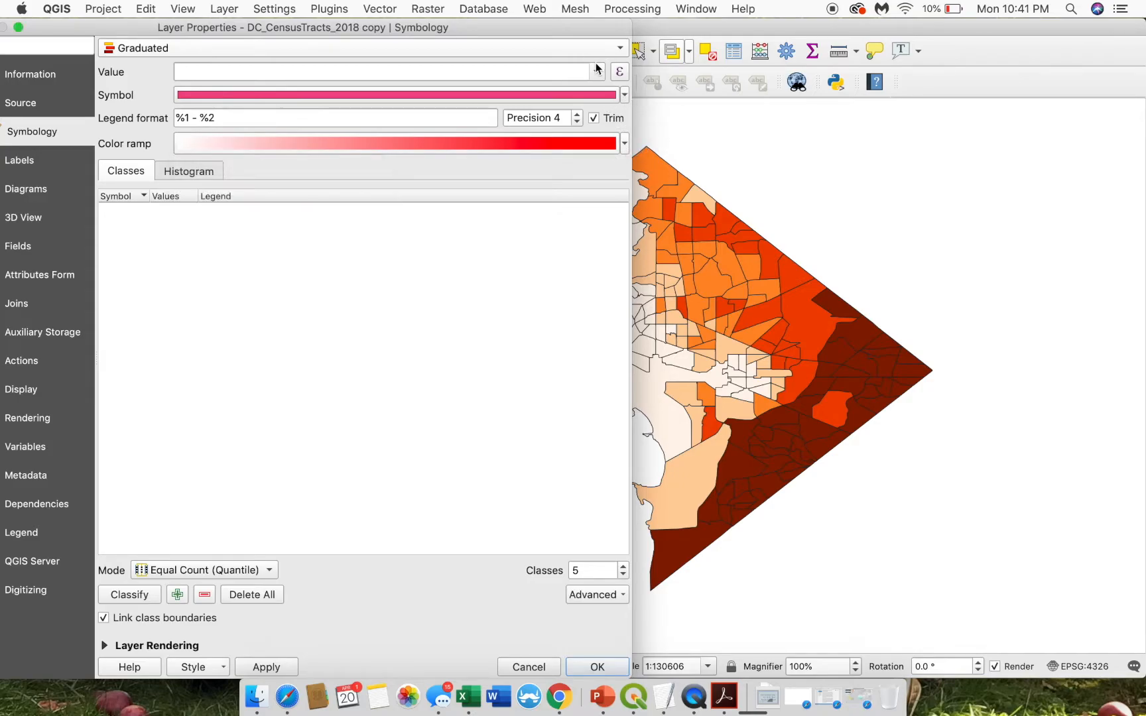
pyautogui.click(596, 71)
pyautogui.scroll(-2, 468, 141)
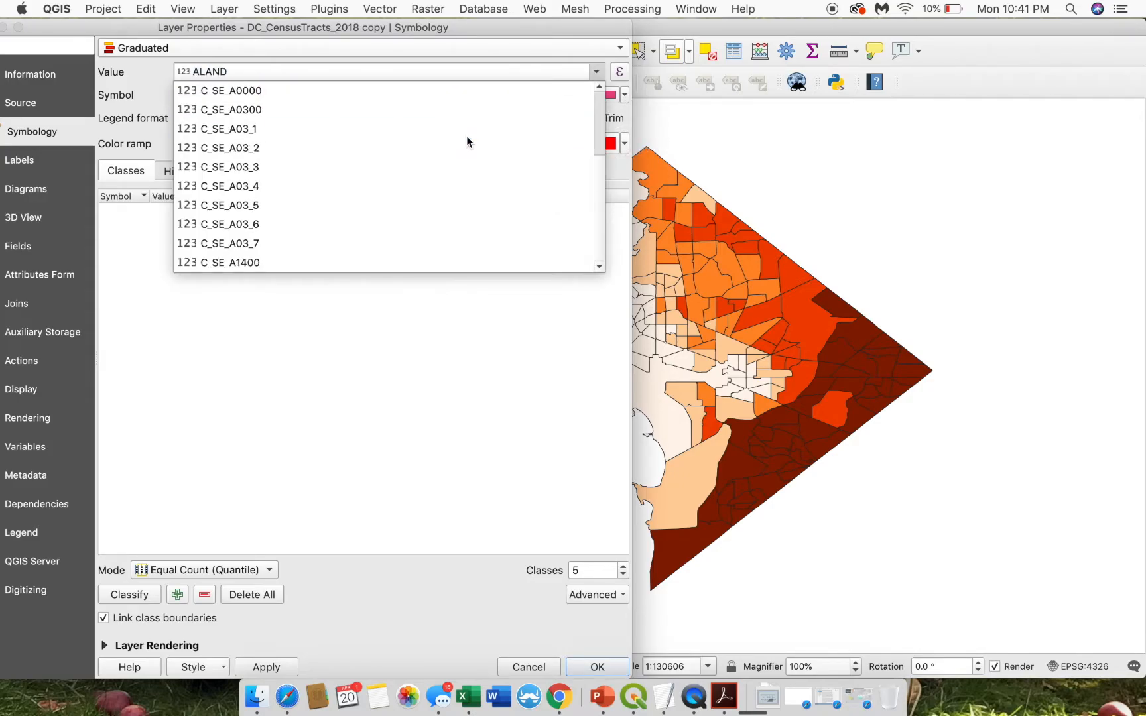
pyautogui.click(253, 260)
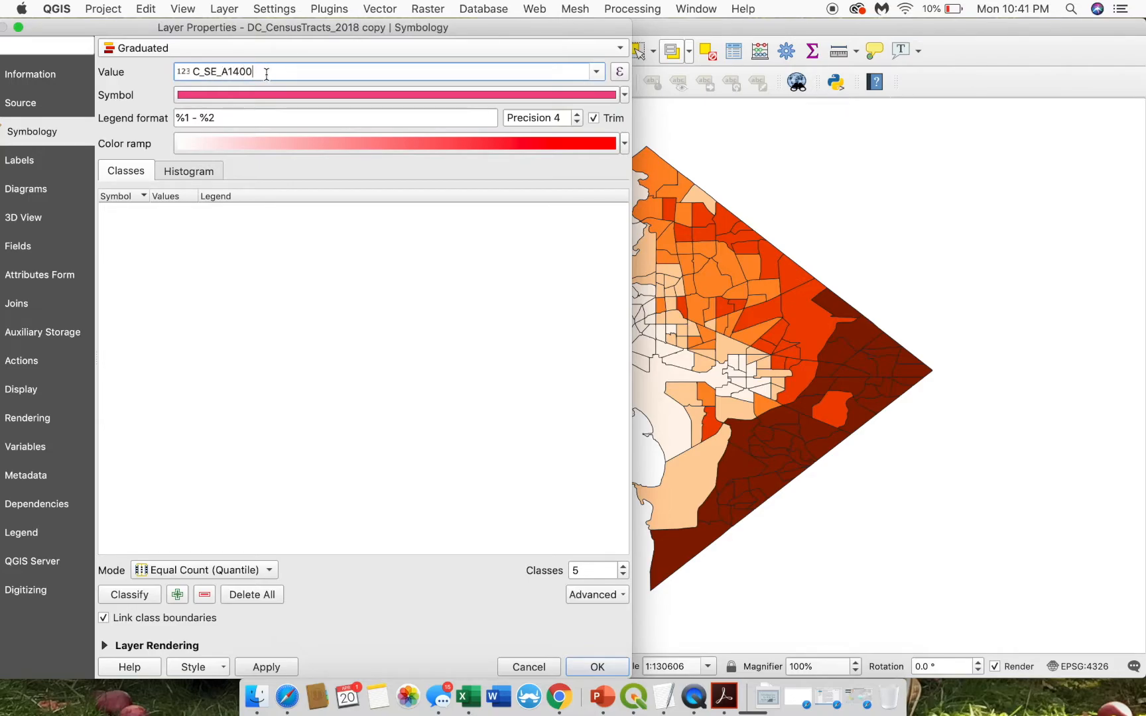
pyautogui.click(596, 71)
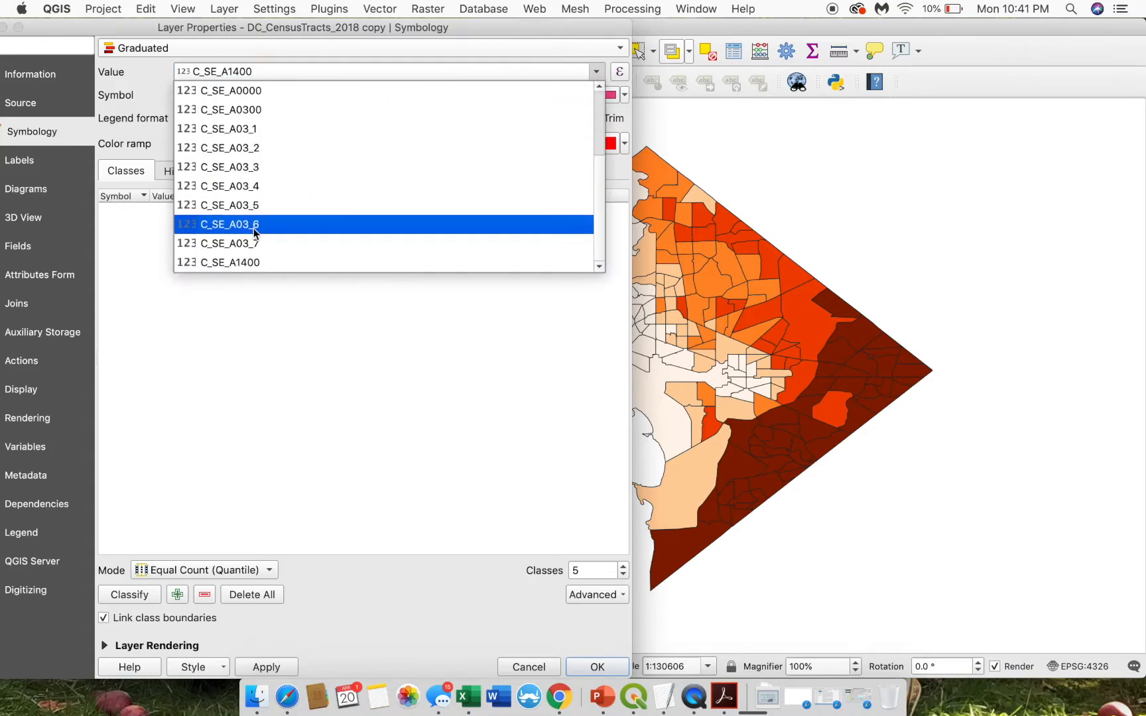
pyautogui.scroll(2, 256, 186)
pyautogui.scroll(-2, 257, 199)
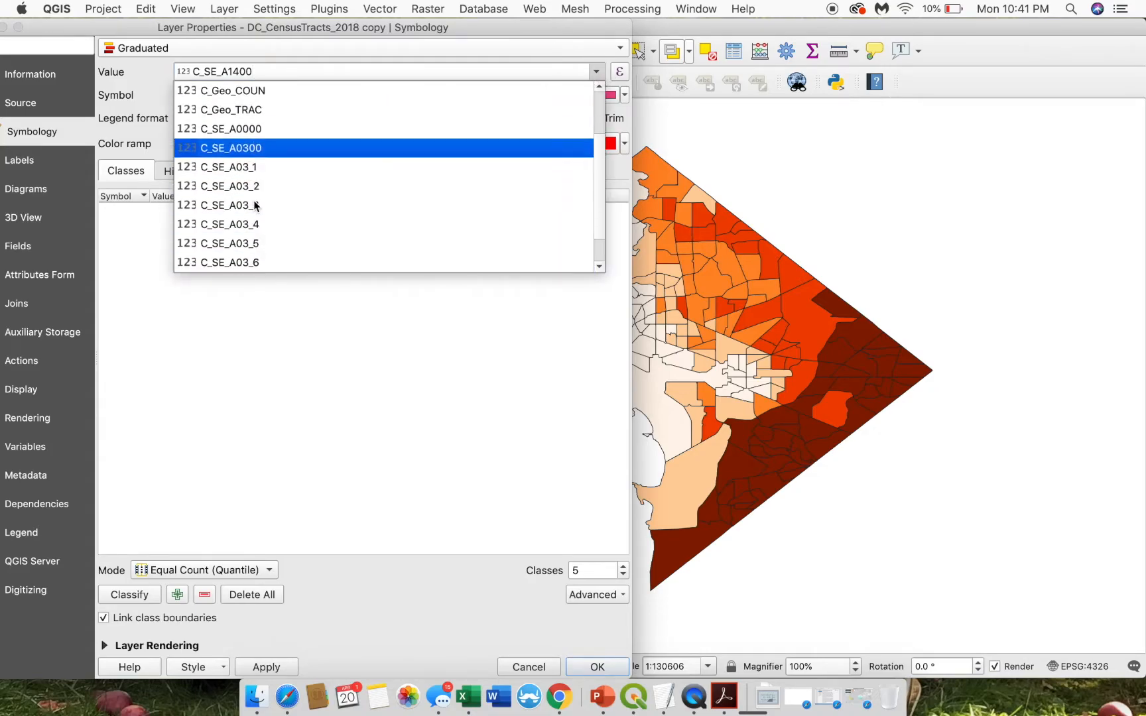
pyautogui.scroll(1, 282, 116)
pyautogui.scroll(-1, 269, 190)
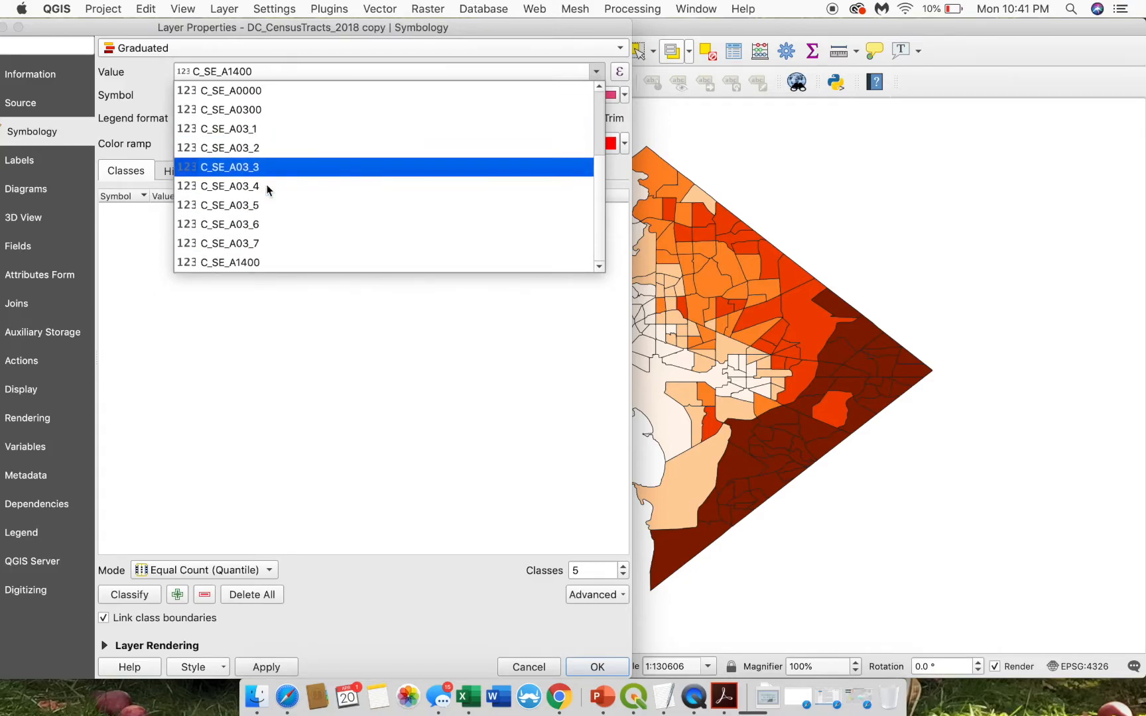
pyautogui.click(596, 73)
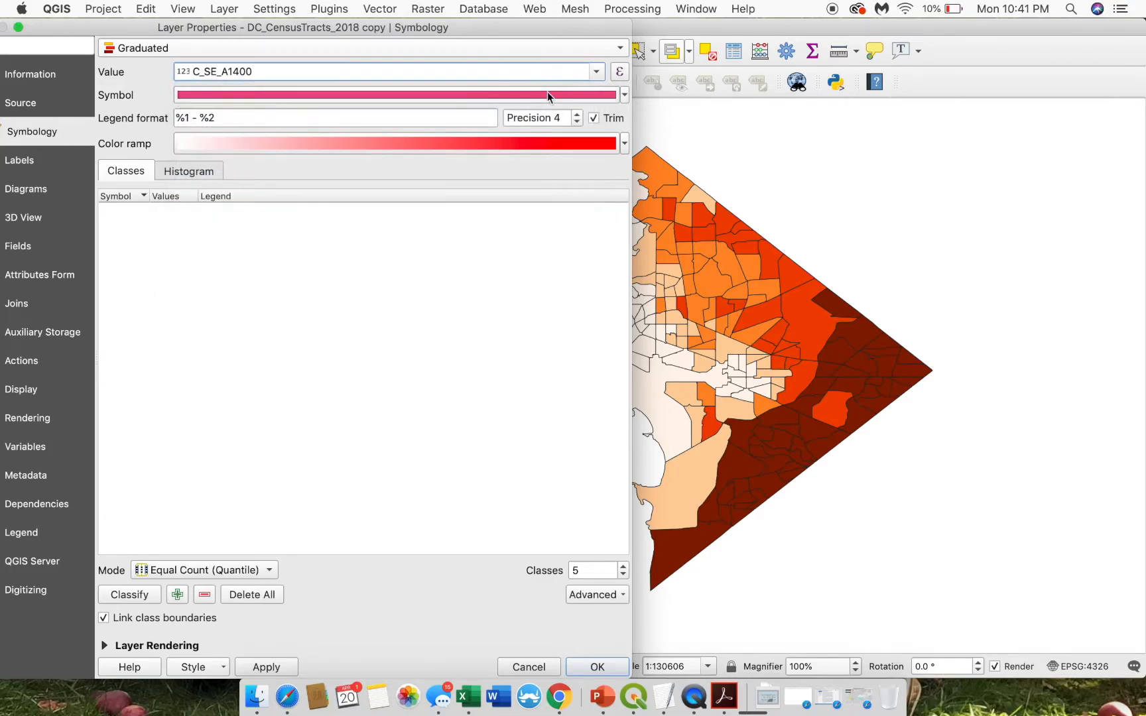
# - Use the Blues ramp with five Natural Breaks (Jenks) classes, apply, and confirm
pyautogui.click(625, 96)
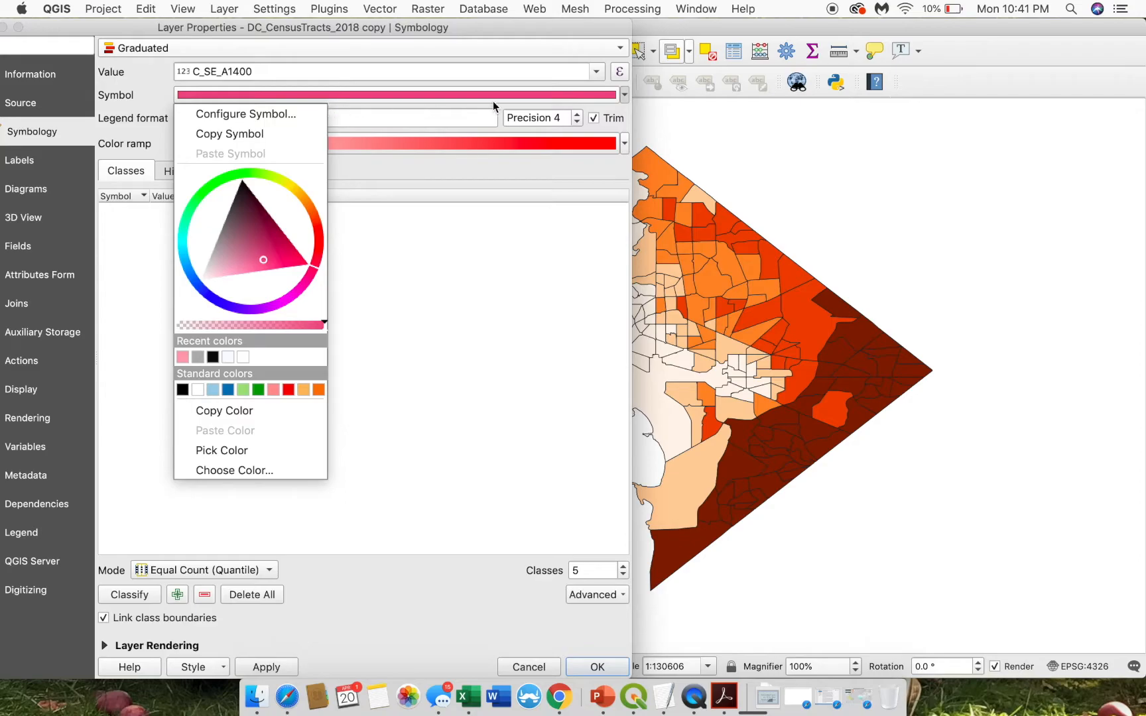
pyautogui.click(626, 98)
pyautogui.click(624, 144)
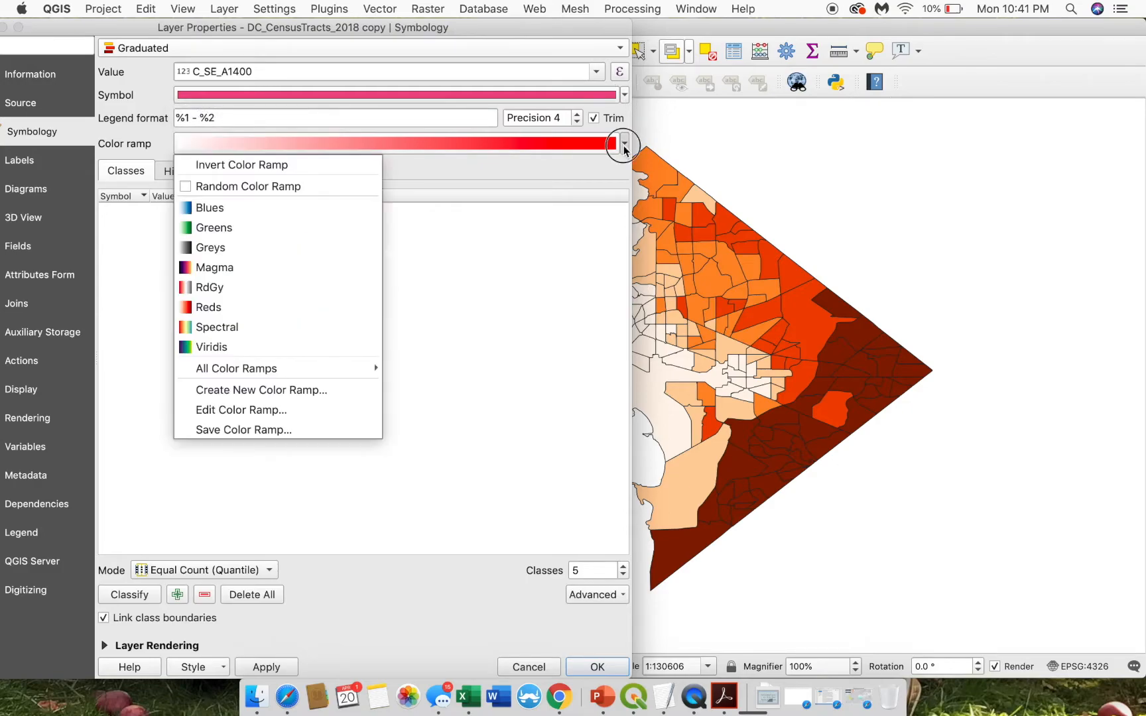
pyautogui.click(266, 211)
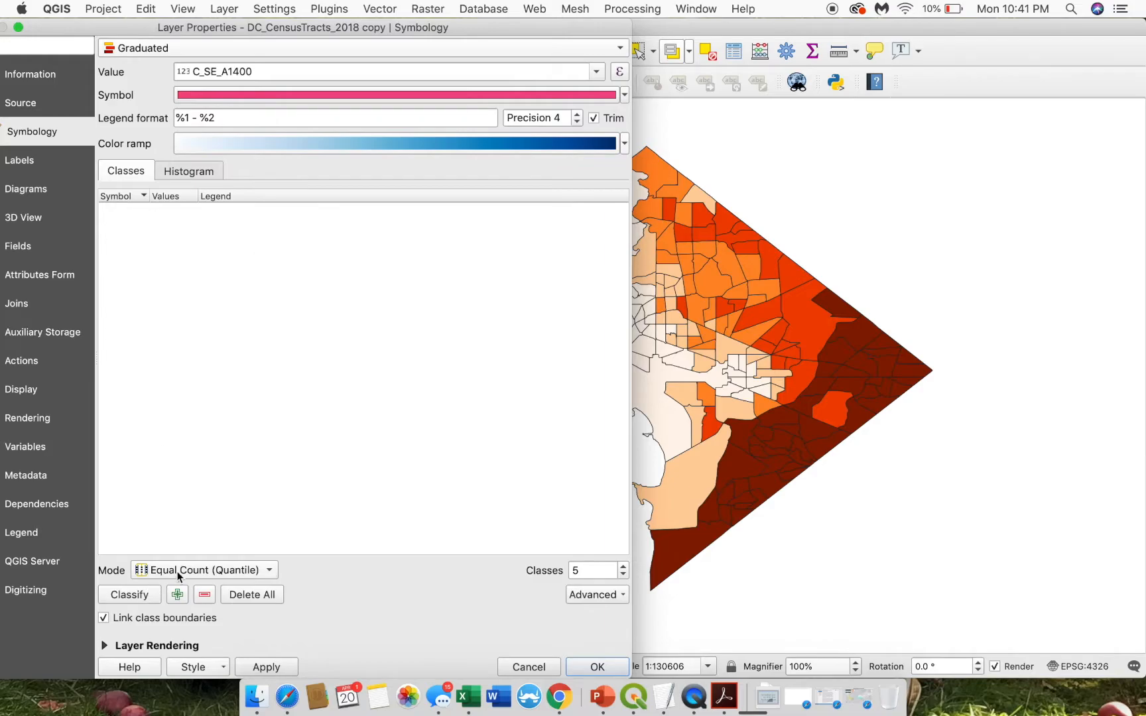
pyautogui.click(199, 569)
pyautogui.click(166, 626)
pyautogui.click(146, 597)
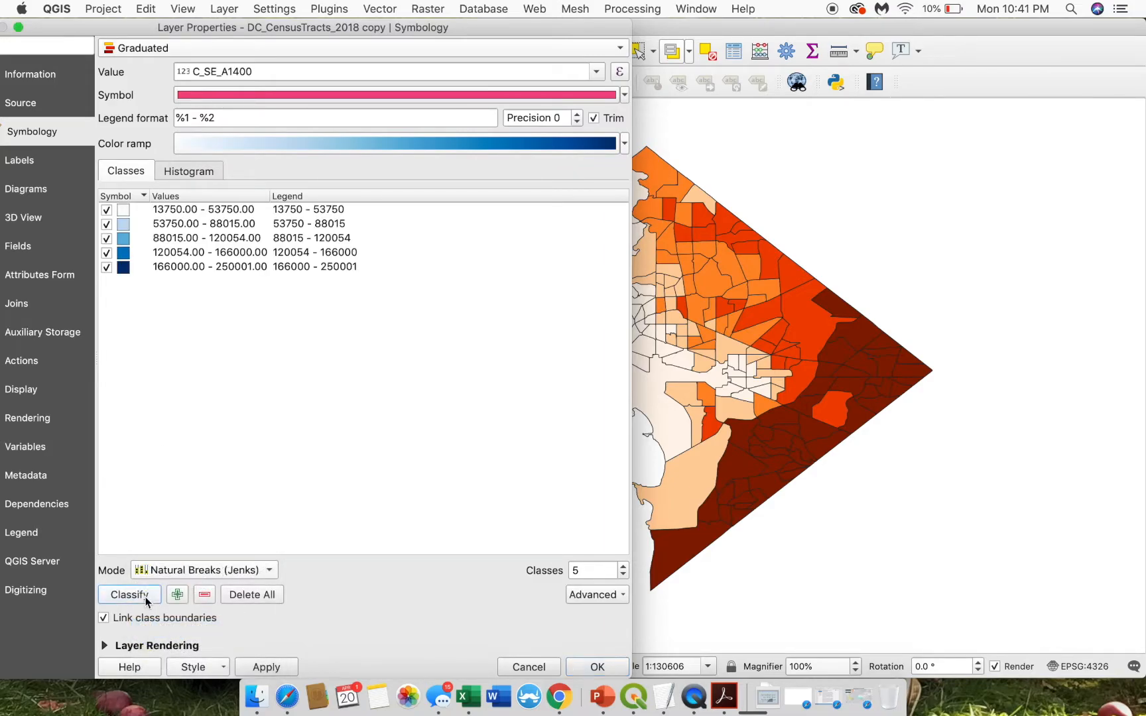
pyautogui.click(258, 670)
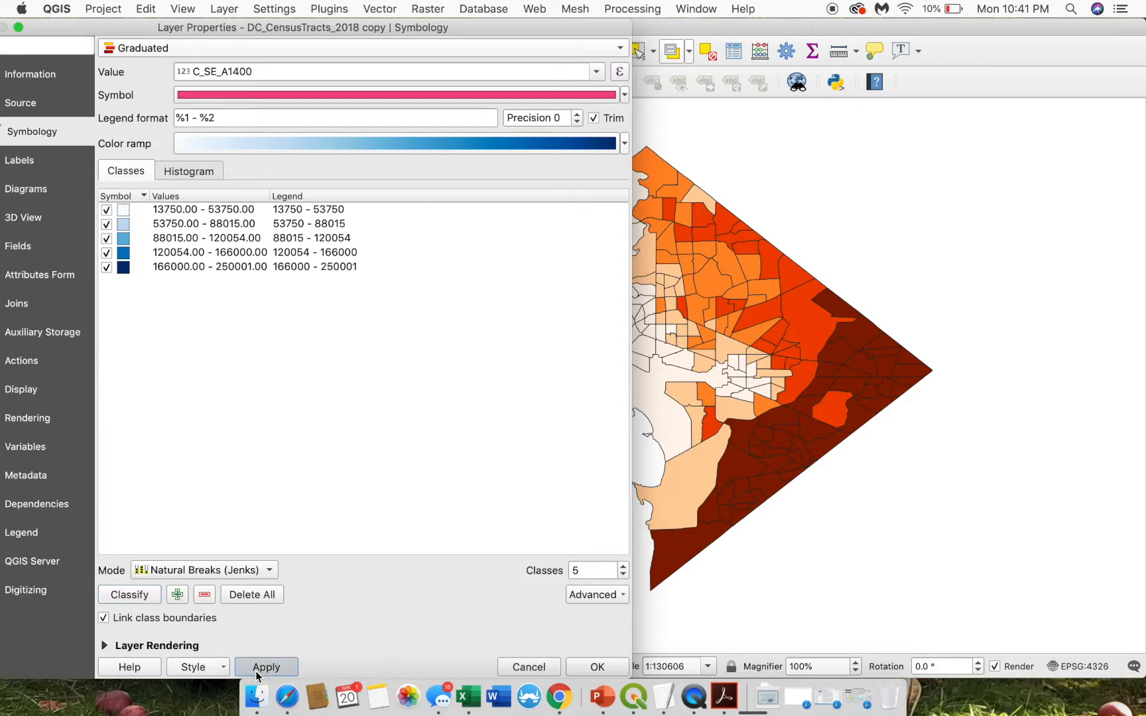
pyautogui.click(596, 667)
# - Toggle the orange tract layer off and on, then bring up the Maps Side by Side layout
pyautogui.click(25, 457)
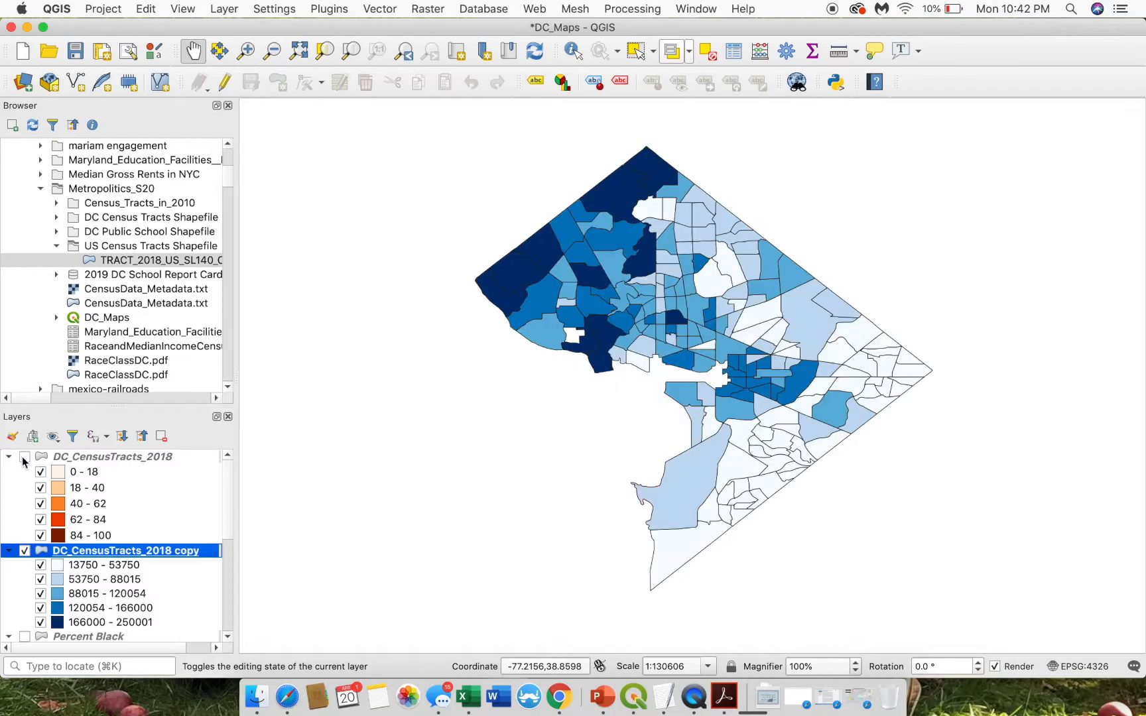
pyautogui.click(25, 457)
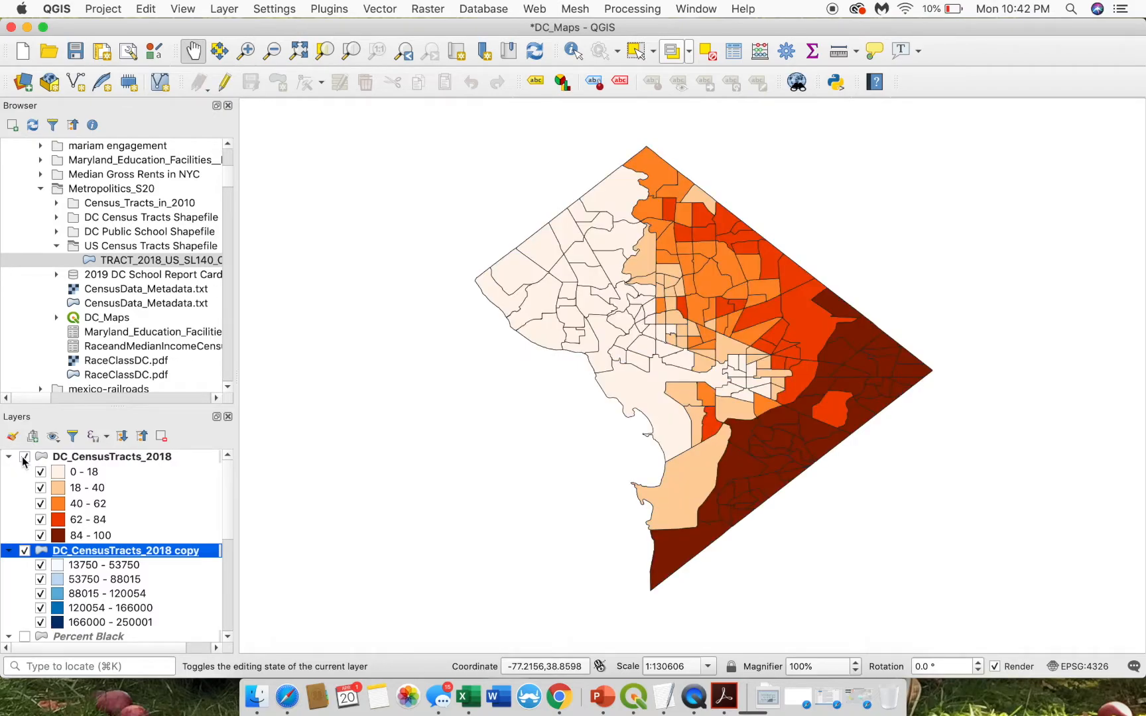
pyautogui.hotkey('ctrl', 'Up')
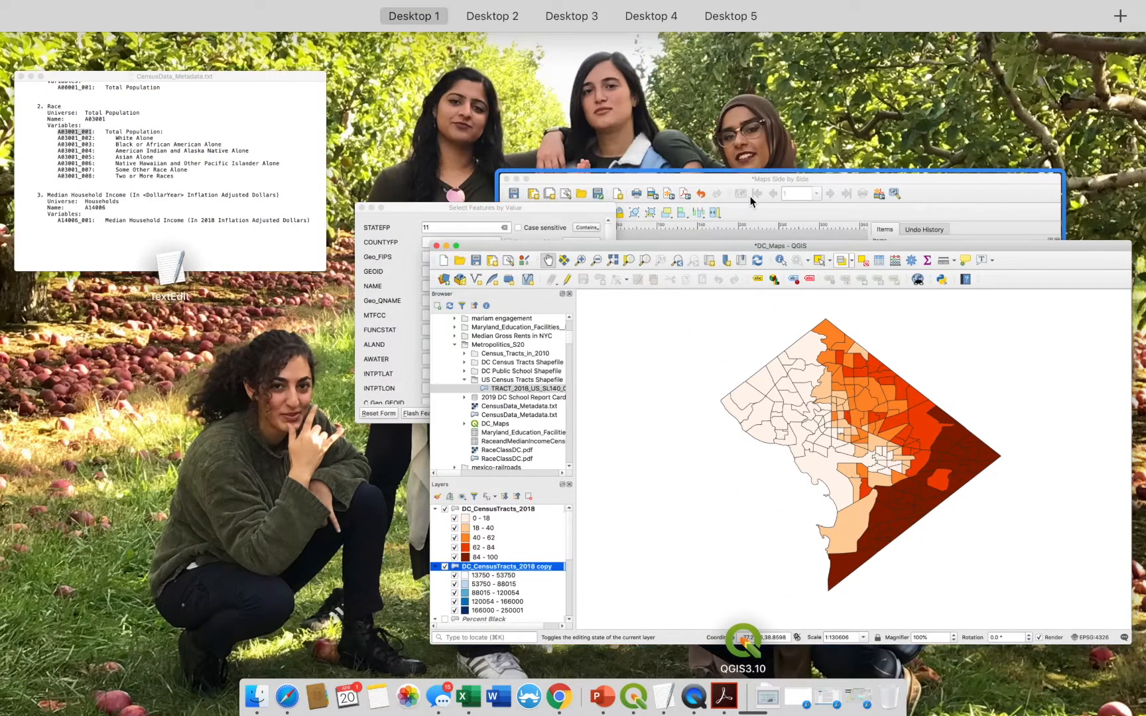
pyautogui.click(749, 196)
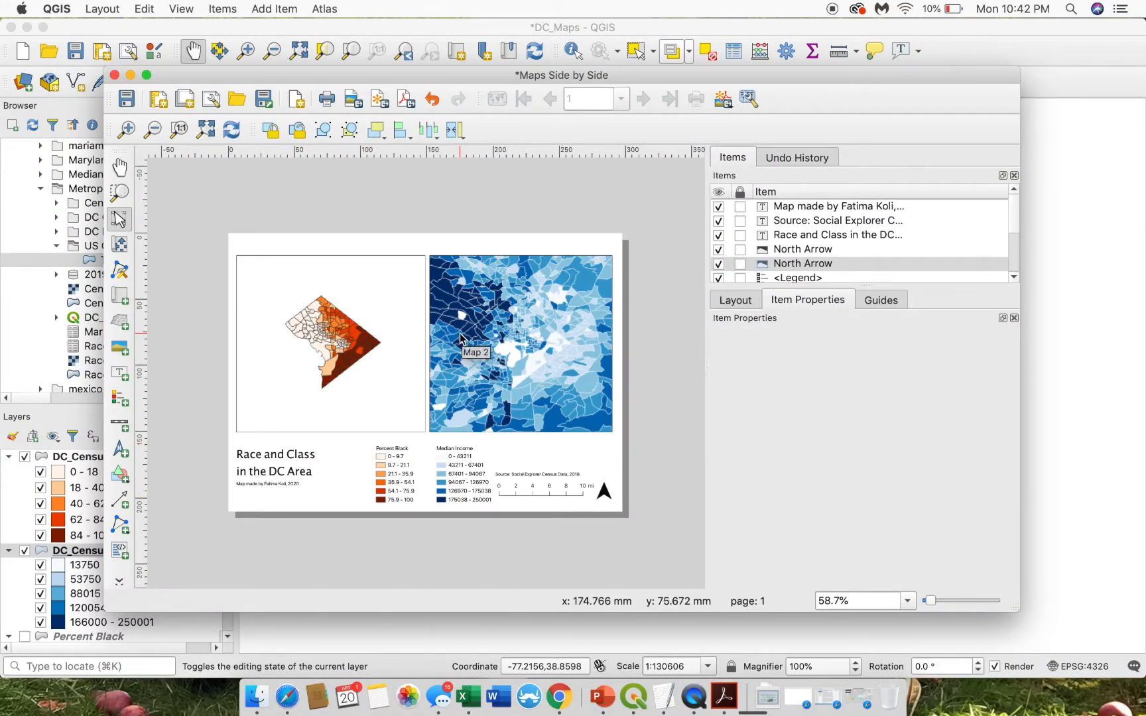
# - Select Map 1, zoom the layout view in on it, then fit the whole page
pyautogui.click(337, 389)
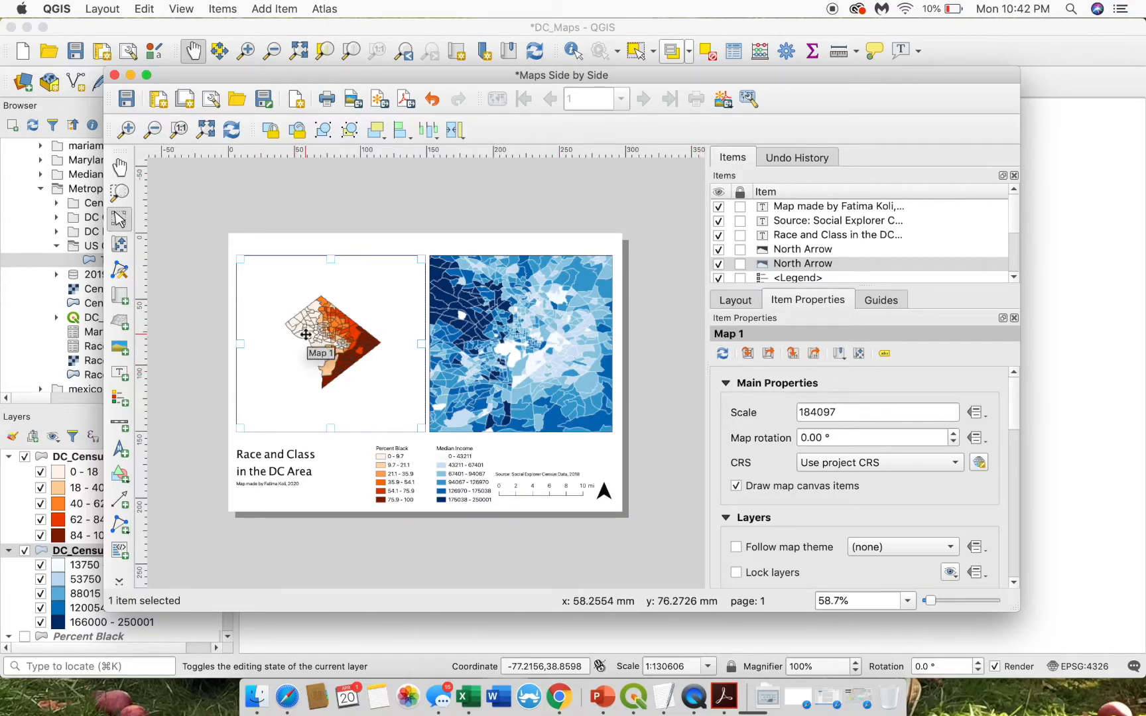
pyautogui.click(130, 129)
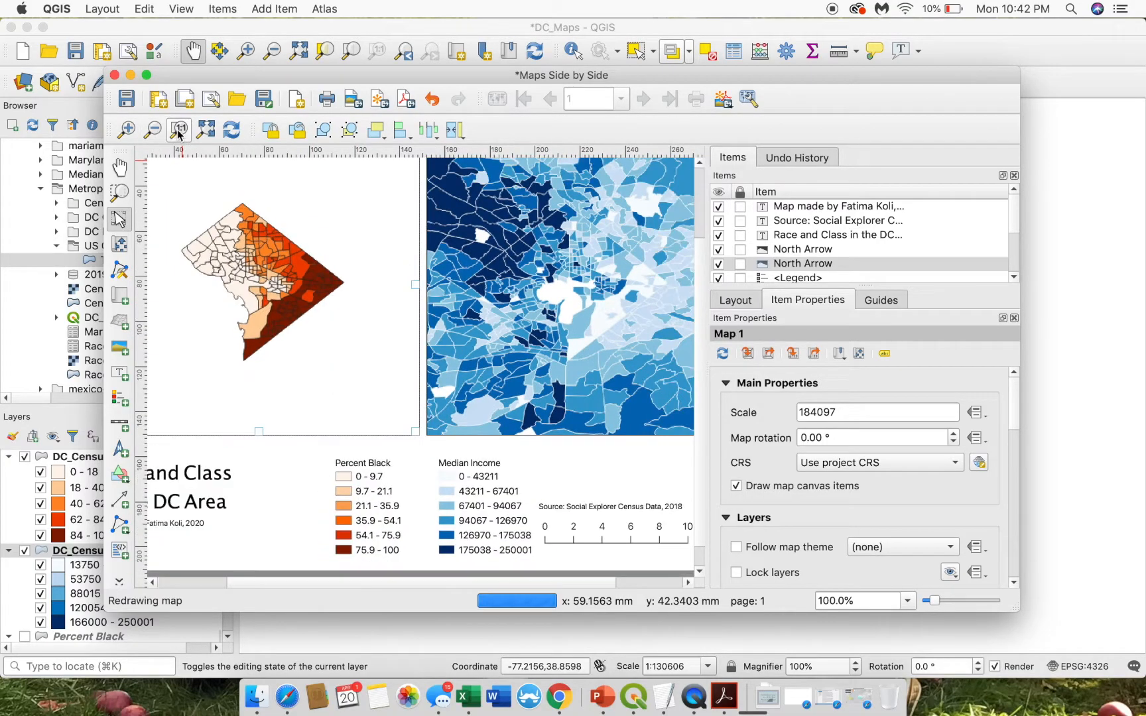
pyautogui.click(206, 129)
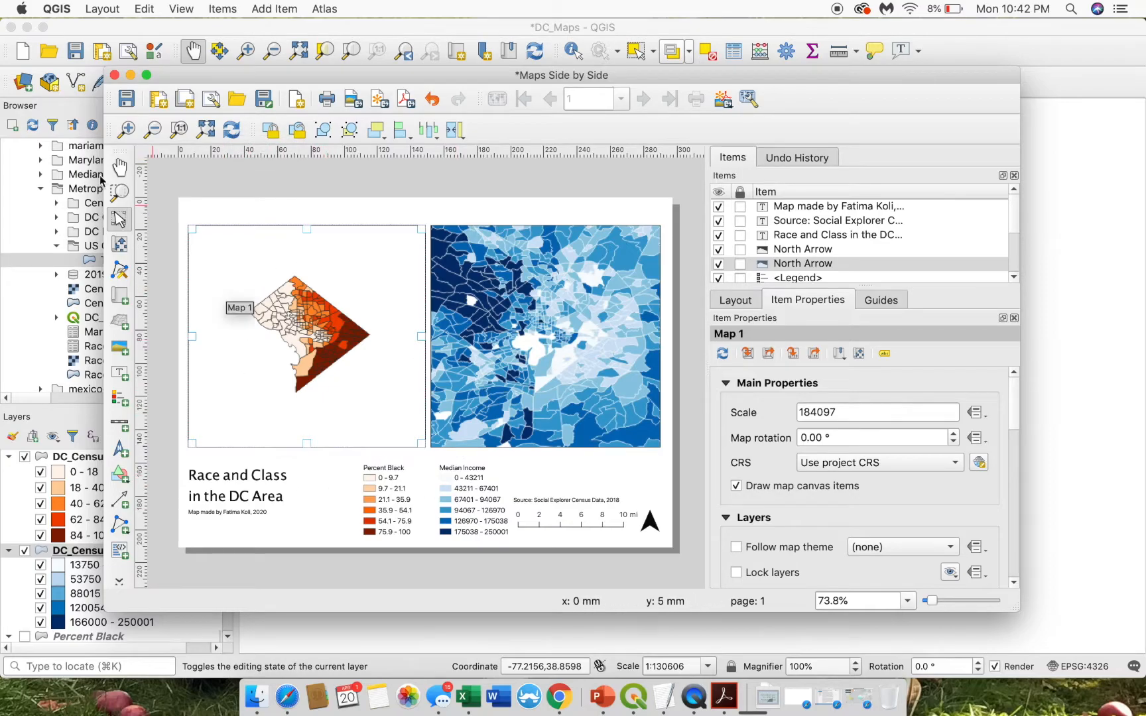
pyautogui.click(120, 192)
pyautogui.moveTo(248, 278); pyautogui.dragTo(365, 371)
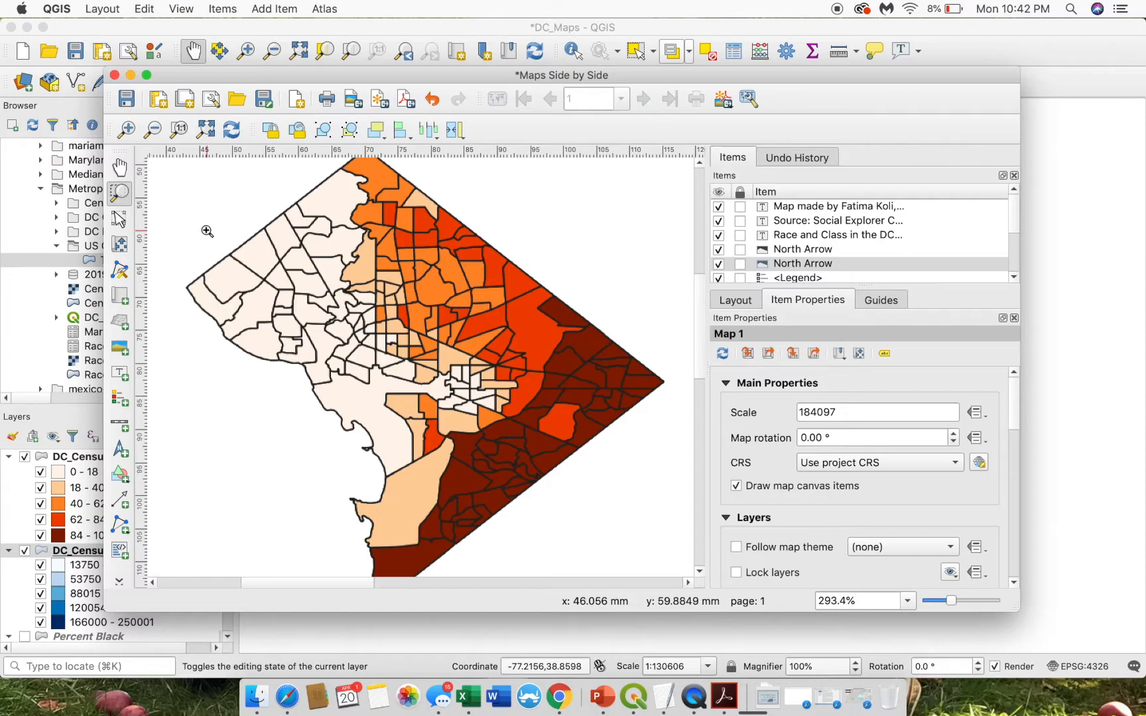
pyautogui.click(205, 131)
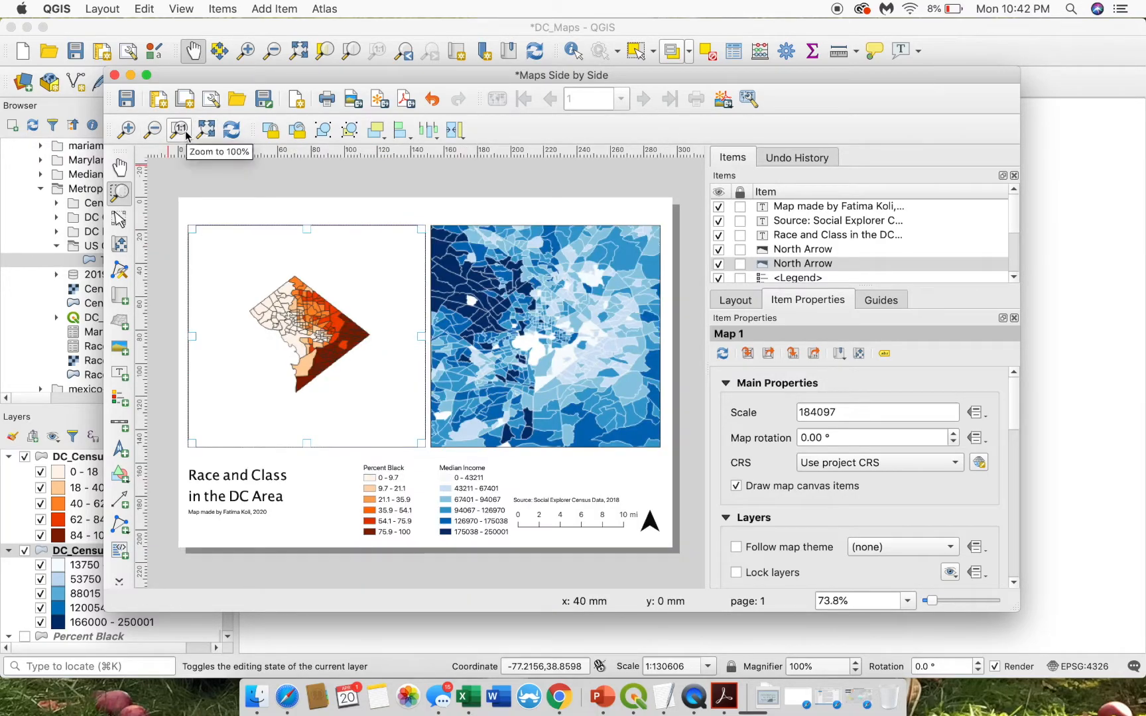
# - With Move Item Content, zoom and shift the DC map within Map 1's frame
pyautogui.click(121, 219)
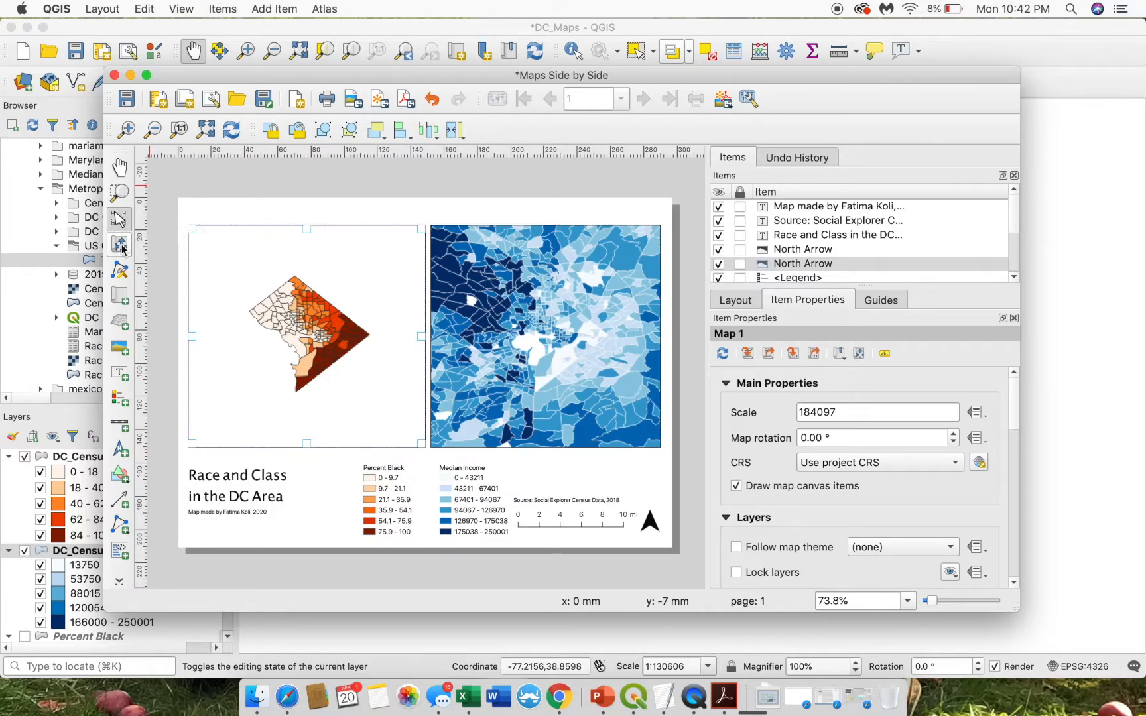
pyautogui.click(122, 248)
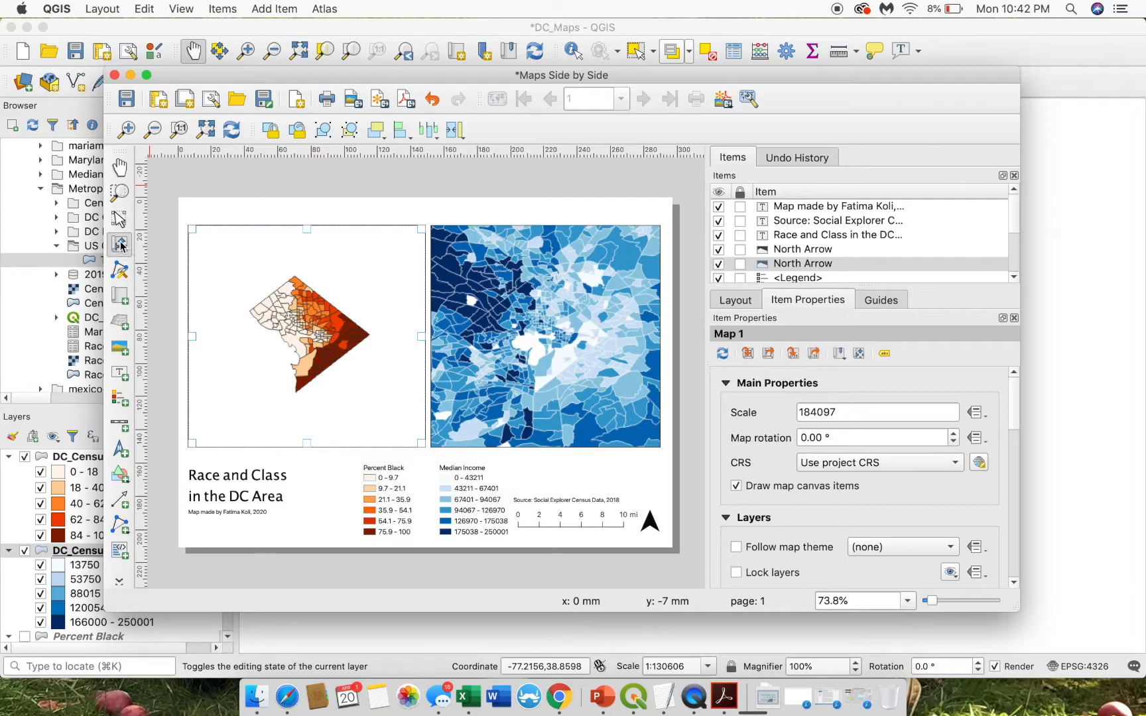
pyautogui.moveTo(293, 317); pyautogui.dragTo(303, 315)
pyautogui.scroll(-2, 302, 342)
pyautogui.scroll(3, 302, 343)
pyautogui.scroll(4, 302, 343)
pyautogui.scroll(-2, 302, 343)
pyautogui.scroll(-3, 301, 343)
pyautogui.moveTo(294, 344); pyautogui.dragTo(283, 350)
# - Fine-tune Map 1's zoom to scale 102834 and centre the orange tracts in the frame
pyautogui.scroll(2, 317, 346)
pyautogui.scroll(1, 317, 346)
pyautogui.scroll(-1, 317, 345)
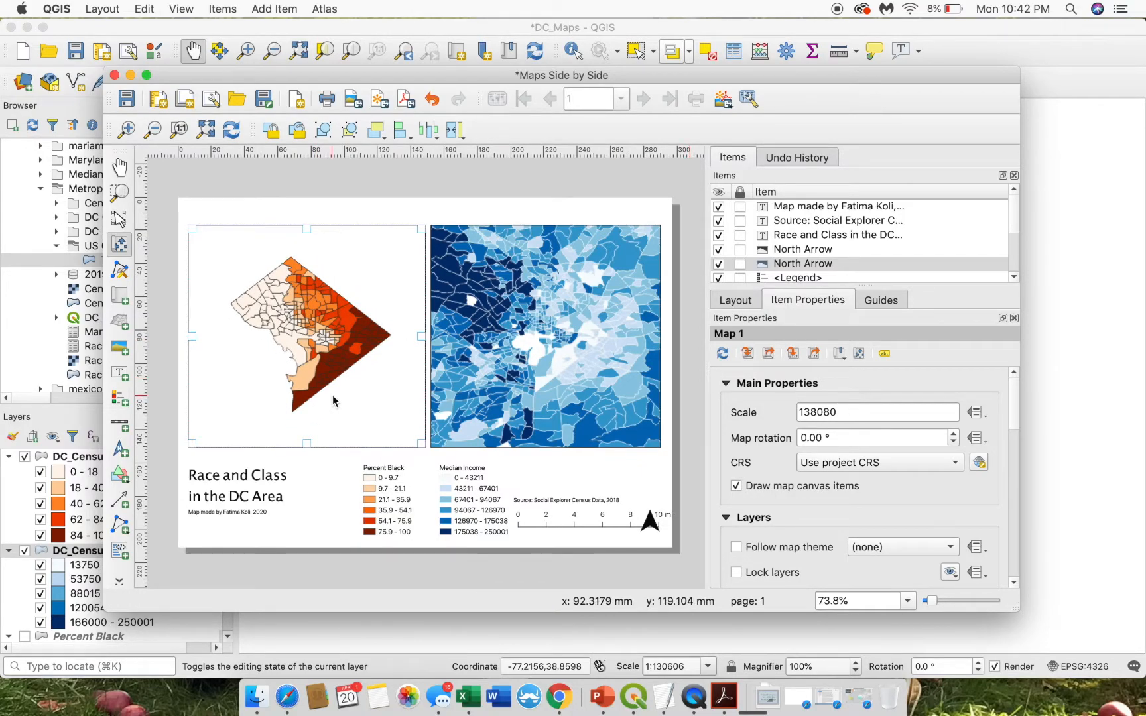
pyautogui.scroll(-5, 318, 364)
pyautogui.scroll(-1, 318, 364)
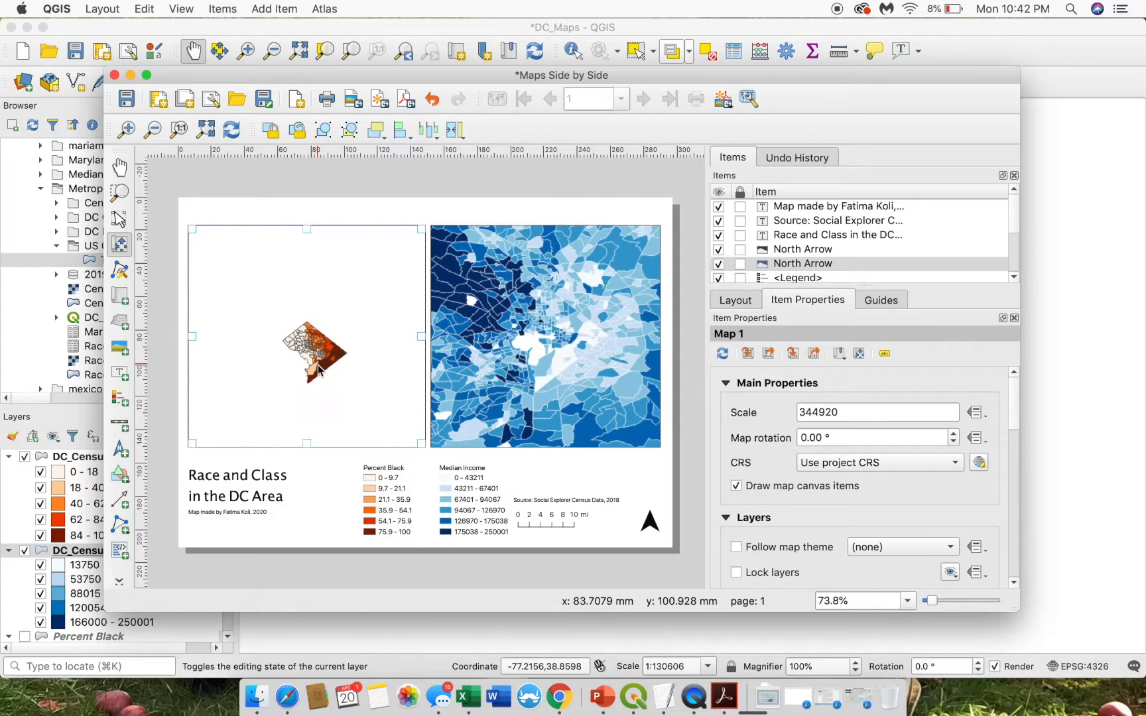
pyautogui.click(847, 411)
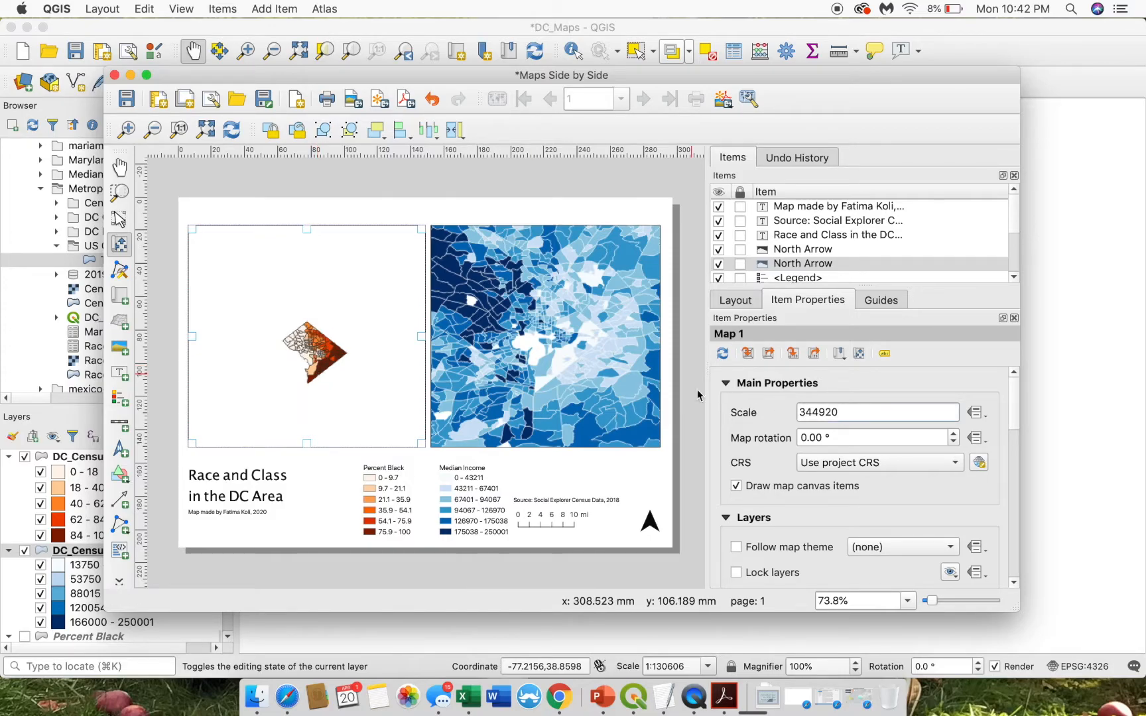
pyautogui.scroll(6, 318, 358)
pyautogui.scroll(-1, 319, 358)
pyautogui.moveTo(317, 353); pyautogui.dragTo(293, 328)
pyautogui.scroll(3, 292, 330)
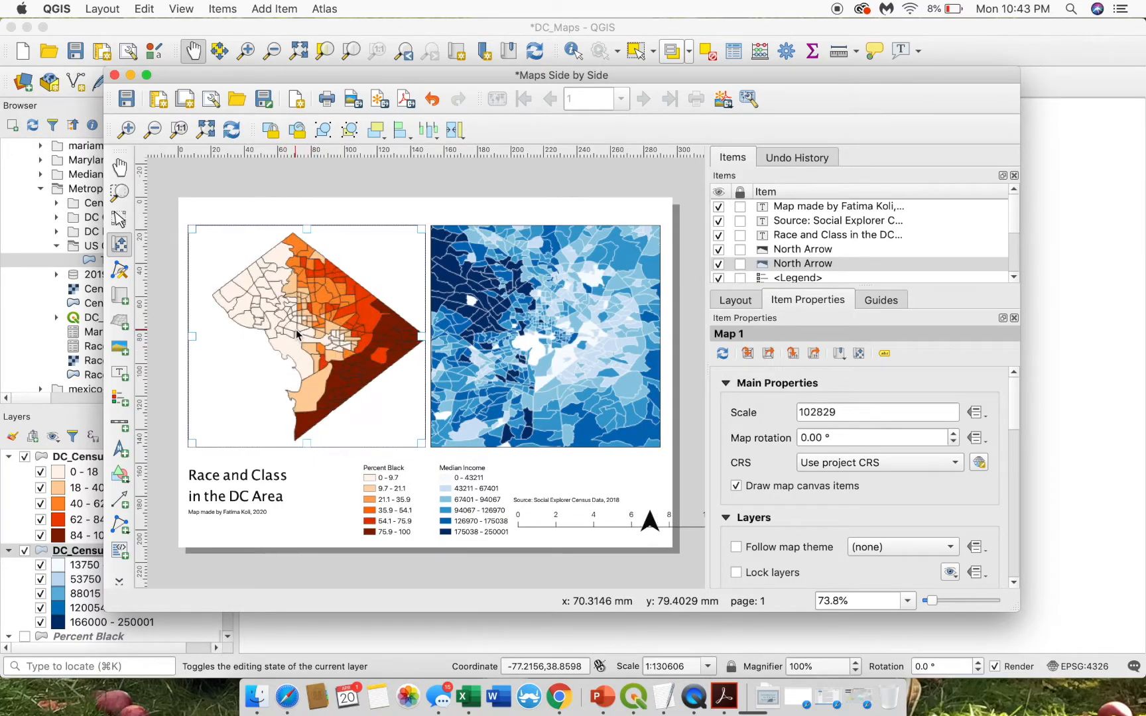
pyautogui.moveTo(333, 366); pyautogui.dragTo(327, 364)
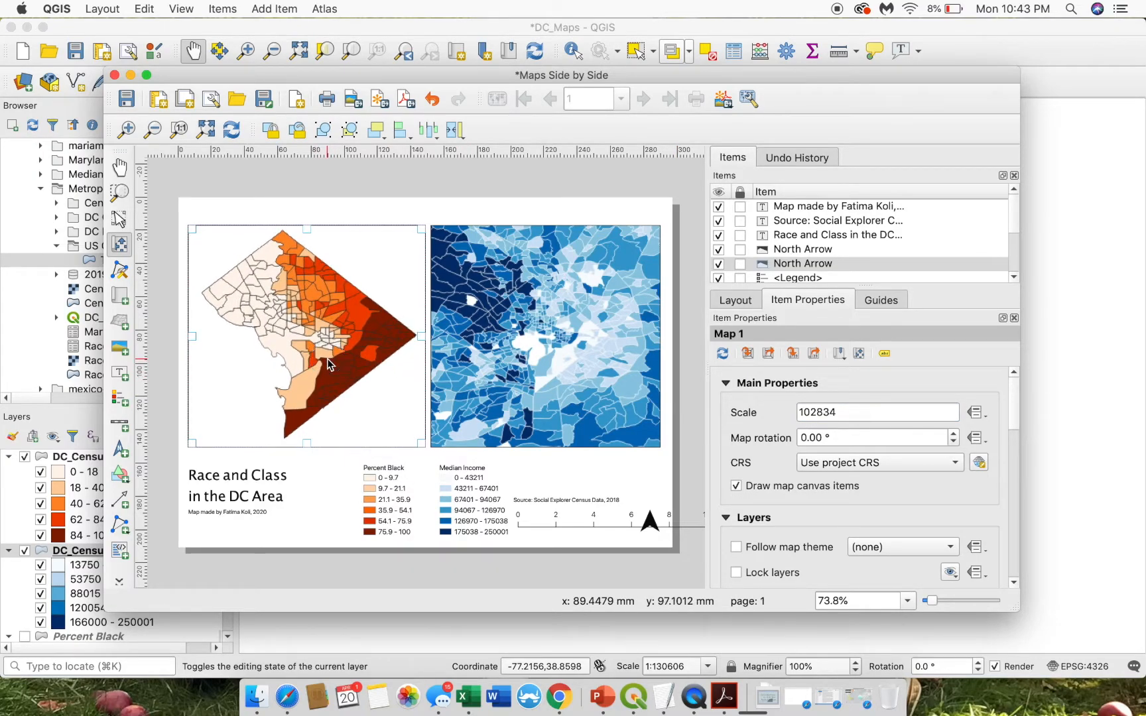
# - Hide the orange DC_CensusTracts_2018 layer and return to the layout window
pyautogui.click(32, 549)
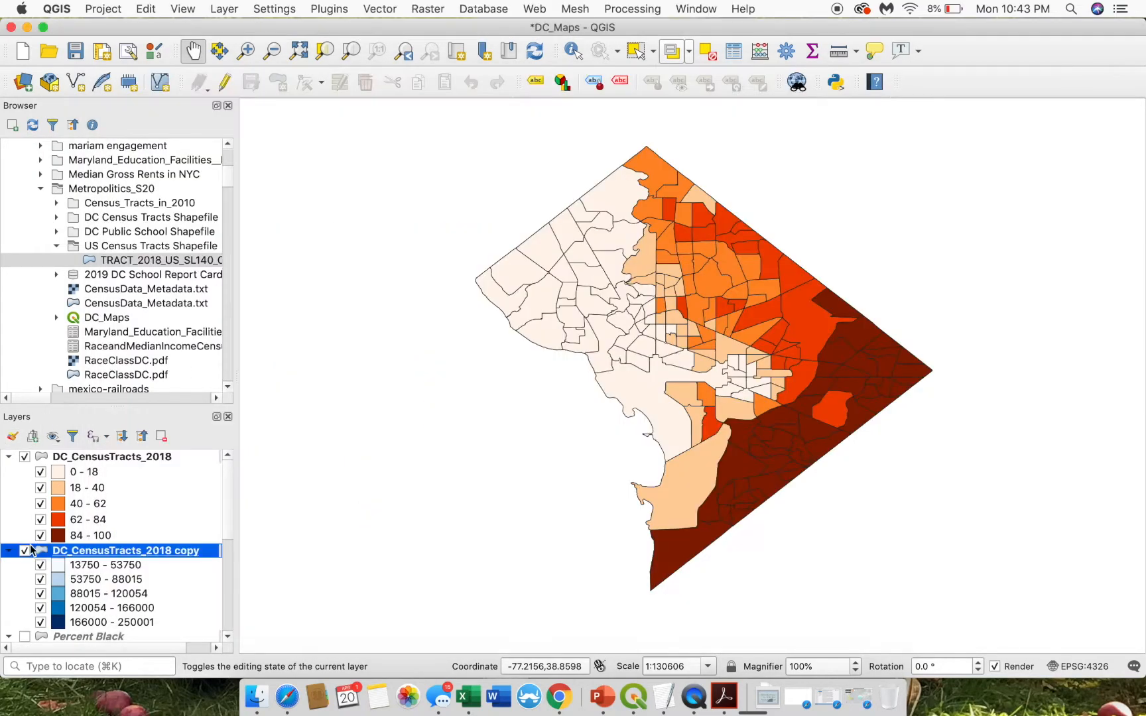
pyautogui.click(25, 456)
pyautogui.hotkey('ctrl', 'Up')
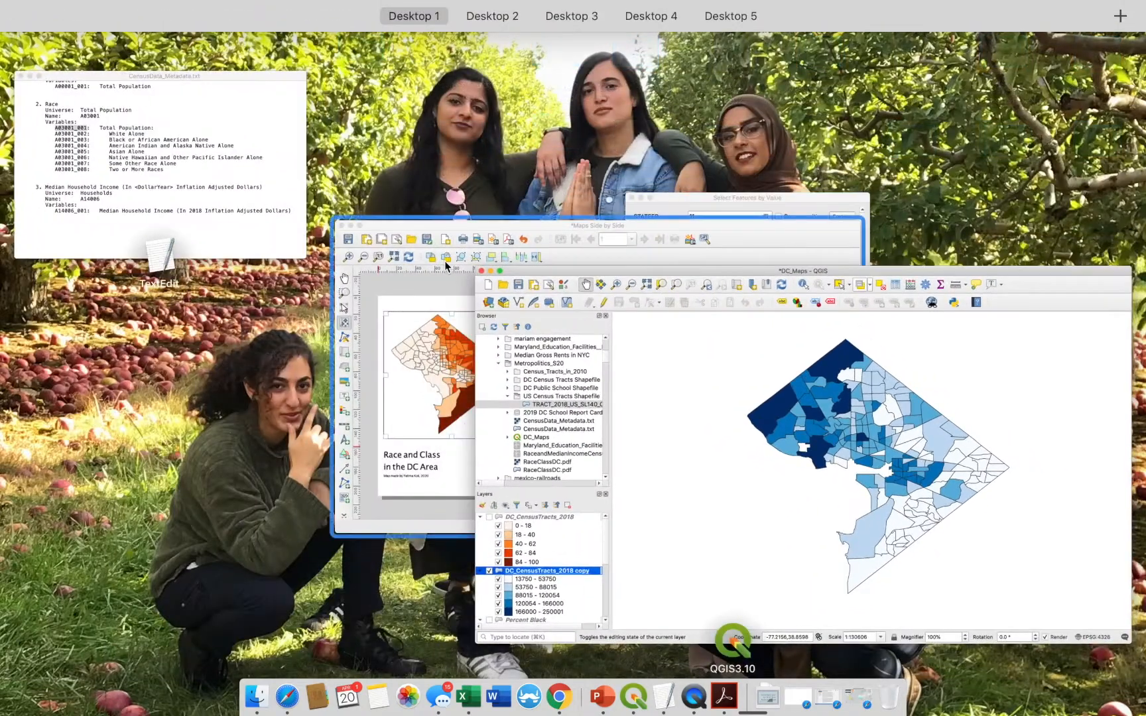
pyautogui.click(395, 287)
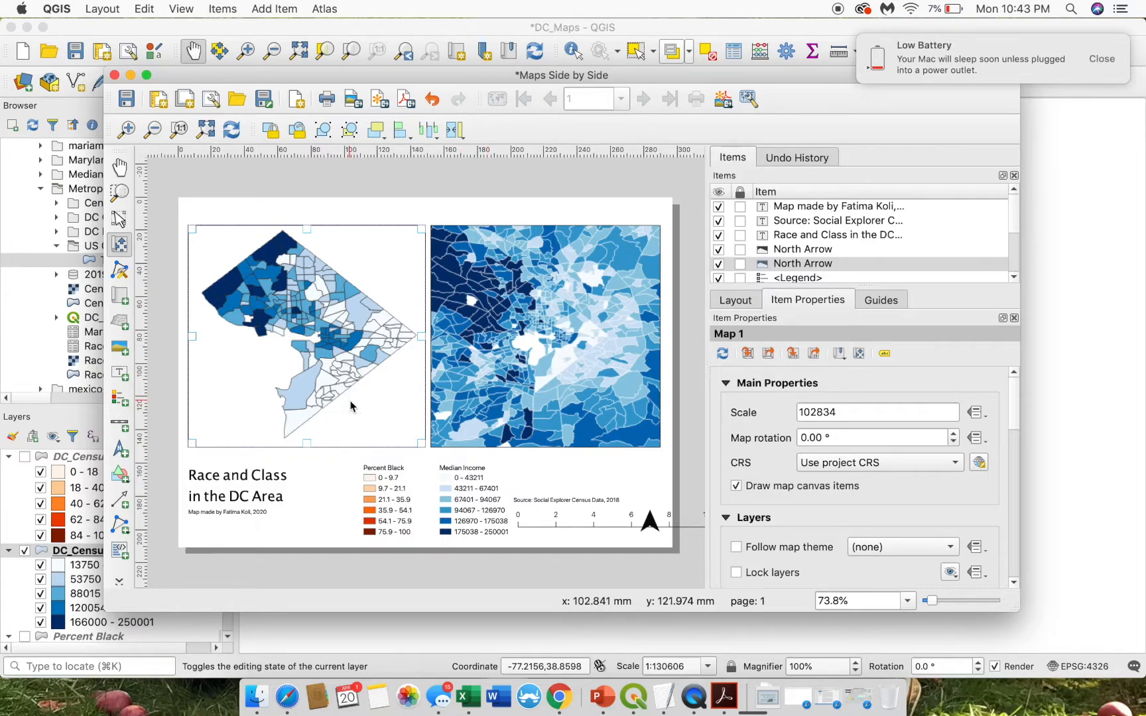
# - Switch the orange DC_CensusTracts_2018 layer back on and bring the Maps Side by Side layout forward
pyautogui.click(26, 458)
pyautogui.click(26, 457)
pyautogui.click(26, 457)
pyautogui.hotkey('ctrl', 'Up')
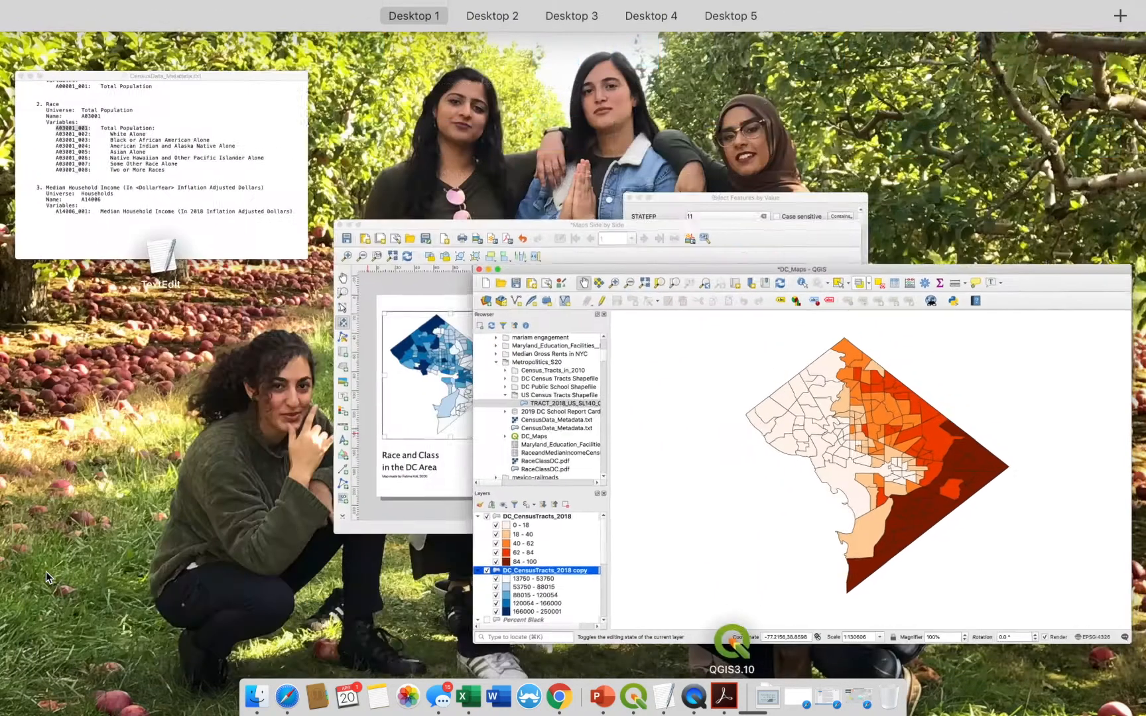
pyautogui.click(366, 368)
pyautogui.click(366, 369)
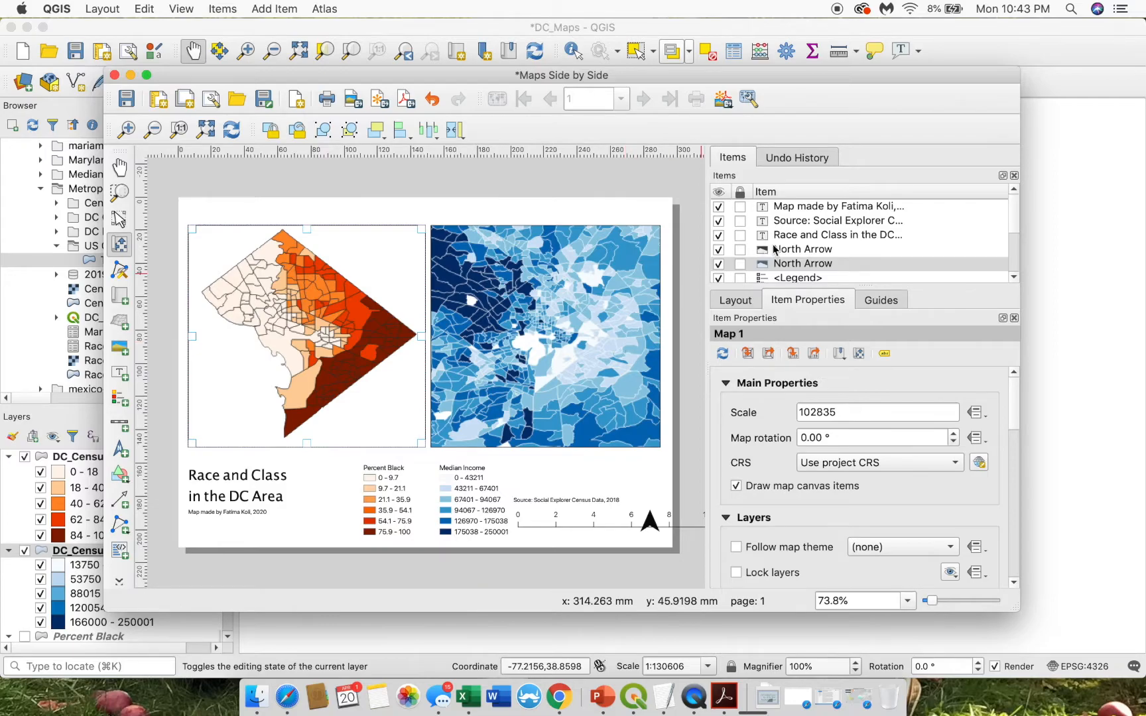
# - Select Map 2 and let it follow the visible project layers
pyautogui.scroll(-3, 822, 277)
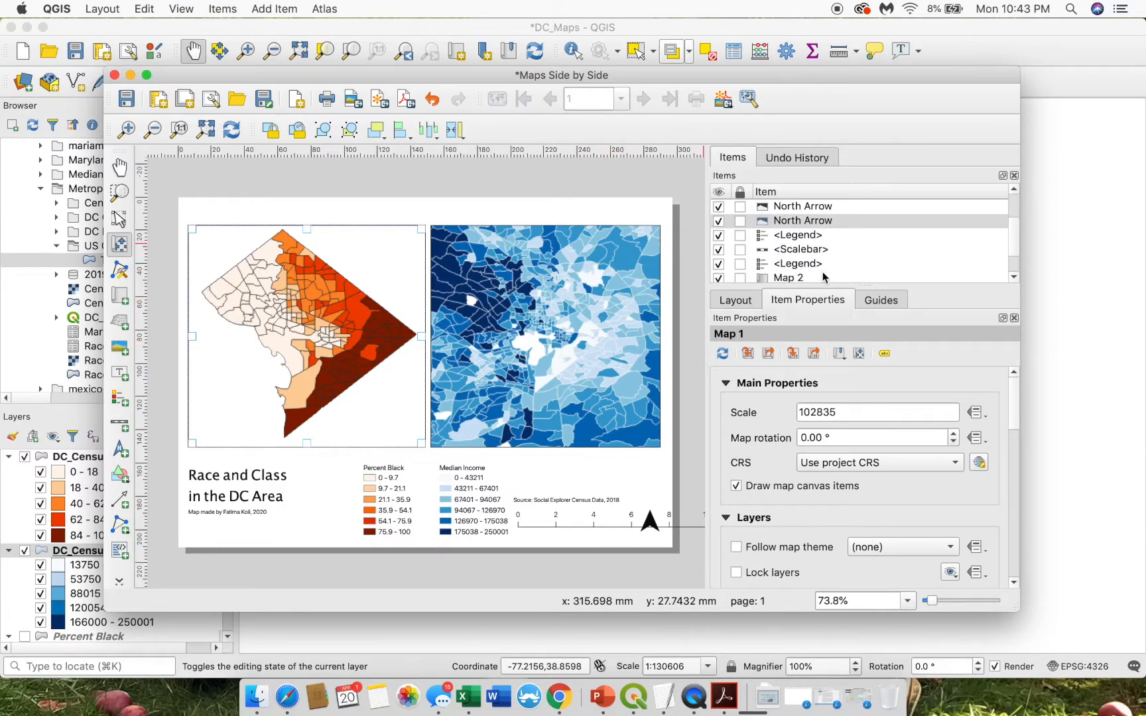
pyautogui.click(785, 252)
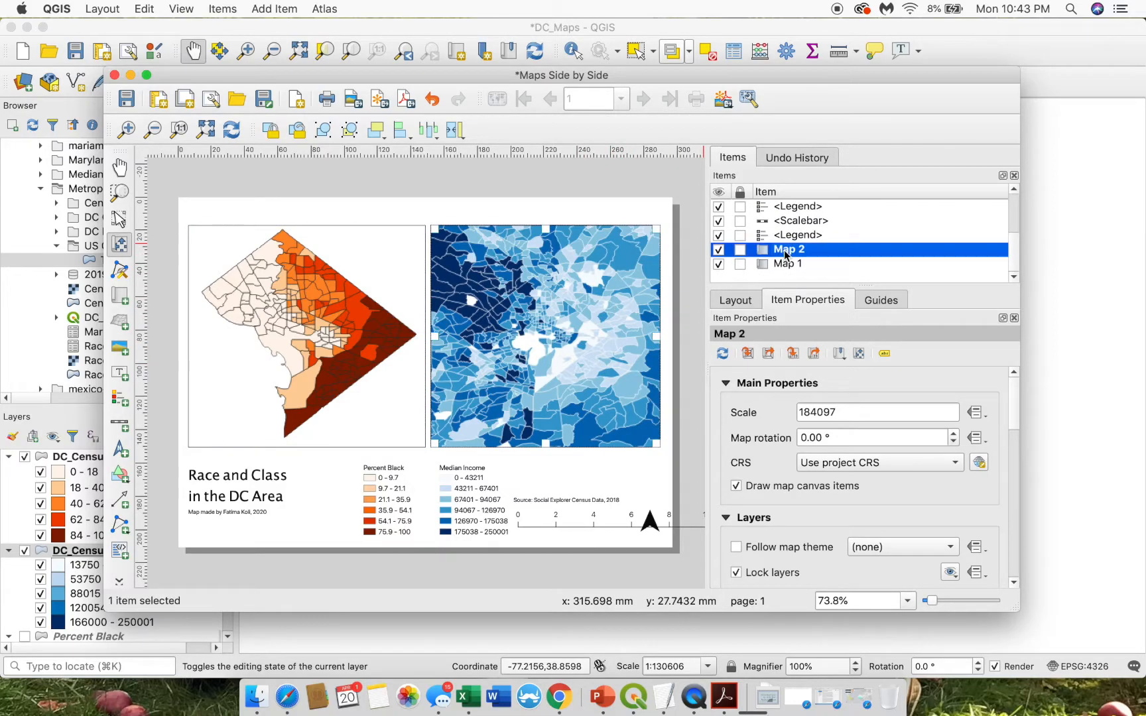
pyautogui.scroll(3, 789, 255)
pyautogui.scroll(-3, 786, 260)
pyautogui.click(786, 263)
pyautogui.click(790, 250)
pyautogui.click(736, 572)
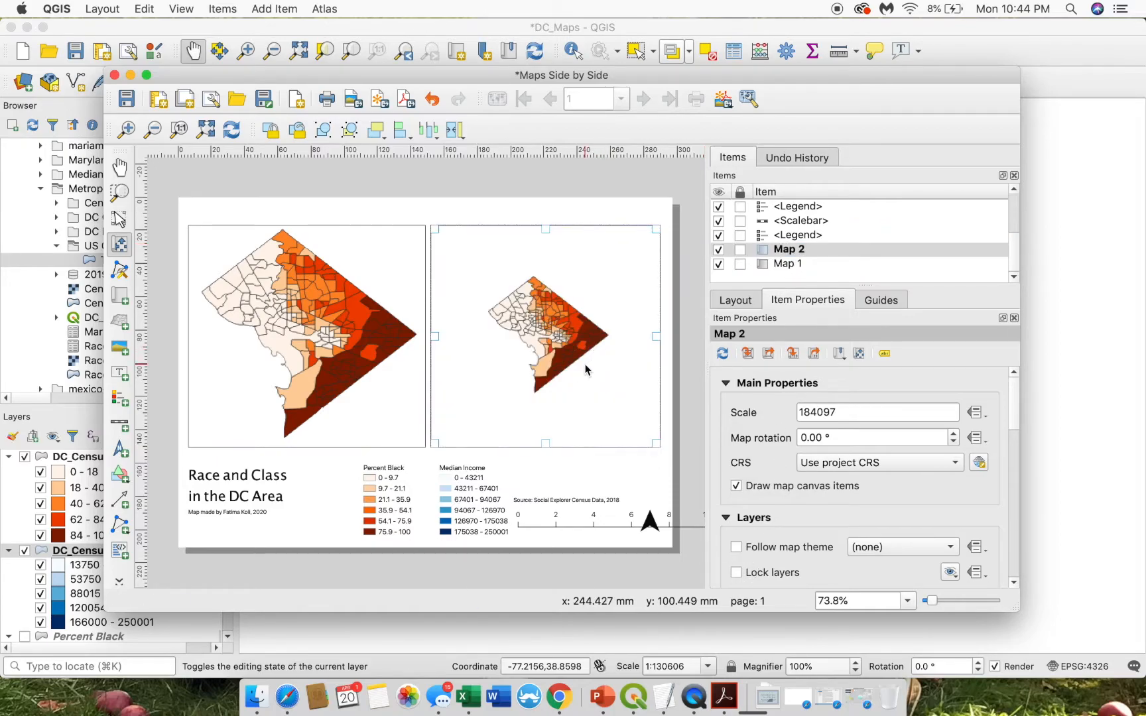
# - Hide the orange tract layer so Map 2 shows the blue income map, keeping its layers unlocked
pyautogui.hotkey('ctrl', 'Up')
pyautogui.click(915, 256)
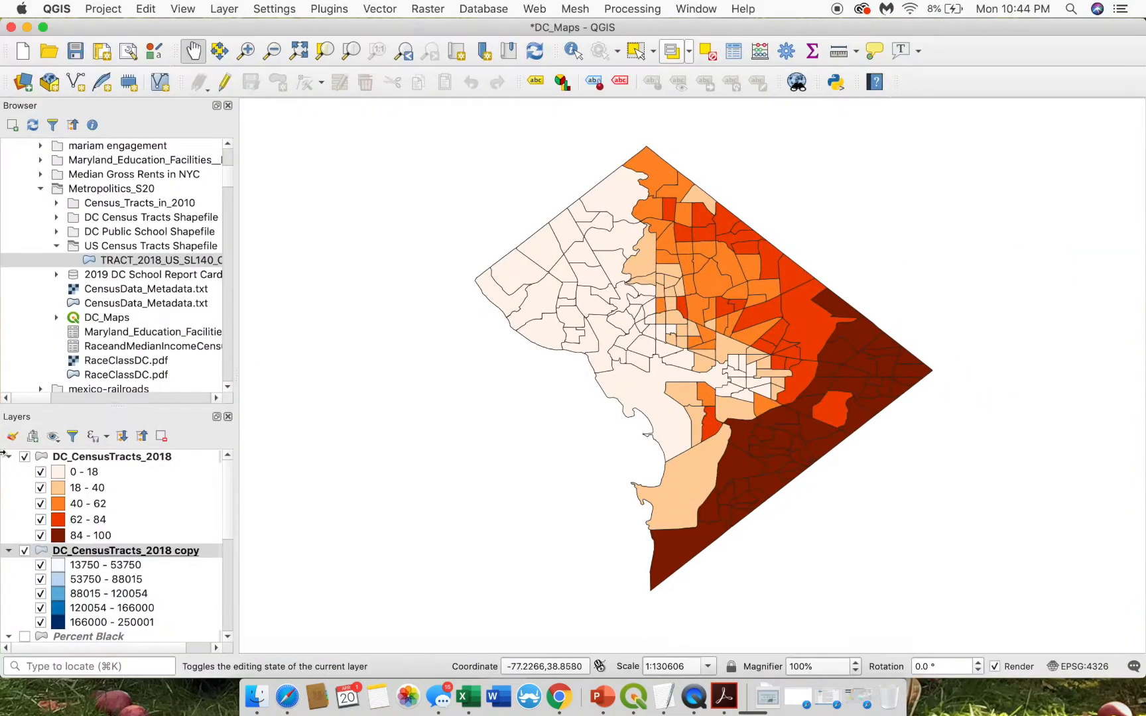
pyautogui.click(25, 457)
pyautogui.hotkey('ctrl', 'Up')
pyautogui.click(393, 263)
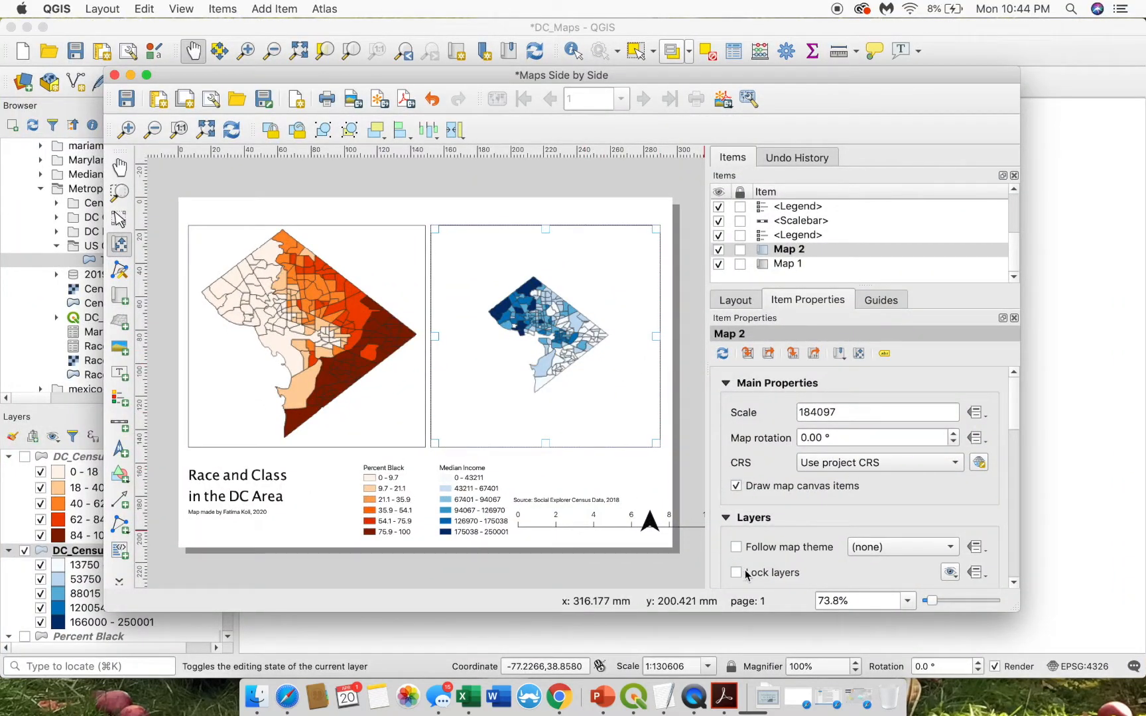
pyautogui.click(746, 573)
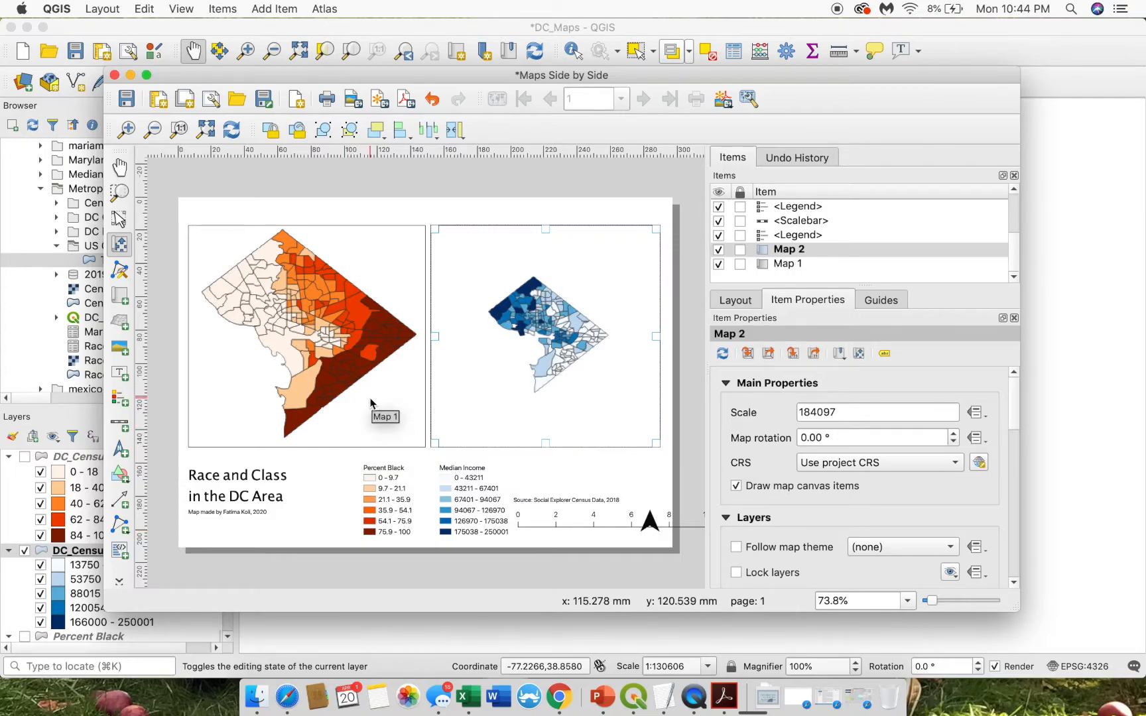
# - Zoom Map 2 to scale 99499 and nudge the income map slightly left
pyautogui.scroll(-3, 576, 390)
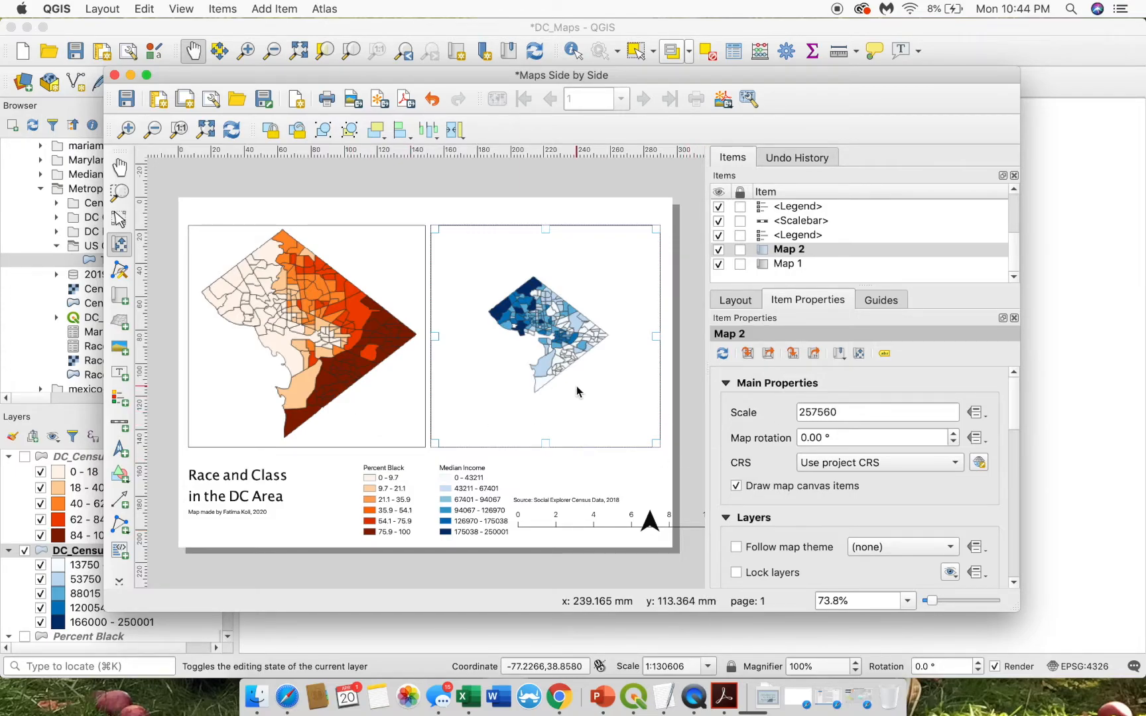
pyautogui.scroll(4, 577, 390)
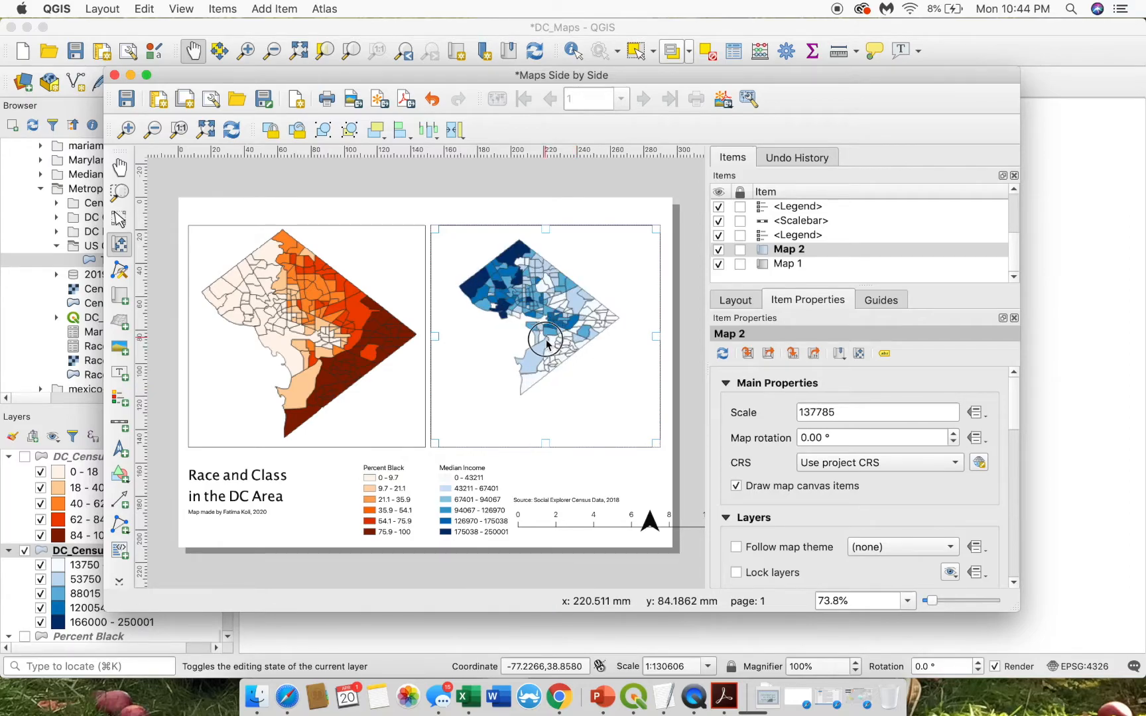
pyautogui.scroll(4, 545, 369)
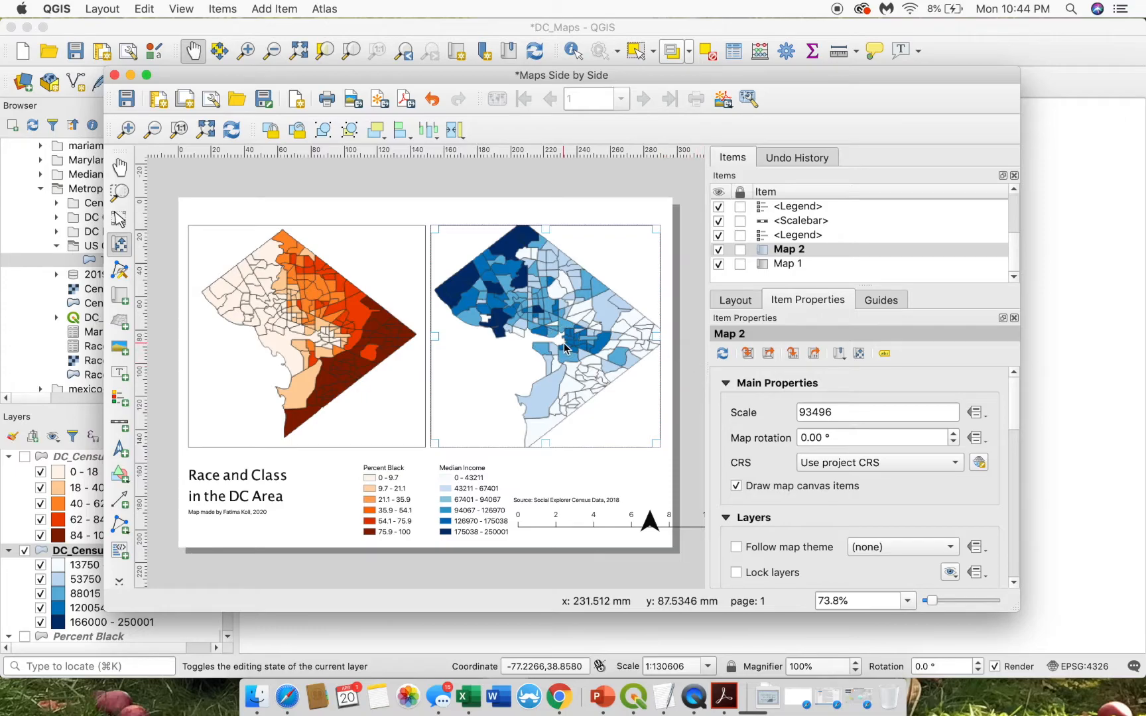
pyautogui.scroll(-1, 611, 384)
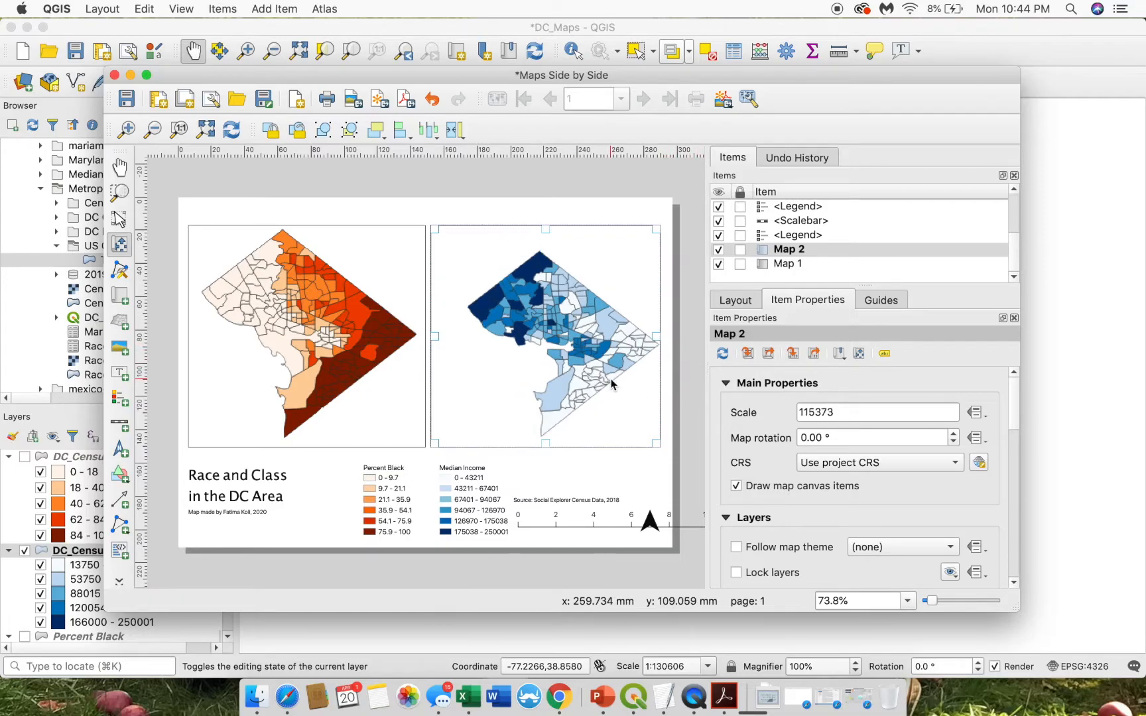
pyautogui.scroll(1, 611, 385)
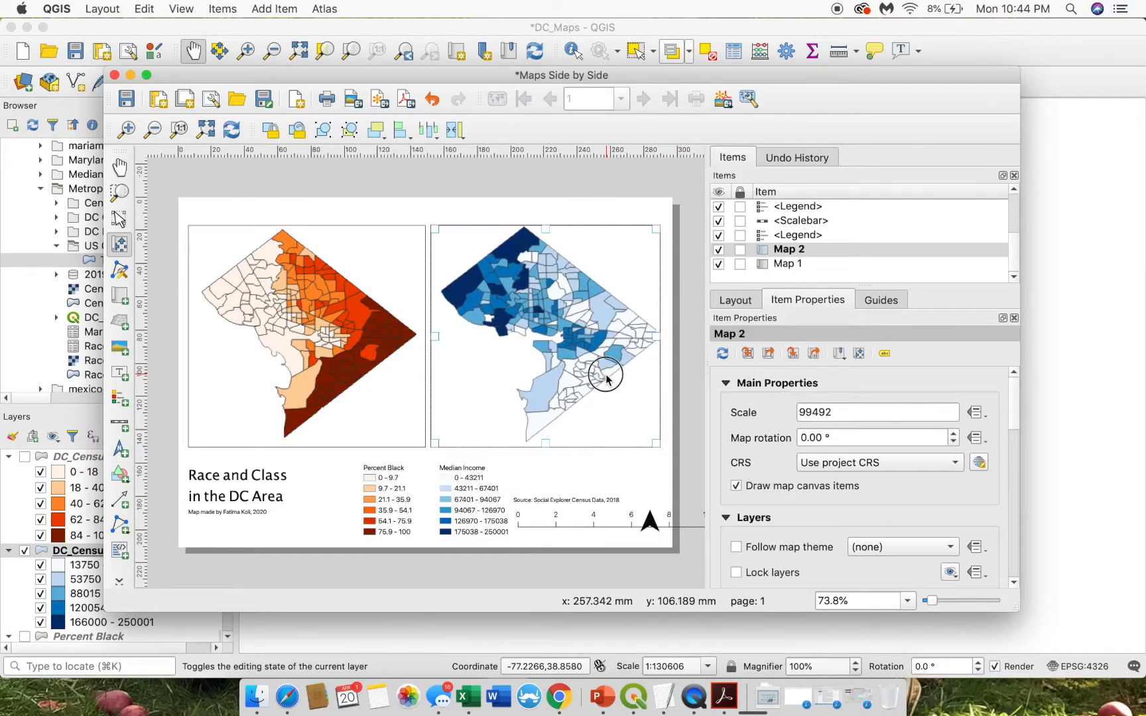
pyautogui.moveTo(560, 371); pyautogui.dragTo(554, 373)
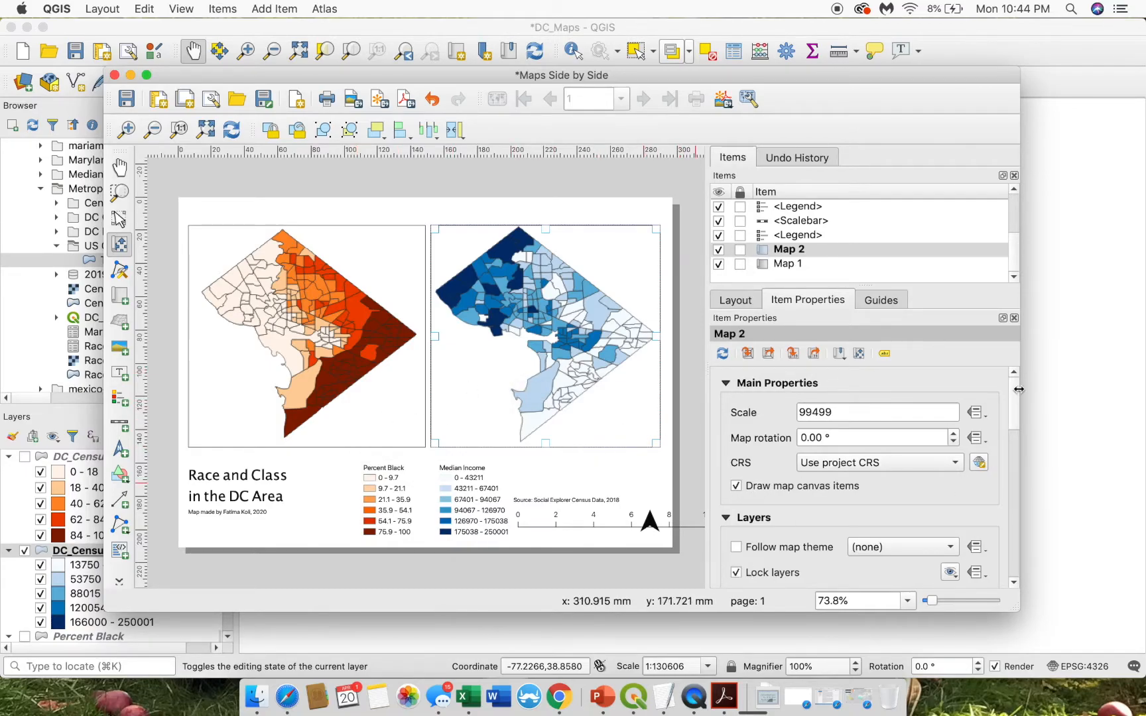
# - Remove Map 2's frame, lock its layers, and lock the item in place
pyautogui.moveTo(1018, 390); pyautogui.dragTo(1007, 510)
pyautogui.click(750, 560)
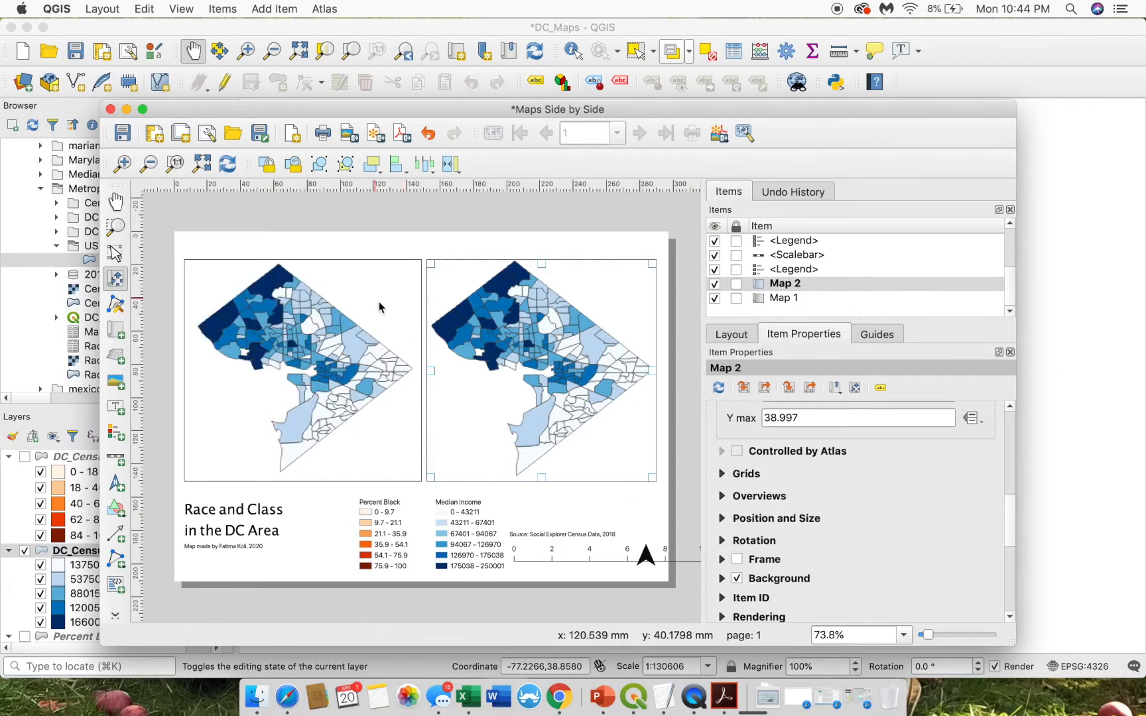
pyautogui.moveTo(1010, 534); pyautogui.dragTo(1011, 455)
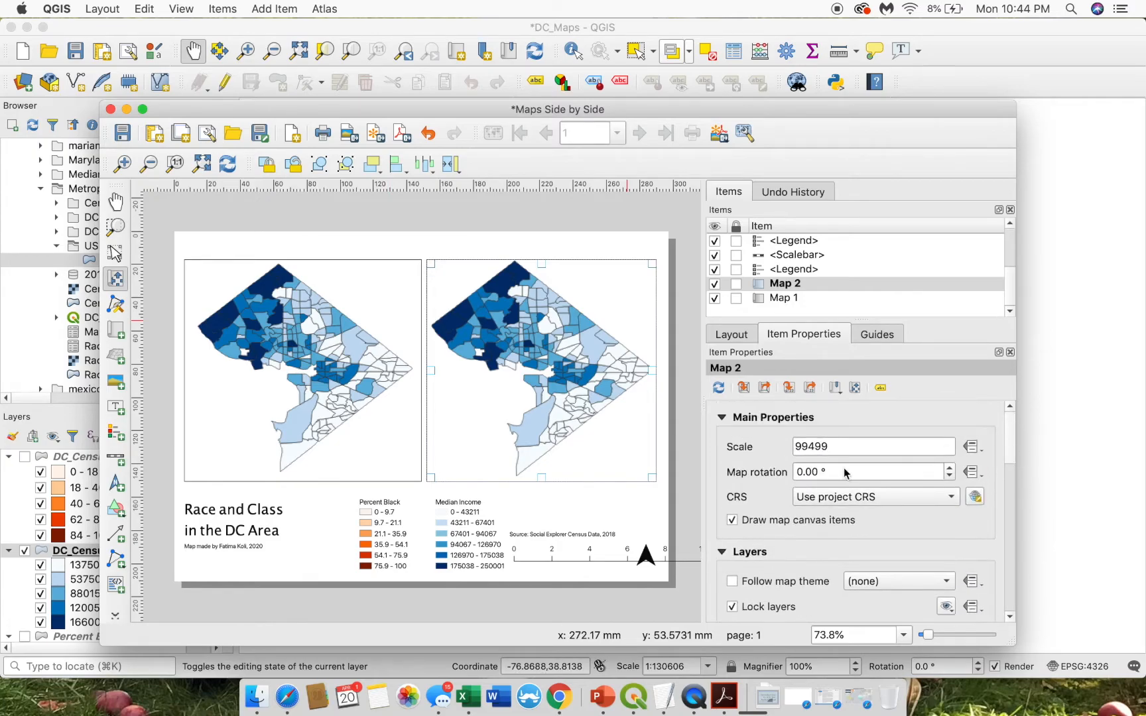
pyautogui.click(732, 607)
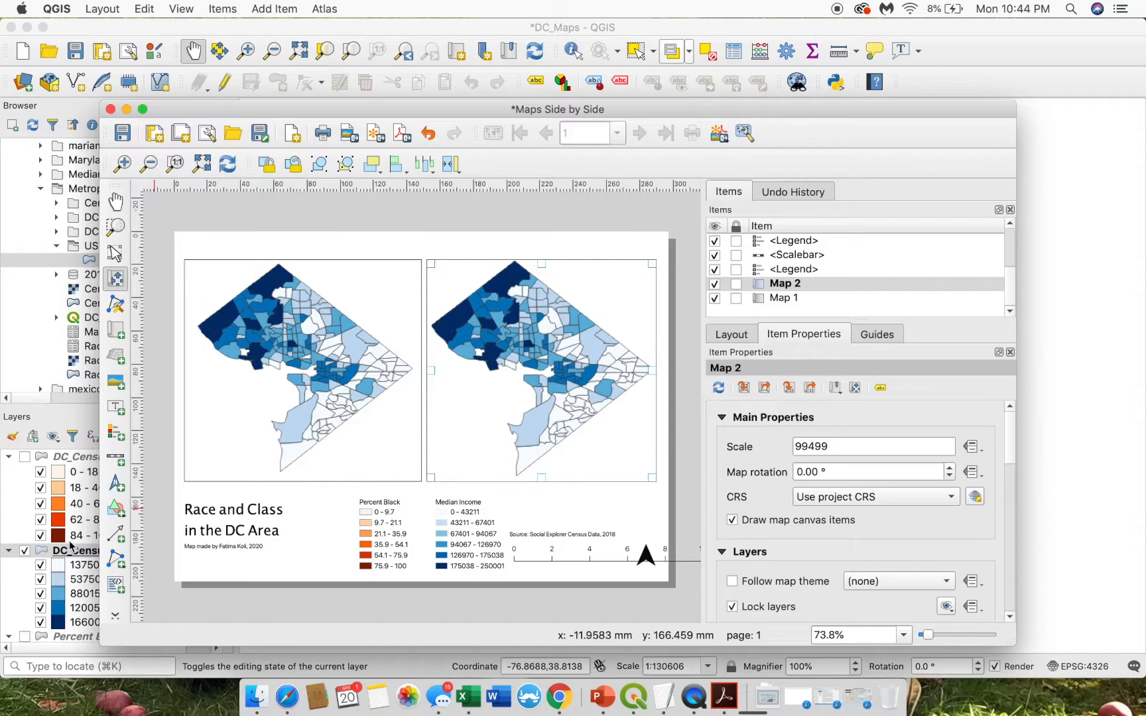
pyautogui.click(738, 287)
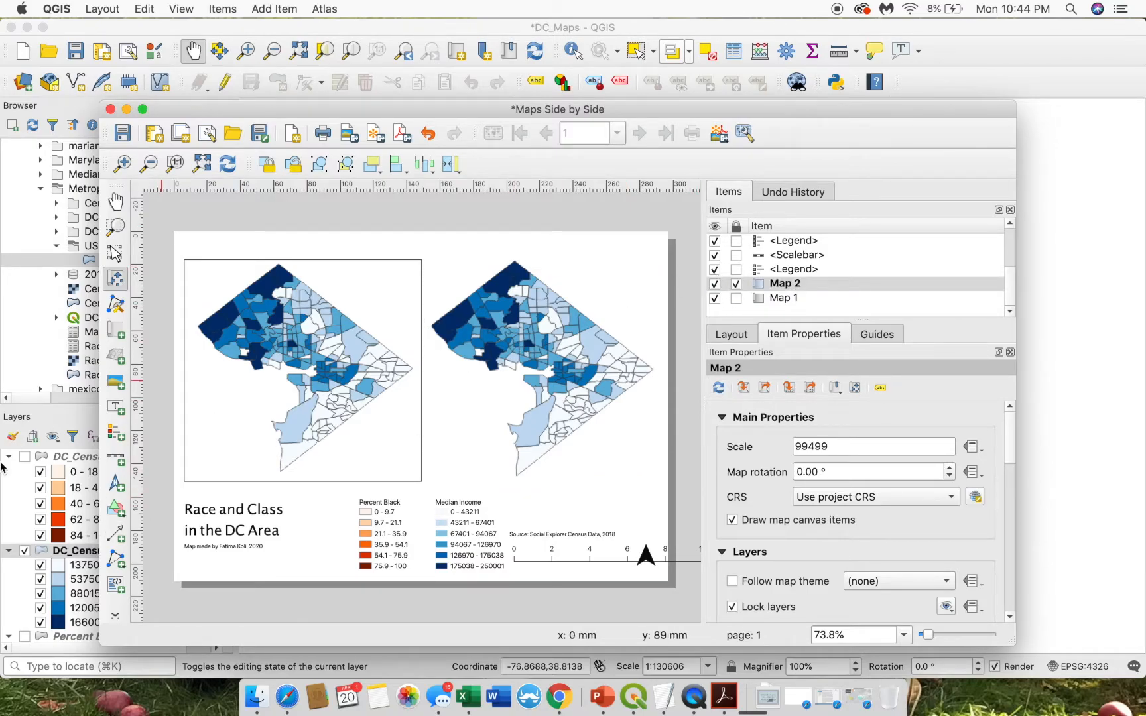
# - Turn the percent-Black DC_CensusTracts_2018 layer back on and lock Map 1 in place
pyautogui.hotkey('ctrl', 'Up')
pyautogui.click(919, 363)
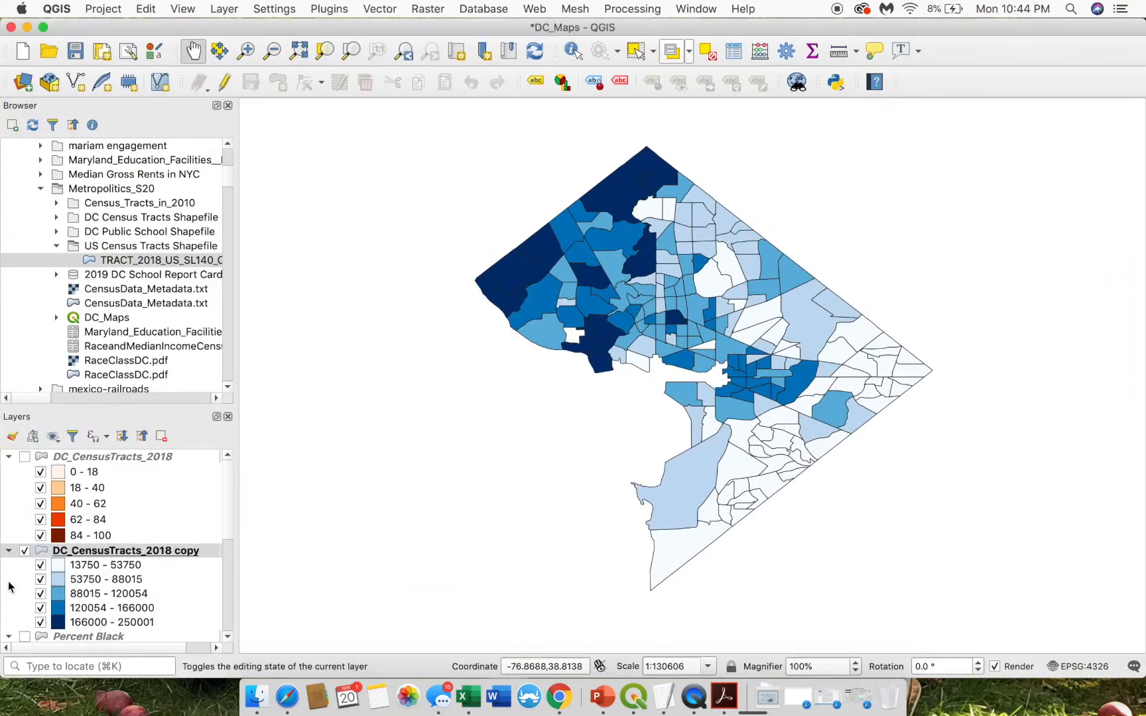
pyautogui.click(25, 456)
pyautogui.hotkey('ctrl', 'Up')
pyautogui.click(318, 381)
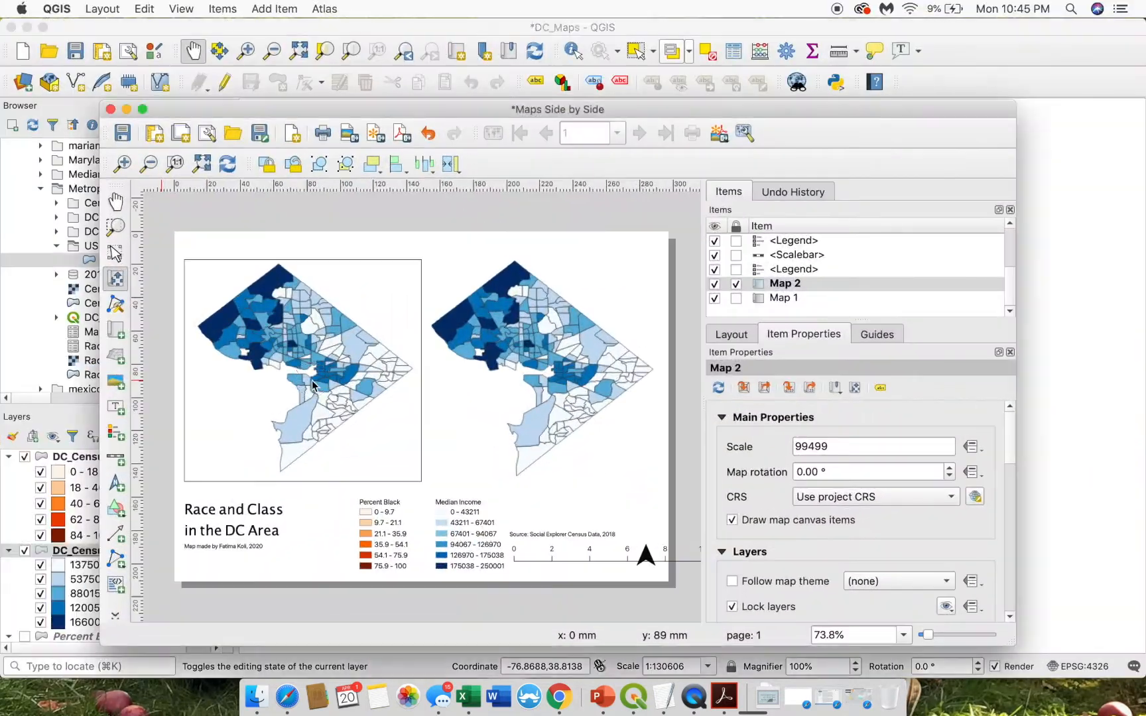
pyautogui.click(736, 297)
# - Remove the border around Map 1
pyautogui.click(372, 364)
pyautogui.moveTo(1005, 440); pyautogui.dragTo(1005, 541)
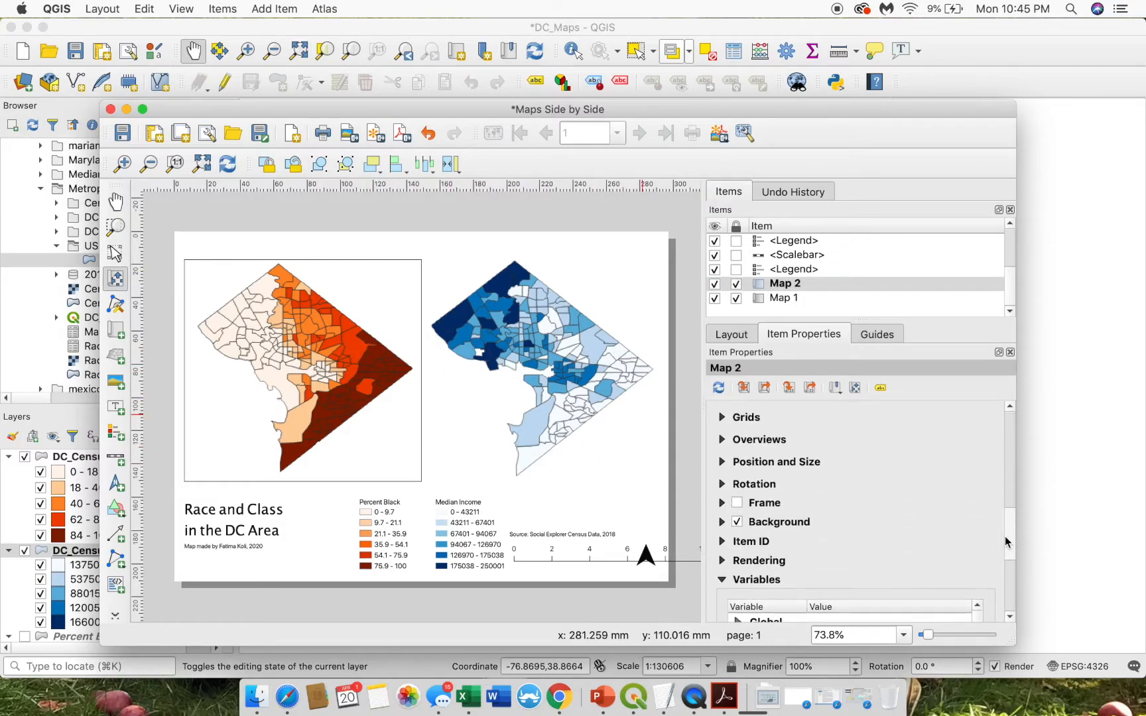
pyautogui.click(730, 504)
pyautogui.click(730, 504)
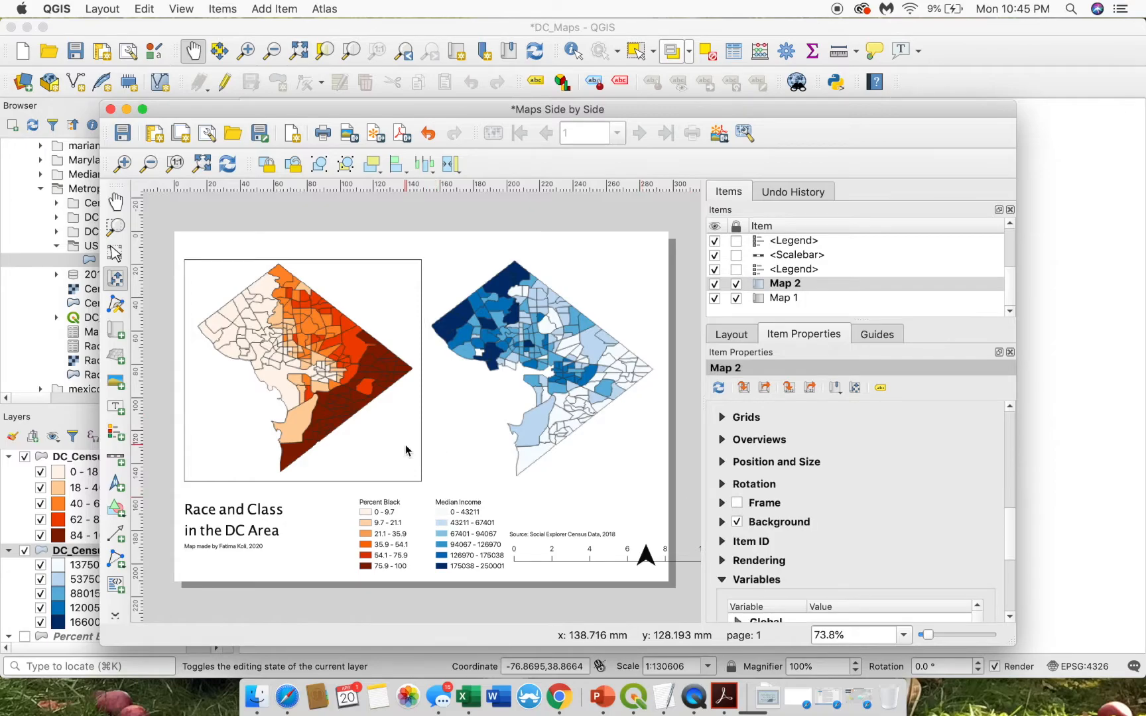
pyautogui.click(774, 299)
pyautogui.click(737, 503)
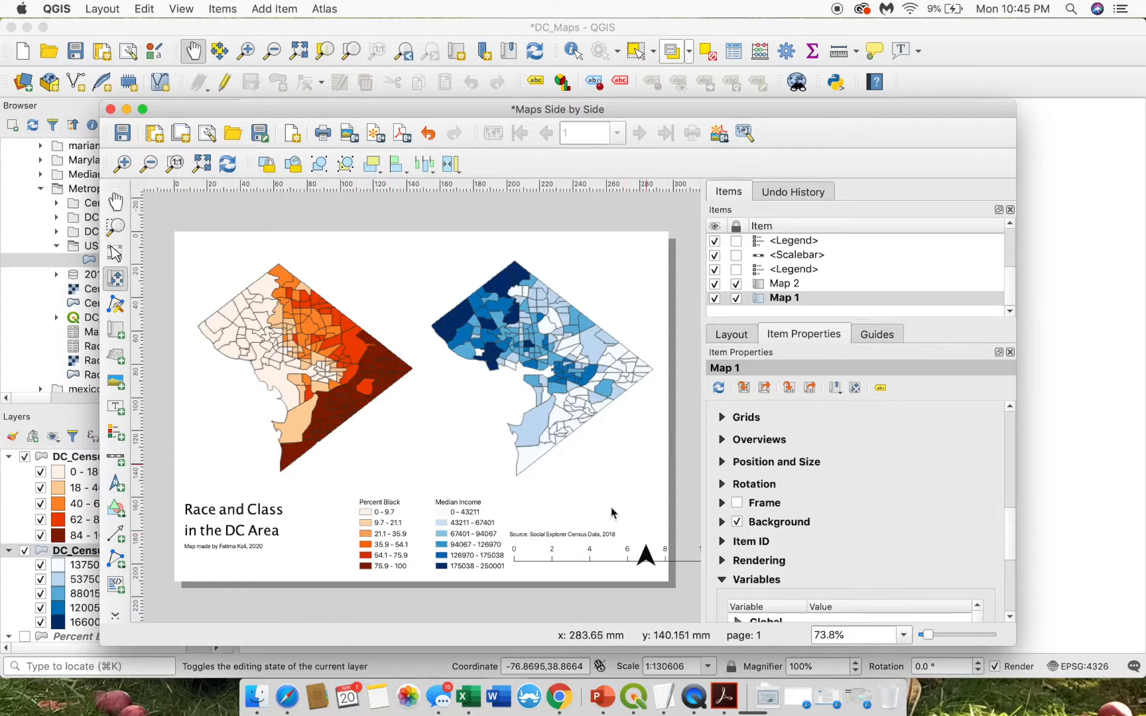
# - Widen the source credit text box next to the scale bar
pyautogui.click(552, 559)
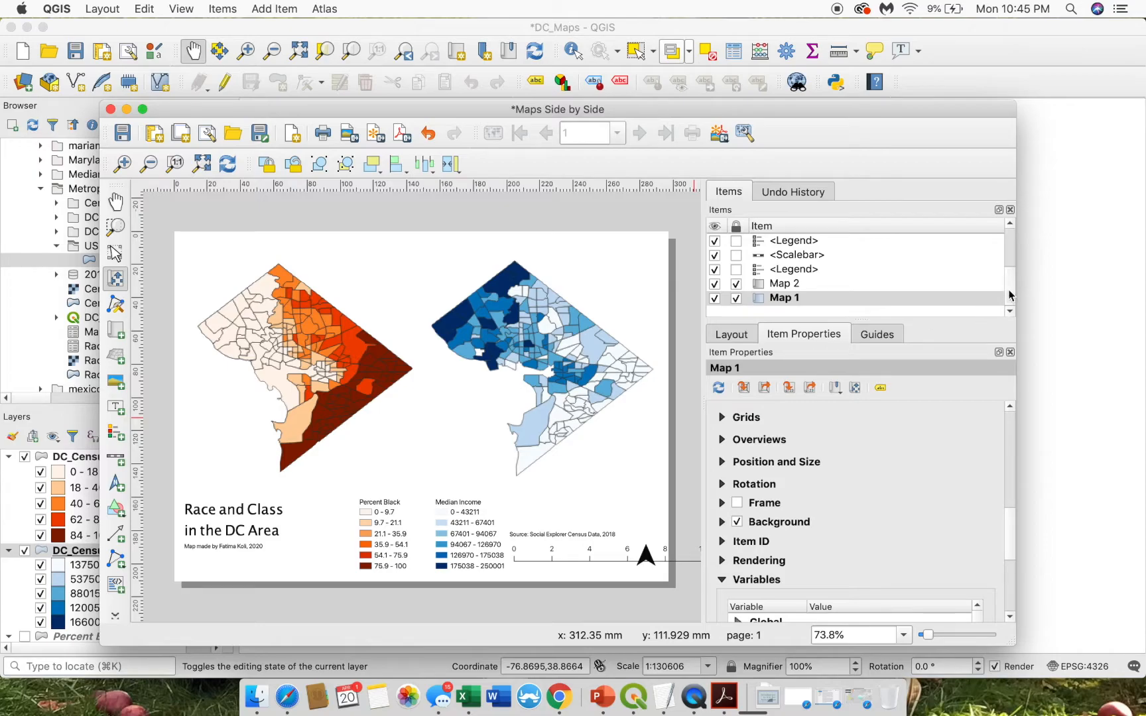
pyautogui.moveTo(1010, 294); pyautogui.dragTo(1009, 248)
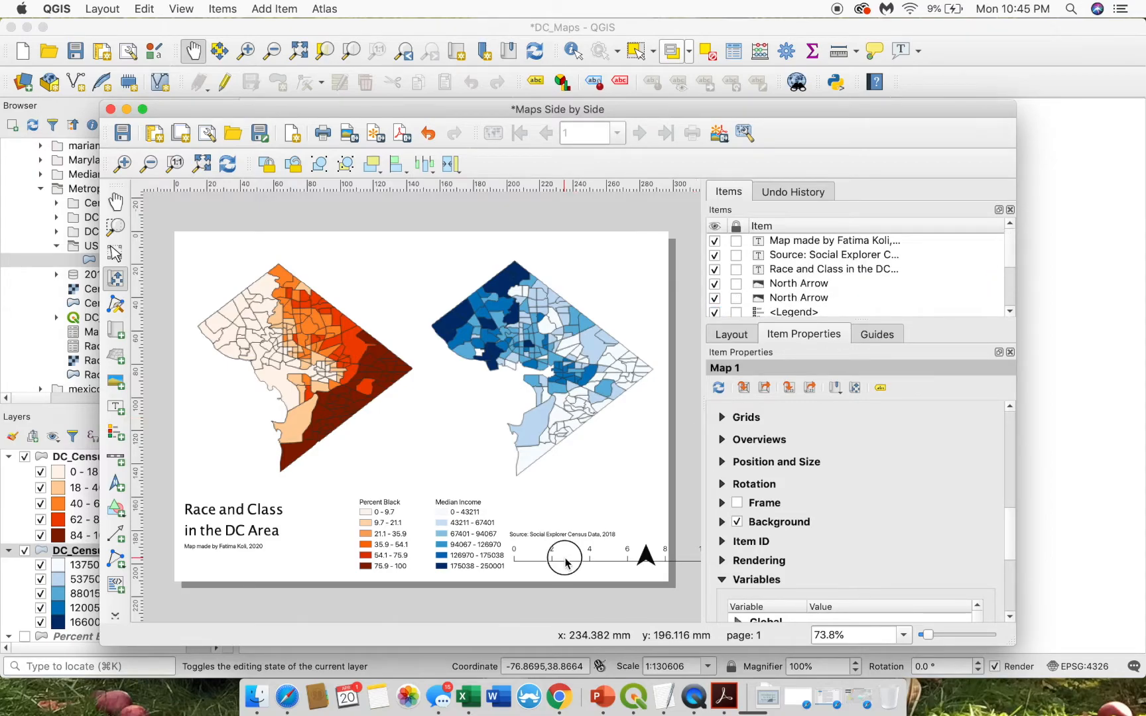
pyautogui.click(539, 551)
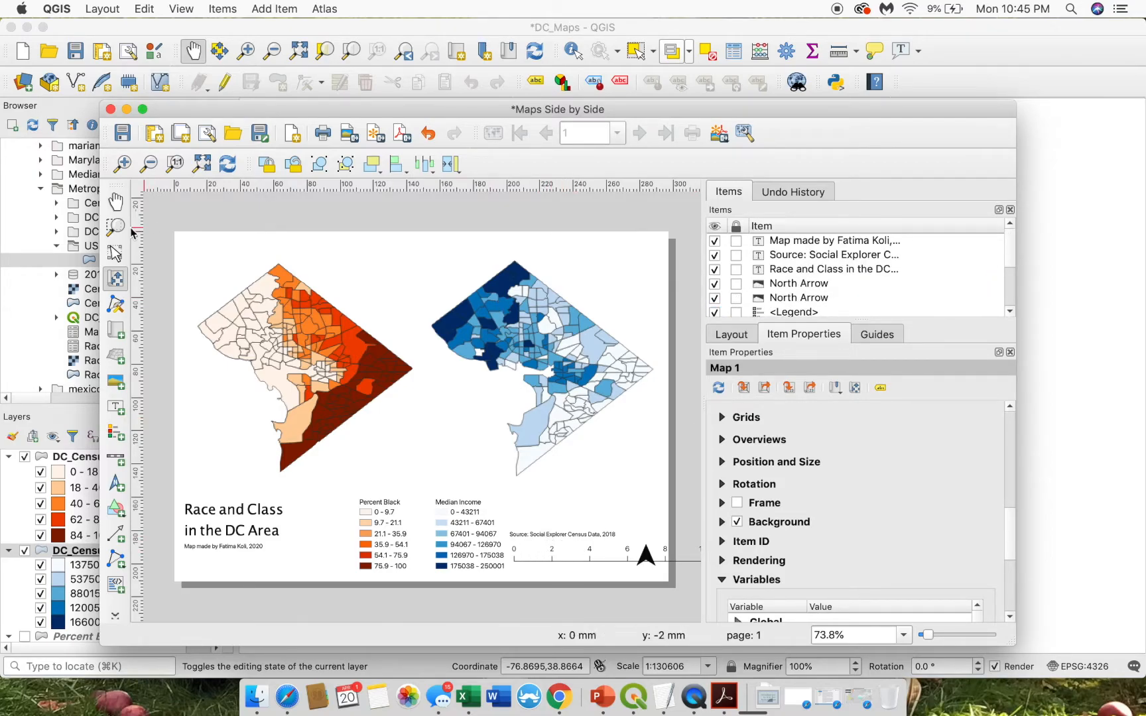
pyautogui.click(643, 554)
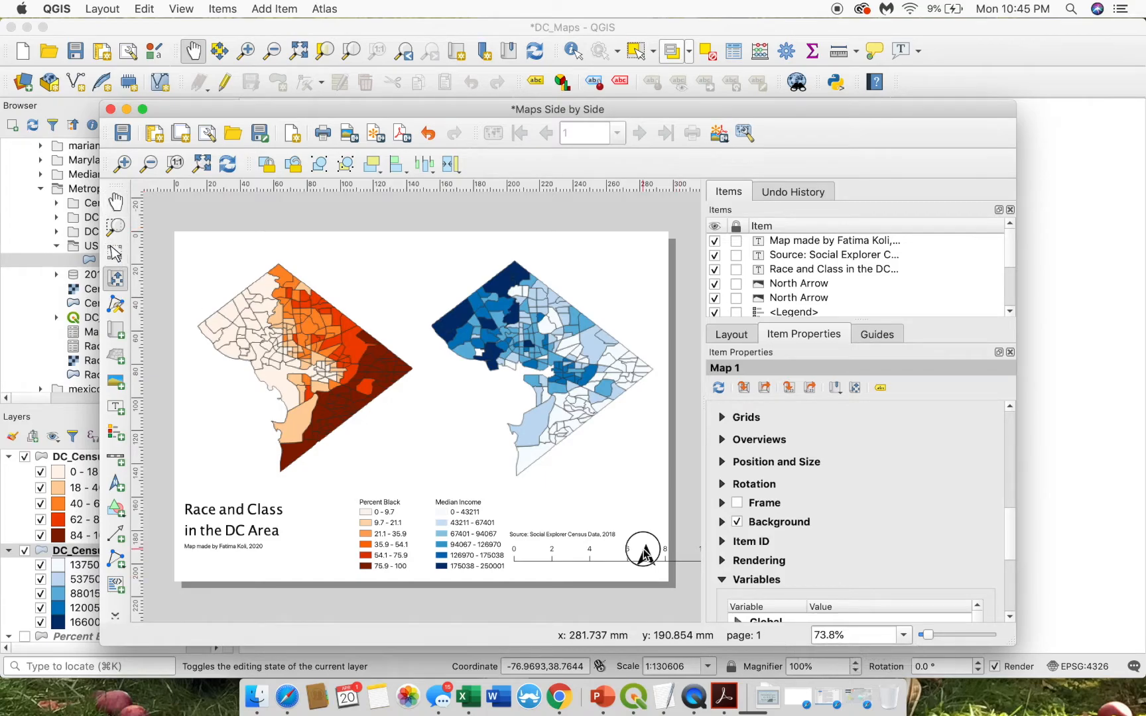
pyautogui.click(116, 279)
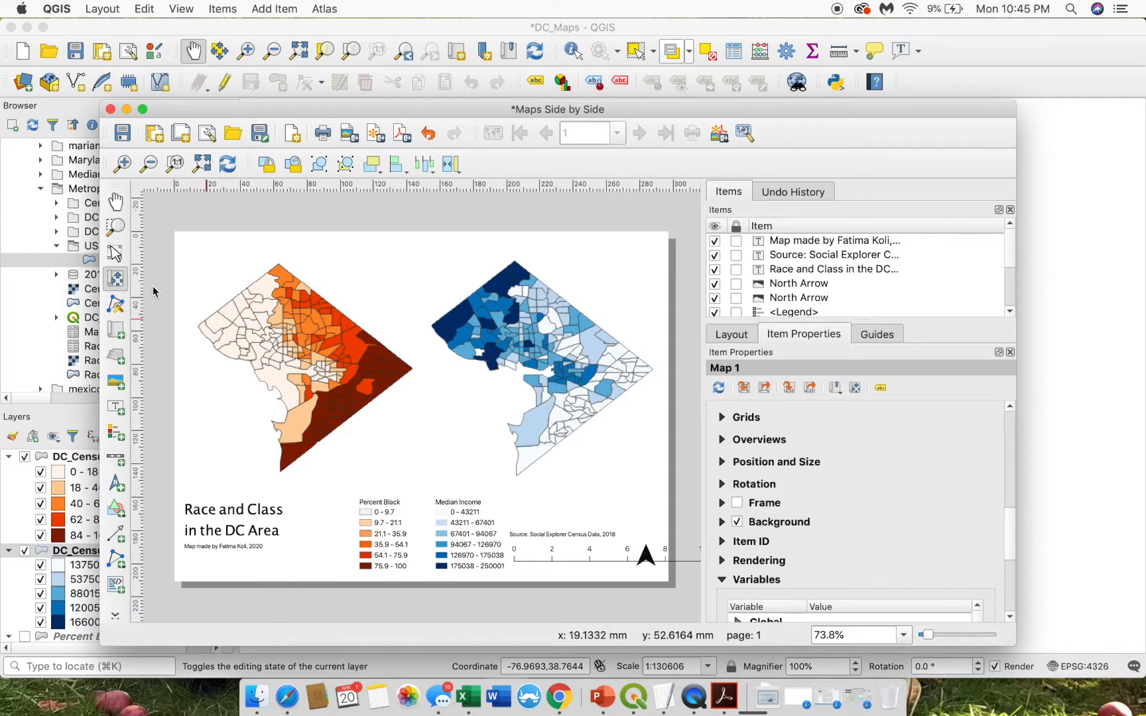
pyautogui.click(115, 254)
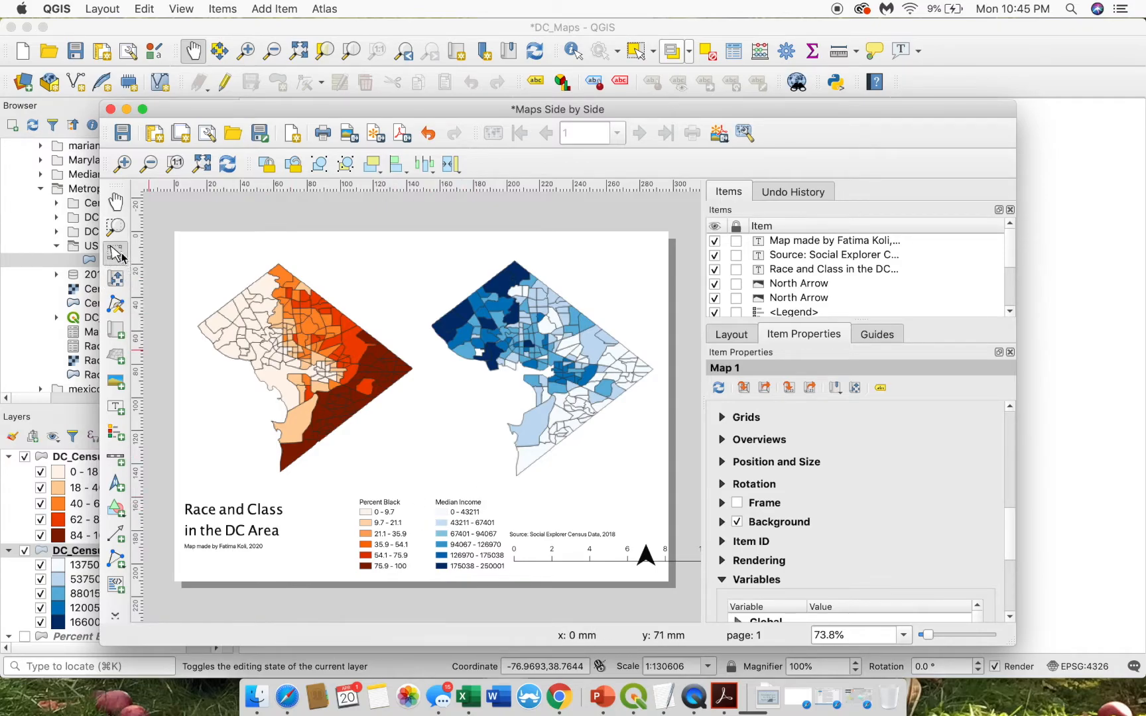
pyautogui.click(568, 555)
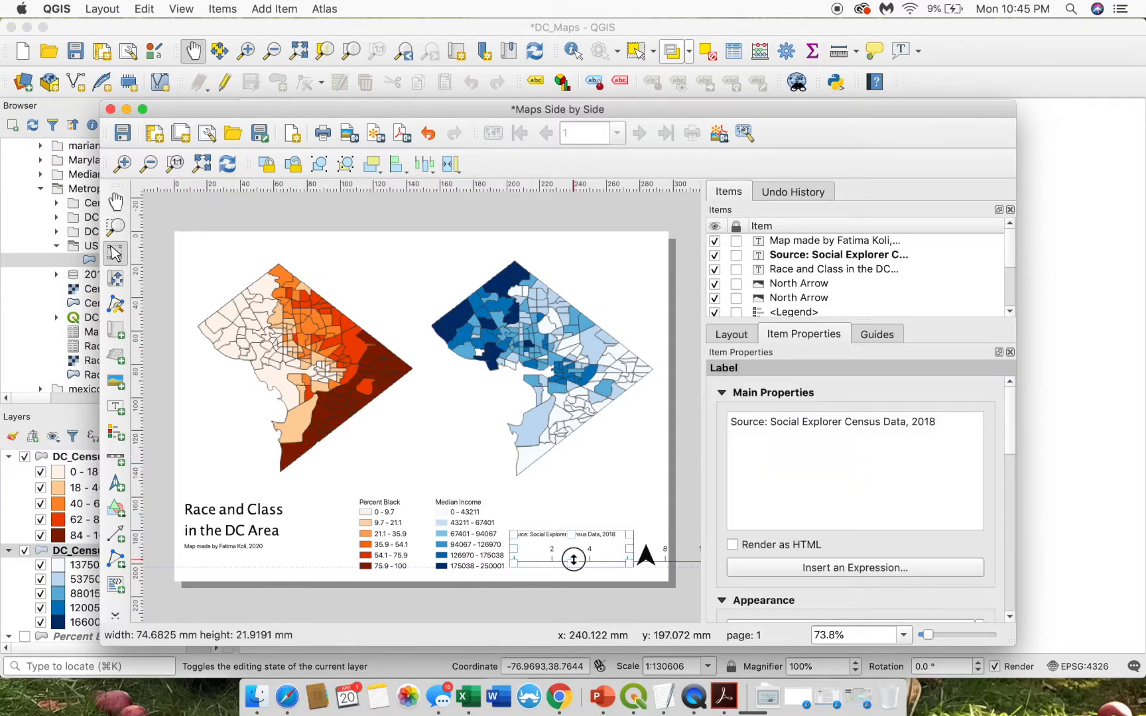
pyautogui.moveTo(631, 547); pyautogui.dragTo(659, 546)
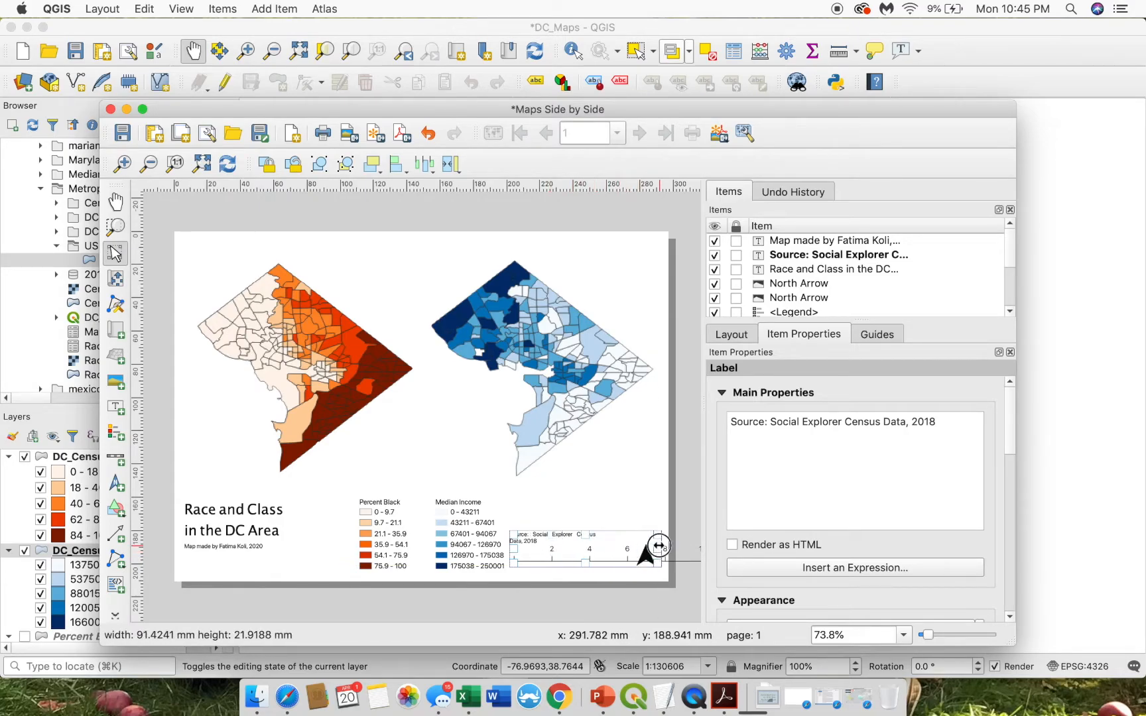
pyautogui.click(554, 574)
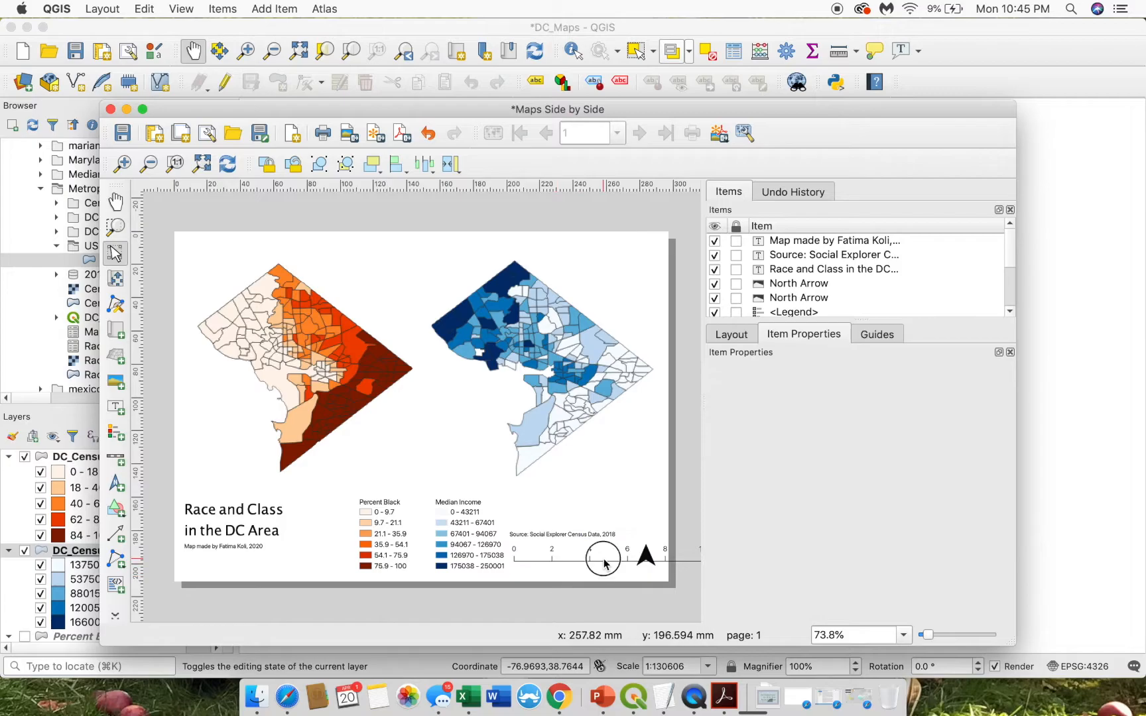
# - Set the scale bar's fixed segment width to 1 so it runs 0–5 mi
pyautogui.click(644, 550)
pyautogui.click(647, 553)
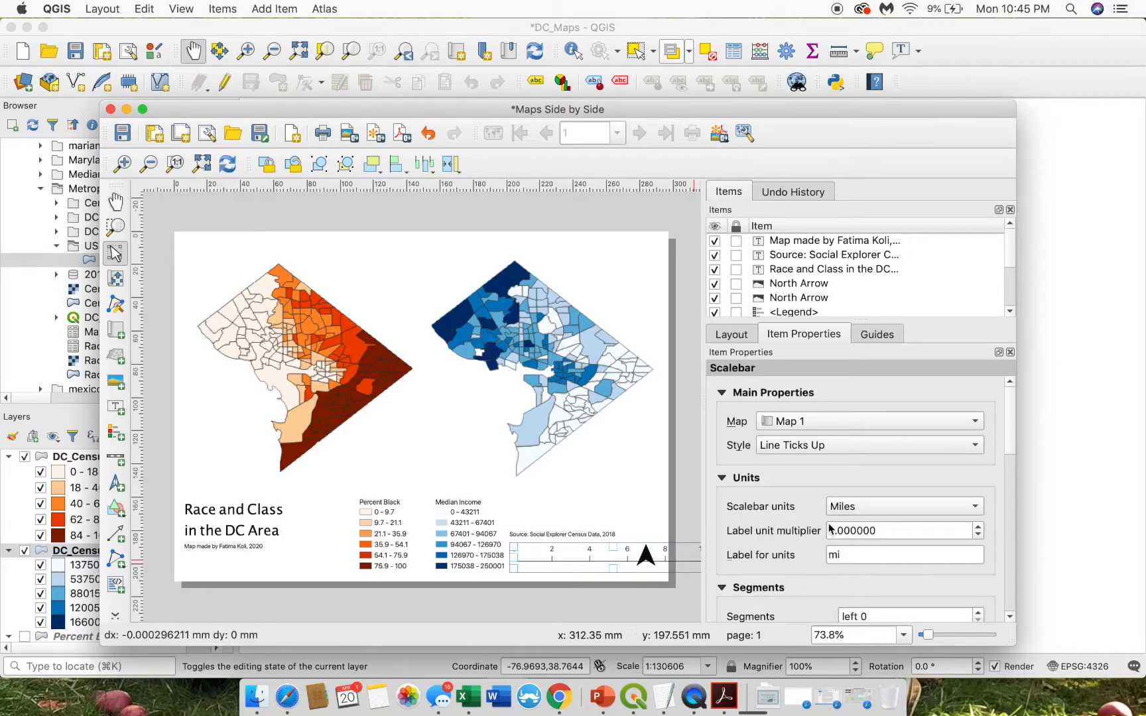
pyautogui.moveTo(1010, 425); pyautogui.dragTo(1012, 483)
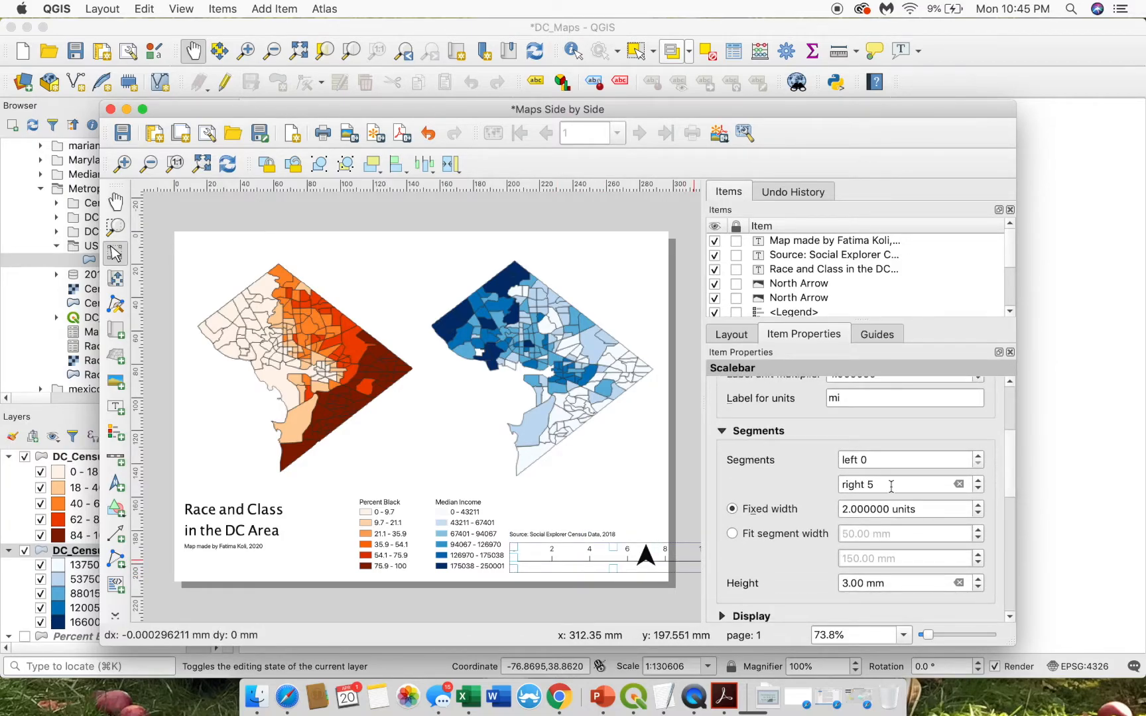
pyautogui.click(851, 507)
pyautogui.press('BackSpace')
pyautogui.write('1')
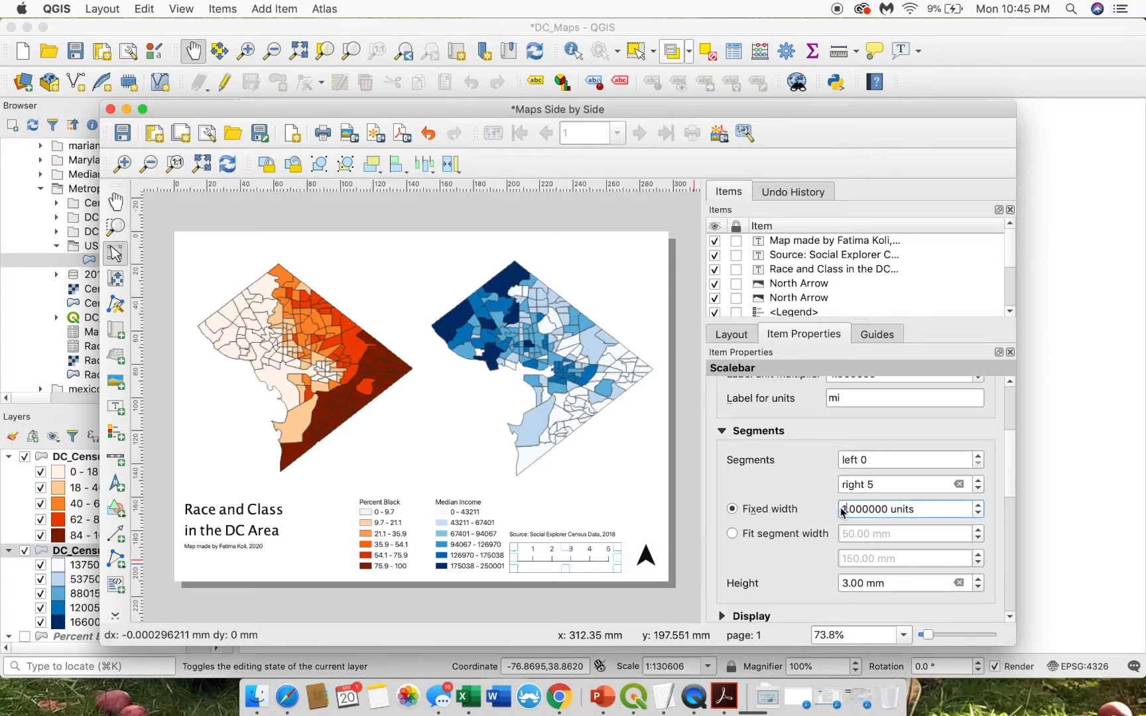
pyautogui.click(679, 559)
pyautogui.click(584, 561)
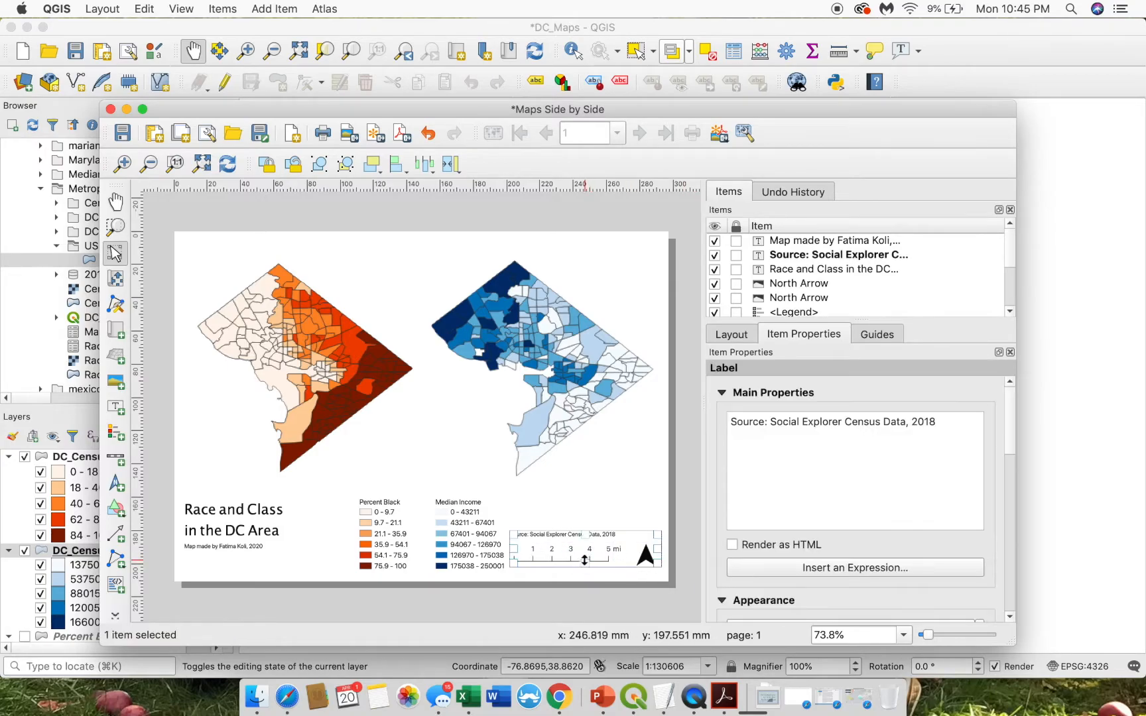
pyautogui.click(441, 507)
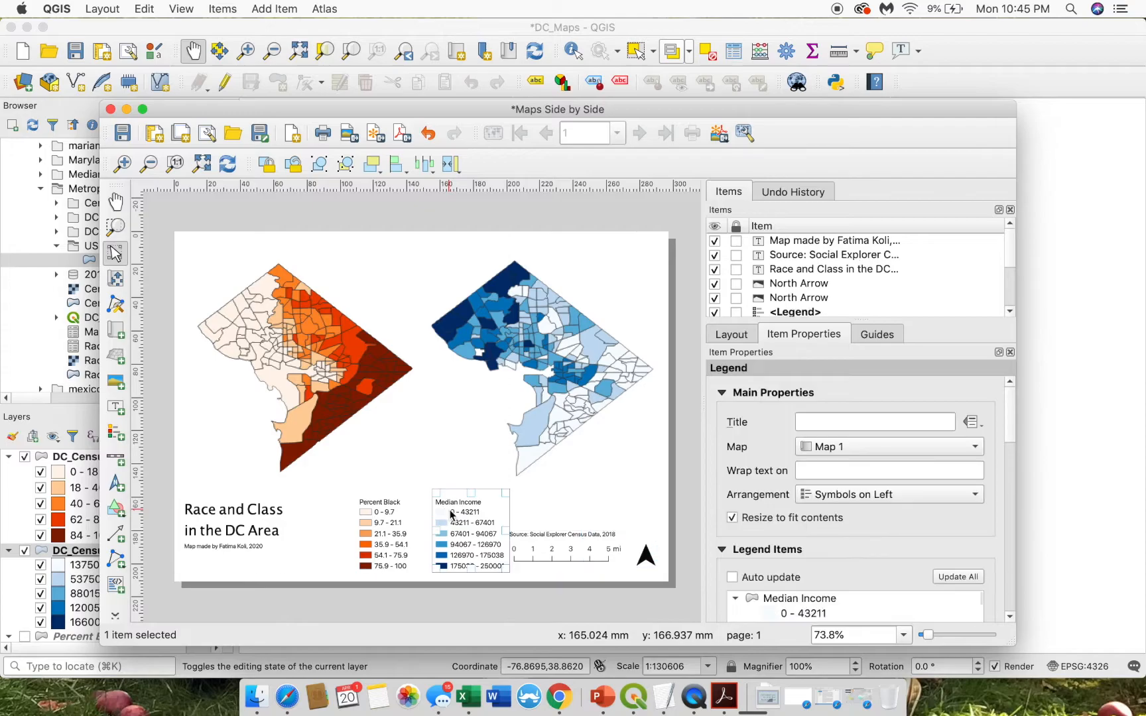
# - Select the second legend and refresh it so it lists every project layer
pyautogui.click(402, 528)
pyautogui.click(440, 523)
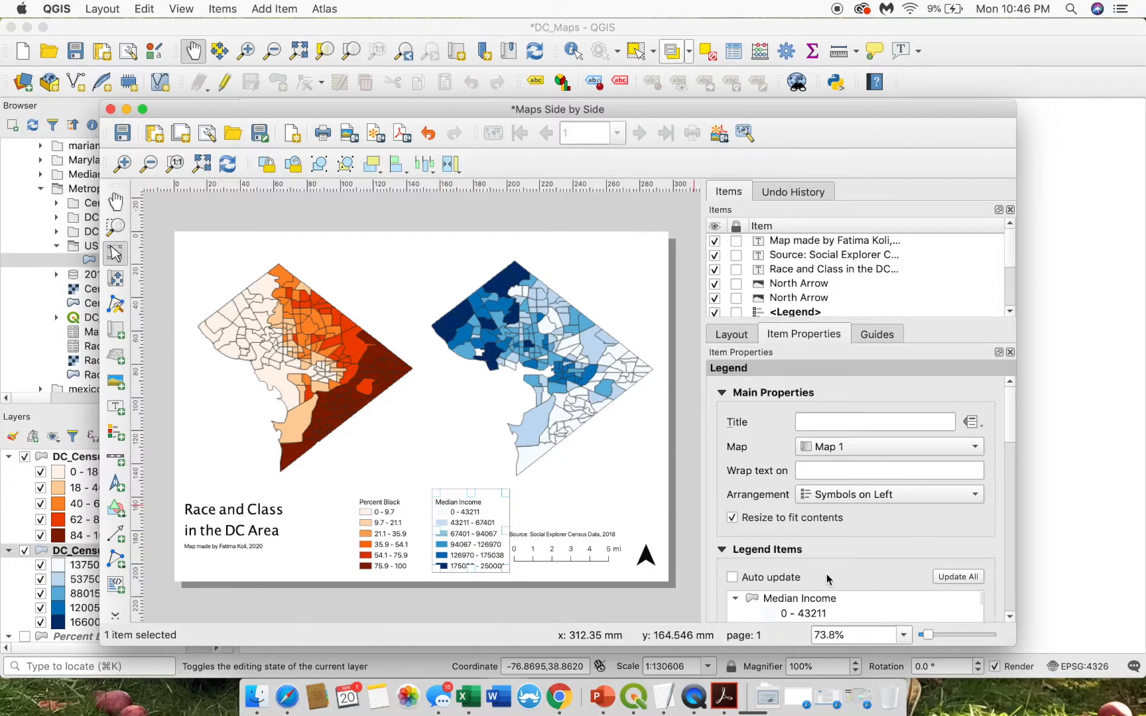
pyautogui.moveTo(1010, 398); pyautogui.dragTo(1012, 471)
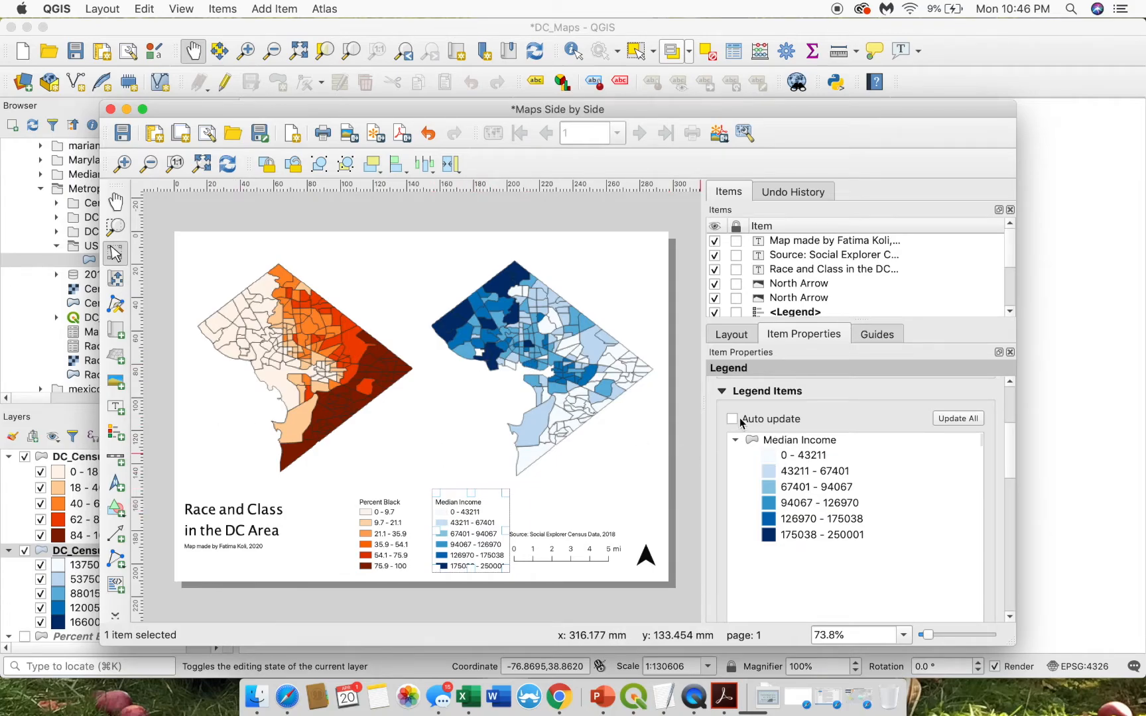
pyautogui.click(952, 418)
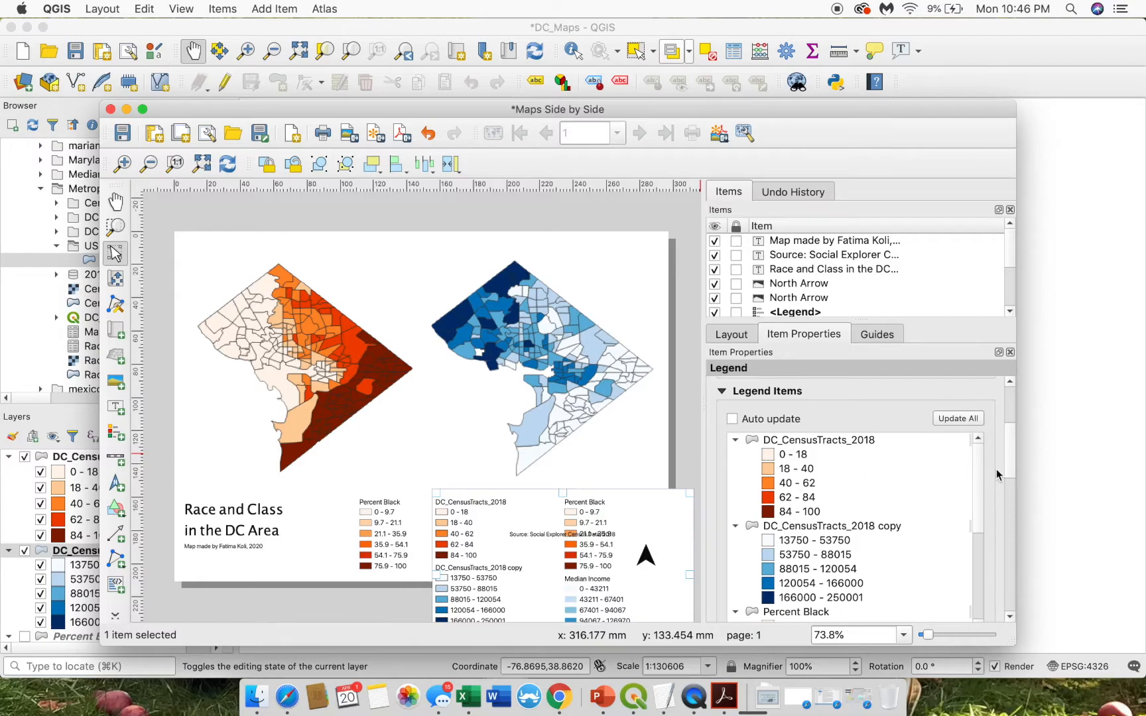
pyautogui.scroll(-5, 975, 484)
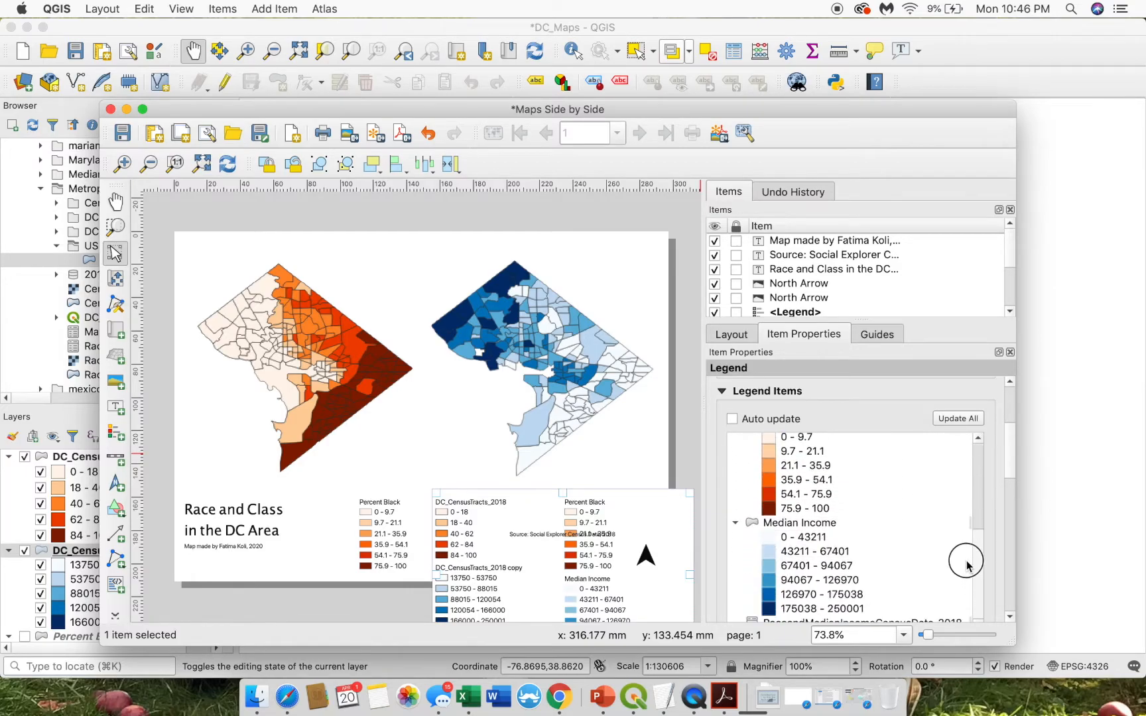
pyautogui.scroll(4, 973, 491)
pyautogui.scroll(2, 976, 464)
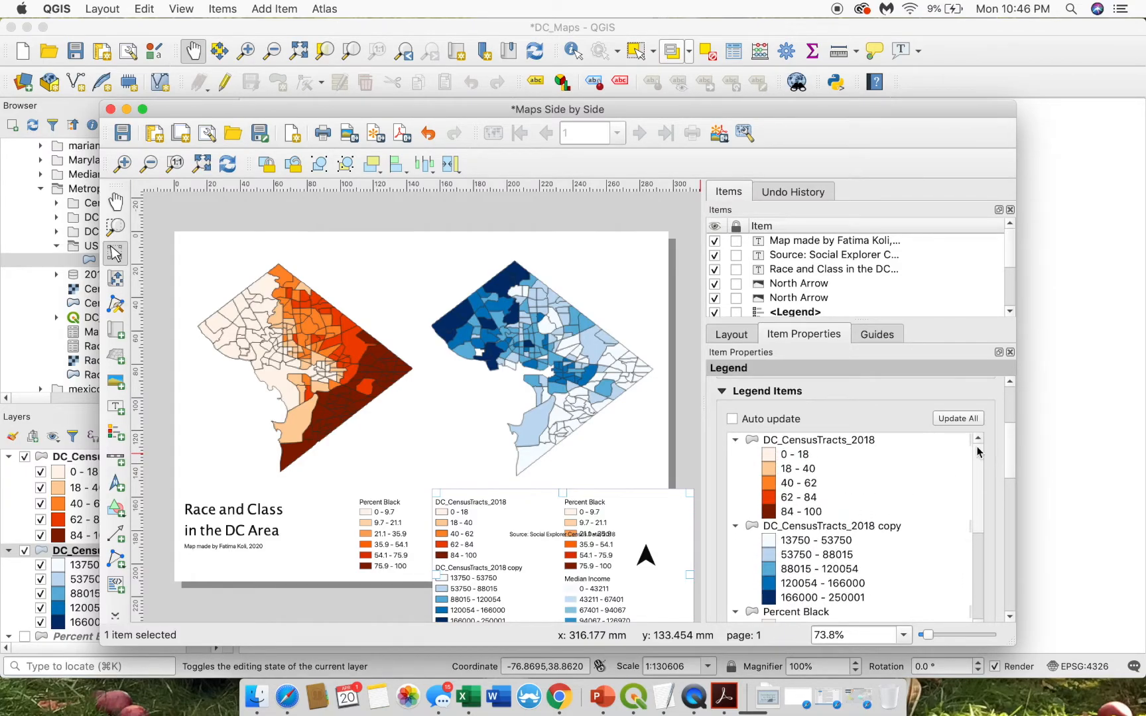
# - Collapse the legend groups and remove every entry except DC_CensusTracts_2018 copy
pyautogui.click(798, 527)
pyautogui.click(736, 439)
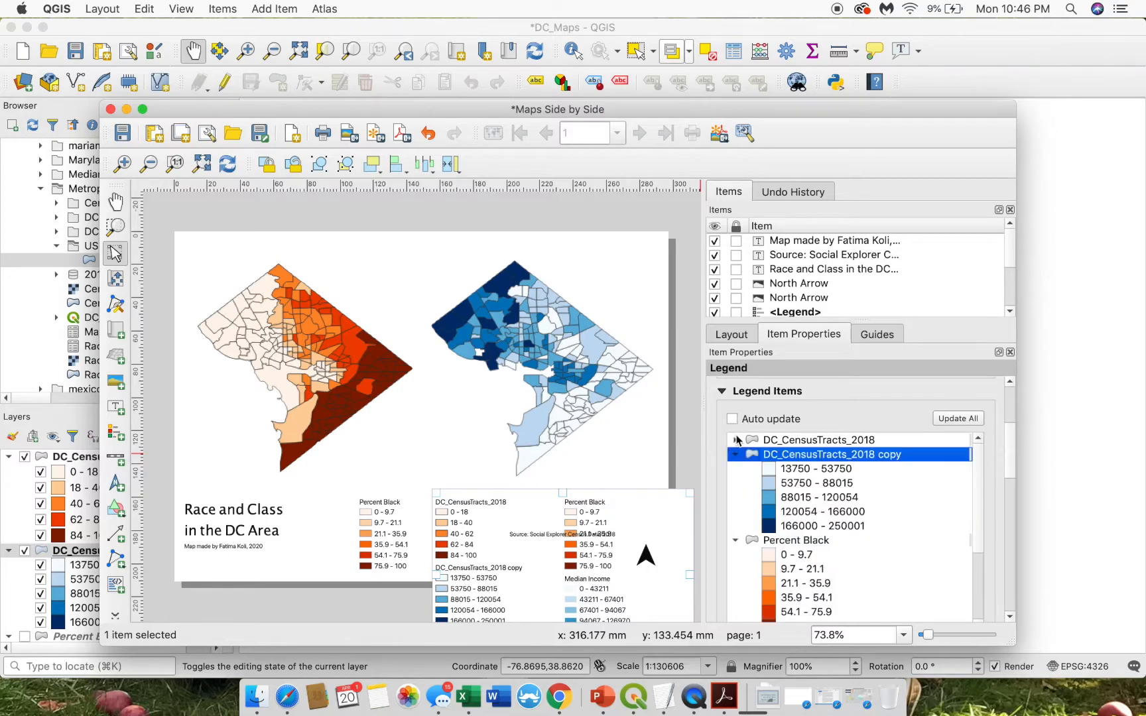
pyautogui.click(735, 455)
pyautogui.click(736, 469)
pyautogui.click(736, 483)
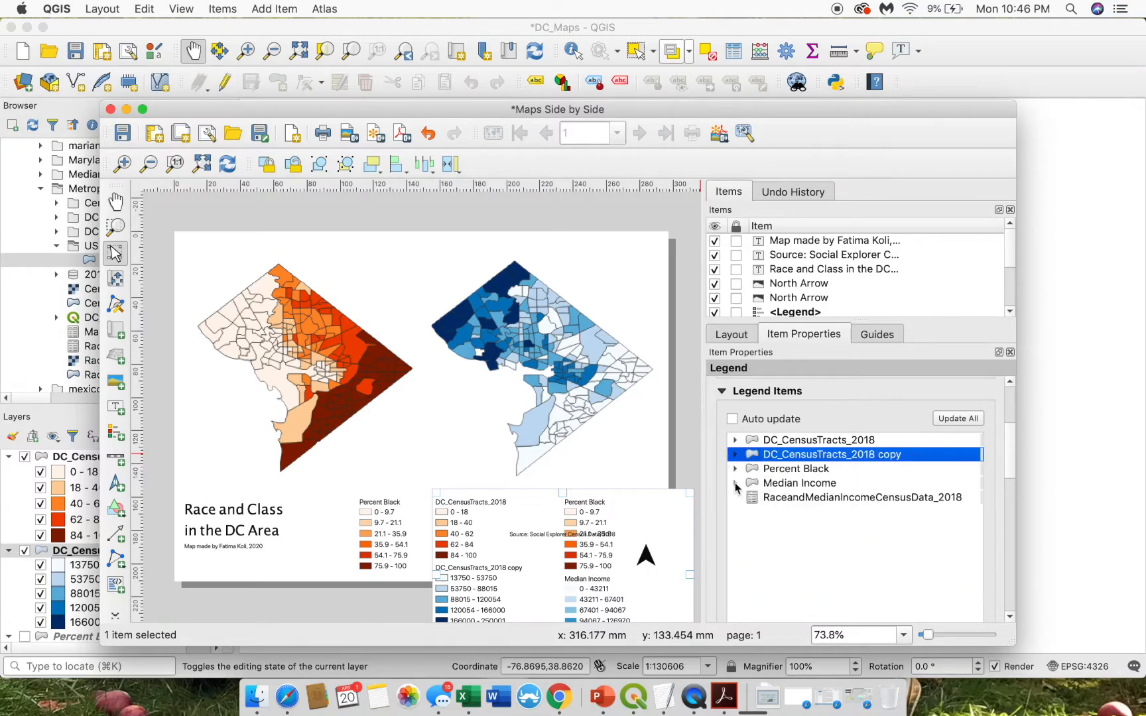
pyautogui.click(779, 499)
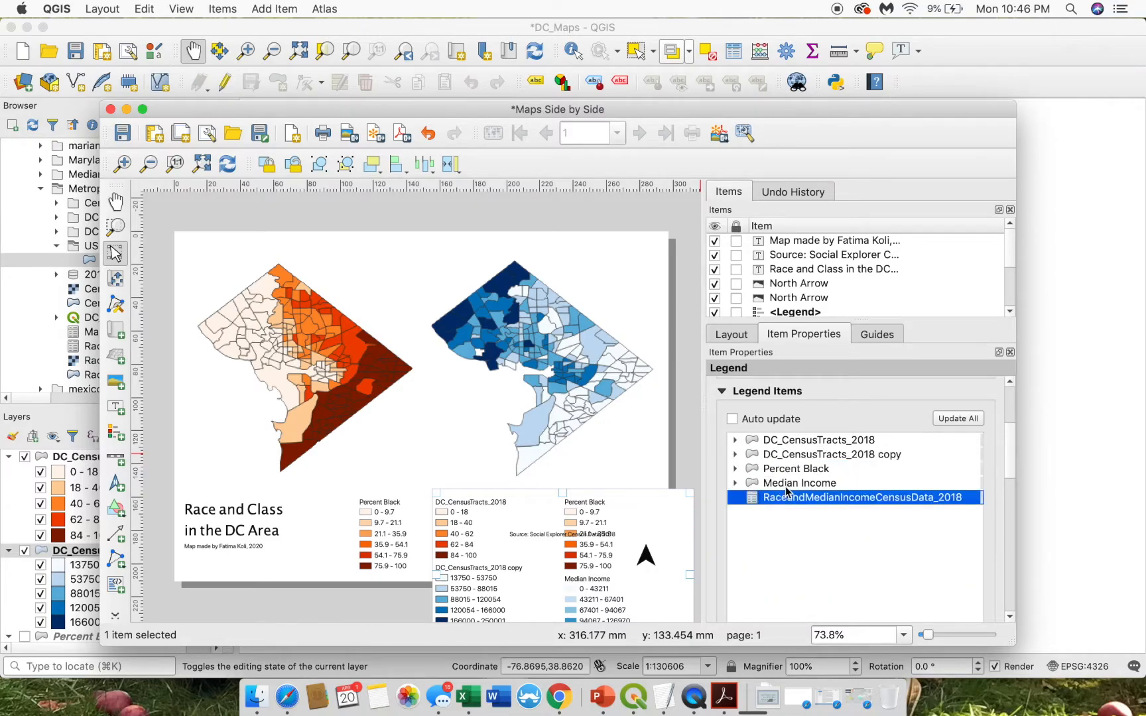
pyautogui.keyDown('shift'); pyautogui.click(793, 484); pyautogui.keyUp('shift')
pyautogui.keyDown('shift'); pyautogui.click(786, 471); pyautogui.keyUp('shift')
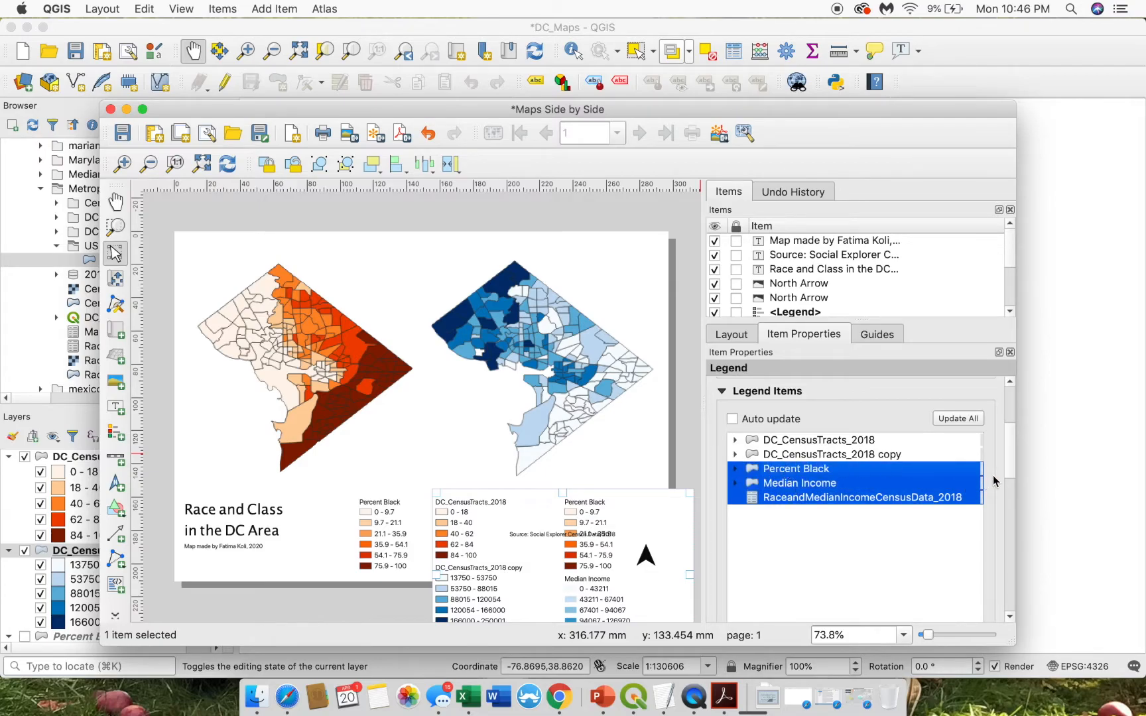
pyautogui.moveTo(1009, 467); pyautogui.dragTo(969, 508)
pyautogui.click(822, 519)
pyautogui.click(879, 425)
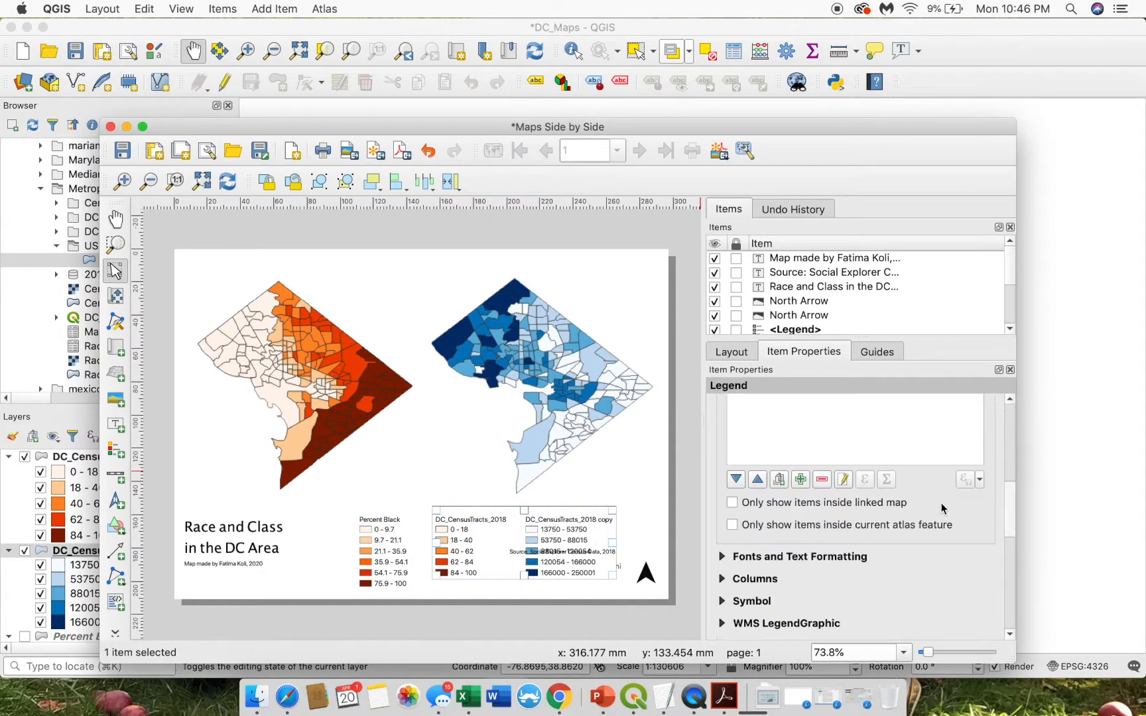
pyautogui.click(821, 479)
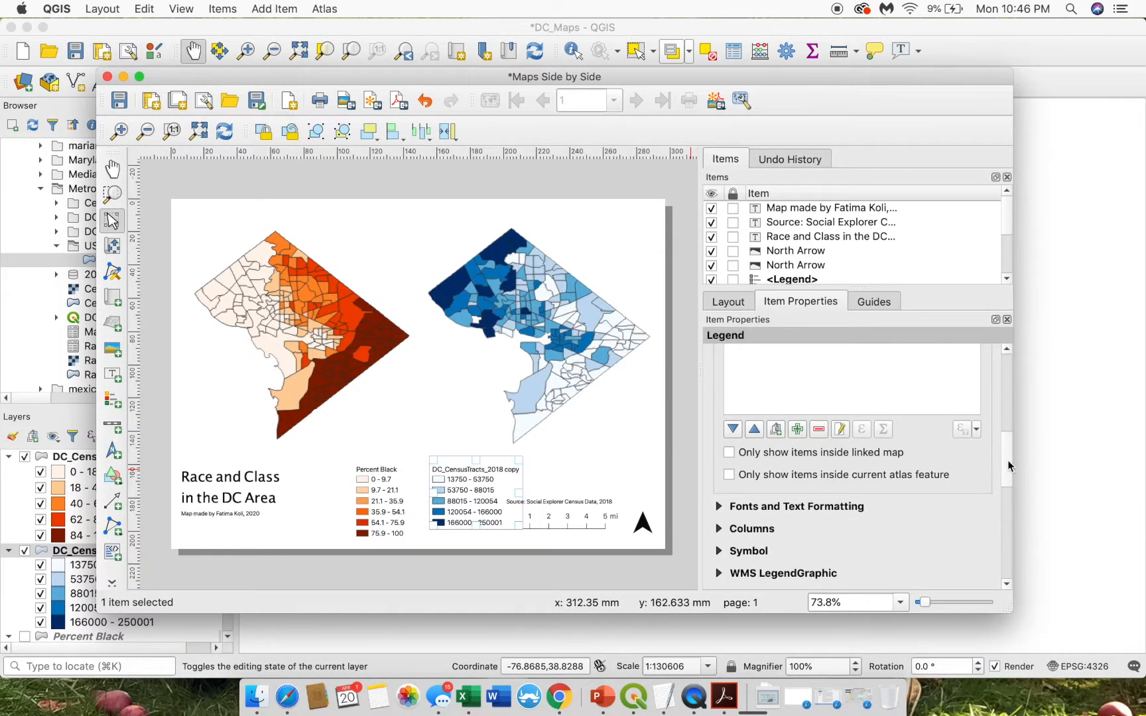
# - Rename the copy entry 'Median Income' and move the legend left beside Percent Black
pyautogui.moveTo(1013, 467); pyautogui.dragTo(1013, 397)
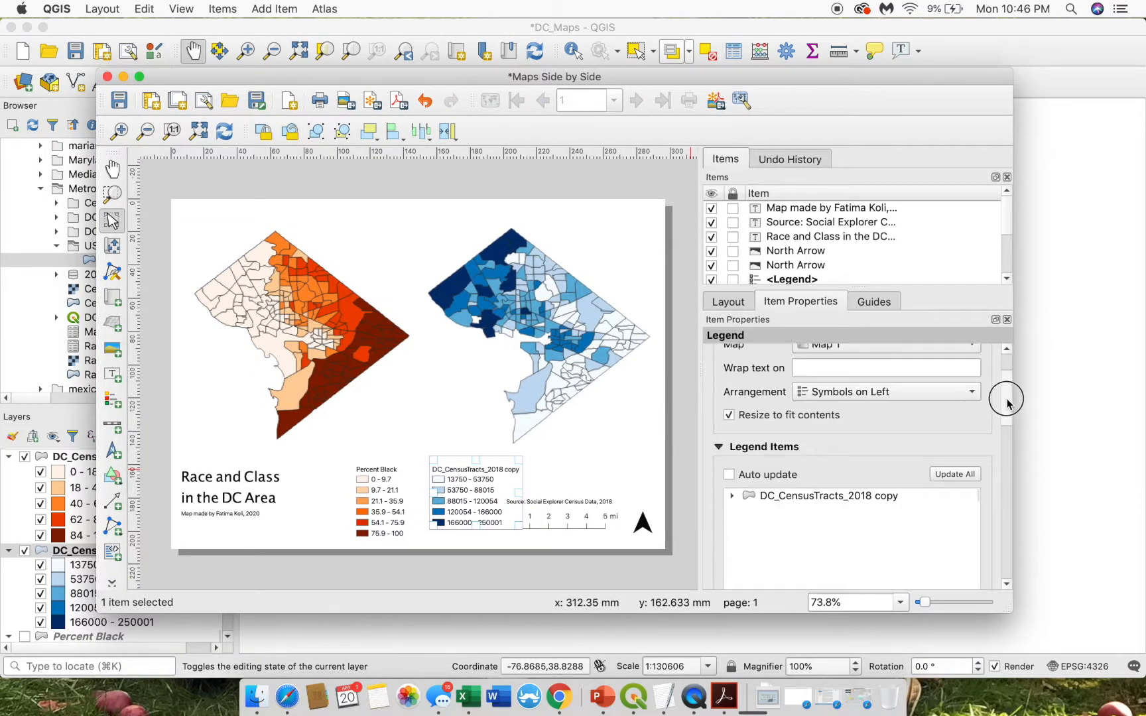
pyautogui.rightClick(821, 500)
pyautogui.click(789, 496)
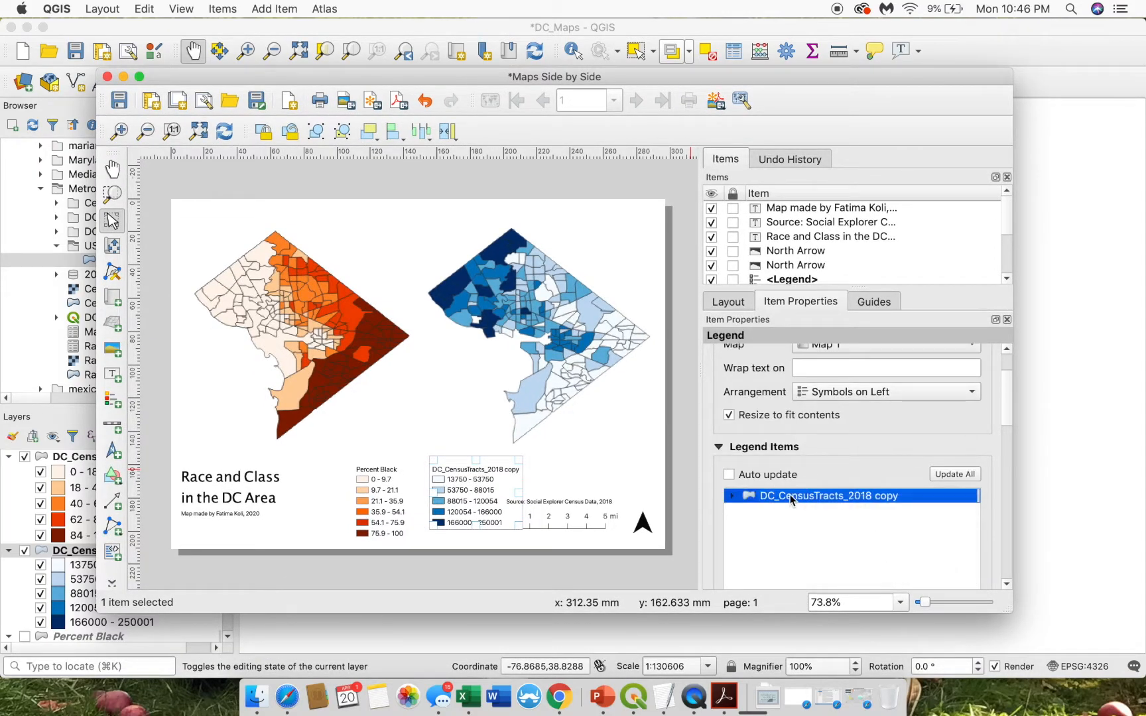
pyautogui.click(825, 497)
pyautogui.doubleClick(826, 499)
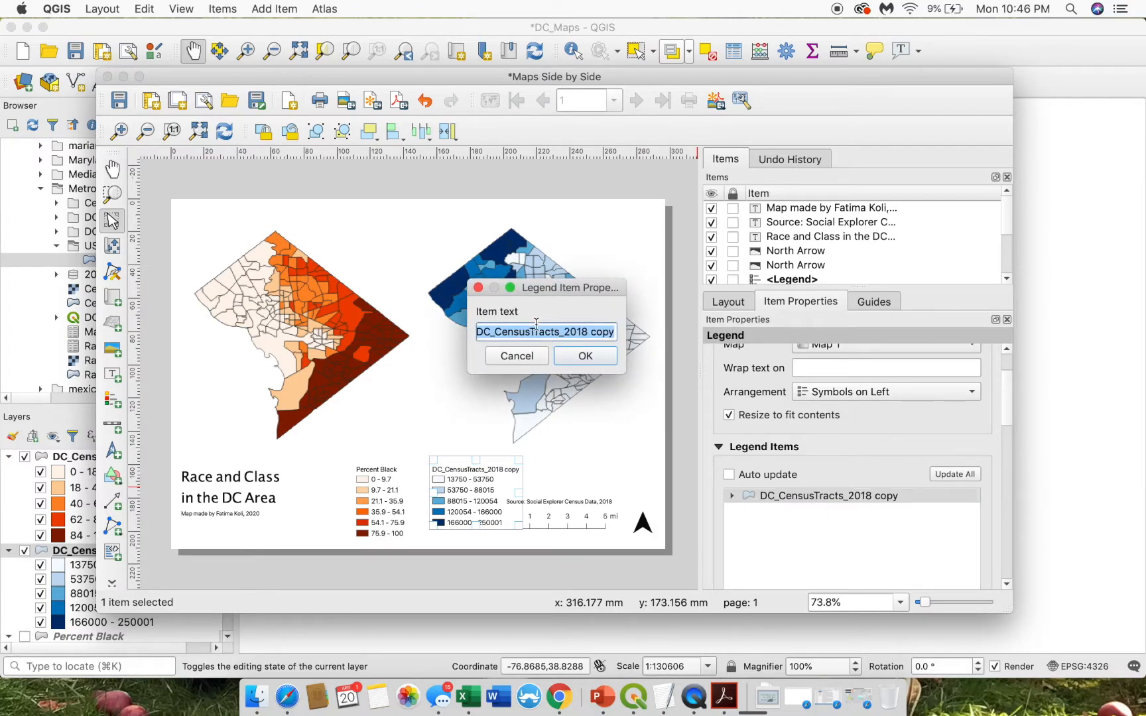
pyautogui.write('Median Incom')
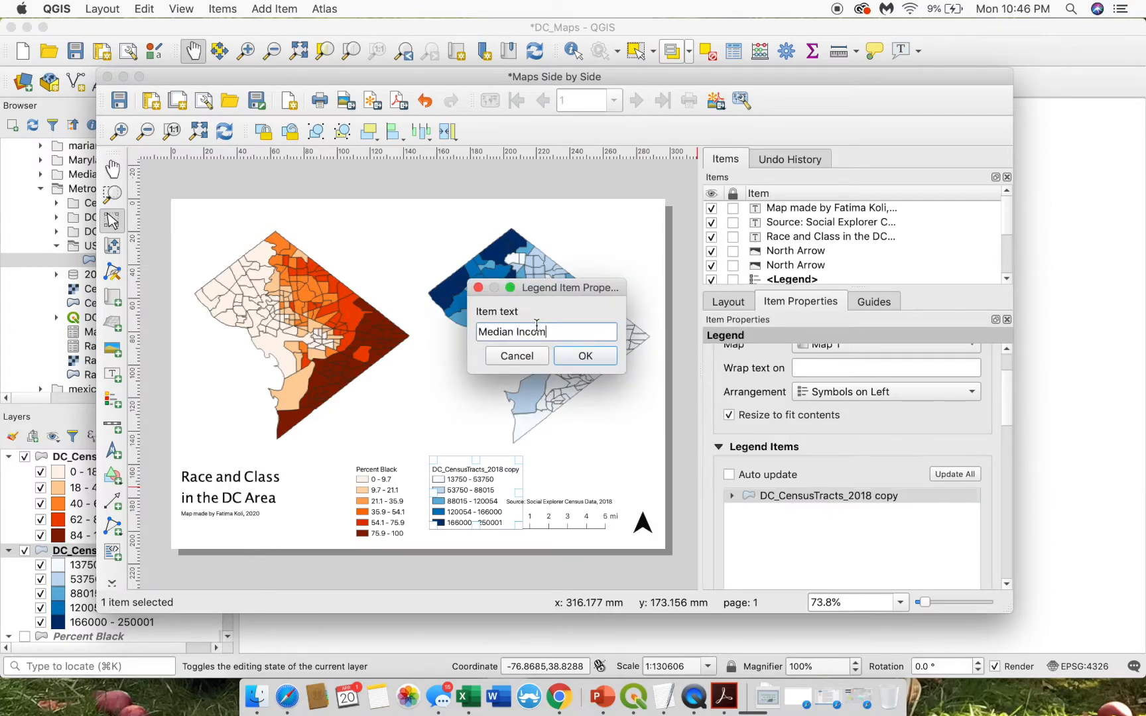
pyautogui.write('e')
pyautogui.press('Return')
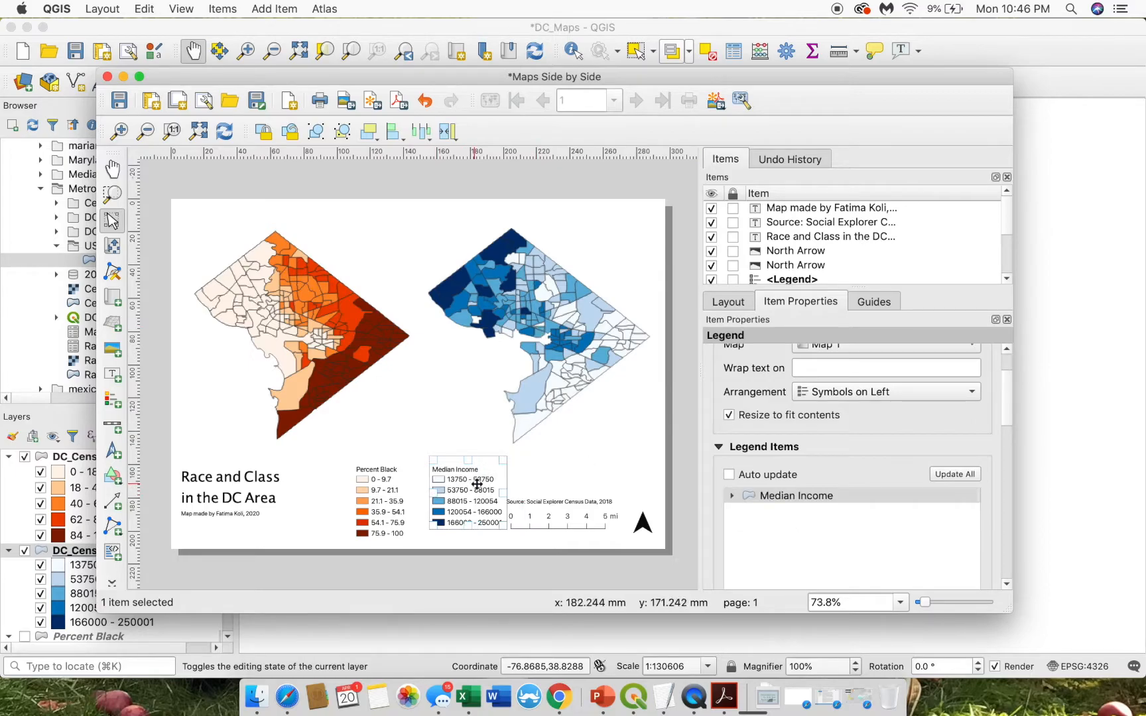
pyautogui.moveTo(476, 485); pyautogui.dragTo(456, 499)
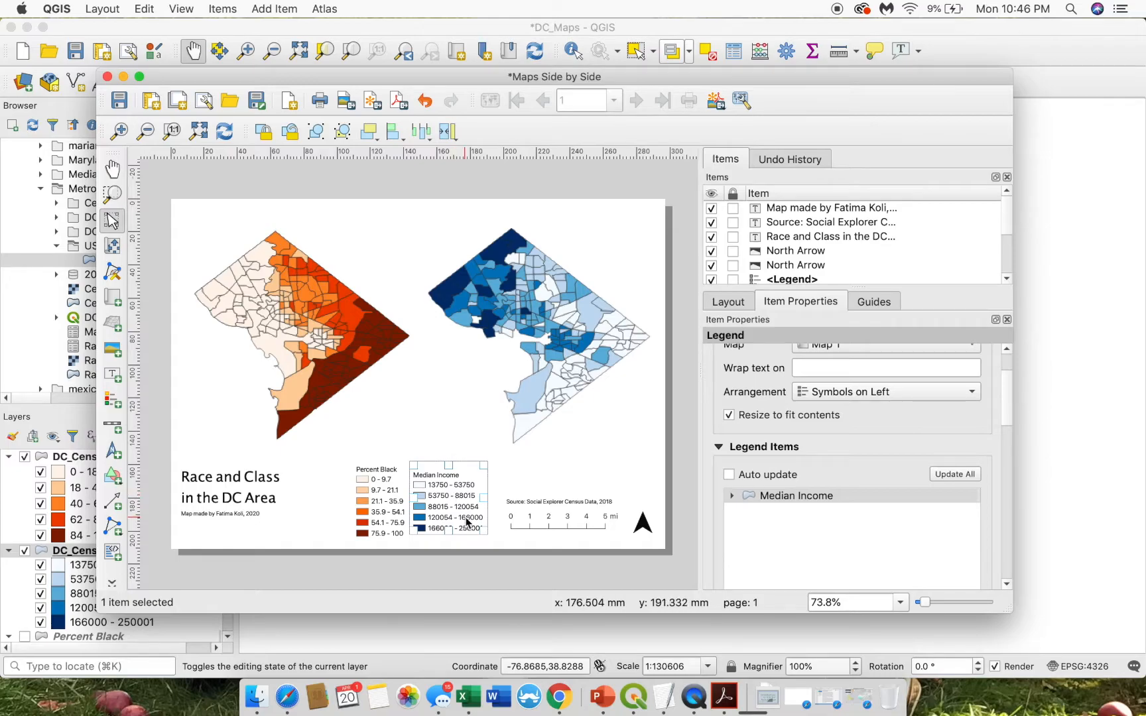
# - Select the Percent Black legend, refresh its layer list and collapse the legend groups
pyautogui.click(358, 504)
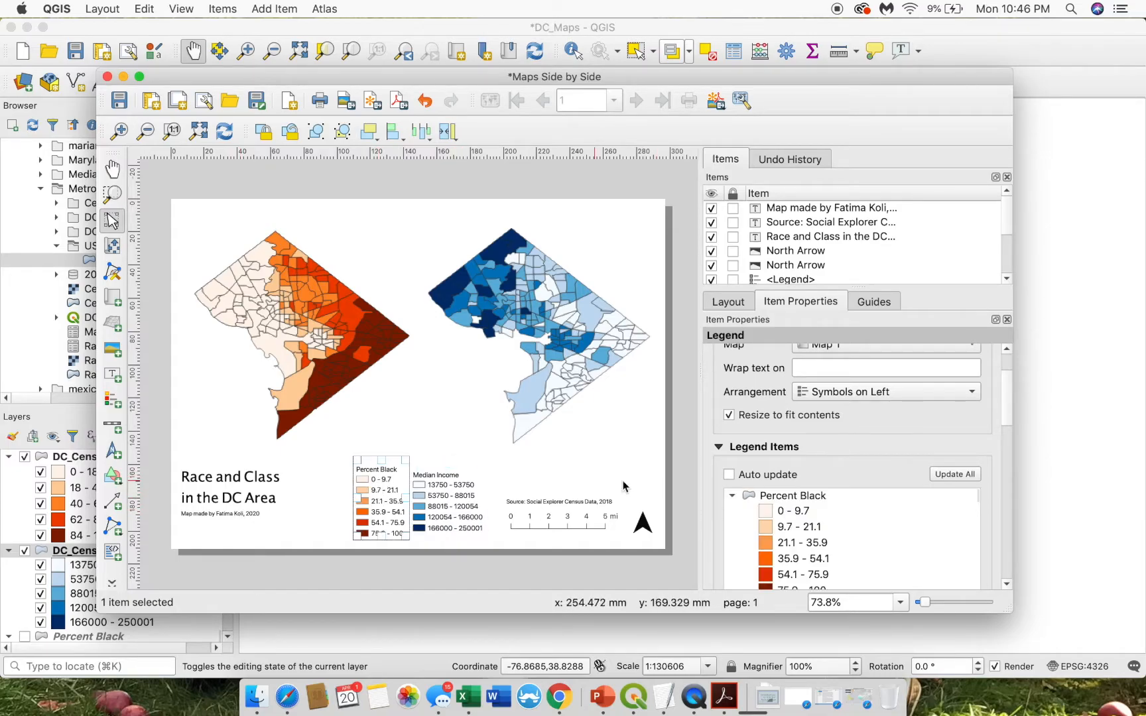
pyautogui.click(766, 475)
pyautogui.click(733, 496)
pyautogui.click(733, 496)
pyautogui.click(733, 496)
pyautogui.click(733, 510)
pyautogui.click(732, 524)
pyautogui.click(732, 538)
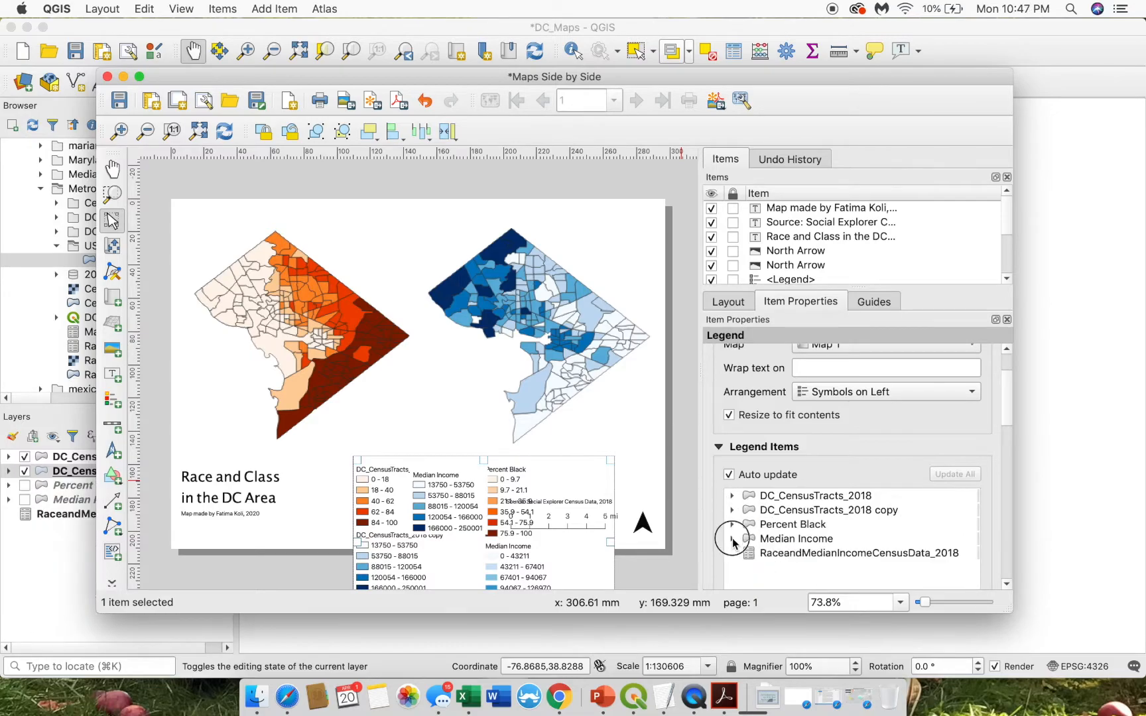
pyautogui.click(816, 542)
pyautogui.moveTo(815, 542); pyautogui.dragTo(784, 555)
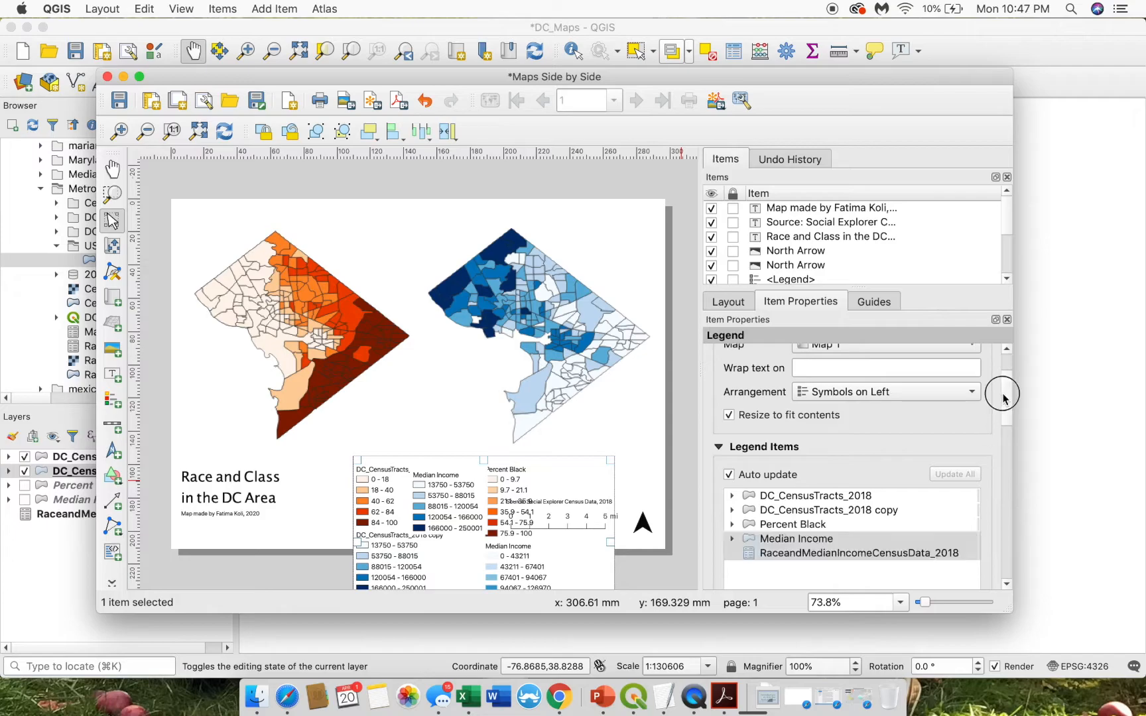
pyautogui.moveTo(1003, 392); pyautogui.dragTo(1005, 413)
pyautogui.moveTo(828, 475); pyautogui.dragTo(807, 455)
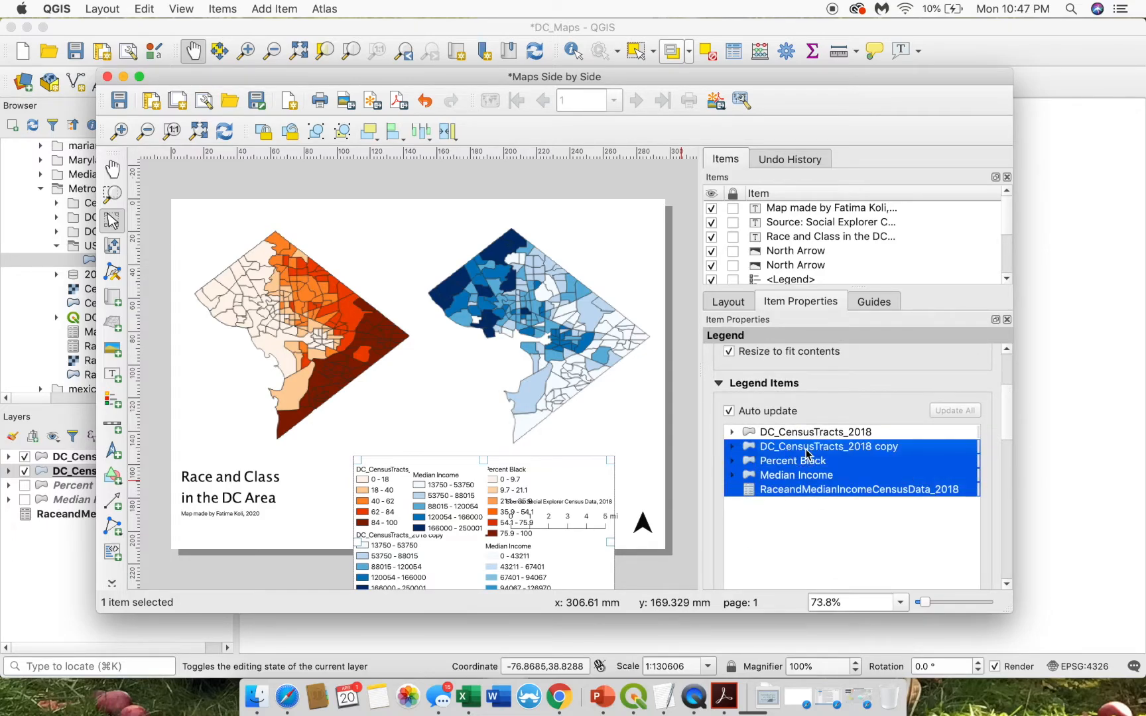
pyautogui.moveTo(1004, 429)
pyautogui.mouseDown()
pyautogui.moveTo(998, 472)
pyautogui.moveTo(1008, 412)
pyautogui.mouseUp()
# - Turn off Auto update and remove the four entries below DC_CensusTracts_2018
pyautogui.click(729, 366)
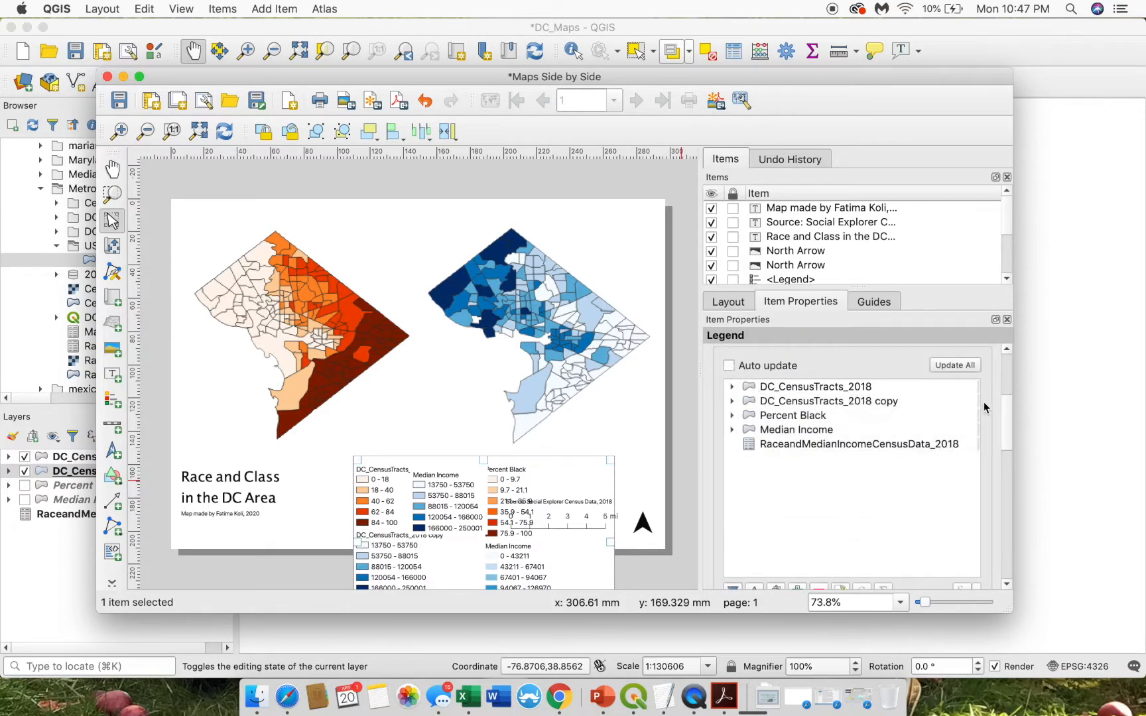
pyautogui.click(776, 451)
pyautogui.keyDown('shift'); pyautogui.click(777, 403); pyautogui.keyUp('shift')
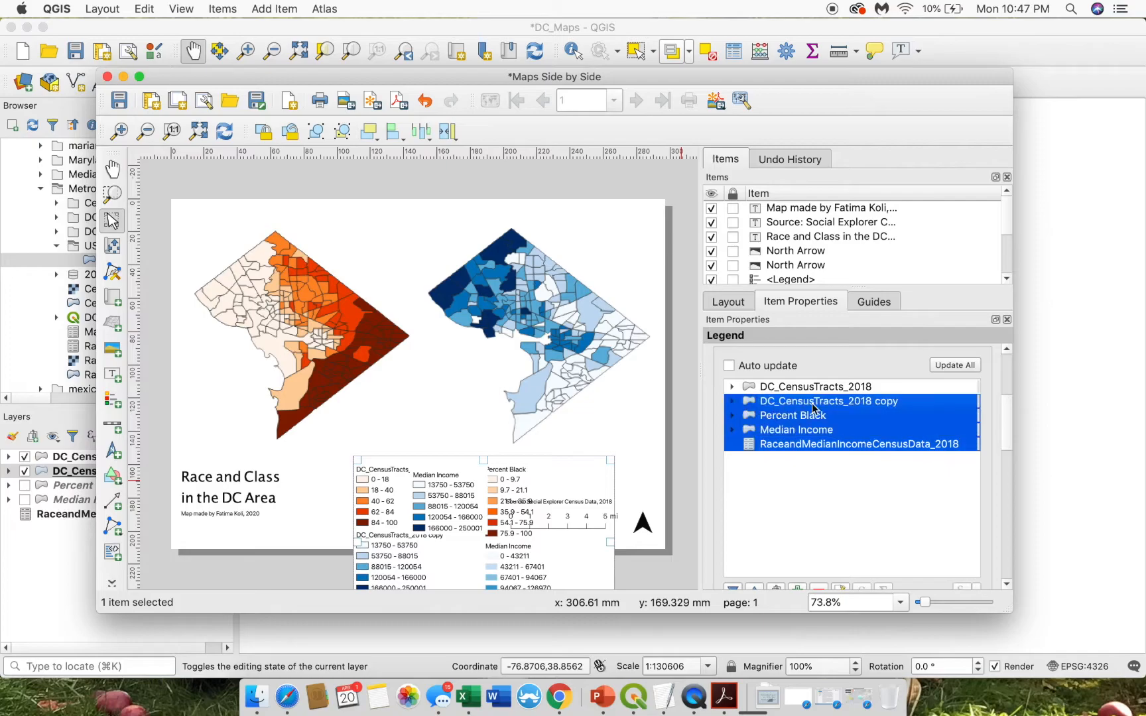
pyautogui.click(1012, 426)
pyautogui.scroll(-3, 1008, 435)
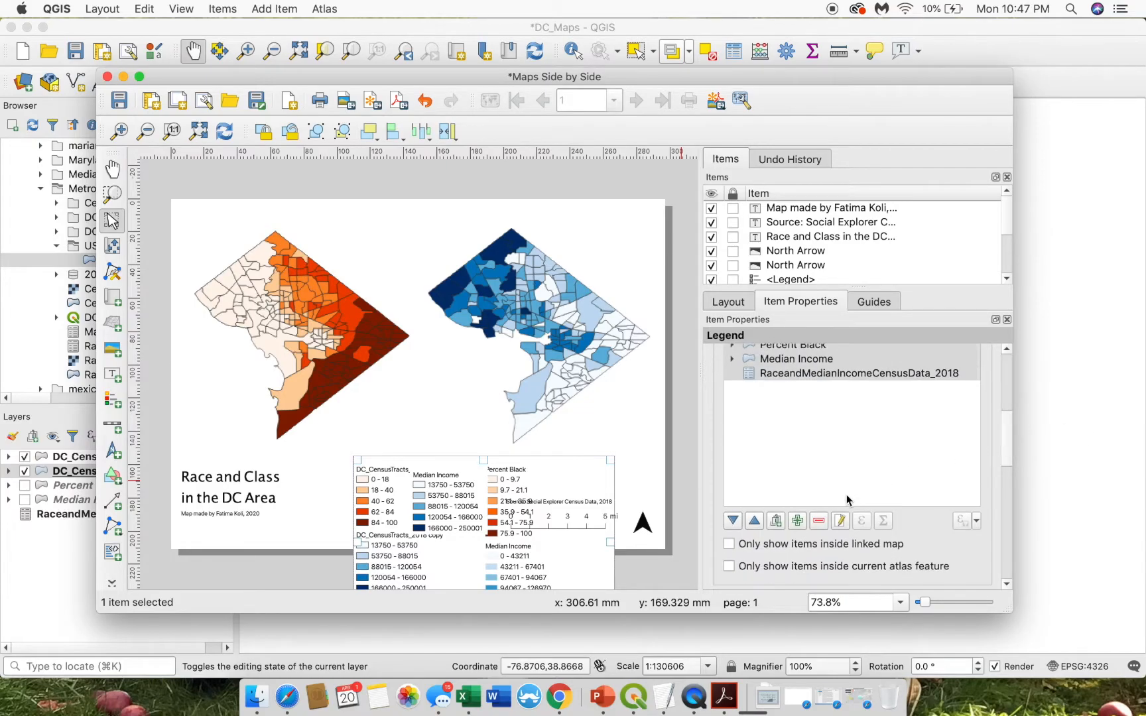
pyautogui.click(822, 520)
# - Relabel DC_CensusTracts_2018 as 'Percent Black' and position the legend beside Median Income
pyautogui.moveTo(384, 508); pyautogui.dragTo(363, 514)
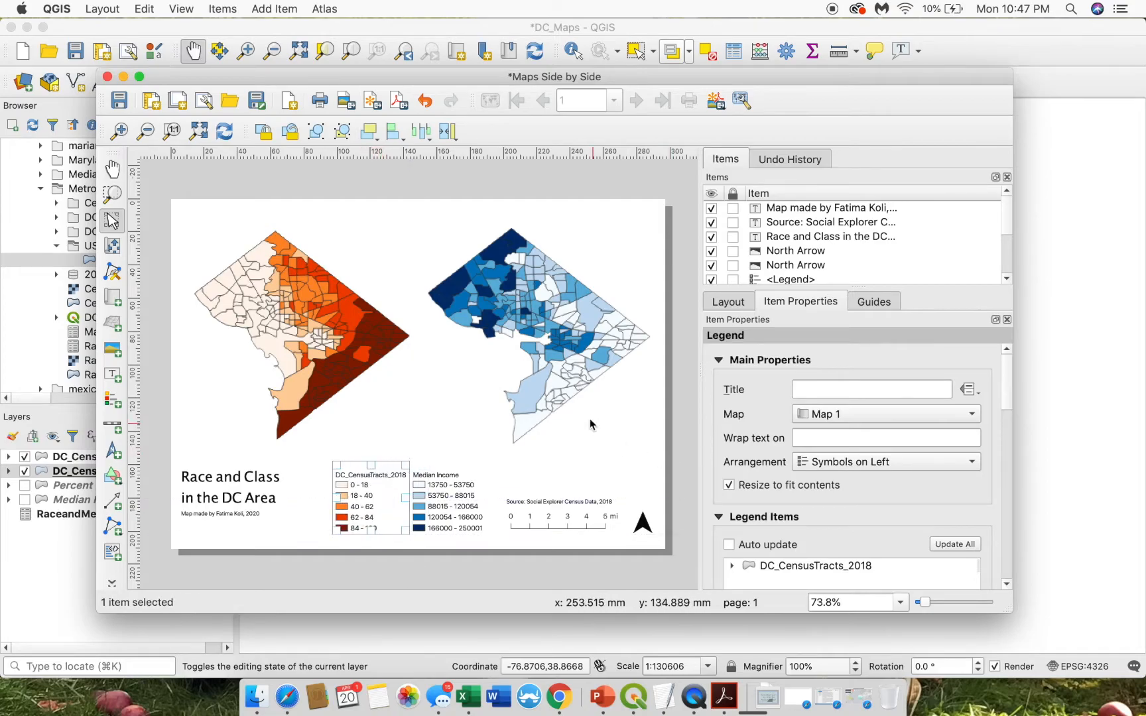
pyautogui.click(795, 569)
pyautogui.doubleClick(795, 569)
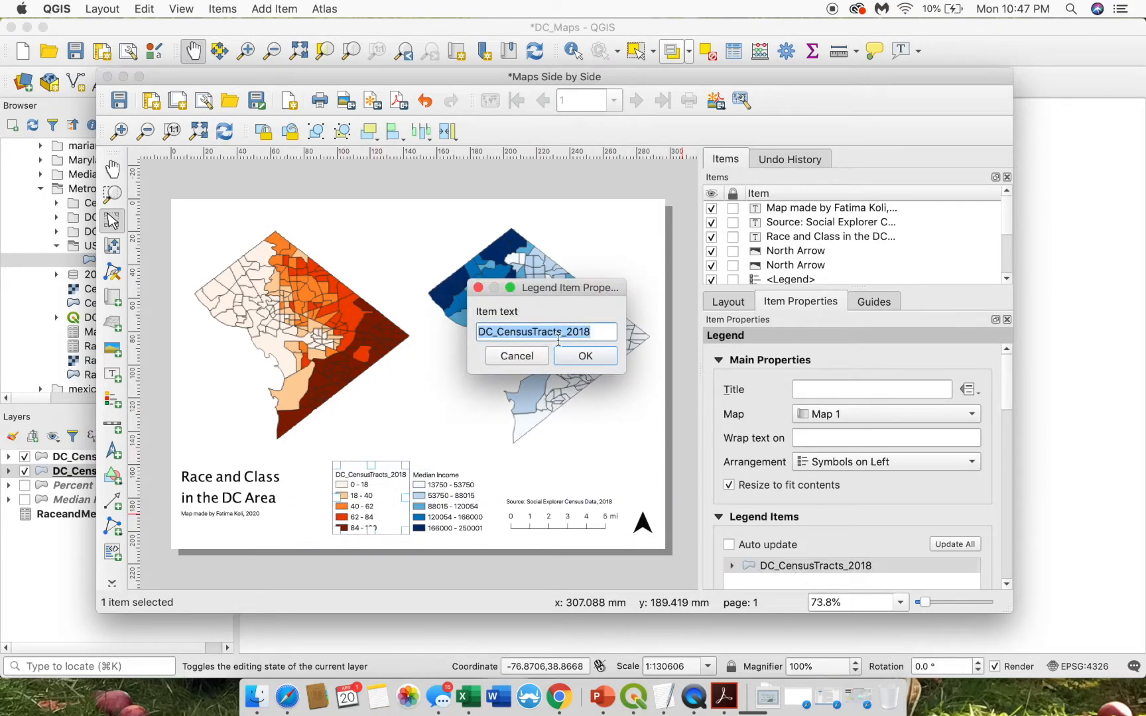
pyautogui.write('Percent Black')
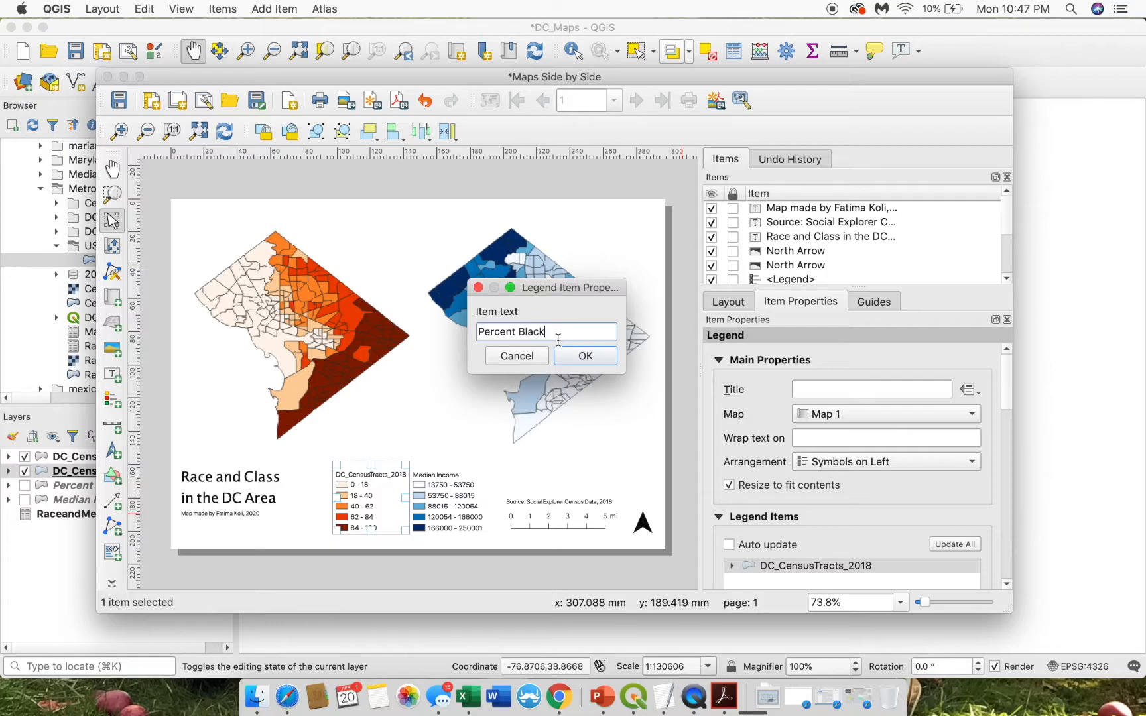
pyautogui.click(585, 355)
pyautogui.click(417, 579)
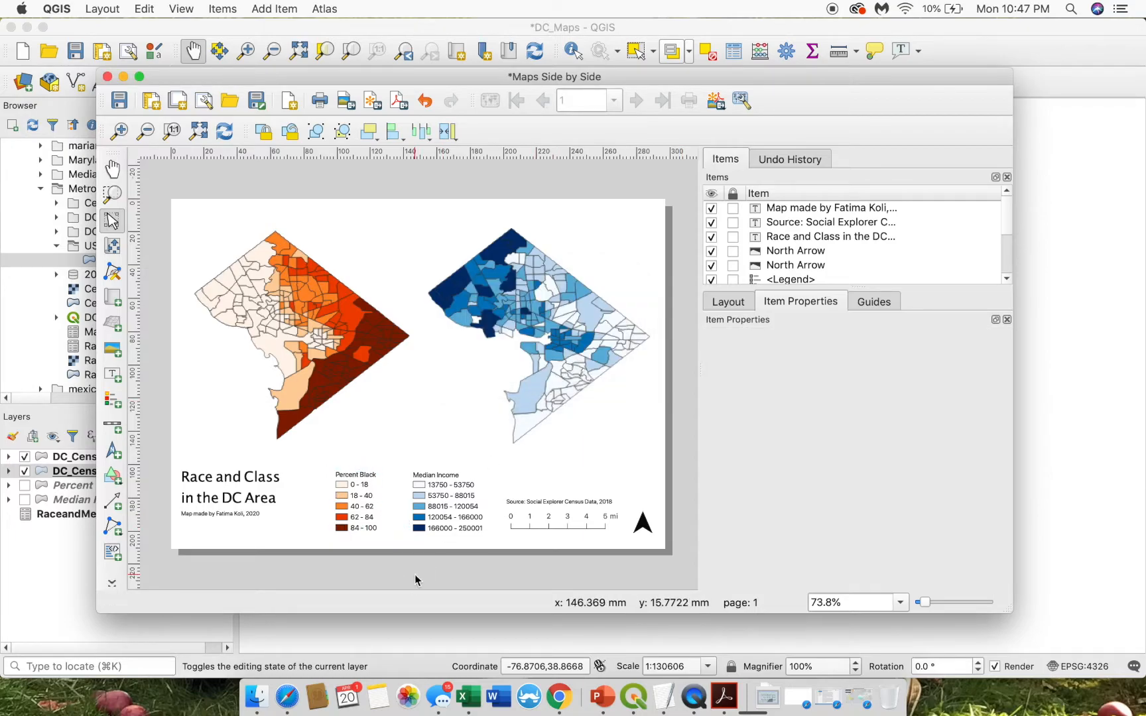
pyautogui.moveTo(347, 516); pyautogui.dragTo(373, 503)
pyautogui.click(440, 568)
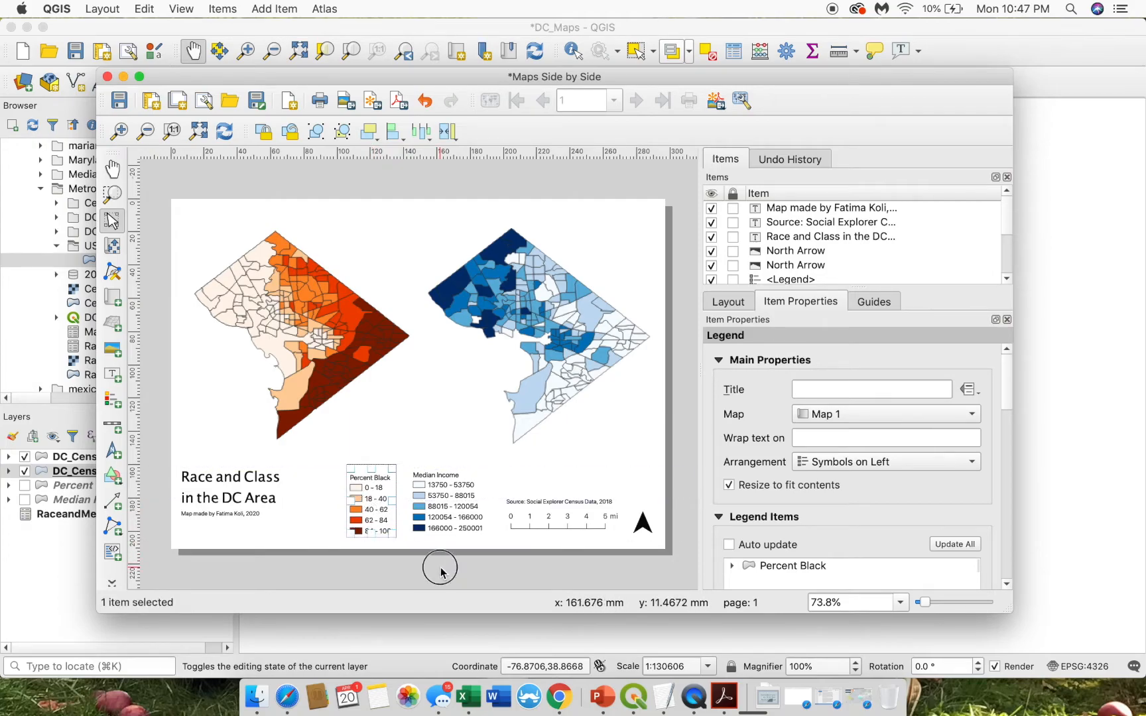
# - Check the Race and Class title and both legends, then return to the main map window
pyautogui.click(236, 492)
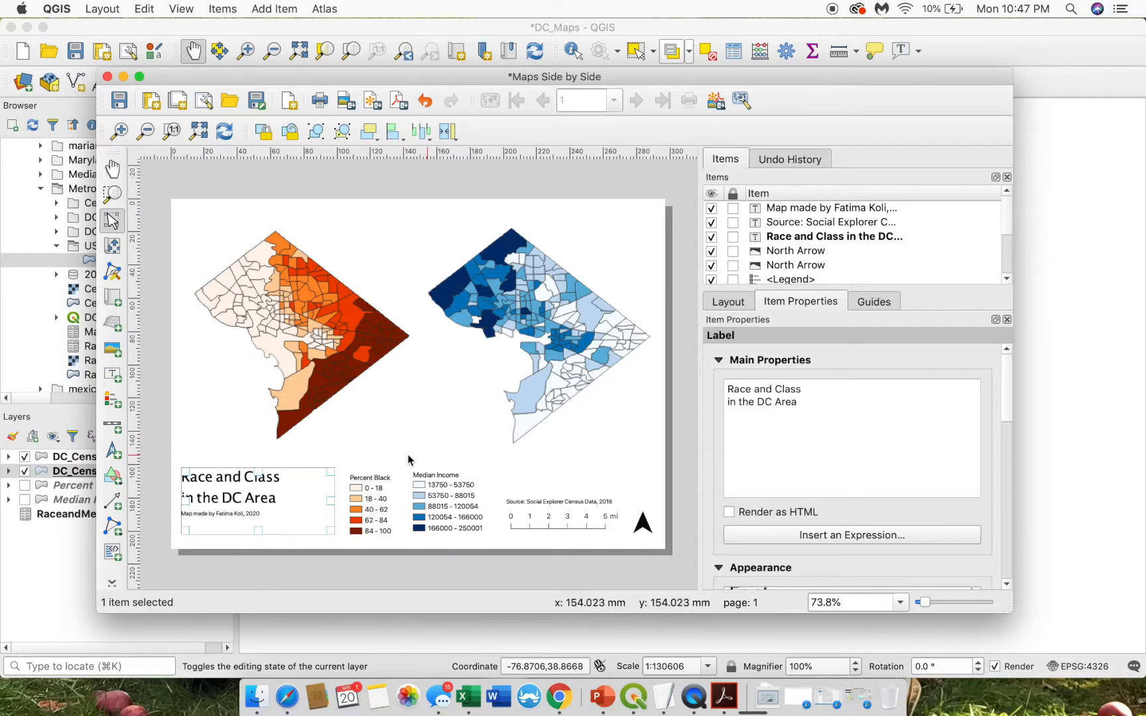
pyautogui.click(484, 564)
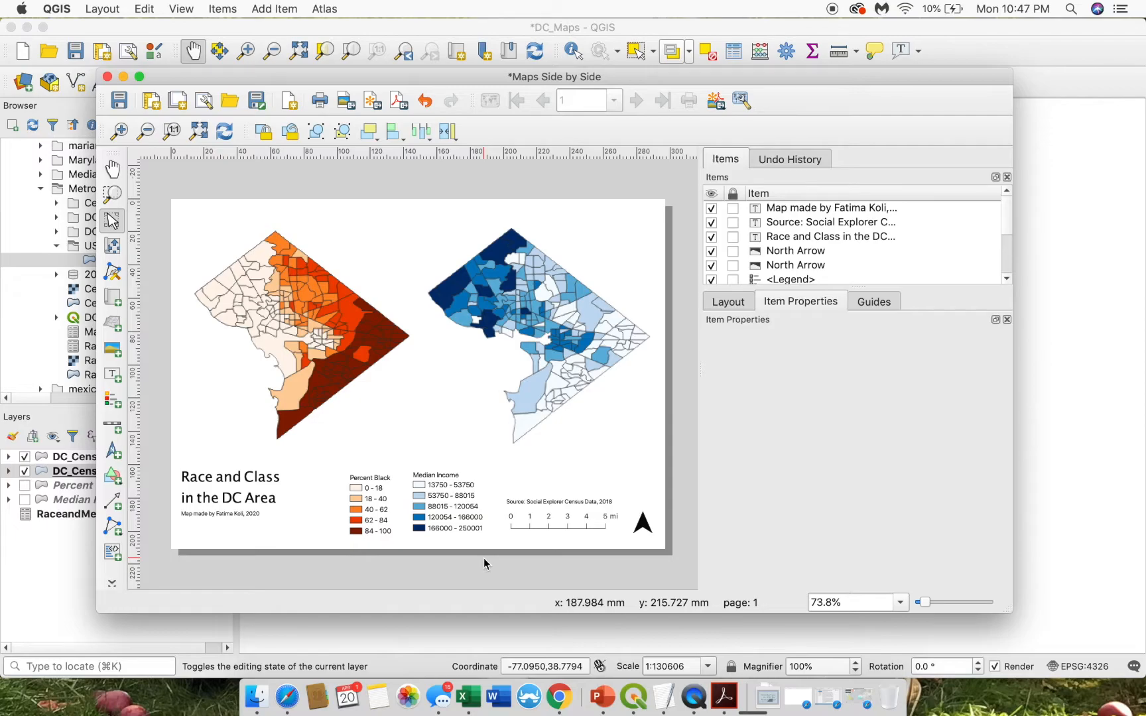
pyautogui.click(374, 520)
pyautogui.click(447, 511)
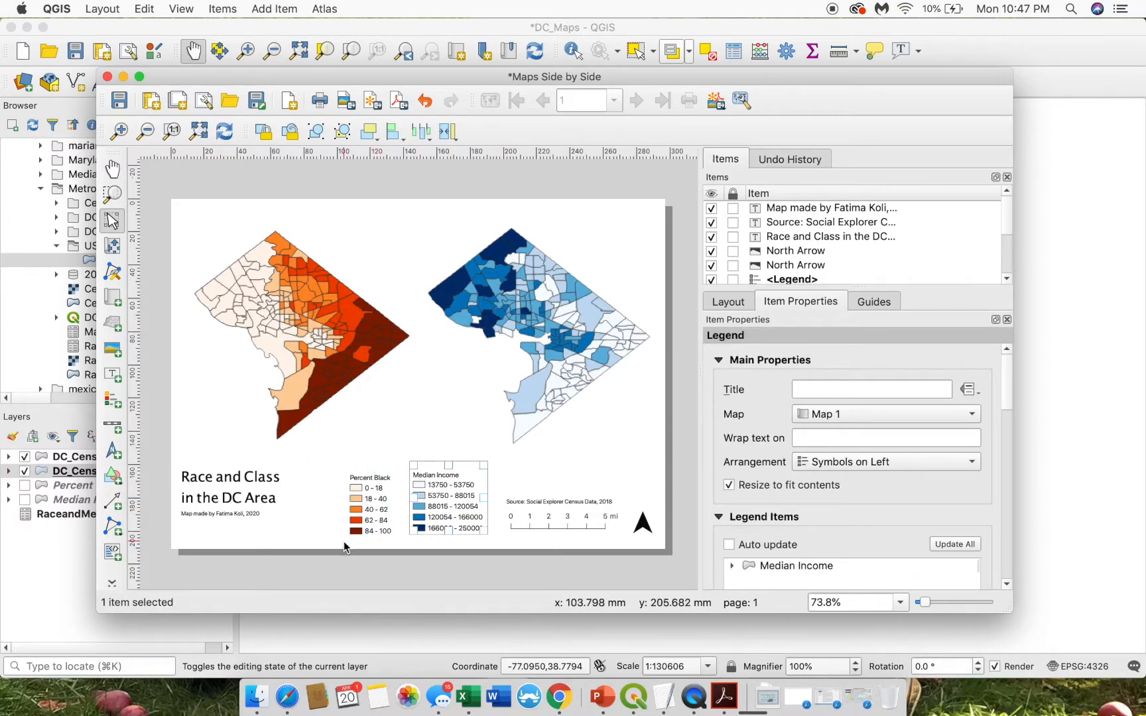
pyautogui.click(30, 563)
# - Open the DC_CensusTracts_2018 copy layer's properties and review its four income classes
pyautogui.click(8, 471)
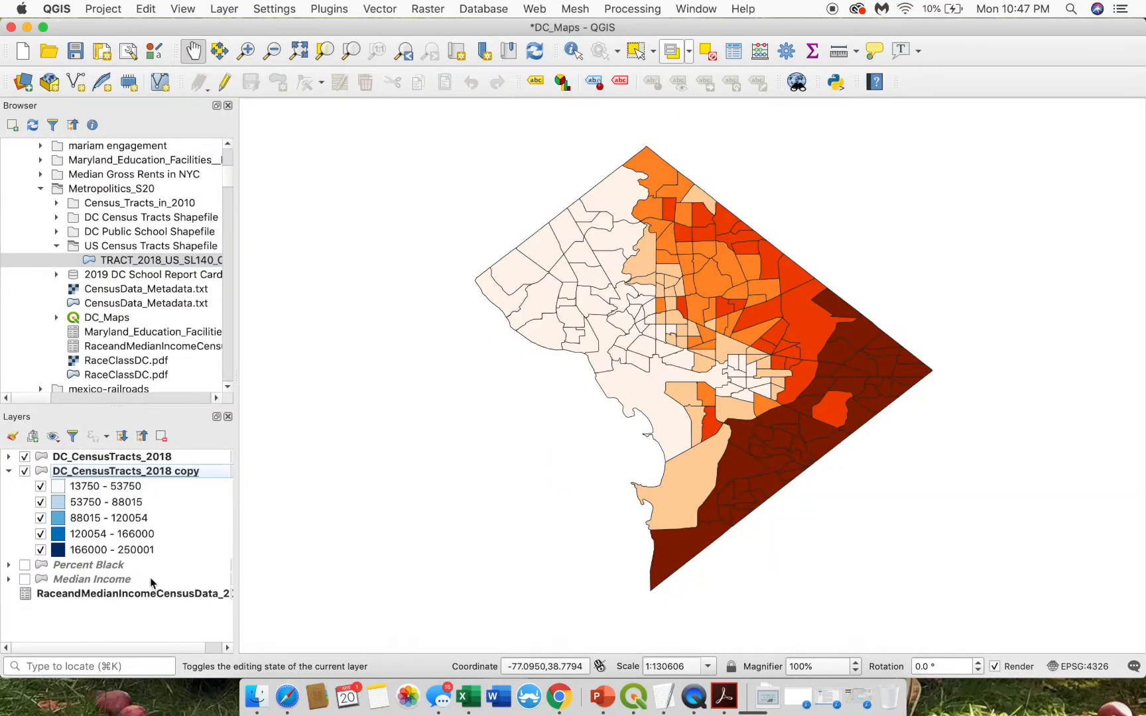
pyautogui.doubleClick(126, 488)
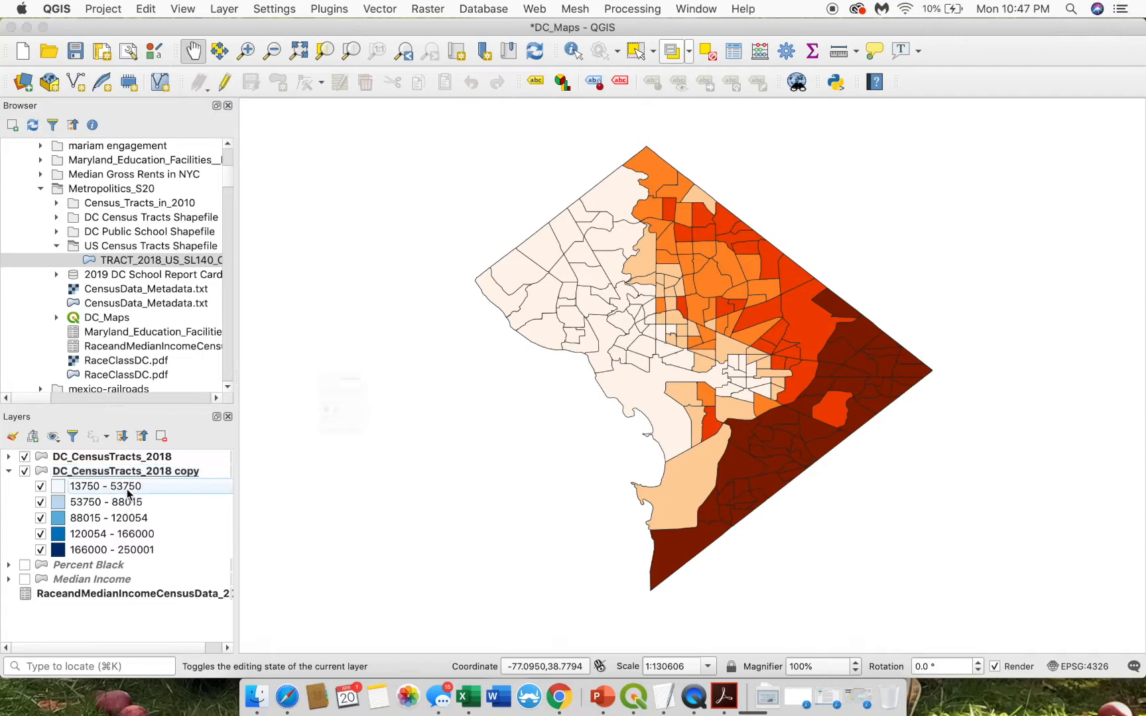
pyautogui.click(161, 159)
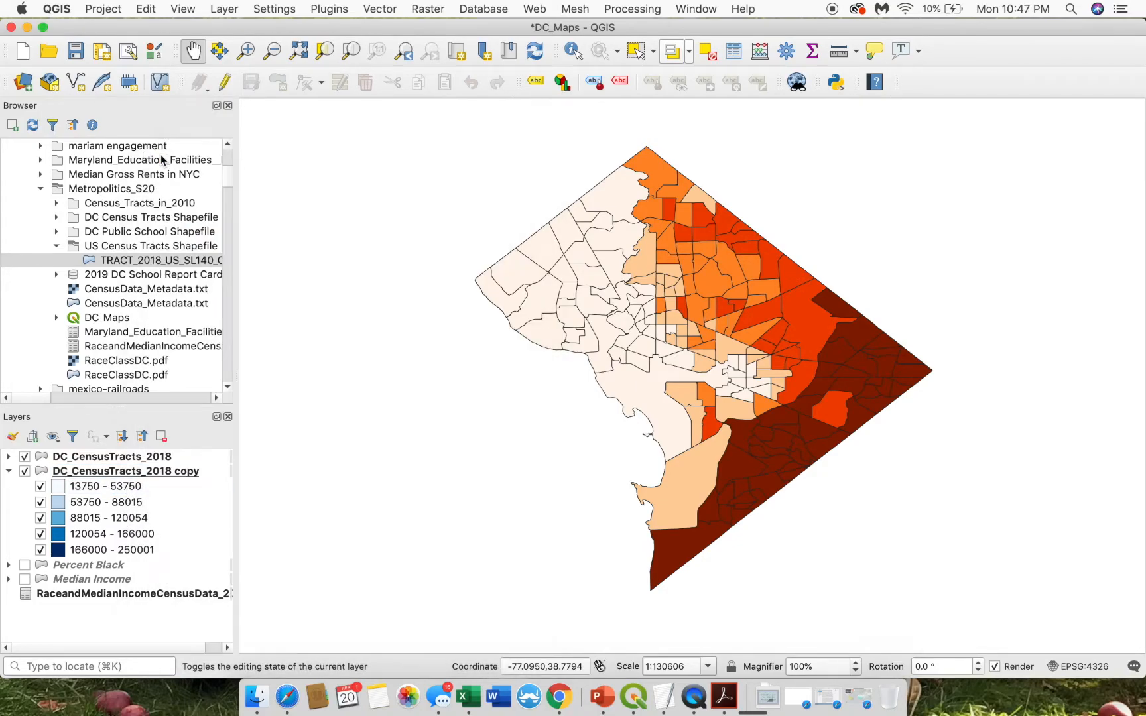
pyautogui.doubleClick(193, 472)
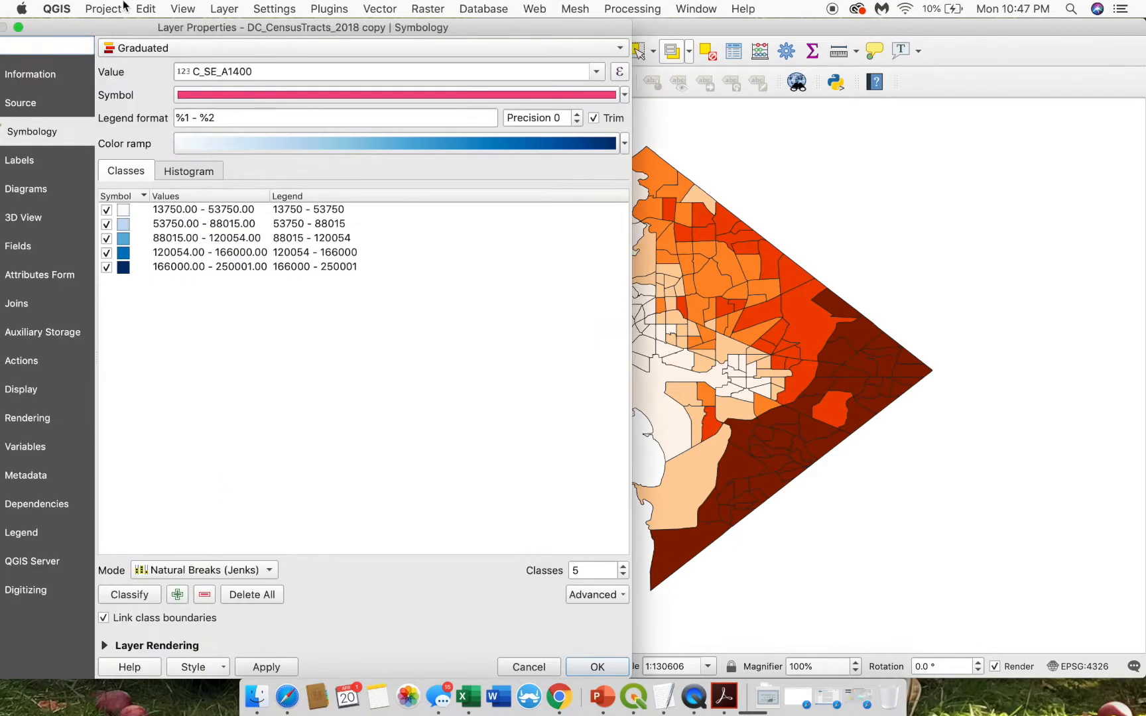
pyautogui.click(241, 211)
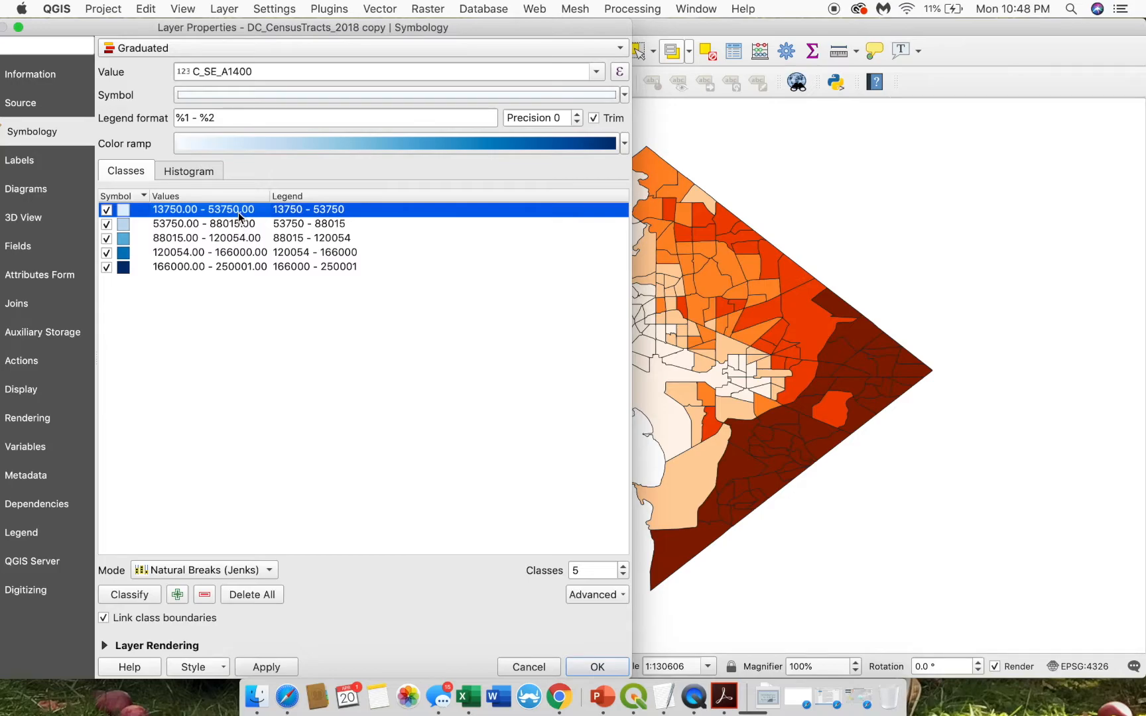
pyautogui.click(237, 227)
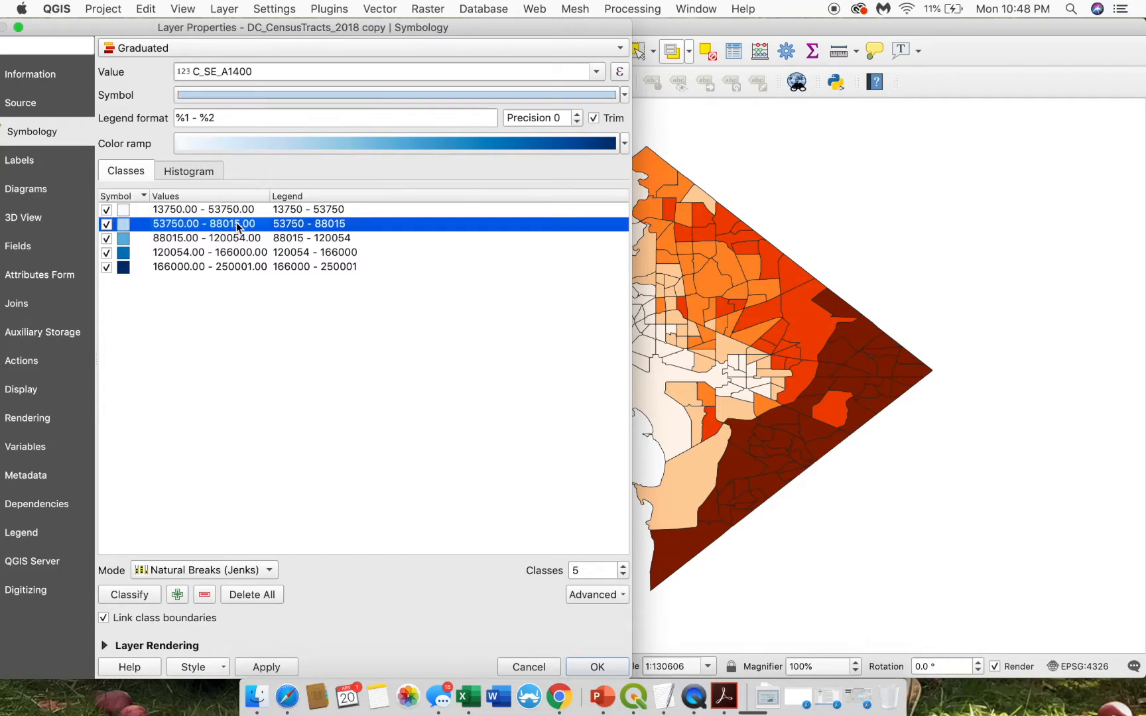
pyautogui.click(239, 239)
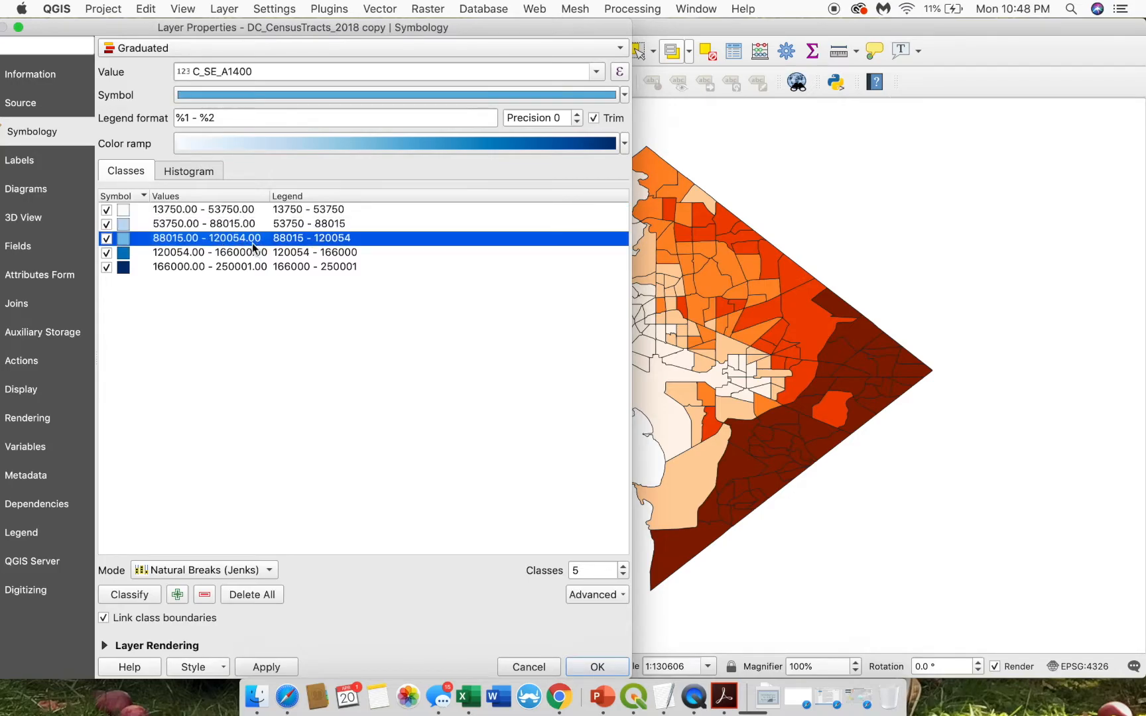
pyautogui.click(242, 253)
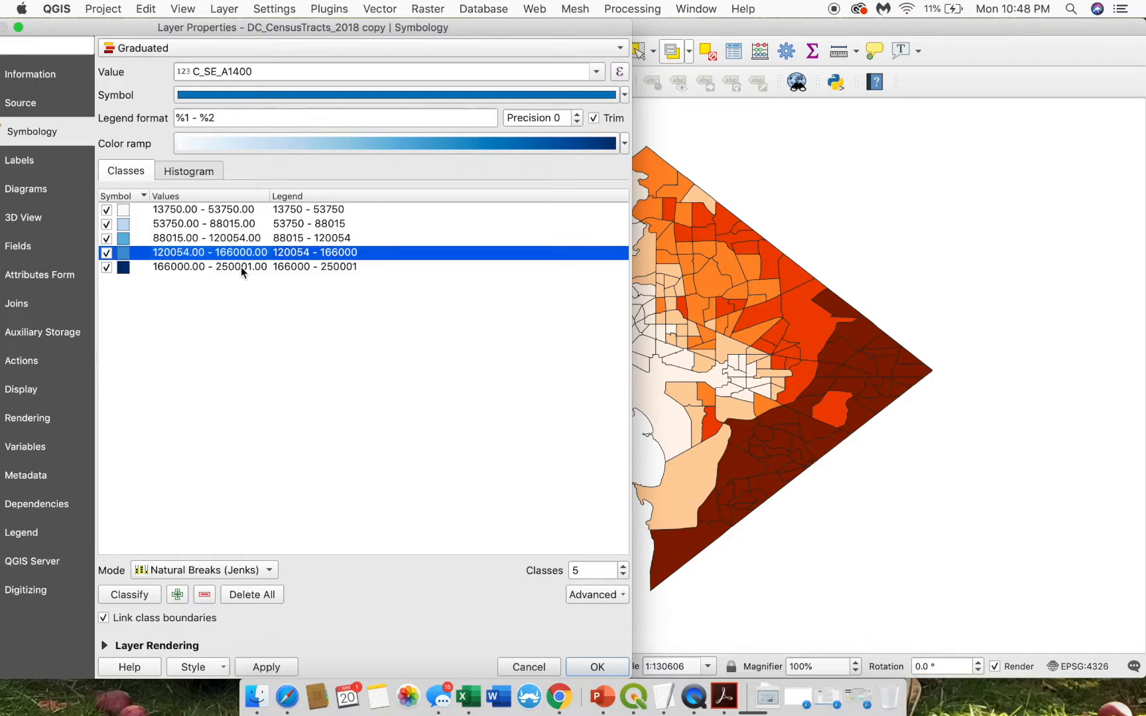
# - Set the first income class's upper bound to 55000
pyautogui.doubleClick(236, 211)
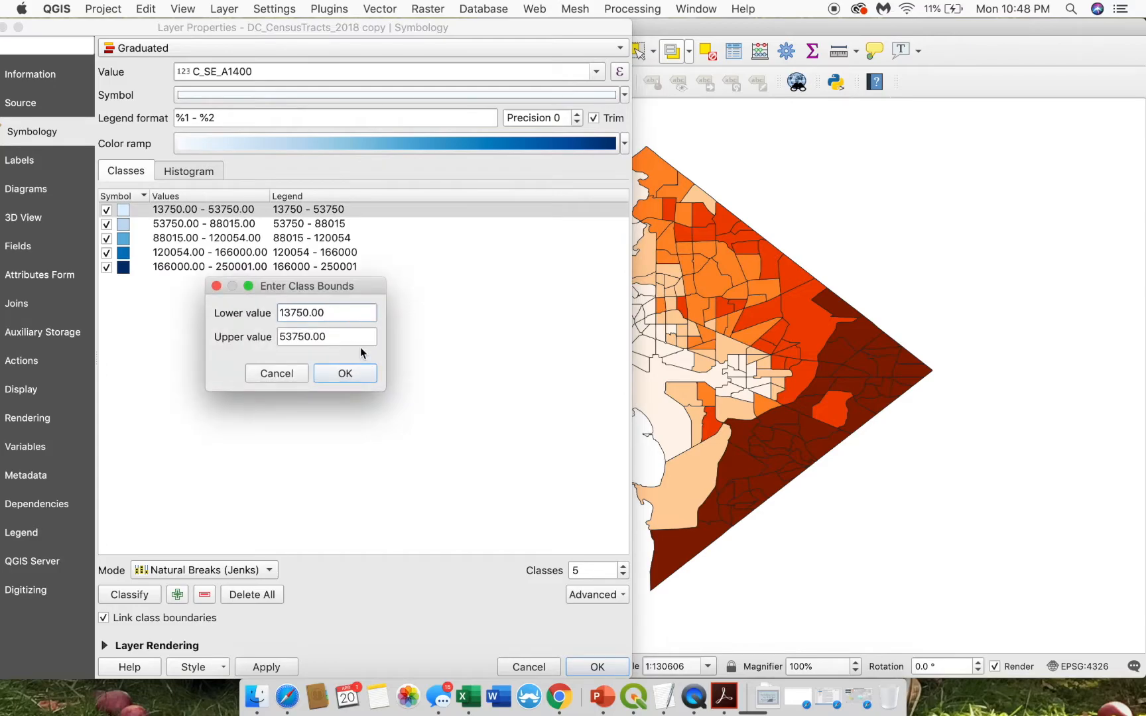
pyautogui.moveTo(353, 335); pyautogui.dragTo(219, 342)
pyautogui.click(295, 339)
pyautogui.moveTo(335, 336); pyautogui.dragTo(217, 339)
pyautogui.write('550')
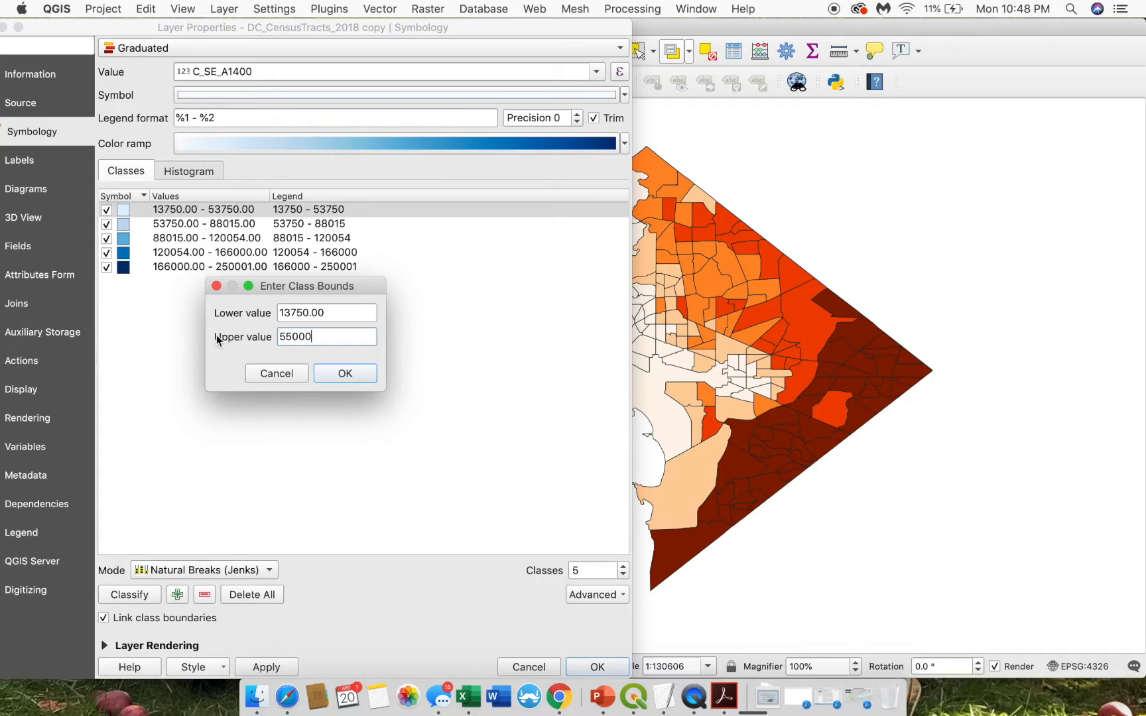
pyautogui.click(340, 373)
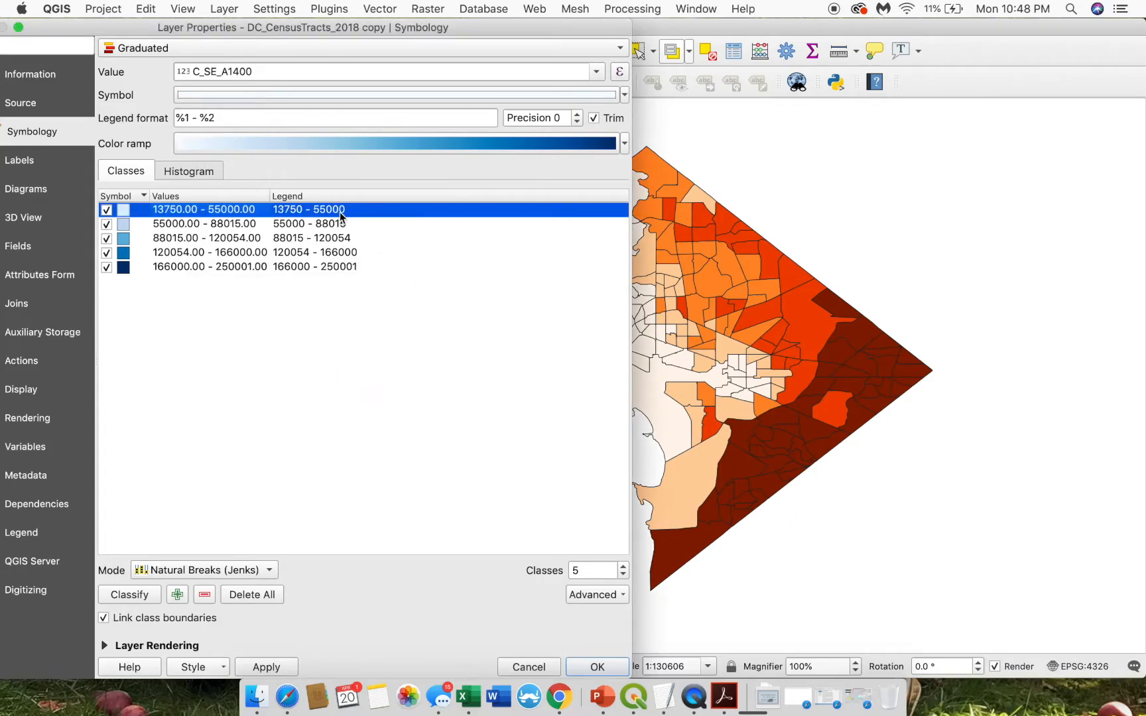
# - Set the second class's upper bound to 90000, apply, and bring up the Maps Side by Side layout
pyautogui.doubleClick(255, 224)
pyautogui.moveTo(338, 336); pyautogui.dragTo(248, 346)
pyautogui.write('90000')
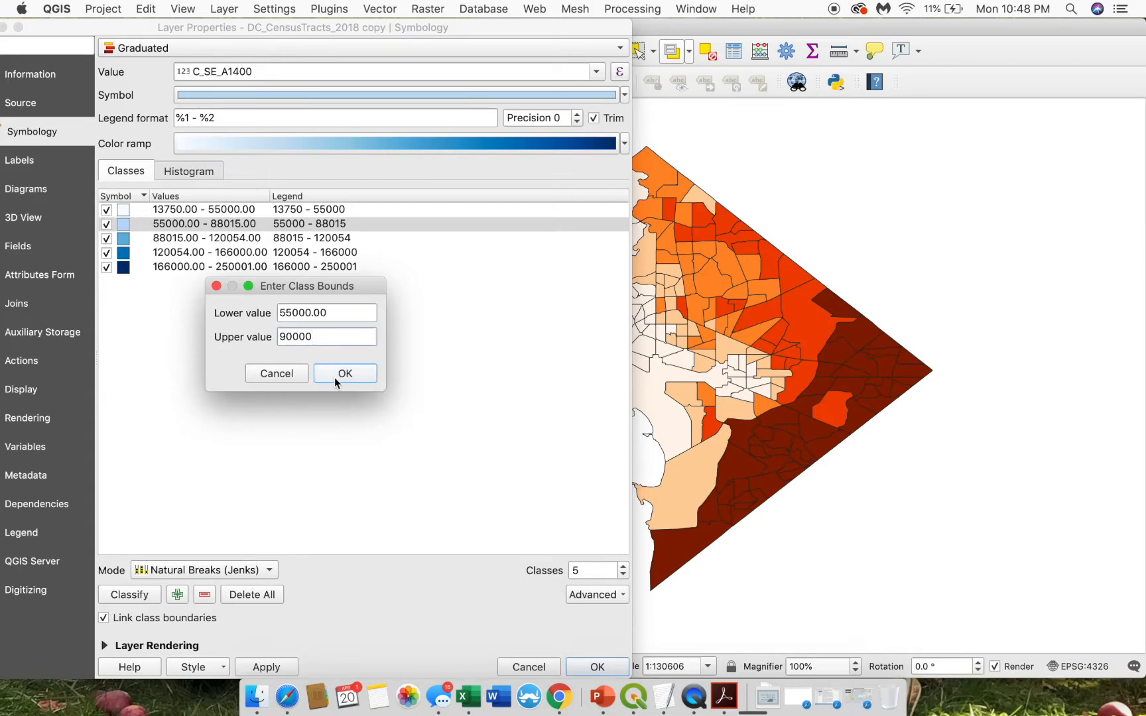
pyautogui.click(342, 375)
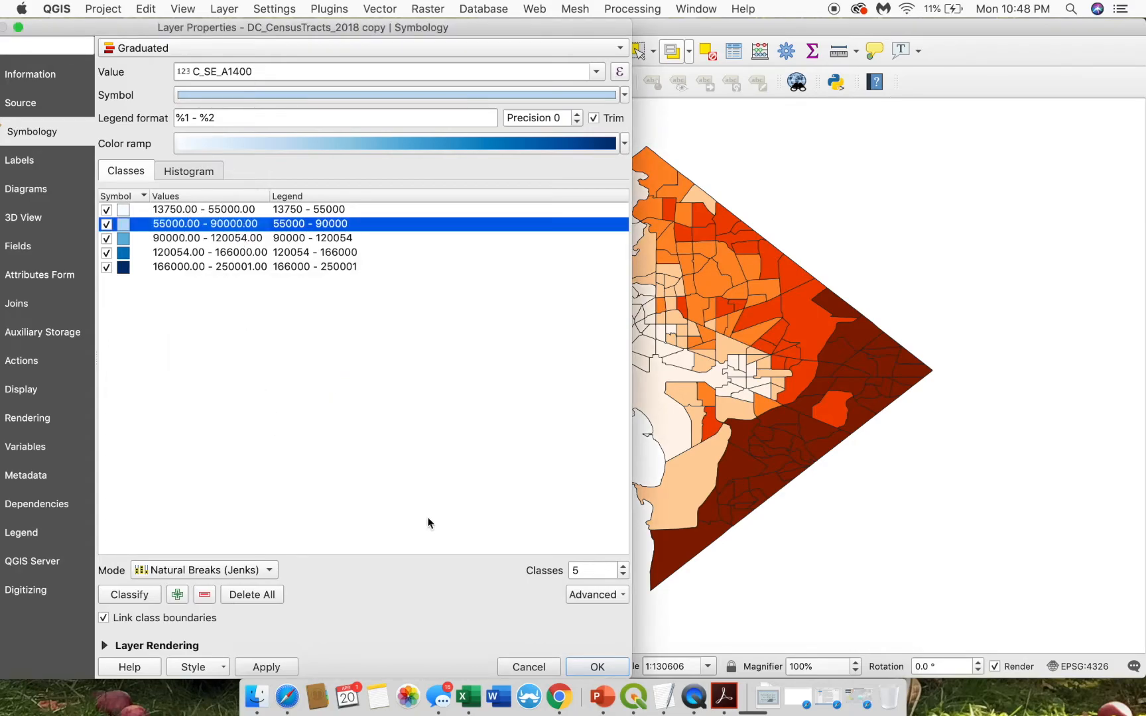
pyautogui.click(265, 666)
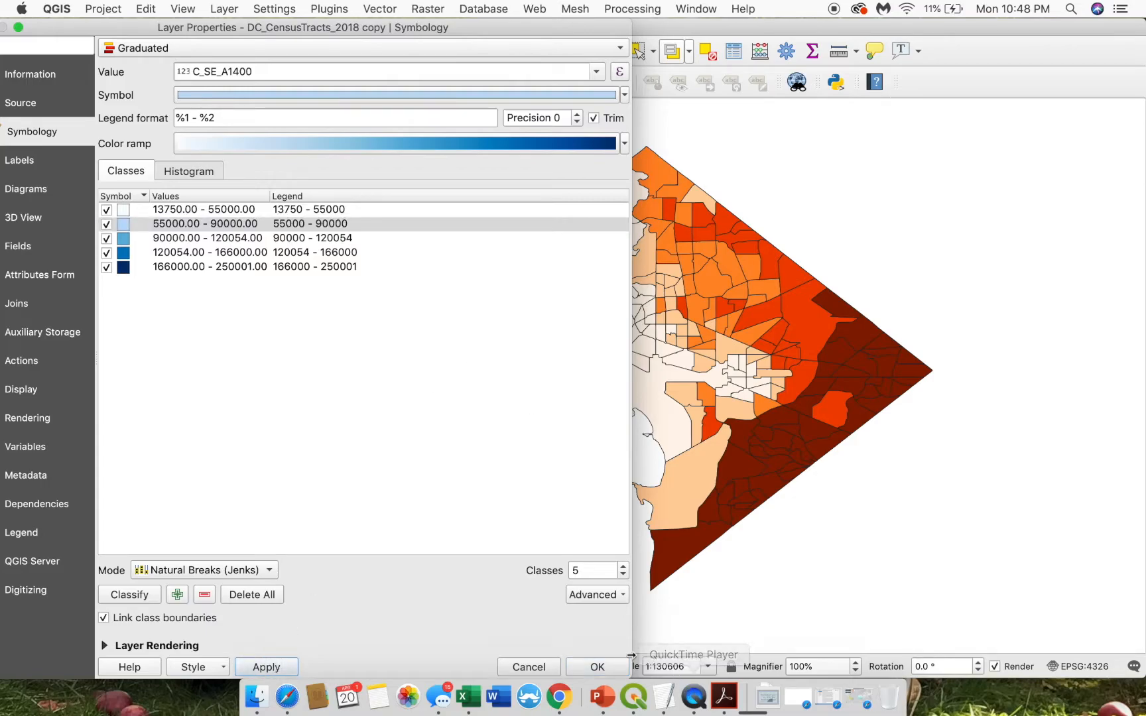
pyautogui.click(602, 665)
pyautogui.hotkey('ctrl', 'Up')
pyautogui.click(409, 400)
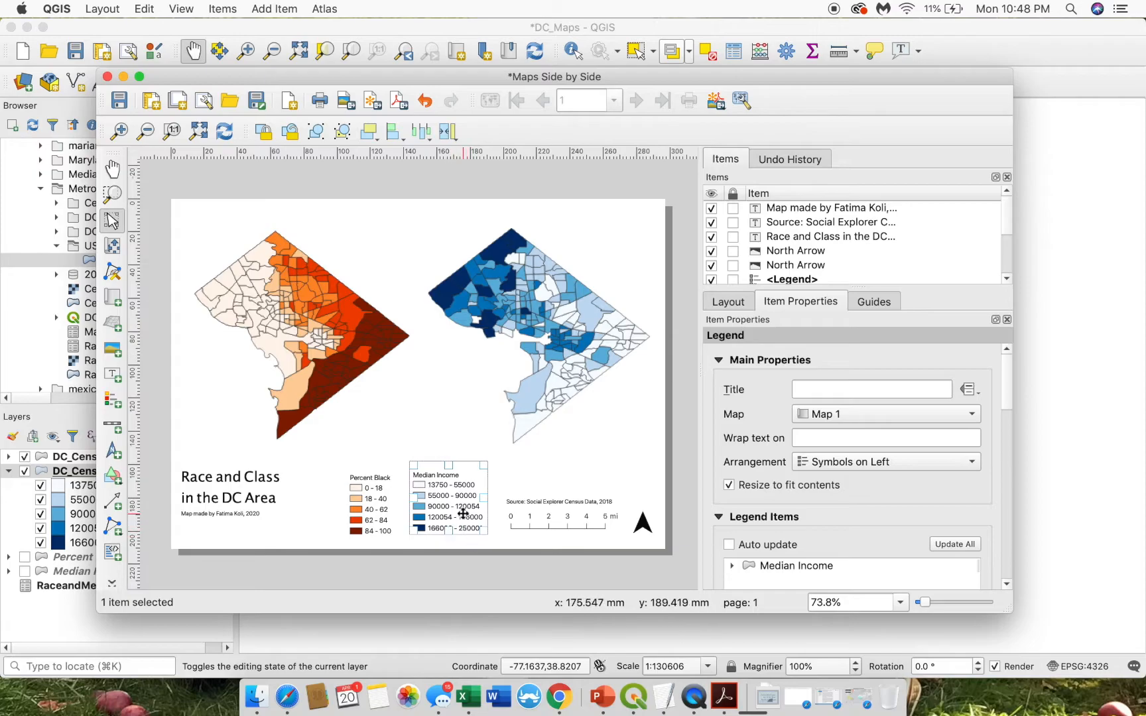
# - Shift the Percent Black legend slightly up, save DC_Maps with Cmd+S, and close the layout window
pyautogui.click(420, 545)
pyautogui.click(378, 506)
pyautogui.moveTo(378, 506); pyautogui.dragTo(372, 504)
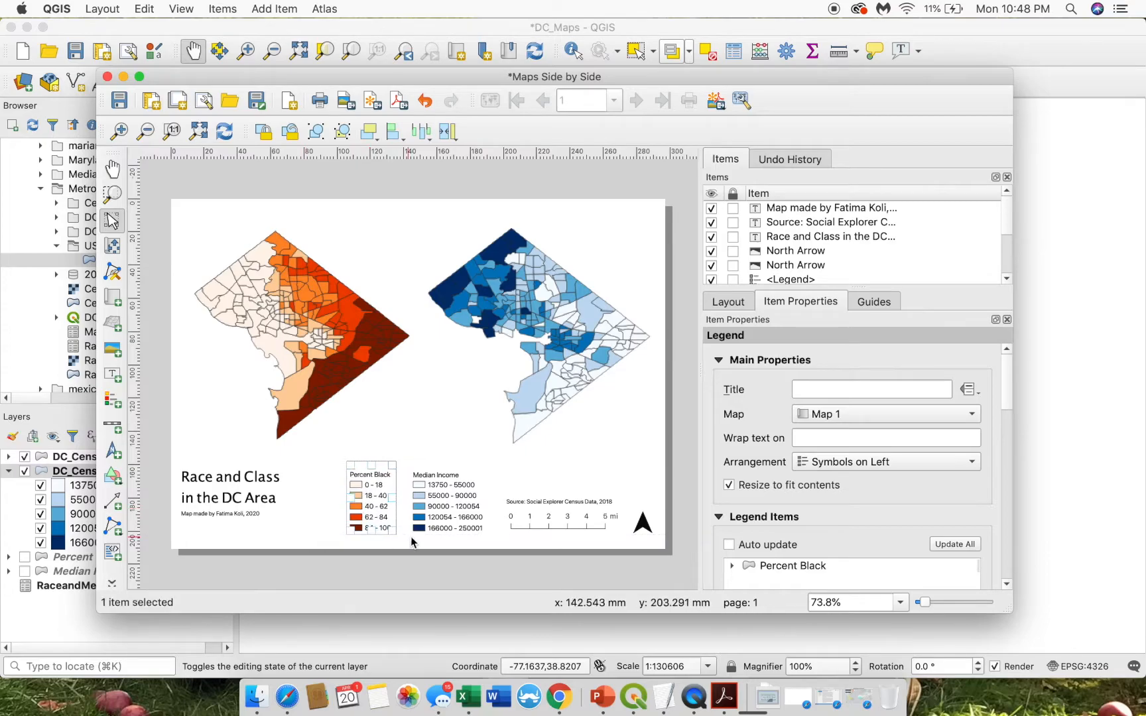
pyautogui.click(406, 588)
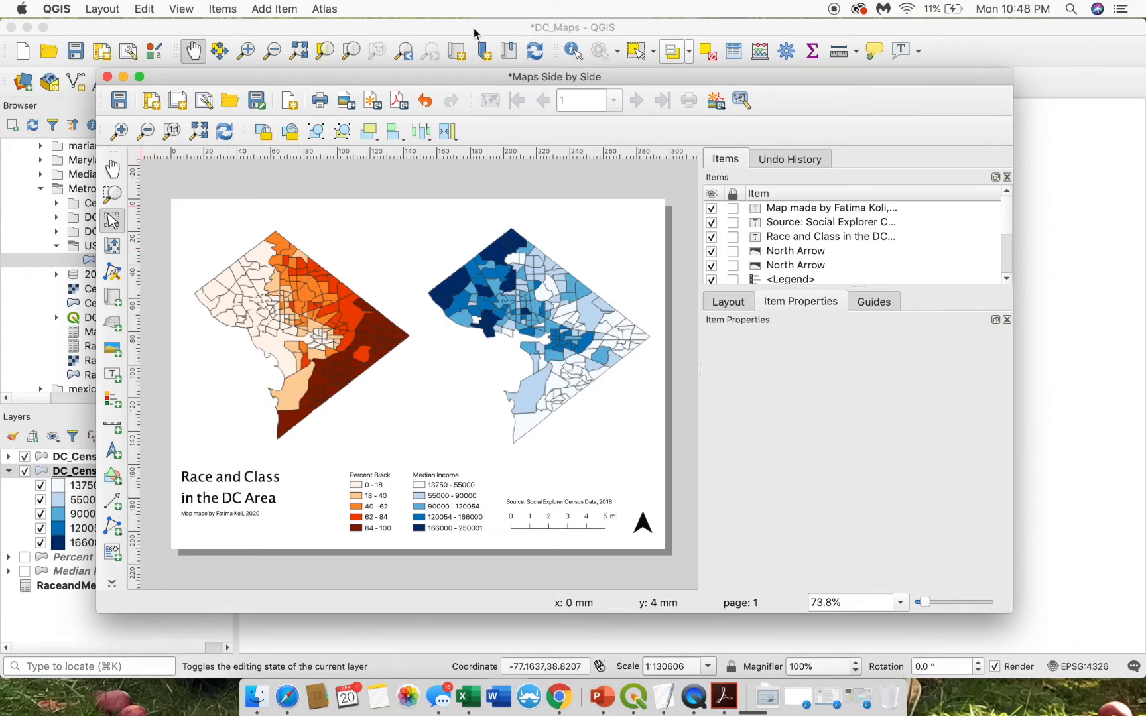
pyautogui.press('super+s')
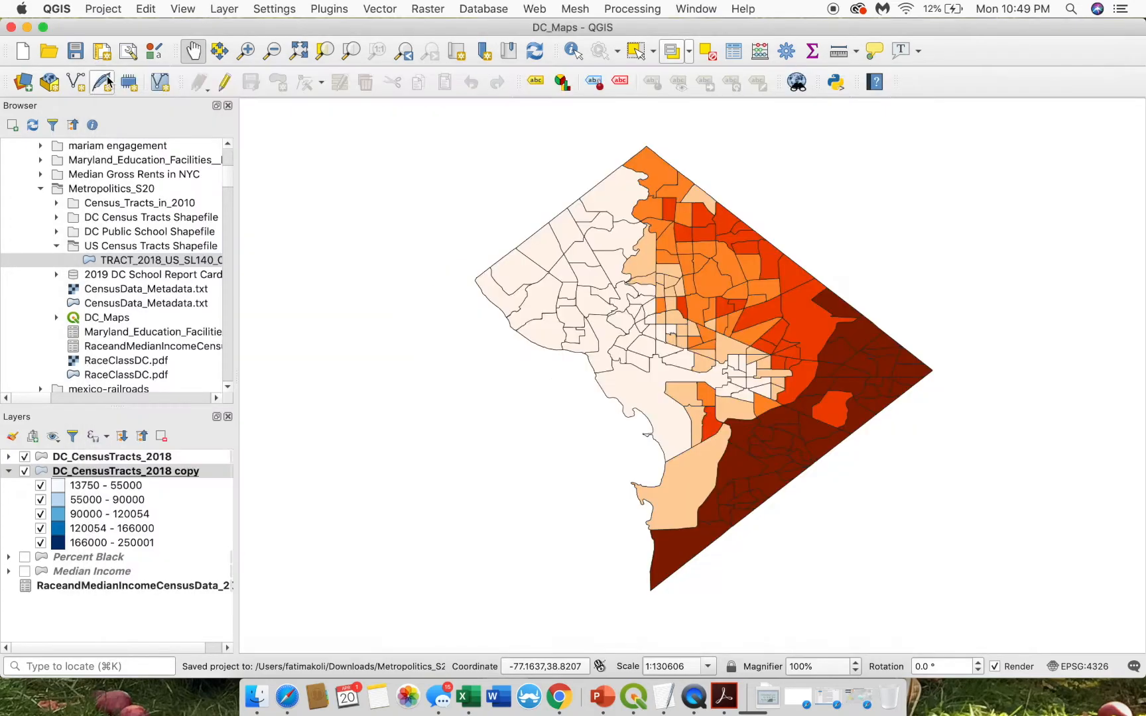
pyautogui.click(108, 77)
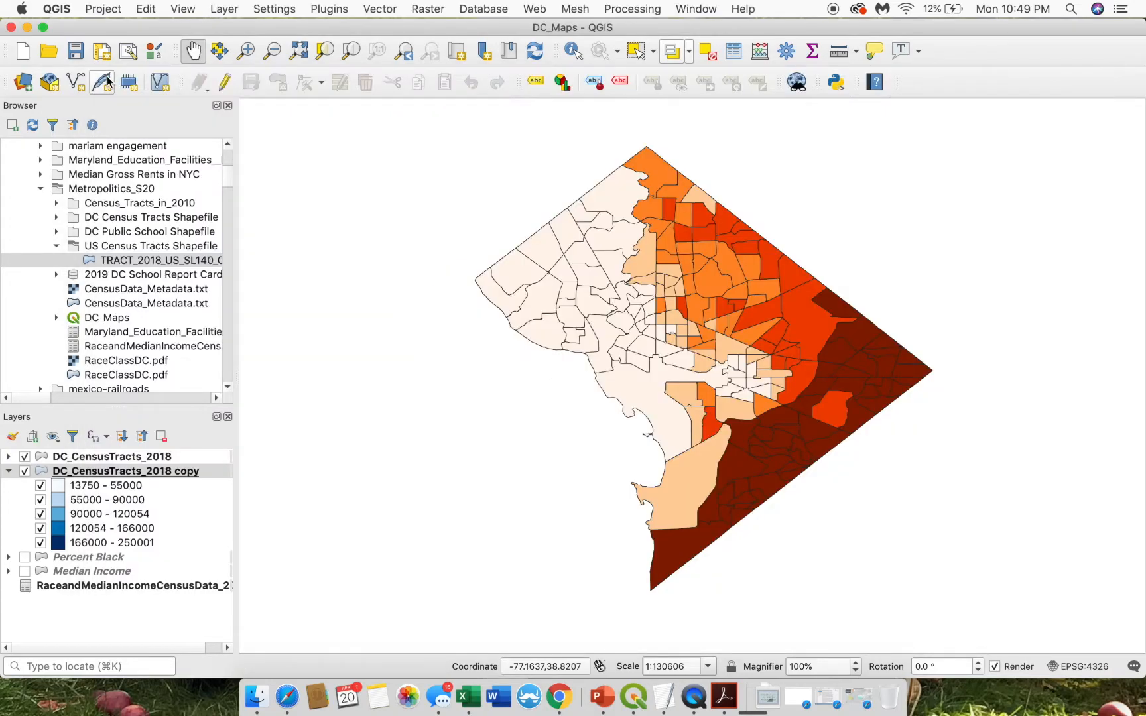
# - Close the DC_Maps project in QGIS and the CensusData_Metadata.txt window
pyautogui.click(11, 27)
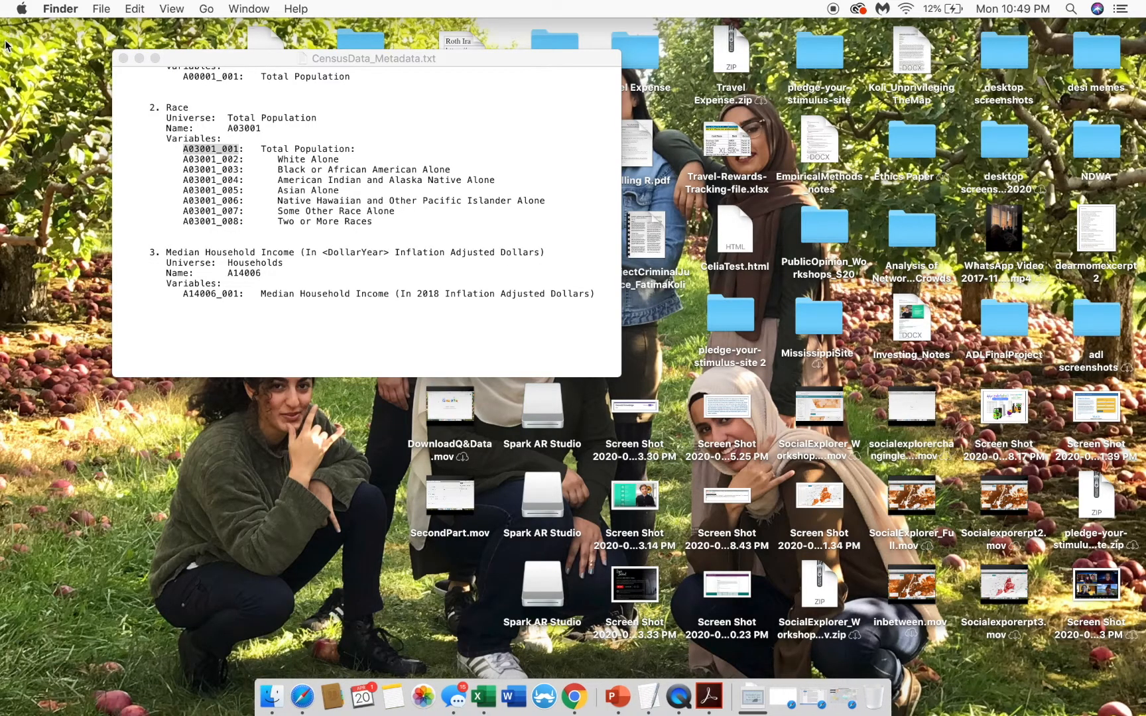
pyautogui.click(123, 58)
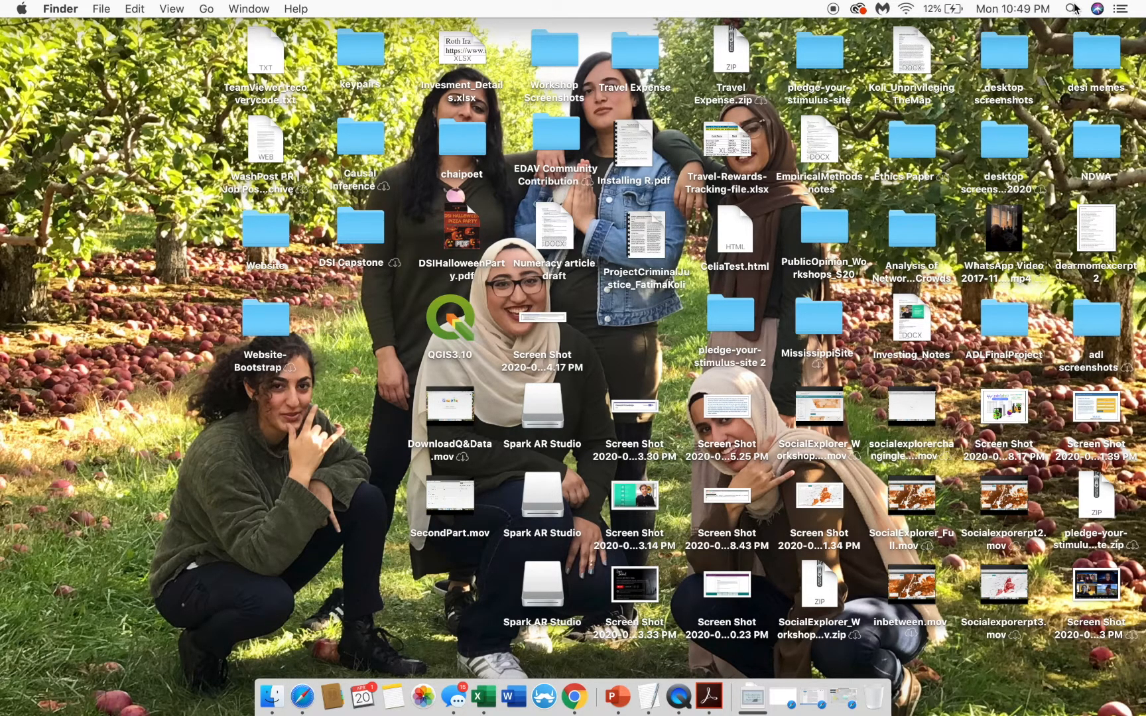
# - Open a Finder window on Downloads and enter the Metropolitics_S20 folder
pyautogui.click(286, 696)
pyautogui.click(428, 334)
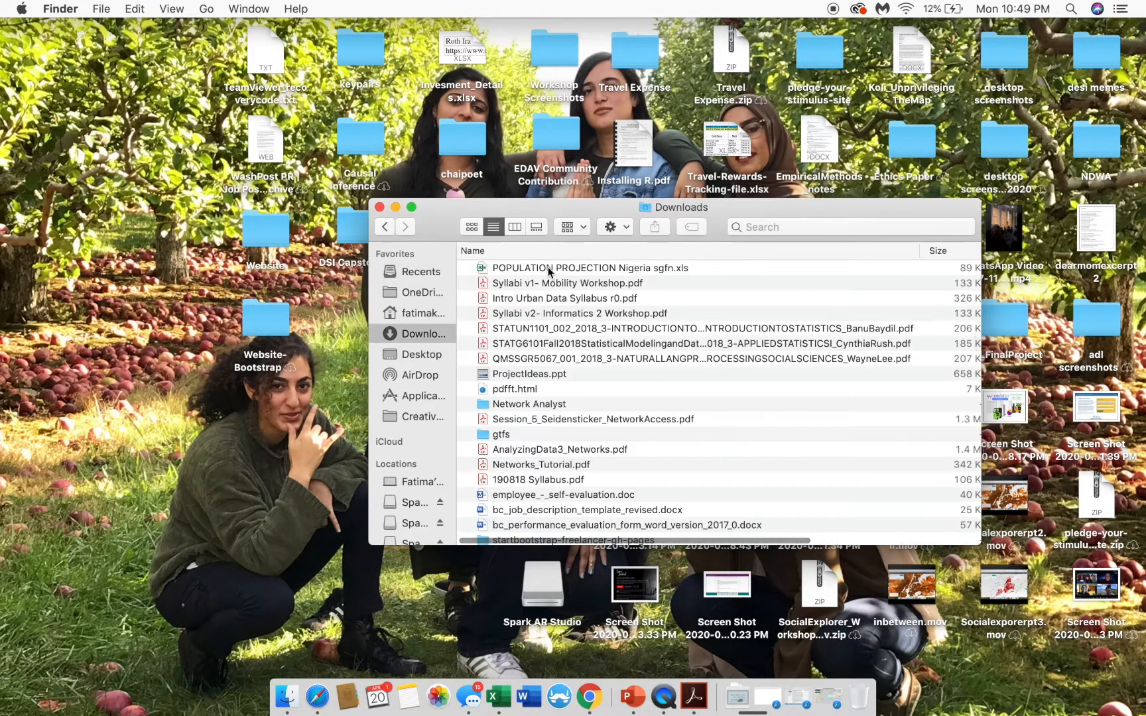
pyautogui.scroll(-5, 509, 375)
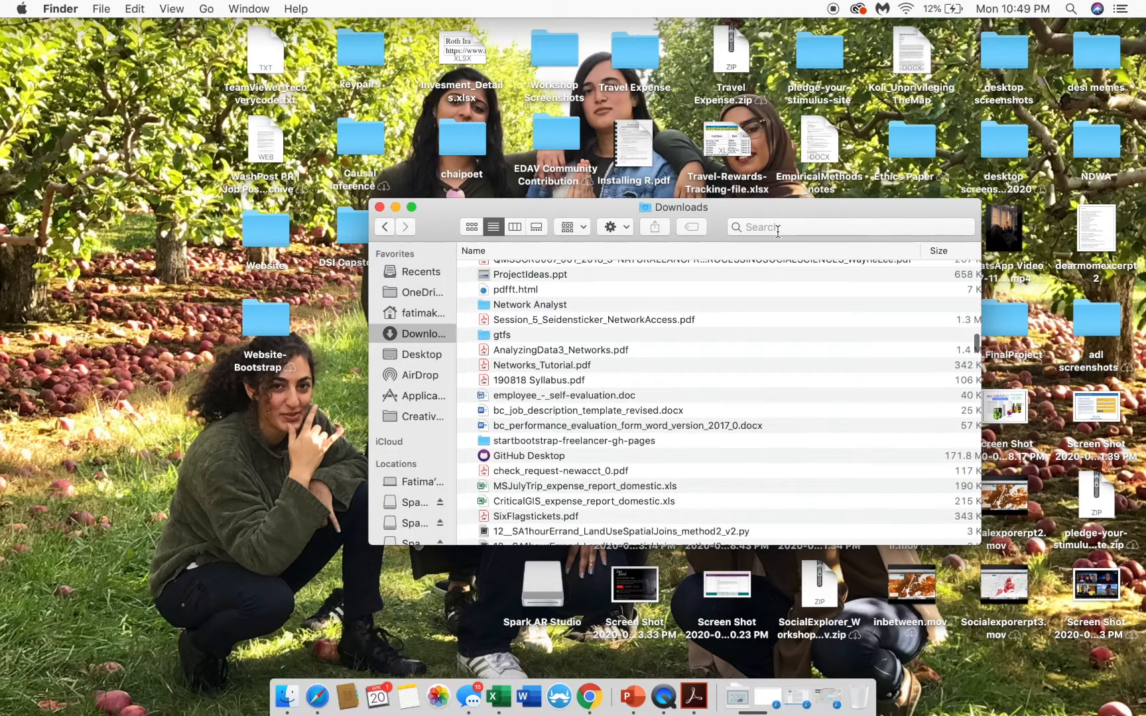
pyautogui.scroll(-10, 619, 431)
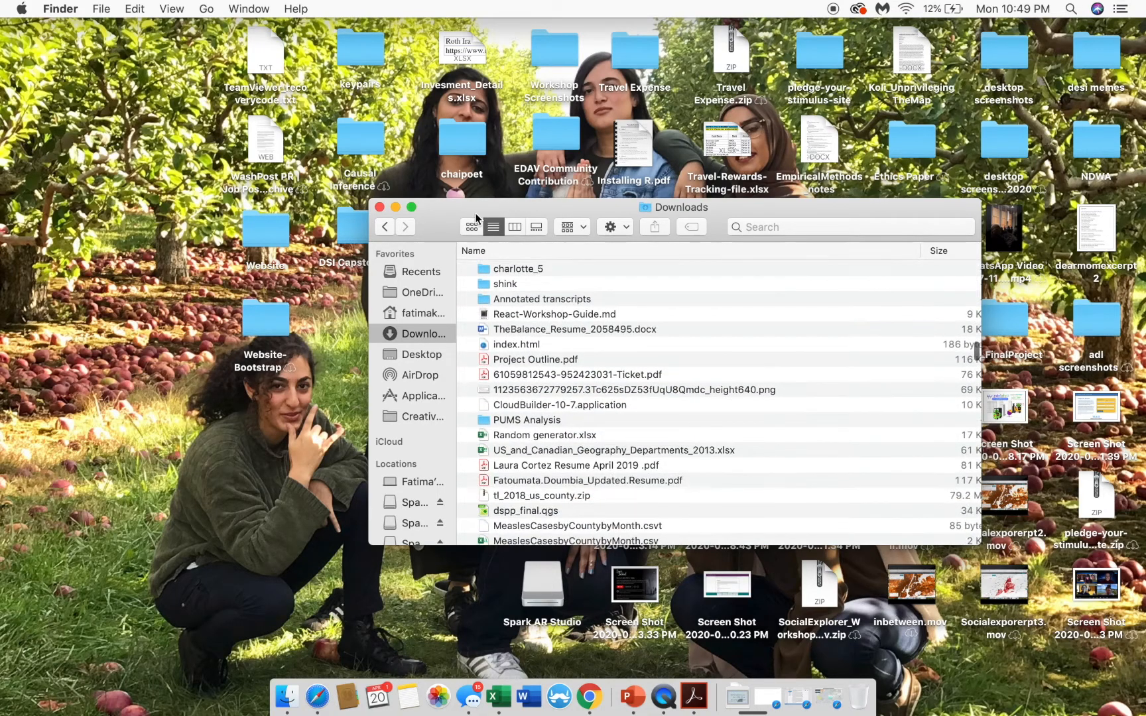
pyautogui.click(514, 228)
pyautogui.click(493, 228)
pyautogui.click(515, 227)
pyautogui.click(493, 227)
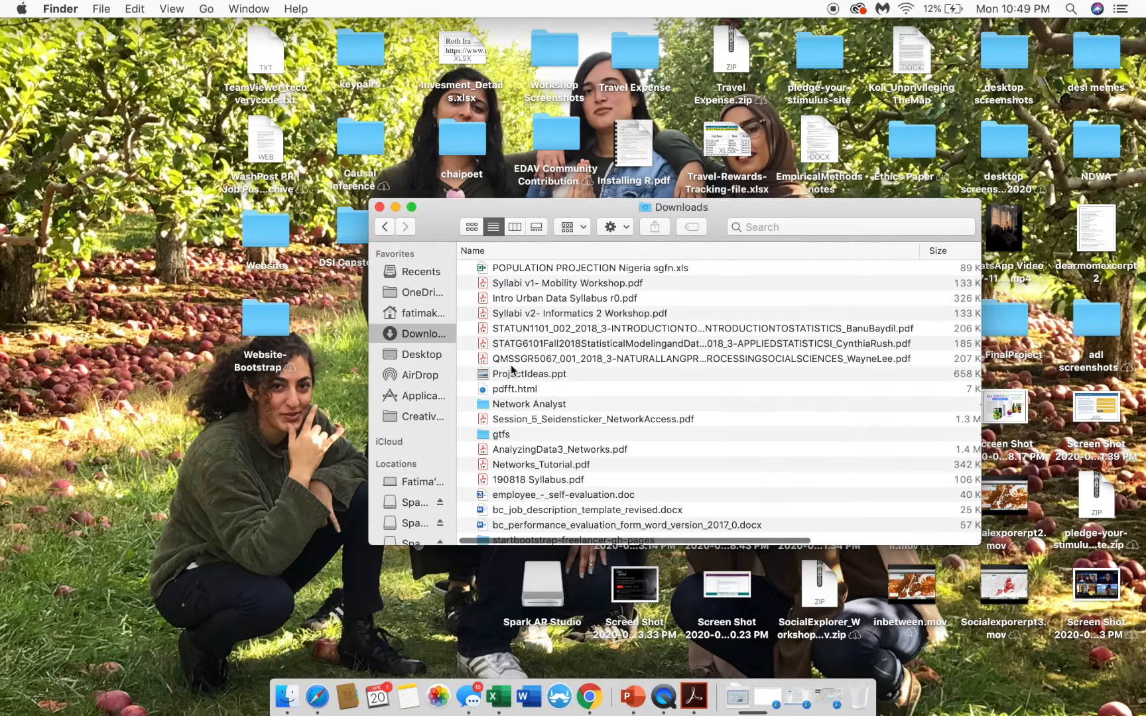
pyautogui.scroll(15, 511, 370)
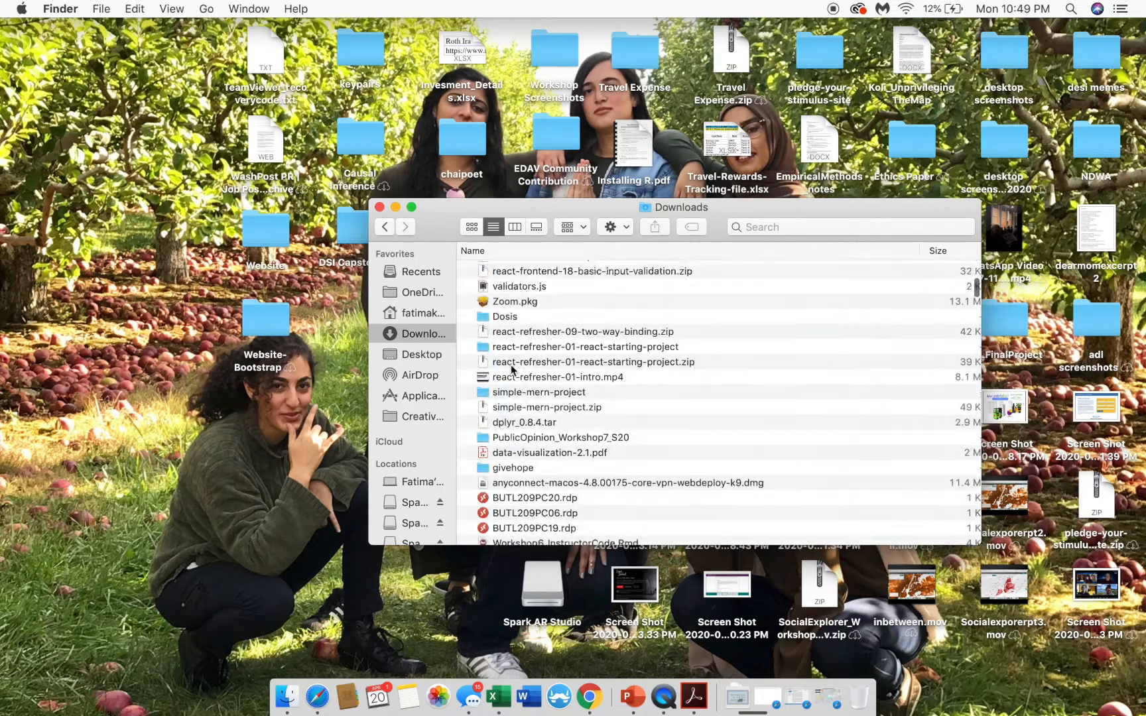
pyautogui.scroll(5, 523, 345)
pyautogui.doubleClick(548, 285)
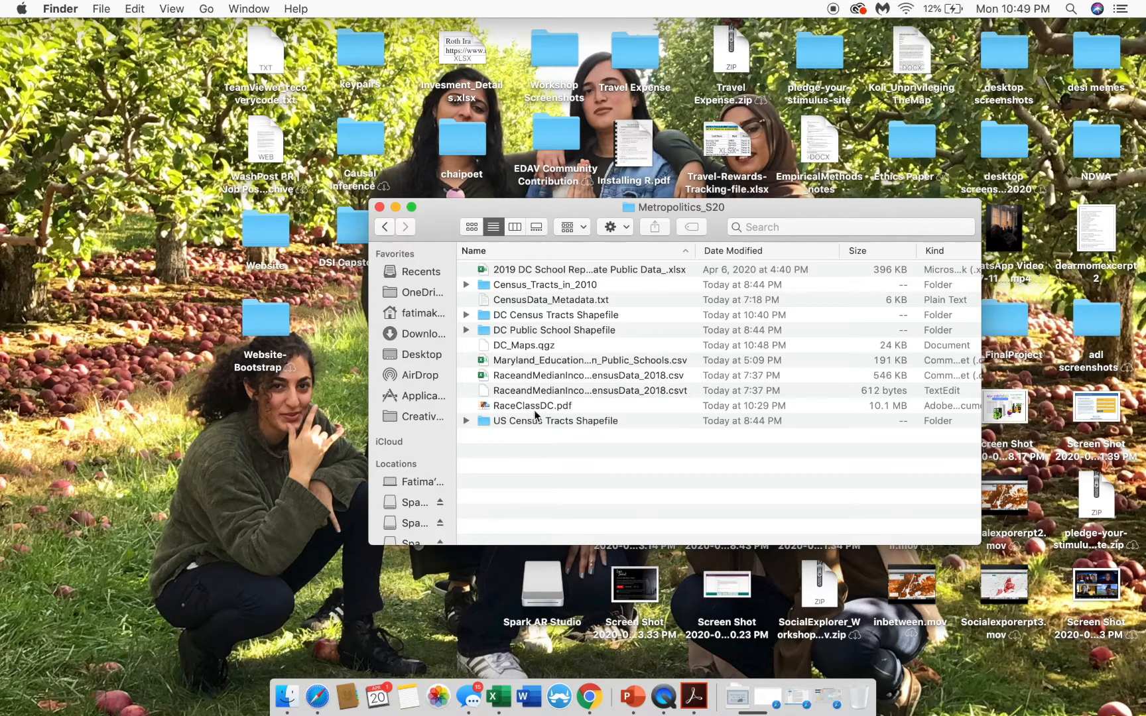
pyautogui.click(504, 422)
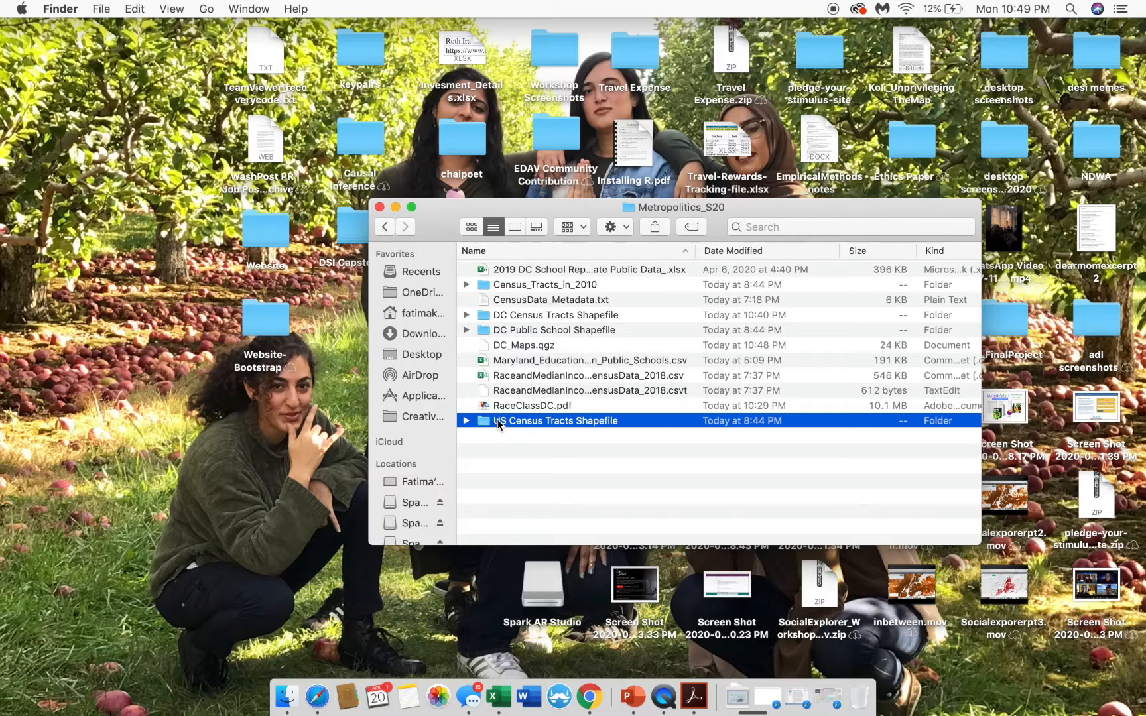
# - Move the US Census Tracts Shapefile folder onto the Desktop
pyautogui.moveTo(504, 420); pyautogui.dragTo(132, 295)
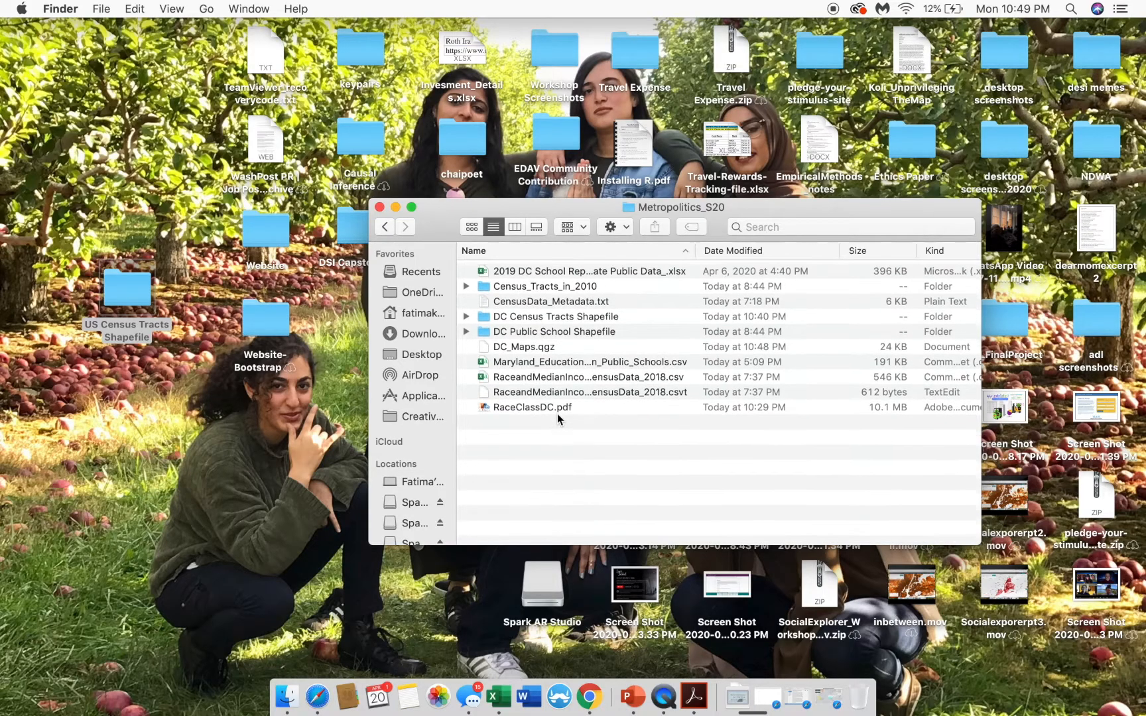
pyautogui.click(565, 405)
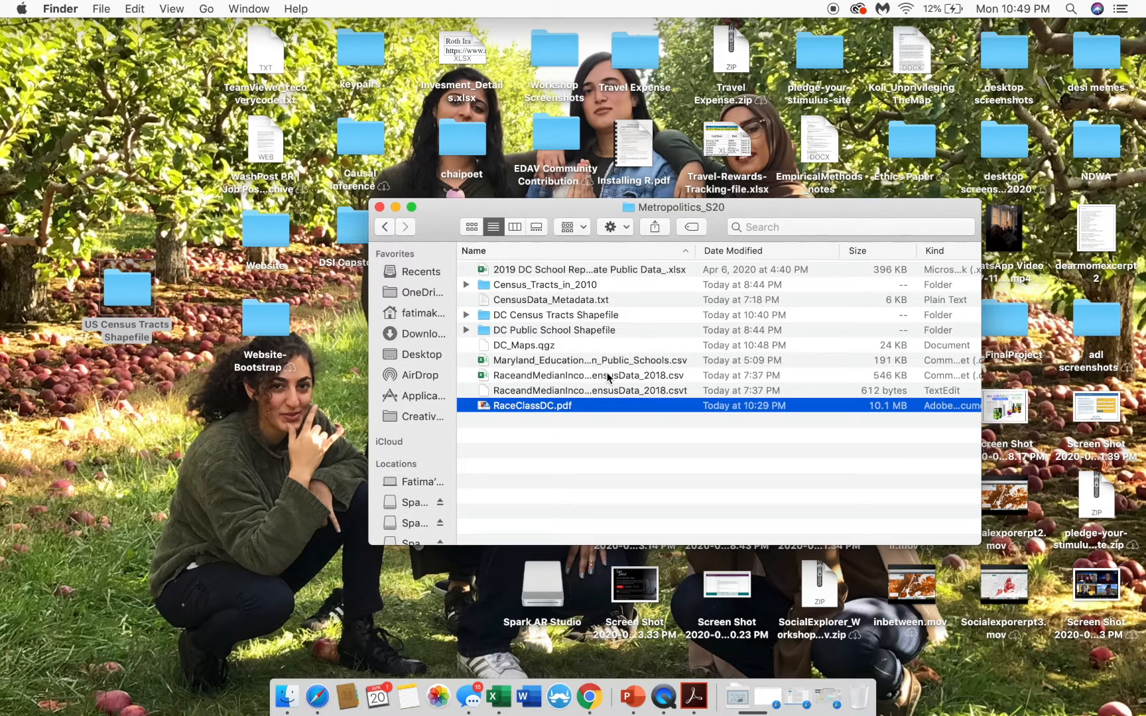
pyautogui.click(542, 346)
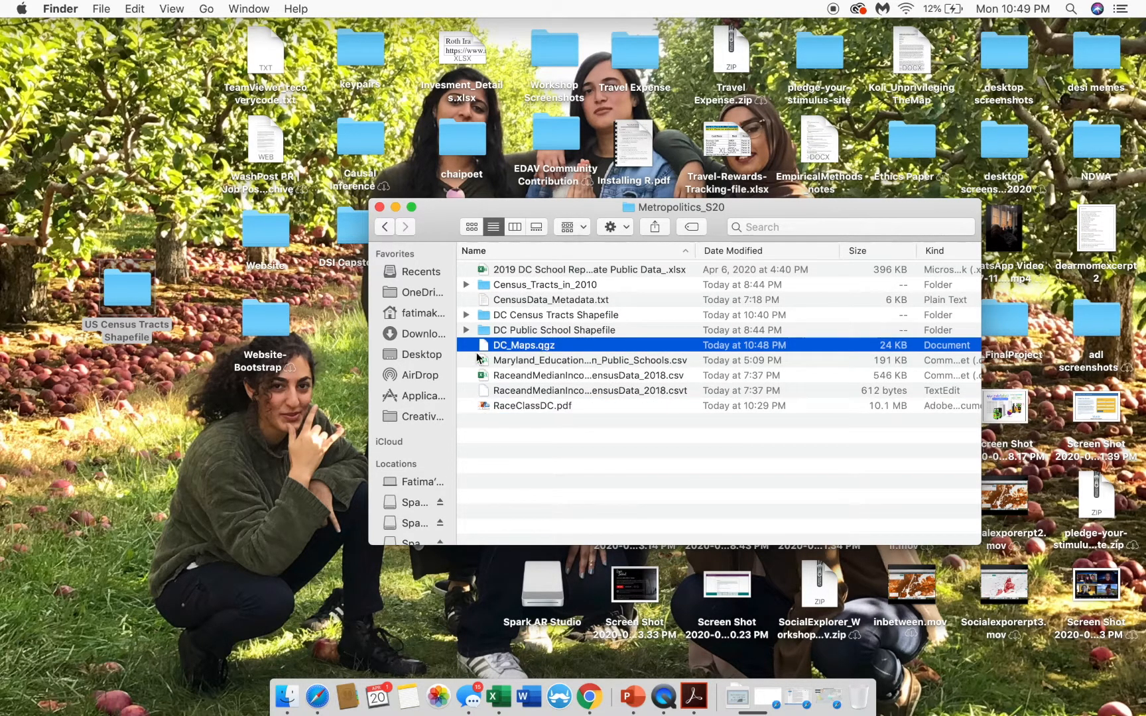
# - Try opening DC_Maps.qgz, then cancel the Choose Application sheet
pyautogui.doubleClick(556, 345)
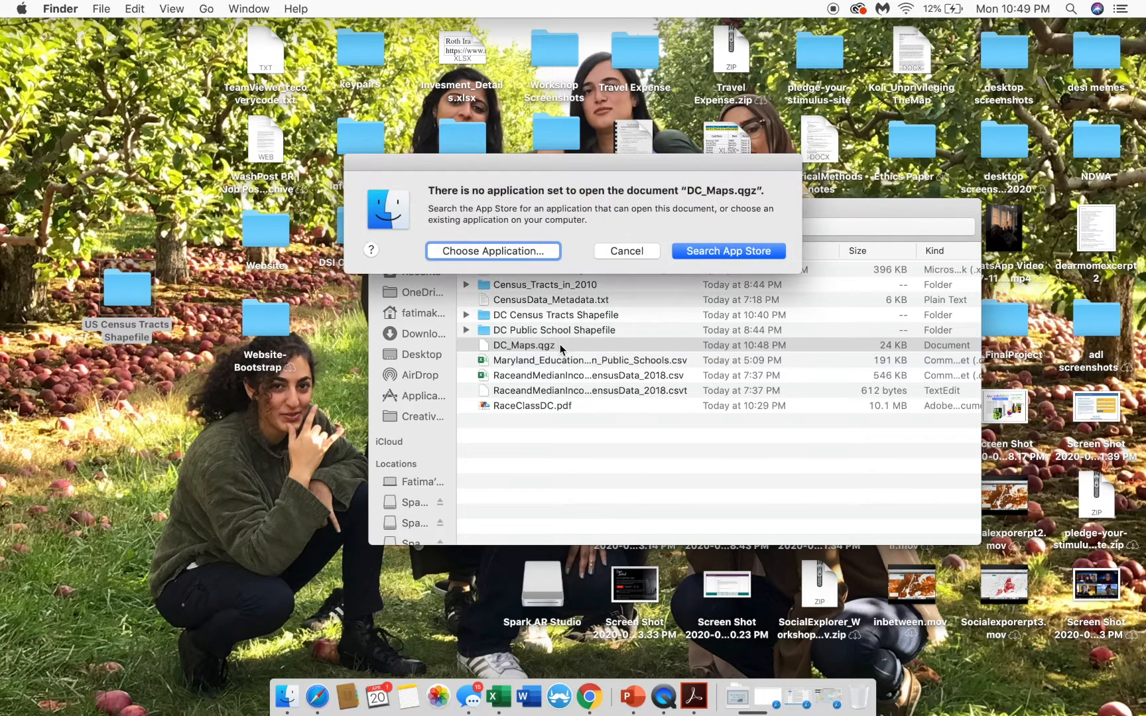
pyautogui.click(542, 252)
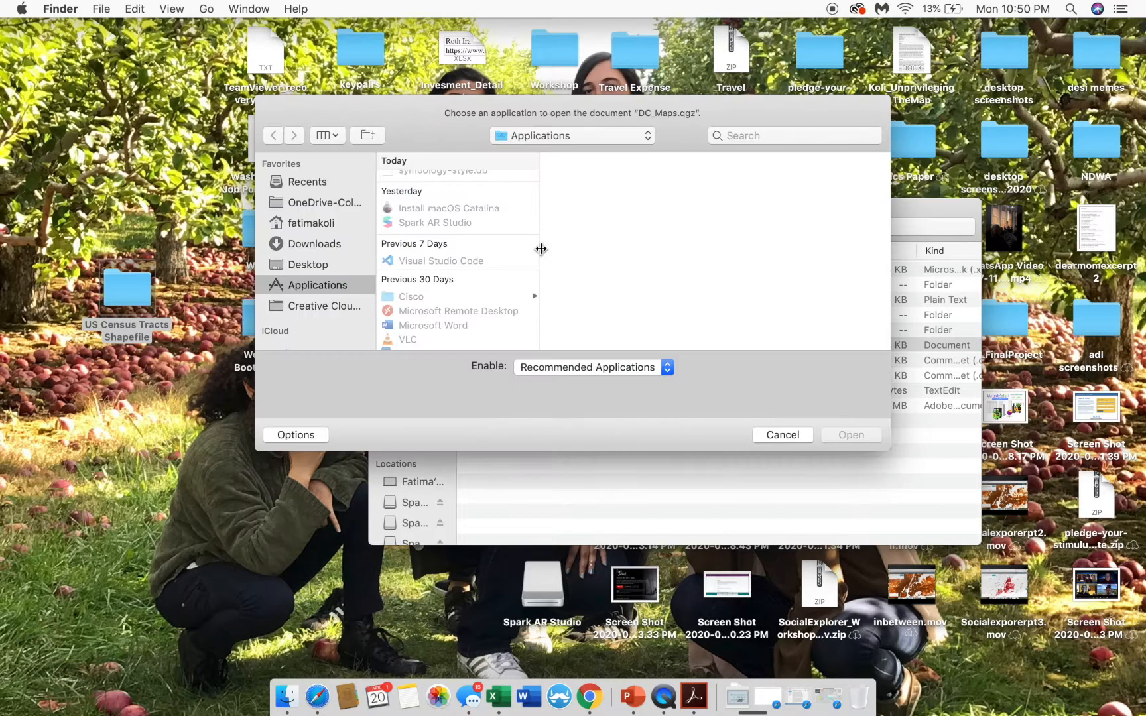
pyautogui.scroll(-1, 431, 199)
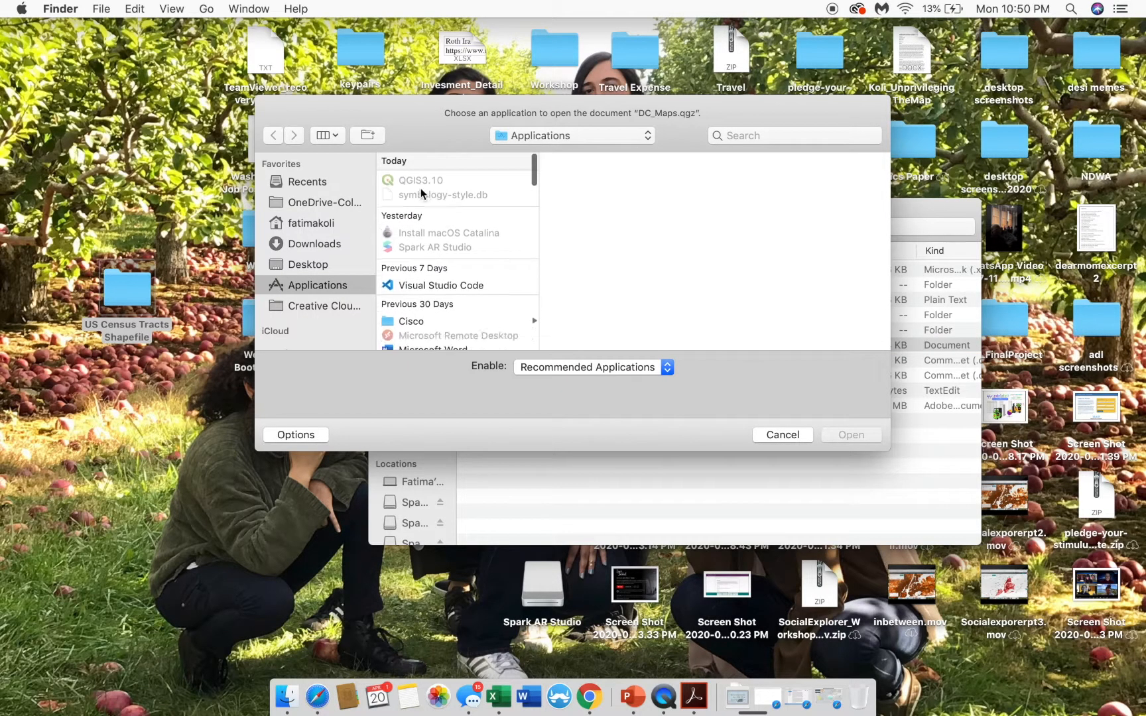
pyautogui.click(799, 435)
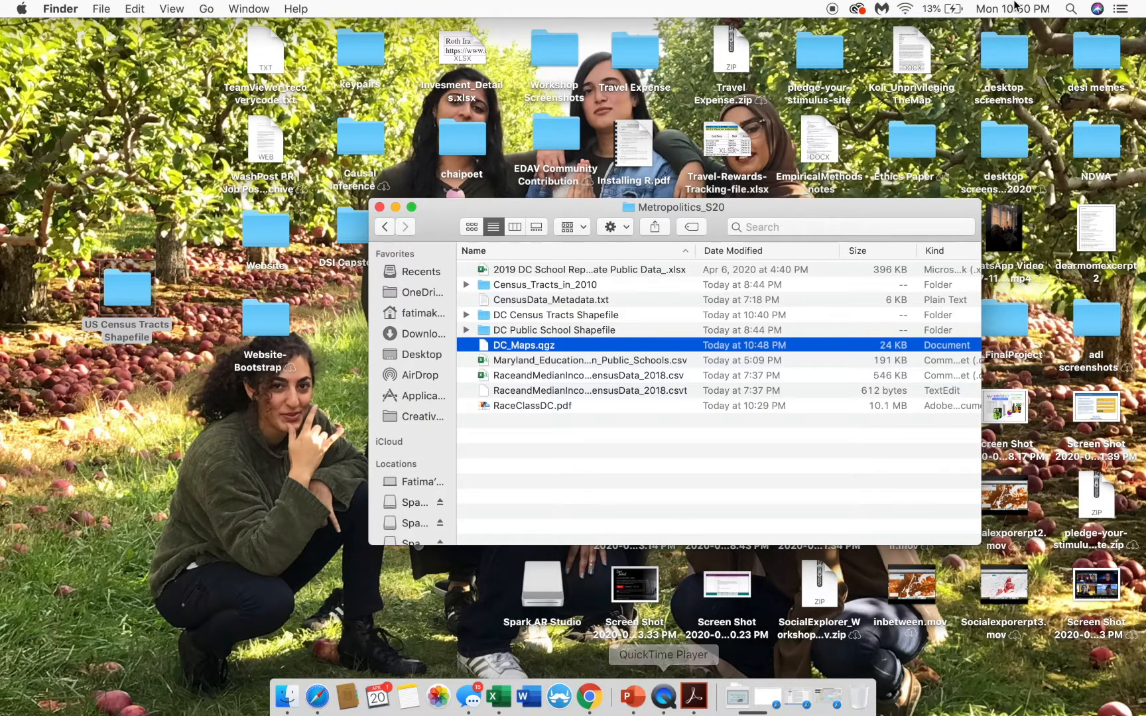
# - Launch QGIS through Spotlight by searching 'qgis'
pyautogui.click(1070, 9)
pyautogui.write('qgis')
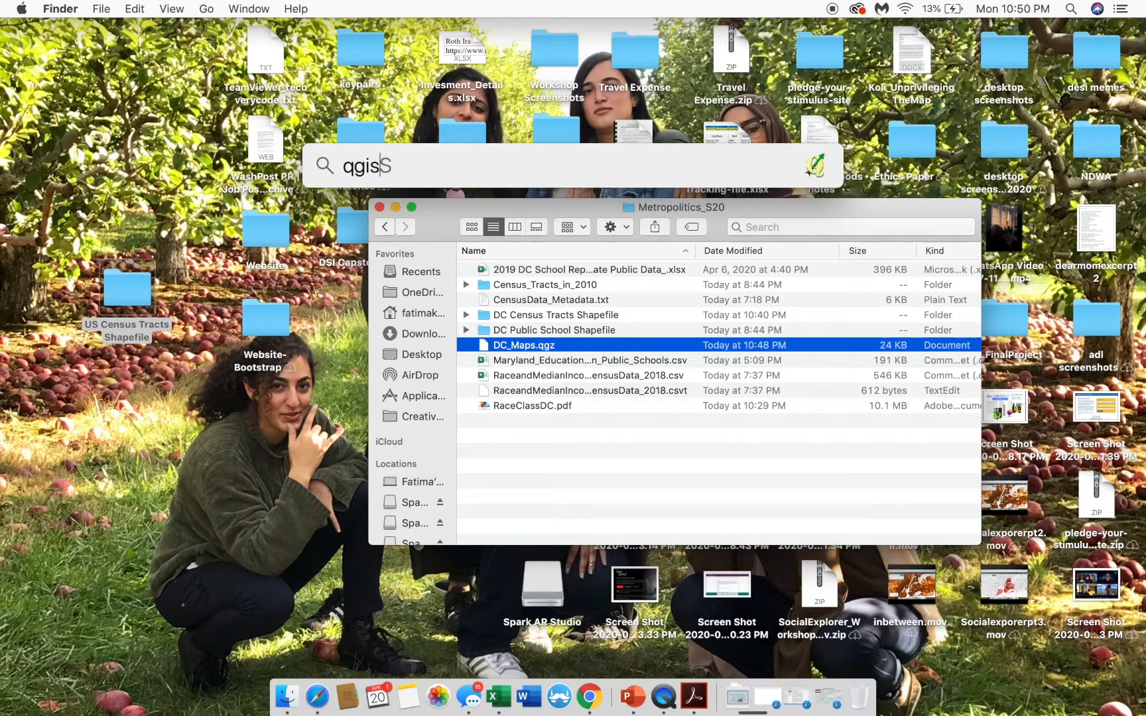
pyautogui.press('Down')
pyautogui.press('Return')
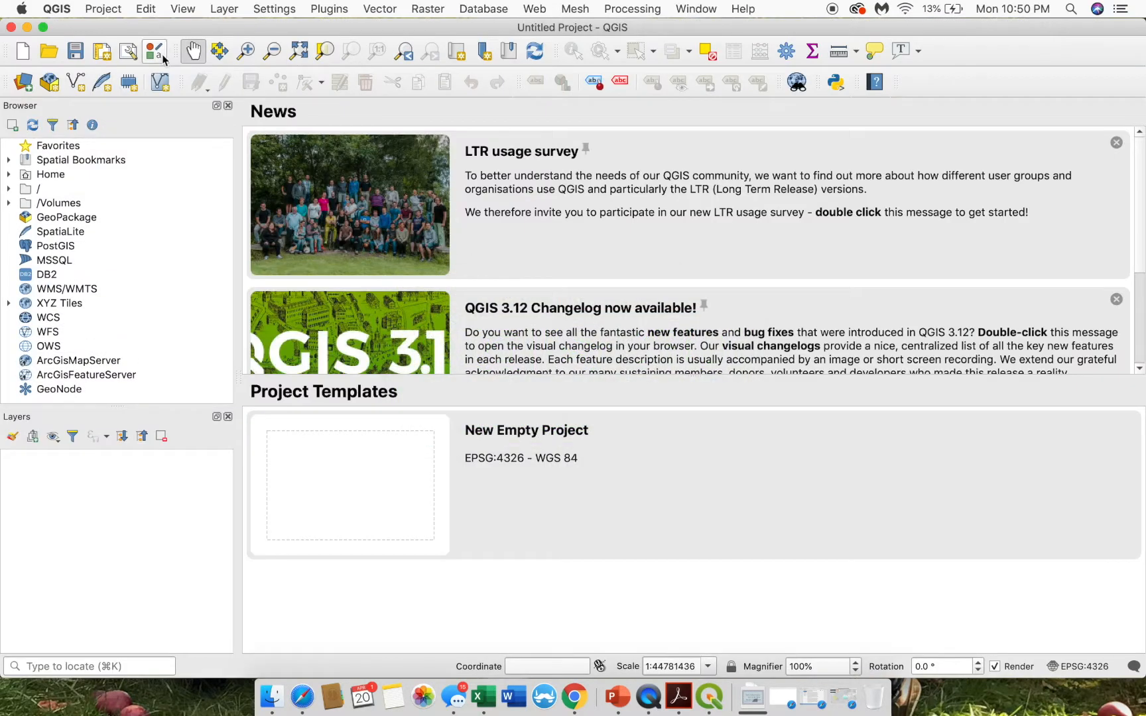
# - Open DC_Maps.qgz from Downloads > Metropolitics_S20 via Project > Open
pyautogui.click(107, 8)
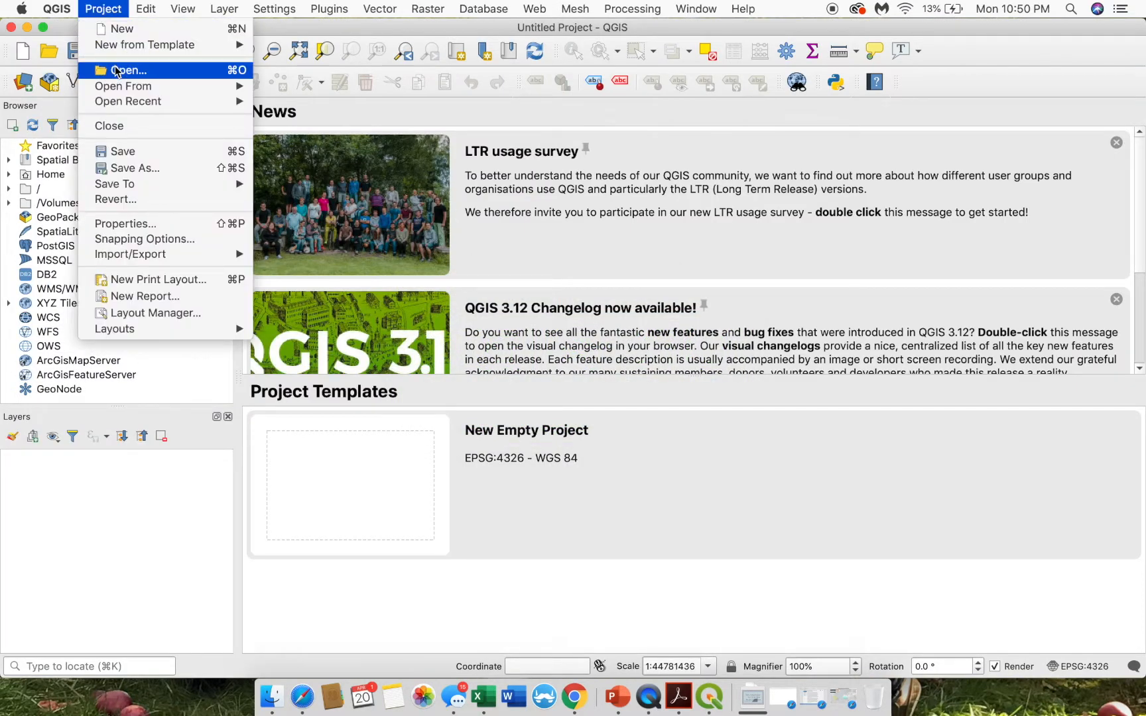
pyautogui.click(401, 169)
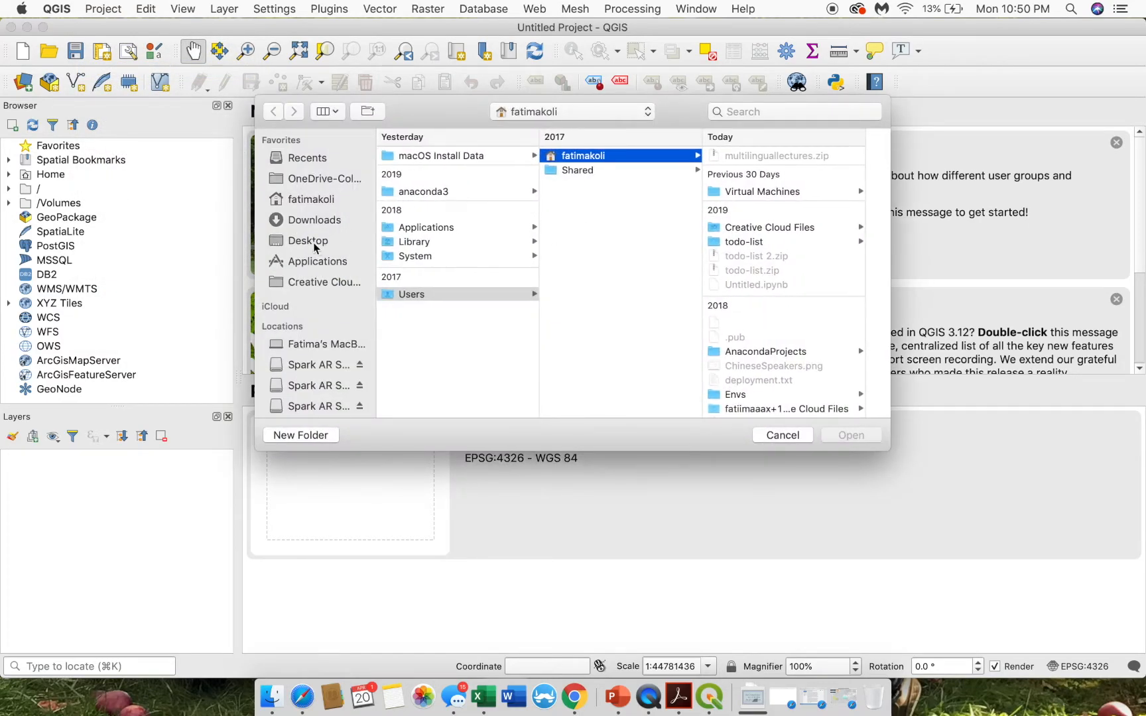
pyautogui.click(314, 220)
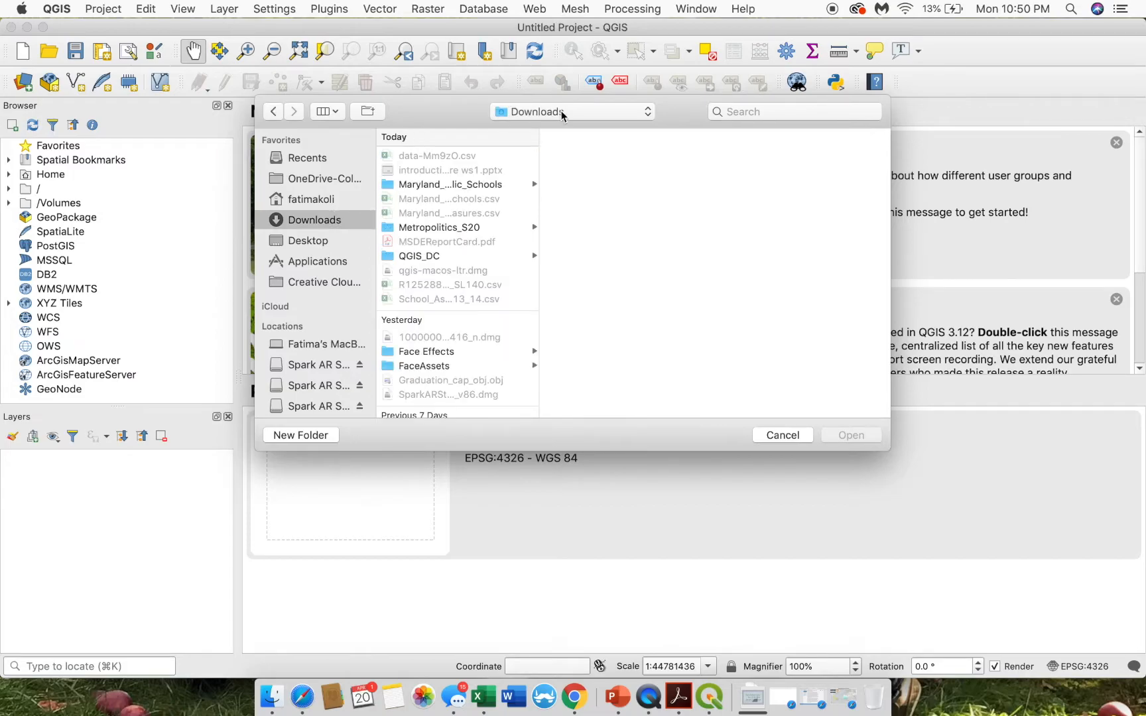
pyautogui.click(438, 227)
pyautogui.click(622, 226)
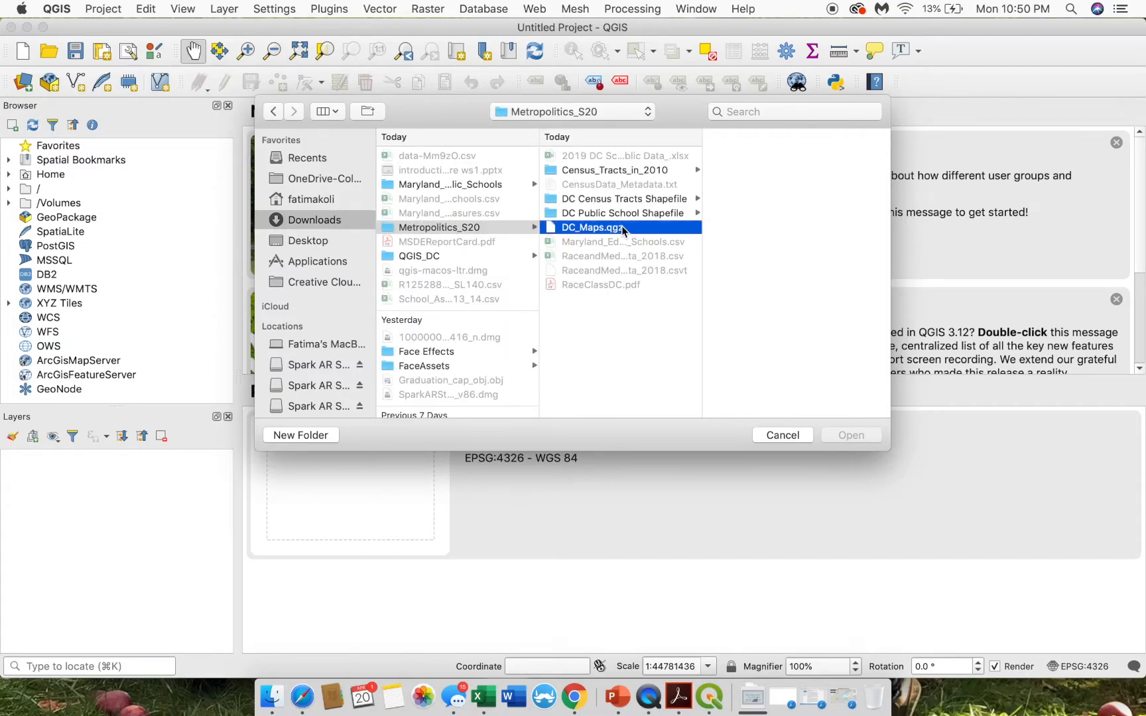
pyautogui.click(881, 434)
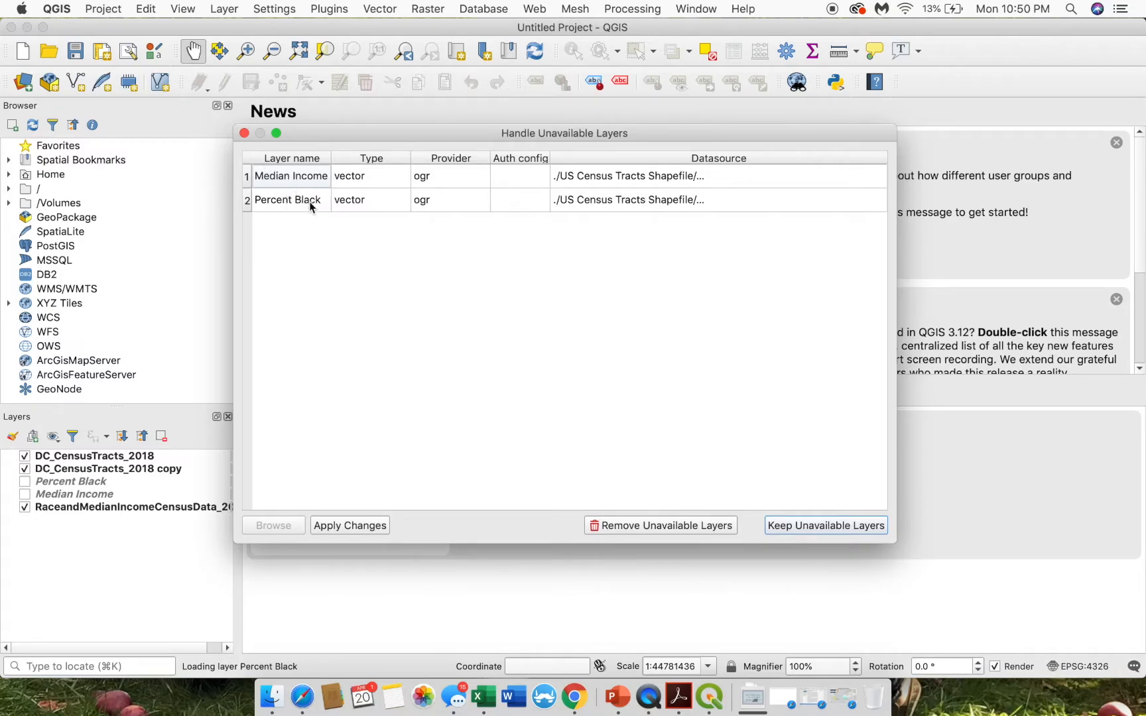
# - Point the Median Income layer to the clipped tract shapefile in the Desktop's US Census Tracts Shapefile folder
pyautogui.moveTo(578, 133); pyautogui.dragTo(531, 123)
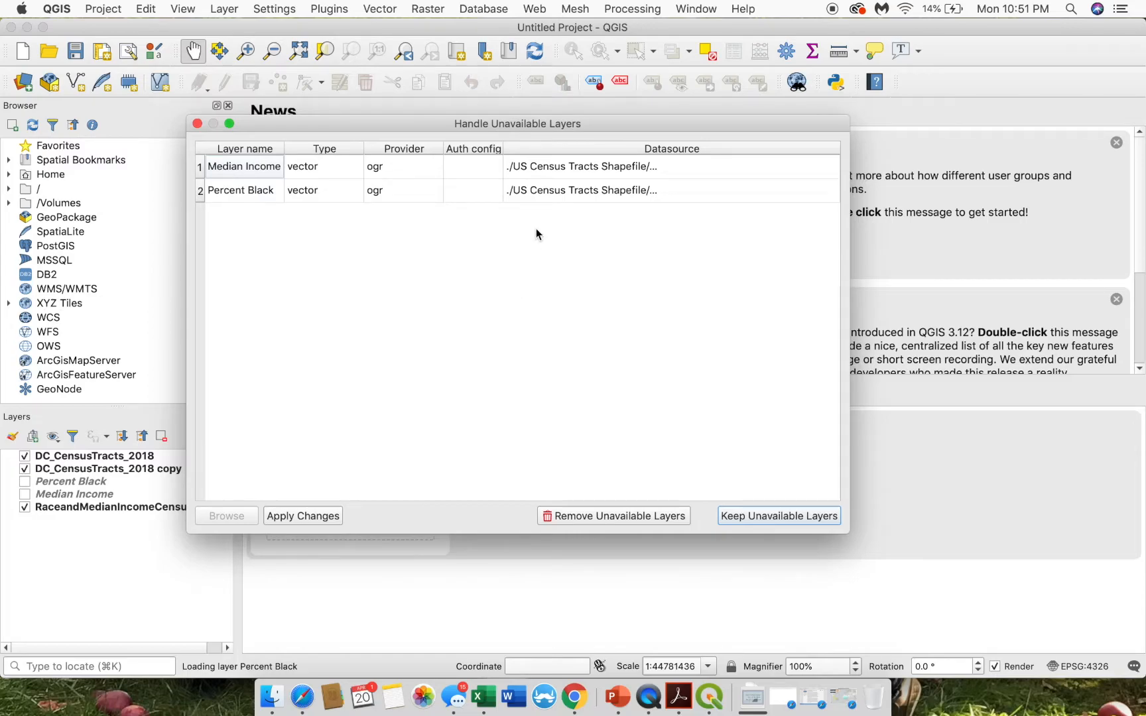
pyautogui.click(519, 168)
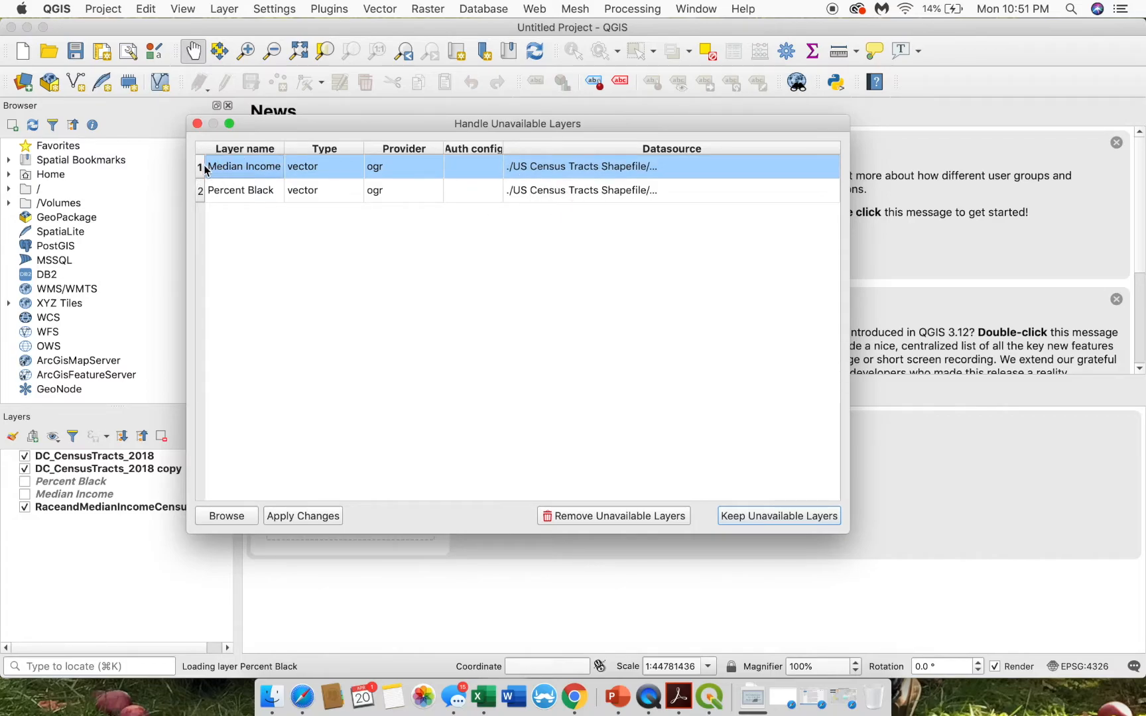
pyautogui.click(223, 516)
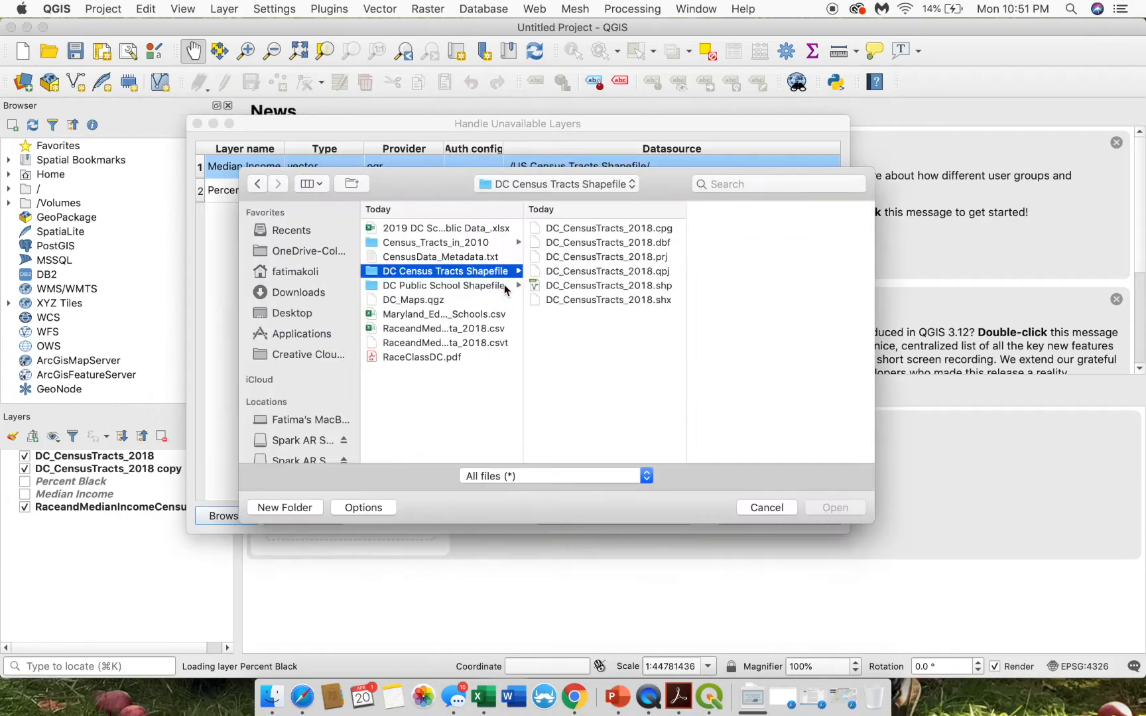
pyautogui.click(289, 312)
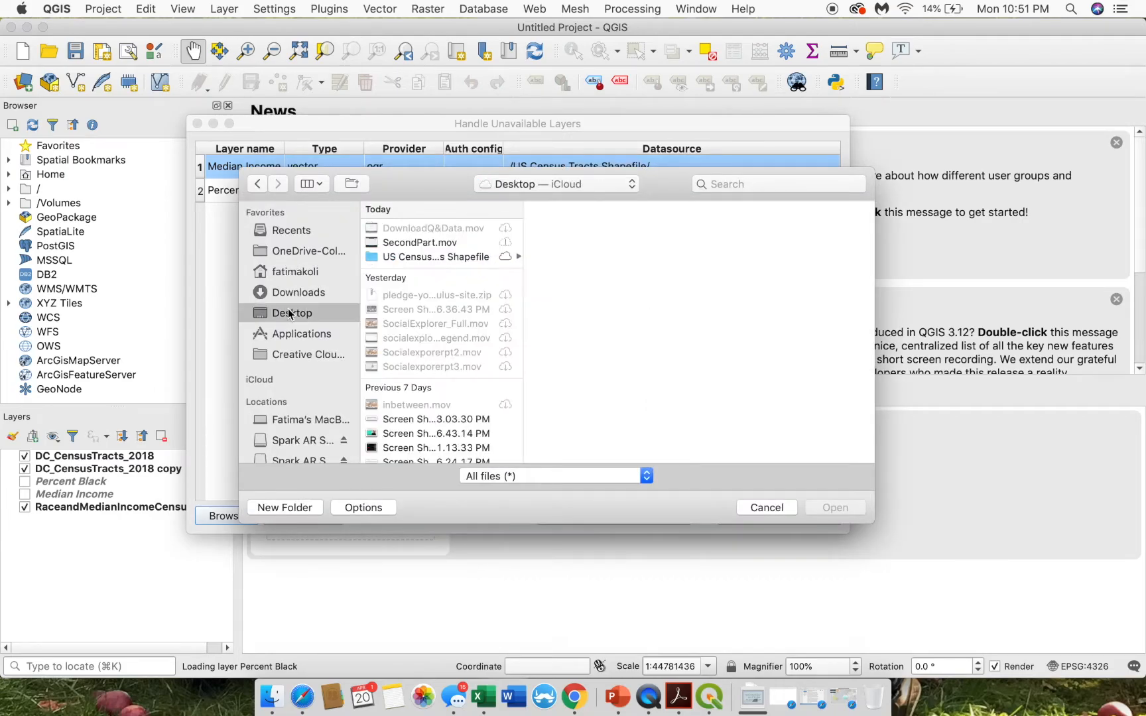
pyautogui.click(401, 257)
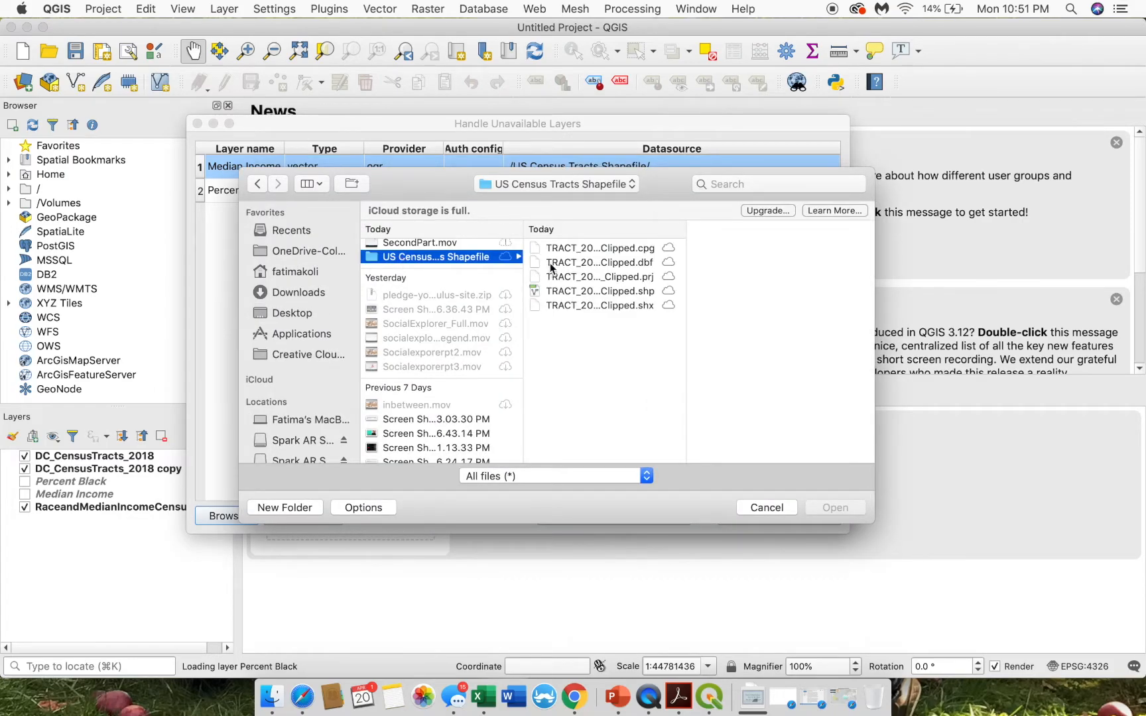
pyautogui.click(593, 290)
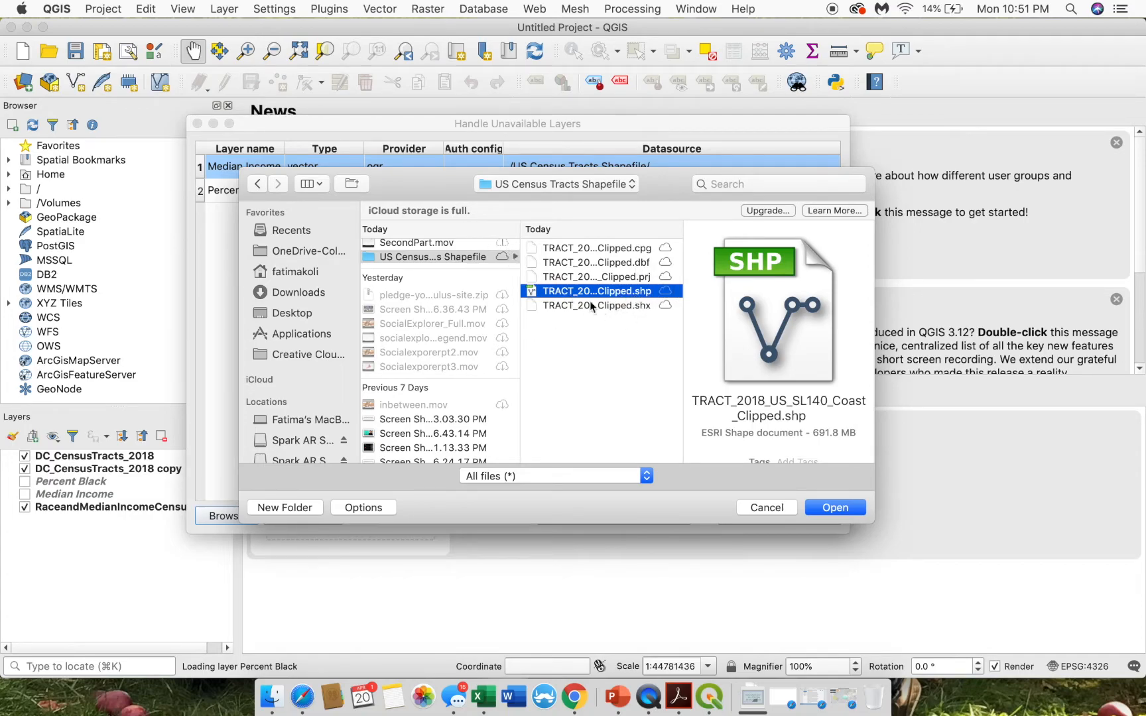
pyautogui.click(821, 517)
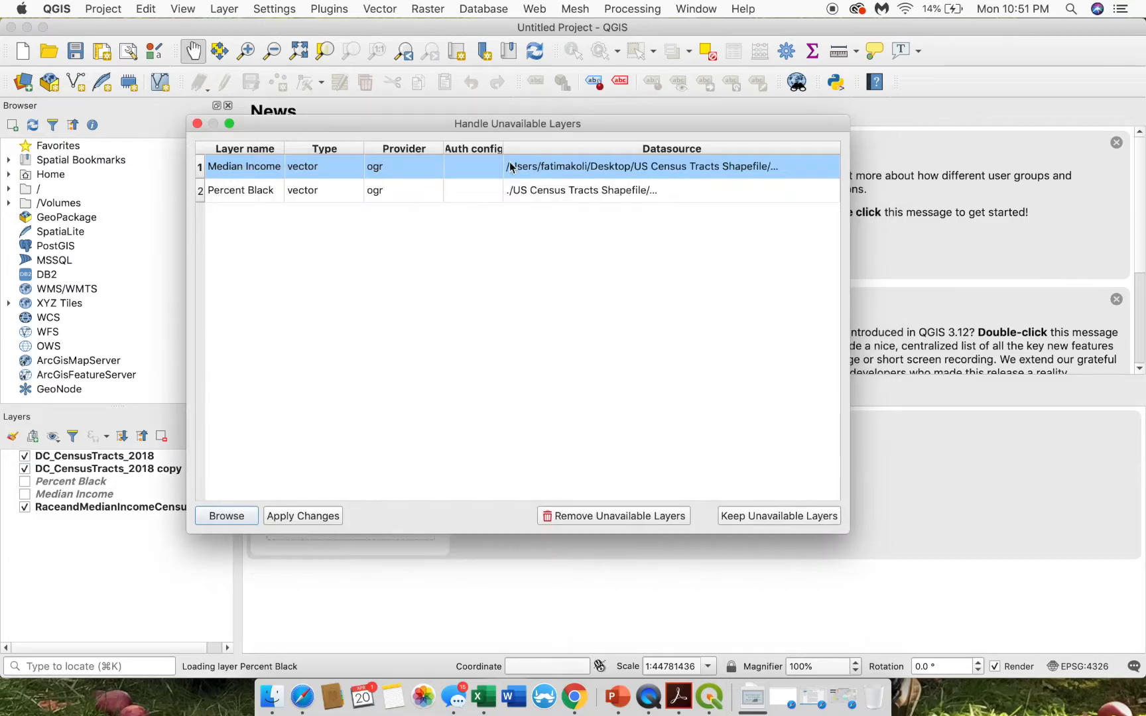
# - Point Percent Black to the same clipped tract shapefile and apply the changes
pyautogui.click(249, 193)
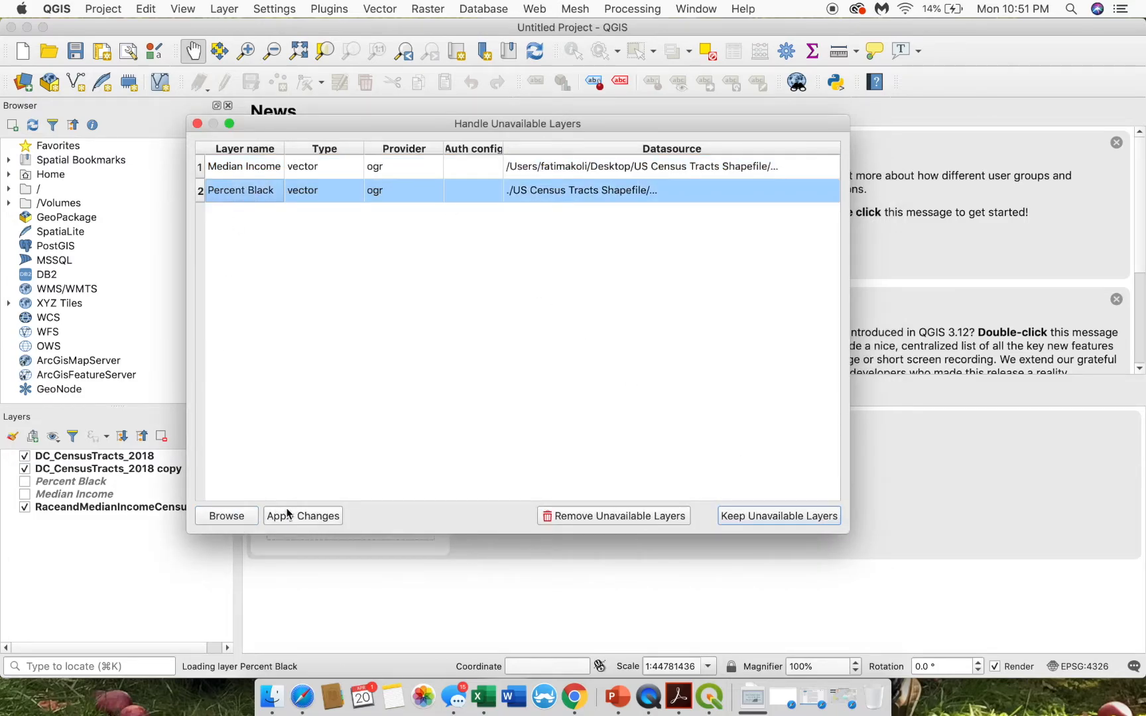
pyautogui.click(243, 520)
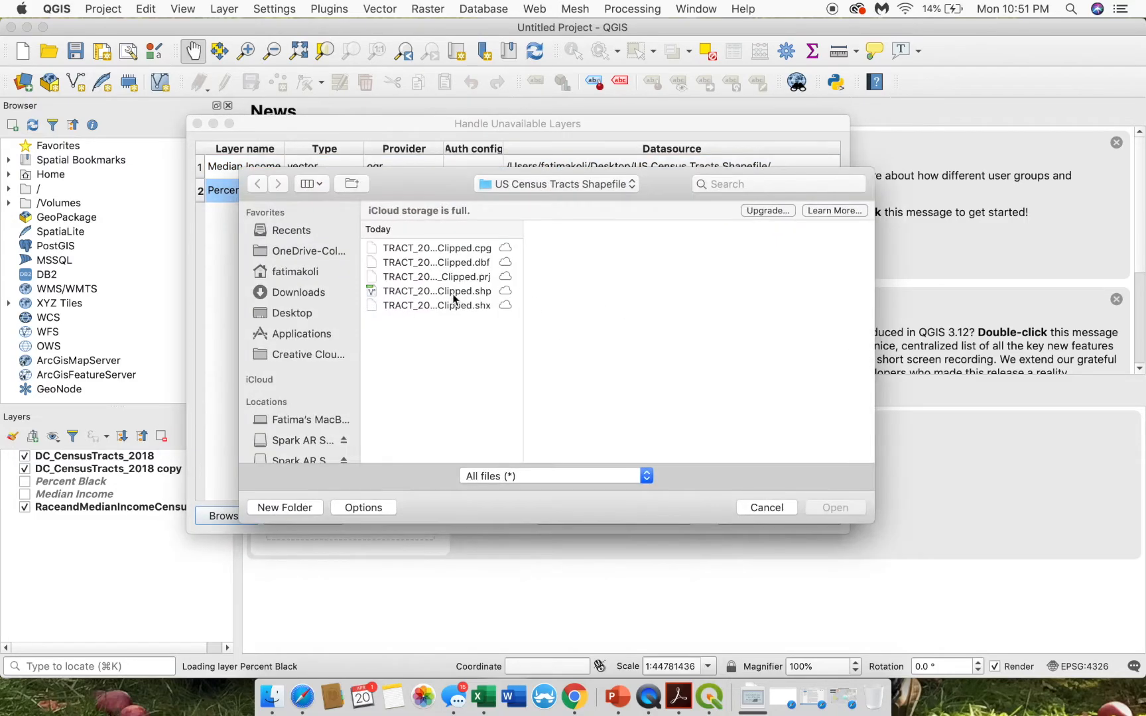
pyautogui.click(452, 292)
pyautogui.click(833, 506)
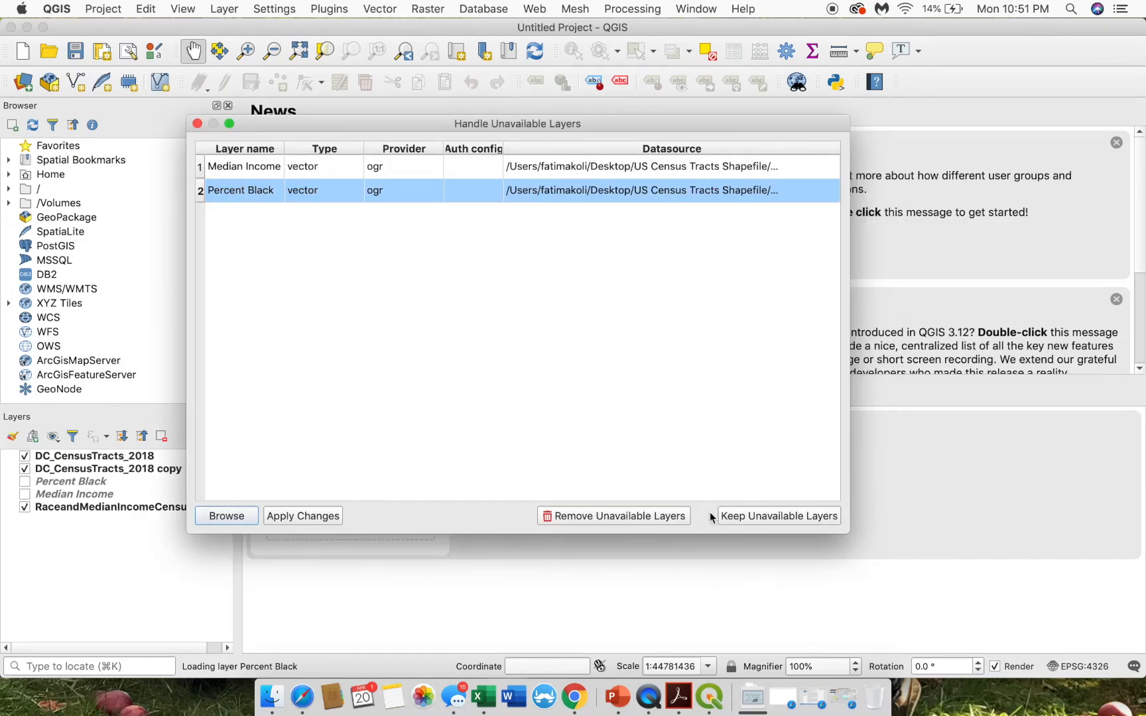
pyautogui.click(327, 519)
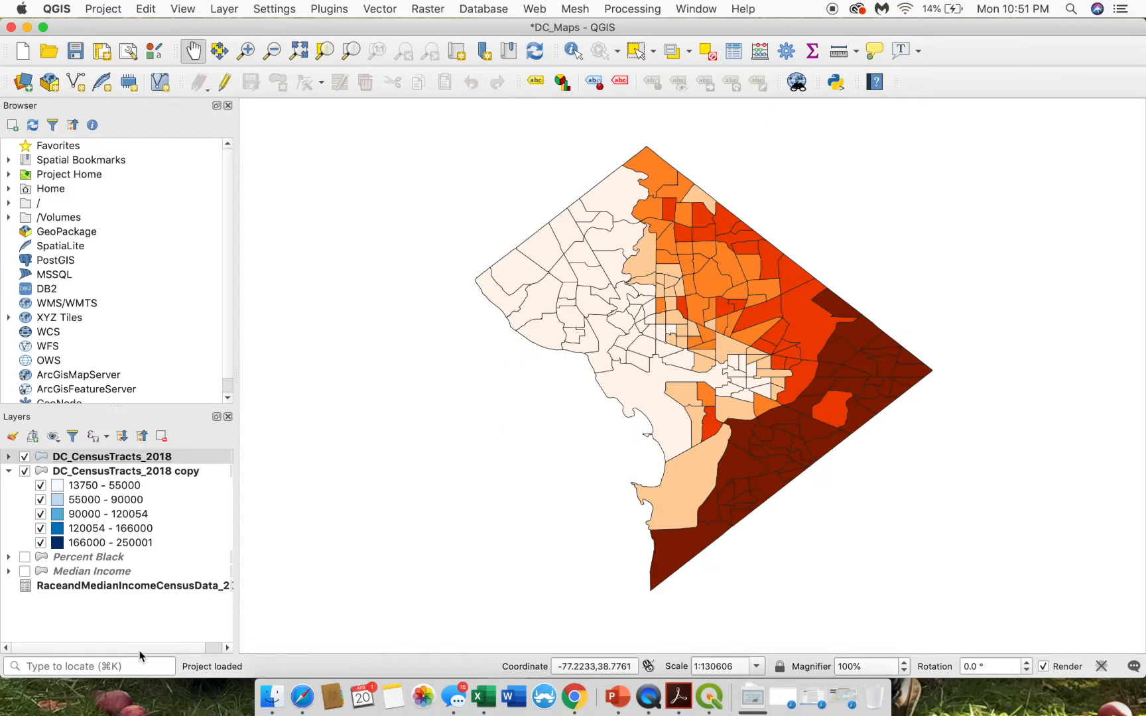
# - Toggle the Percent Black, Median Income and both DC_CensusTracts_2018 layers to check the relinked map
pyautogui.click(24, 558)
pyautogui.click(25, 572)
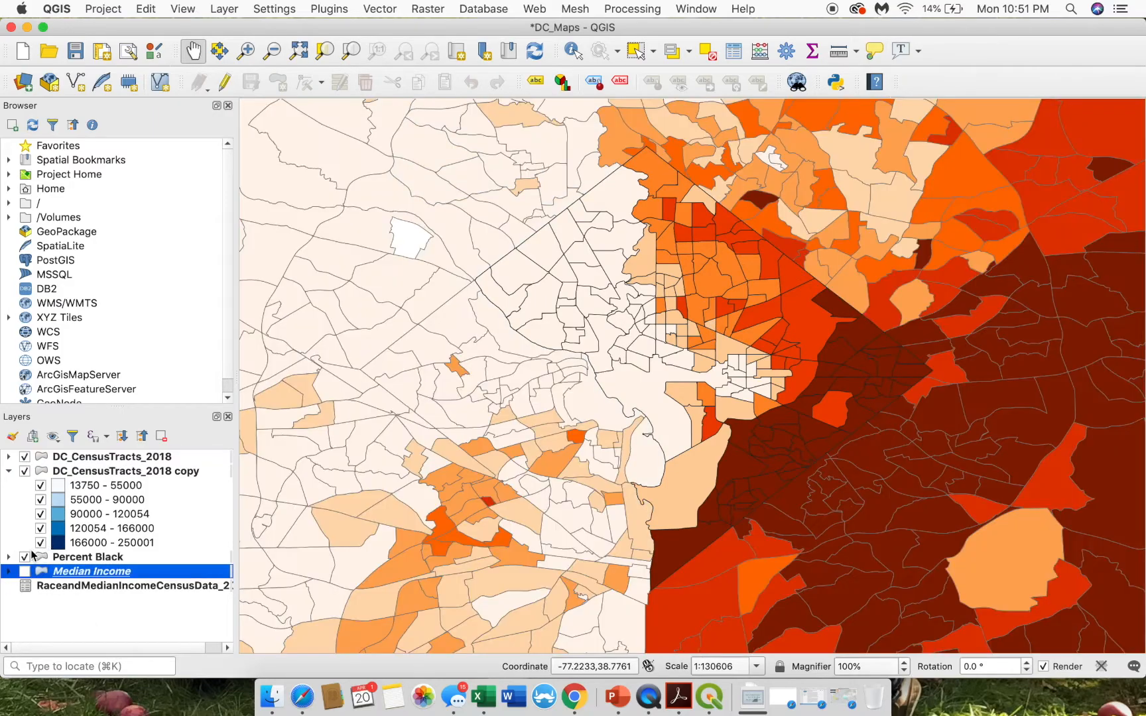
pyautogui.click(24, 558)
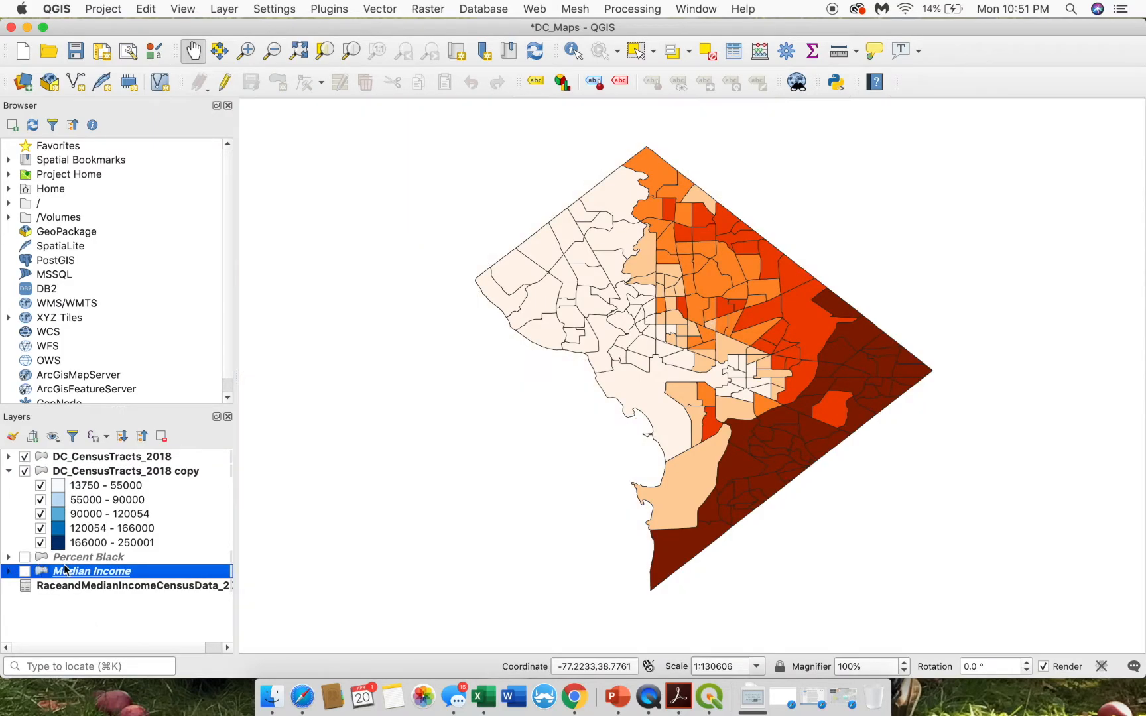
pyautogui.click(26, 457)
pyautogui.click(26, 471)
pyautogui.click(25, 457)
pyautogui.click(25, 471)
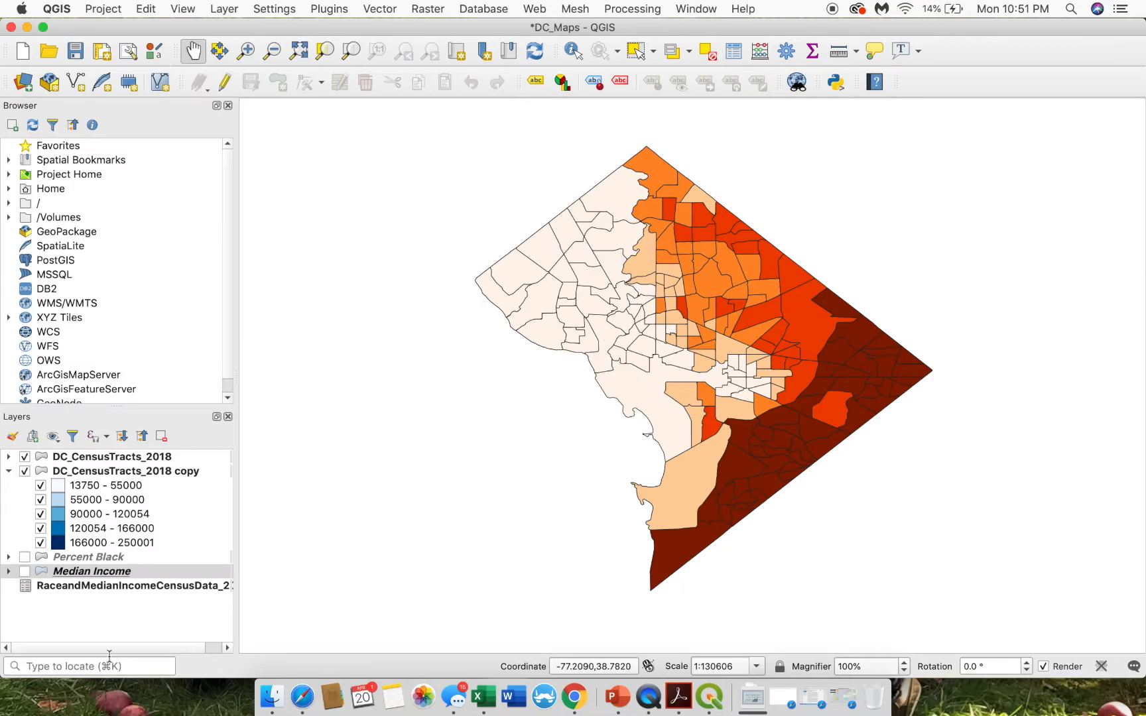
# - Recheck the Percent Black layer, then save the DC_Maps project
pyautogui.click(25, 558)
pyautogui.click(24, 557)
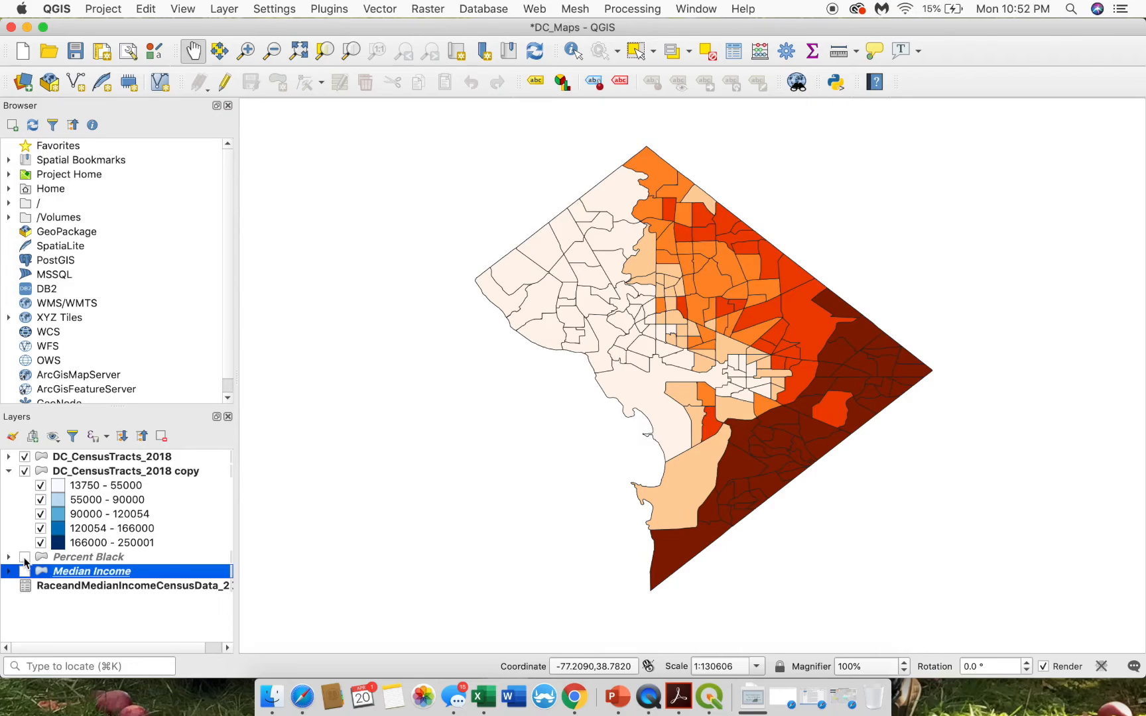
pyautogui.click(103, 9)
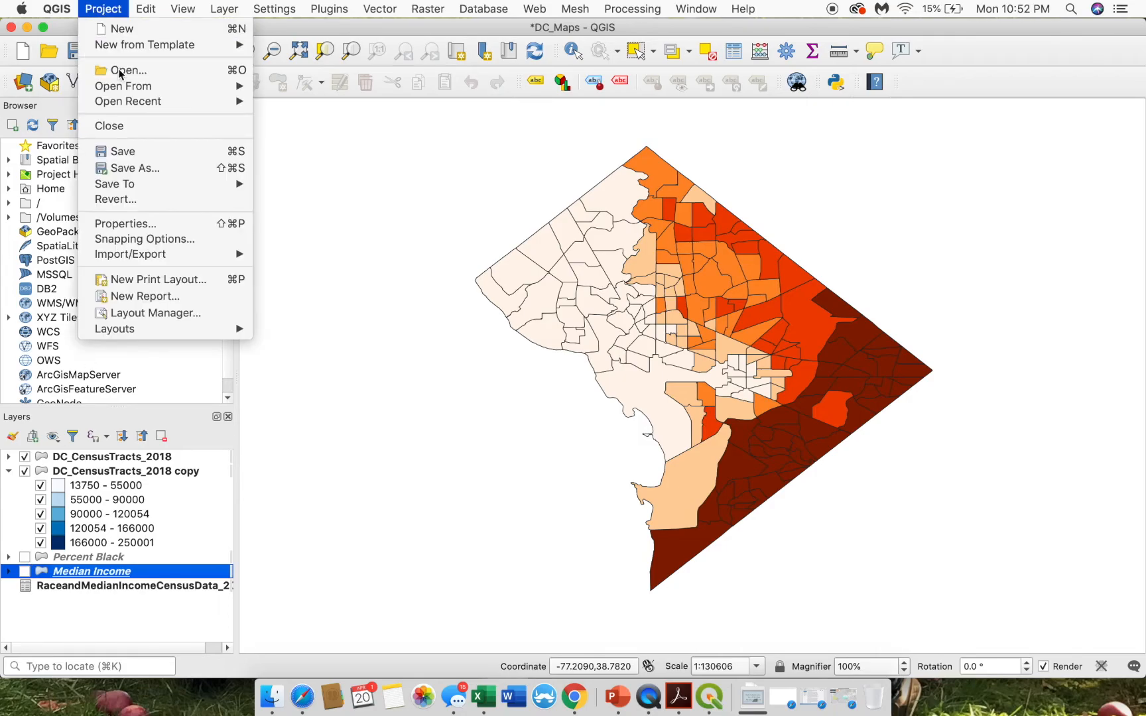
pyautogui.click(122, 152)
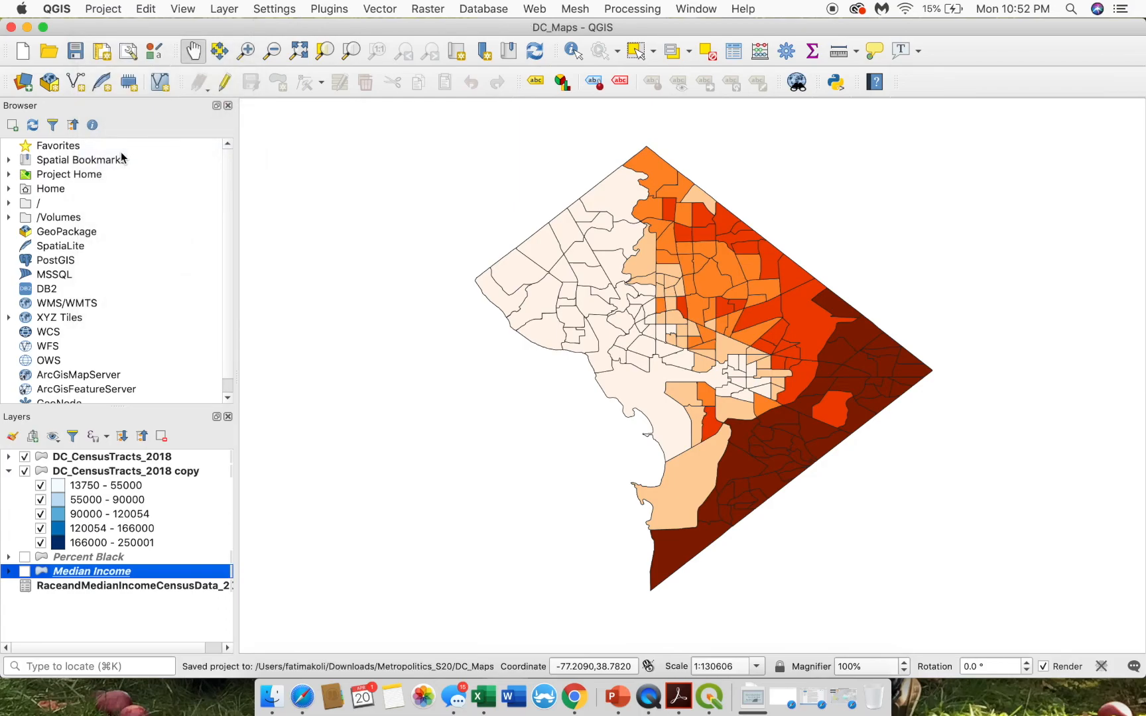